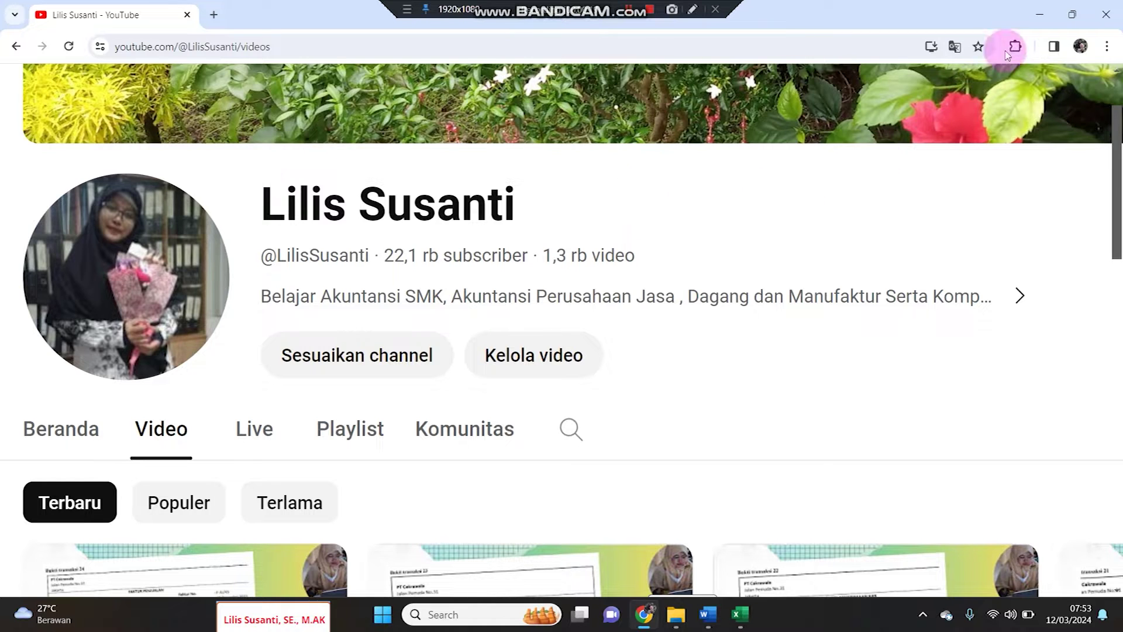
Switch from the browser to the Word exam paper and review its title details and general instructions
click(1034, 16)
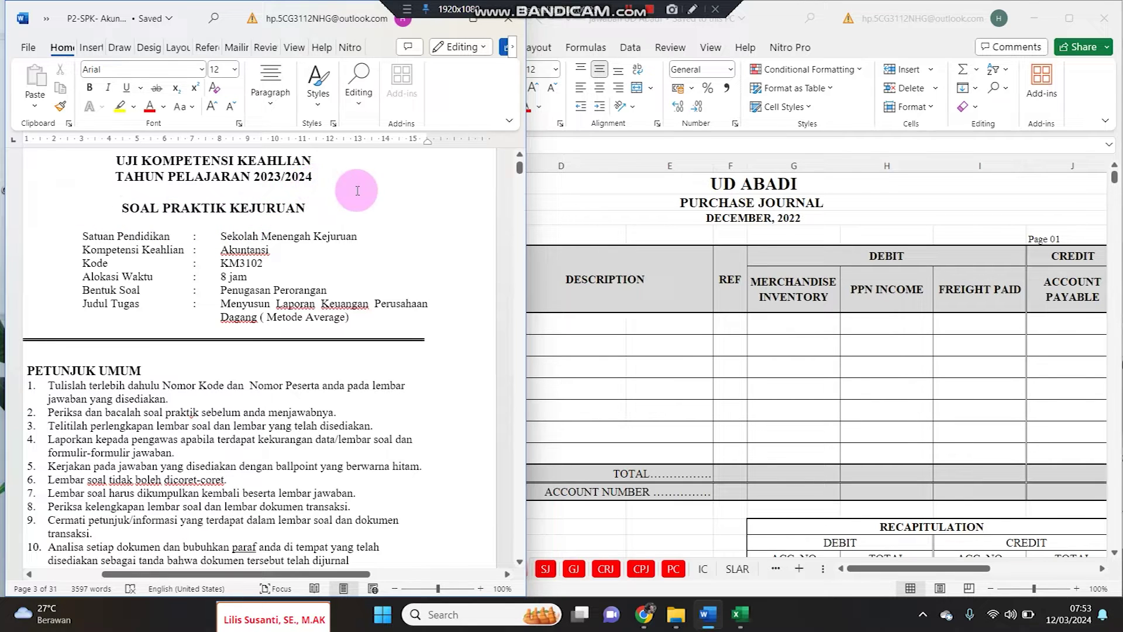
scroll(406, 200, up, 2)
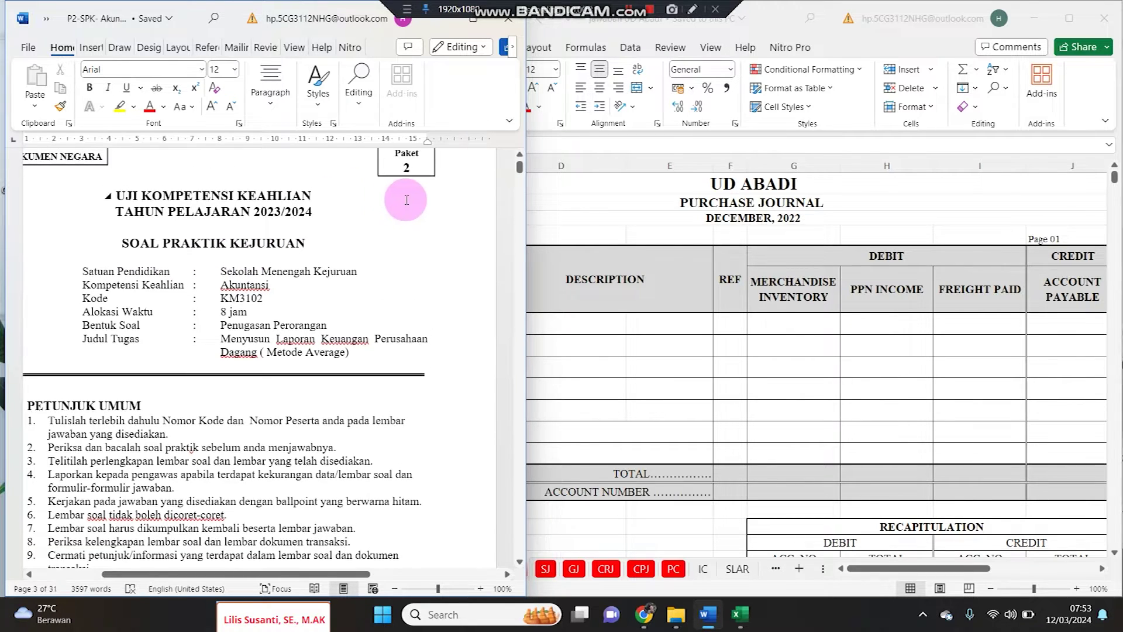
scroll(407, 190, down, 3)
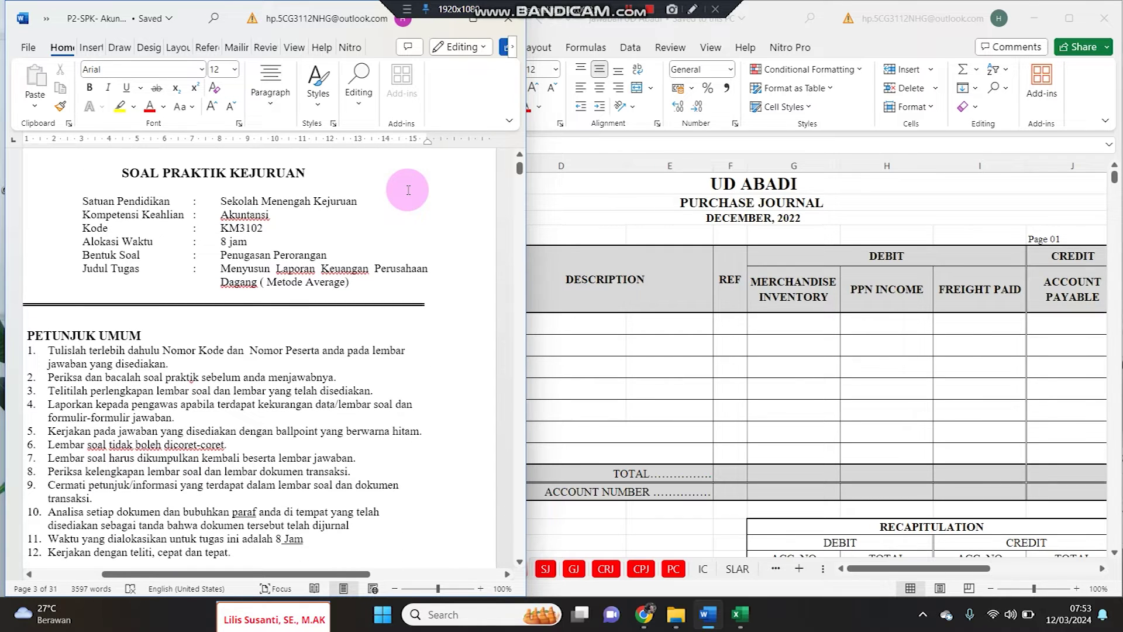
scroll(408, 190, down, 1)
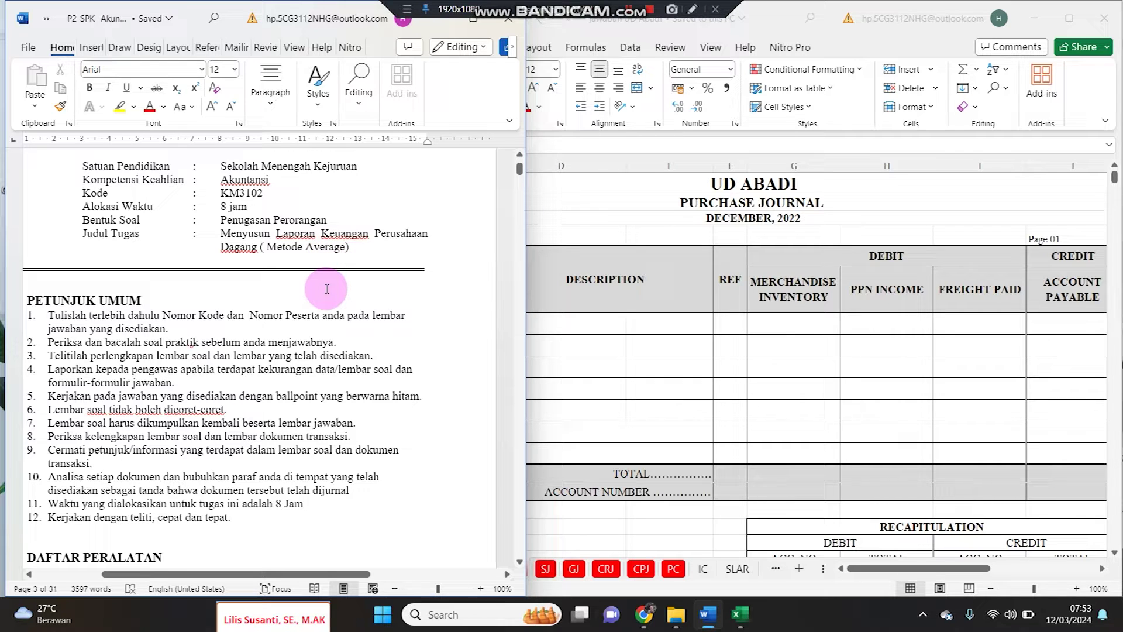
Highlight the text "Memproses Entry Jurnal" in yellow on the Langkah Kerja line of the SOAL/TUGAS section
scroll(328, 289, down, 10)
scroll(325, 289, down, 10)
scroll(327, 289, down, 3)
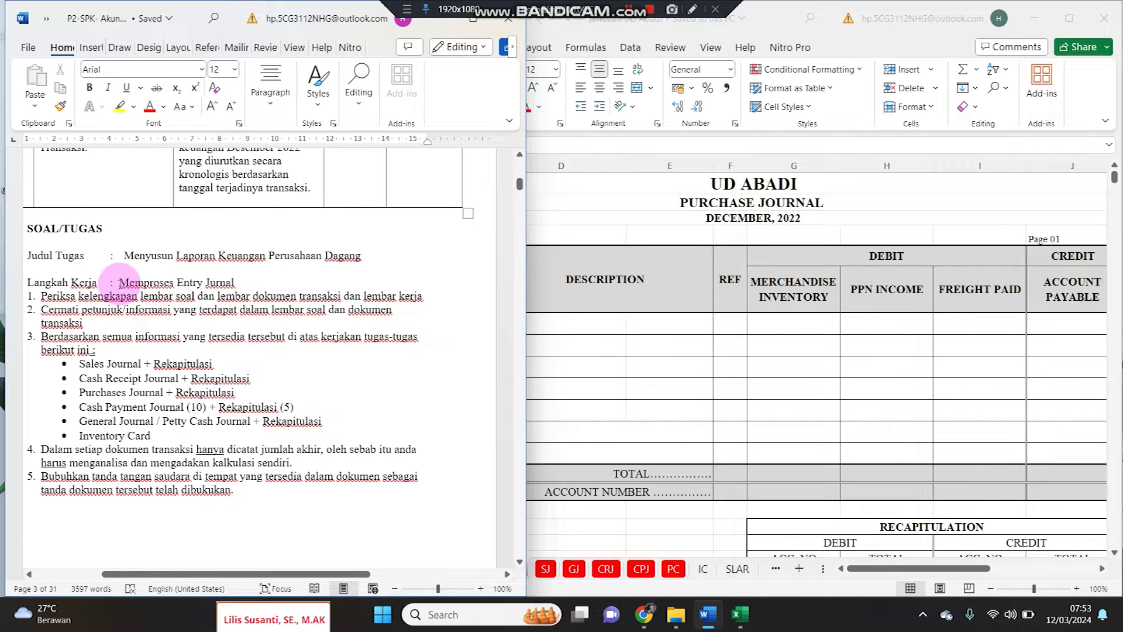
drag(119, 283, 234, 282)
click(119, 107)
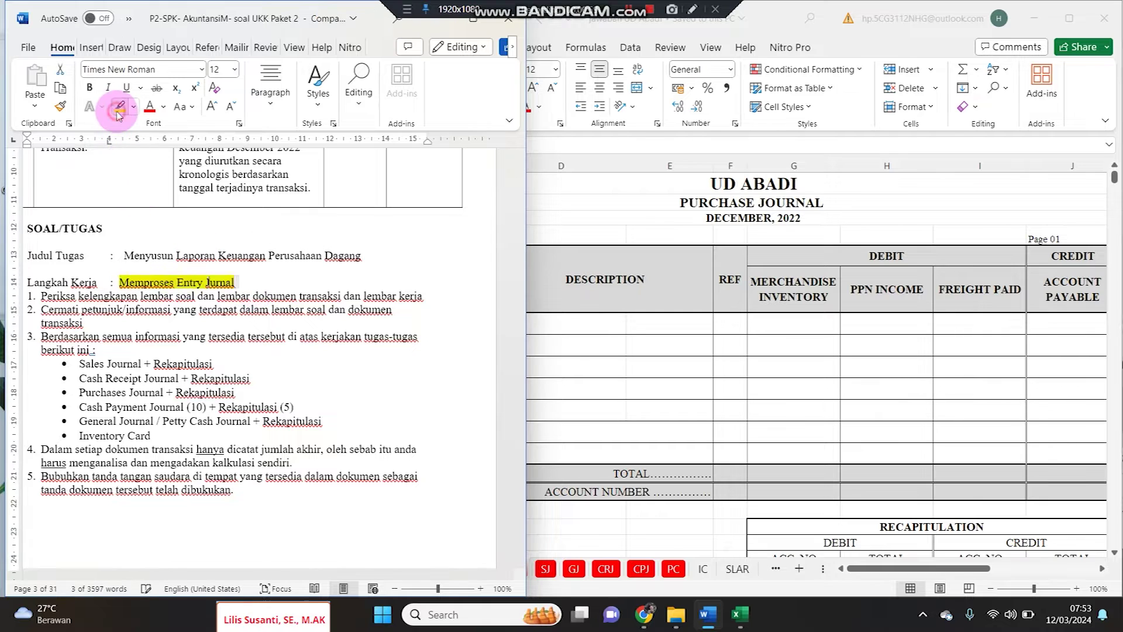
click(158, 282)
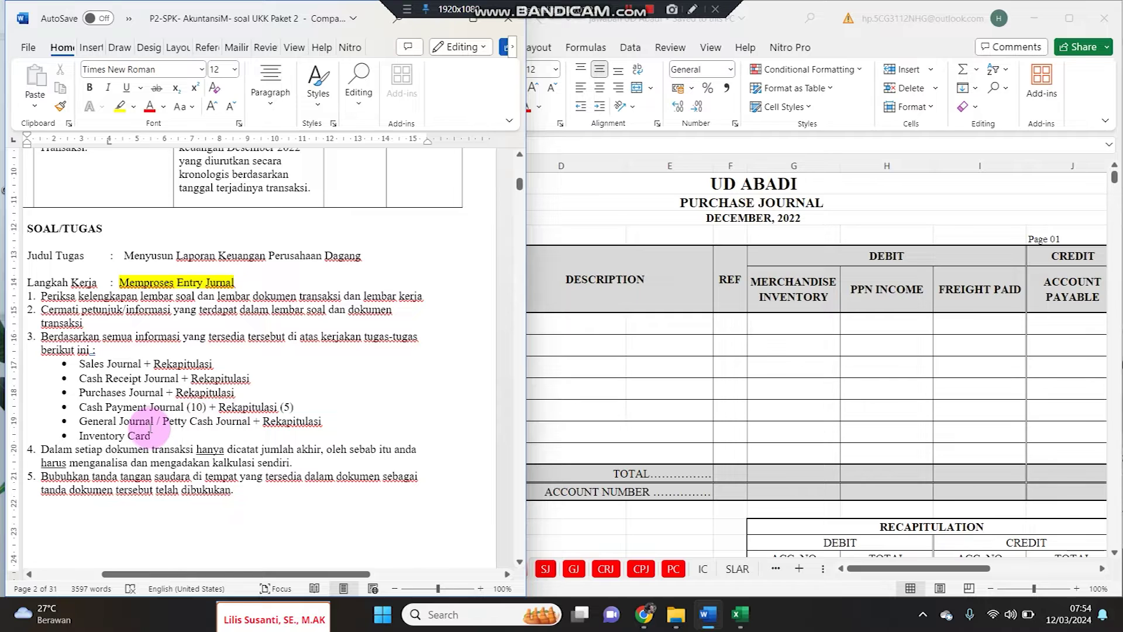
Read the journal tasks, the general information on UD. ABADI and its accounting policies in the exam paper
scroll(151, 430, down, 4)
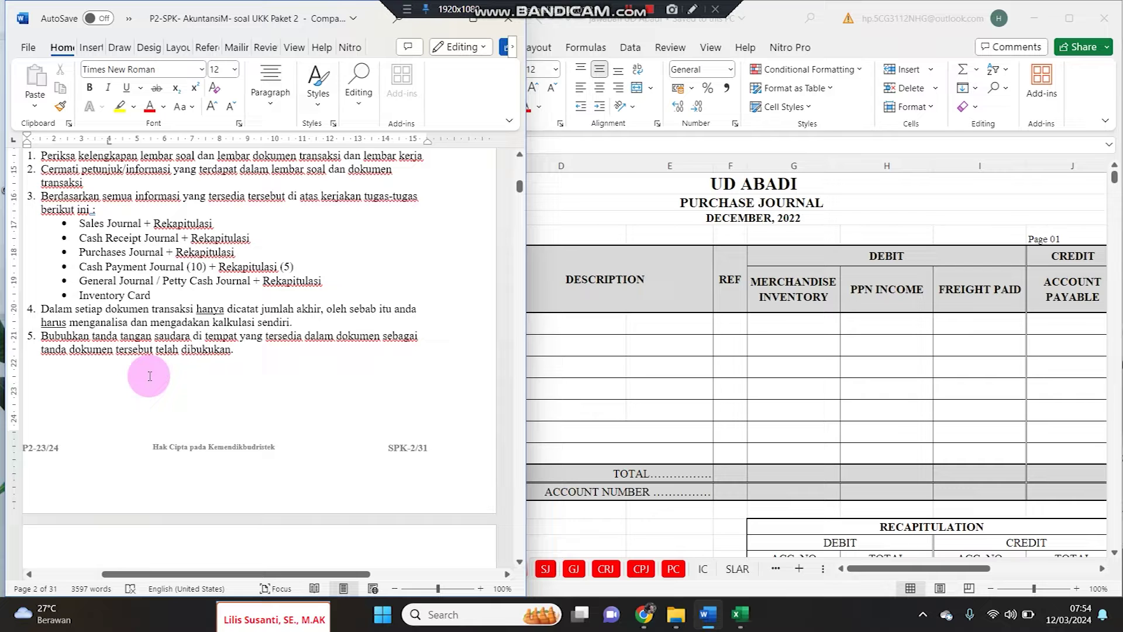
scroll(150, 376, down, 7)
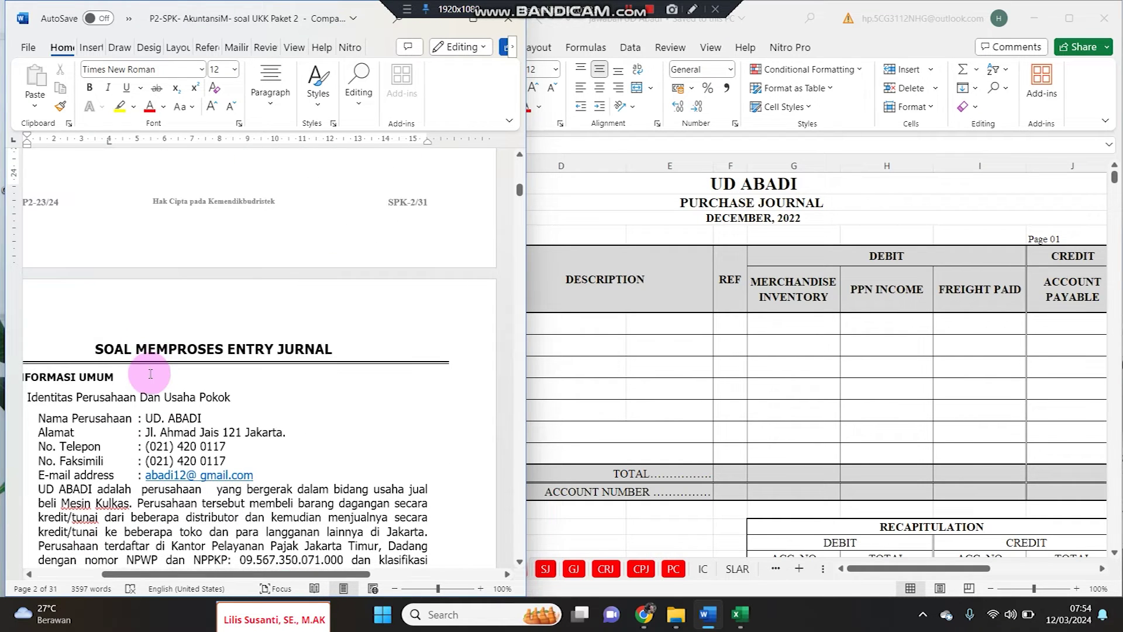
scroll(151, 374, down, 4)
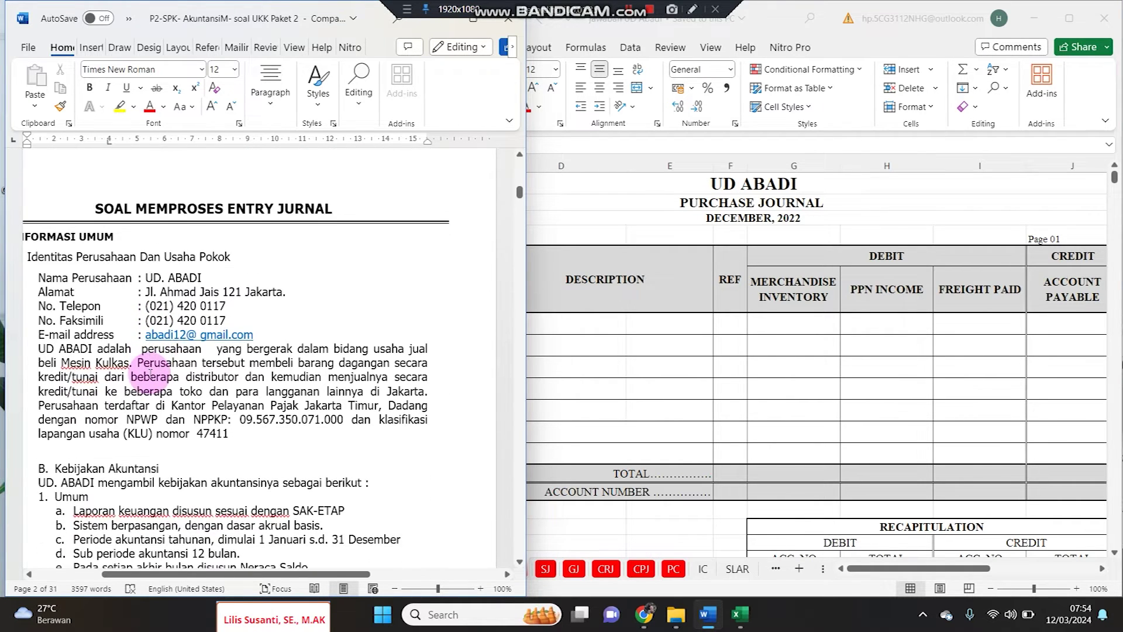
drag(194, 573, 180, 574)
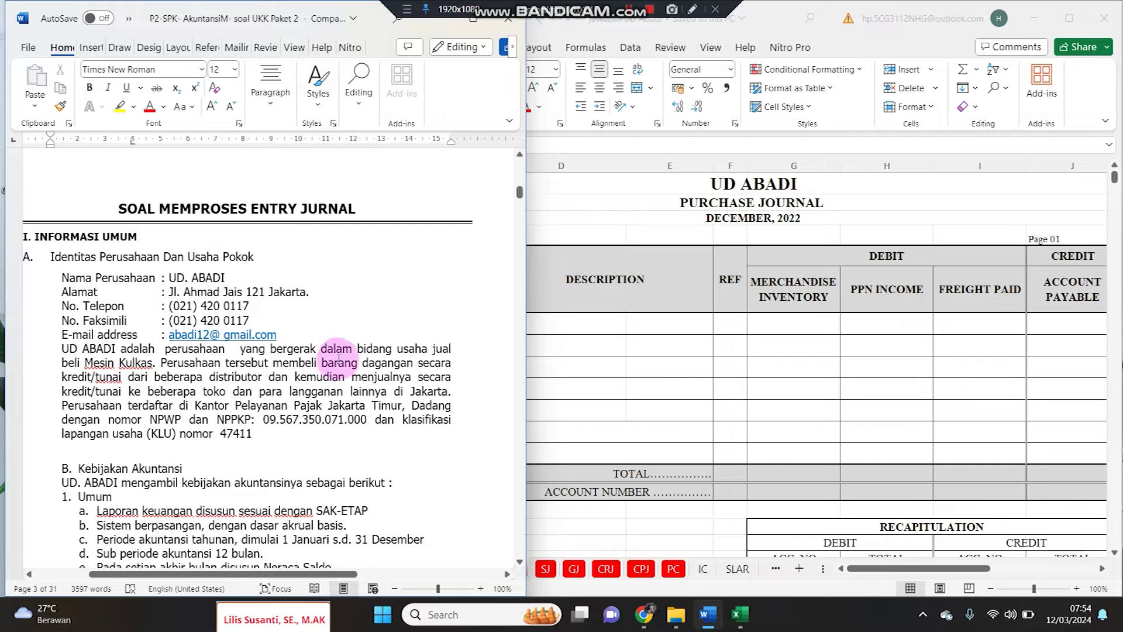
scroll(340, 357, down, 5)
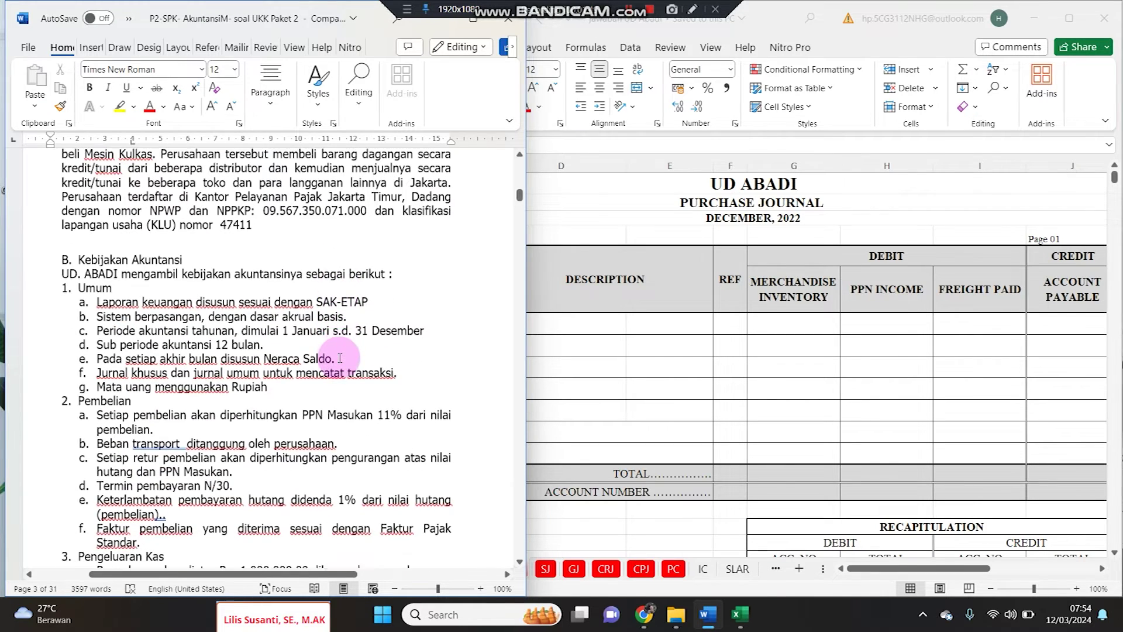
scroll(340, 357, down, 3)
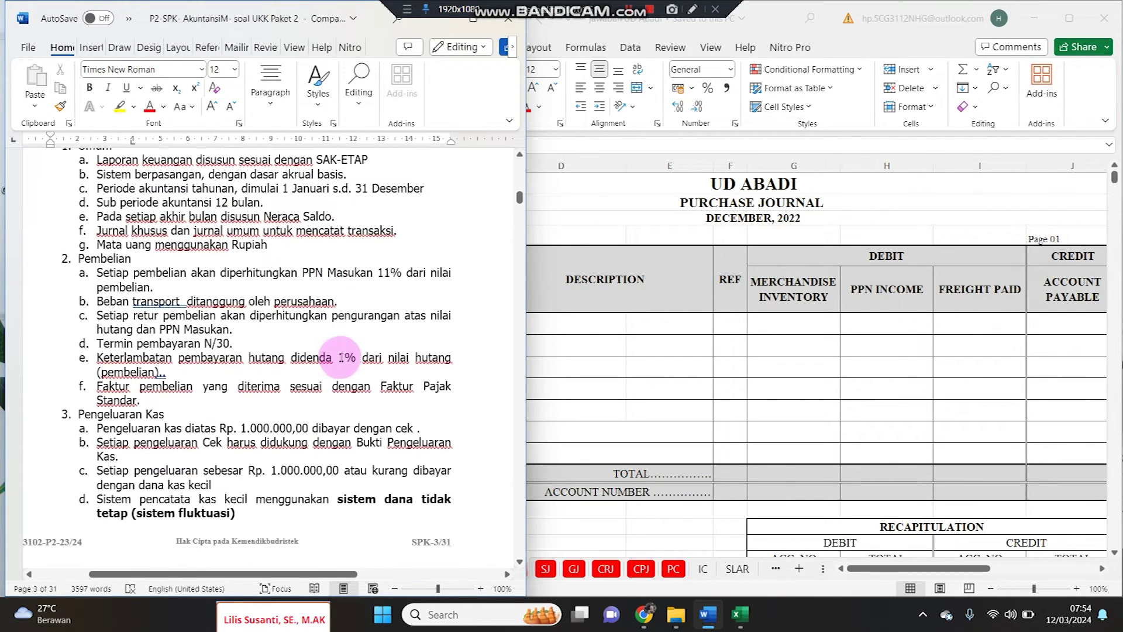
scroll(341, 357, down, 2)
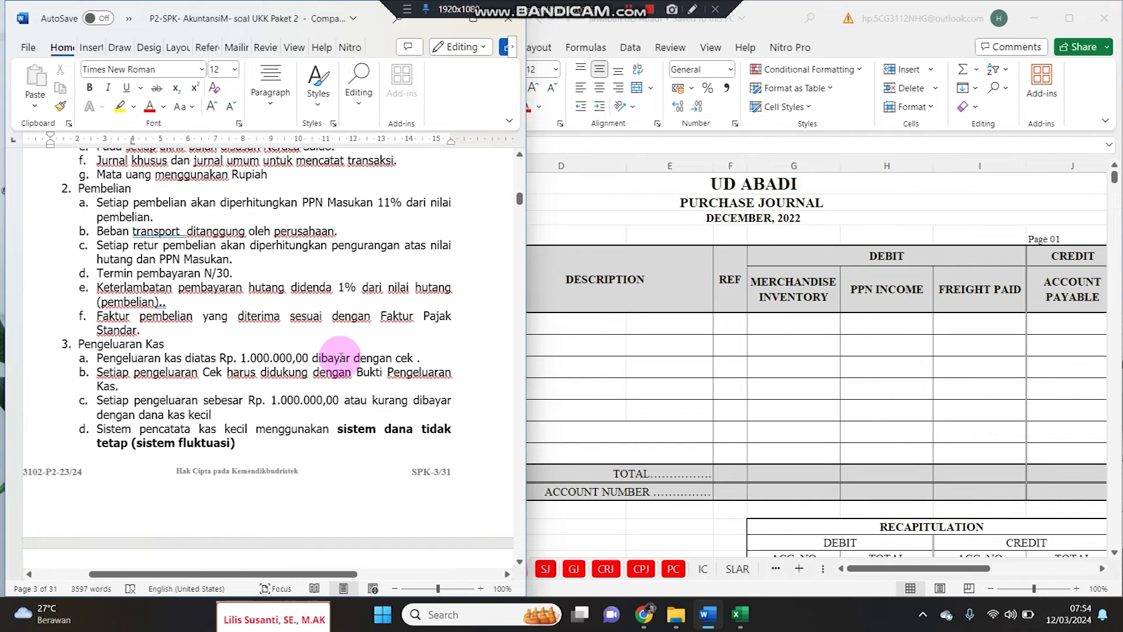
scroll(342, 357, down, 1)
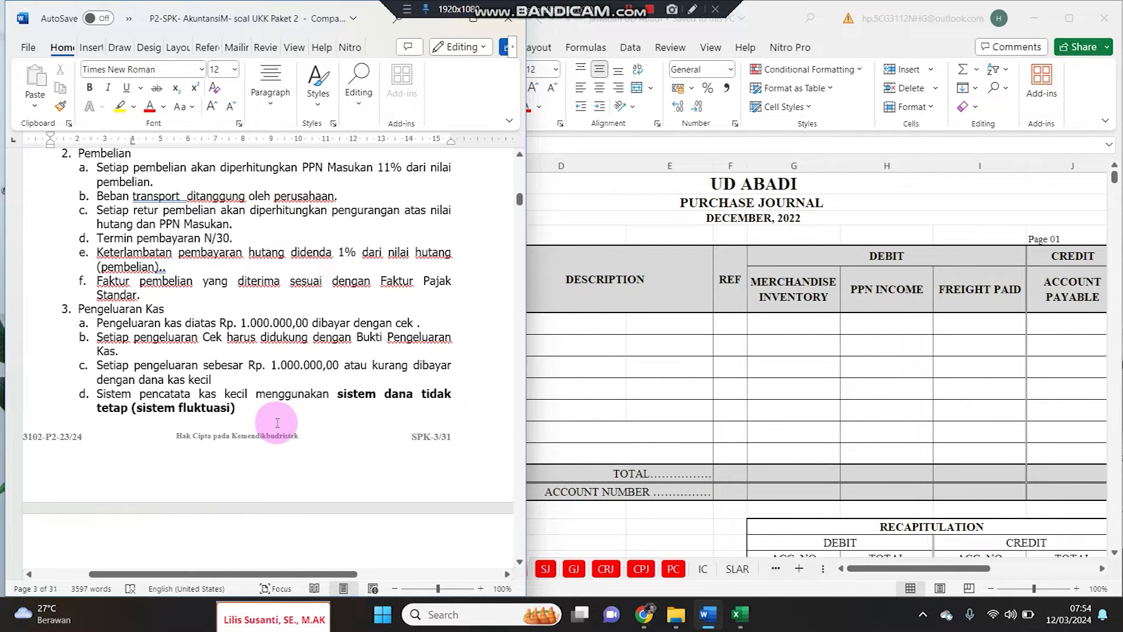
scroll(278, 422, down, 5)
scroll(277, 416, down, 3)
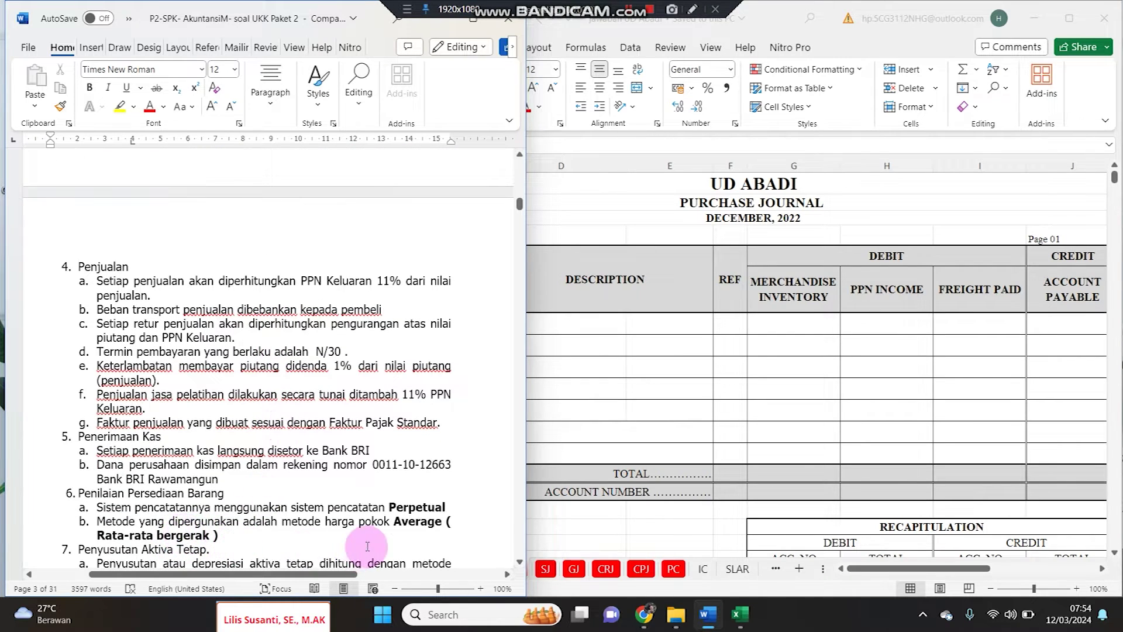
scroll(370, 539, down, 6)
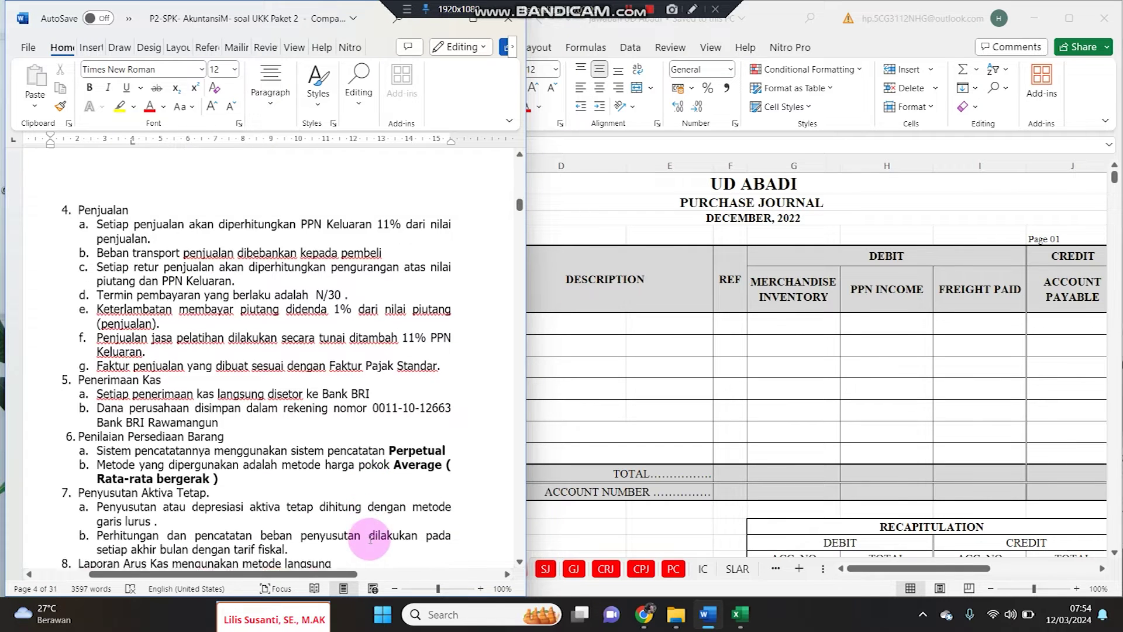
Look through the chart of accounts up to the trial balance per 30 November 2022
scroll(370, 539, down, 6)
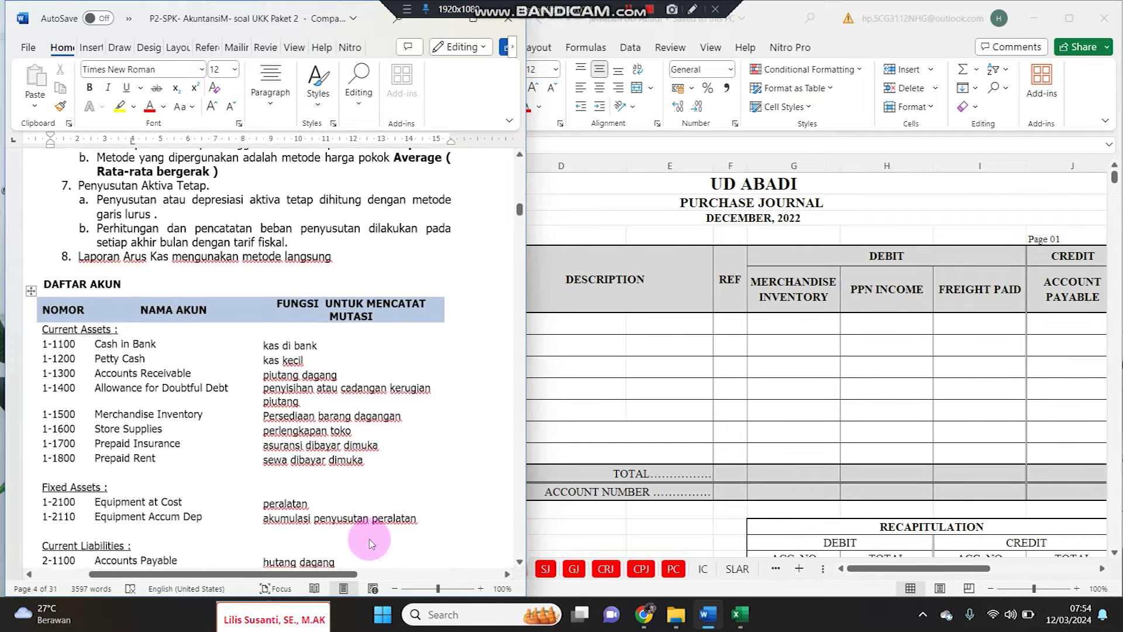
scroll(370, 543, down, 18)
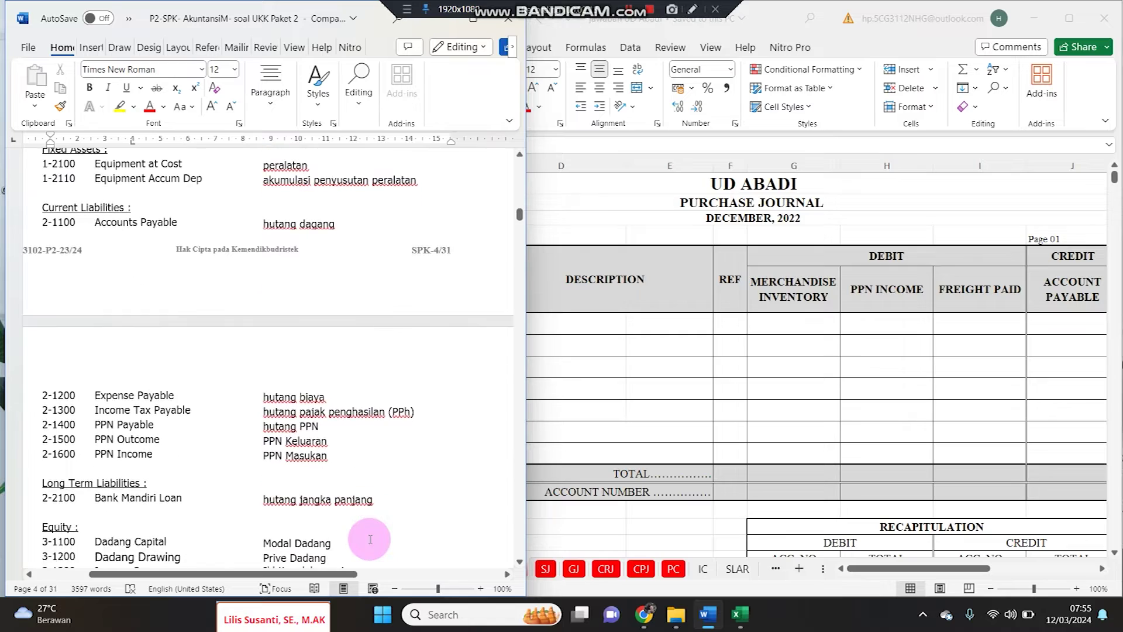
scroll(370, 540, down, 20)
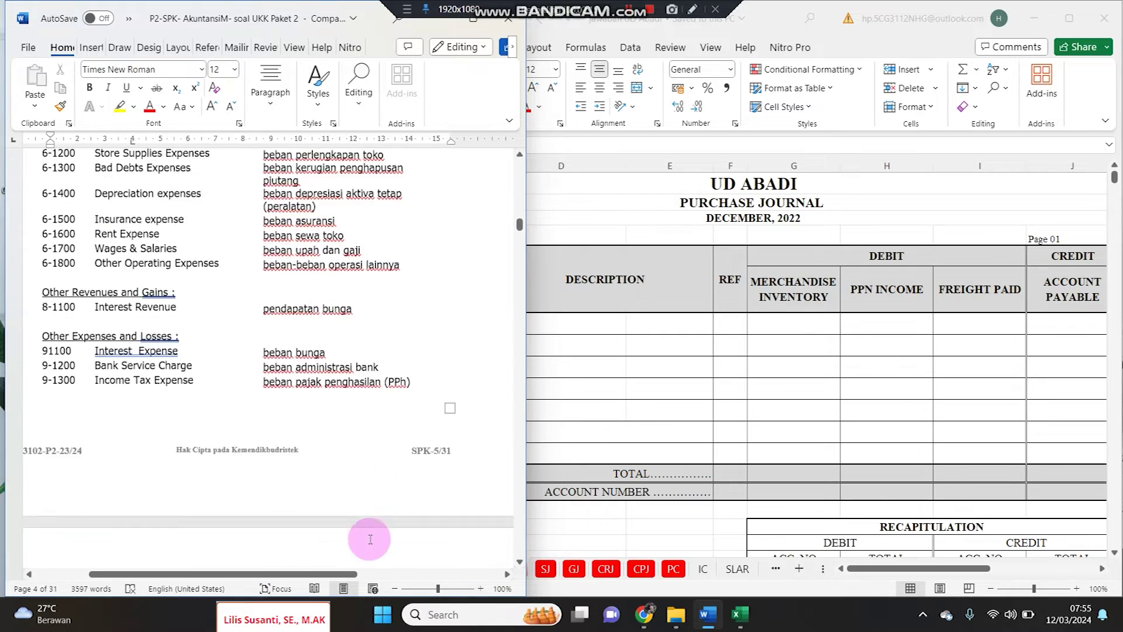
scroll(367, 541, down, 5)
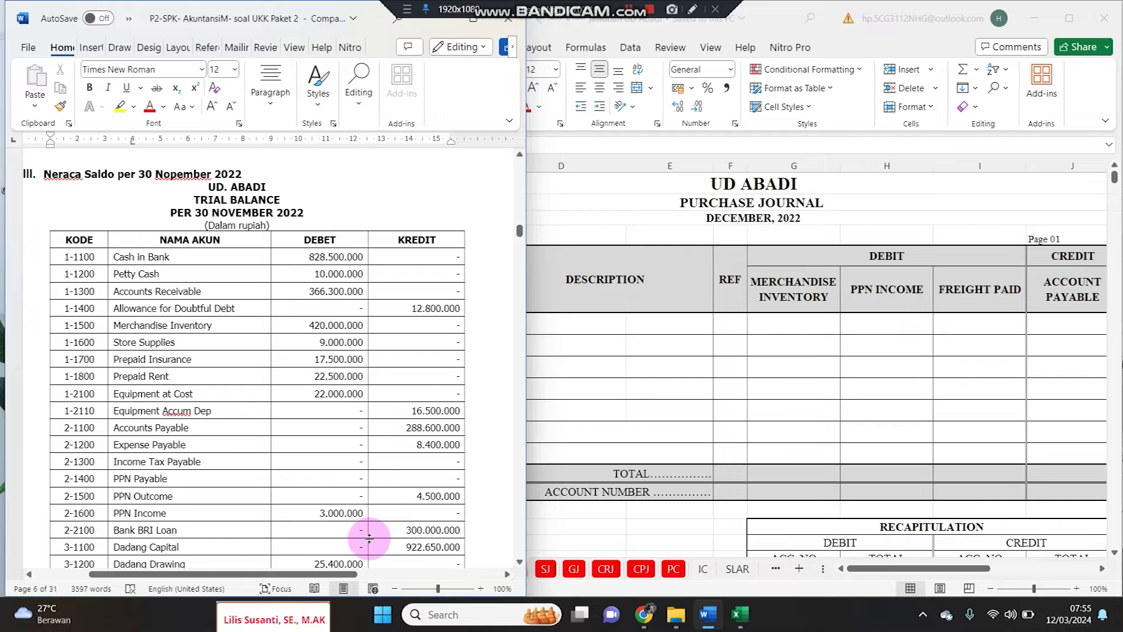
Switch to the Excel workbook and view the opening trial balance on the NS Awal sheet
click(753, 328)
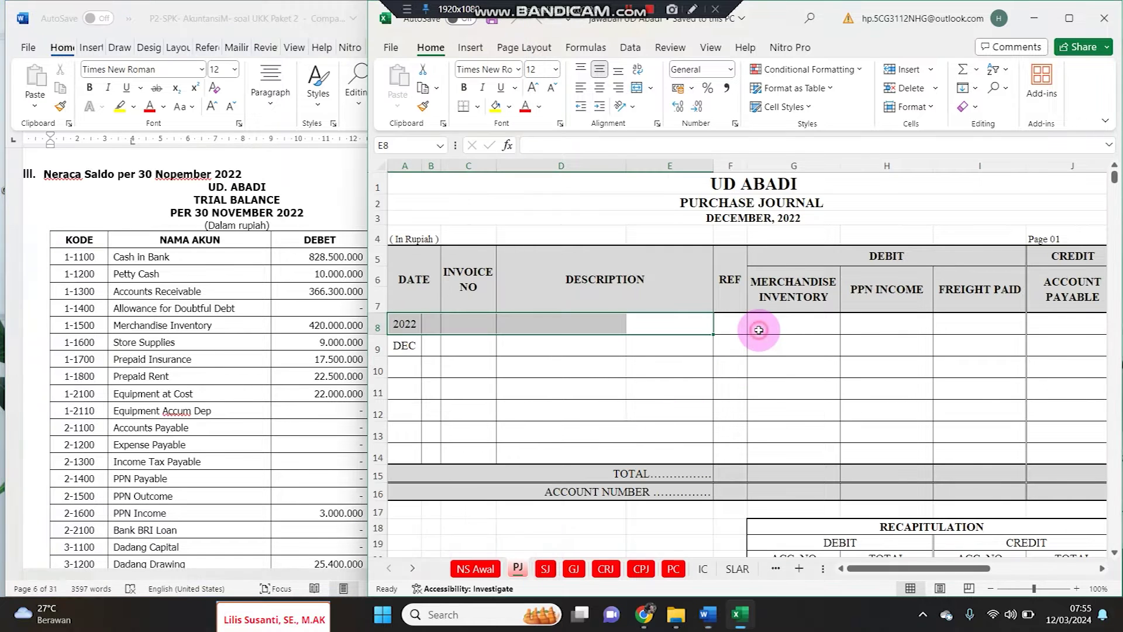
click(476, 569)
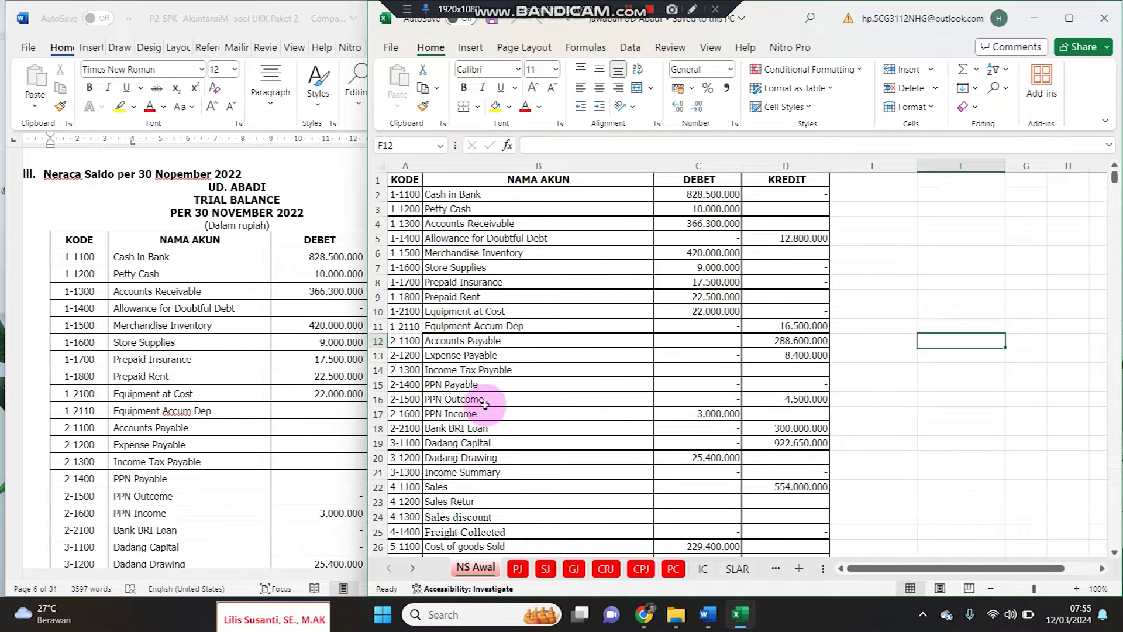
click(692, 328)
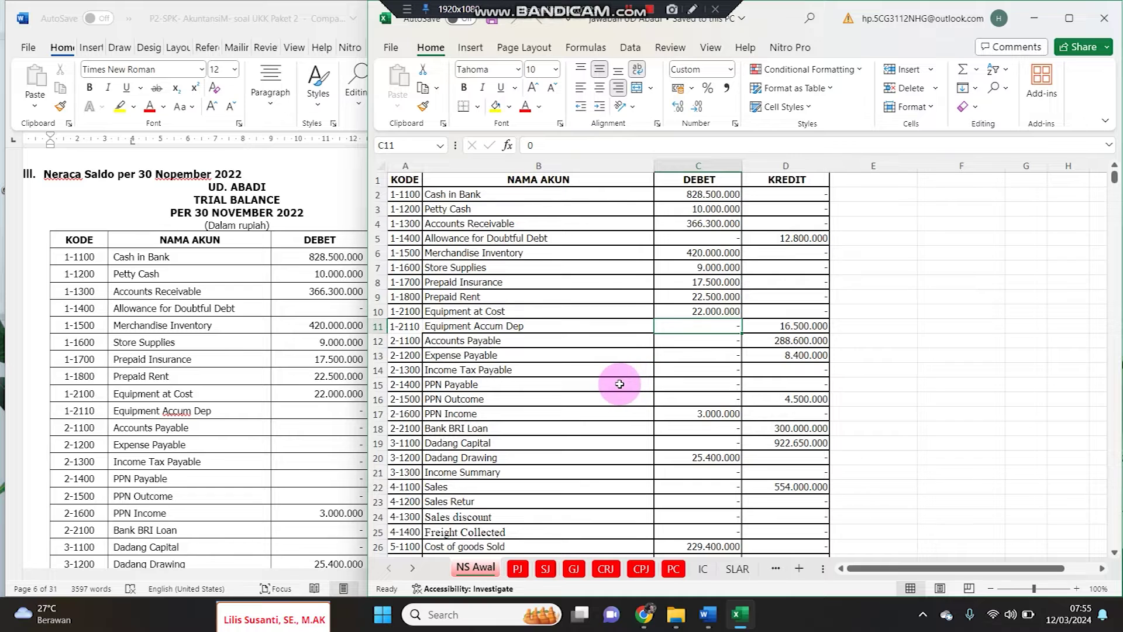
Return to the Word exam paper and review the rest of the trial balance, the customer and supplier lists, and the receivables balances
click(266, 422)
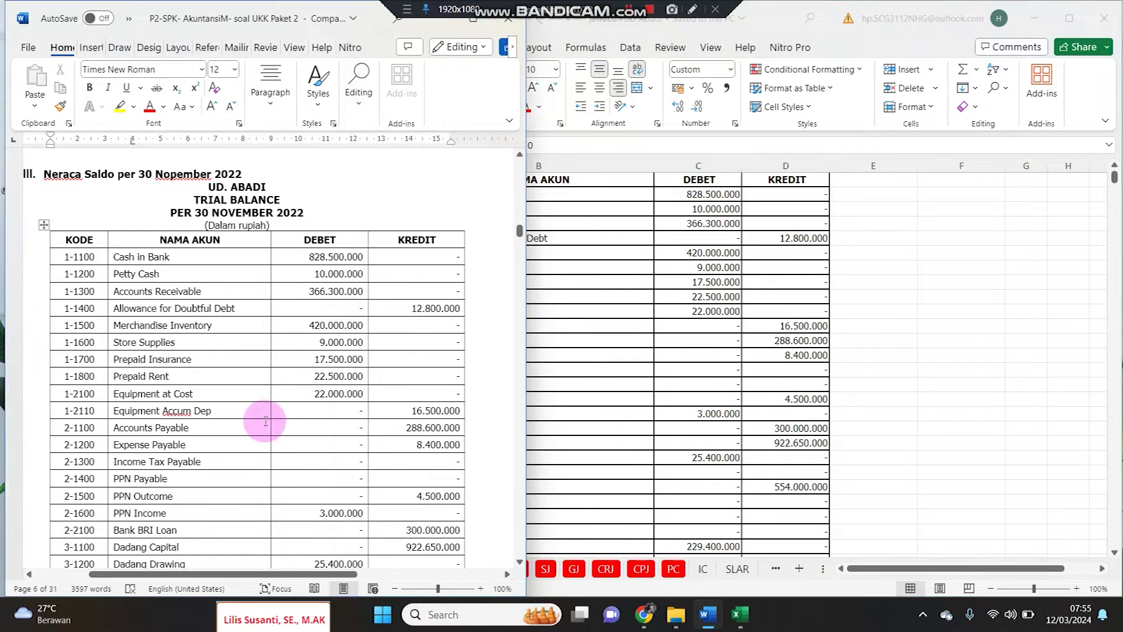
scroll(266, 420, down, 3)
scroll(265, 420, down, 20)
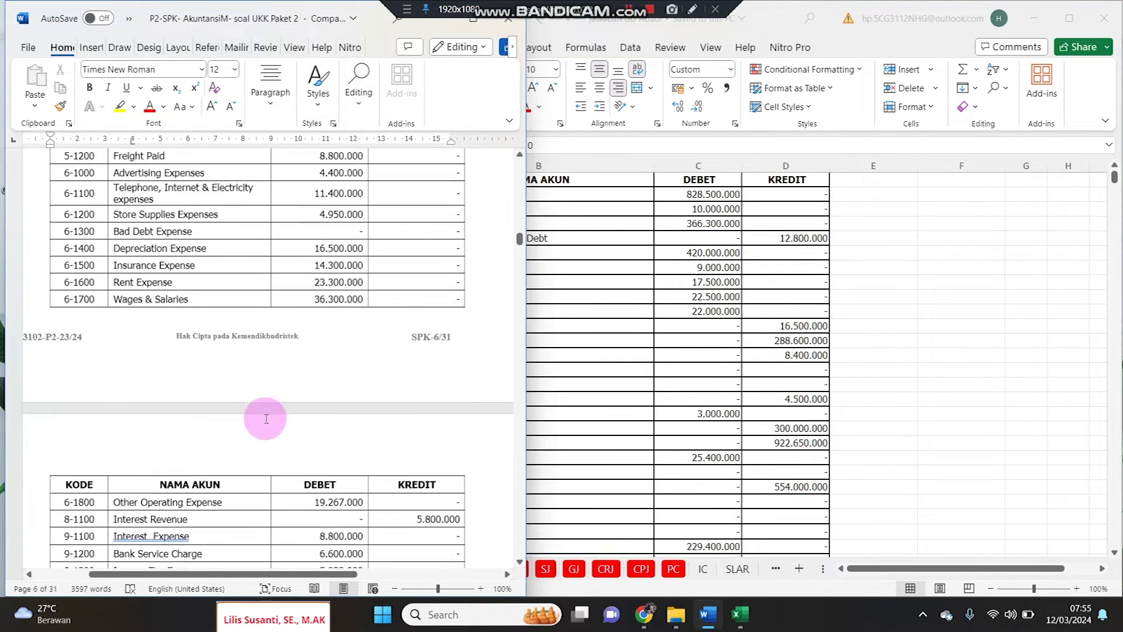
scroll(267, 419, down, 2)
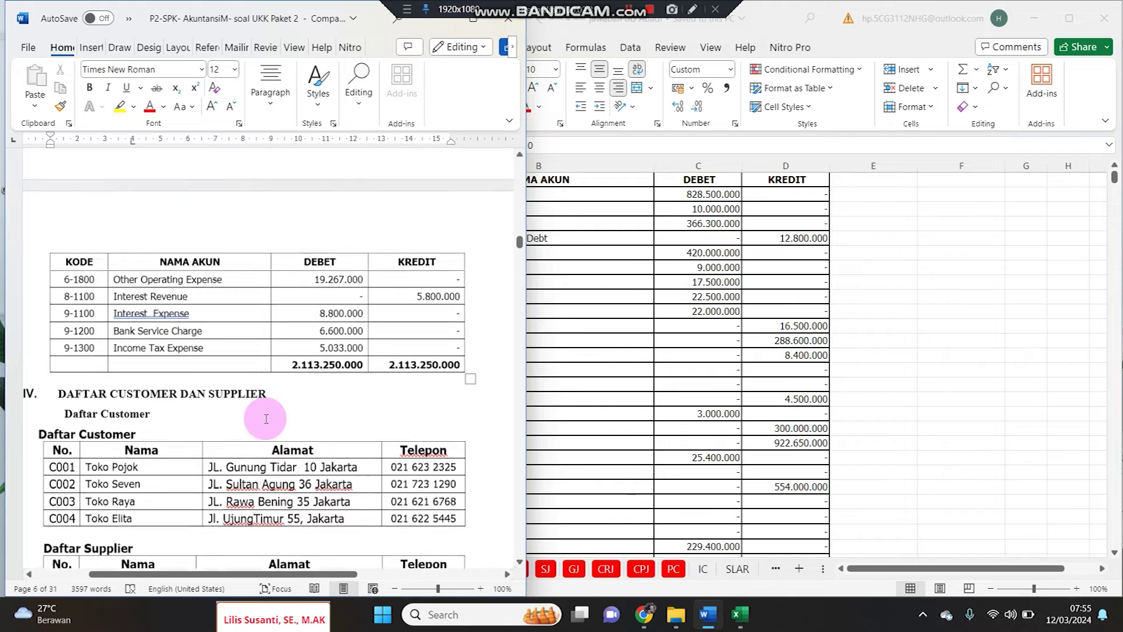
scroll(266, 419, down, 3)
scroll(266, 419, up, 1)
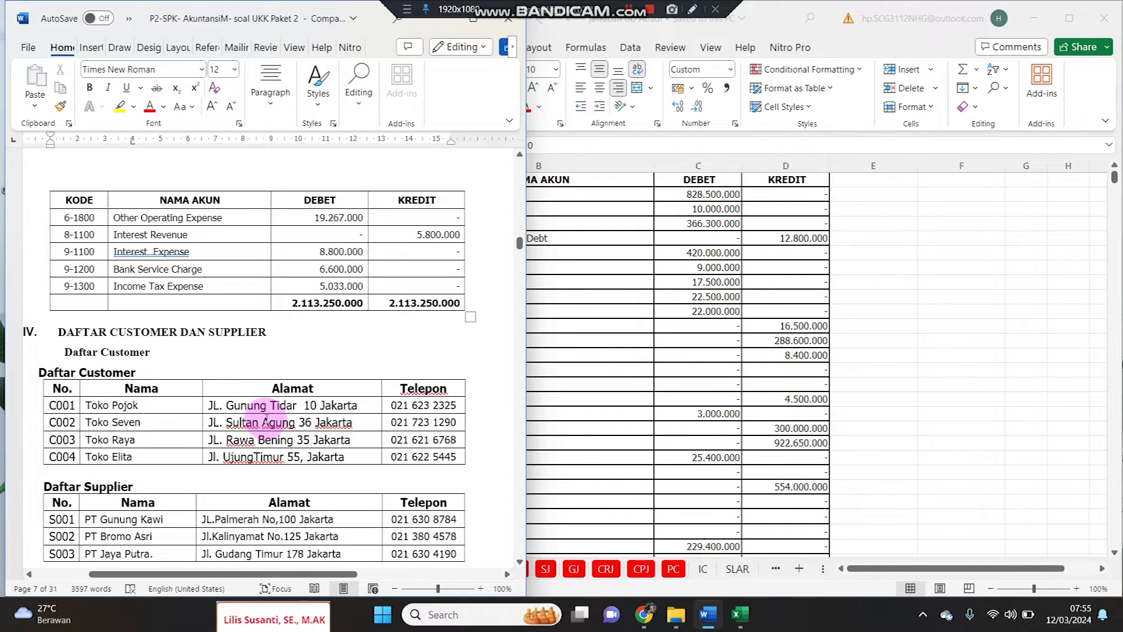
scroll(266, 420, down, 5)
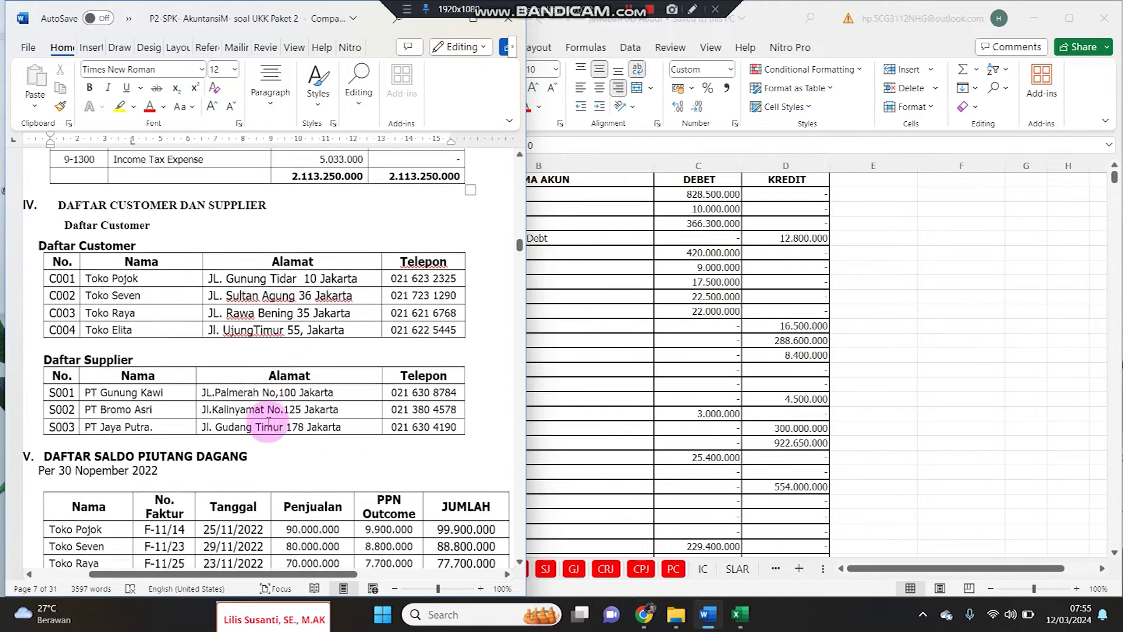
scroll(269, 421, up, 1)
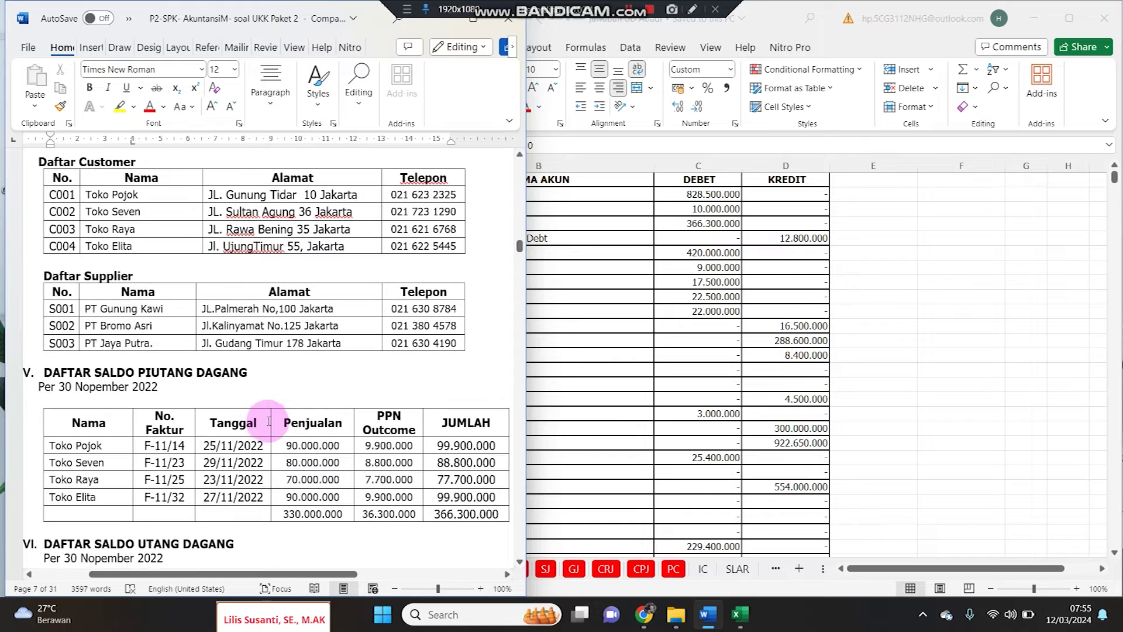
Switch to the Excel workbook and open the SLAR sheet with the accounts receivable subsidiary ledger
click(603, 372)
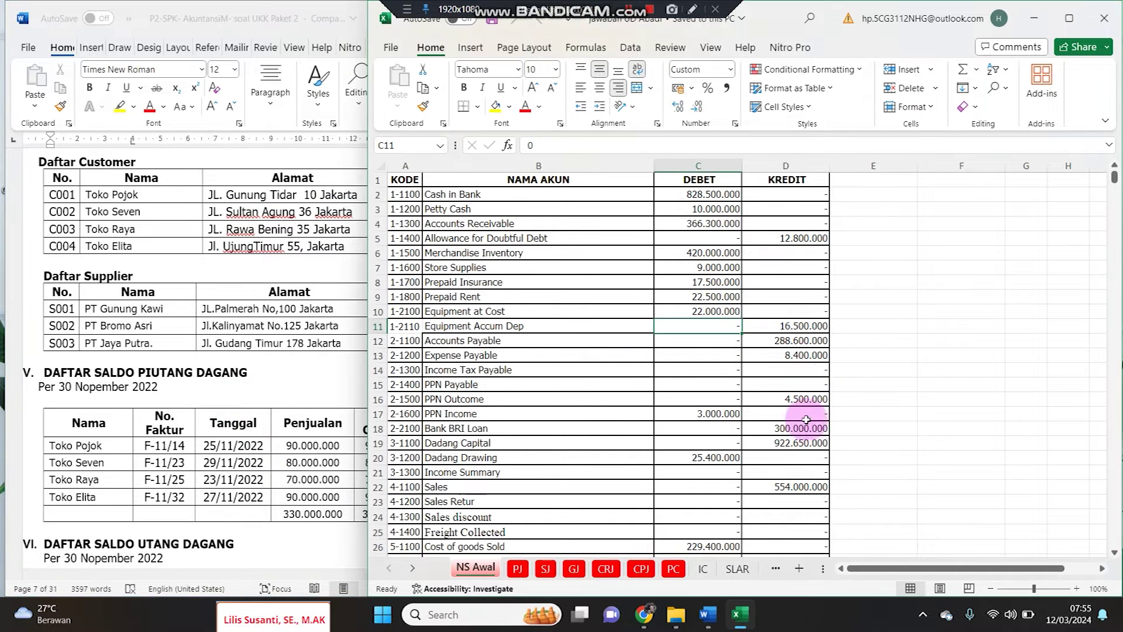
drag(826, 567, 952, 563)
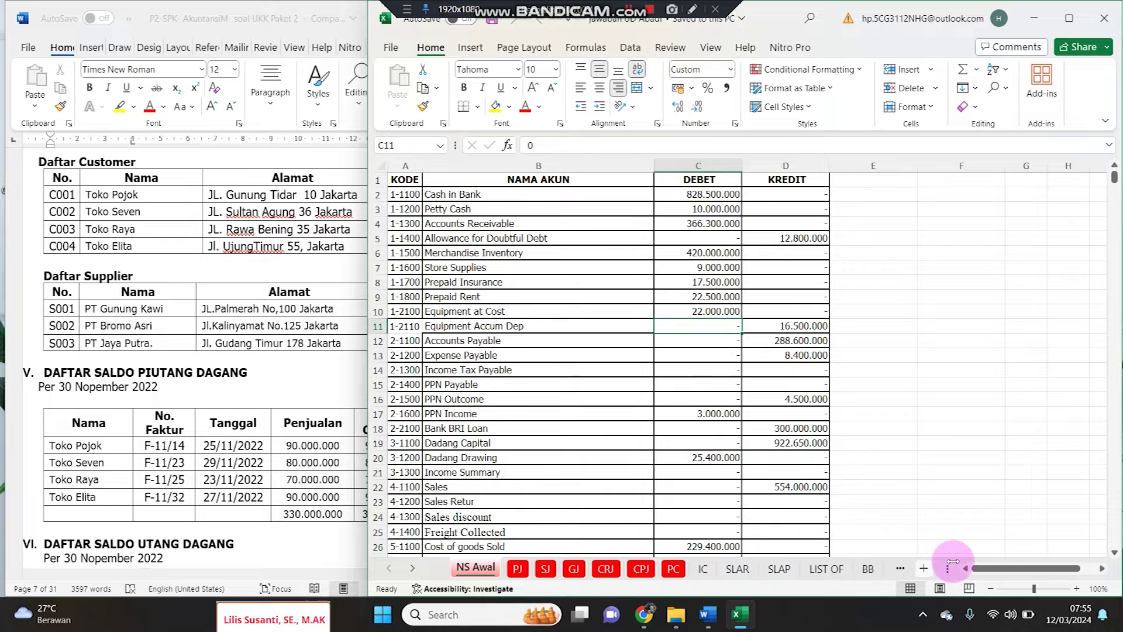
click(737, 569)
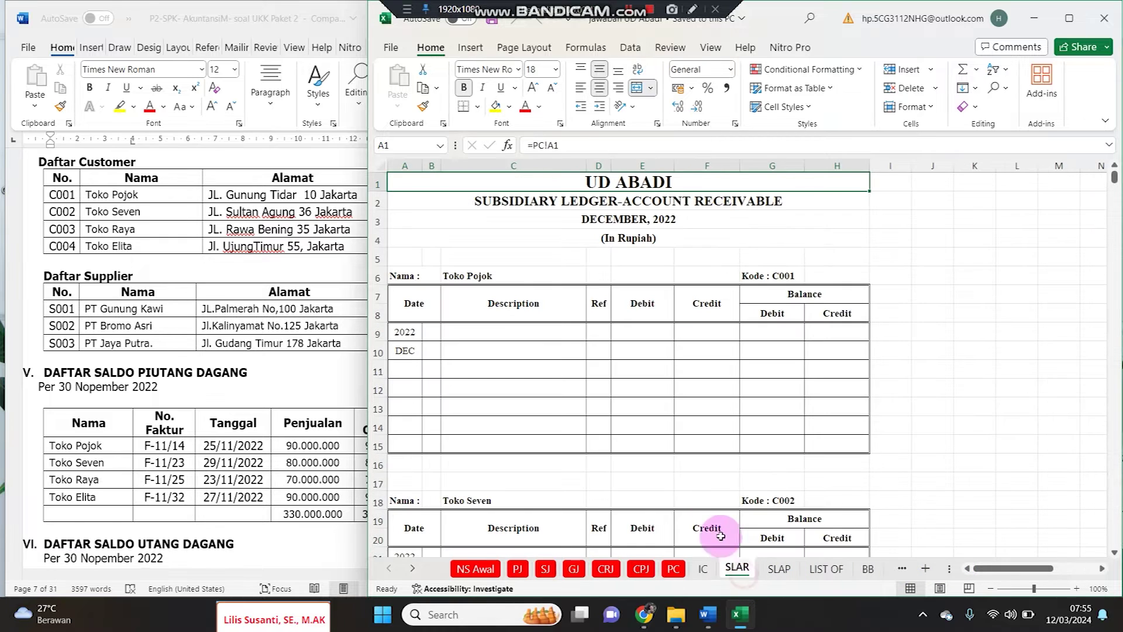
Enter day 1 and the description "Saldo awal" in the 2022 row of Toko Pojok's ledger
click(519, 331)
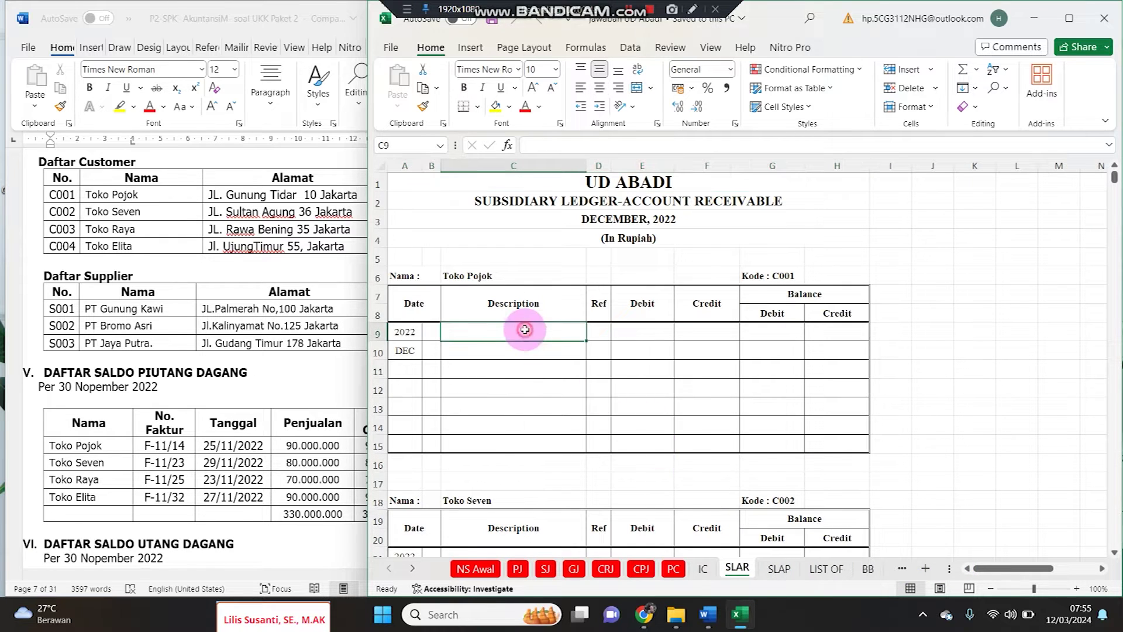
click(427, 331)
text(1)
click(459, 328)
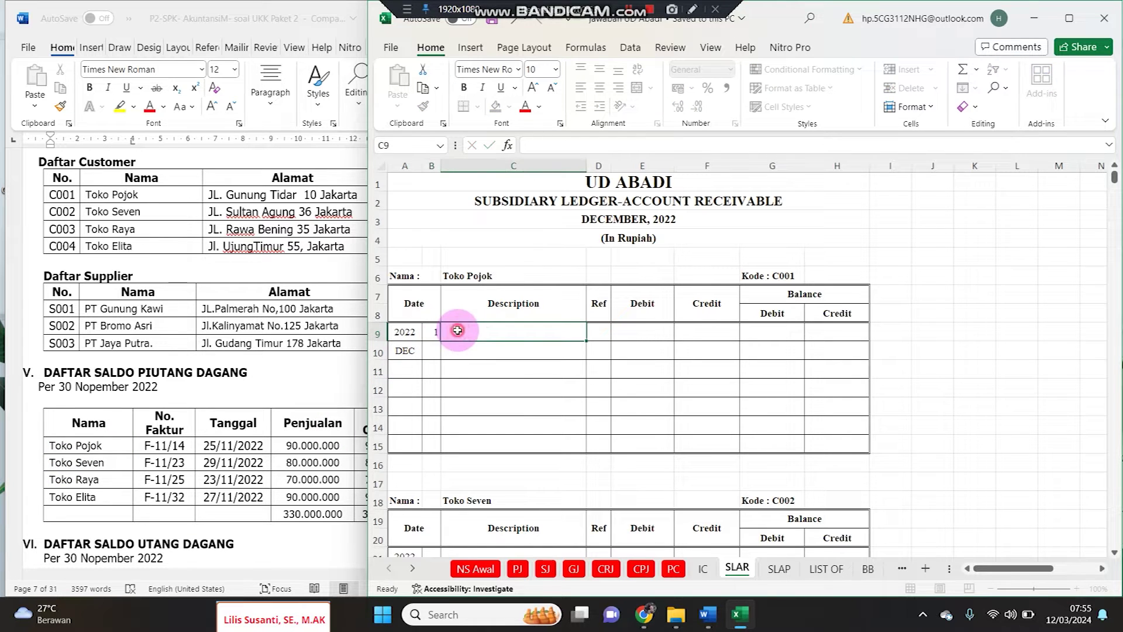
text(Sa)
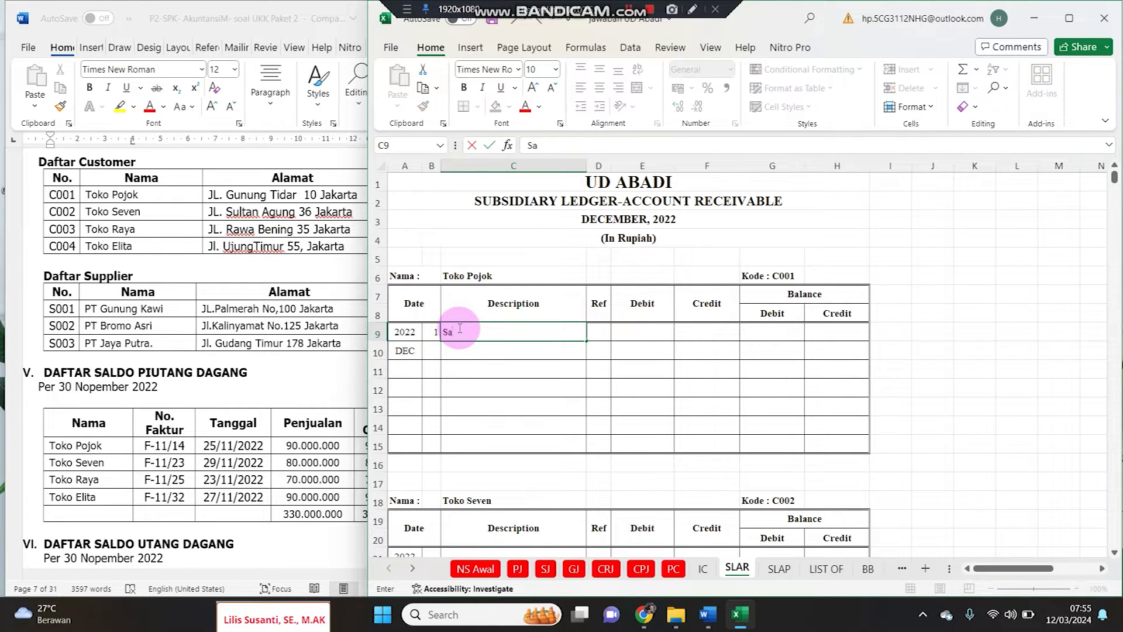
text(ldo awal)
key(Tab)
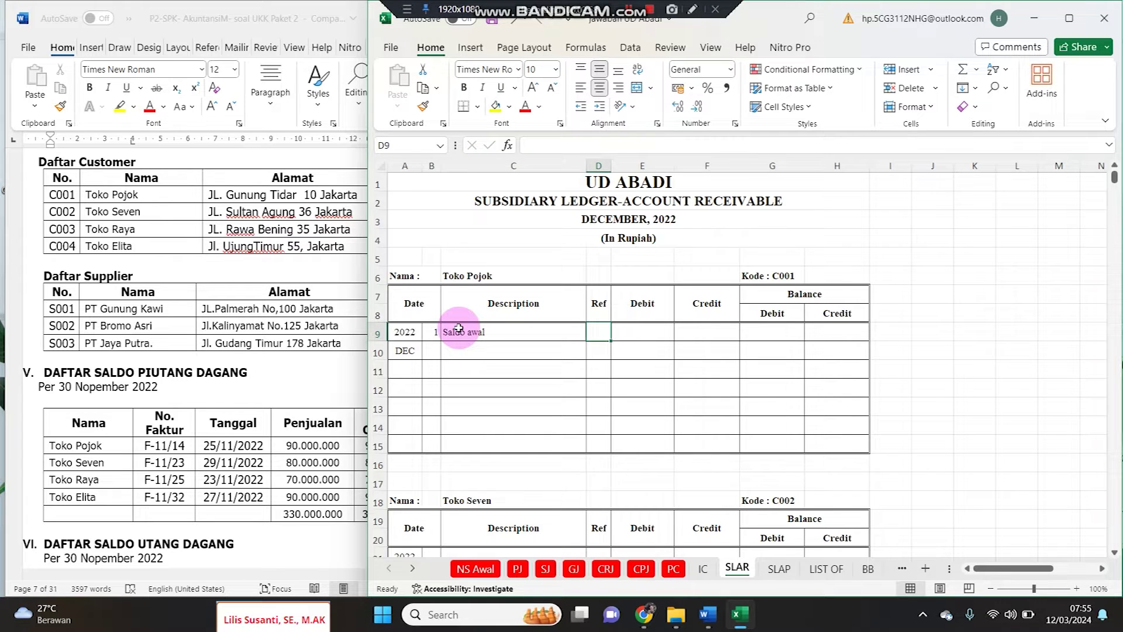
Insert the square root symbol √ as the reference mark in Toko Pojok's opening balance row
click(468, 49)
click(1007, 100)
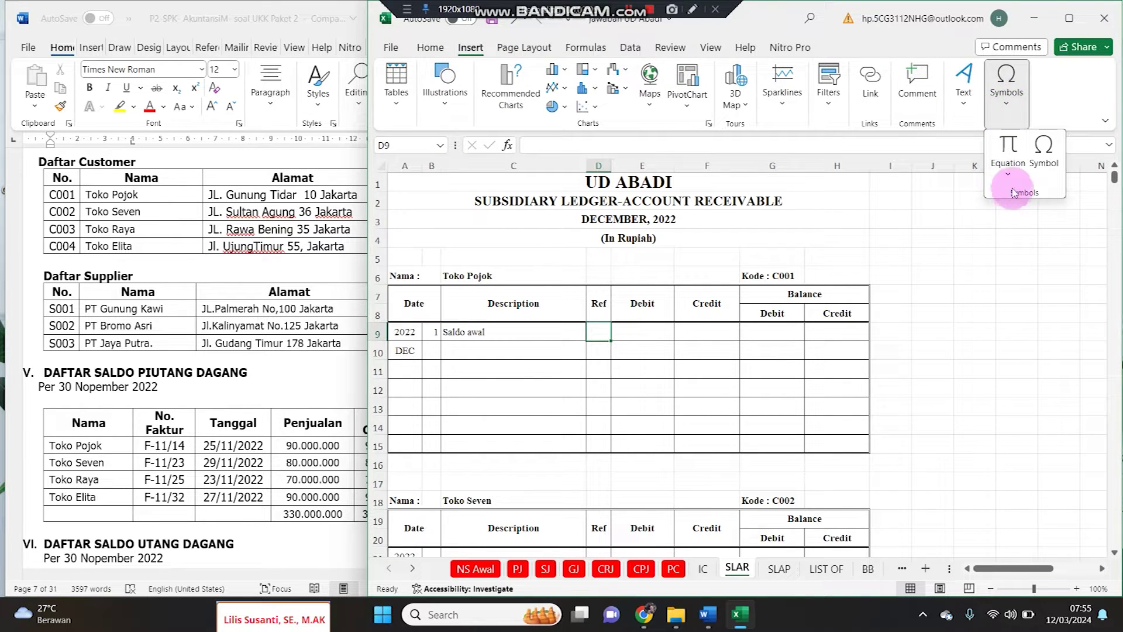
click(1008, 85)
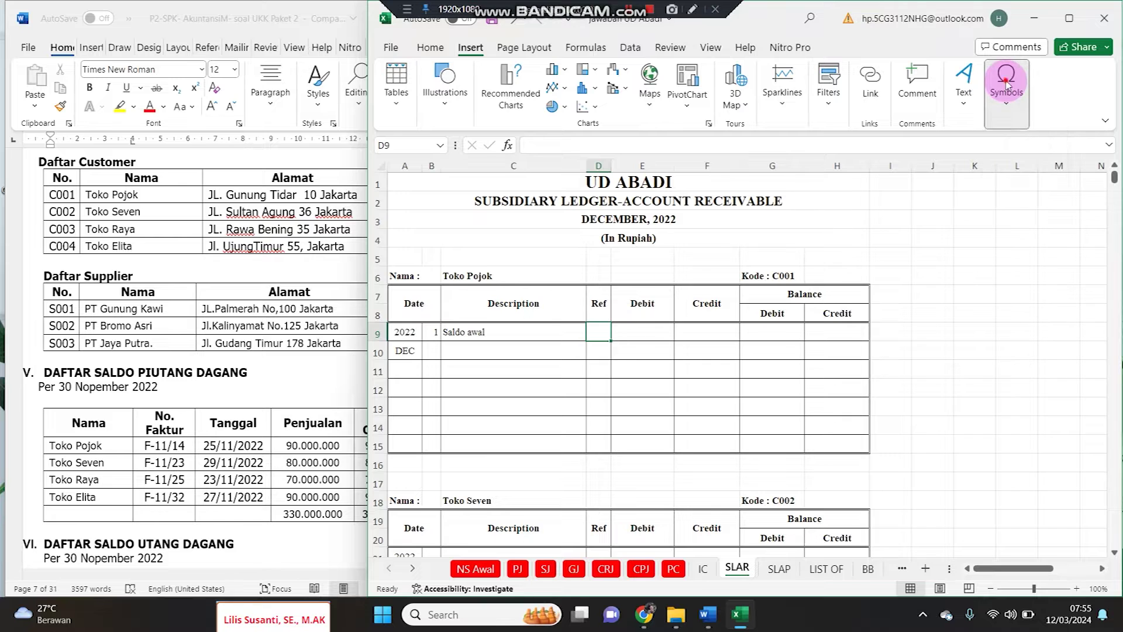
click(1009, 105)
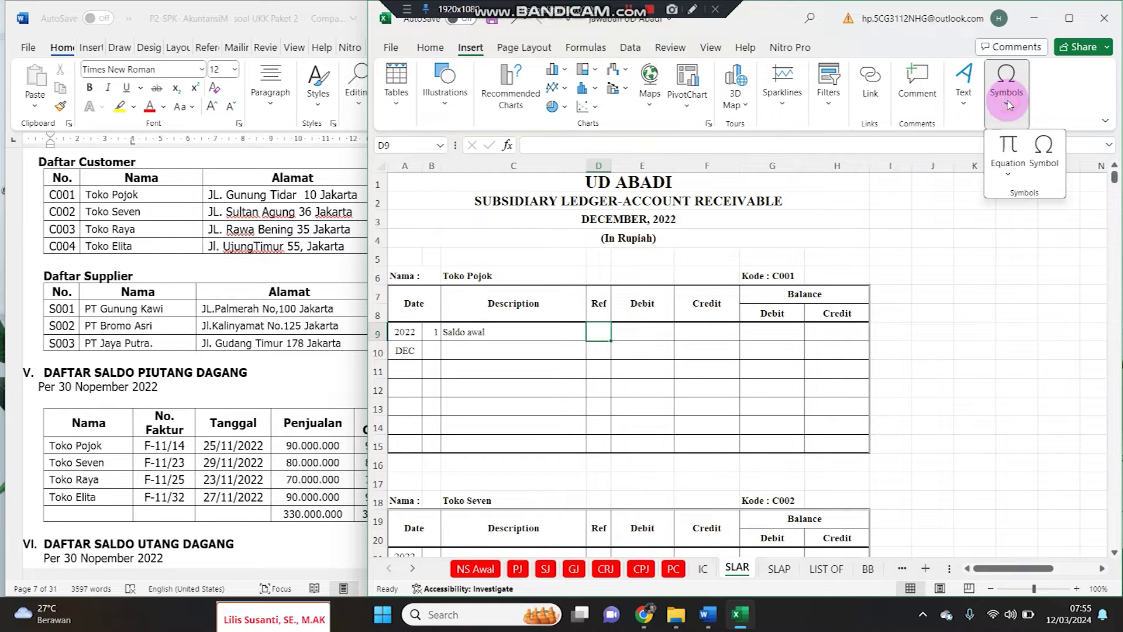
click(1029, 159)
click(798, 312)
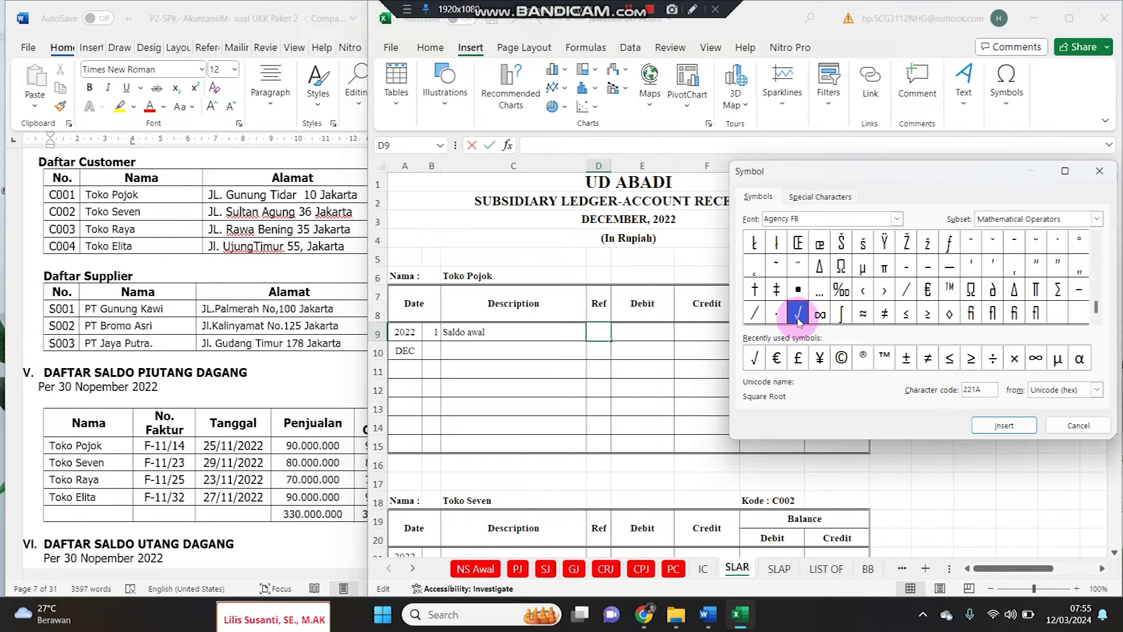
click(1024, 429)
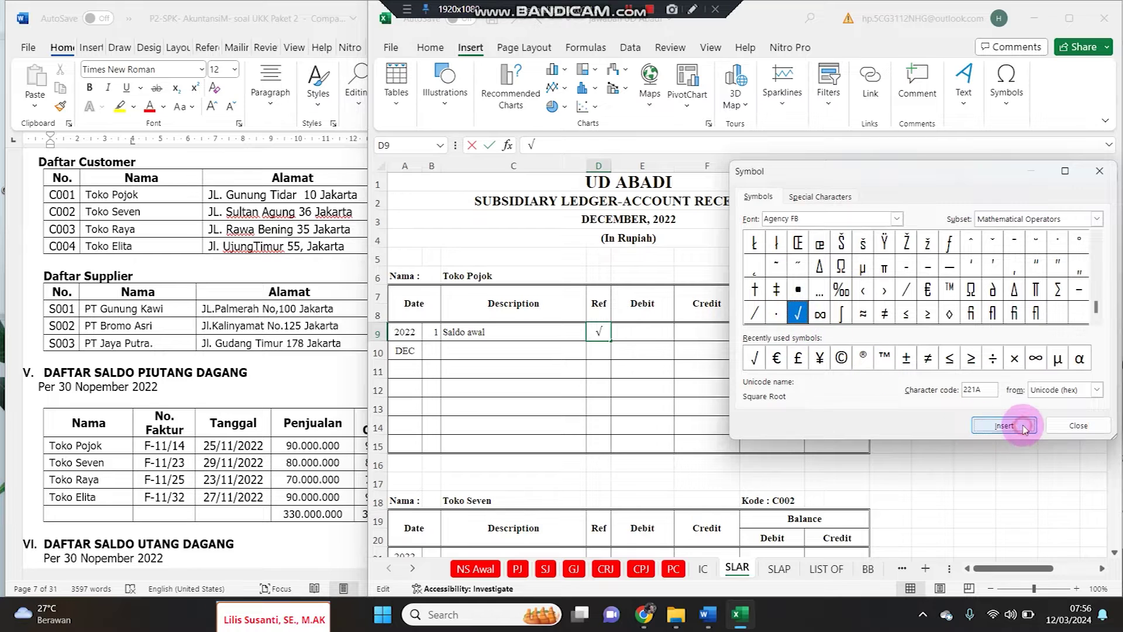
click(1078, 425)
Copy Toko Pojok's JUMLAH of 99.900.000 from the Word exam paper into the debit balance of its opening row in Excel
click(660, 330)
click(757, 332)
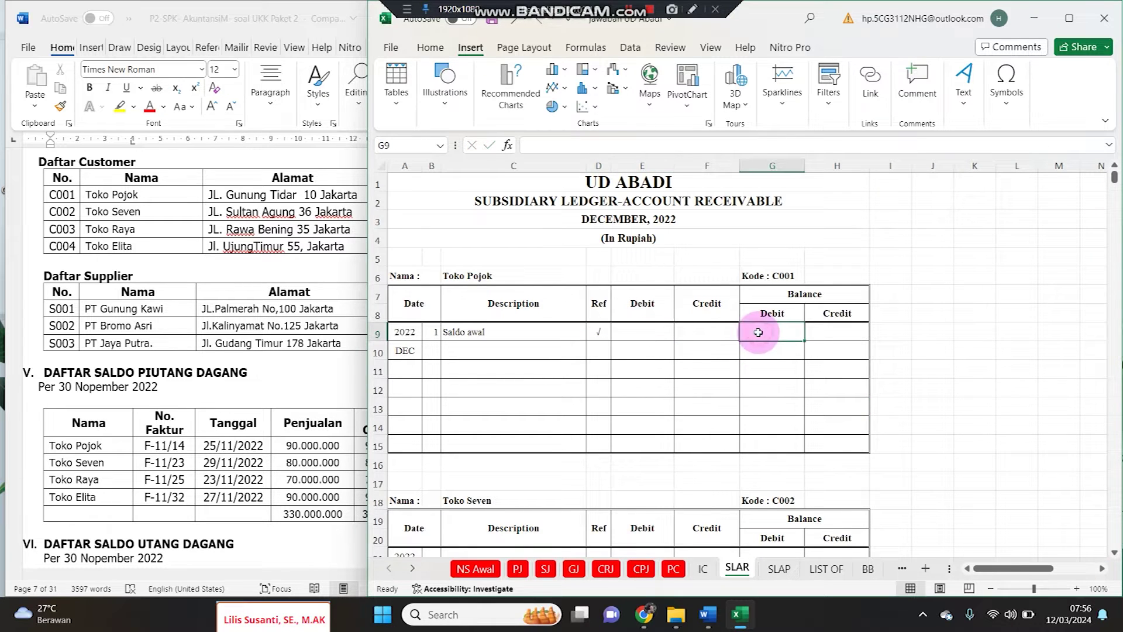
click(1078, 588)
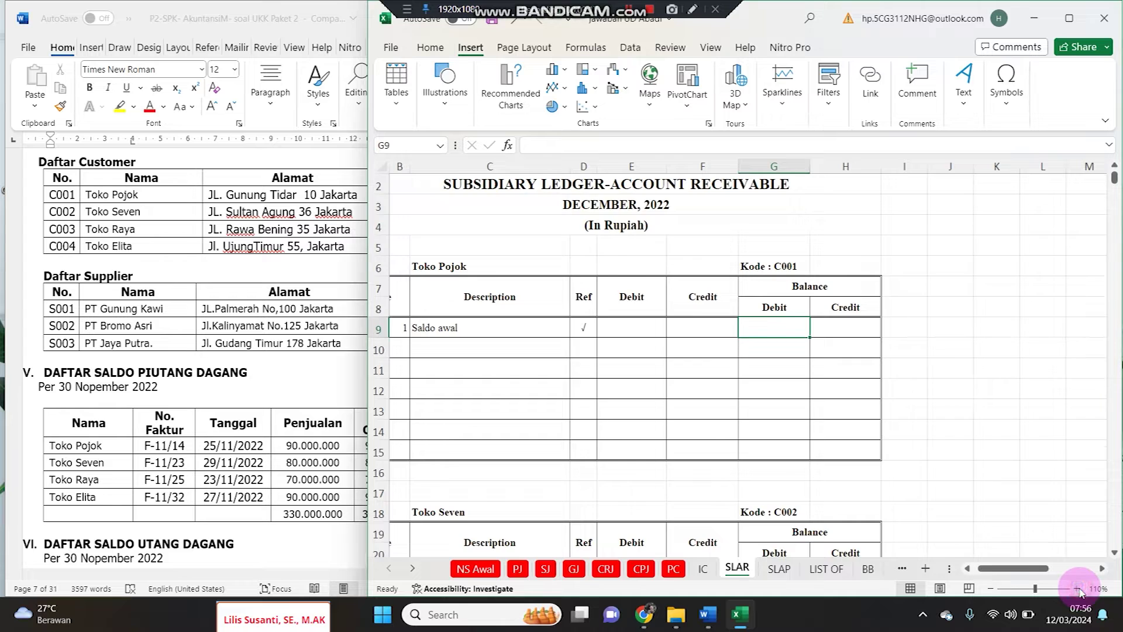
click(1077, 589)
drag(933, 484, 107, 310)
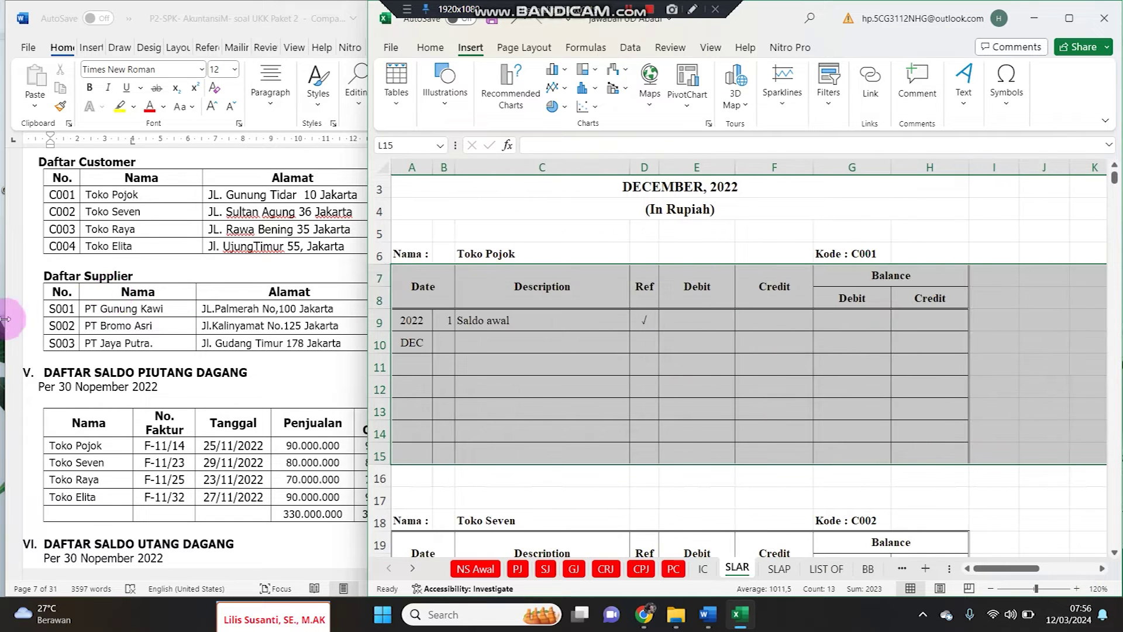
click(176, 442)
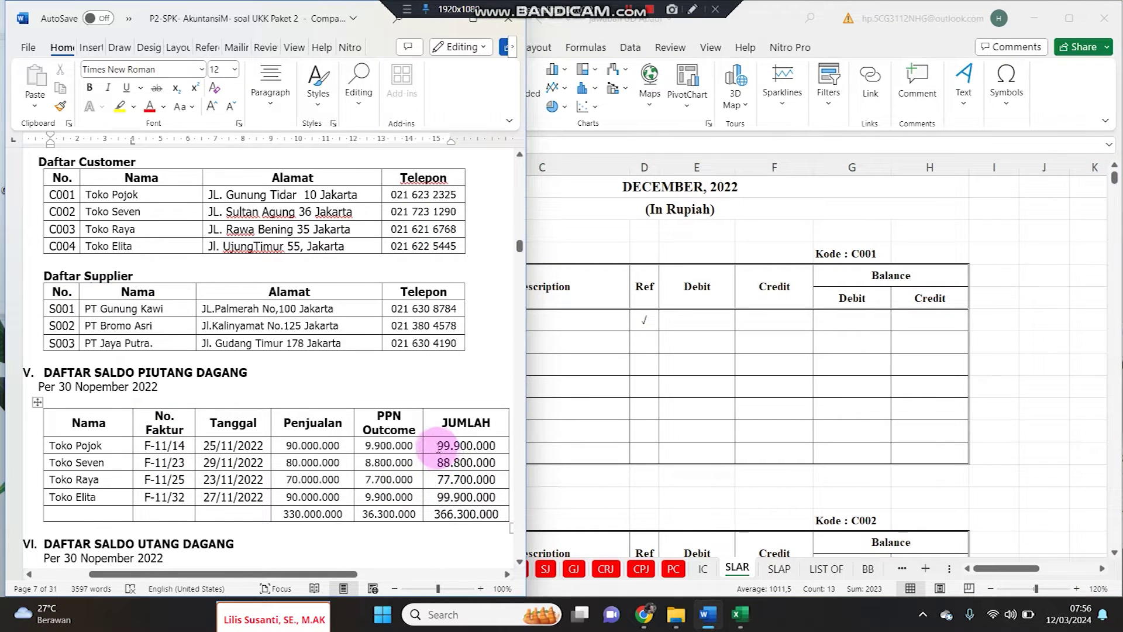
double_click(468, 446)
key(ctrl+c)
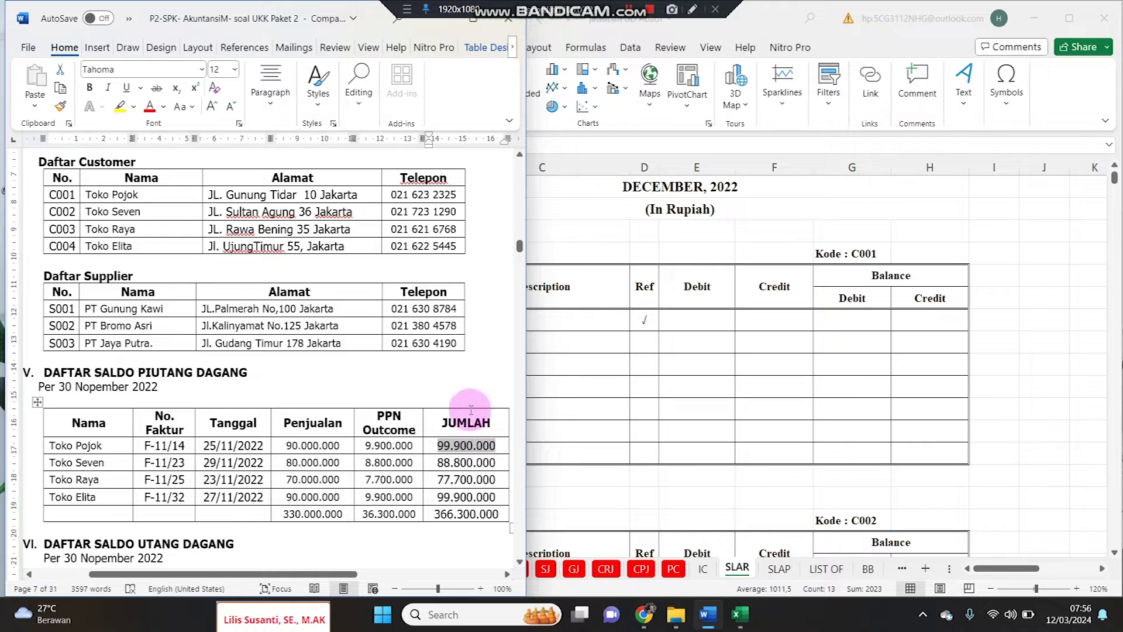
click(845, 319)
key(ctrl+v)
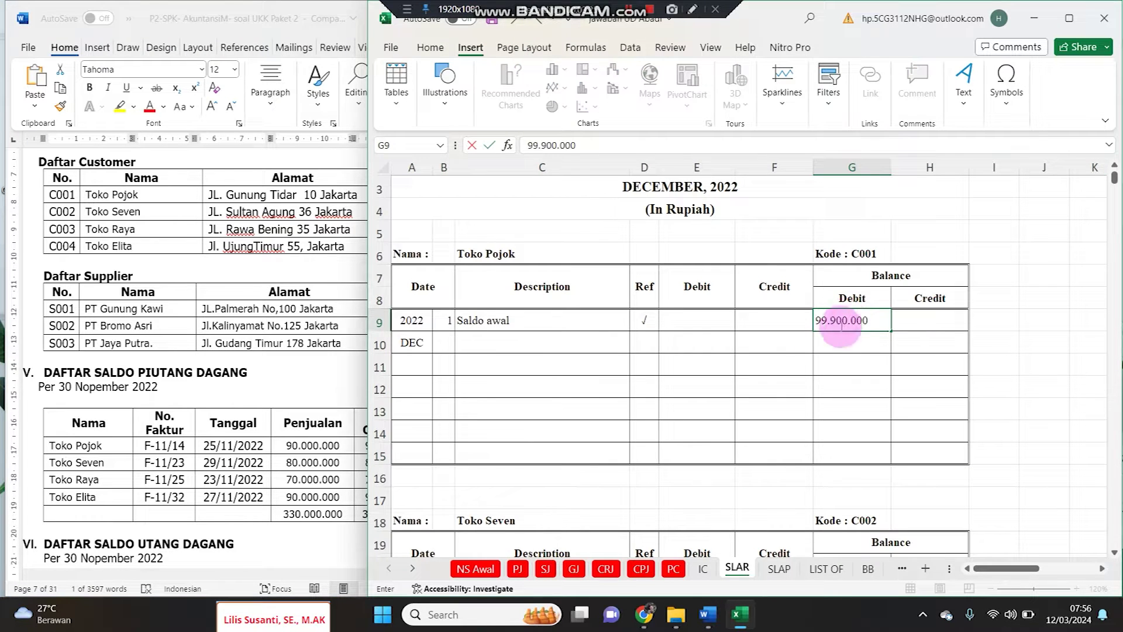
click(767, 368)
Copy Toko Pojok's opening balance row, from the day to the debit balance, into the 2022 row of Toko Seven's ledger
drag(445, 325, 827, 323)
key(ctrl+c)
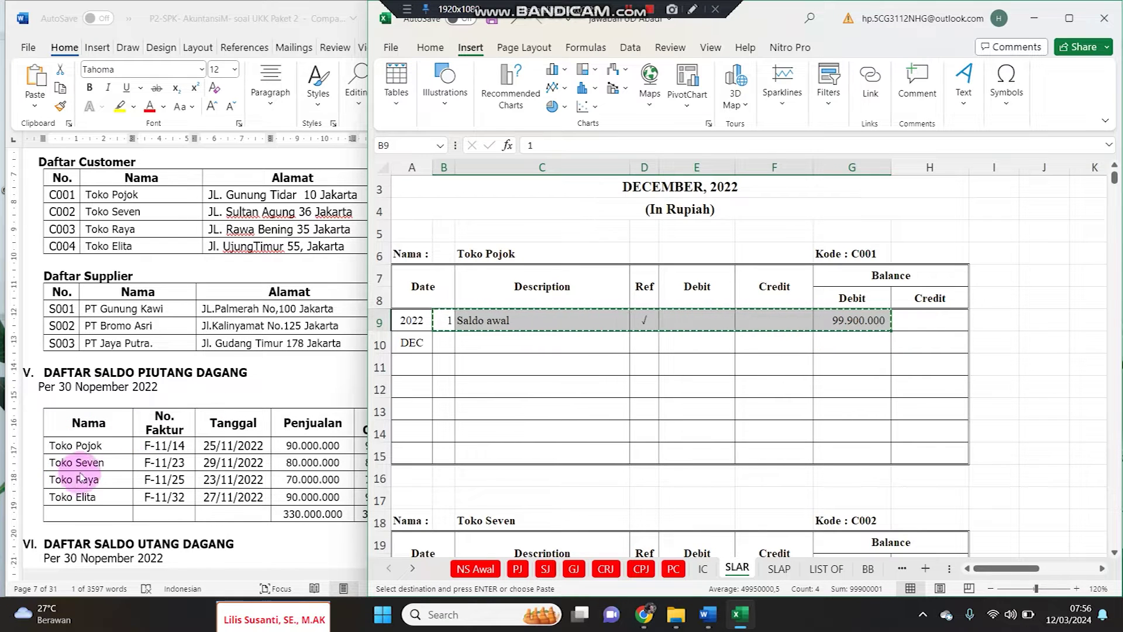
scroll(545, 429, down, 3)
click(445, 391)
key(ctrl+v)
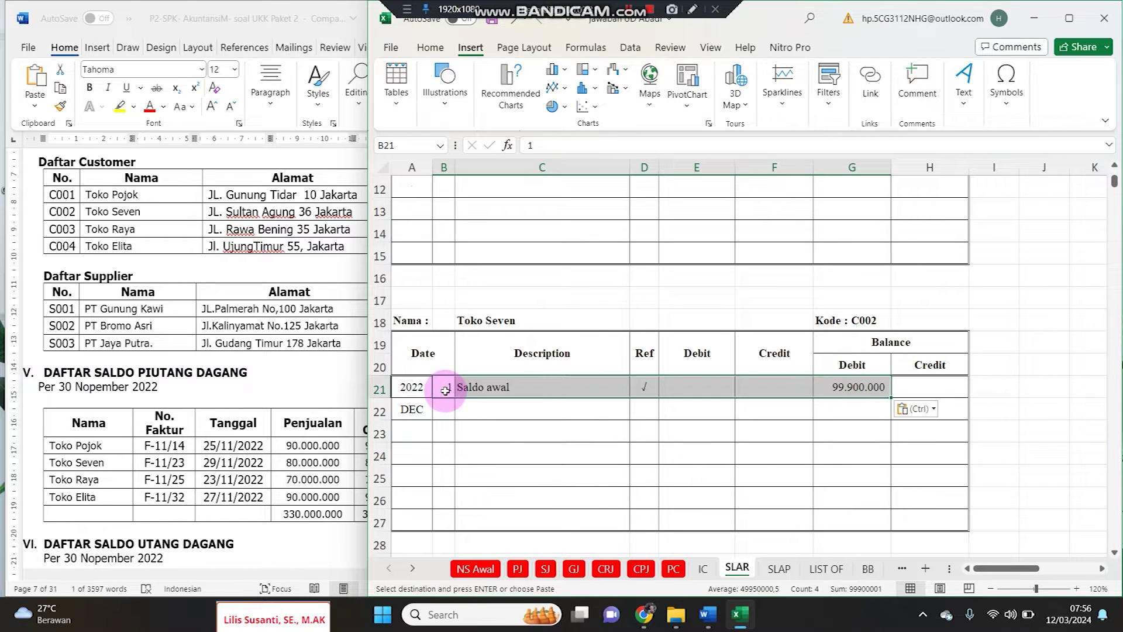
Replace Toko Seven's opening debit balance with 88.800.000, taken from the receivables list in the Word exam paper
click(345, 448)
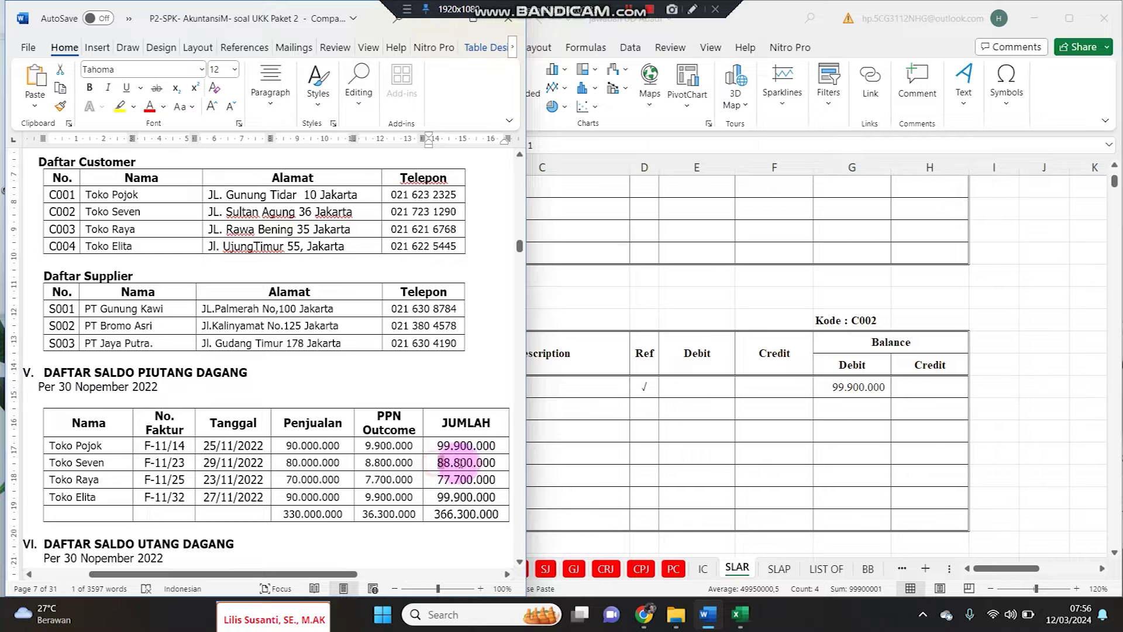
right_click(491, 464)
click(852, 354)
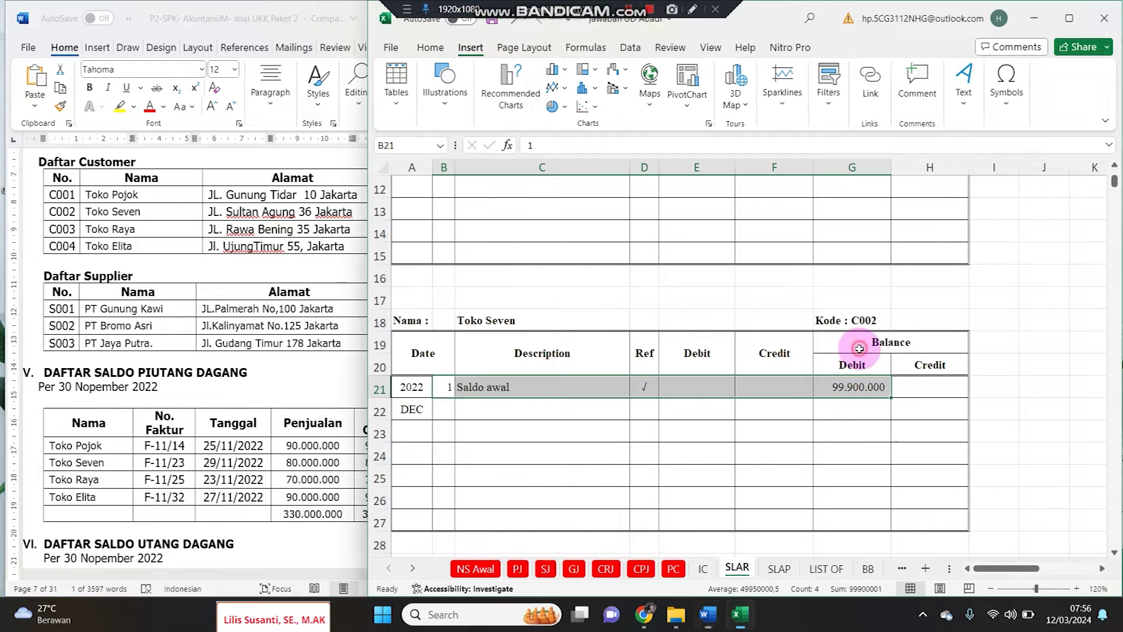
click(831, 387)
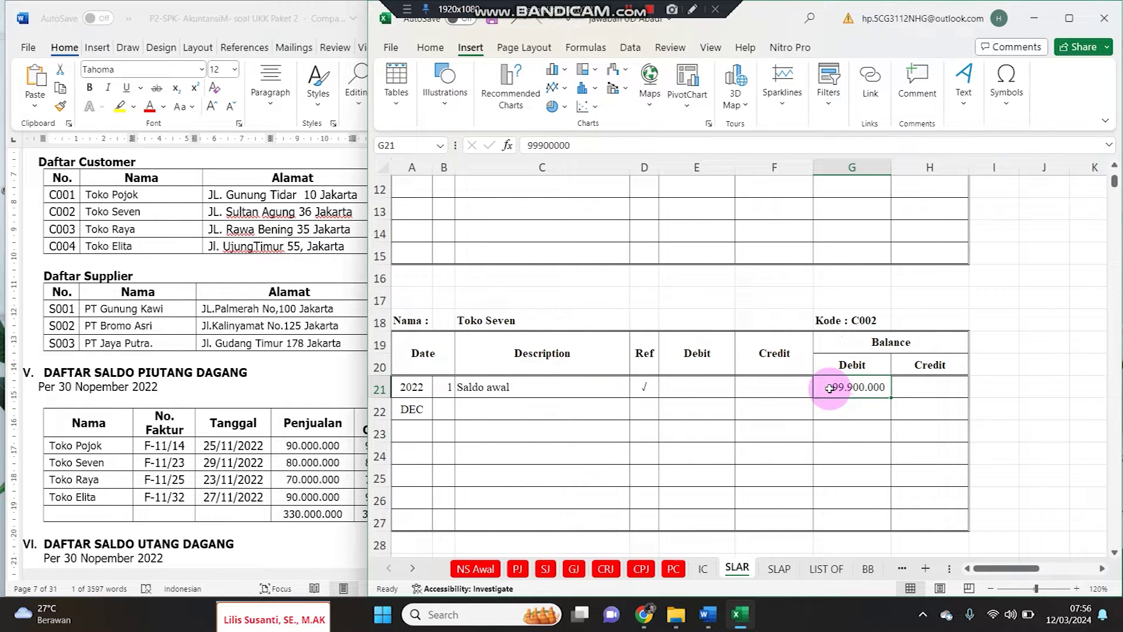
drag(828, 387, 933, 381)
text(88800000)
key(Return)
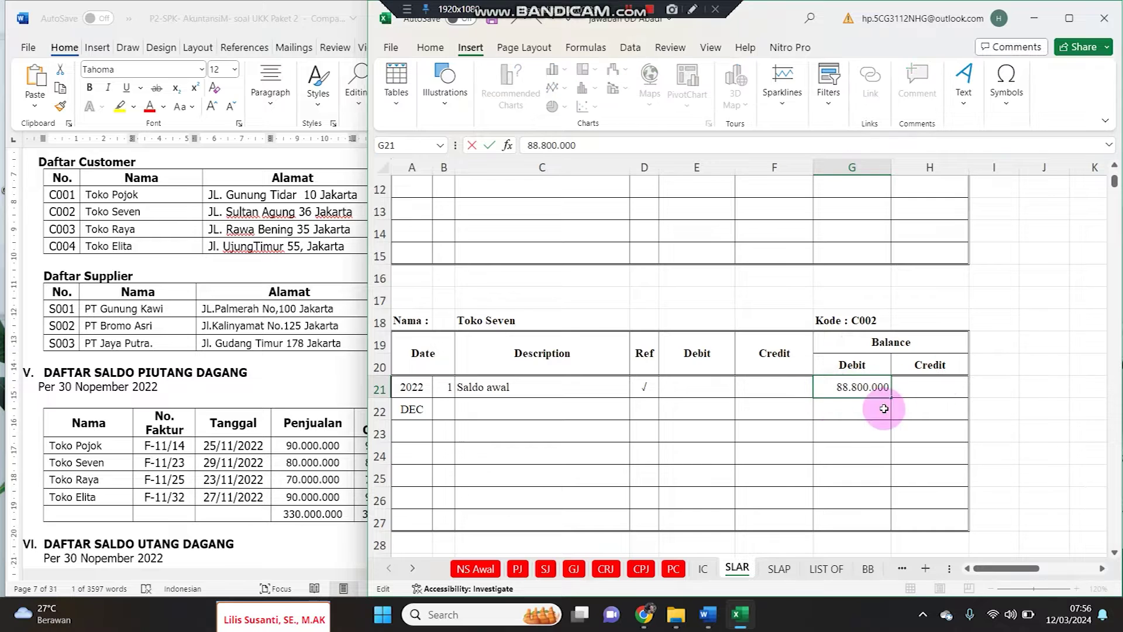
key(Return)
Copy the day, "Saldo awal" description and √ reference from Toko Seven's opening row into Toko Raya's 2022 row
drag(447, 394, 648, 393)
key(ctrl+c)
scroll(462, 445, down, 2)
scroll(438, 452, down, 2)
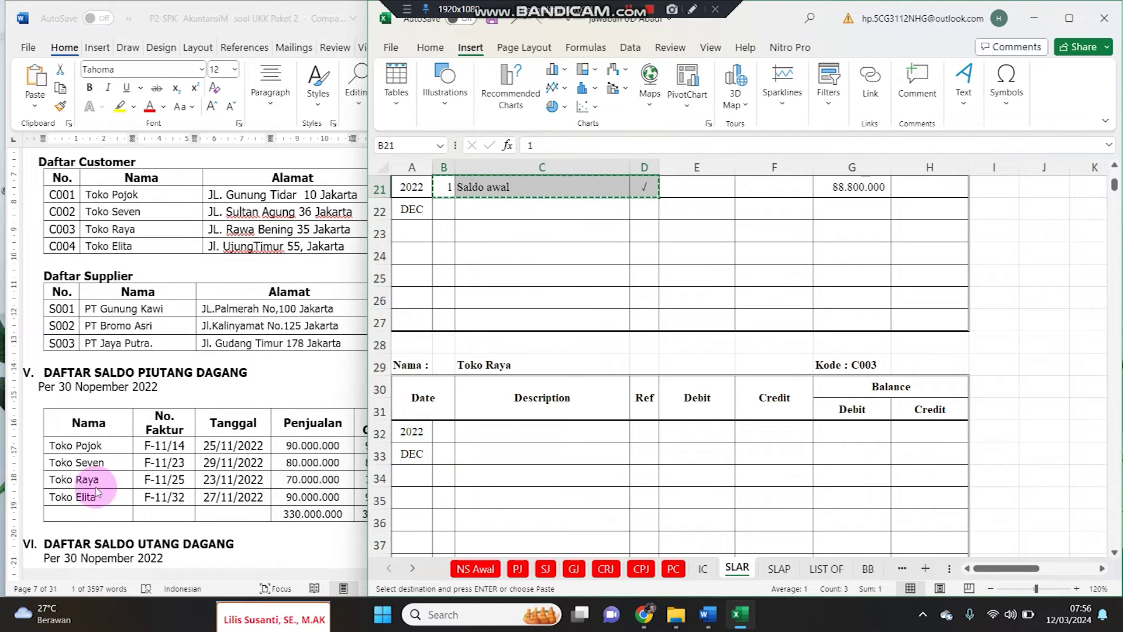
click(442, 429)
key(ctrl+v)
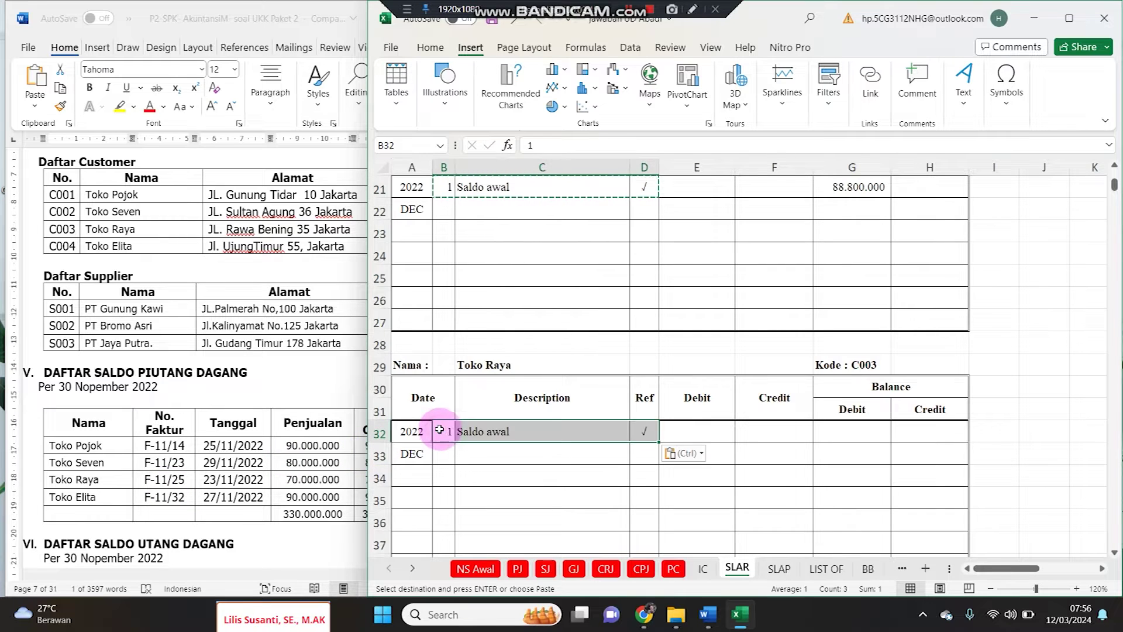
Copy Toko Raya's JUMLAH of 77.700.000 from the Word exam paper into its opening debit balance in Excel
double_click(433, 476)
drag(439, 481, 474, 483)
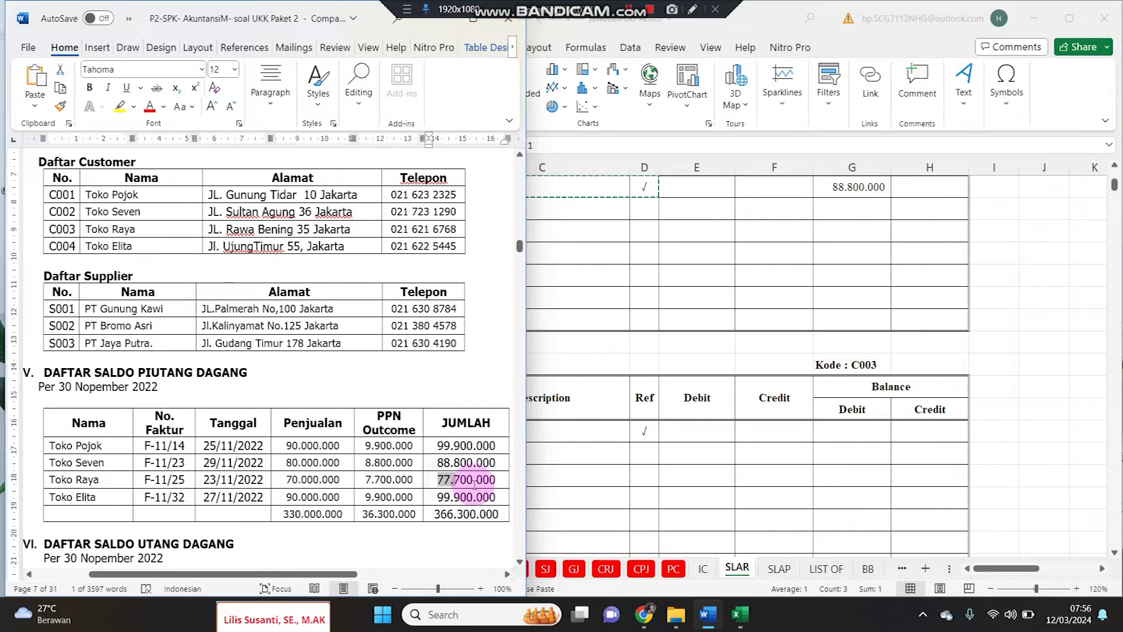
key(ctrl+c)
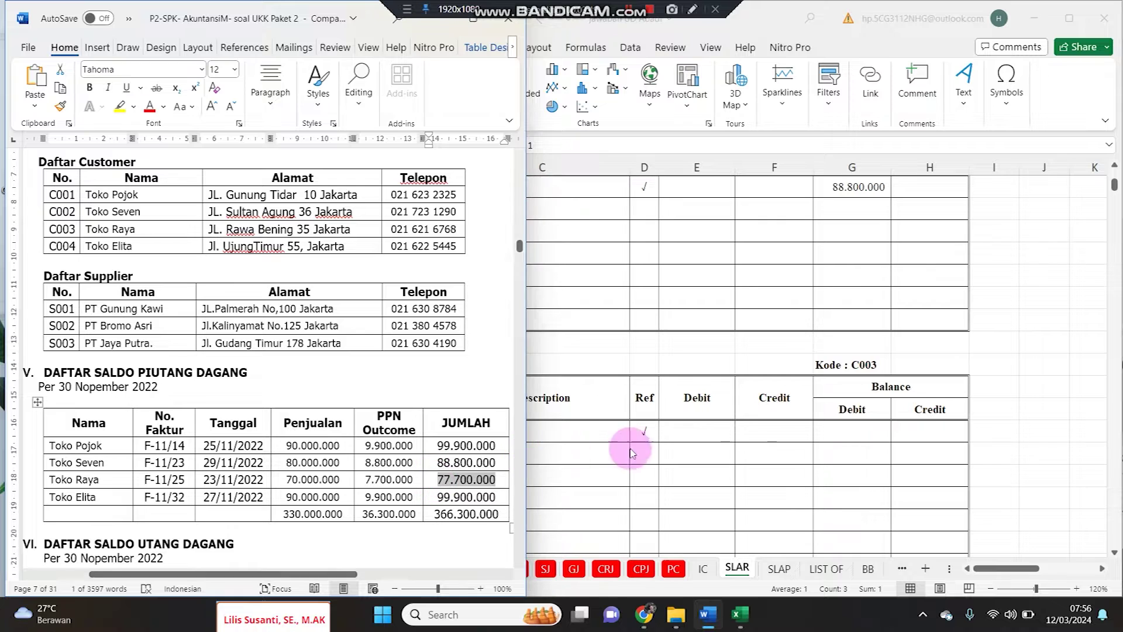
click(838, 441)
key(ctrl+v)
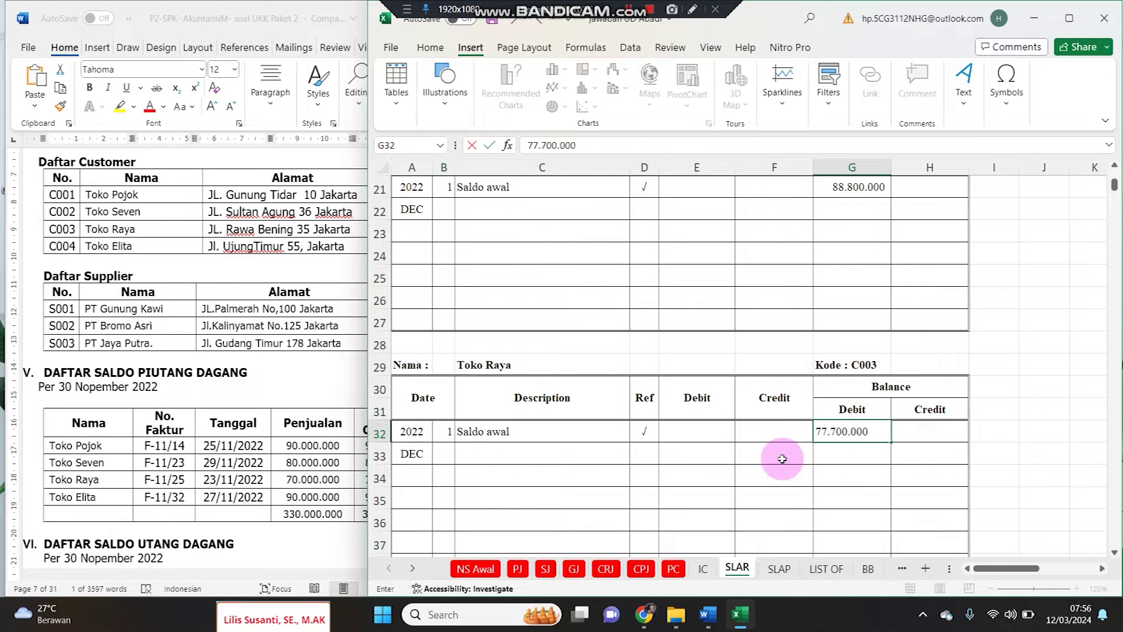
click(768, 453)
Copy the day, "Saldo awal" description and √ reference from Toko Raya's opening row into Toko Elita's 2022 row
key(alt+Tab)
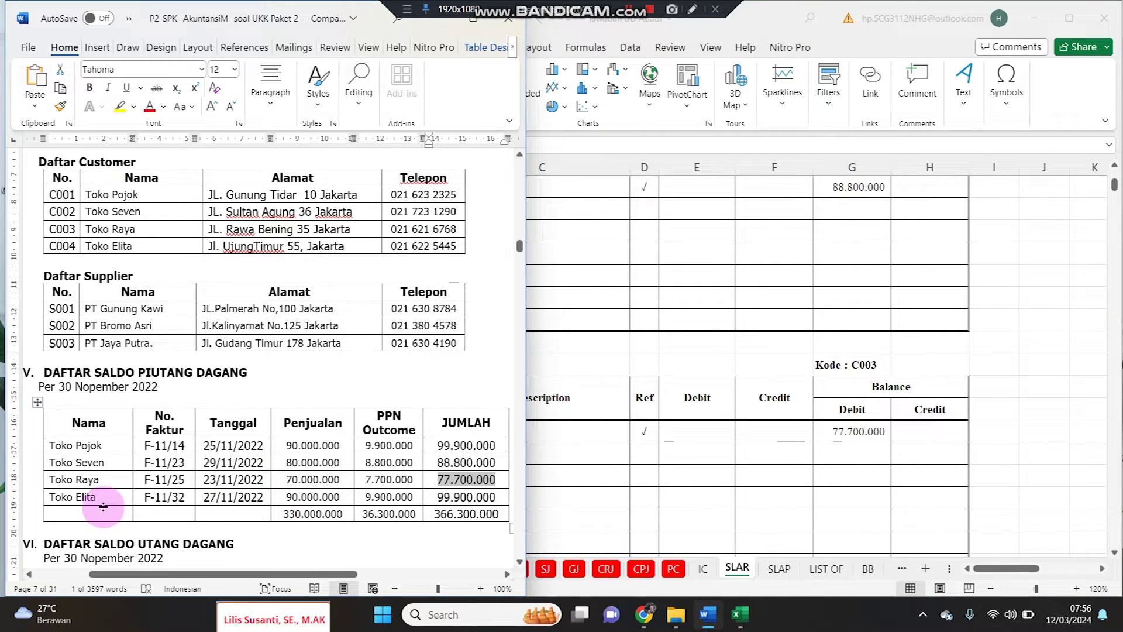
click(728, 371)
drag(448, 431, 632, 438)
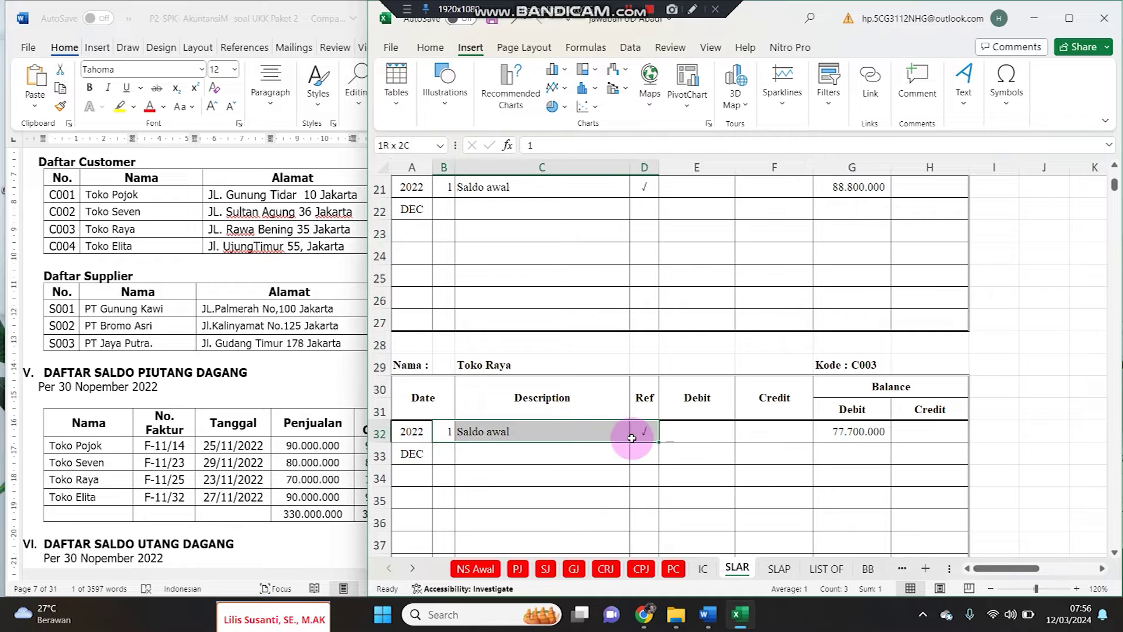
key(ctrl+c)
scroll(398, 429, down, 4)
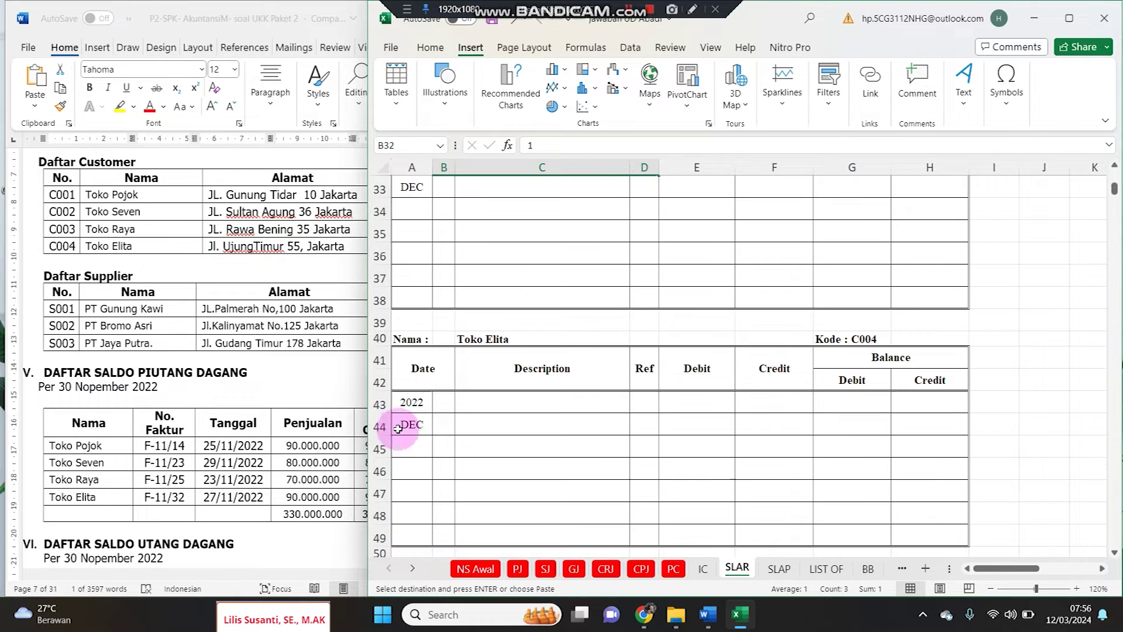
click(442, 409)
key(ctrl+v)
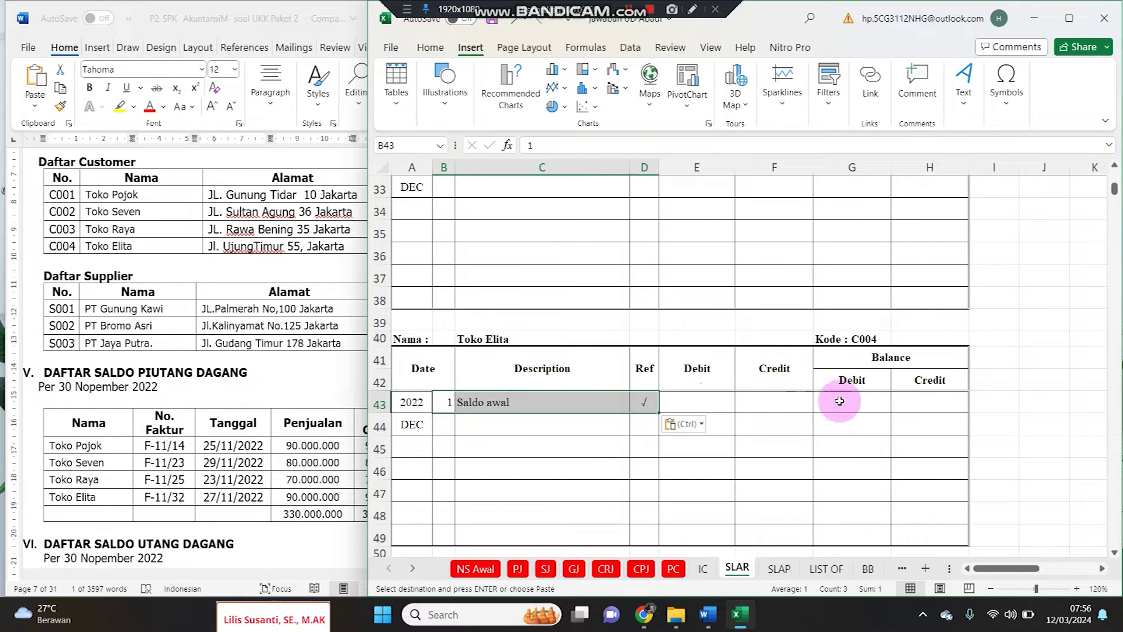
Copy Toko Elita's JUMLAH of 99.900.000 from the Word exam paper into its opening debit balance in Excel
click(843, 404)
click(242, 434)
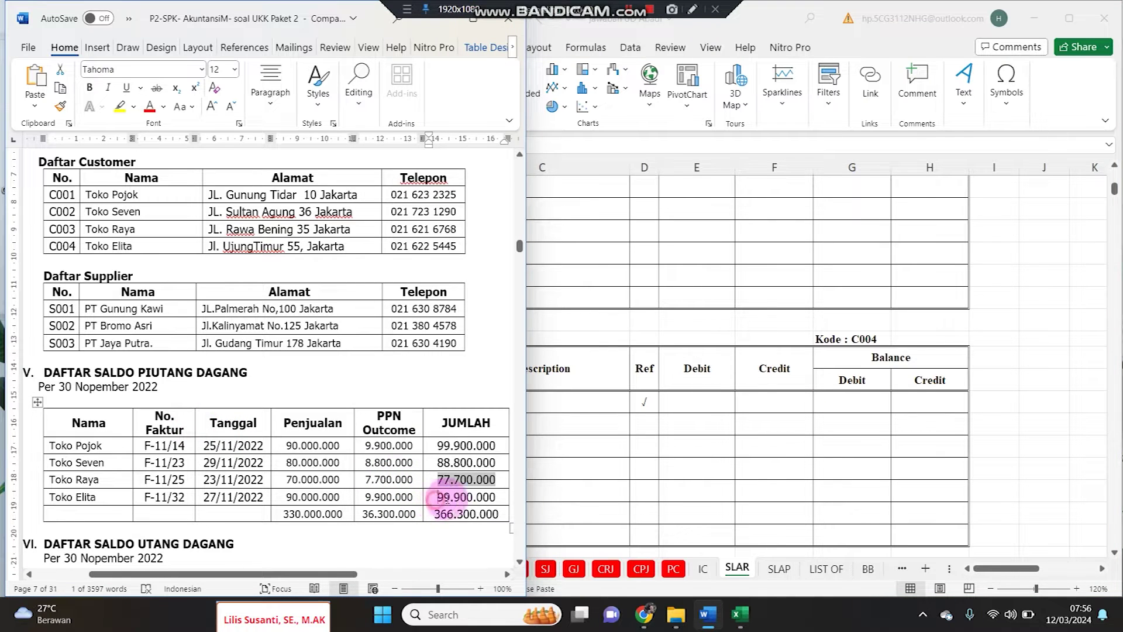
drag(435, 498, 491, 497)
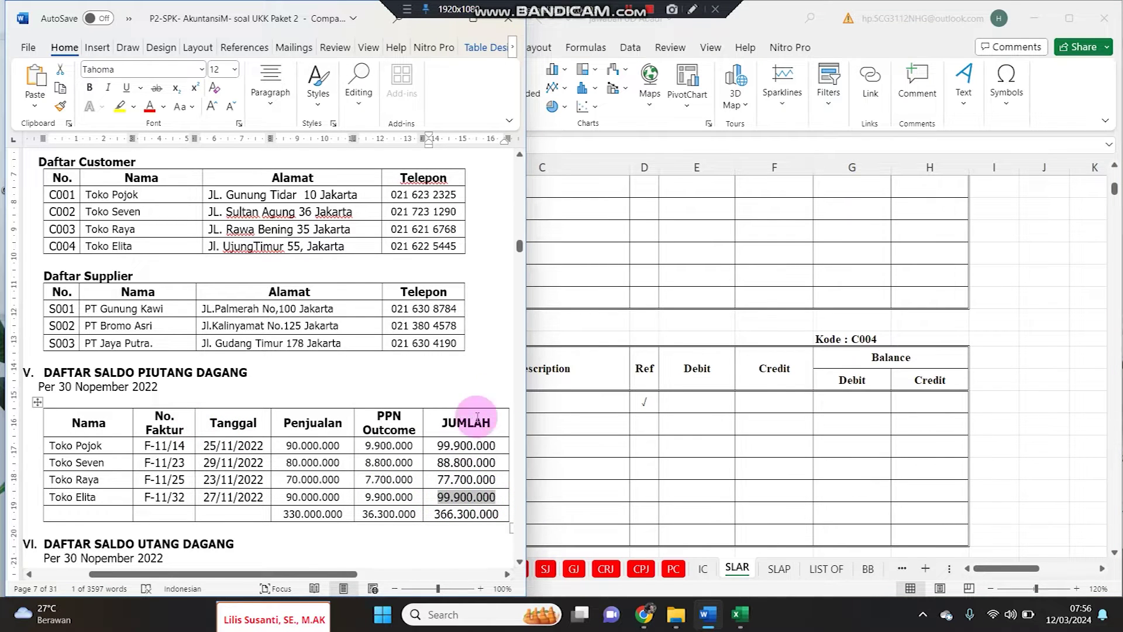
click(832, 409)
key(ctrl+v)
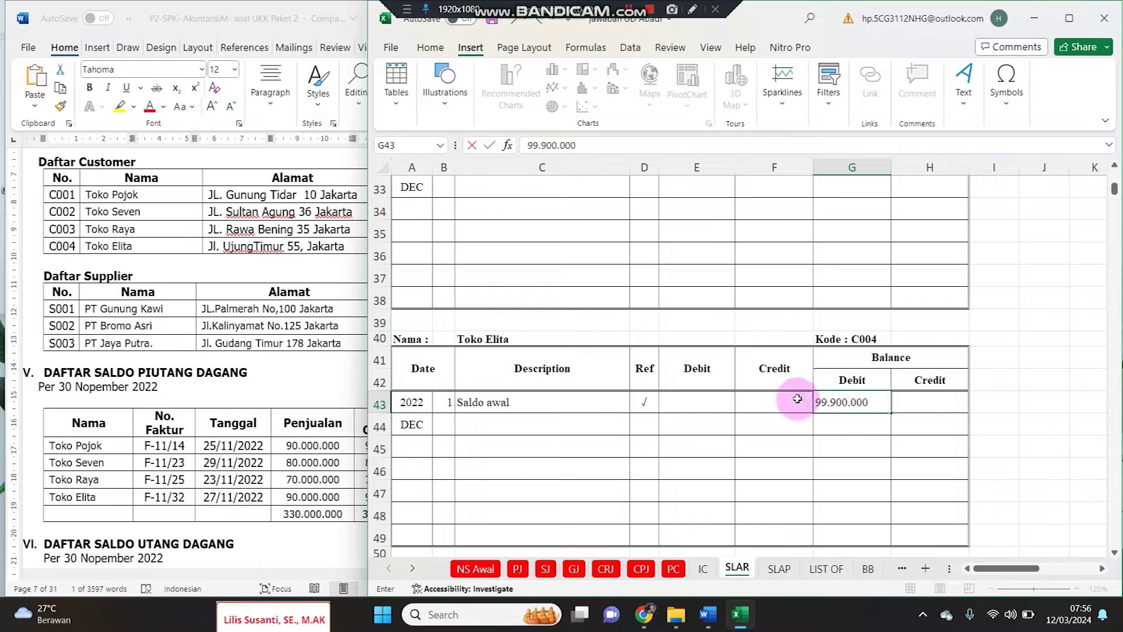
click(828, 467)
click(1078, 589)
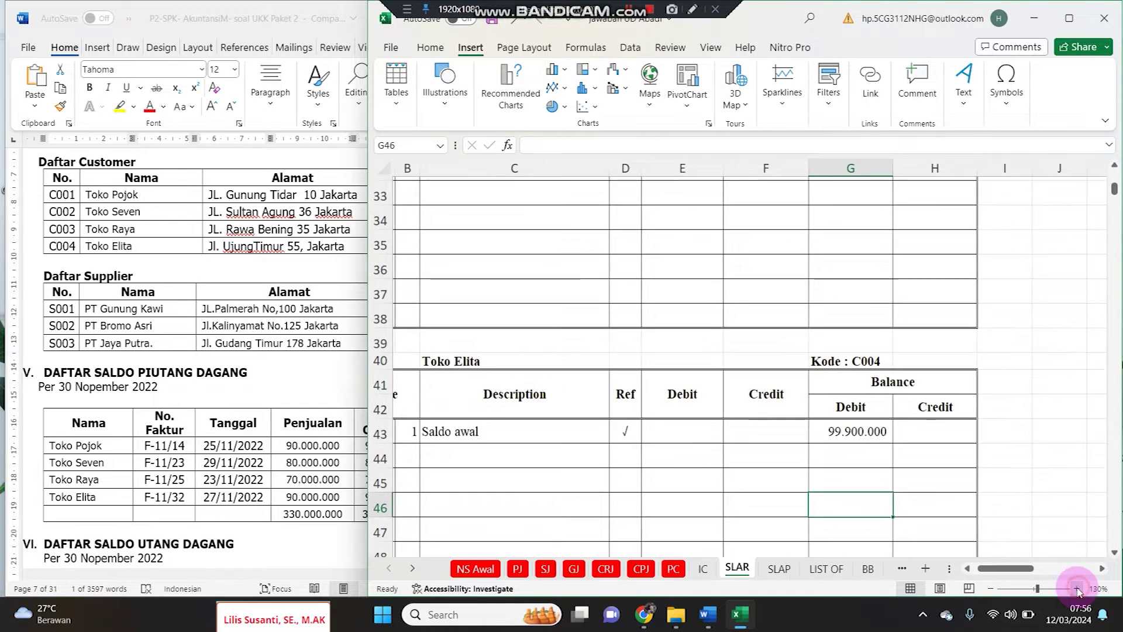
drag(644, 426, 389, 414)
click(401, 425)
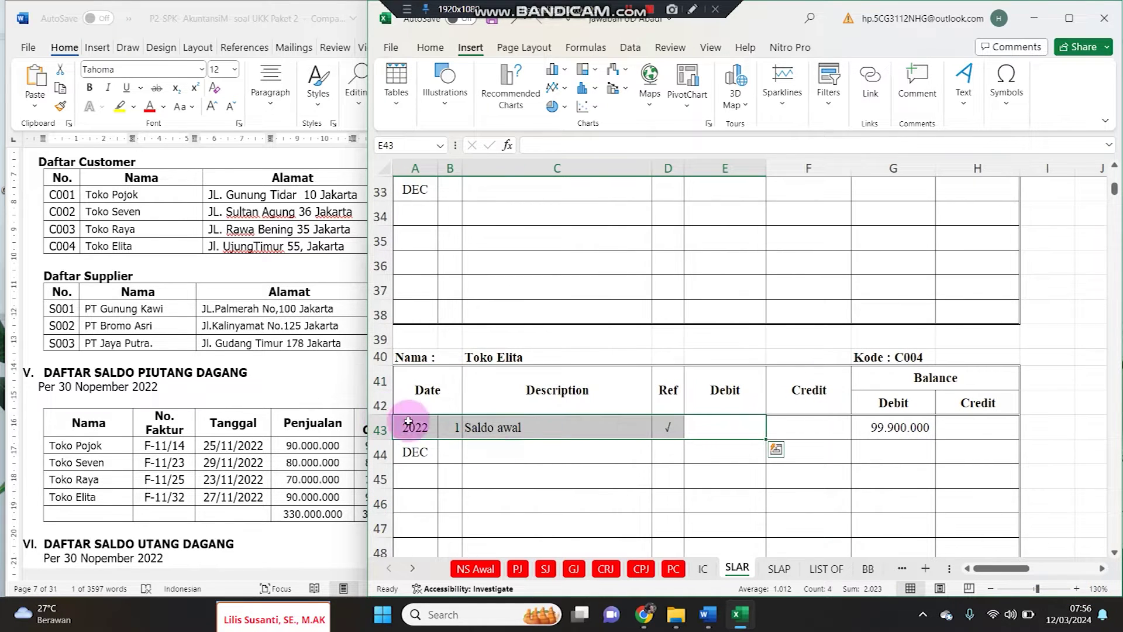
click(525, 458)
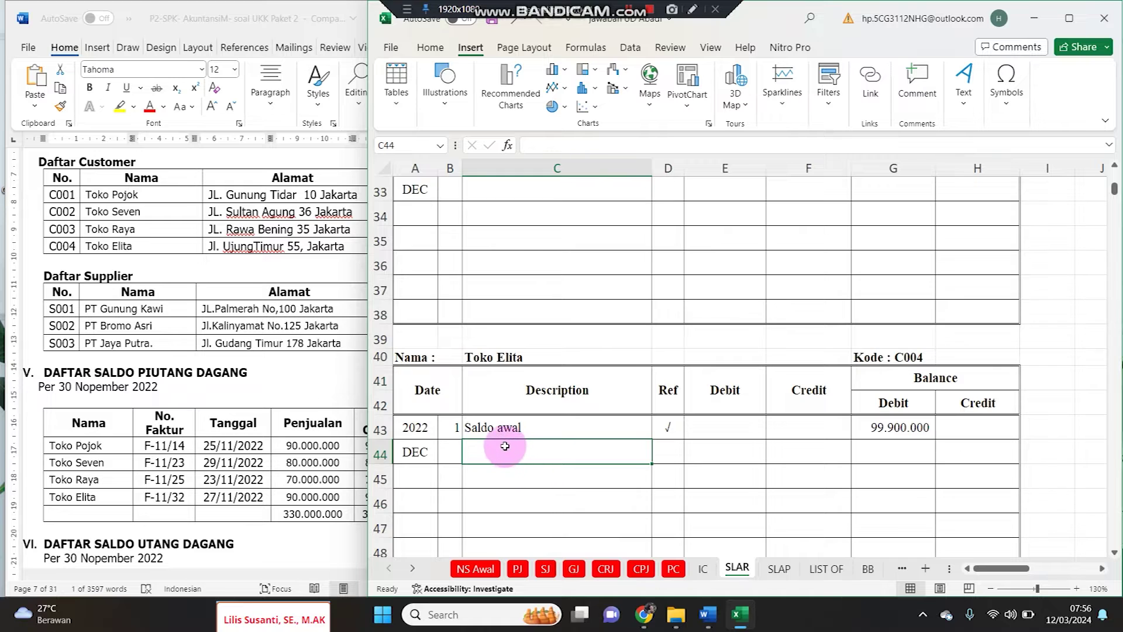
Copy the day, "Saldo awal" description and √ reference from Toko Elita's opening row into PT Gunung Kawi's 2022 row on the SLAP sheet
click(213, 475)
scroll(183, 503, down, 1)
scroll(182, 503, down, 3)
scroll(367, 445, down, 2)
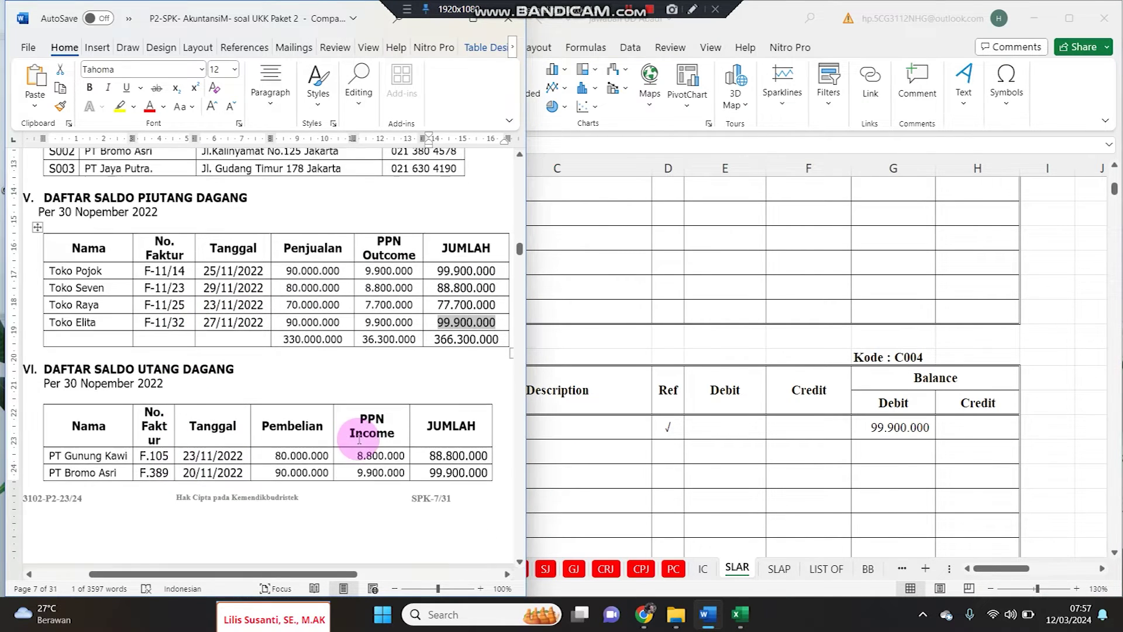
scroll(359, 439, down, 6)
scroll(359, 439, up, 2)
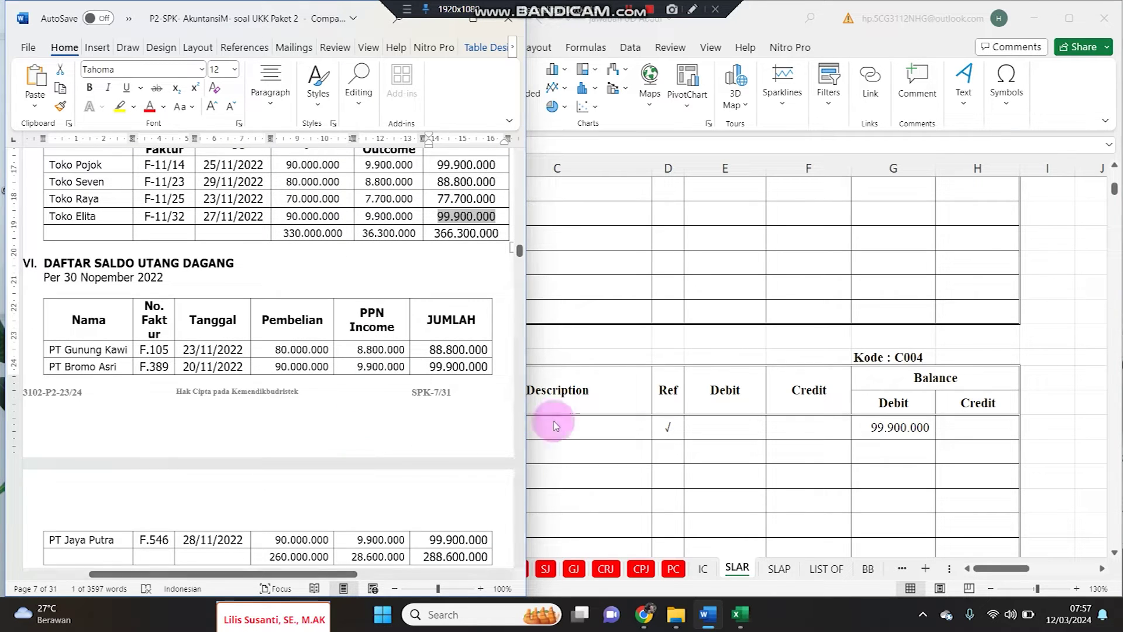
click(780, 433)
drag(448, 427, 660, 430)
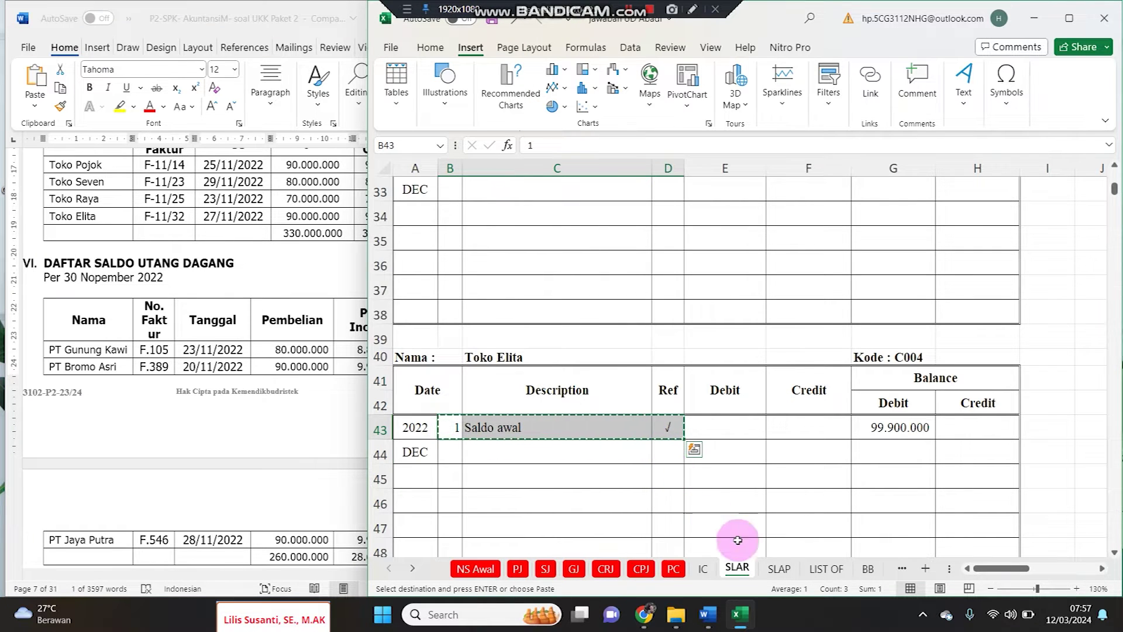
click(779, 567)
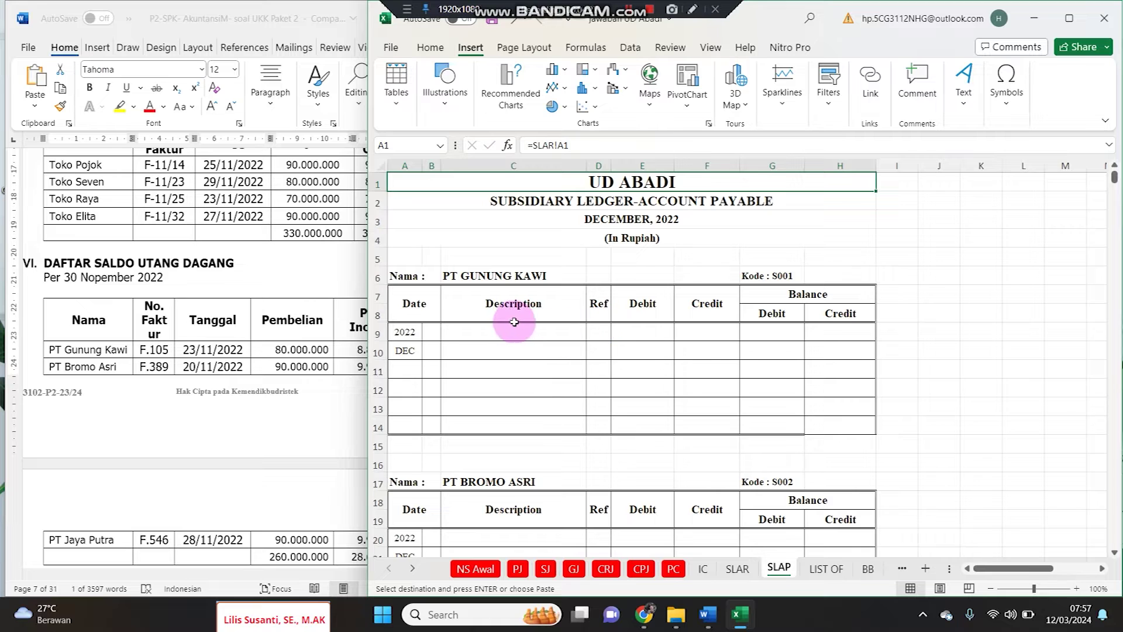
click(429, 331)
key(ctrl+v)
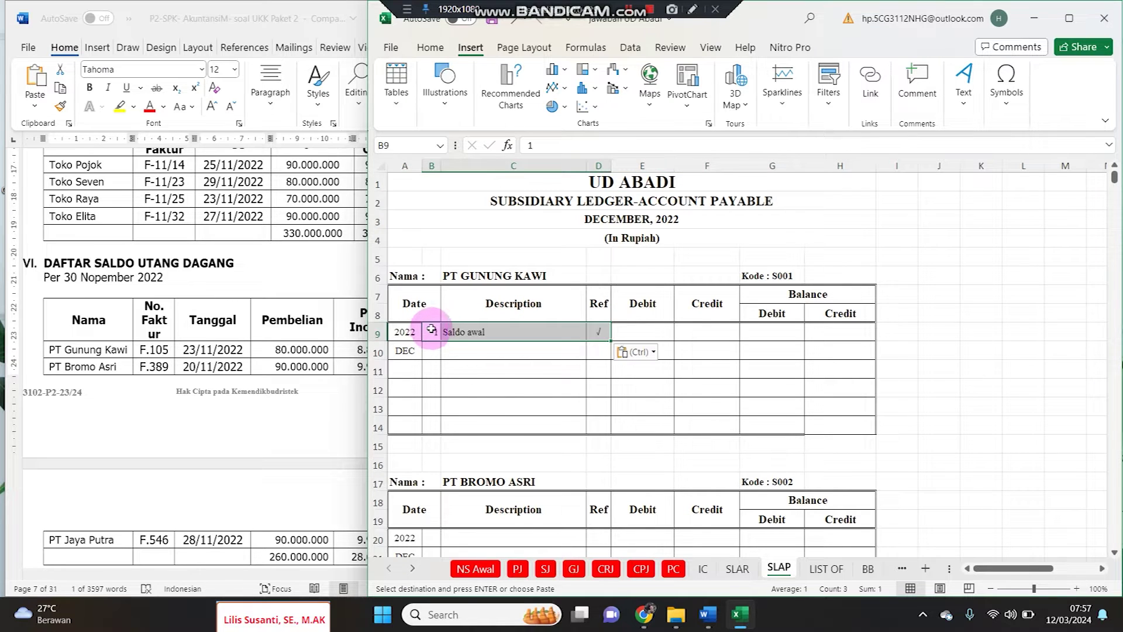
Copy PT Gunung Kawi's JUMLAH of 88.800.000 from the Word payables list into its opening credit balance in Excel
key(alt+Tab)
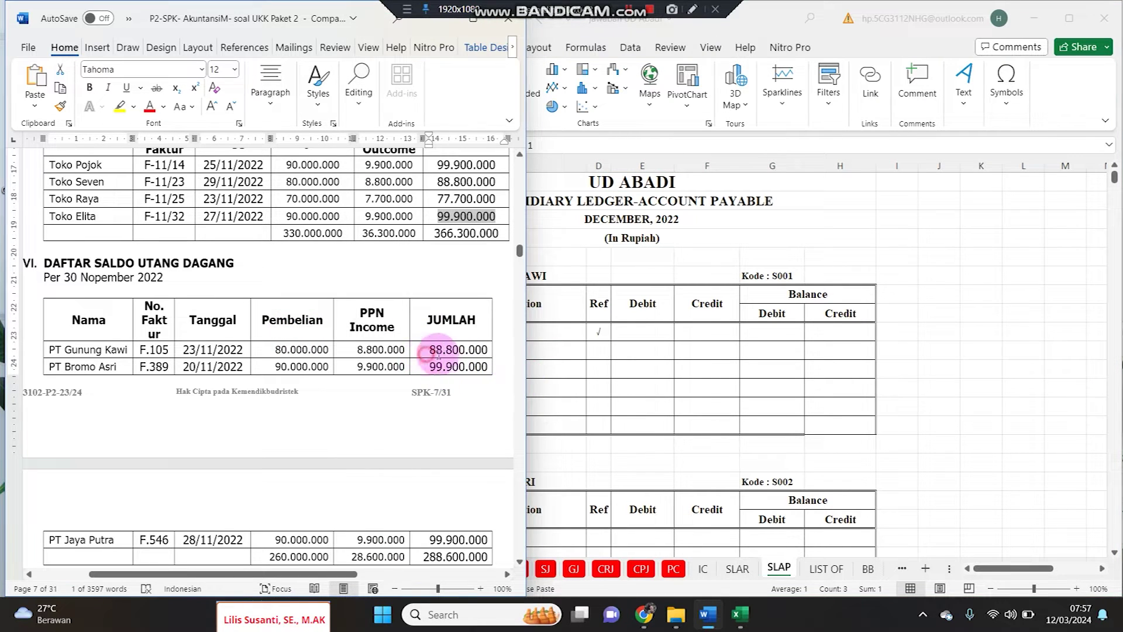
drag(426, 353, 481, 351)
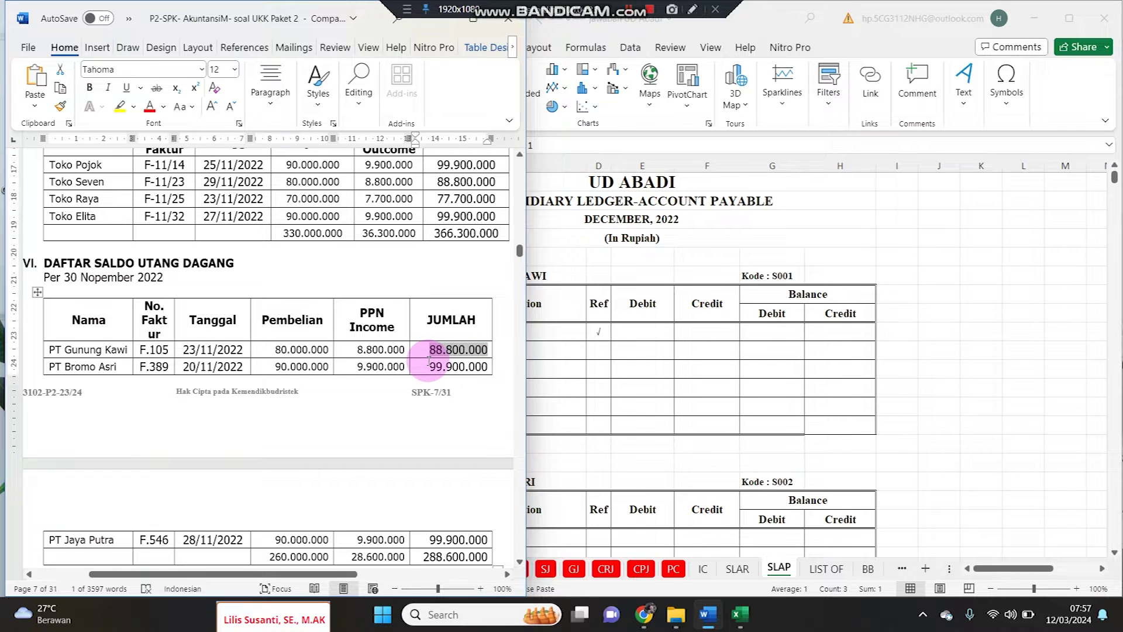
click(826, 333)
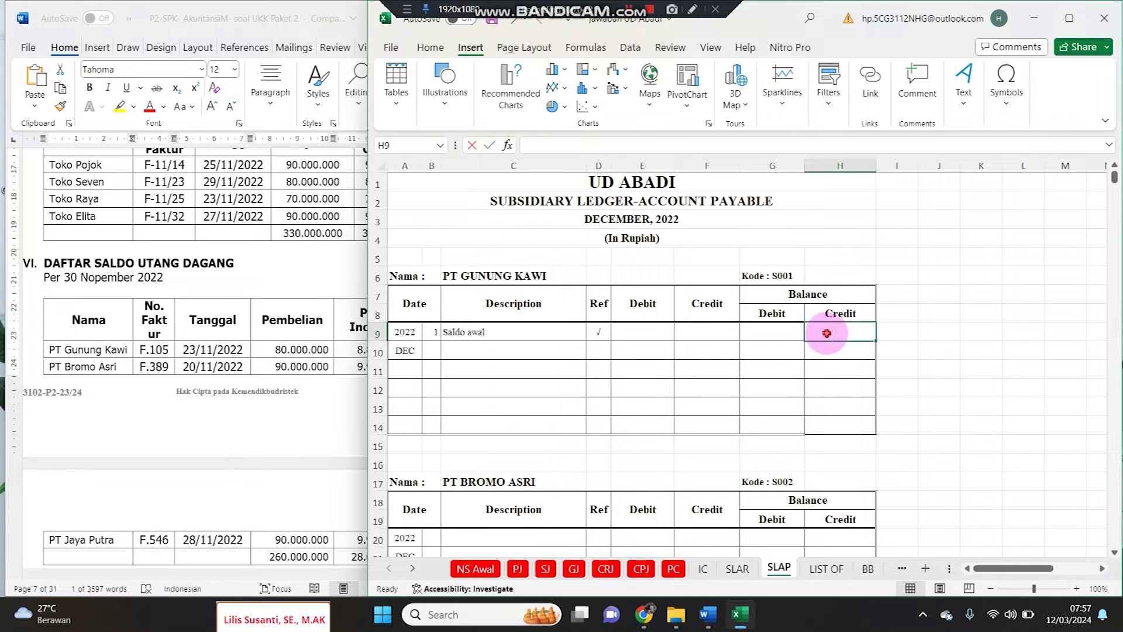
key(ctrl+v)
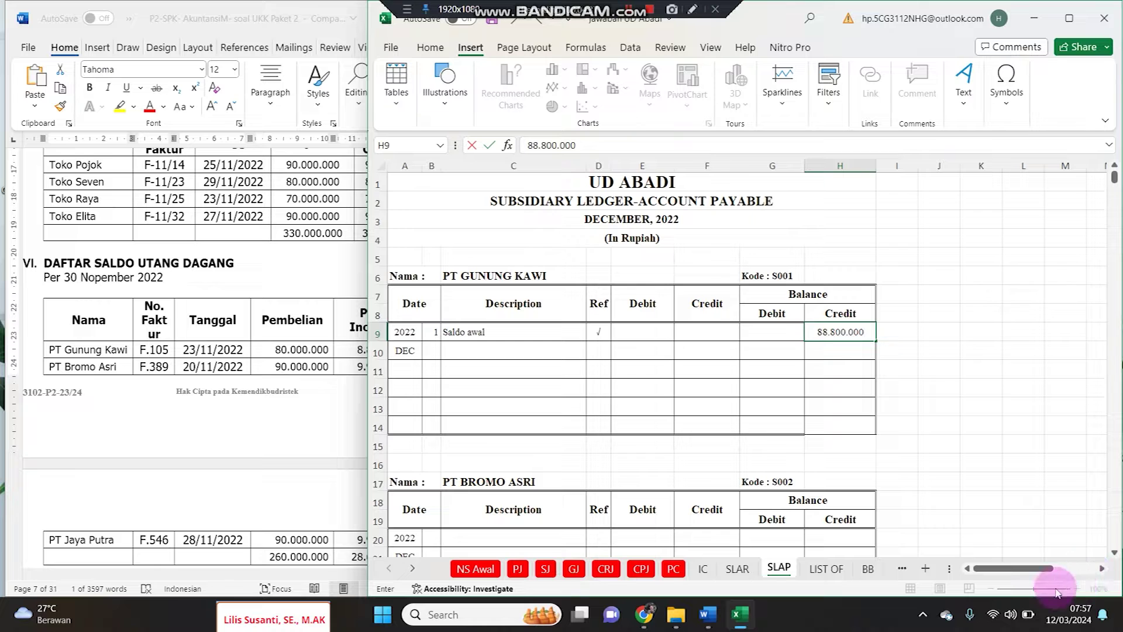
click(1076, 589)
click(1077, 589)
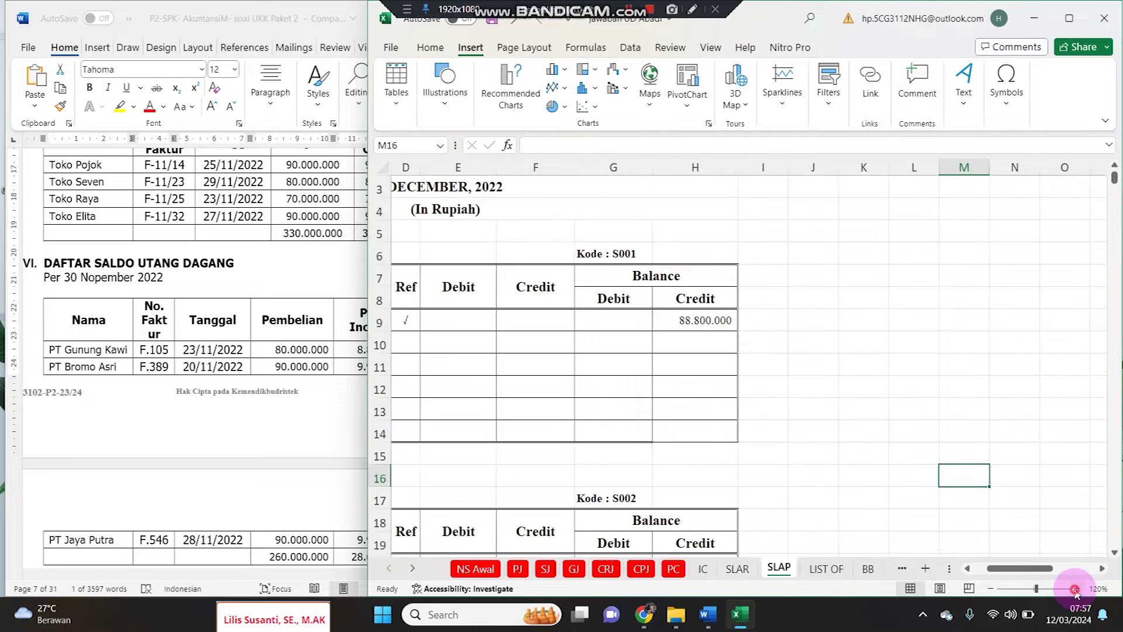
click(1077, 588)
click(857, 352)
scroll(858, 351, left, 4)
click(233, 231)
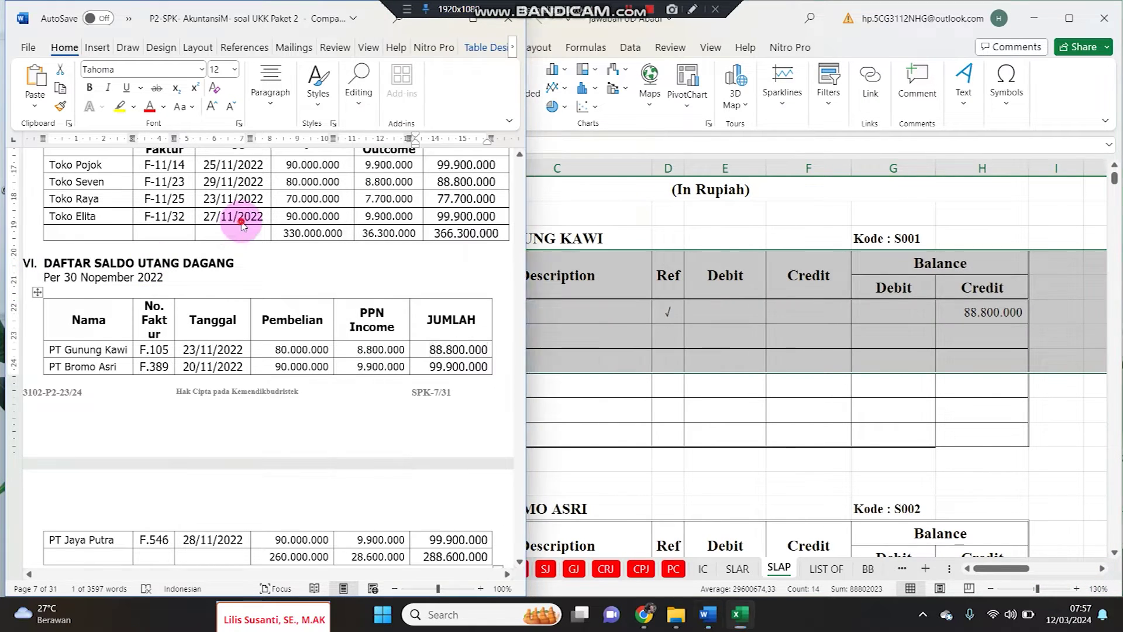
Copy the day, "Saldo awal" description and √ reference from PT Gunung Kawi's opening row into PT Bromo Asri's 2022 row
click(670, 290)
drag(454, 309, 778, 314)
key(ctrl+c)
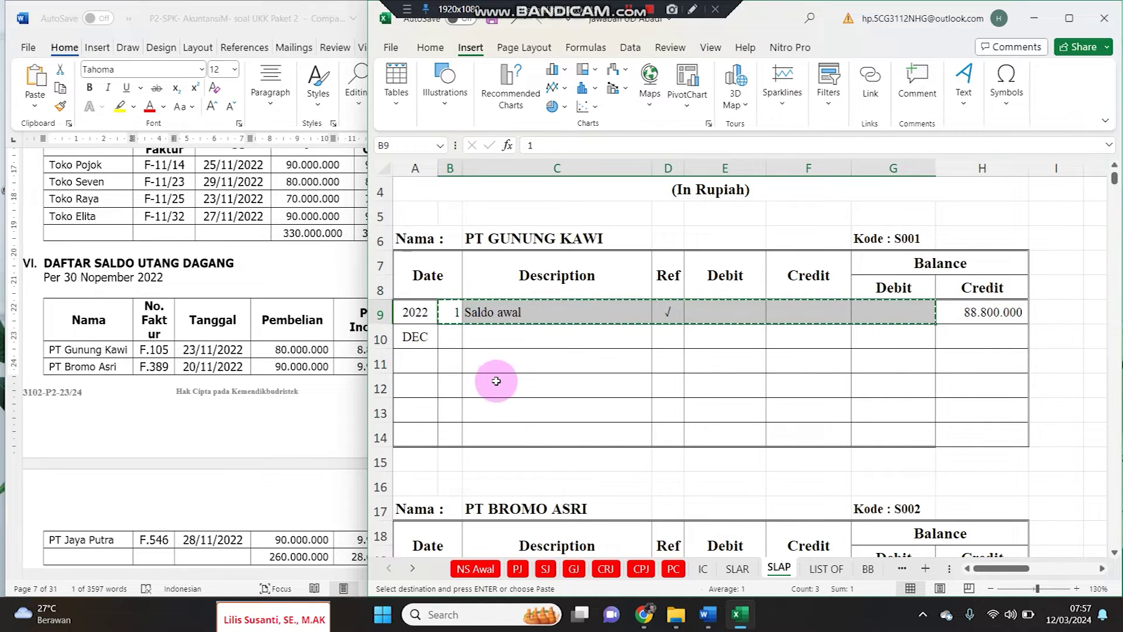
scroll(494, 381, down, 3)
click(447, 361)
key(ctrl+v)
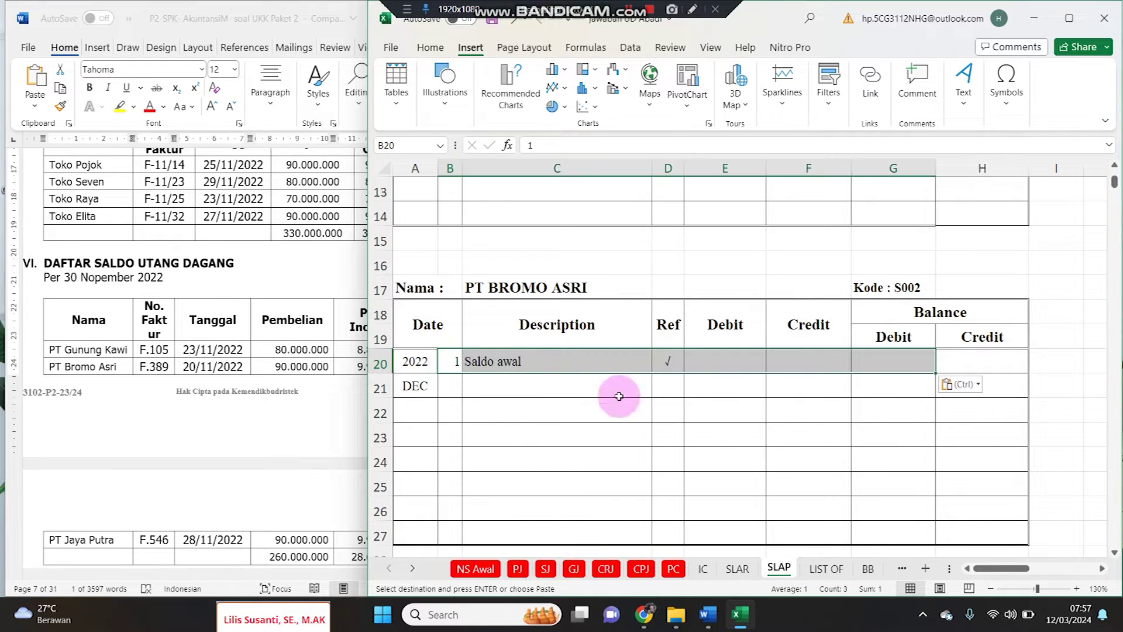
Copy PT Bromo Asri's JUMLAH of 99.900.000 from the Word payables list into its opening credit balance in Excel
click(148, 410)
double_click(458, 350)
drag(426, 362, 477, 368)
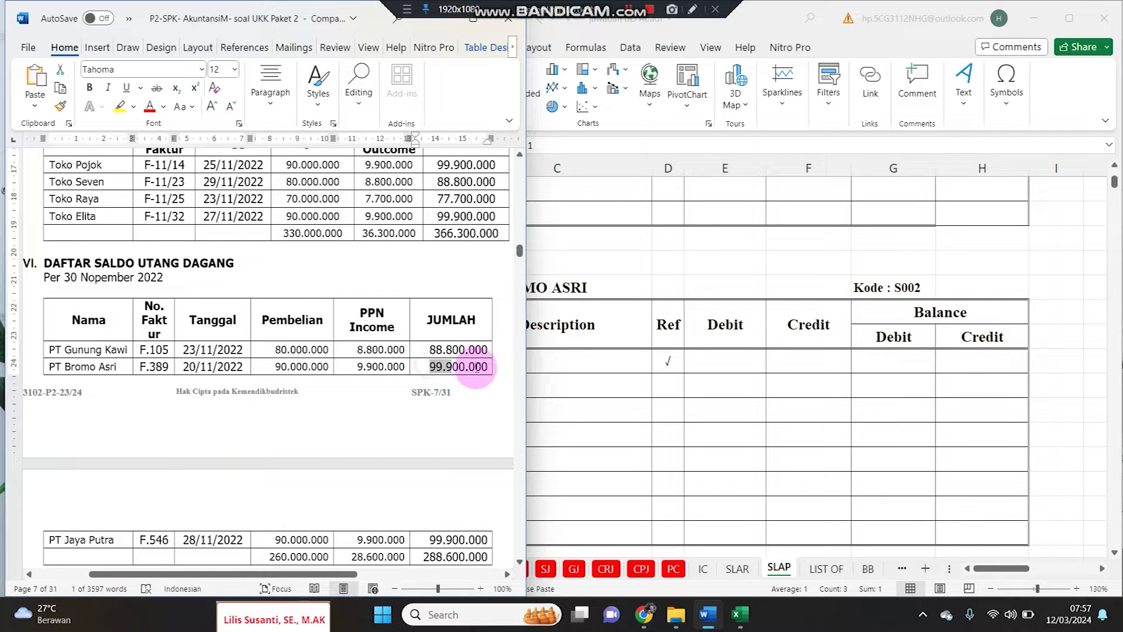
key(ctrl+c)
click(957, 362)
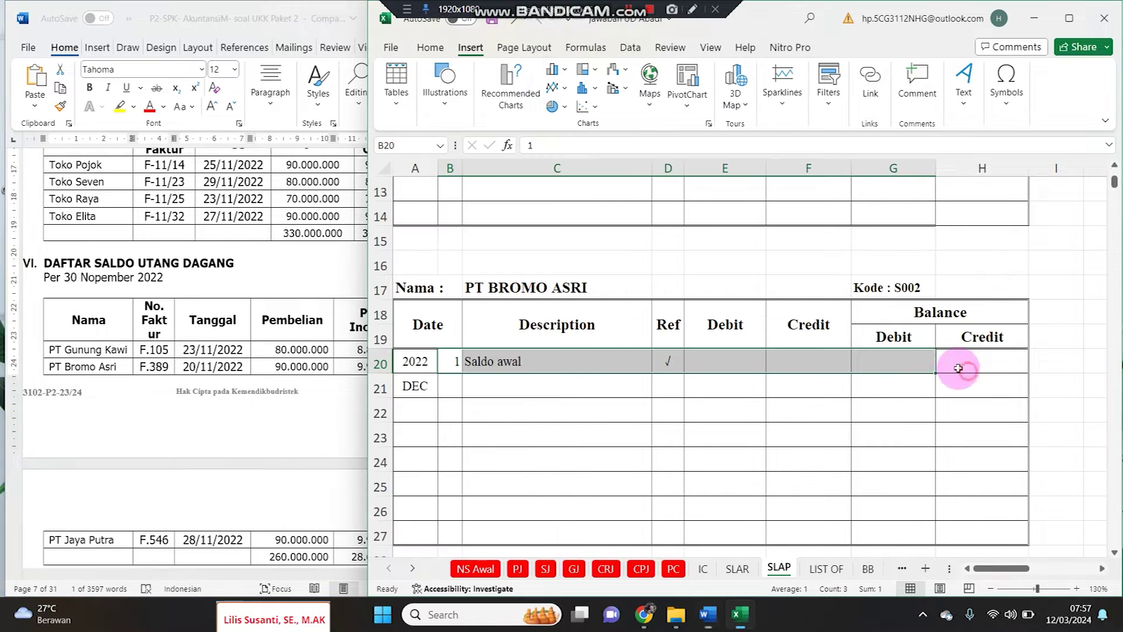
text(99.900.000)
Copy the day, "Saldo awal" description and √ reference from PT Bromo Asri's opening row into PT Jaya Putra's 2022 row
click(258, 410)
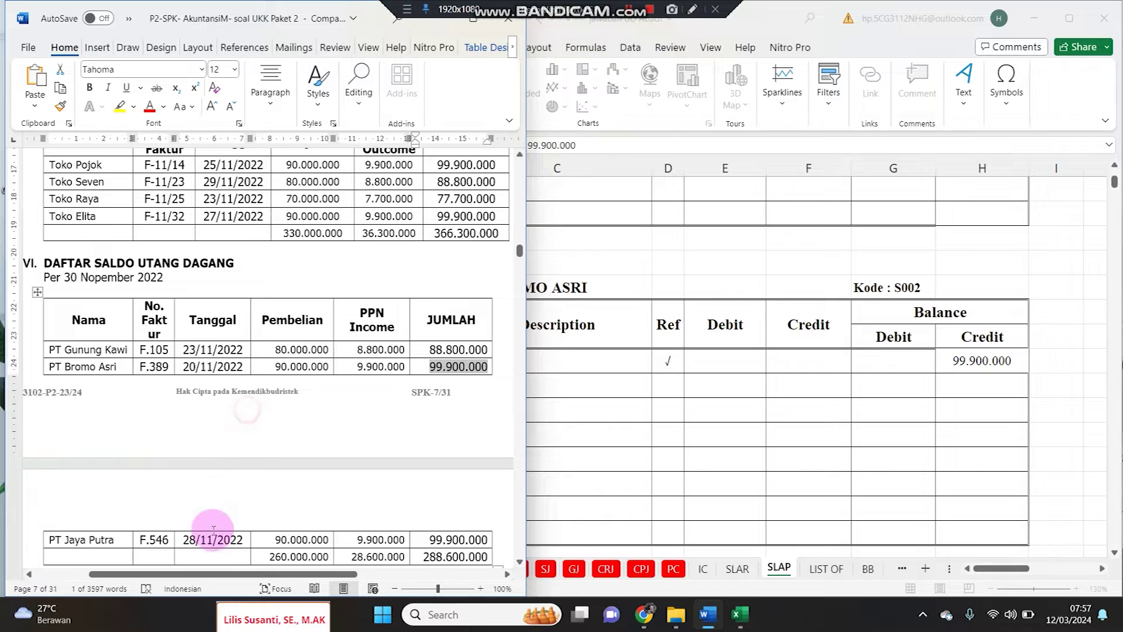
scroll(295, 476, down, 2)
click(727, 318)
click(450, 362)
drag(493, 372, 658, 355)
key(ctrl+c)
scroll(489, 369, down, 5)
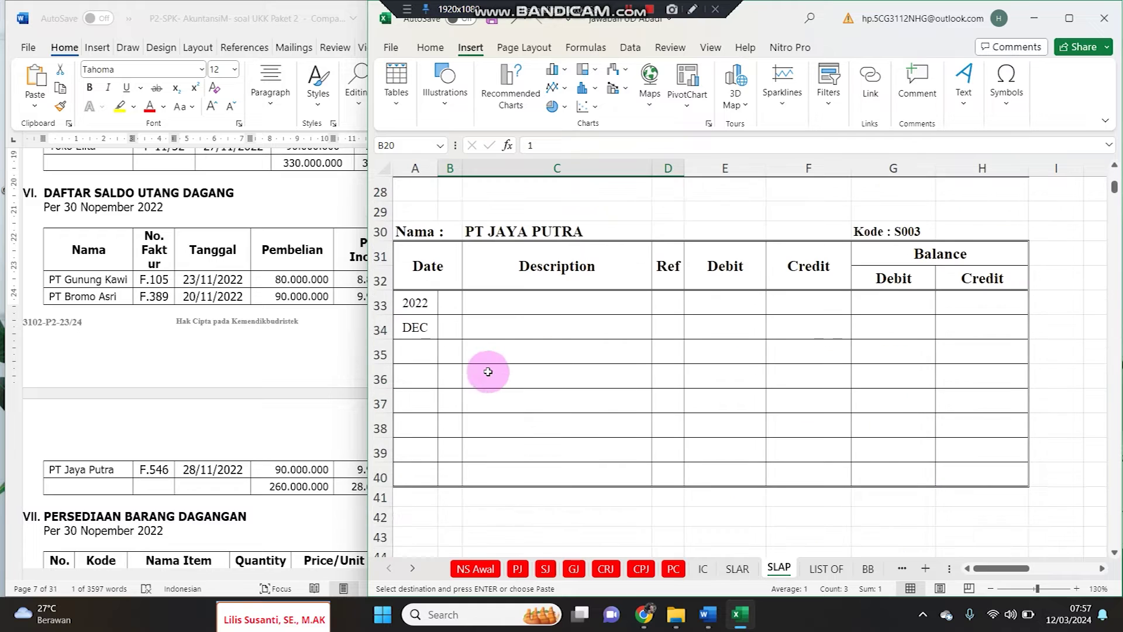
click(452, 304)
key(ctrl+v)
Copy PT Jaya Putra's JUMLAH of 99.900.000 from the Word payables list into its opening credit balance in Excel
click(243, 364)
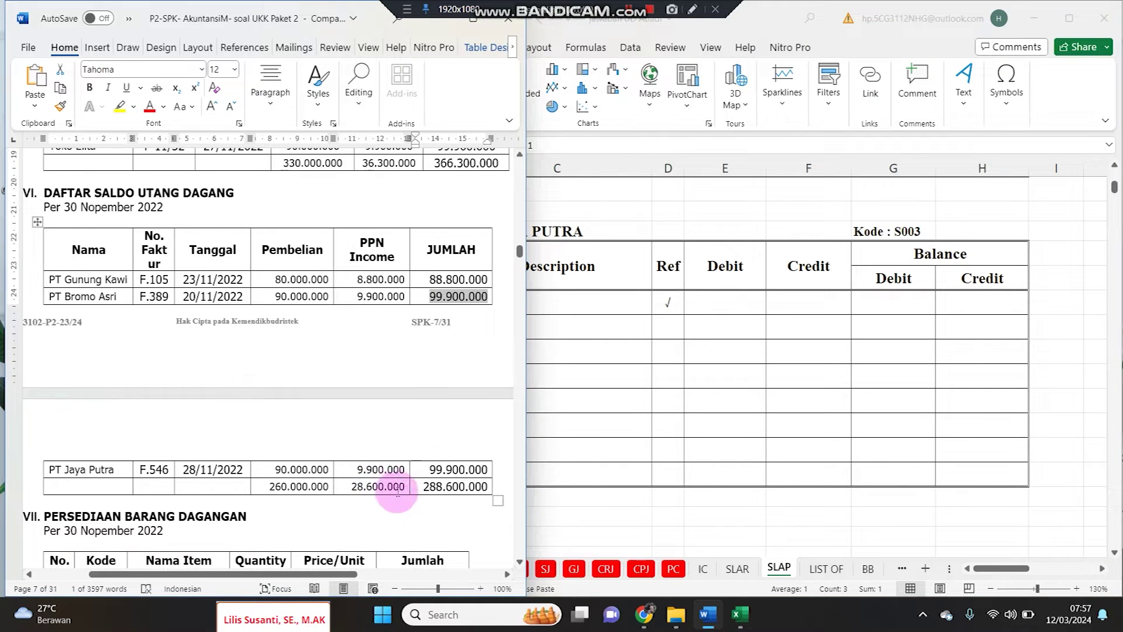
drag(429, 470, 462, 469)
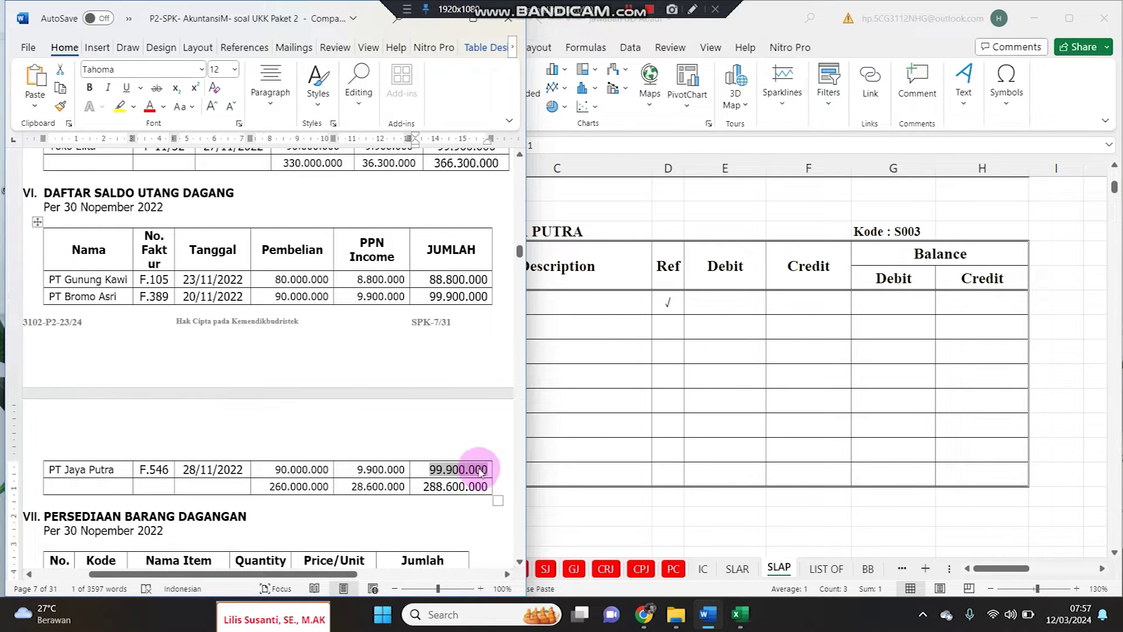
click(866, 296)
click(969, 304)
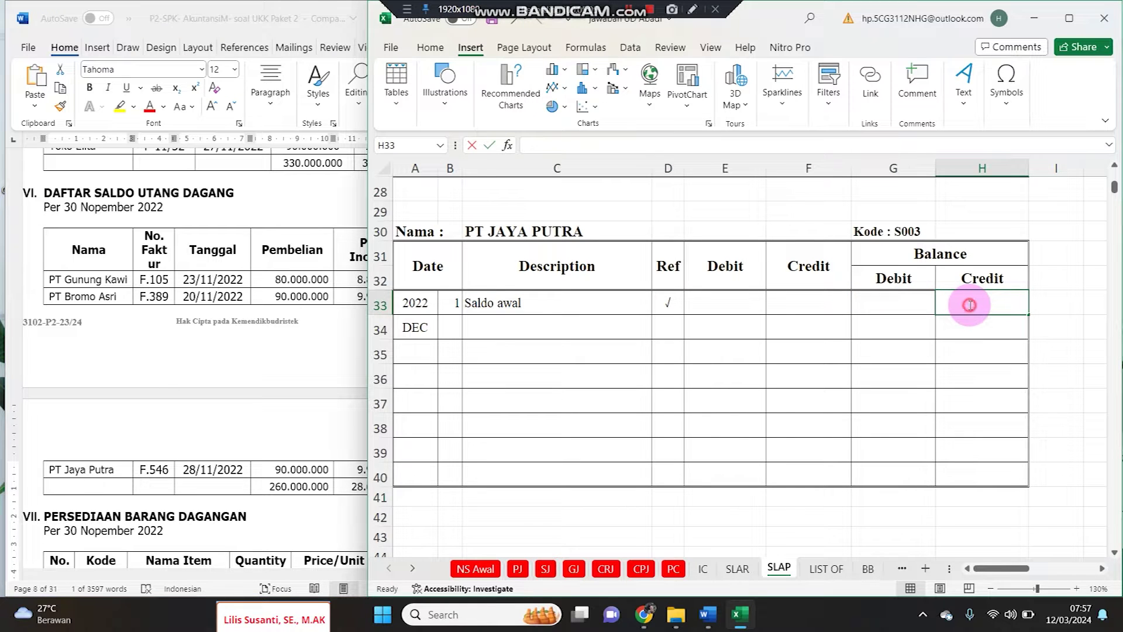
scroll(953, 320, up, 5)
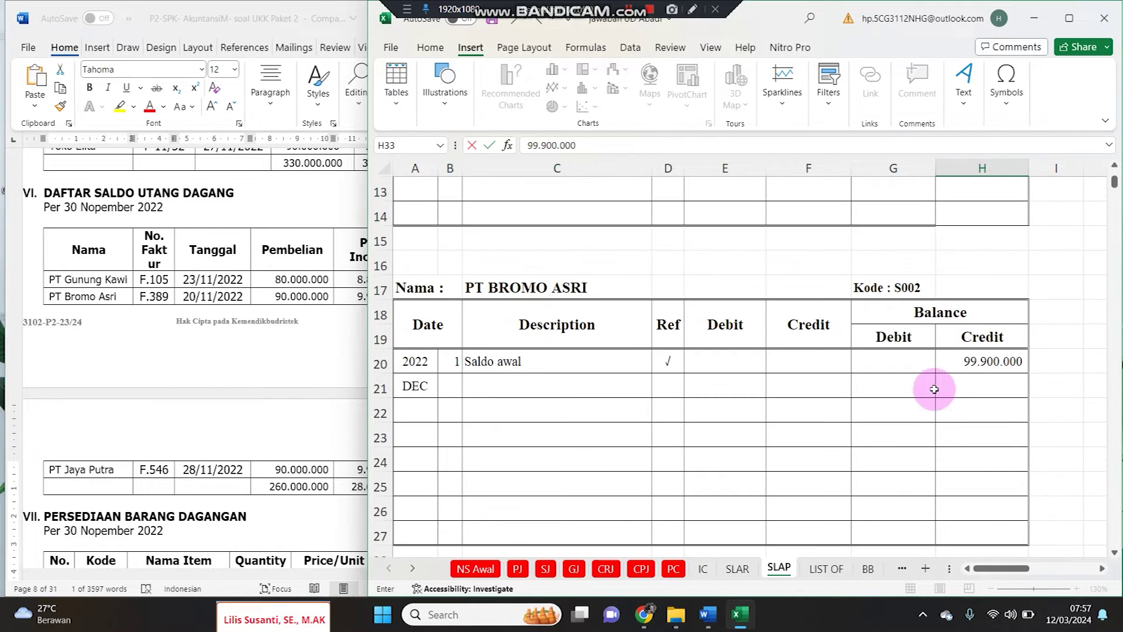
click(931, 410)
click(591, 426)
Find the Persediaan Barang Dagangan list in the Word exam paper and view the Kulkas Panasonic inventory card on the IC sheet
click(174, 431)
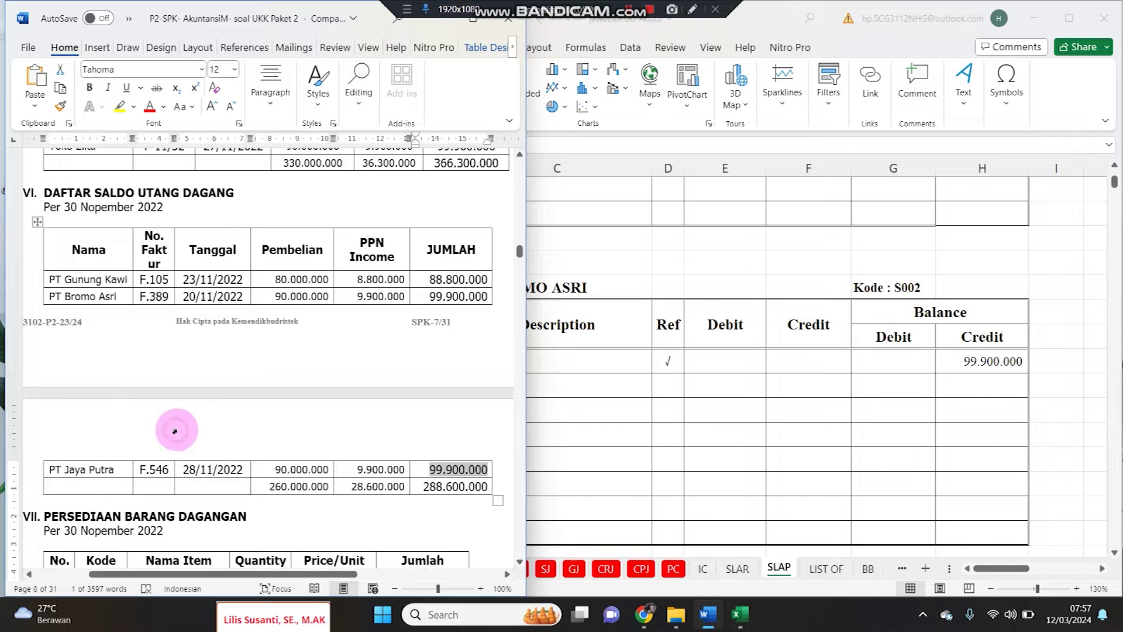
scroll(177, 431, up, 5)
scroll(177, 431, down, 5)
scroll(177, 430, down, 4)
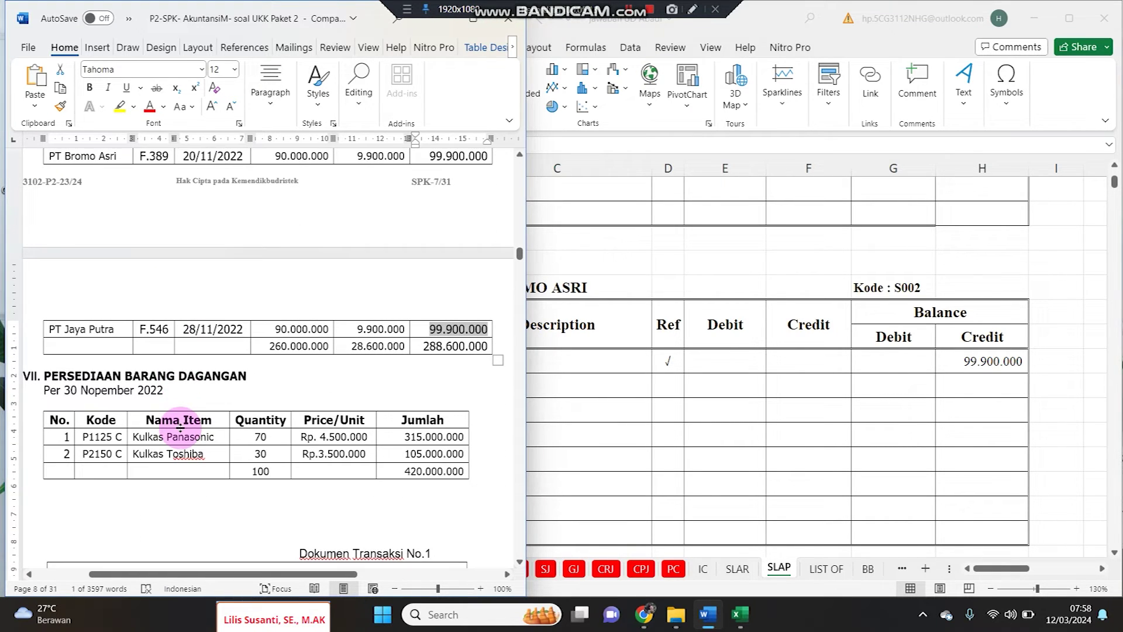
scroll(181, 430, up, 1)
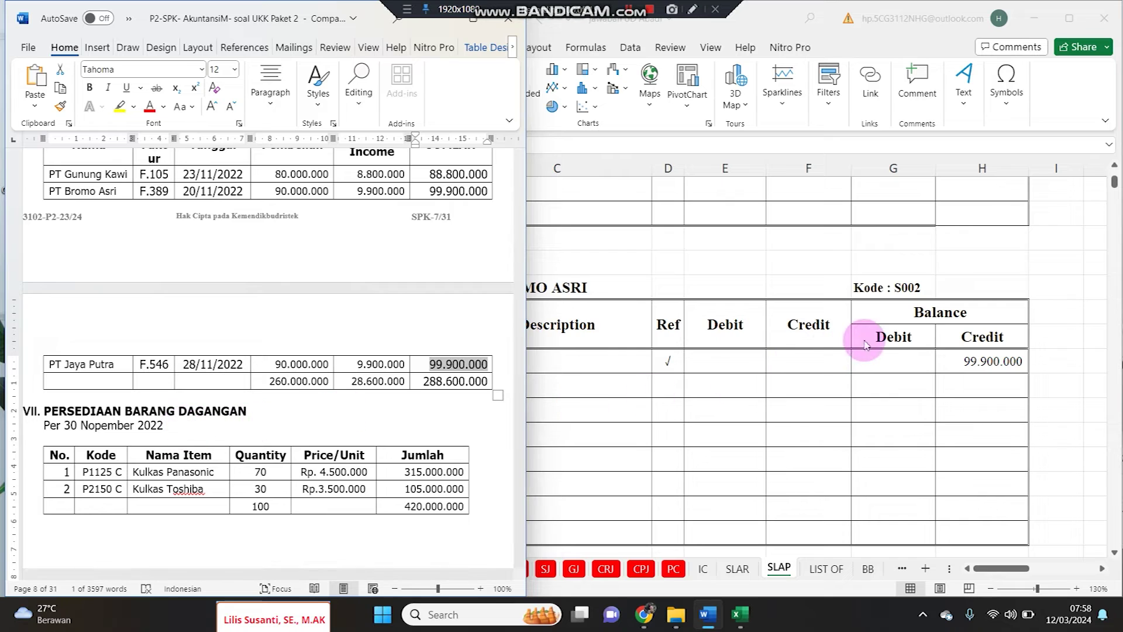
click(785, 444)
click(703, 568)
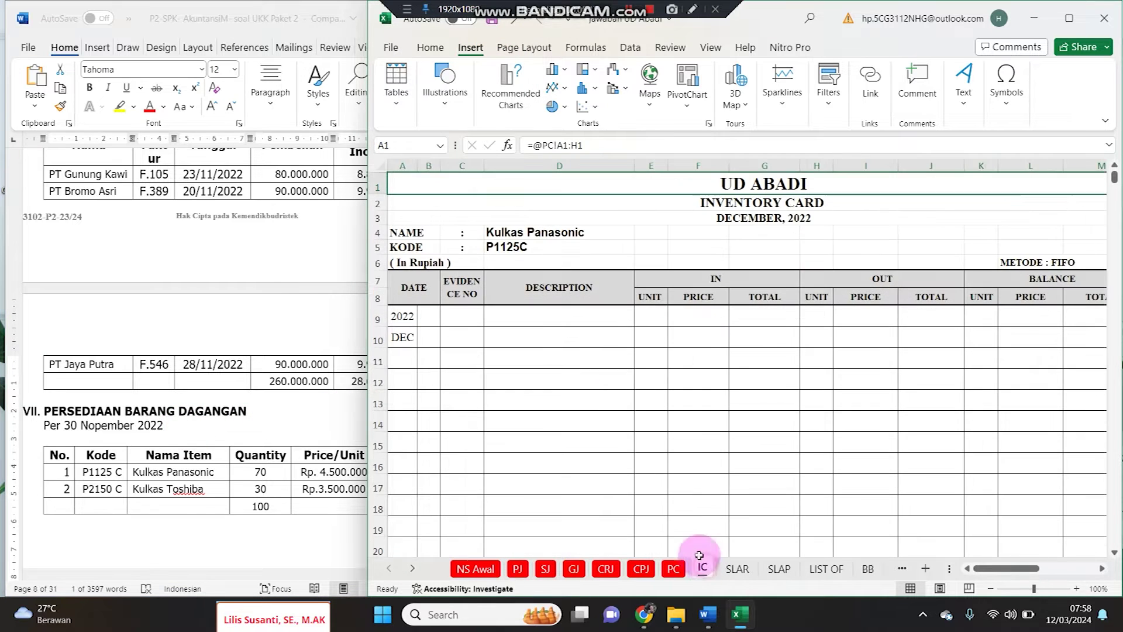
click(616, 363)
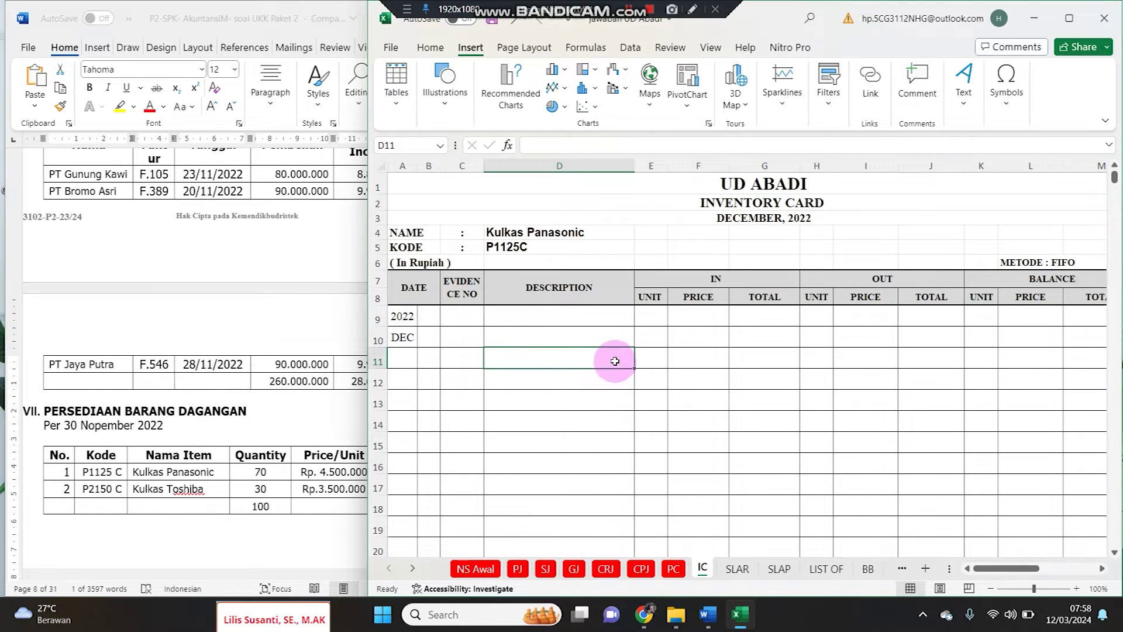
click(289, 360)
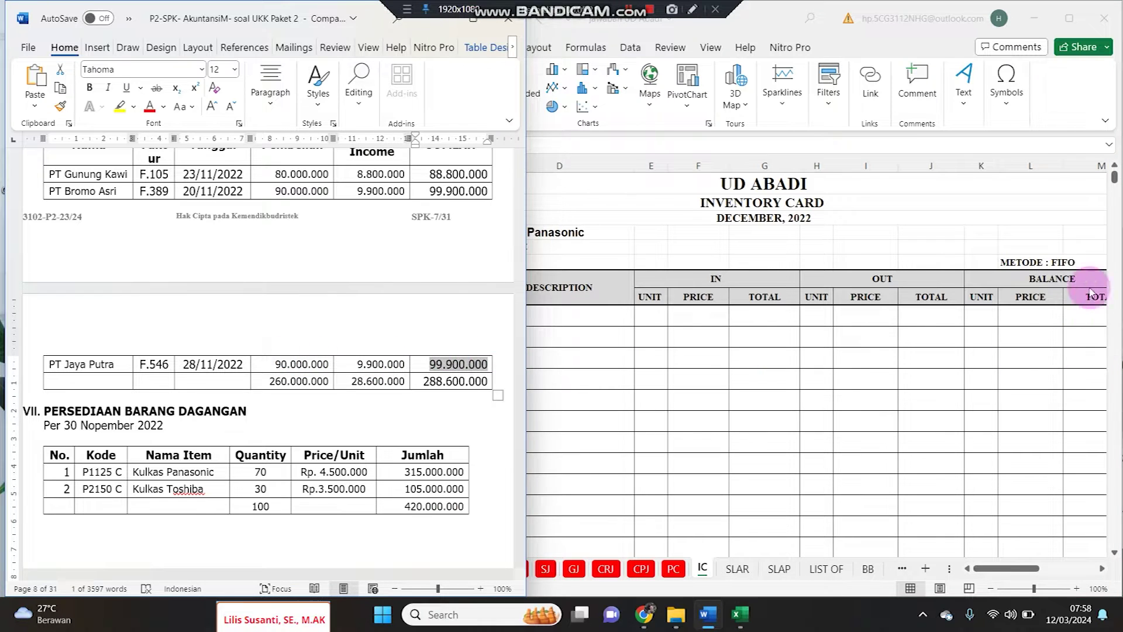
Change the method label on the Kulkas Panasonic inventory card to "METODE : AVERAGE"
click(1057, 256)
click(1063, 261)
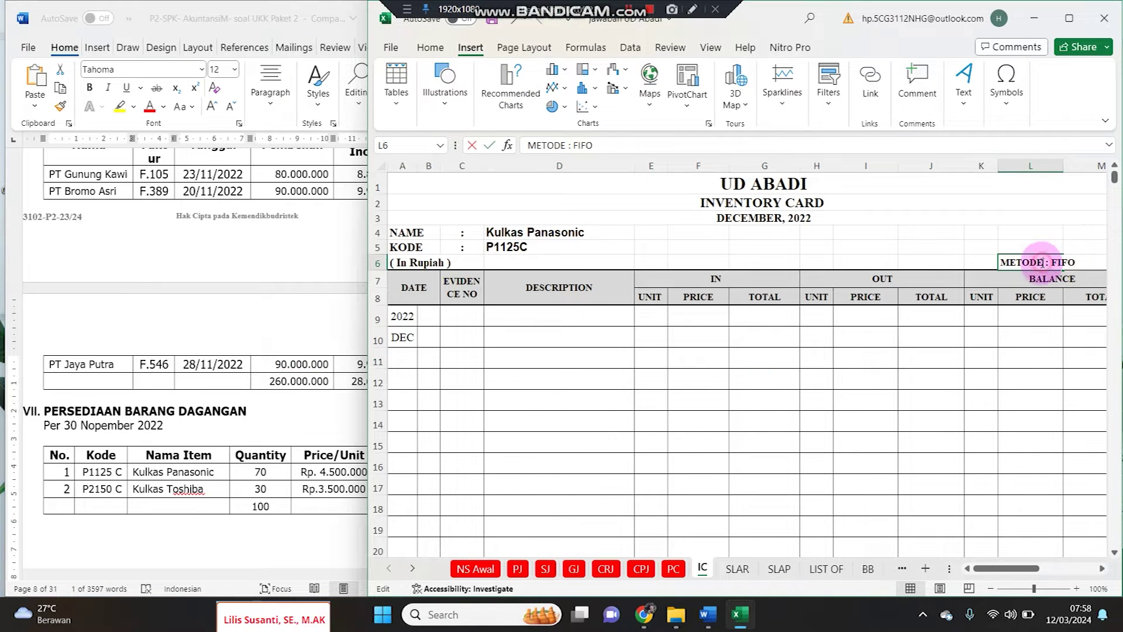
click(1056, 263)
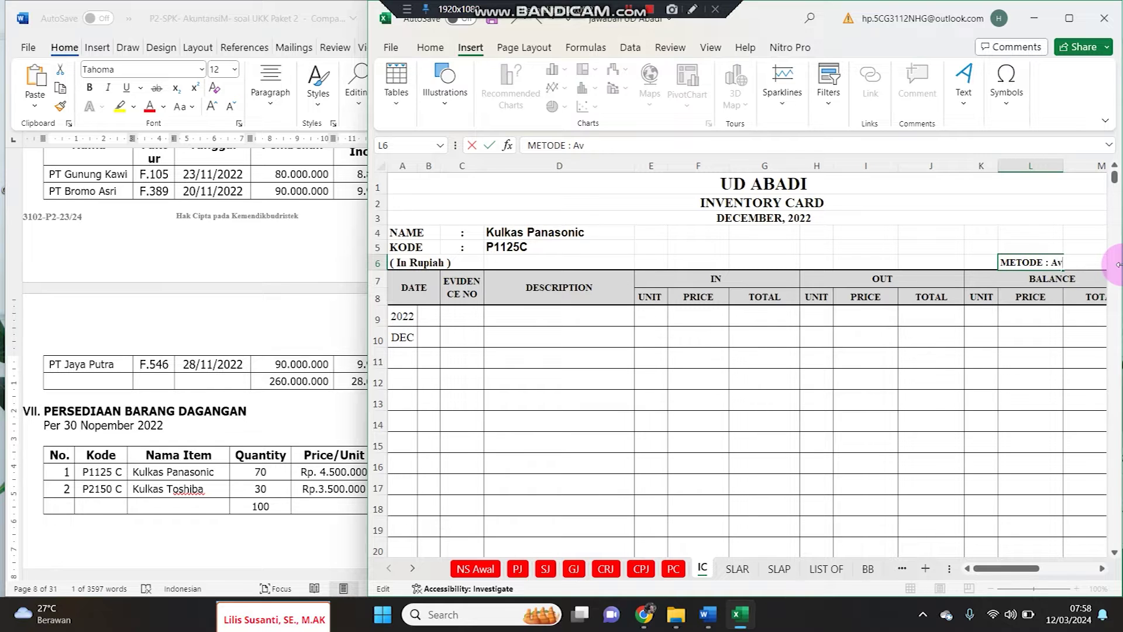
key(Return)
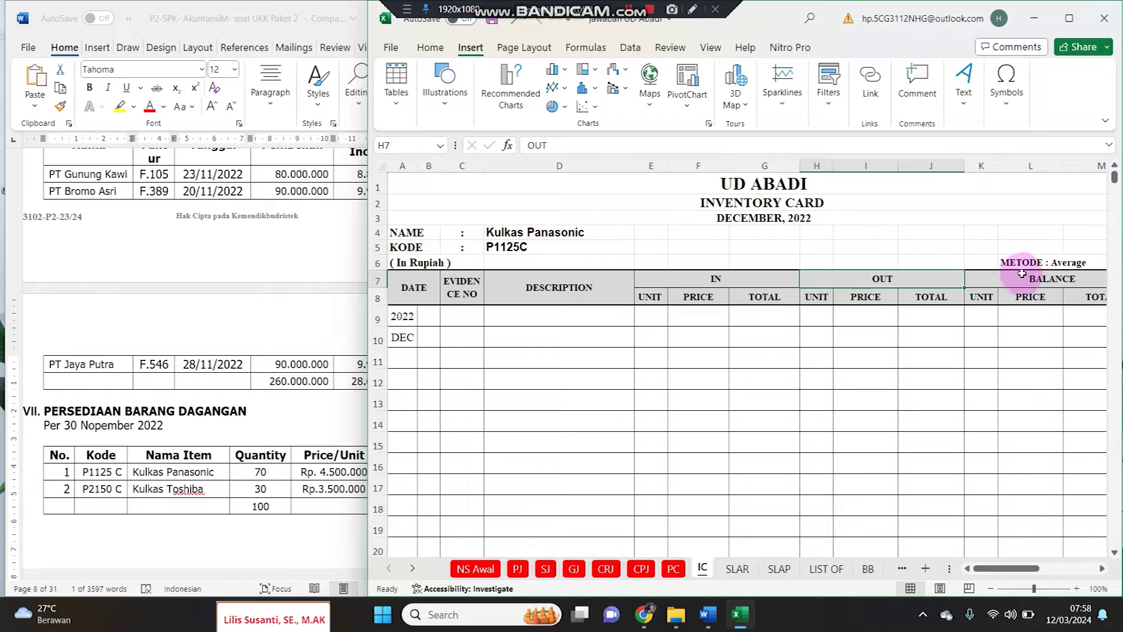
click(1022, 268)
drag(575, 149, 678, 147)
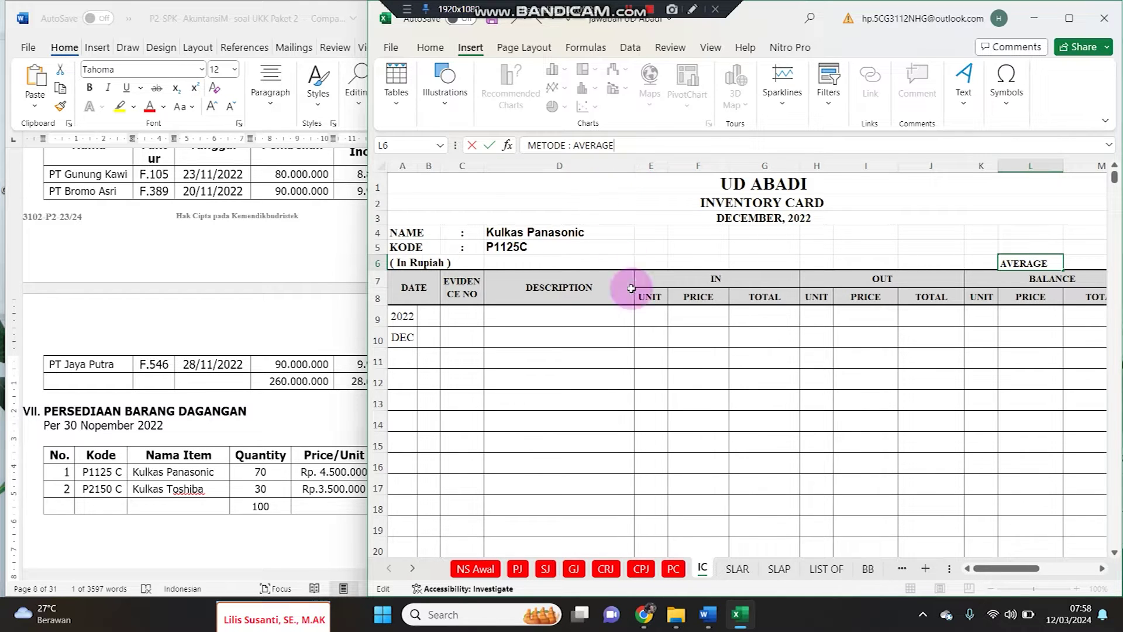
text(AVERAGE)
click(636, 346)
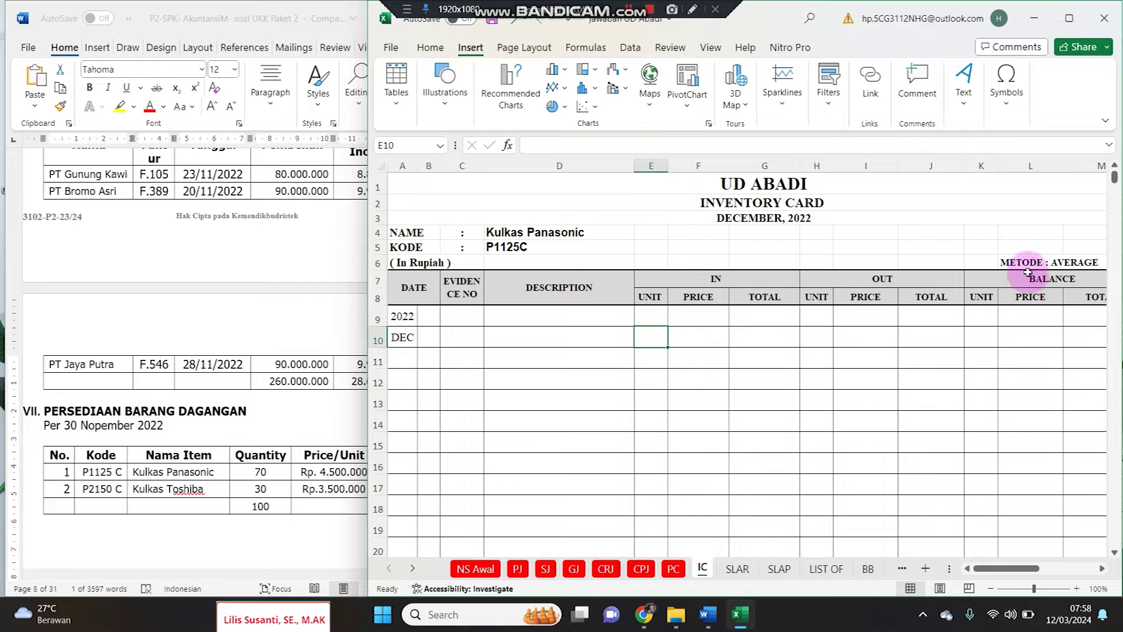
Copy the "METODE : AVERAGE" label from the Kulkas Panasonic card over the method label of the Kulkas Toshiba card
click(1020, 262)
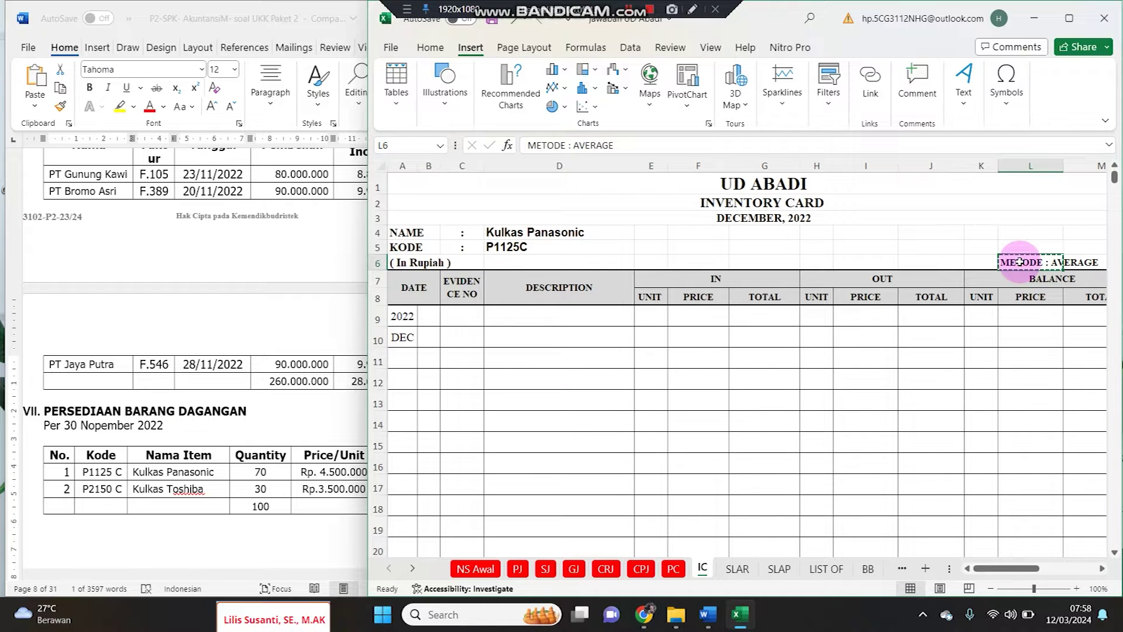
key(ctrl+c)
scroll(981, 364, down, 5)
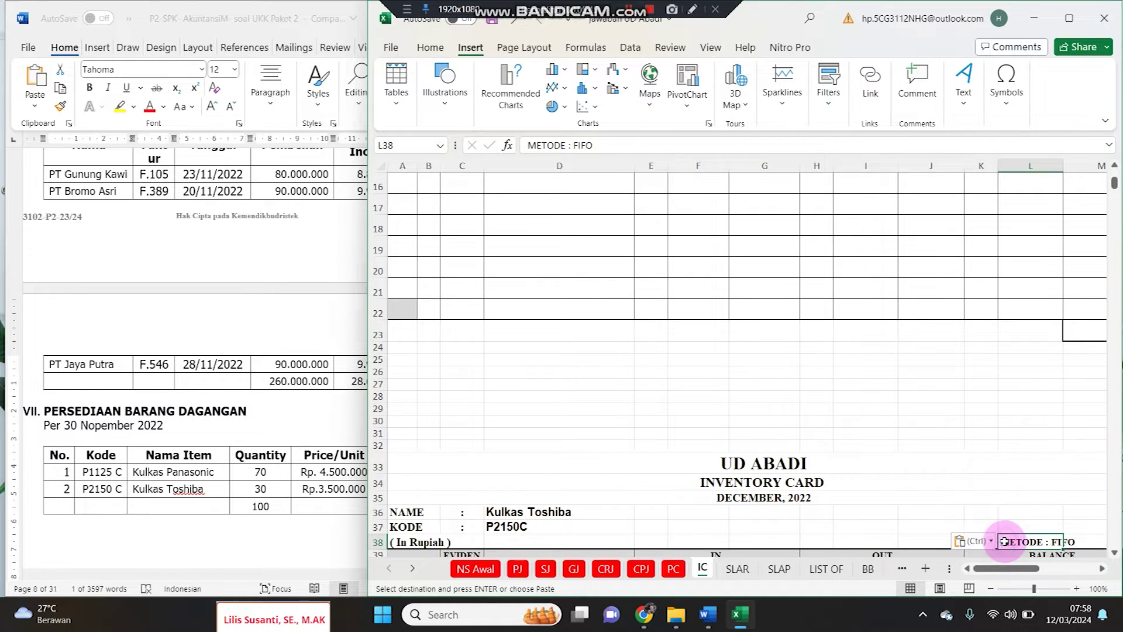
scroll(830, 399, up, 5)
Enter day 1 and the description "Saldo Awal" in the 2022 row of the Kulkas Panasonic card
click(429, 317)
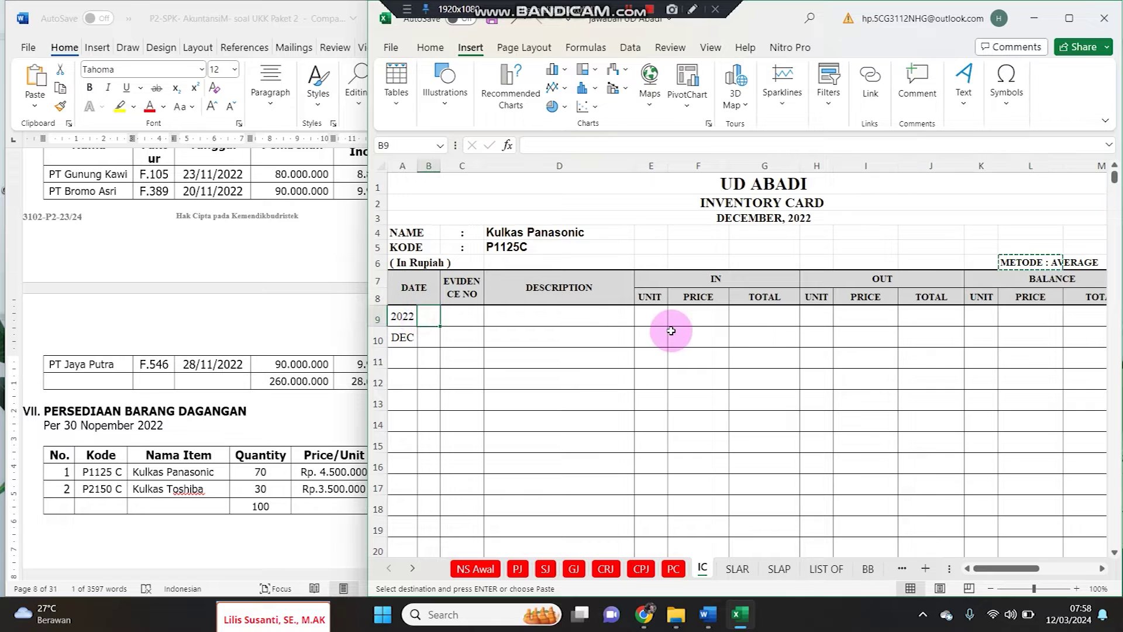
text(1)
key(Tab)
key(Tab)
text(s)
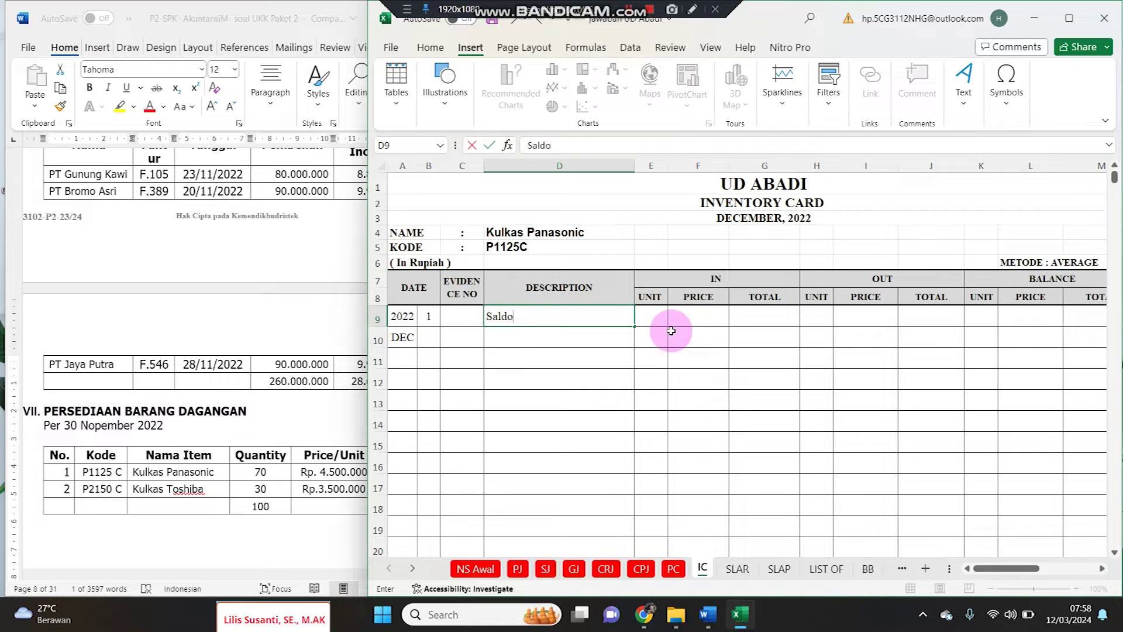
key(Tab)
key(Tab)
key(Tab)
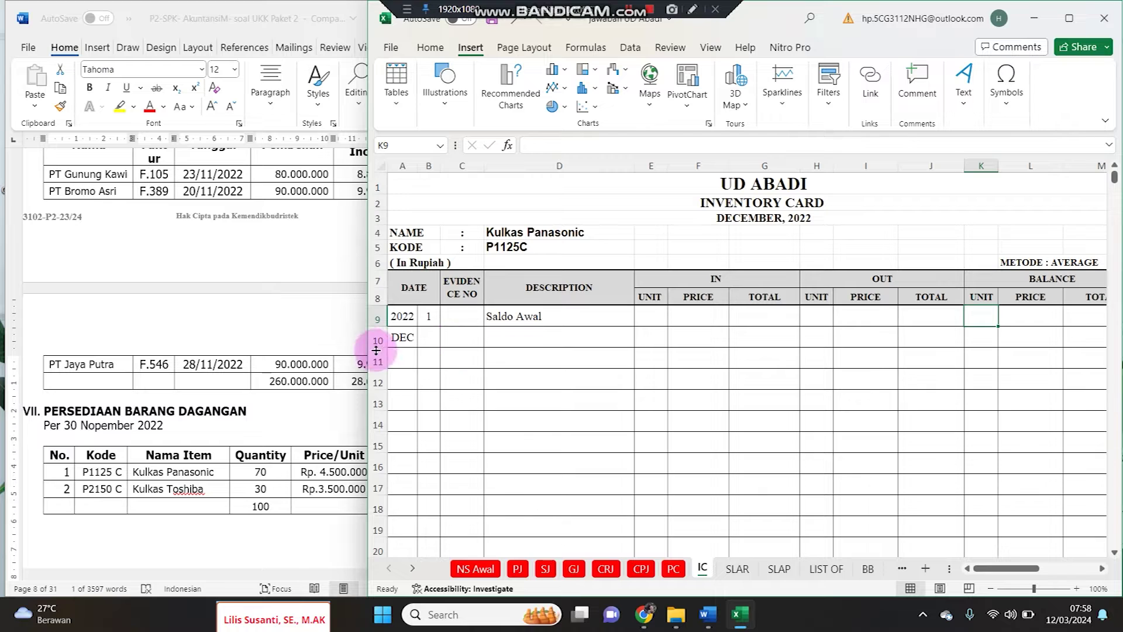
Copy Kulkas Panasonic's quantity of 70 and unit price of 4.500.000 from the Word inventory list into its opening balance
drag(364, 341, 329, 340)
click(258, 480)
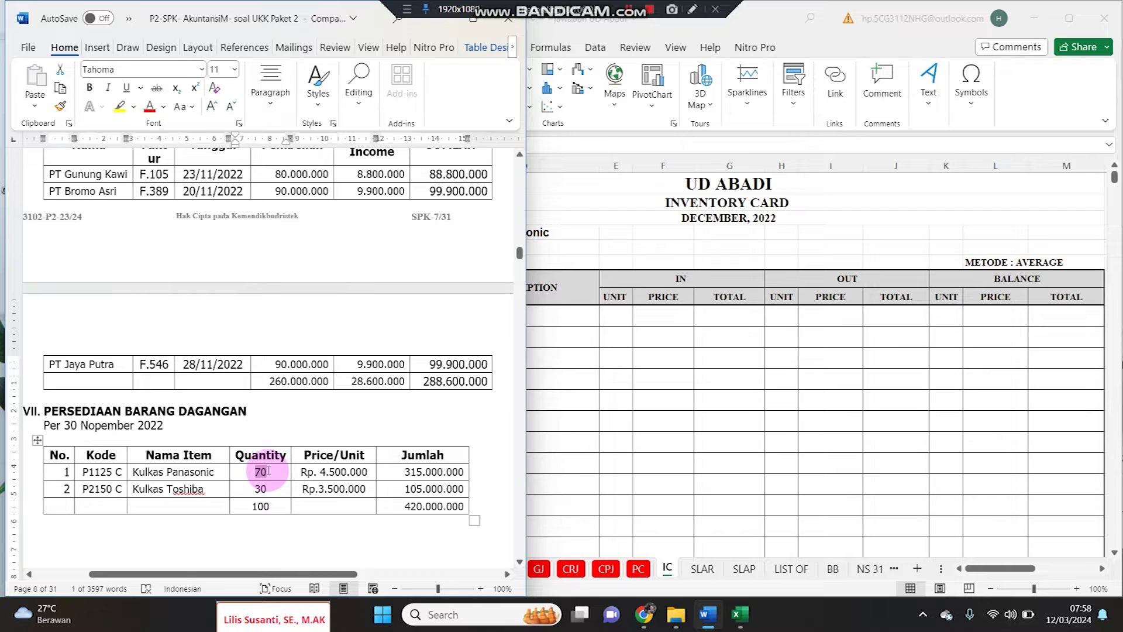
click(904, 329)
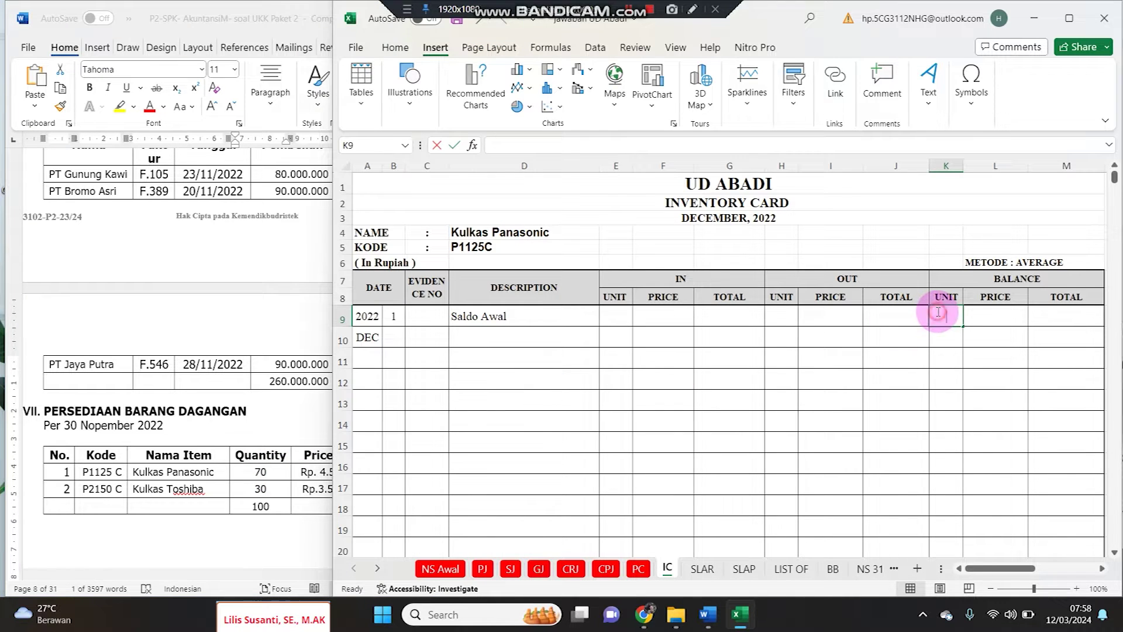
text(70)
key(Tab)
double_click(252, 474)
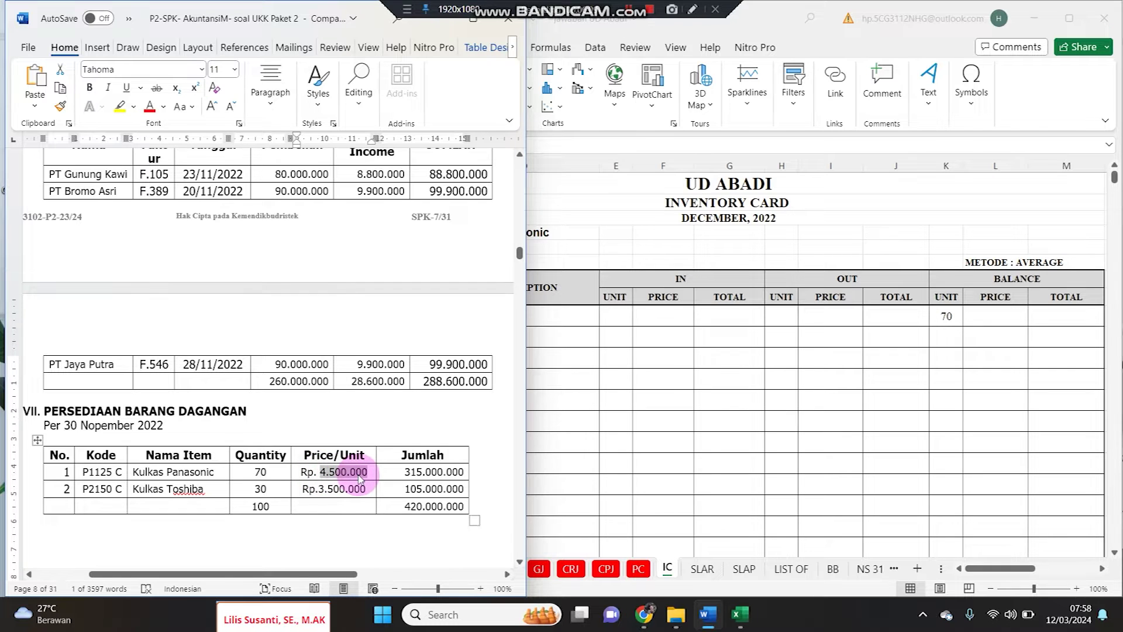
click(990, 316)
text(4.500.000)
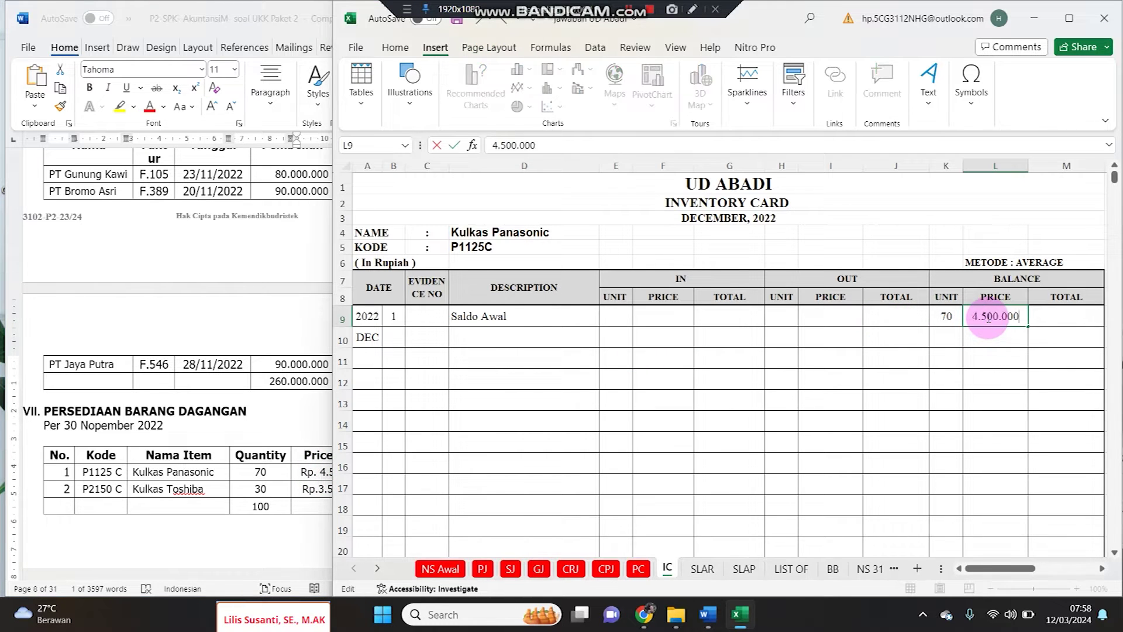
key(Tab)
Copy Kulkas Panasonic's Jumlah of 315.000.000 from the Word inventory list into its opening balance total
click(310, 468)
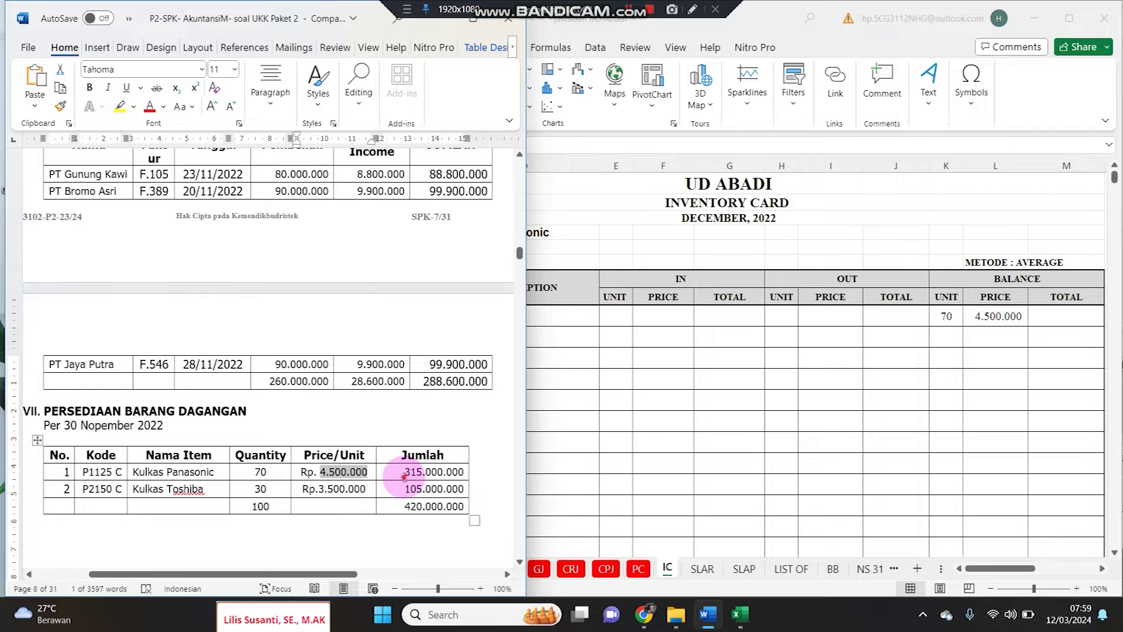
drag(405, 477, 458, 476)
click(1038, 313)
text(315.000.000)
click(1032, 357)
Replace Kulkas Panasonic's opening balance total with a formula multiplying the balance unit in K9 by the price
click(1045, 318)
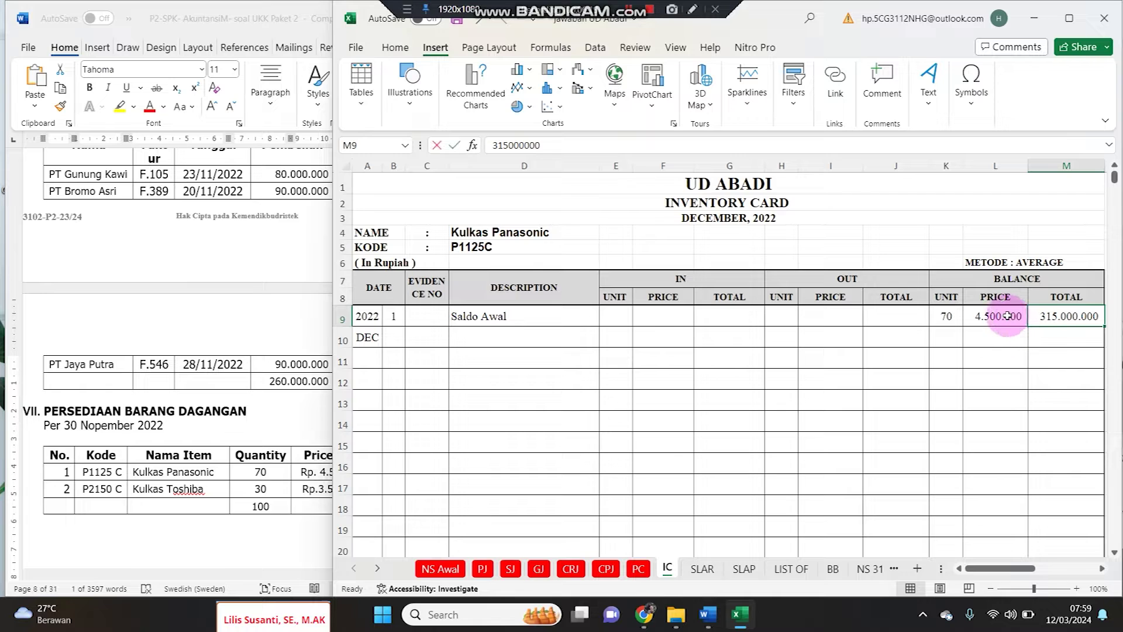
text(=)
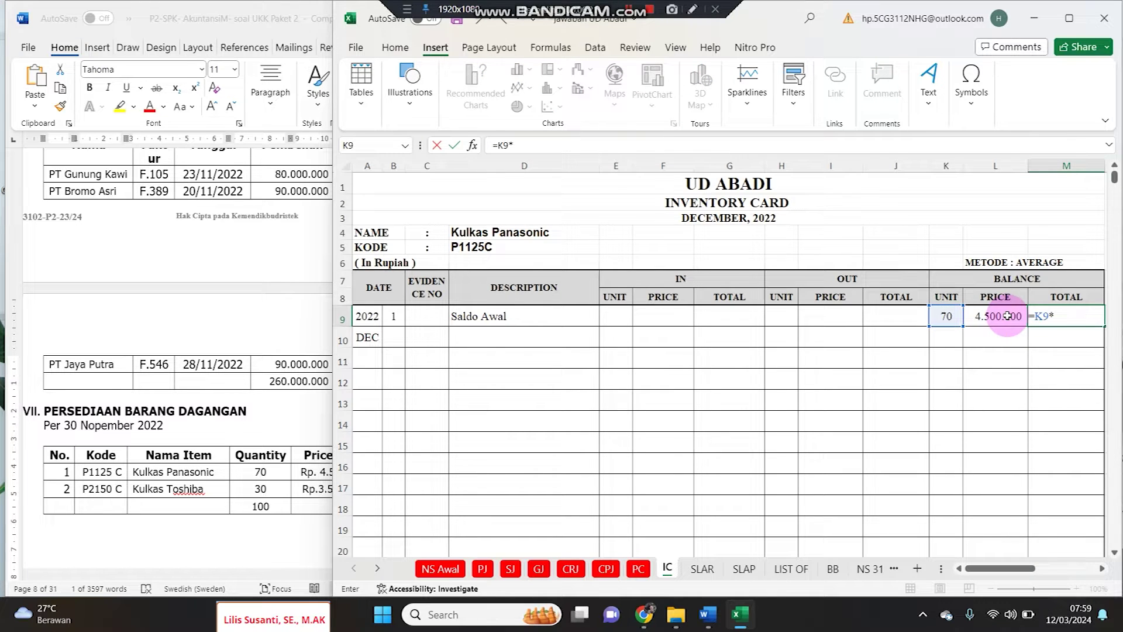
key(Return)
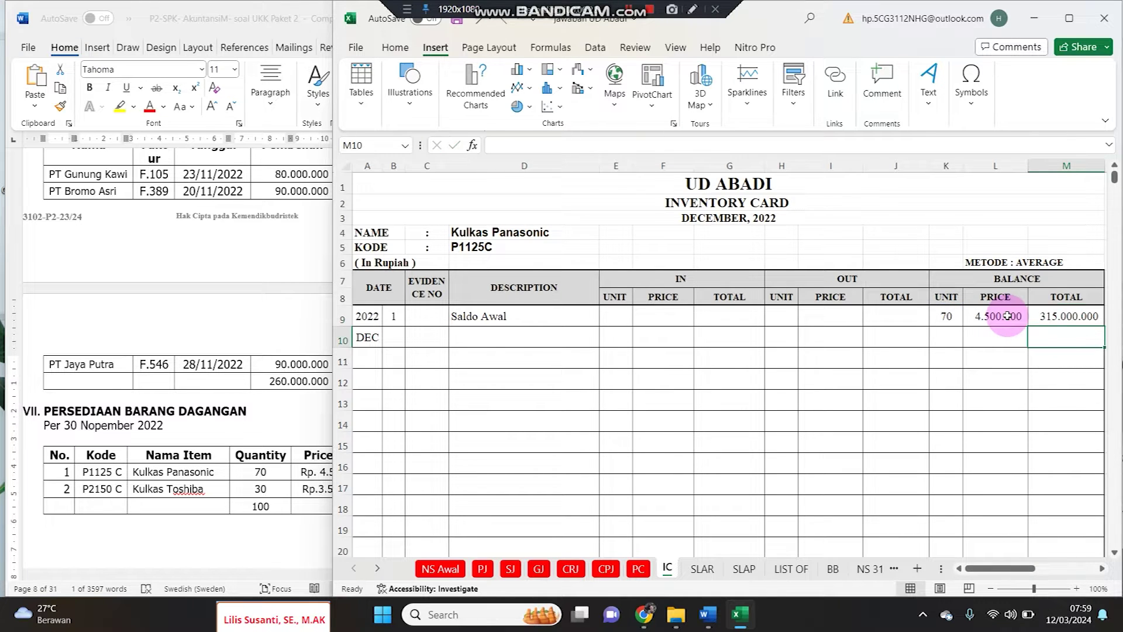
Copy day 1 and "Saldo Awal" from the Kulkas Panasonic opening row into the 2022 row of the Kulkas Toshiba card
click(237, 442)
click(839, 339)
drag(393, 316, 544, 314)
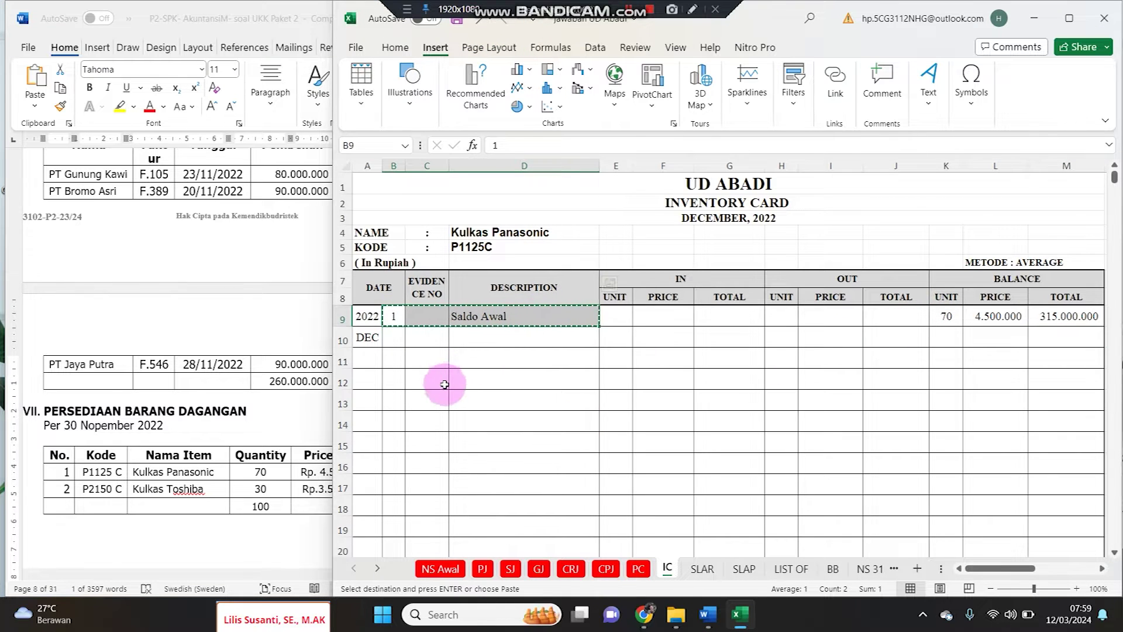
scroll(431, 431, down, 7)
click(394, 462)
key(ctrl+v)
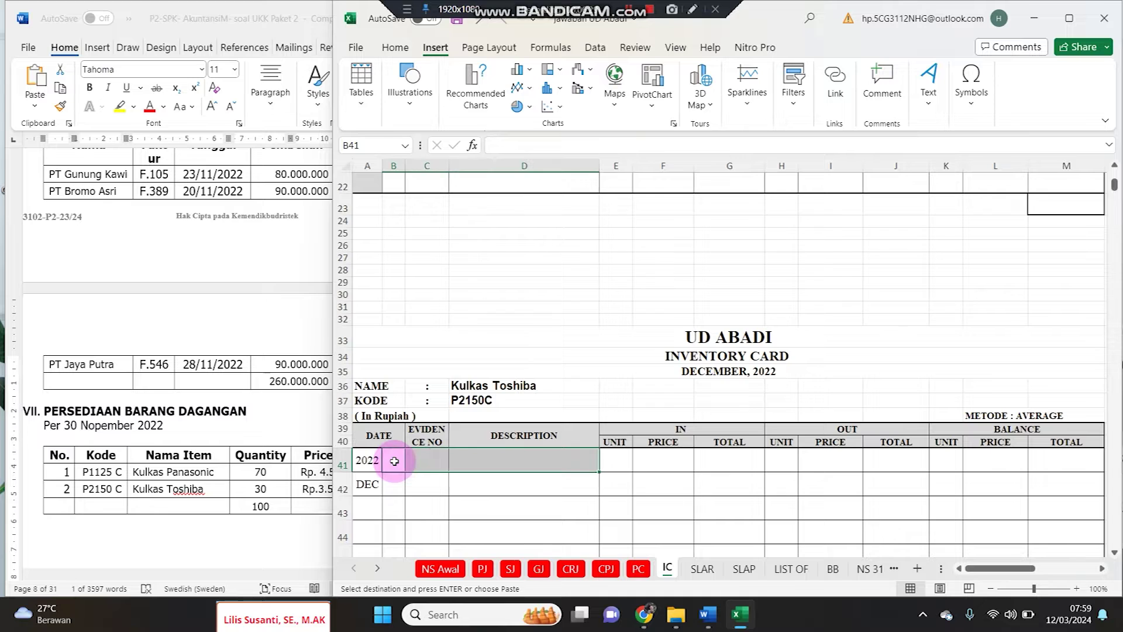
Copy Kulkas Toshiba's quantity of 30 and unit price of 3.500.000 from the Word inventory list into its opening balance
click(944, 471)
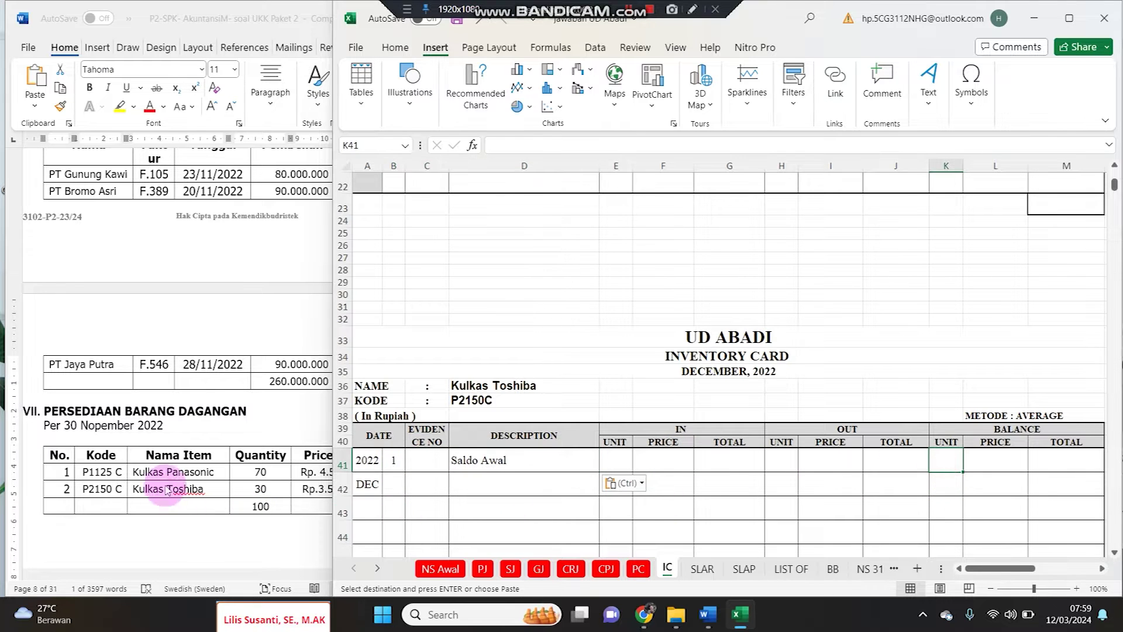
click(242, 493)
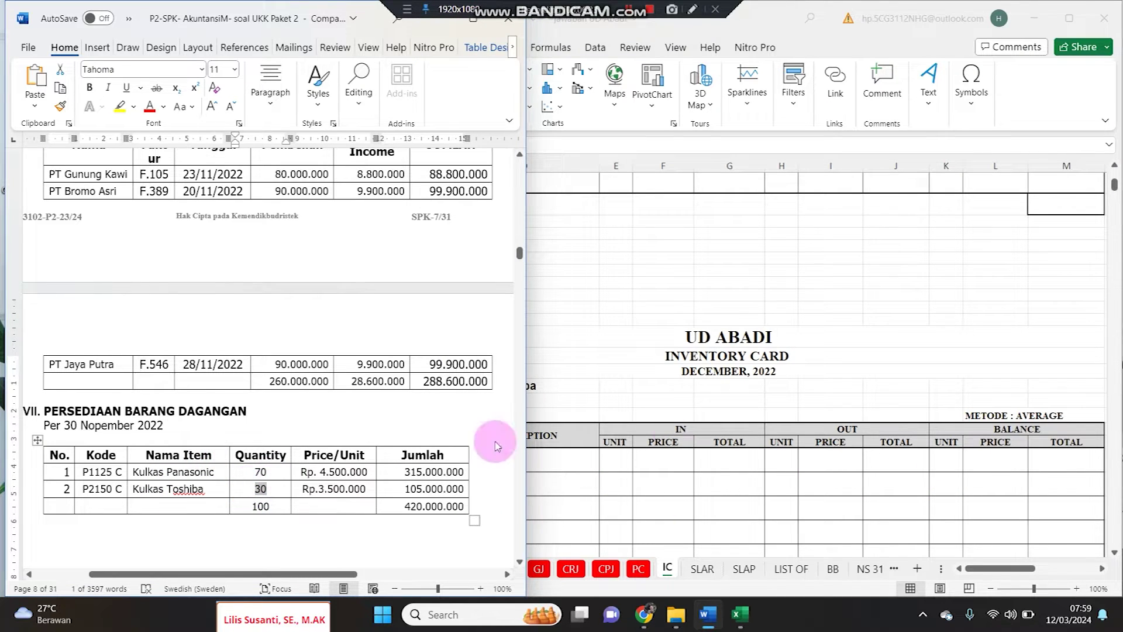
click(932, 468)
text(30)
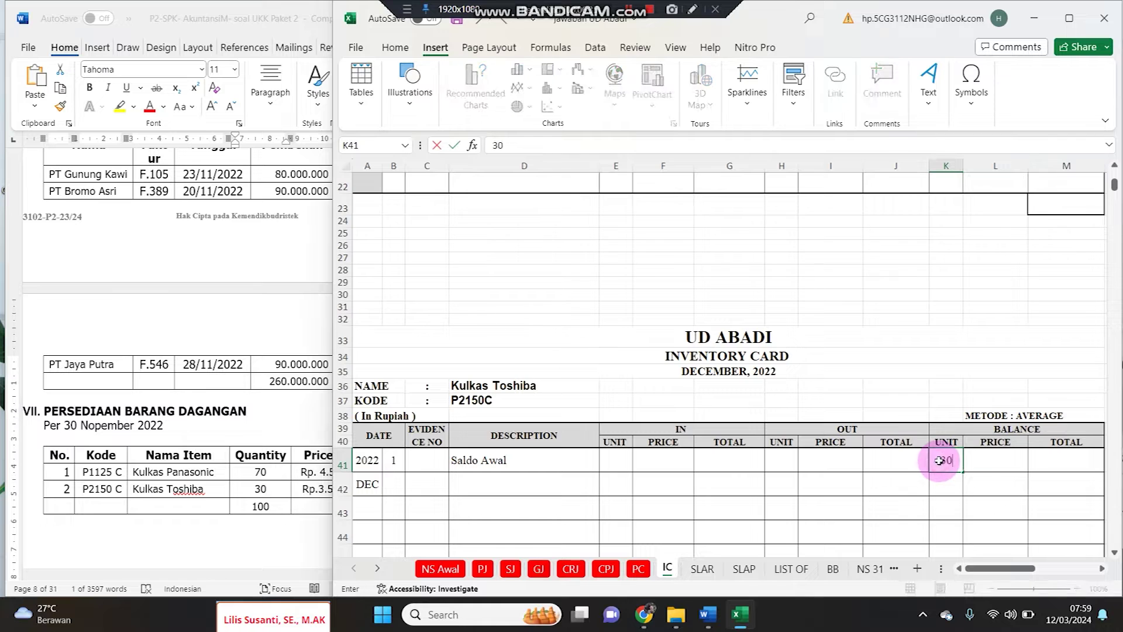
click(284, 452)
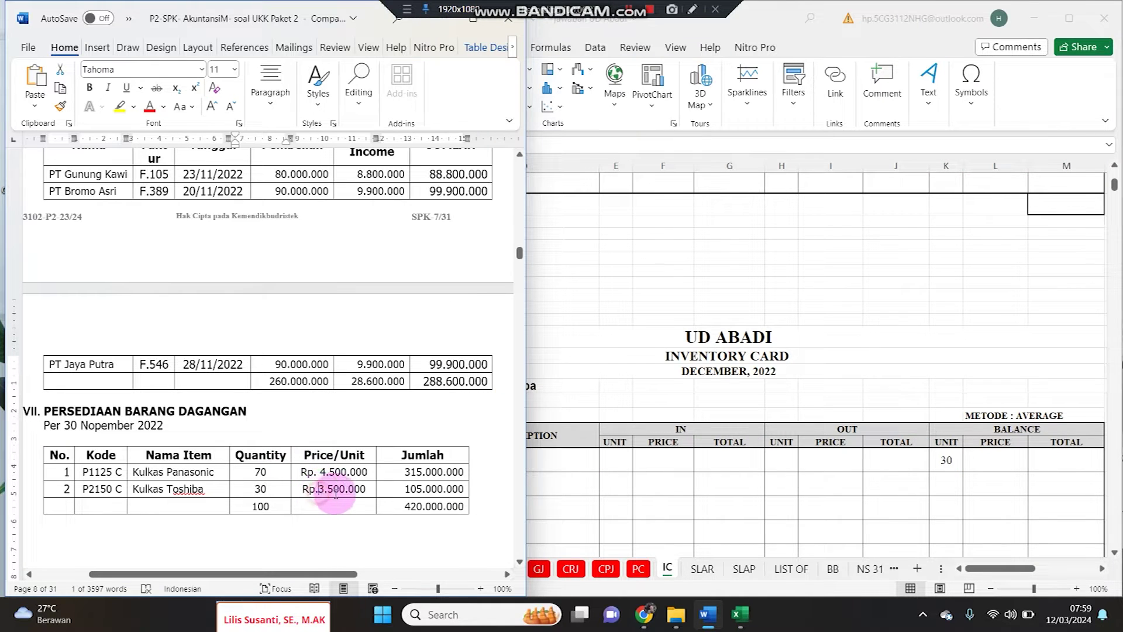
click(885, 338)
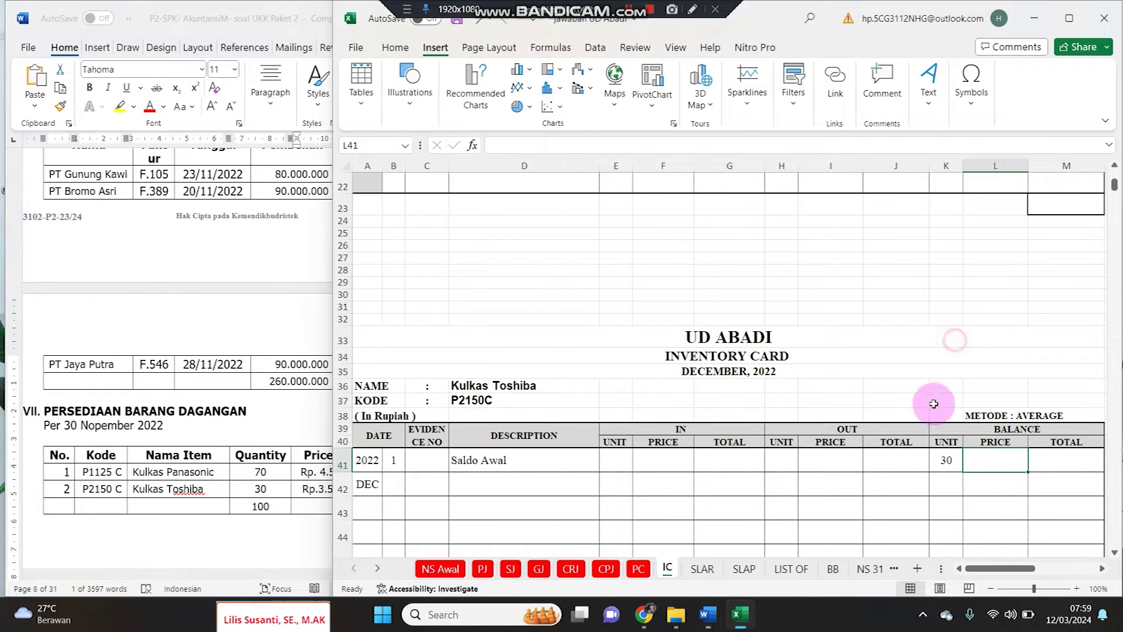
click(988, 466)
key(ctrl+v)
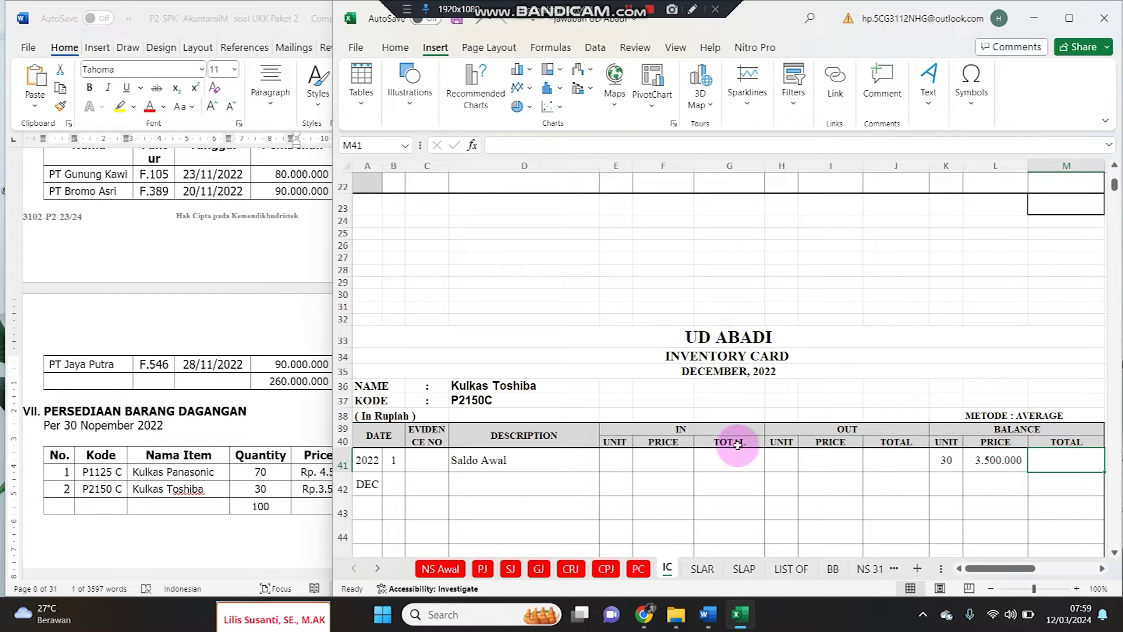
Copy Kulkas Toshiba's Jumlah of 105.000.000 from the Word inventory list into its opening balance total
click(181, 431)
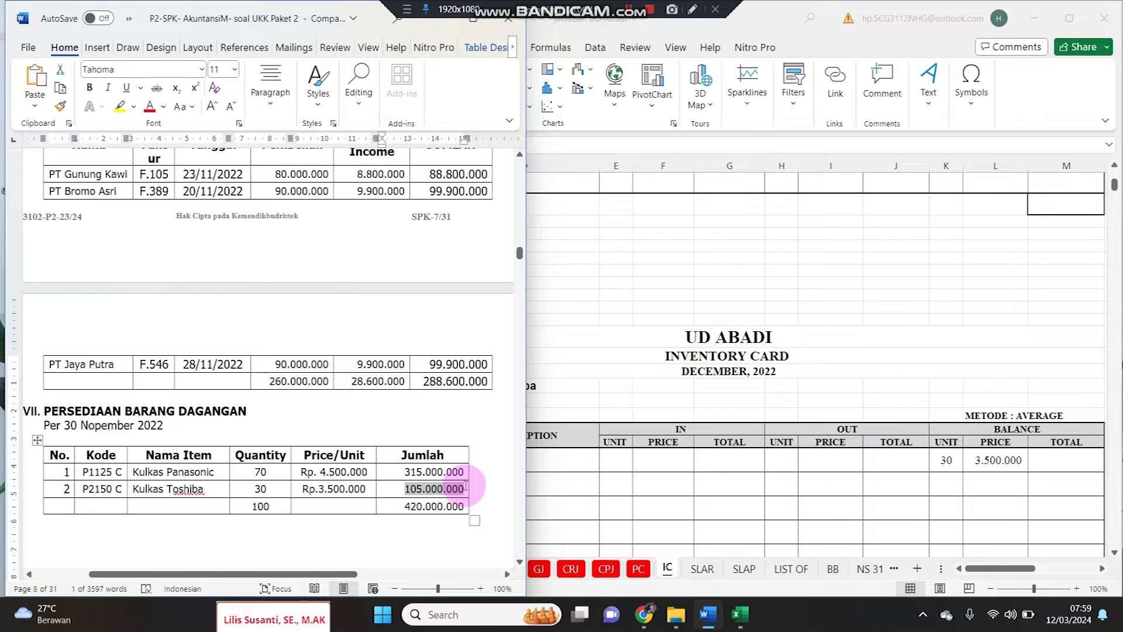
click(1056, 456)
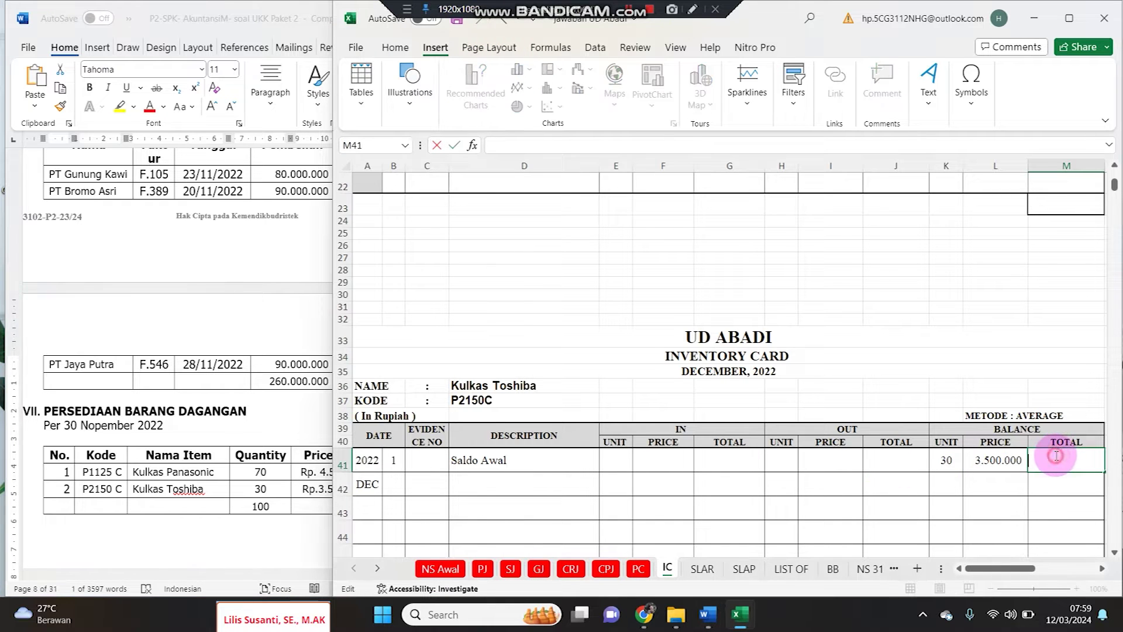
text(105.000.000)
click(648, 306)
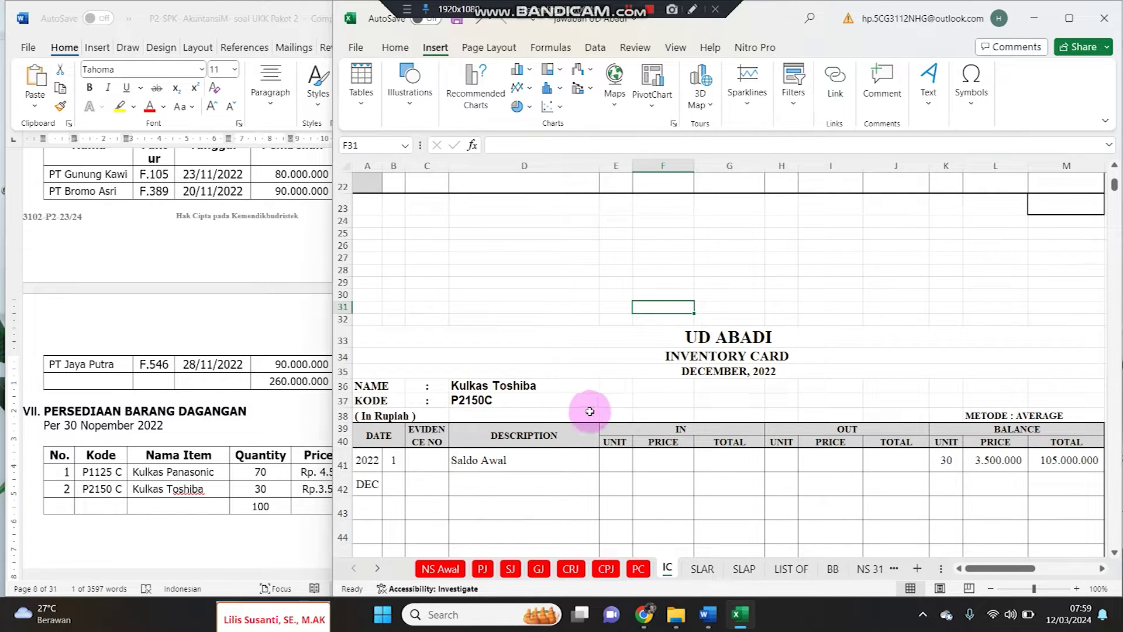
Narrow the DESCRIPTION column of the inventory cards and set the sheet zoom to 110%
click(591, 457)
drag(599, 166, 577, 165)
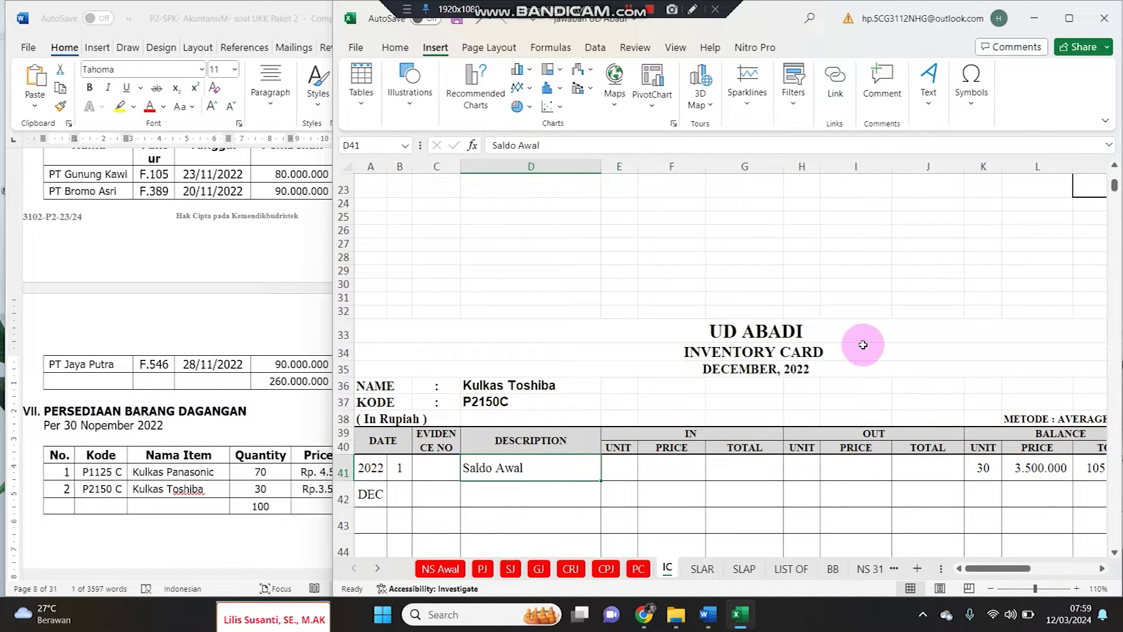
scroll(863, 344, up, 6)
Find Dokumen Transaksi No.1, PT Gunung Kawi's invoice F011, in the Word exam paper and examine it at 110% zoom
click(208, 378)
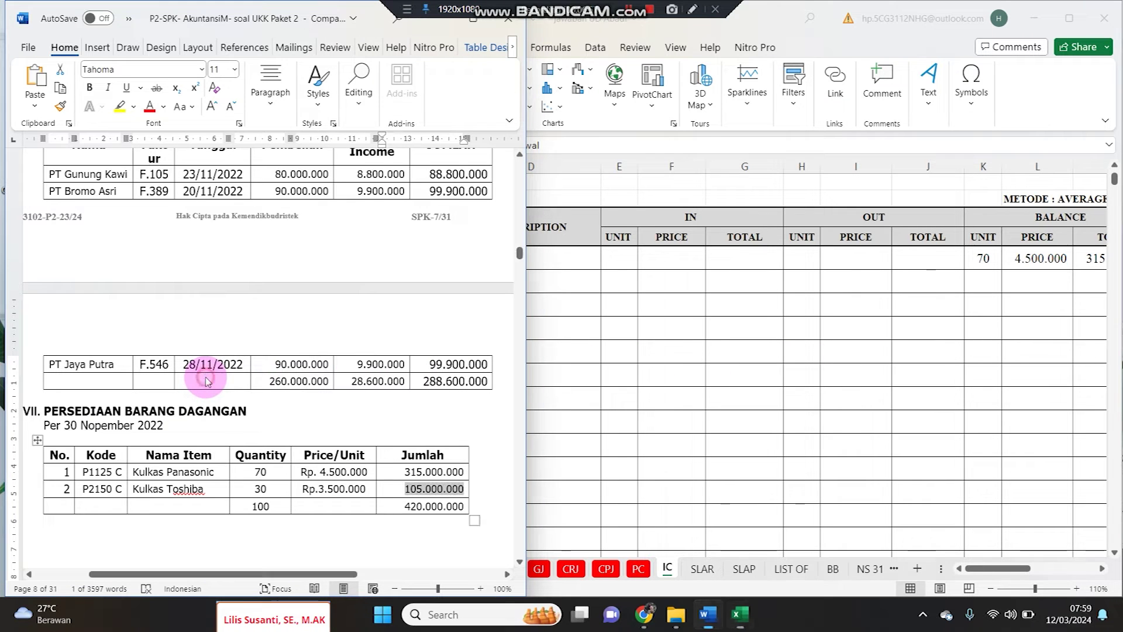
scroll(207, 381, down, 5)
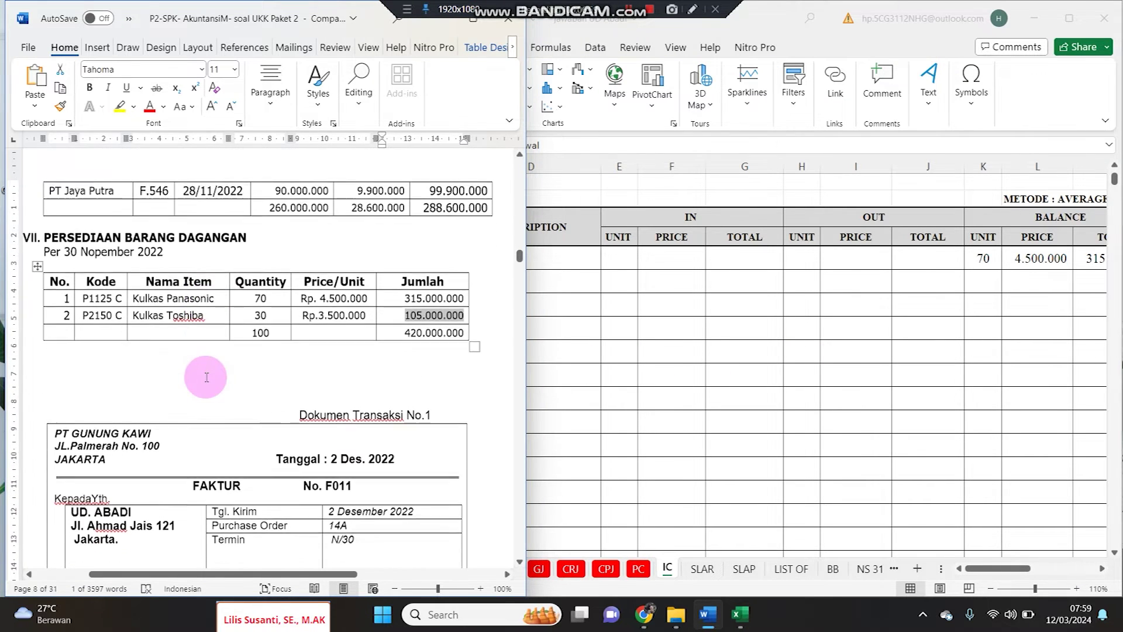
scroll(207, 378, down, 4)
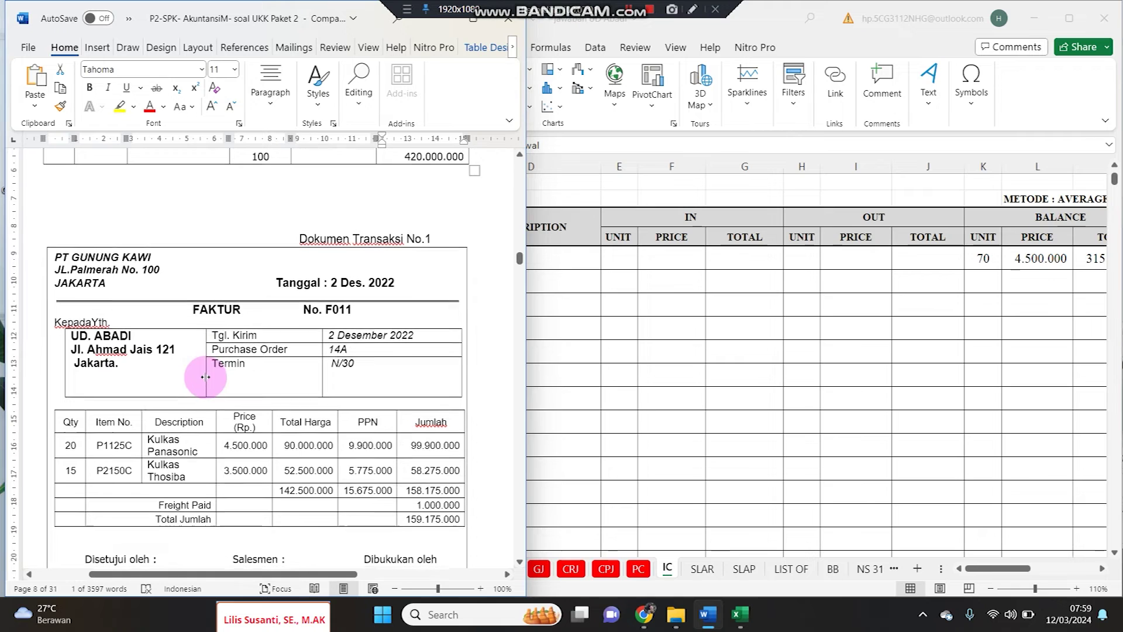
scroll(206, 377, down, 1)
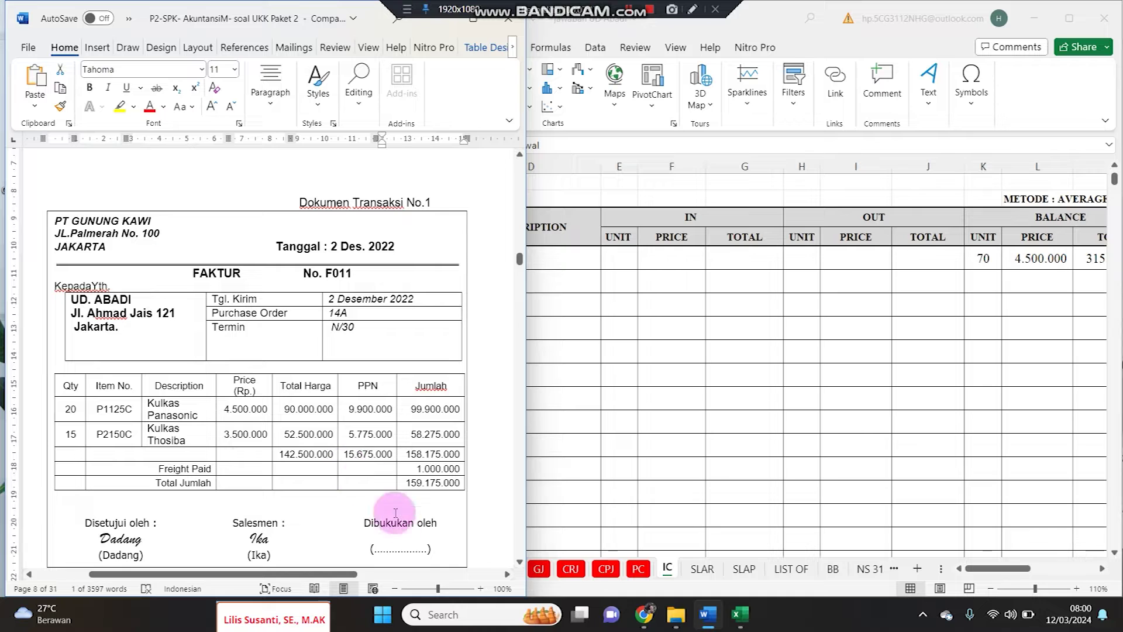
click(480, 589)
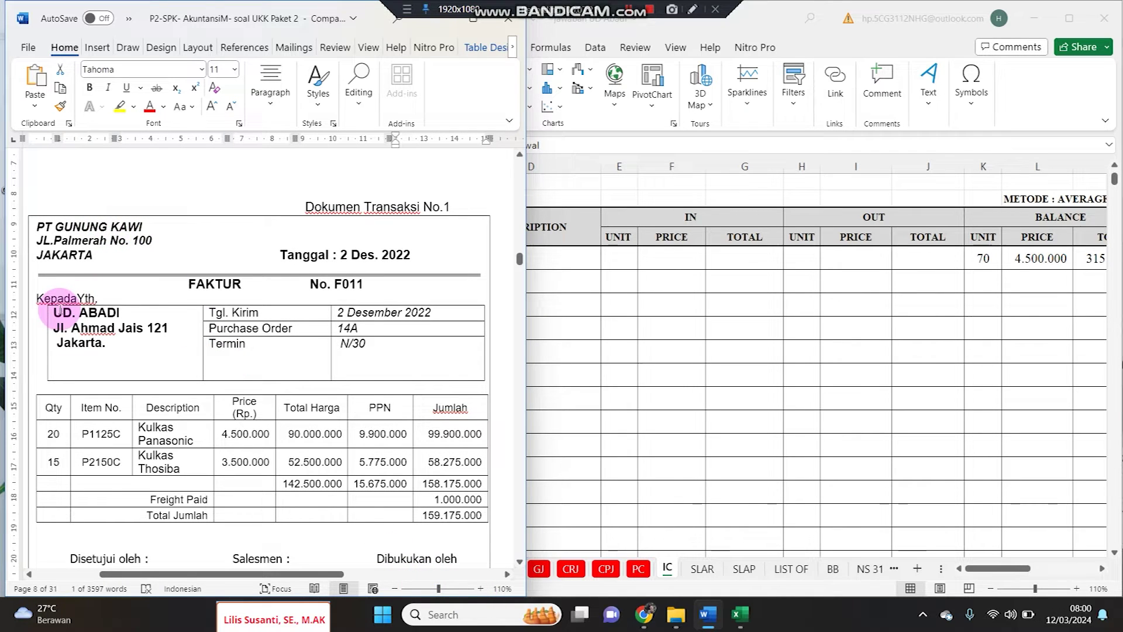
Highlight the recipient name UD. ABADI and the payment term N/30 in yellow on invoice F011
drag(51, 312, 121, 313)
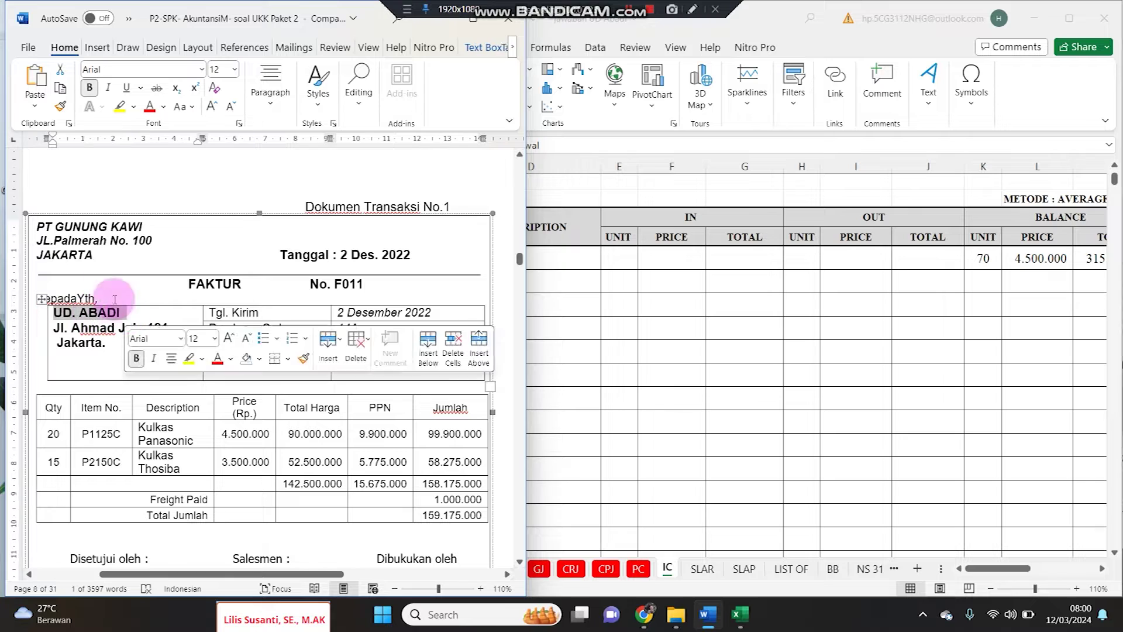
click(119, 108)
click(57, 233)
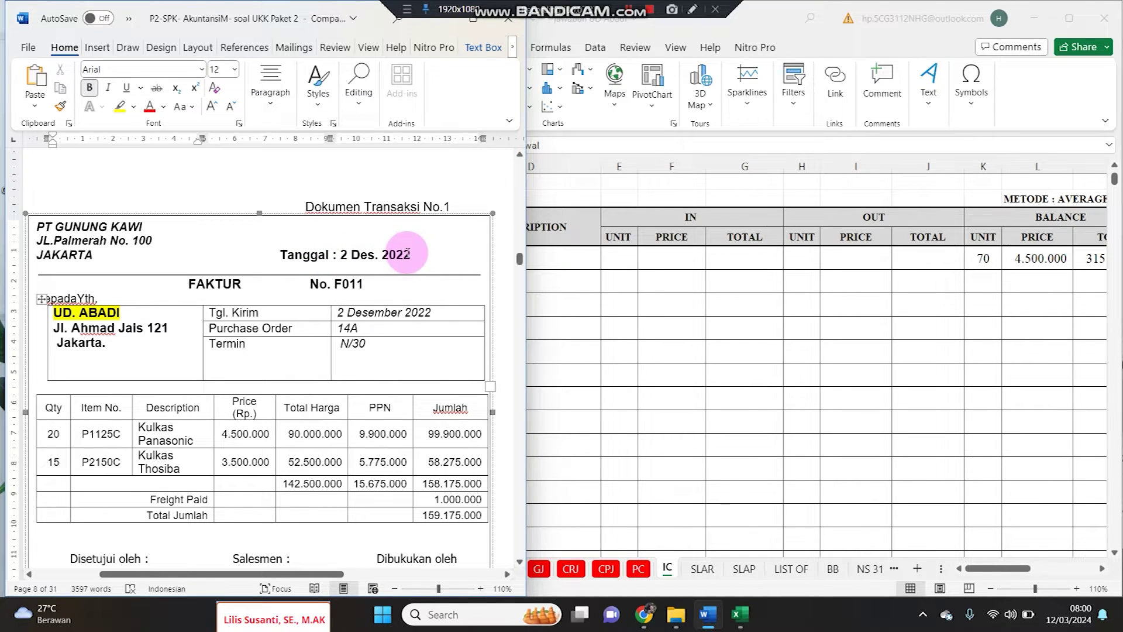
drag(385, 350, 339, 345)
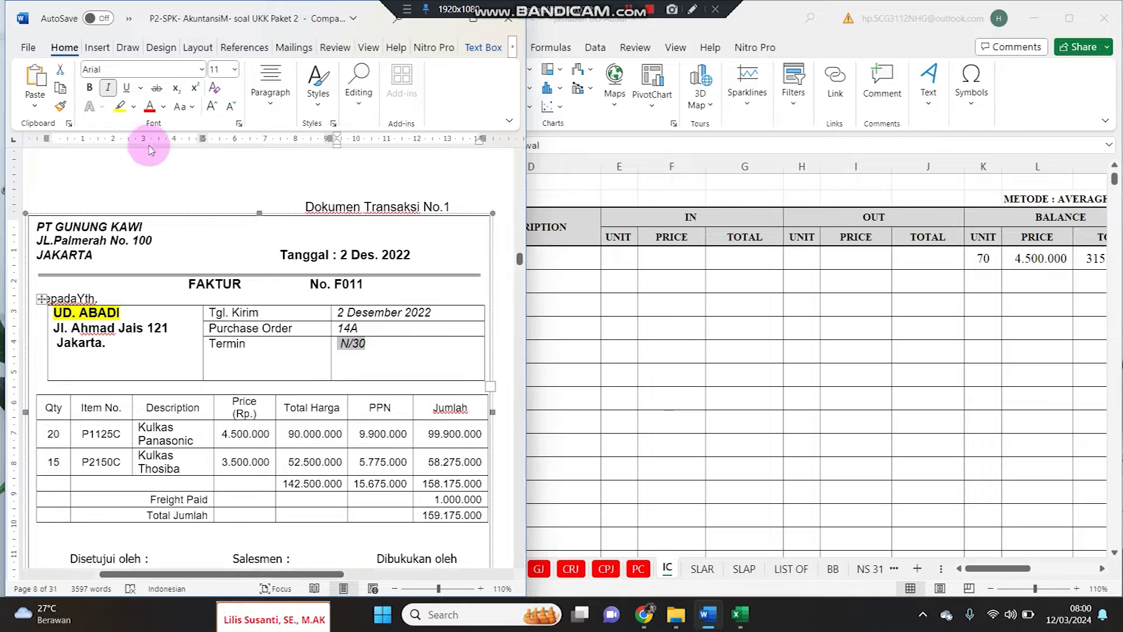
click(120, 106)
click(377, 361)
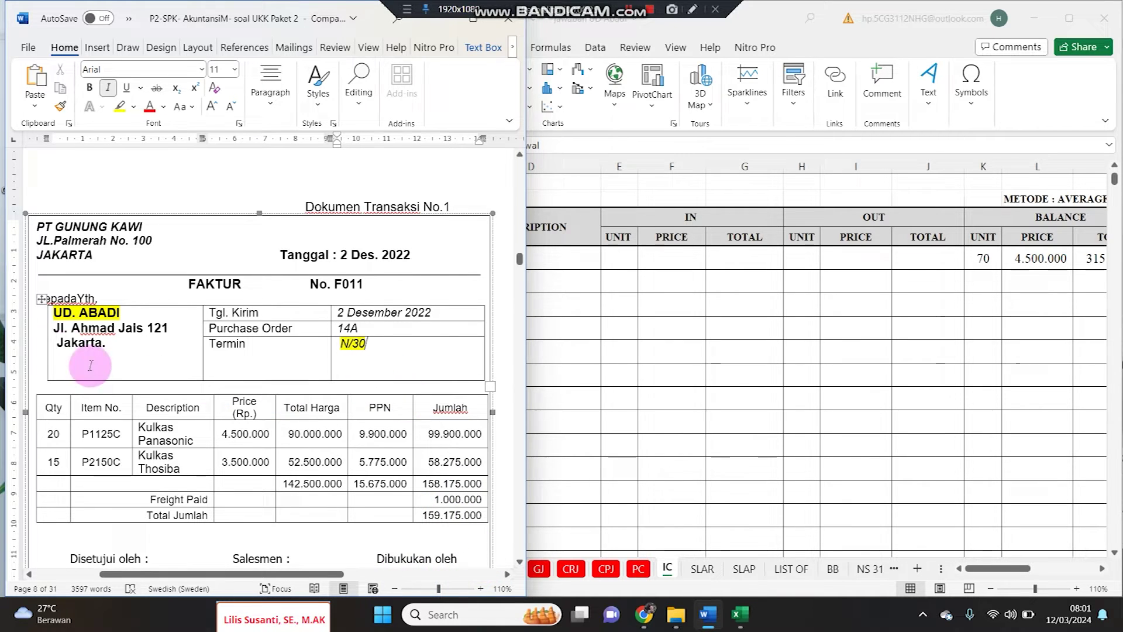
Open the Purchase Journal sheet (PJ) in the Excel answer workbook and set its zoom to 110%
drag(4, 345, 3, 345)
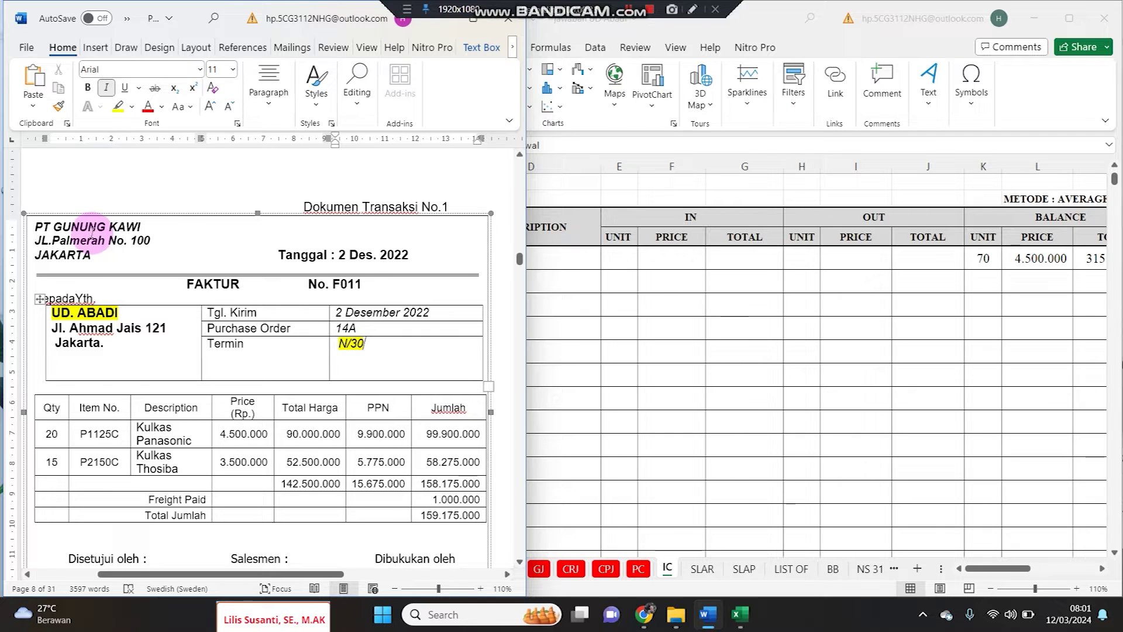
click(747, 363)
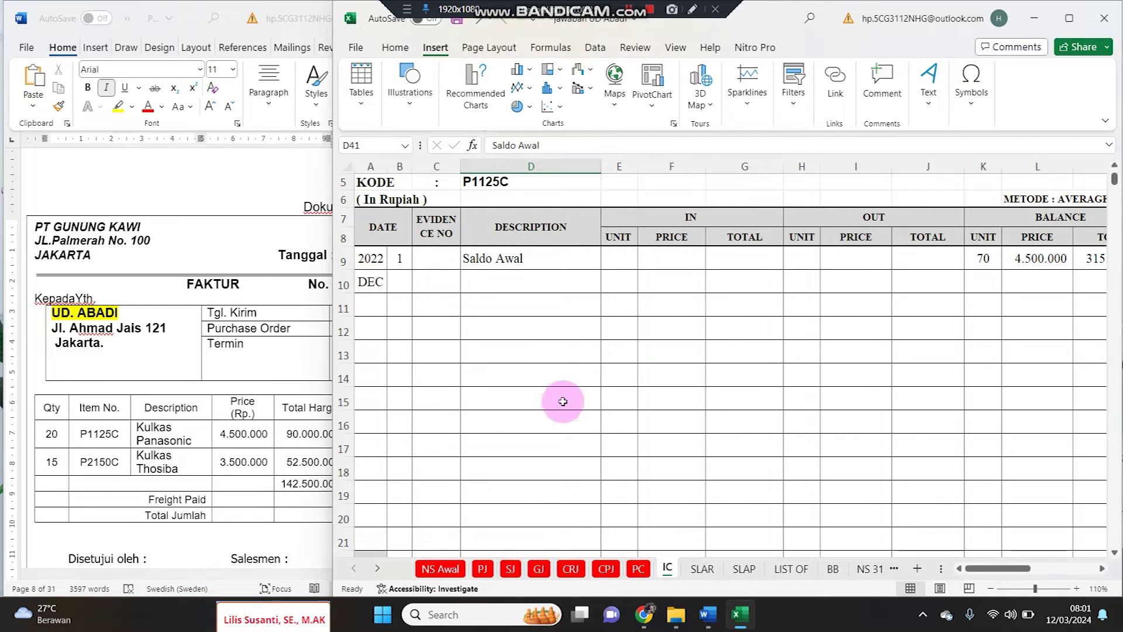
click(483, 569)
drag(515, 367, 334, 387)
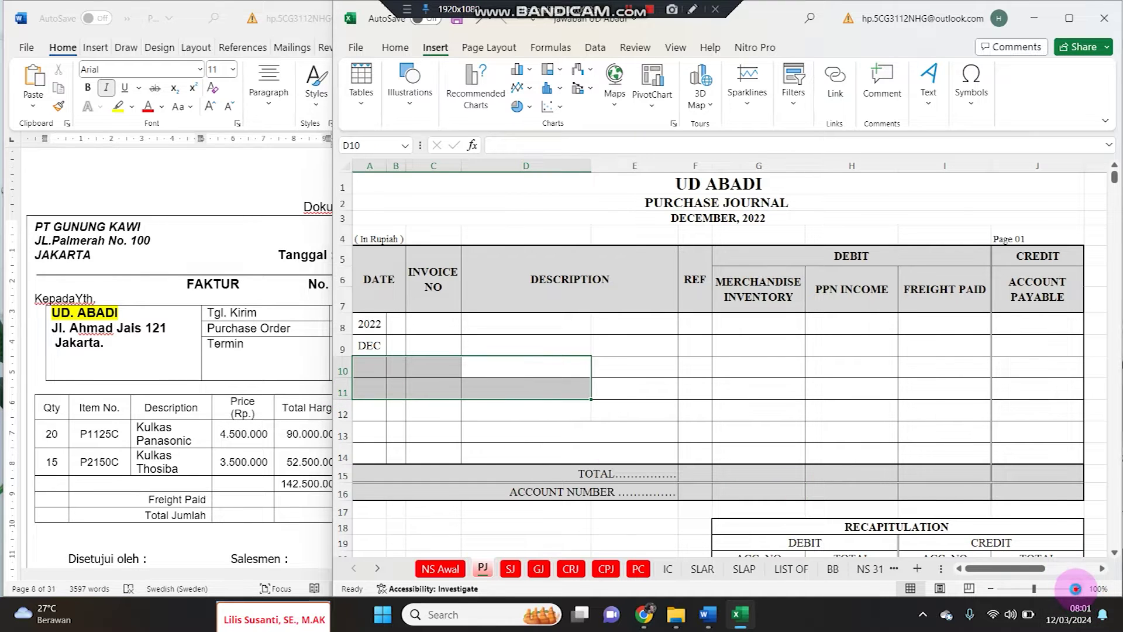
click(1077, 589)
click(933, 369)
drag(828, 275, 1083, 275)
click(778, 339)
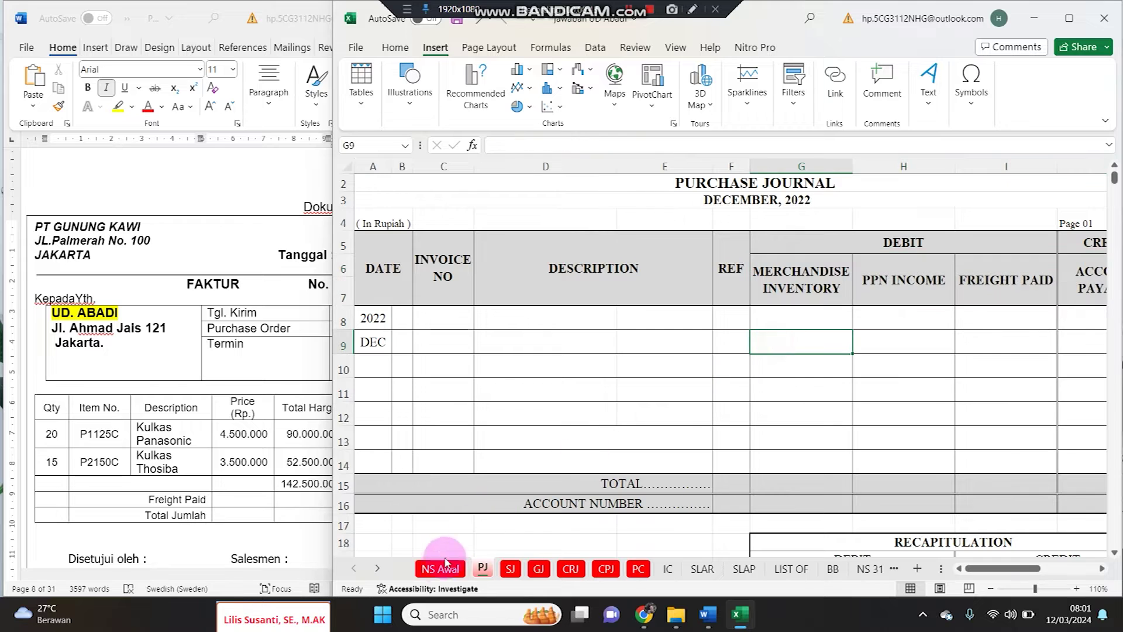
Compare the Purchase Journal's debit and credit columns with the Merchandise Inventory, PPN Income and Accounts Payable accounts in NS Awal
click(444, 566)
click(438, 326)
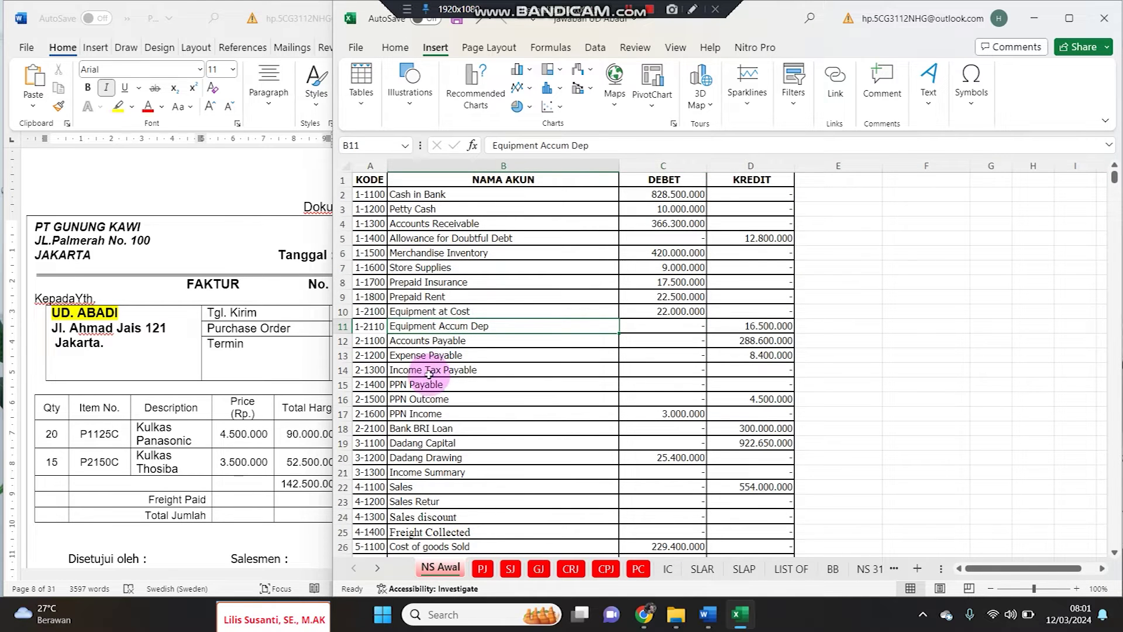
click(426, 416)
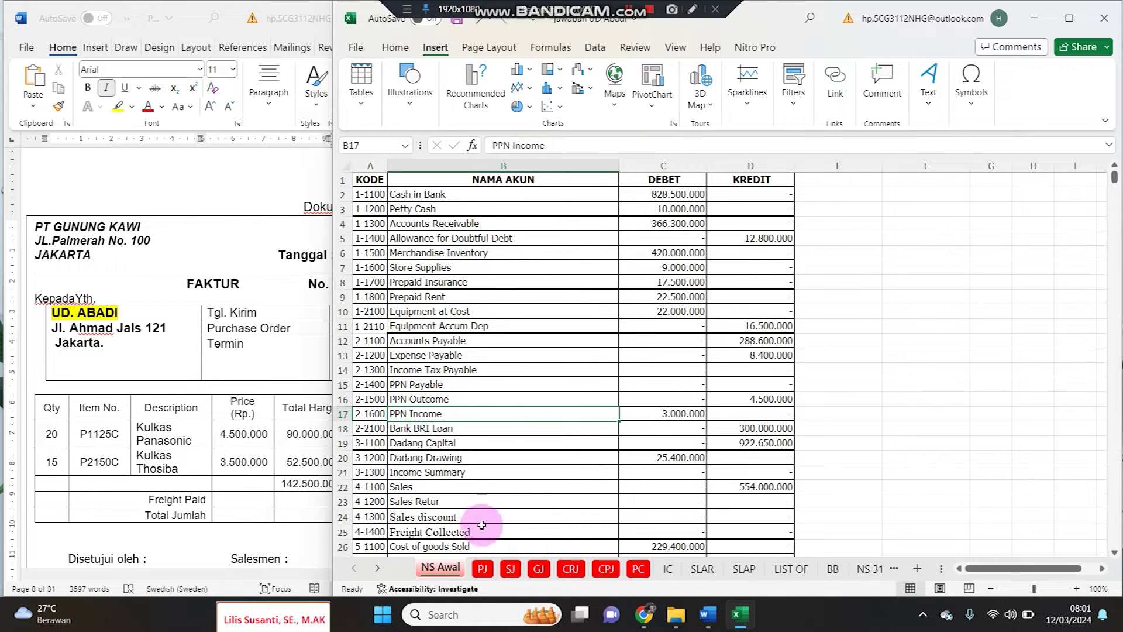
click(483, 568)
click(889, 280)
click(423, 569)
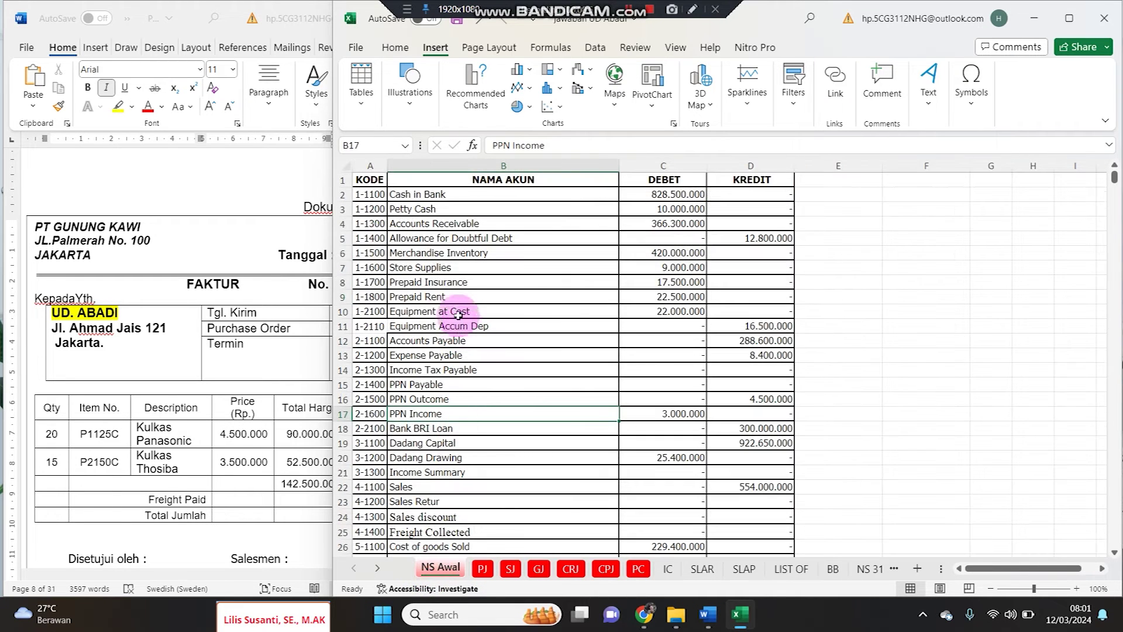
click(433, 252)
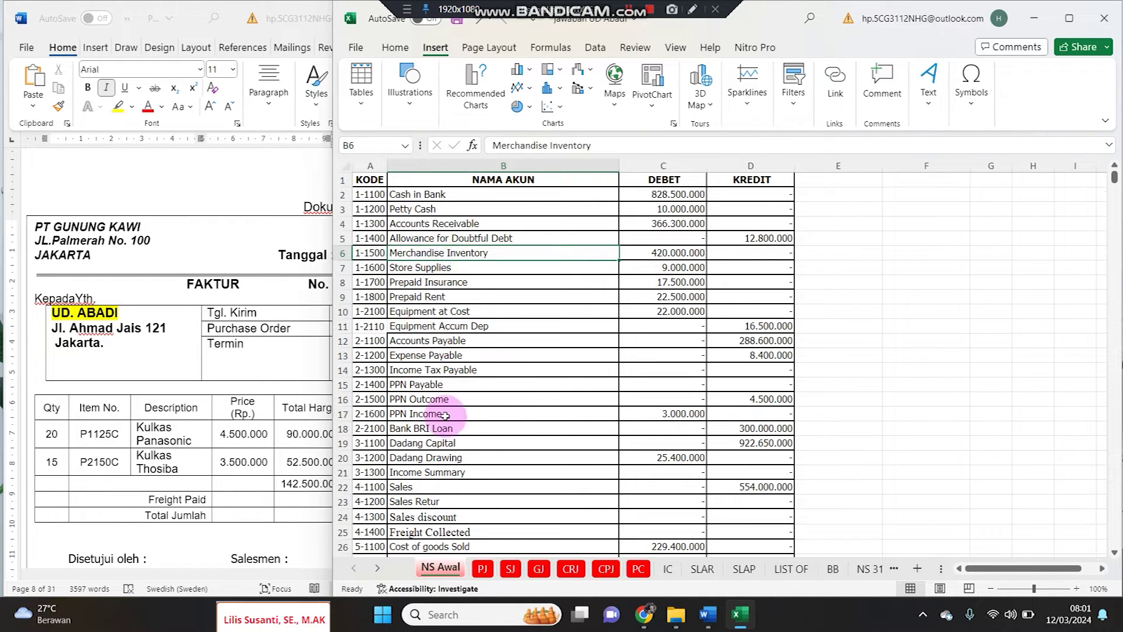
click(482, 568)
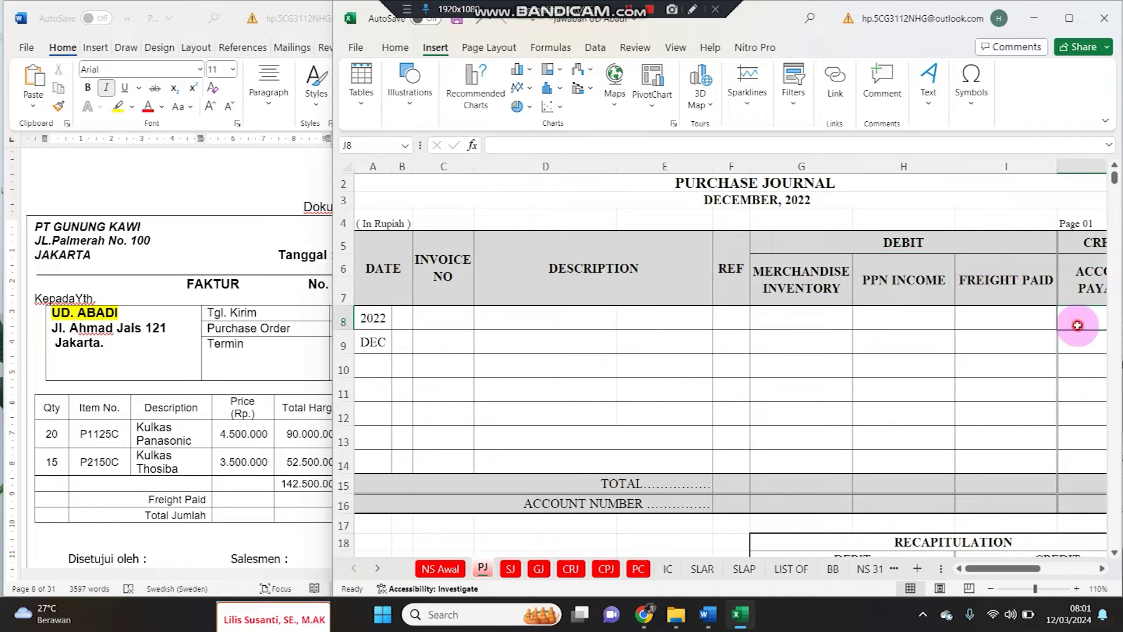
Narrow the DESCRIPTION and PPN INCOME columns of the Purchase Journal
click(841, 339)
drag(612, 171, 560, 170)
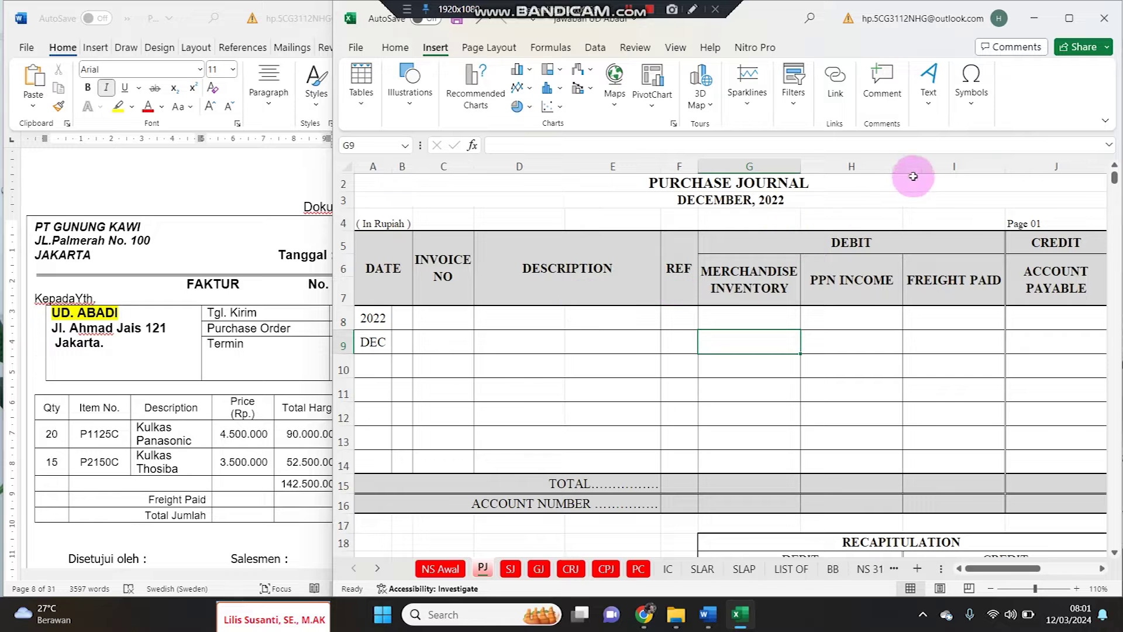
drag(903, 166, 889, 162)
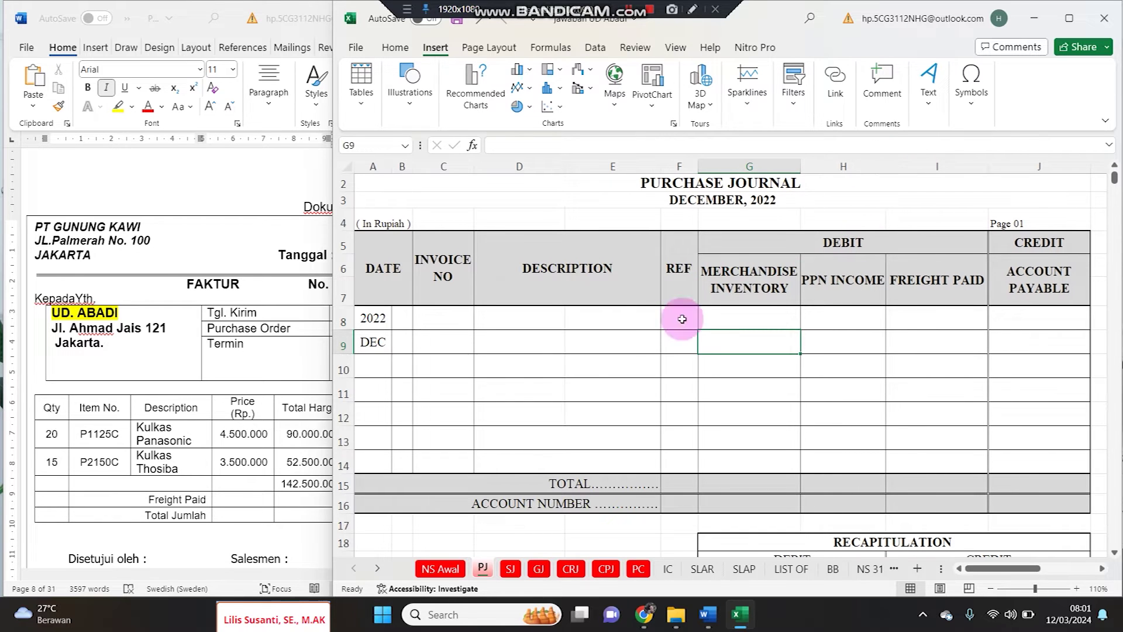
Enter day 2 as the date in the first row of the Purchase Journal
click(399, 314)
click(275, 328)
click(586, 371)
click(414, 316)
text(2)
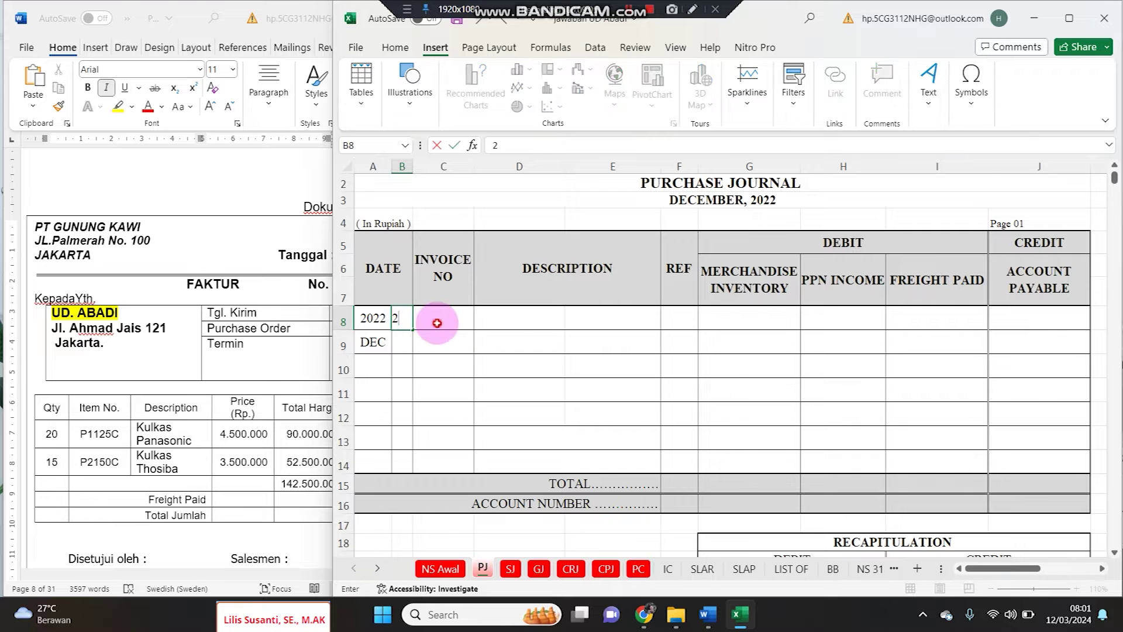
Enter the invoice number F011 from the Word document in the first journal row and narrow the INVOICE NO column
click(250, 326)
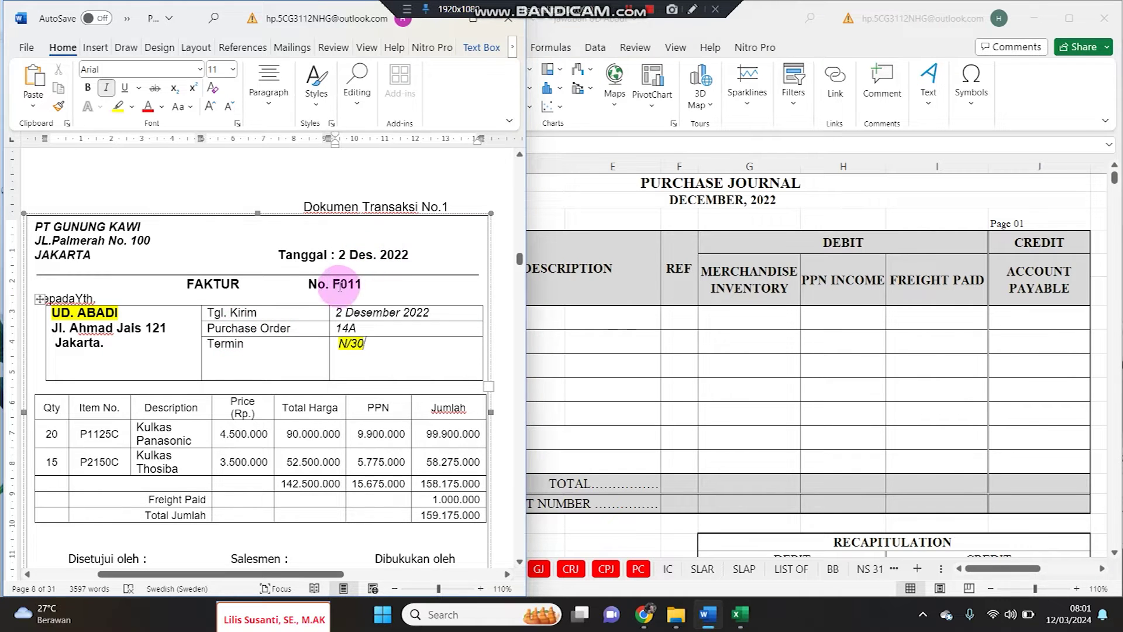
drag(333, 284, 359, 285)
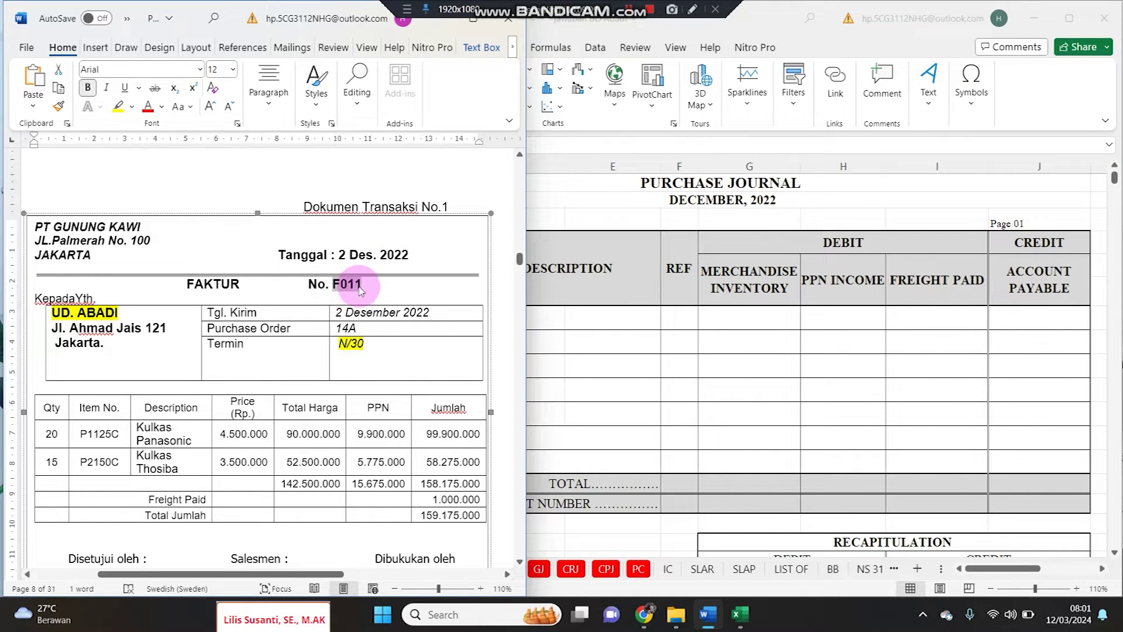
key(alt+Tab)
text(2)
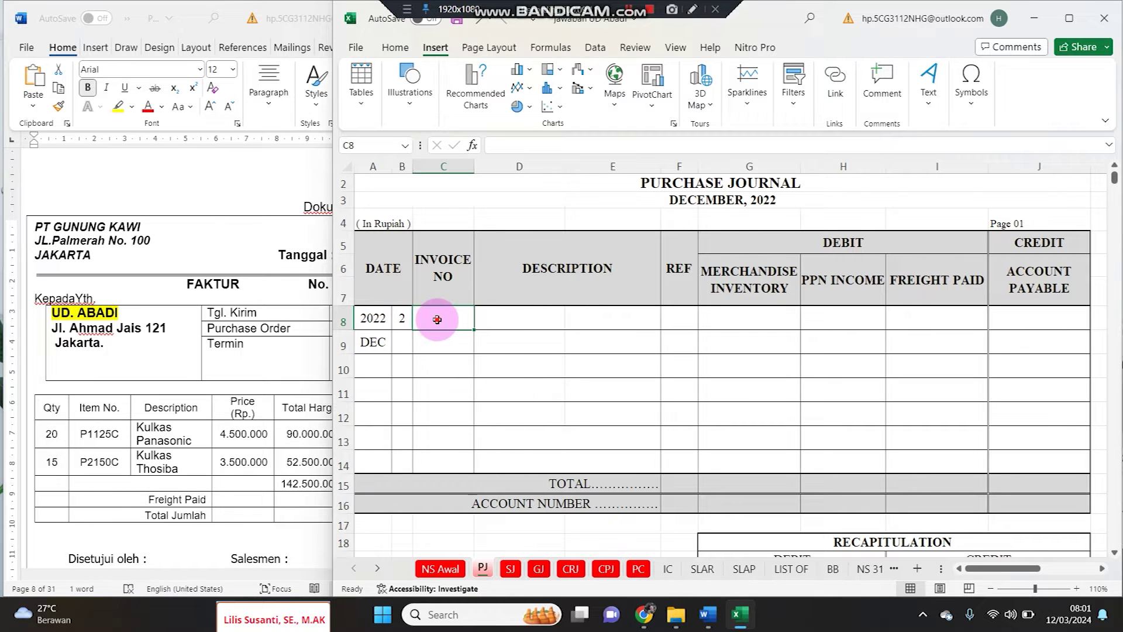
text(F011)
click(586, 343)
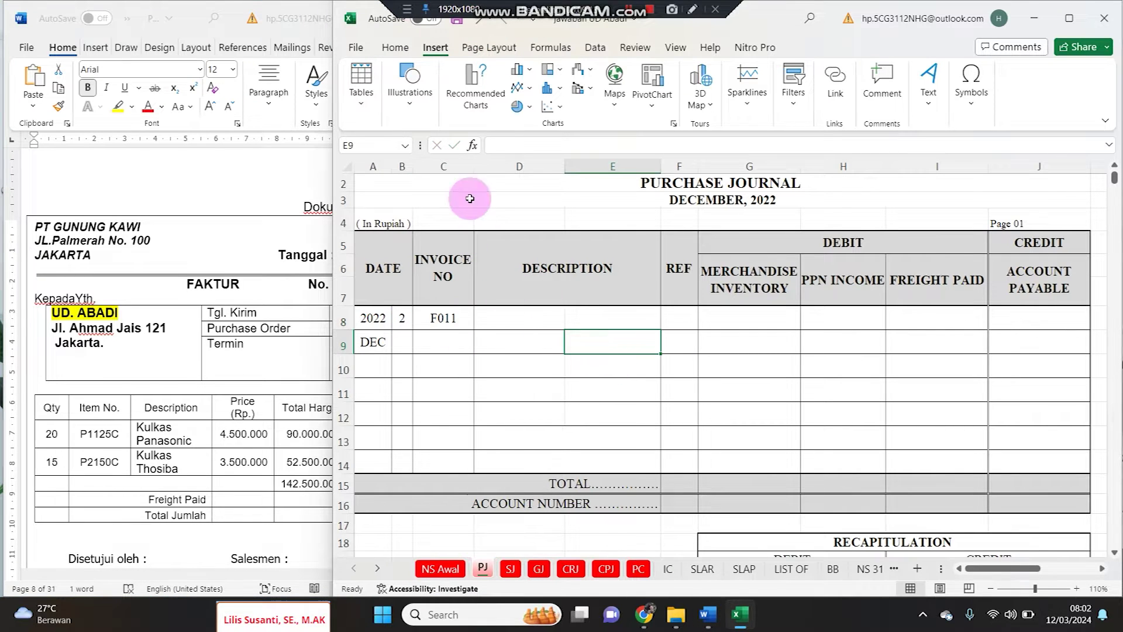
drag(474, 166, 451, 164)
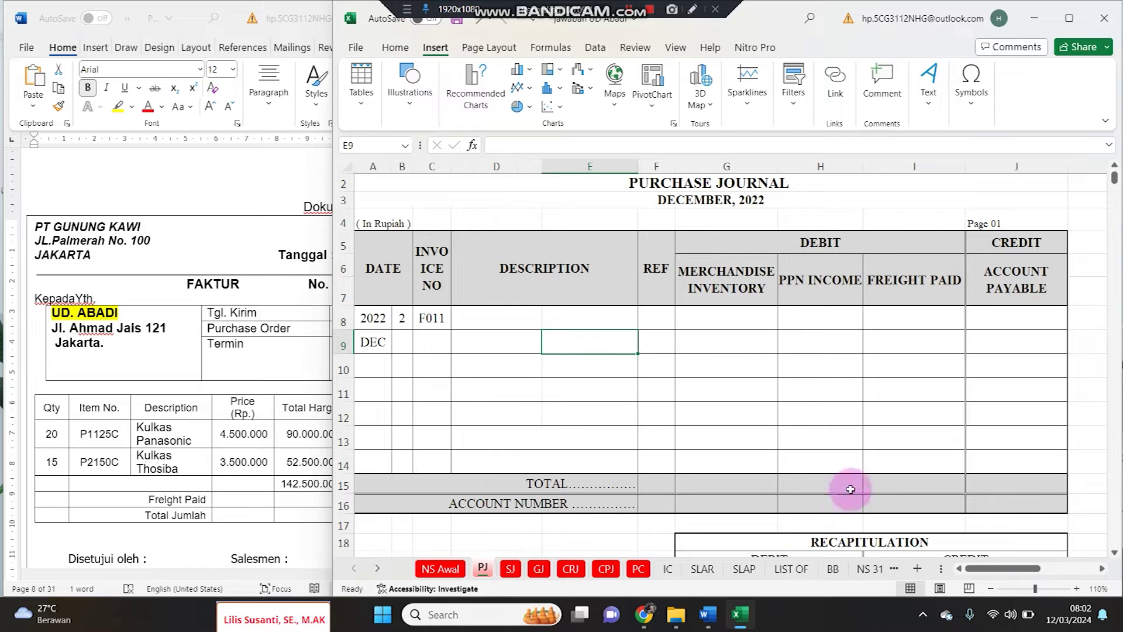
Copy the supplier name PT GUNUNG KAWI from the Word invoice into the description of the first journal row
click(502, 319)
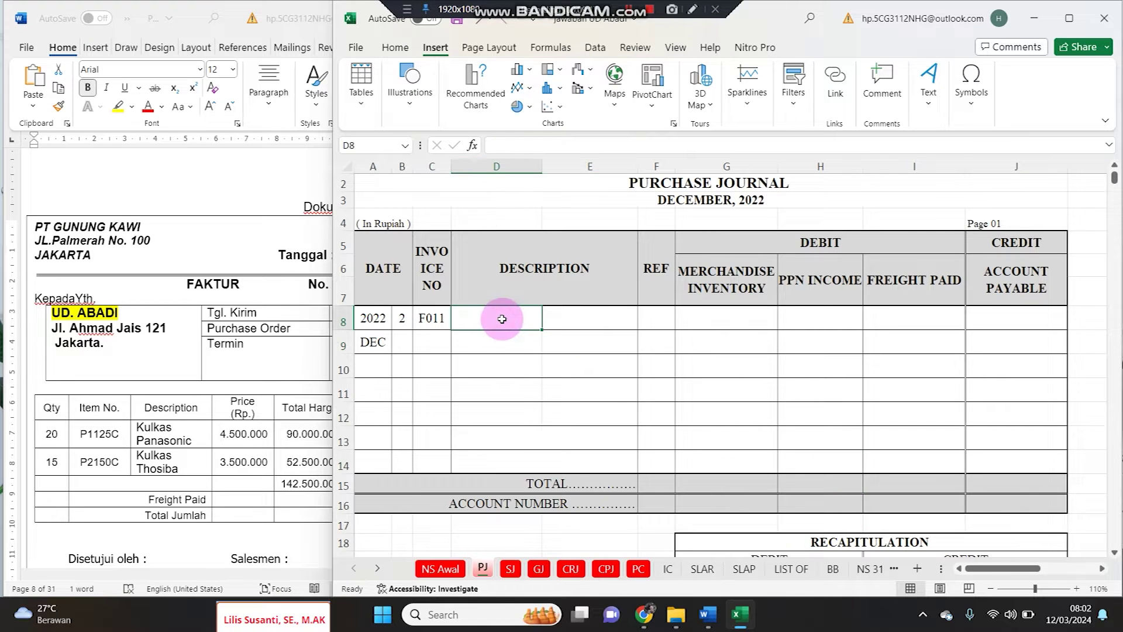
click(33, 225)
drag(34, 225, 143, 229)
key(ctrl+c)
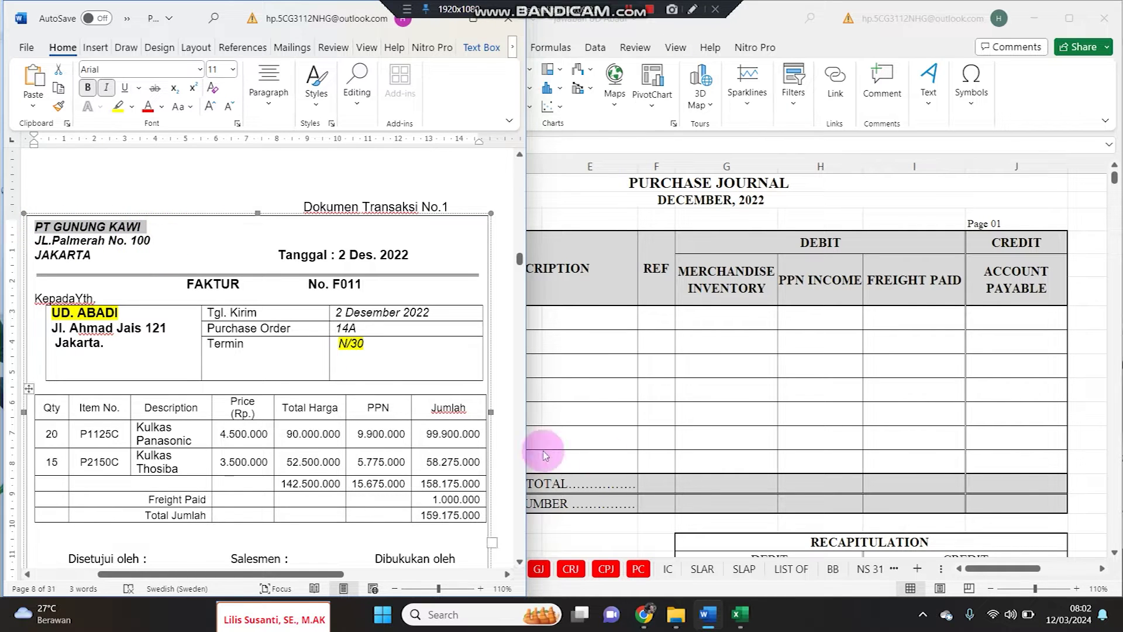
click(705, 365)
click(478, 327)
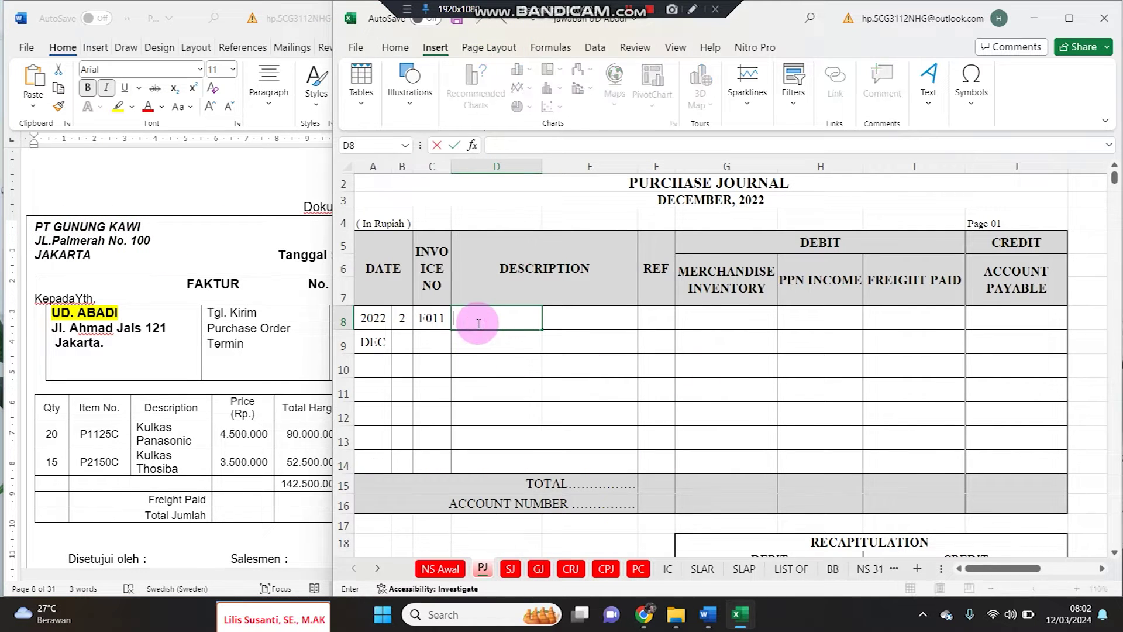
key(ctrl+v)
Narrow the second part of the DESCRIPTION column further and set the Purchase Journal zoom to 120%
click(553, 386)
drag(637, 167, 591, 168)
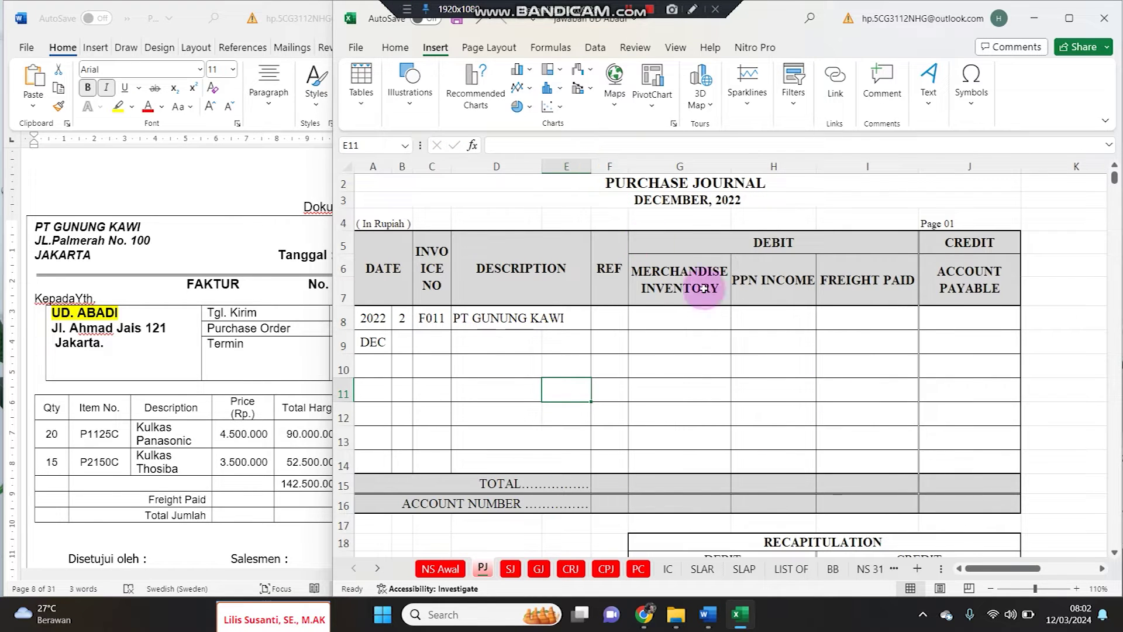
click(1077, 588)
Enter the invoice's Total Harga of 142.500.000 as the Merchandise Inventory debit for PT GUNUNG KAWI and narrow that column
click(693, 310)
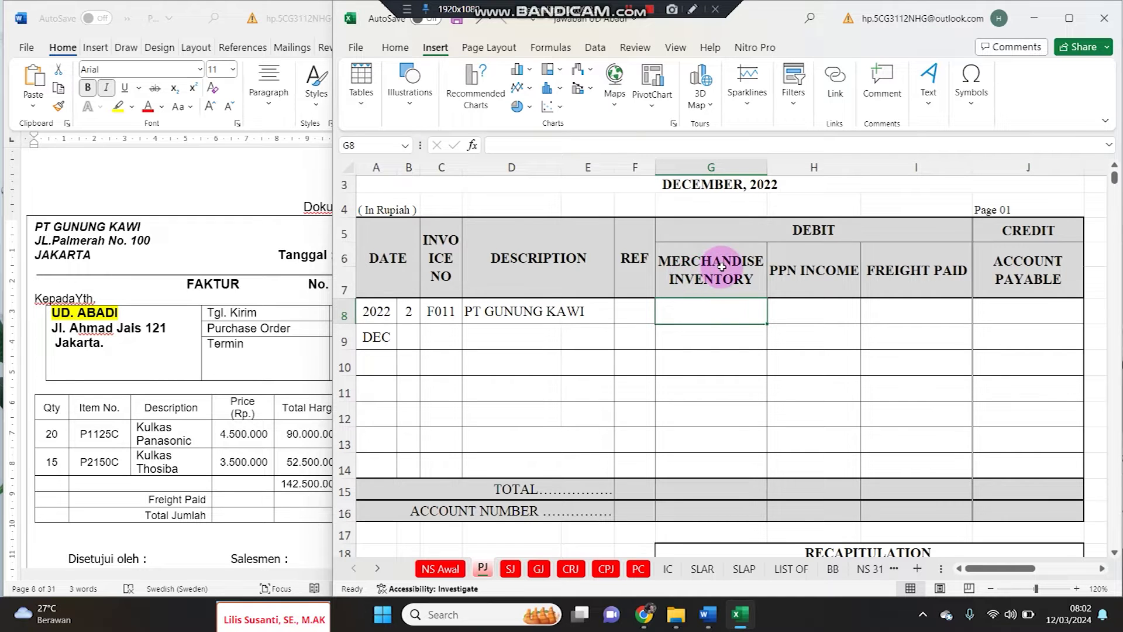
click(283, 405)
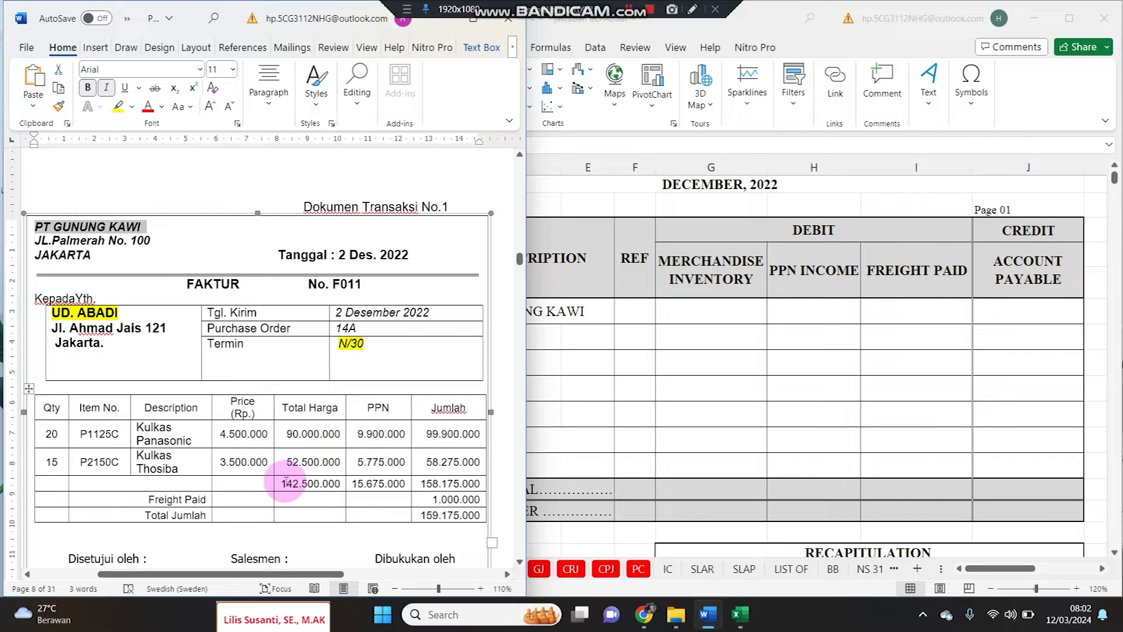
drag(283, 483, 335, 486)
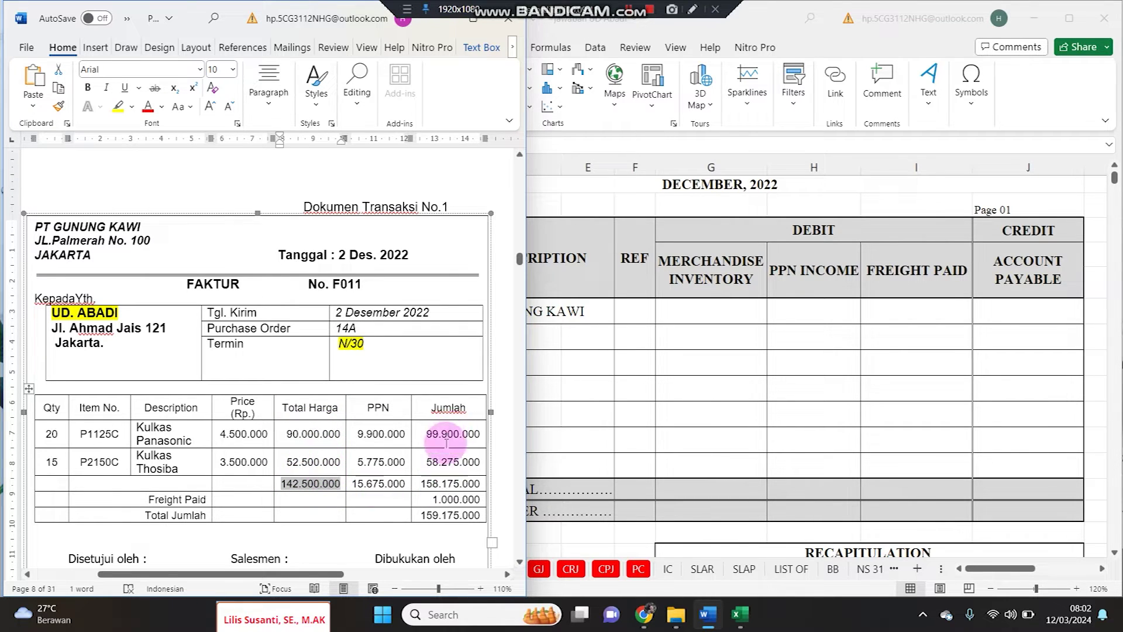
click(687, 316)
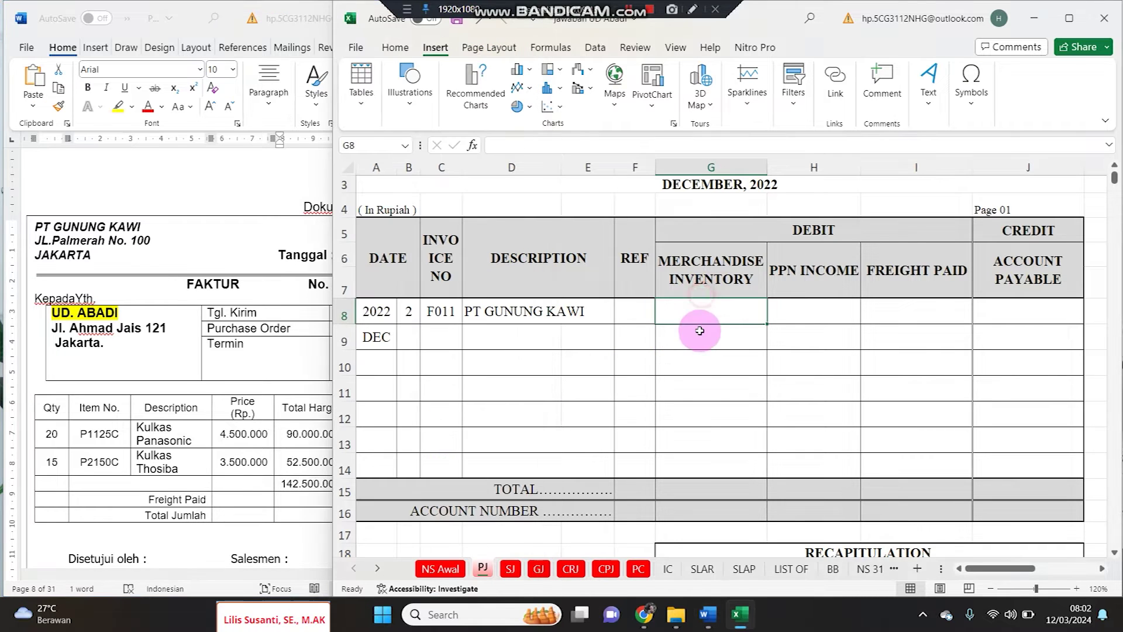
text(142.500.000)
click(788, 310)
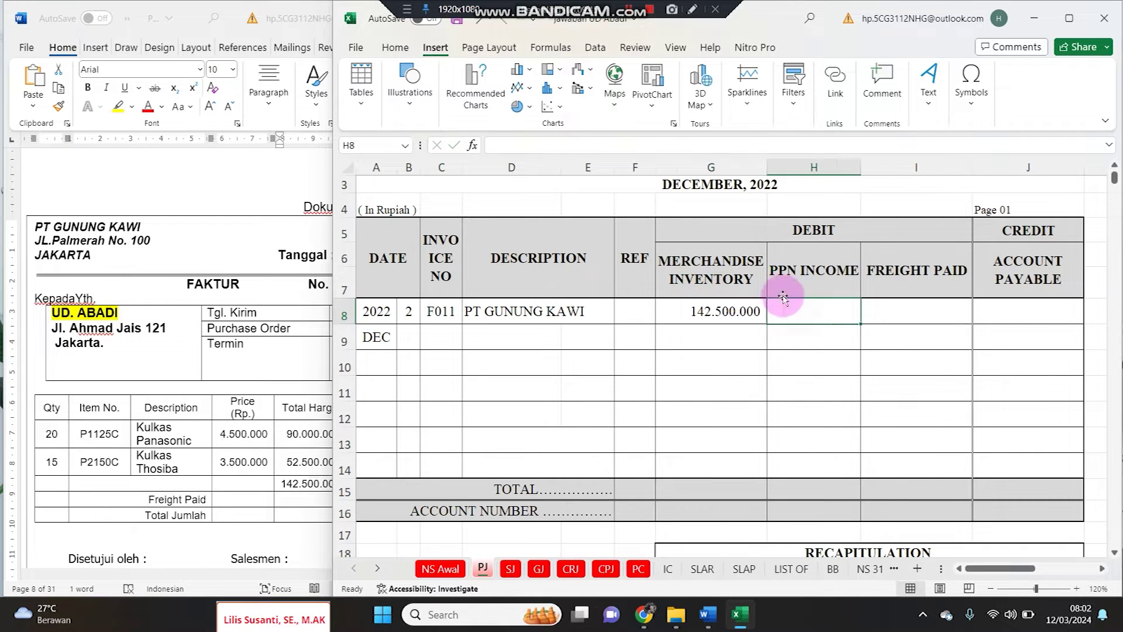
drag(767, 171, 747, 171)
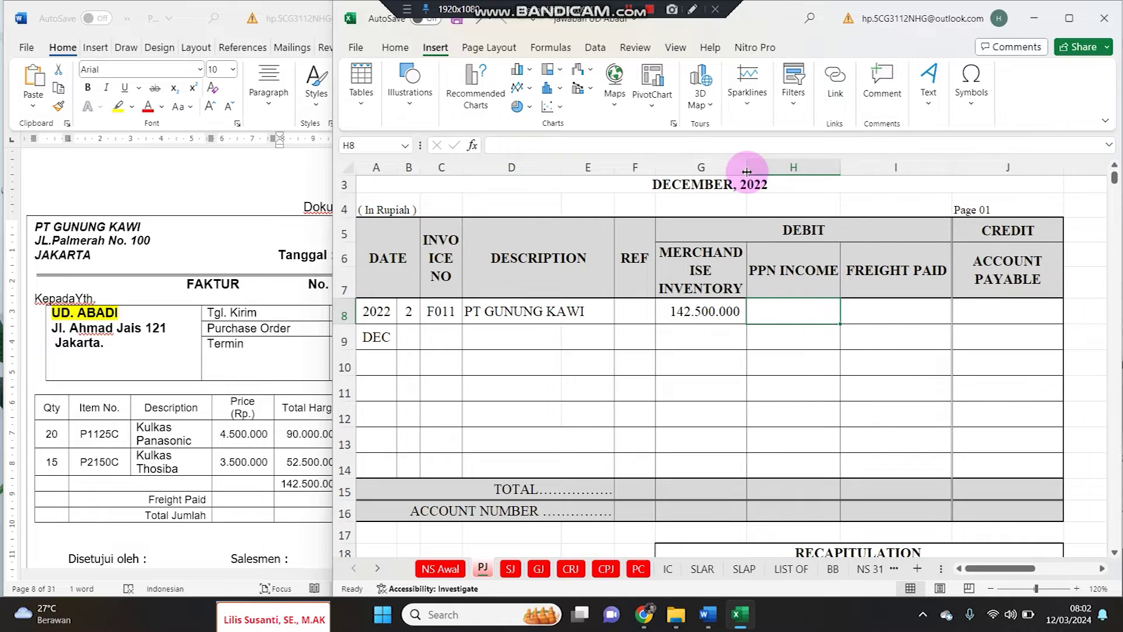
Copy the invoice's PPN total of 15.675.000 from Word into PT GUNUNG KAWI's PPN Income debit
drag(280, 483, 406, 483)
key(ctrl+c)
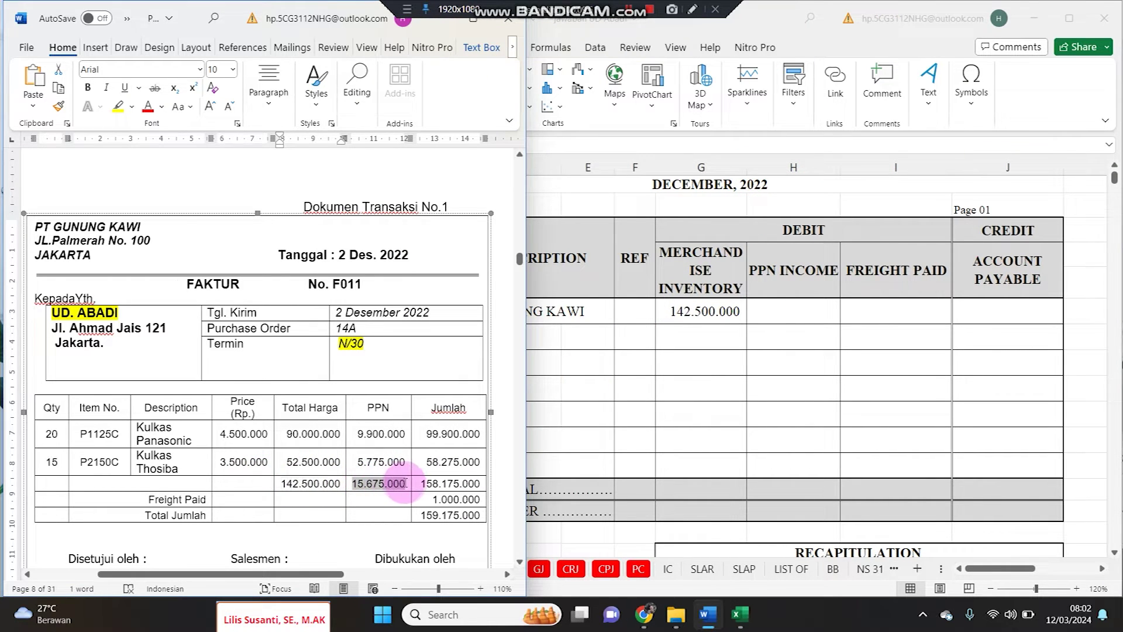
click(777, 314)
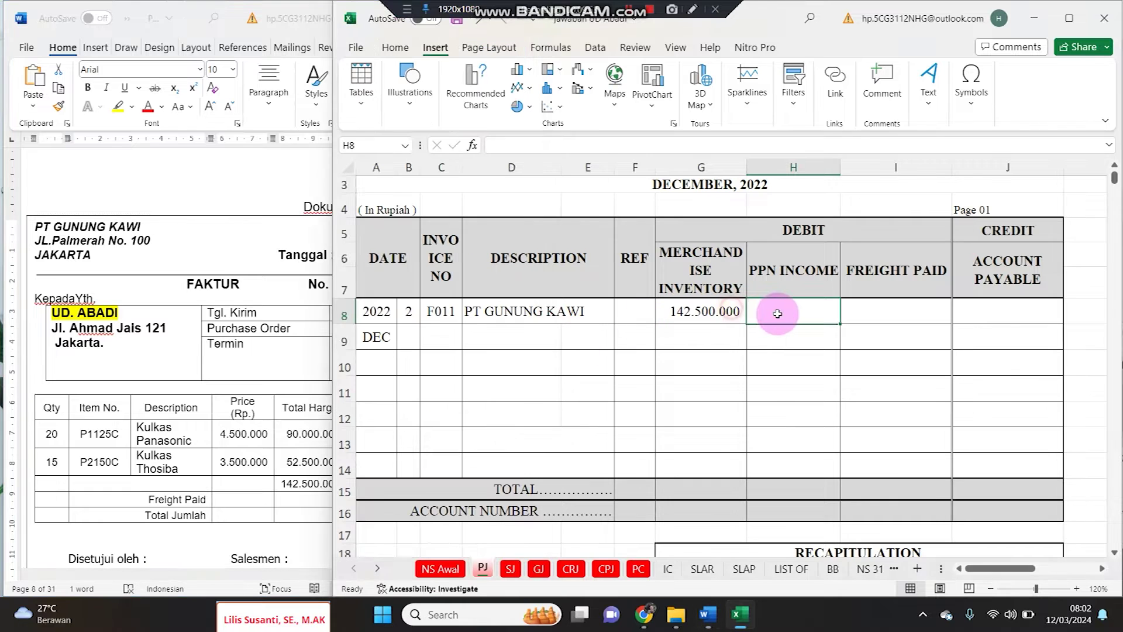
key(ctrl+v)
Enter the invoice's freight of 1.000.000 as PT GUNUNG KAWI's Freight Paid debit in the Purchase Journal
click(853, 309)
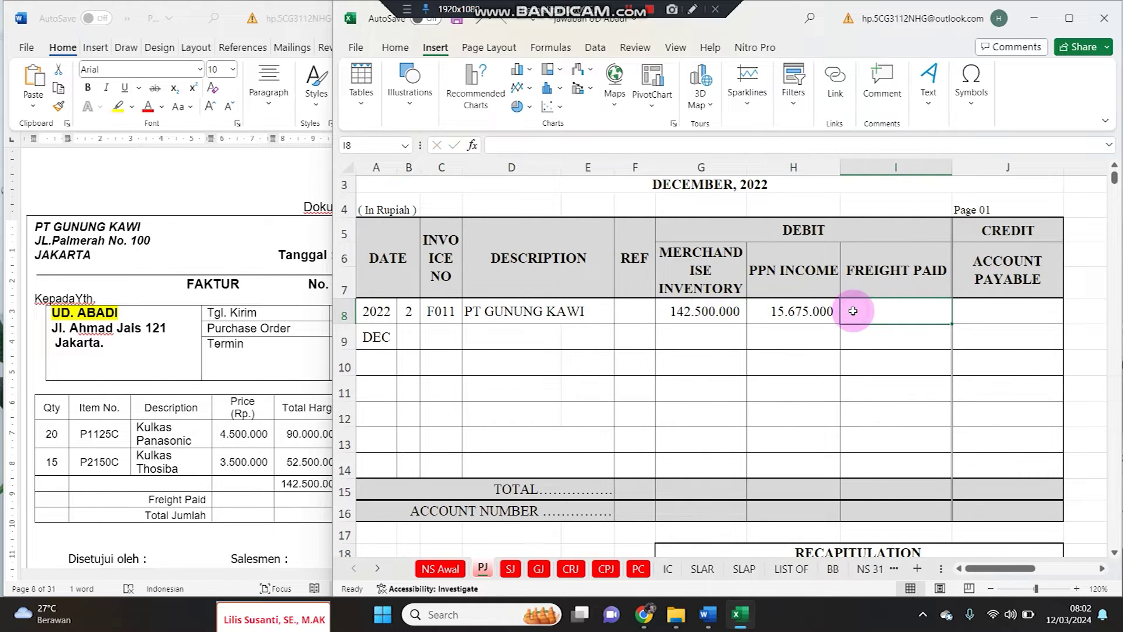
click(231, 504)
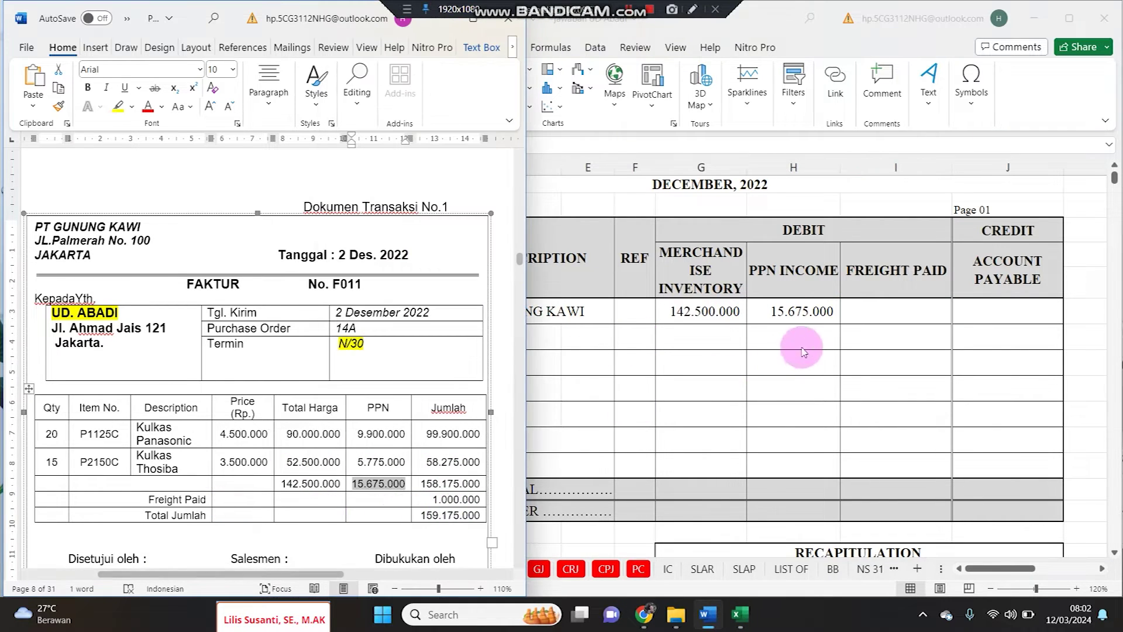
click(871, 306)
text(1000000)
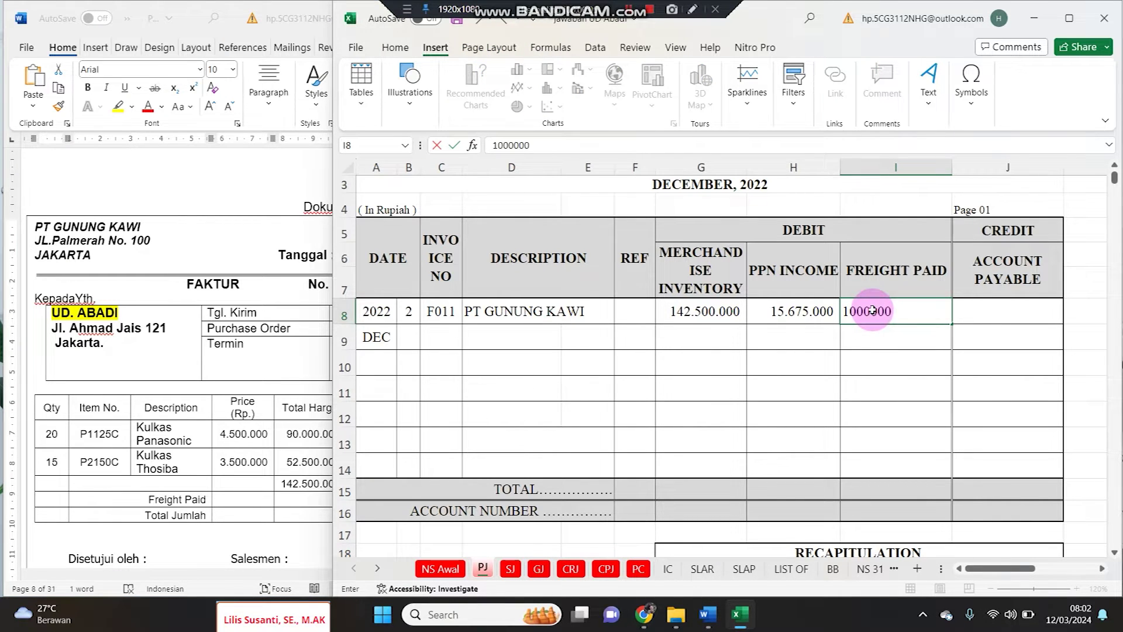
key(Tab)
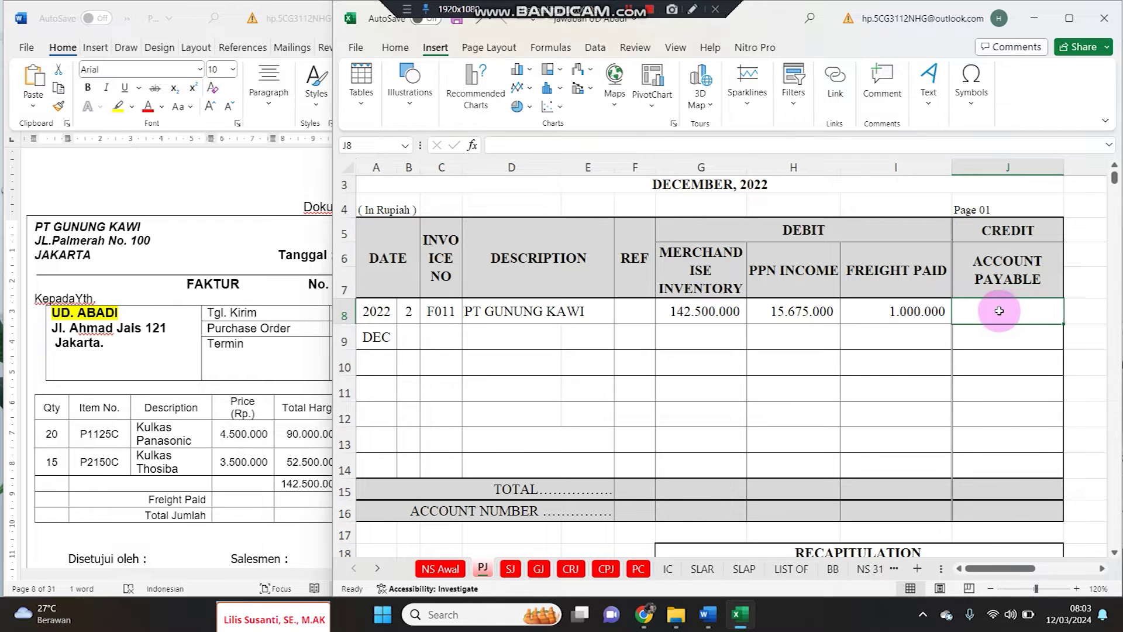
Fill PT GUNUNG KAWI's Account Payable credit with the AutoSum of the row's three debit amounts
click(397, 47)
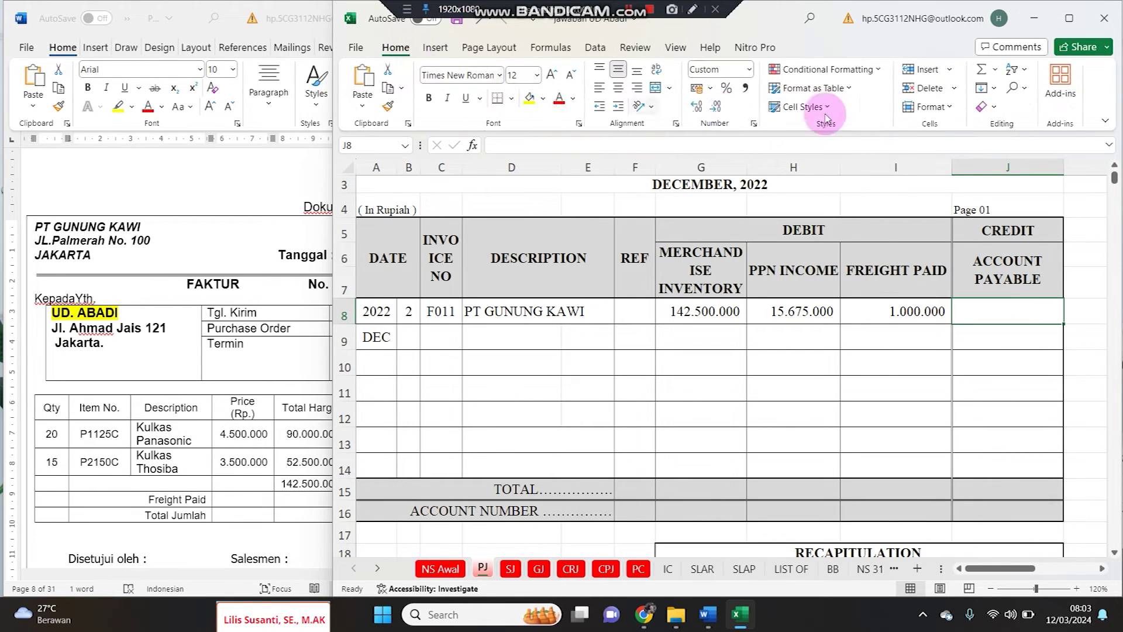
click(982, 69)
key(Return)
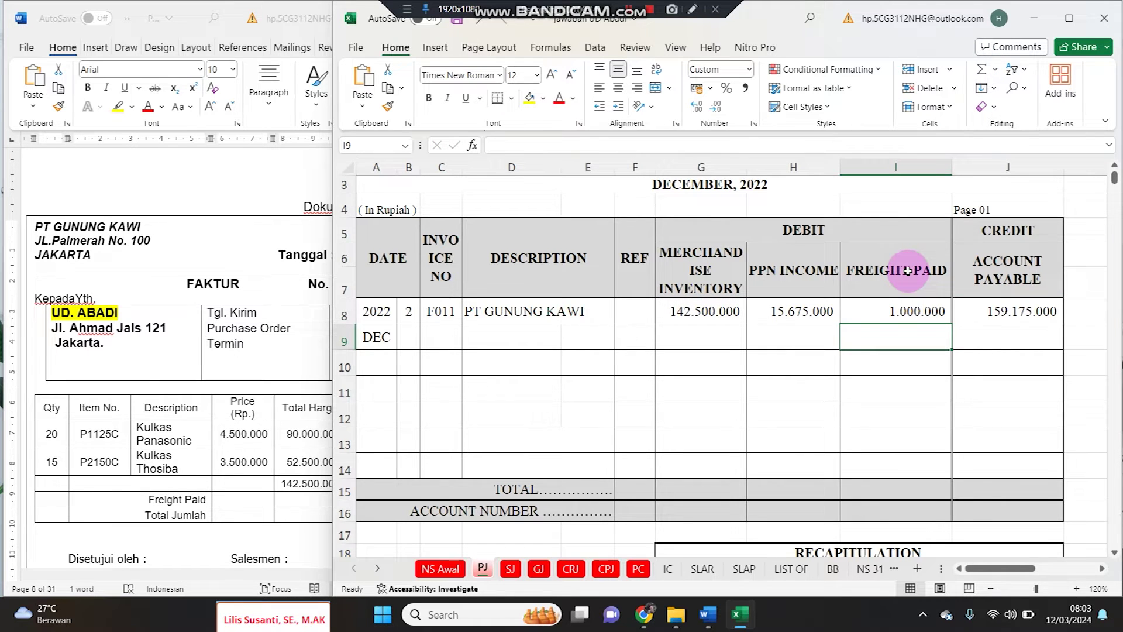
Set the Purchase Journal zoom to 130%, narrow the FREIGHT PAID column and wrap its heading text
click(1076, 589)
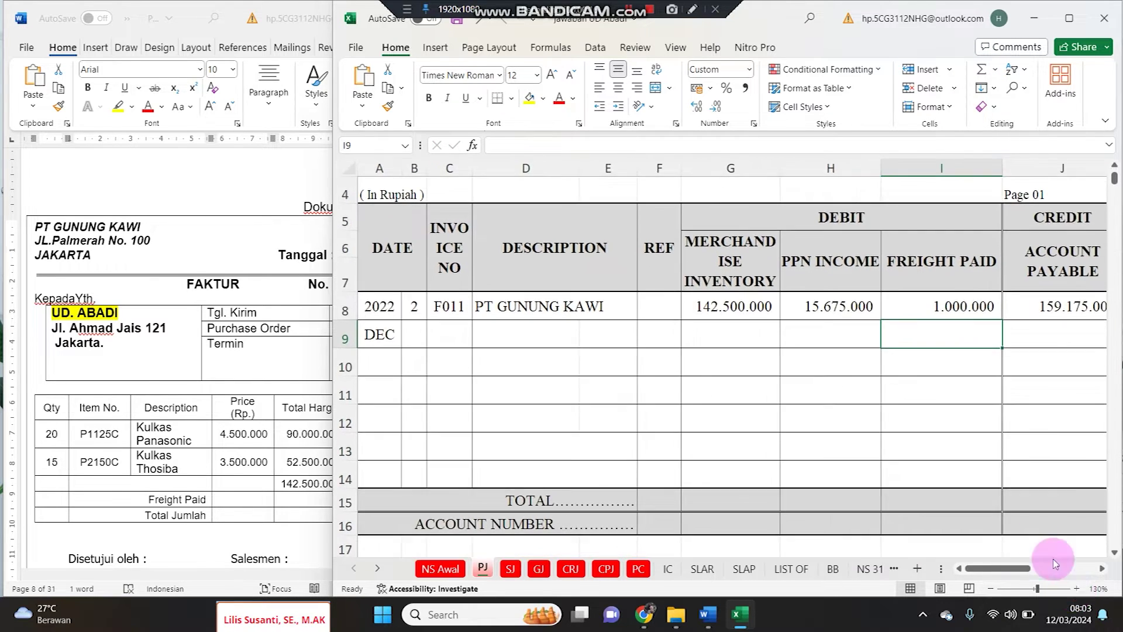
drag(1001, 167, 976, 164)
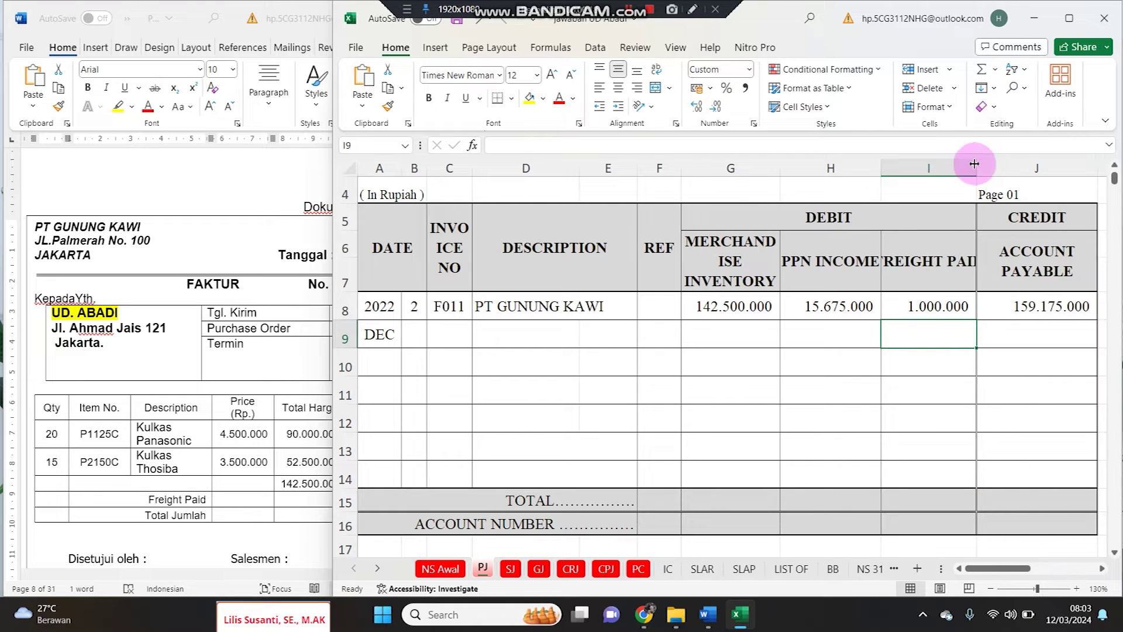
click(933, 258)
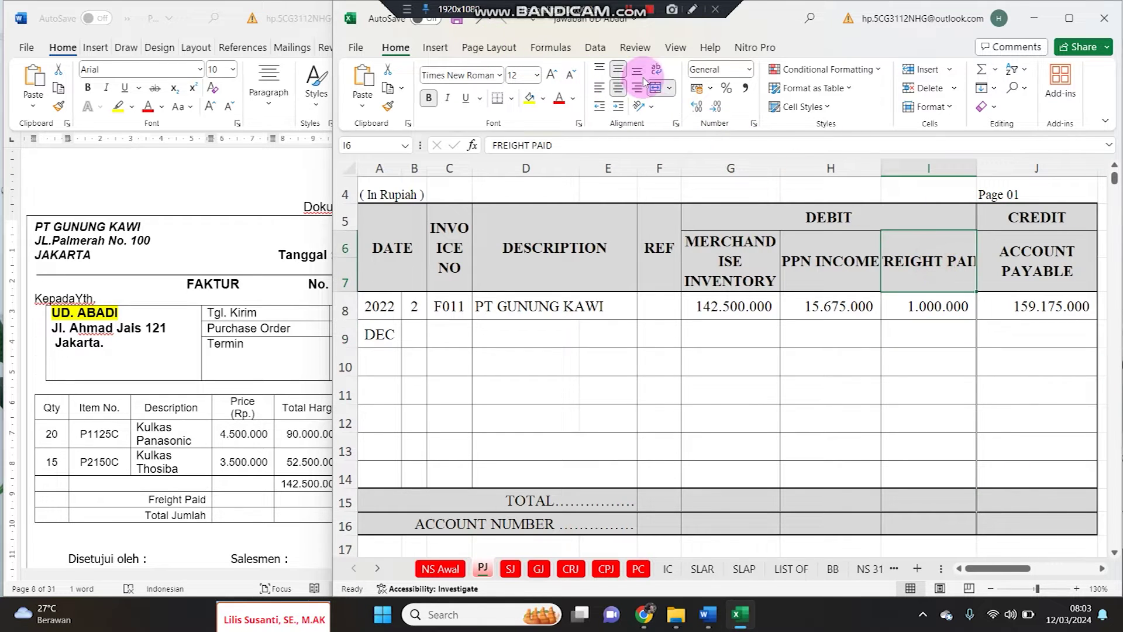
click(660, 70)
drag(976, 168, 963, 168)
Check the invoice's Total Jumlah against the Account Payable credit and fill the Merchandise Inventory column with yellow
click(213, 376)
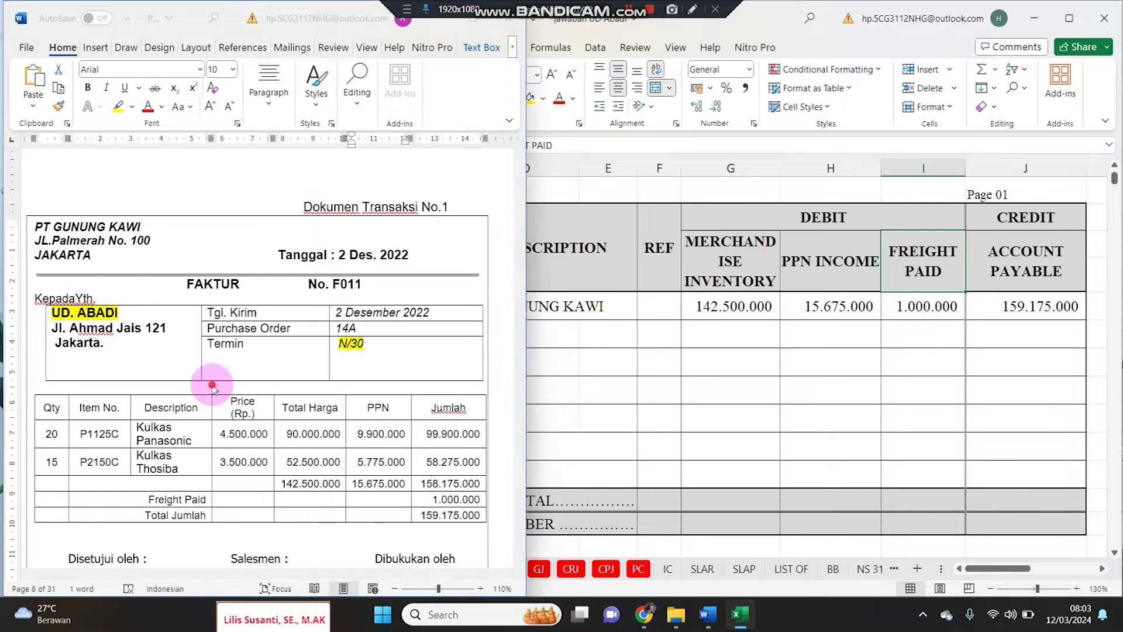
click(427, 522)
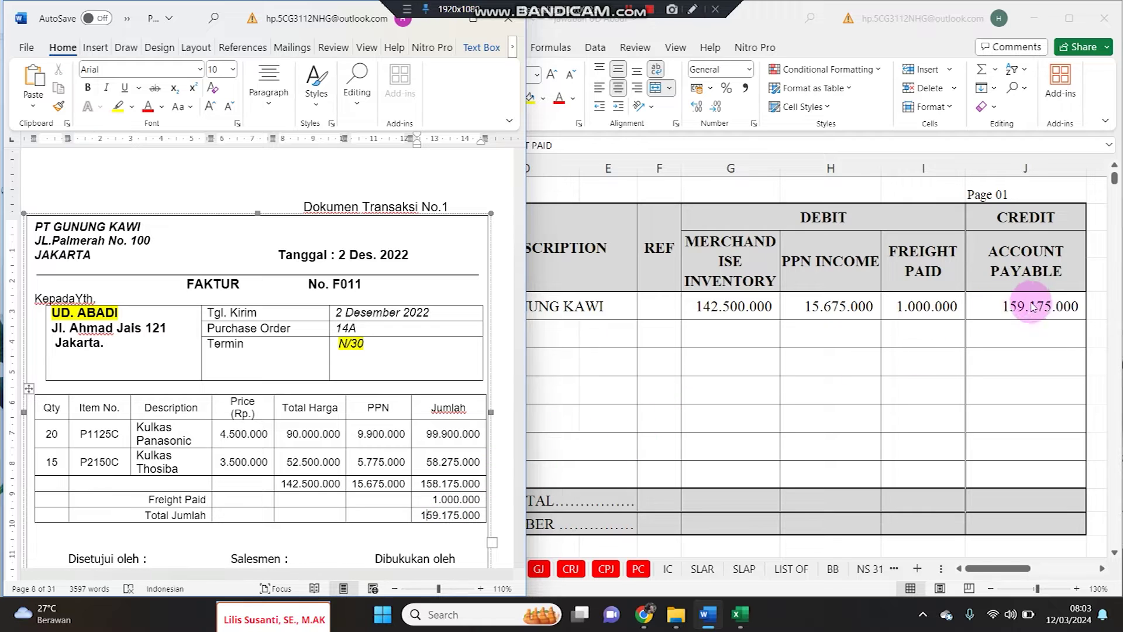
click(1006, 318)
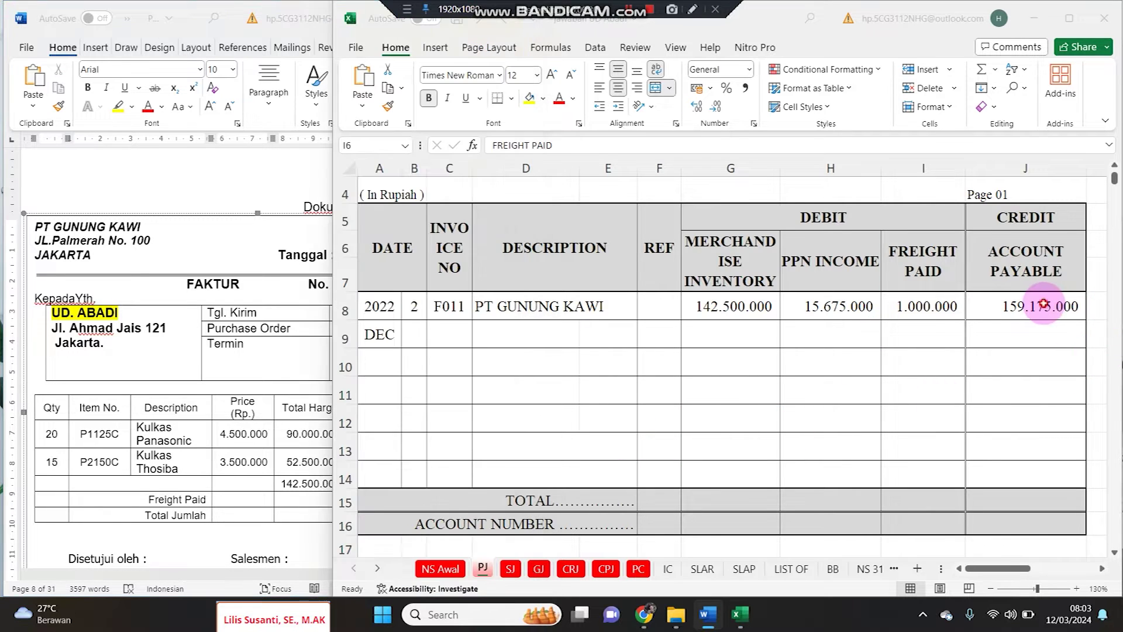
click(724, 159)
click(530, 97)
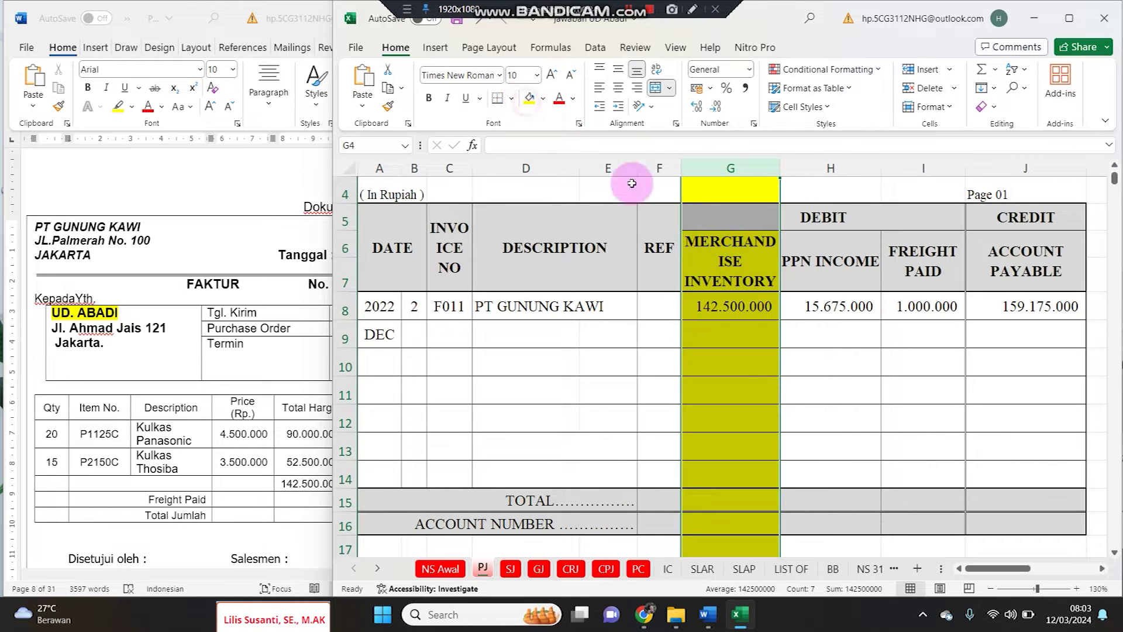
click(757, 329)
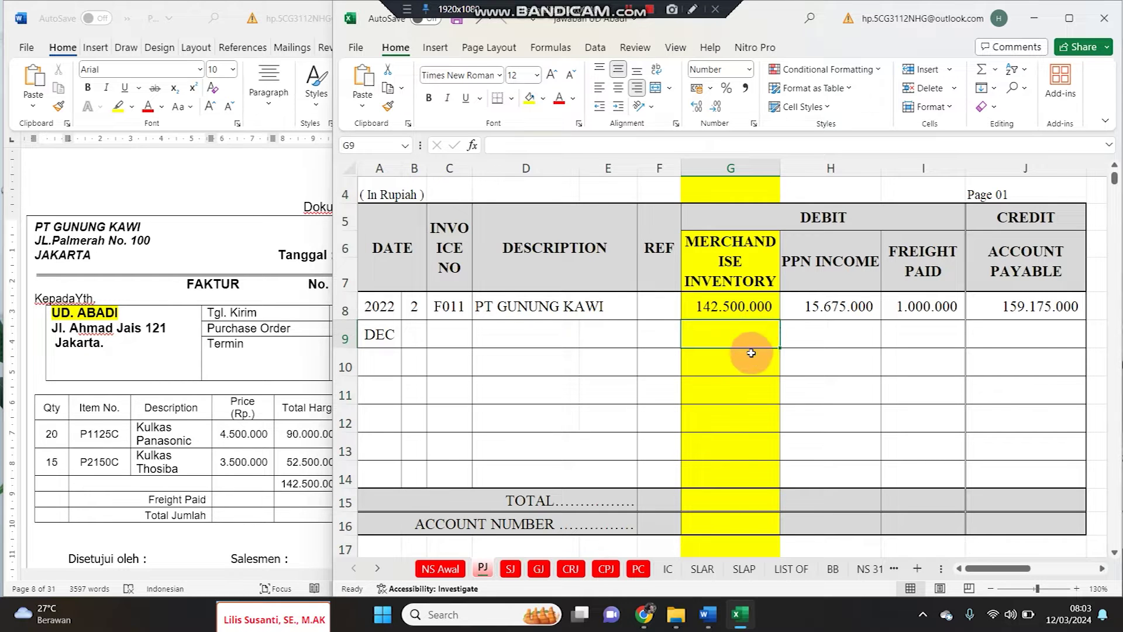
On the IC sheet, record day 2 and evidence number F011 in the DEC row of the Kulkas Panasonic inventory card
click(667, 570)
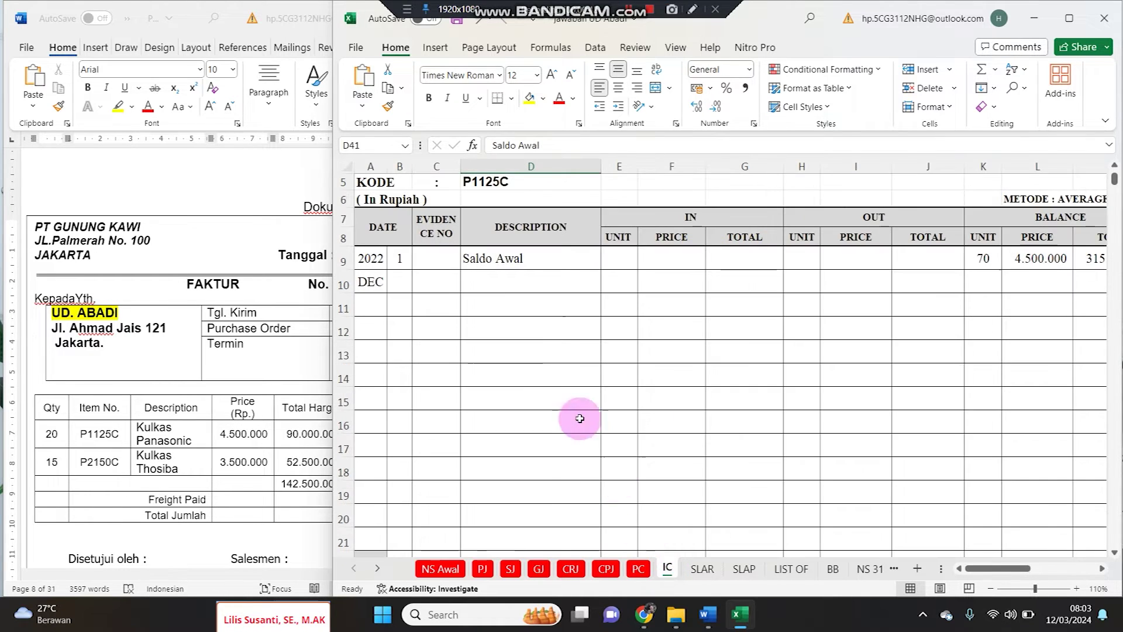
click(401, 279)
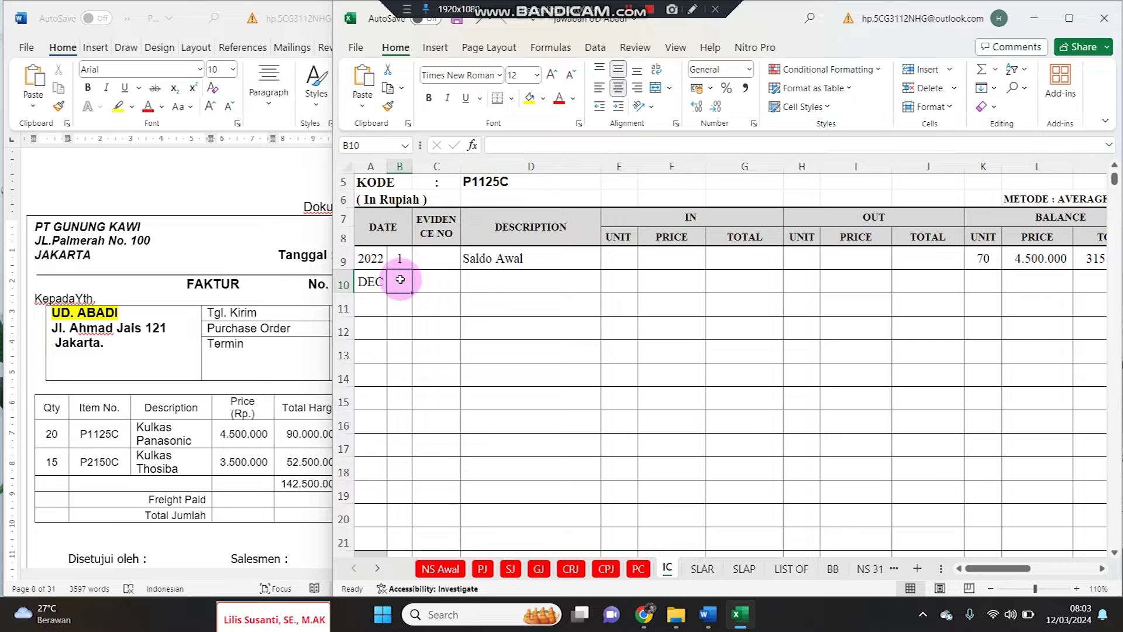
text(2)
click(320, 283)
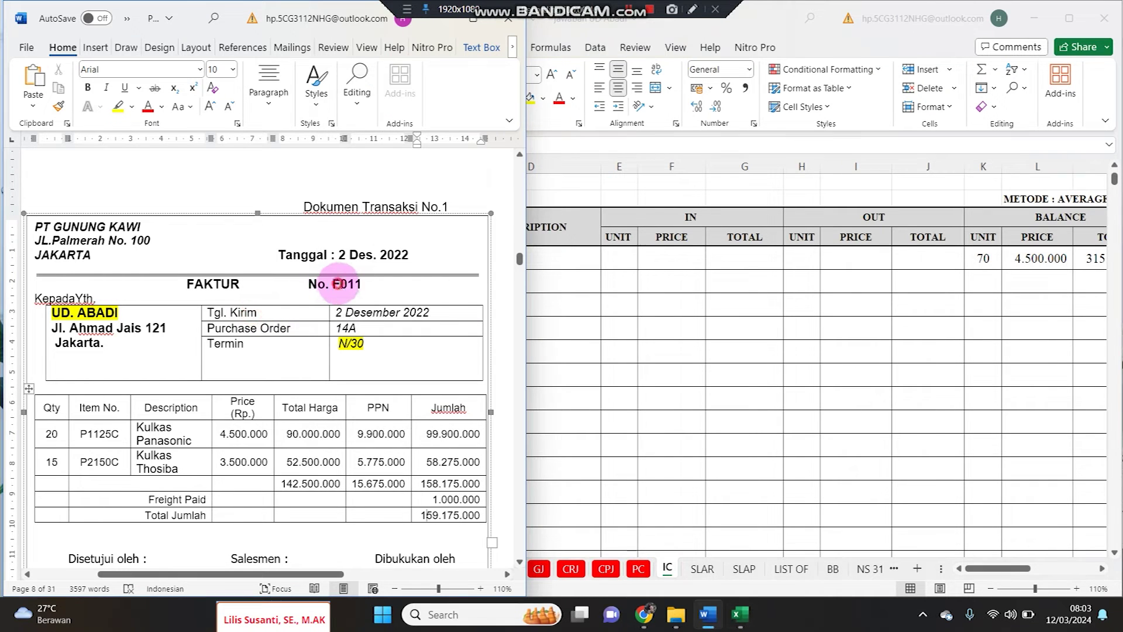
click(361, 284)
double_click(361, 284)
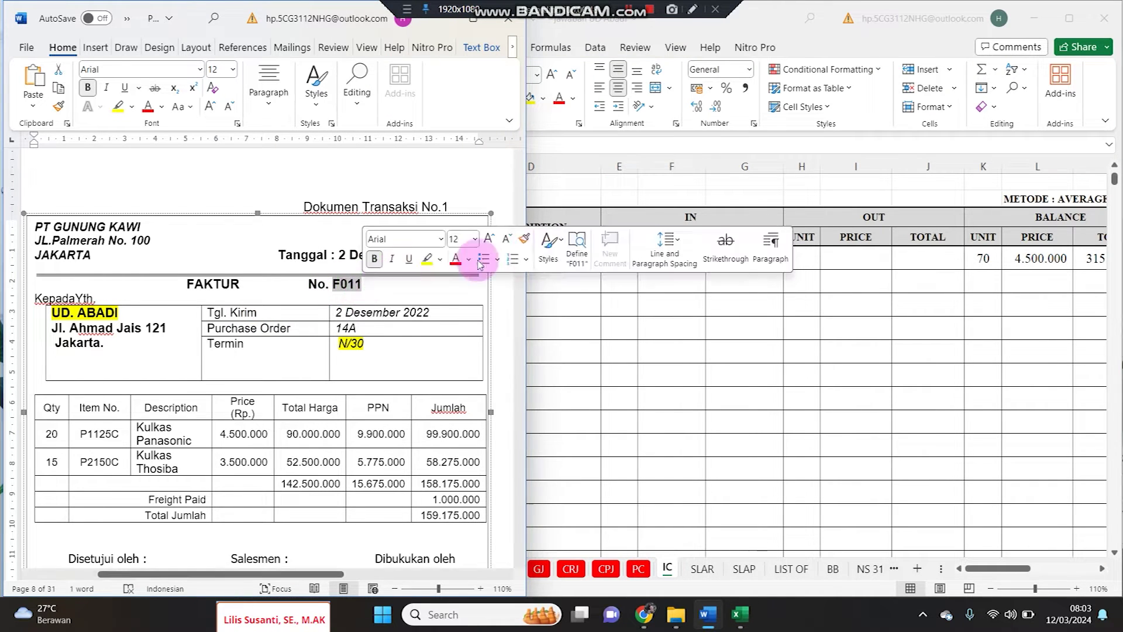
click(657, 339)
click(432, 277)
text(F011)
Describe the F011 entry on the inventory card as Pembelian and narrow the DESCRIPTION column
click(514, 283)
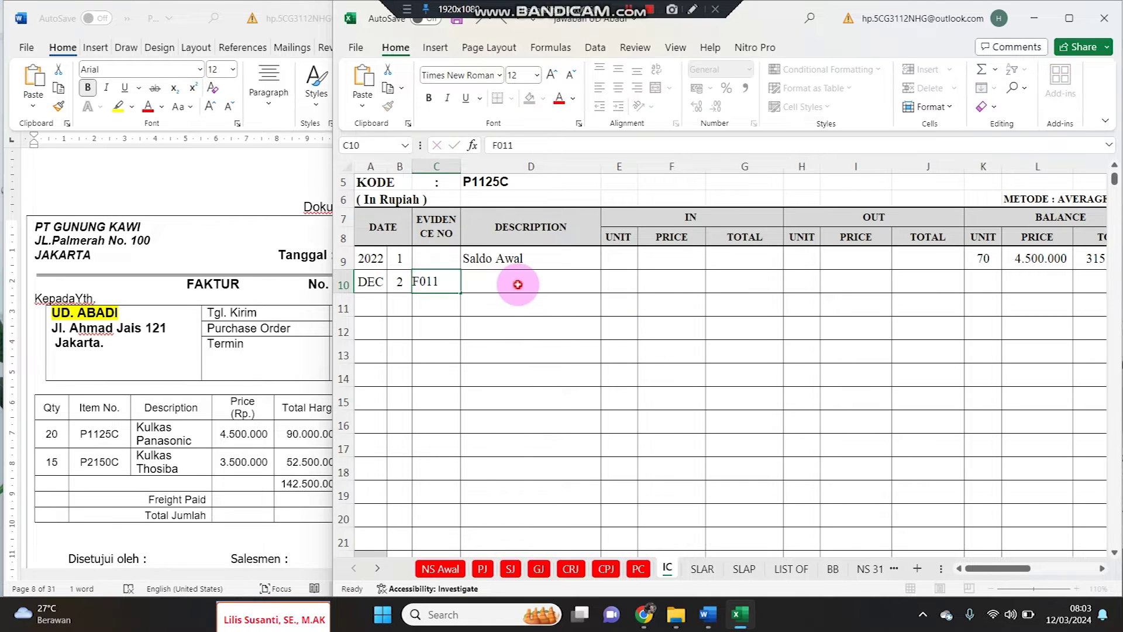
text(Pembelian)
key(Tab)
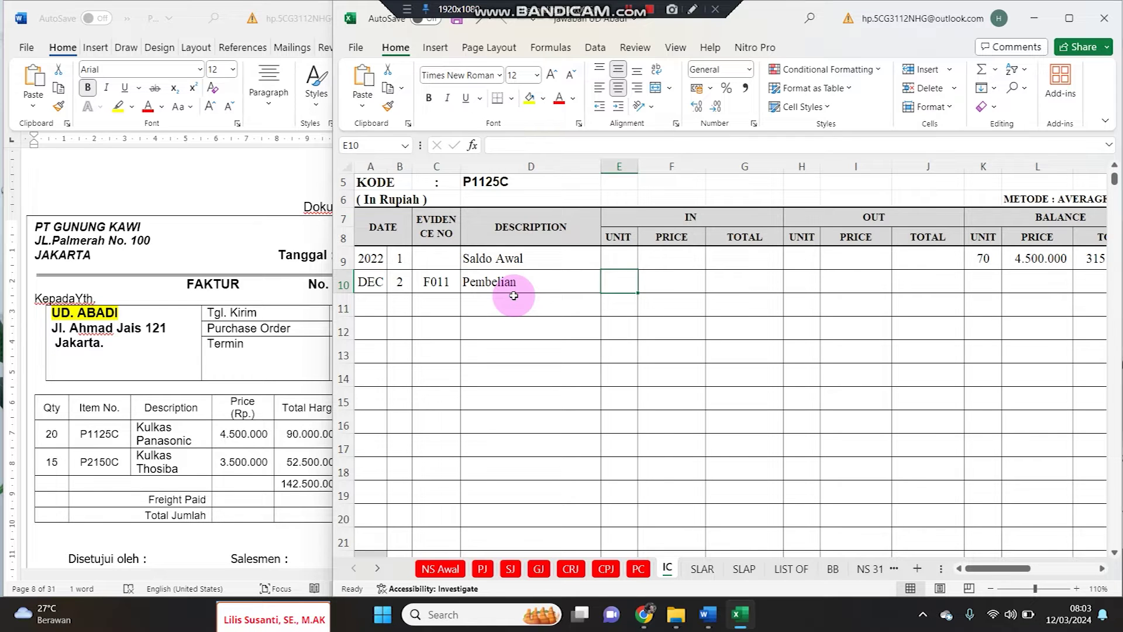
drag(600, 166, 550, 161)
Enter the invoice's 20 Kulkas Panasonic units at a price of 4.500.000 in the IN section of the F011 row
click(51, 433)
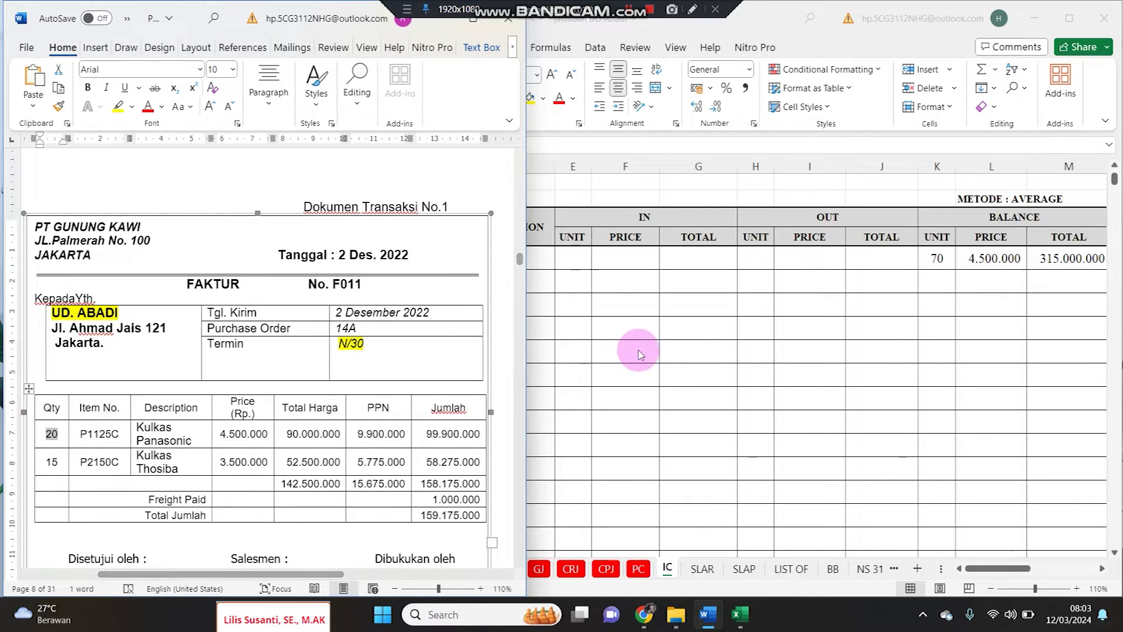
click(583, 351)
scroll(527, 351, up, 2)
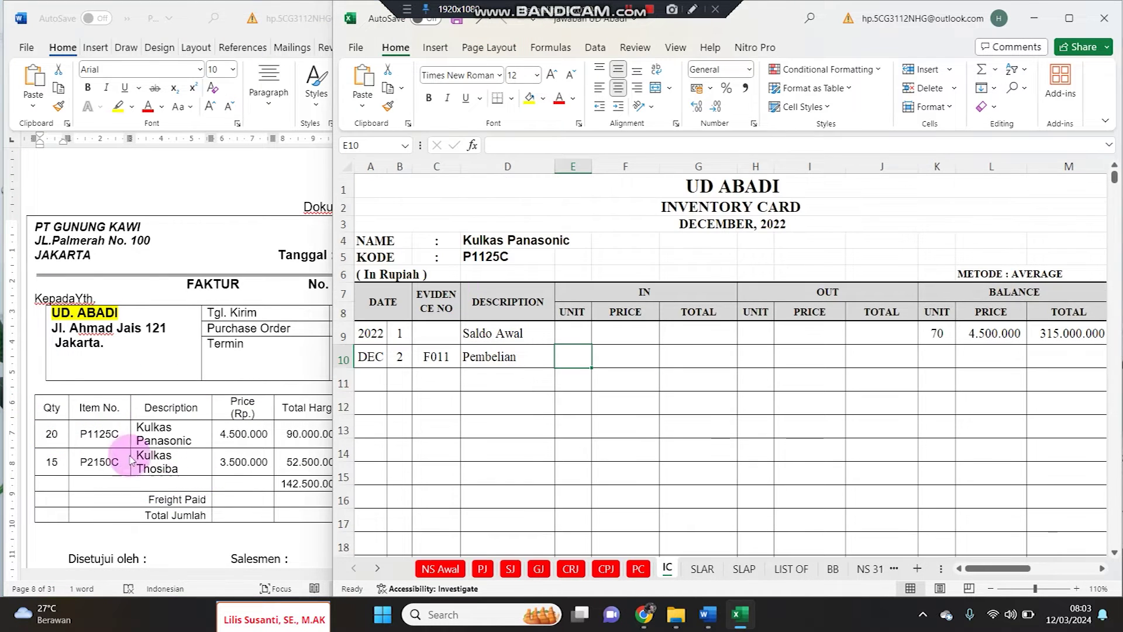
text(20)
key(Tab)
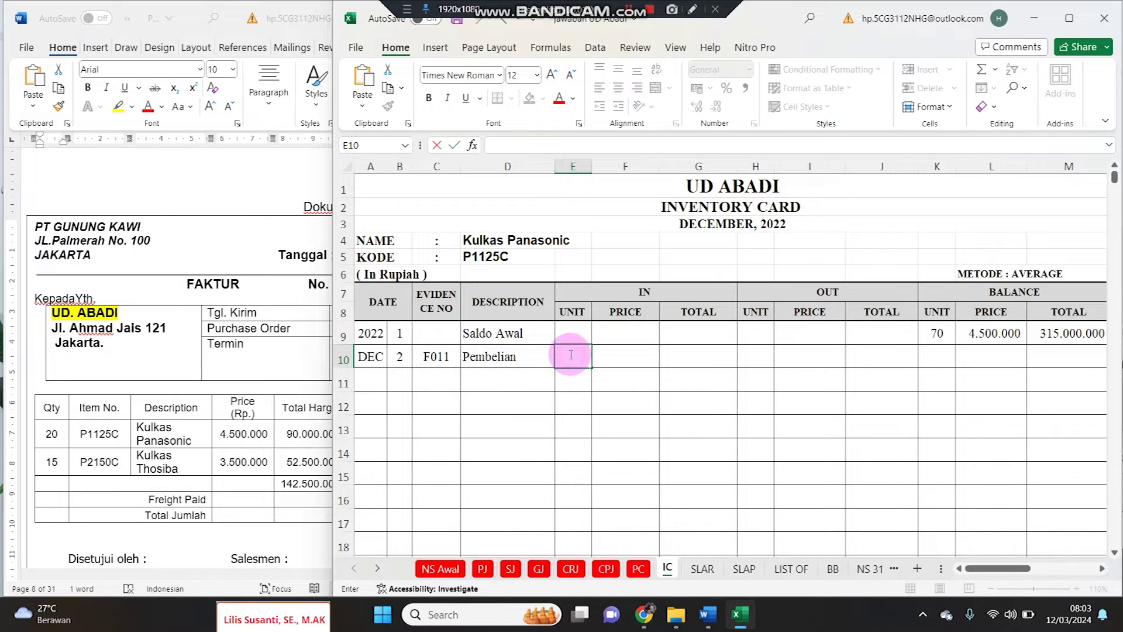
click(240, 434)
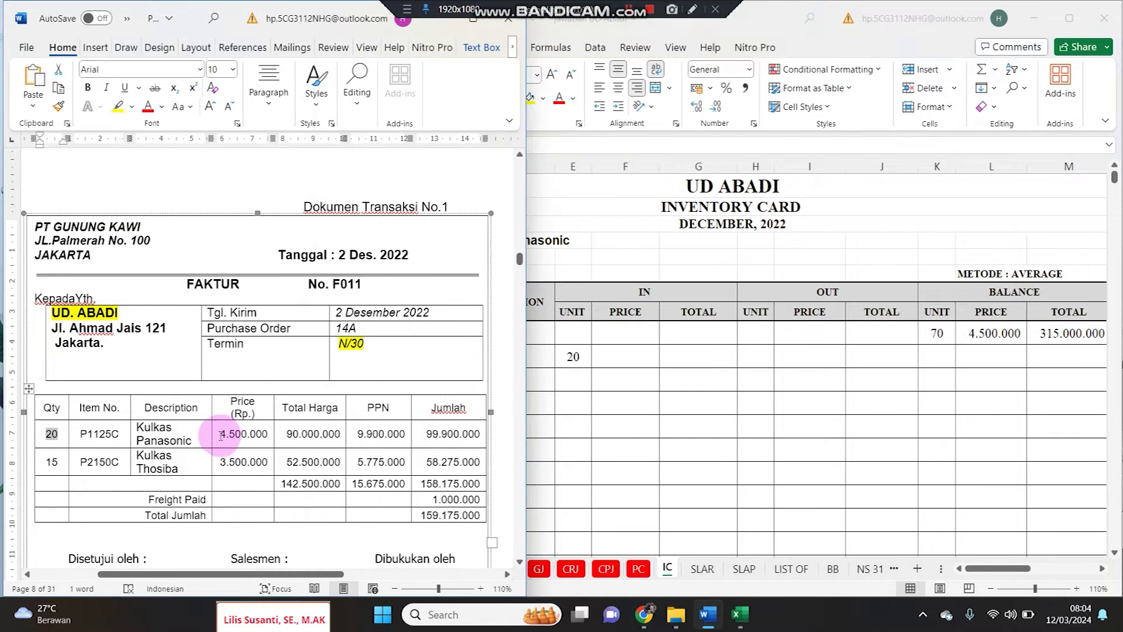
drag(220, 434, 254, 436)
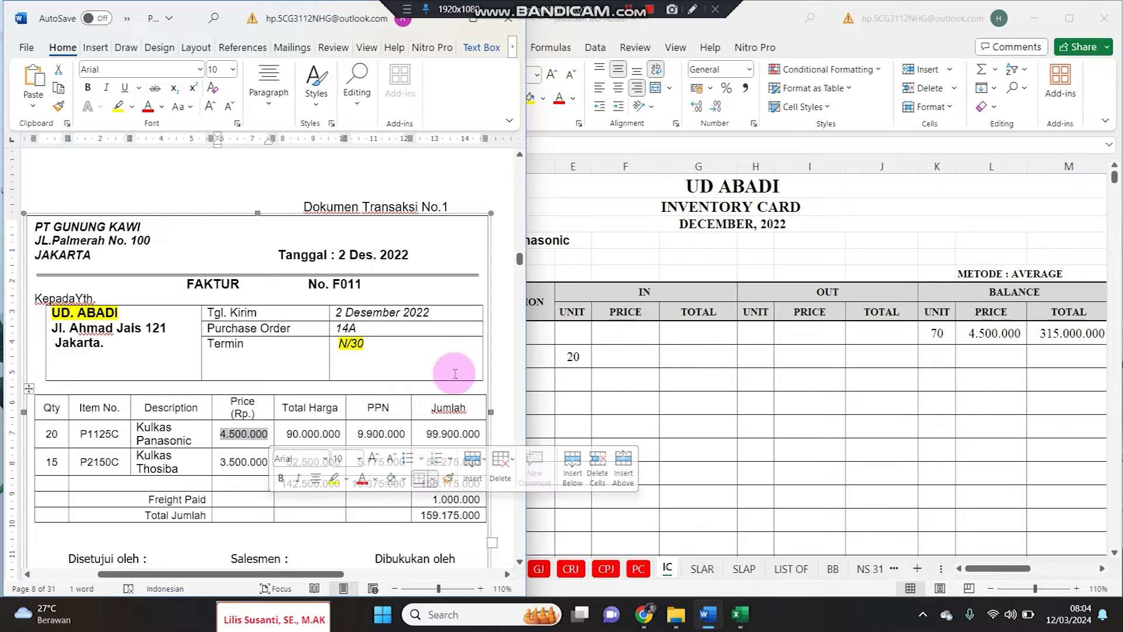
click(626, 354)
text(4500000)
Calculate the IN total of the F011 purchase as unit times price with =E10*F10
click(691, 354)
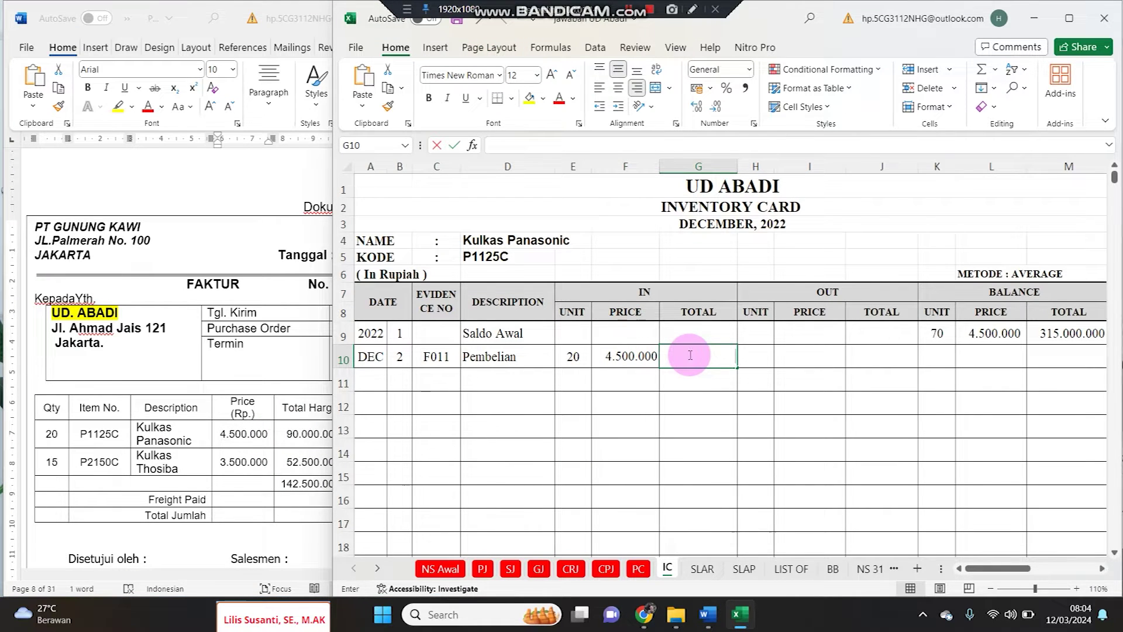
text(=)
key(Left)
key(Left)
text(*)
key(Left)
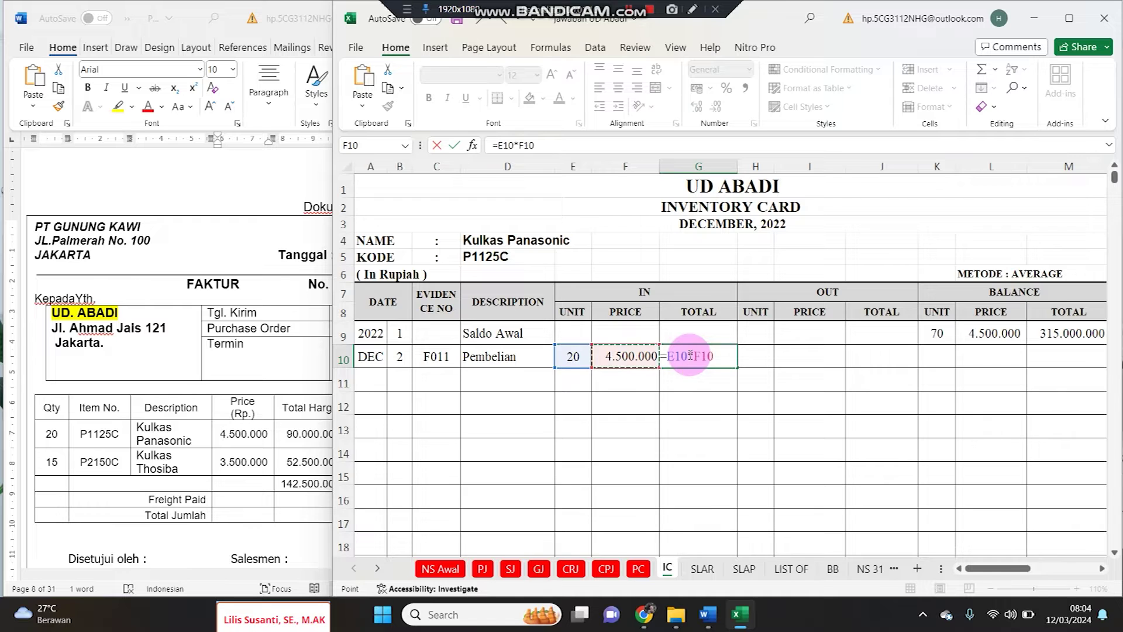
key(Return)
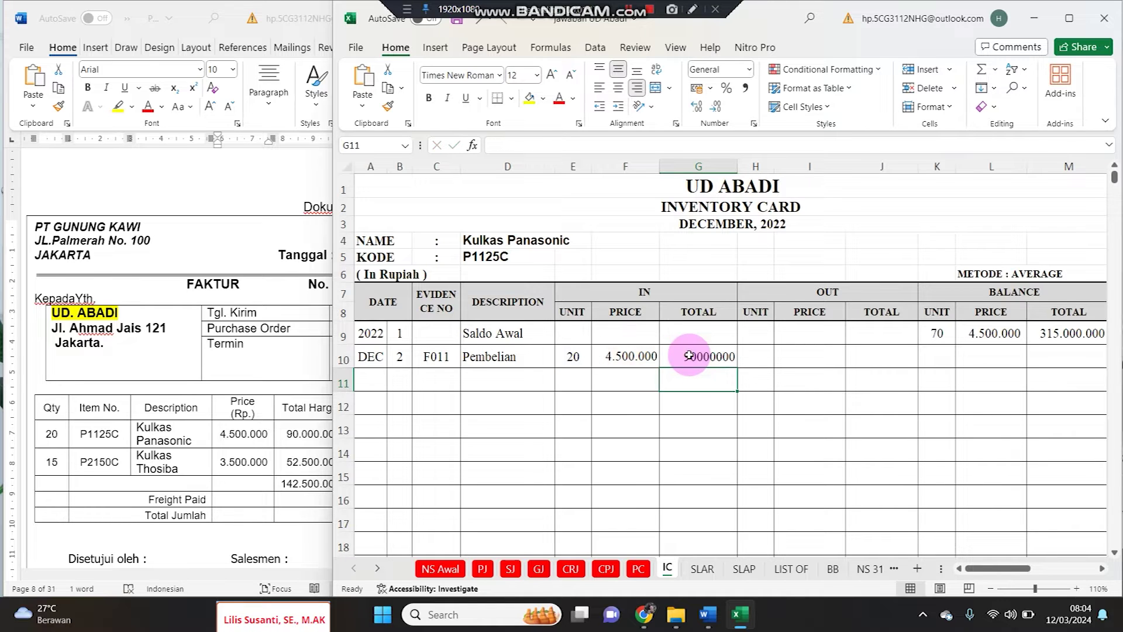
Check the IN total against the invoice's Total Harga and format that column with thousands separators and no decimals
click(299, 432)
click(876, 367)
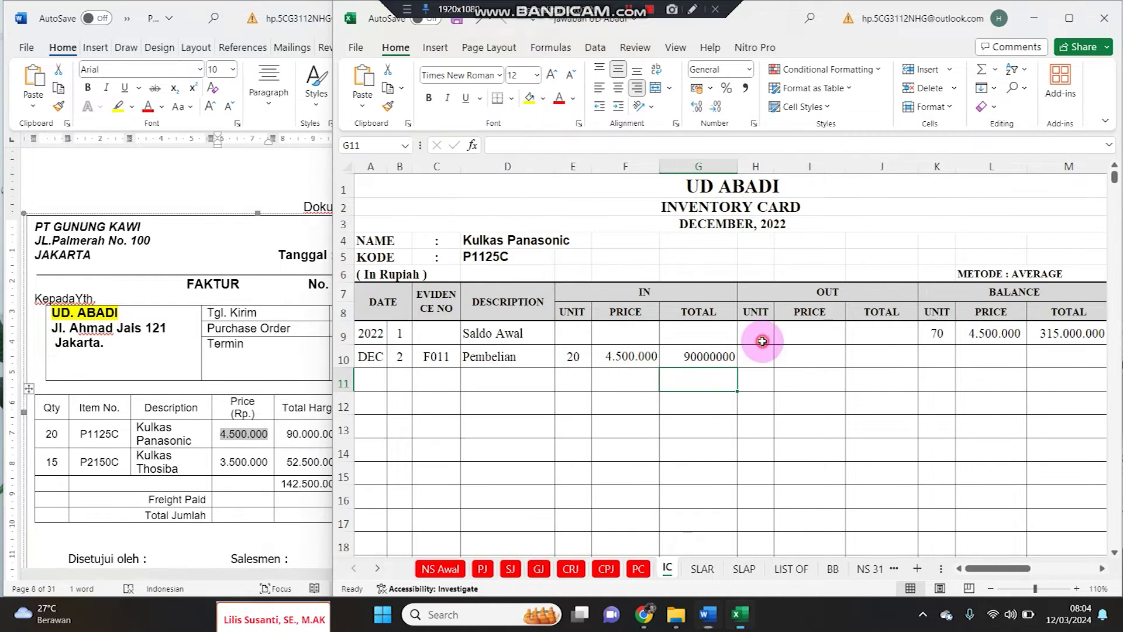
click(698, 166)
click(746, 88)
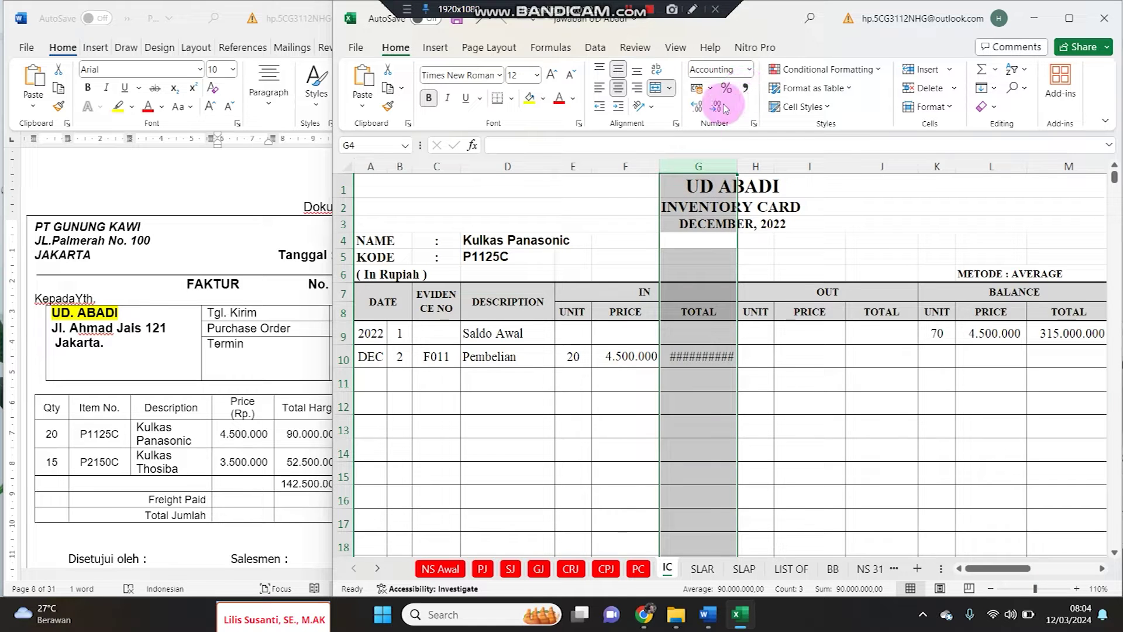
click(727, 381)
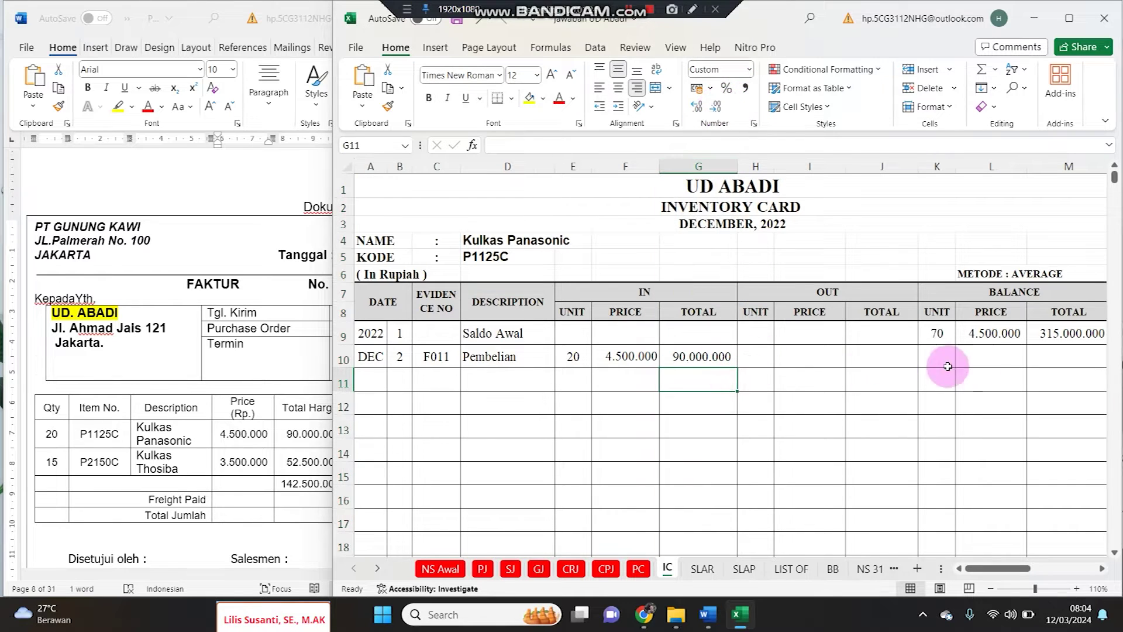
Calculate the balance units after the F011 purchase by adding the purchased units to the Saldo Awal units
click(924, 352)
text(=)
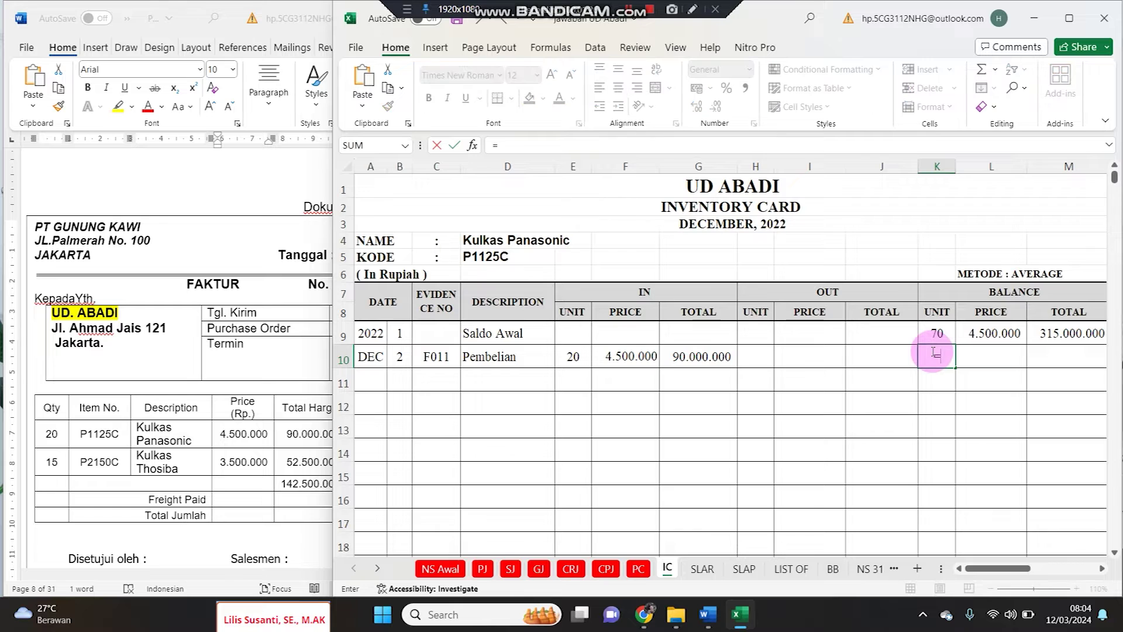
key(Left)
key(Left)
key(Left)
key(Left)
key(Left)
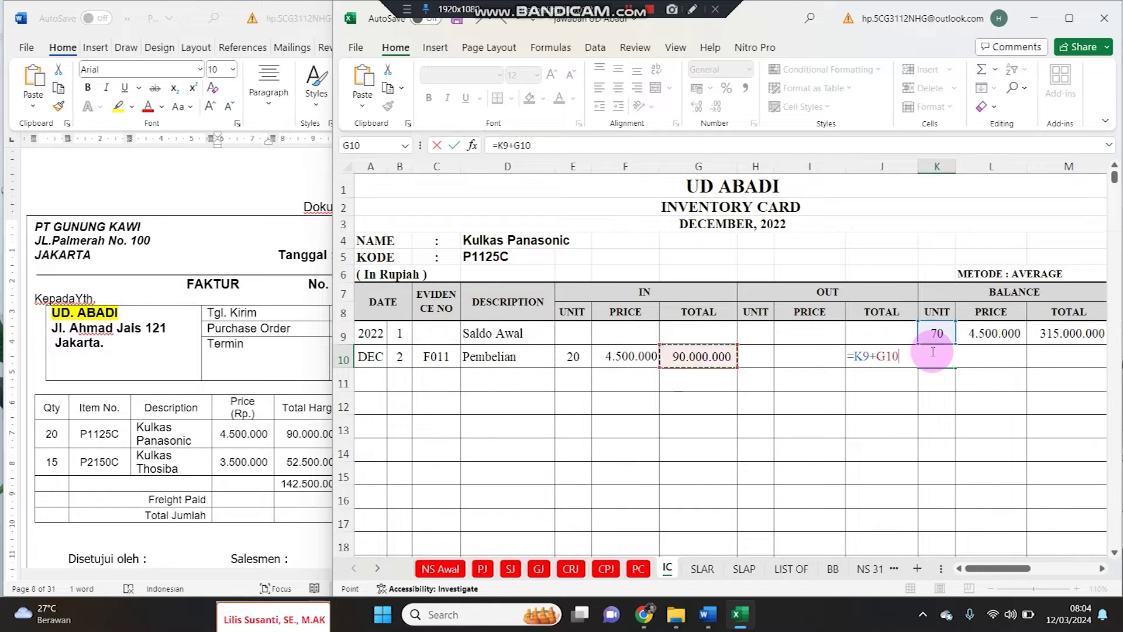
key(Return)
Finish the balance units formula for the F011 purchase and calculate its balance total as Saldo Awal total plus IN total with =M9+G10
key(Right)
key(Right)
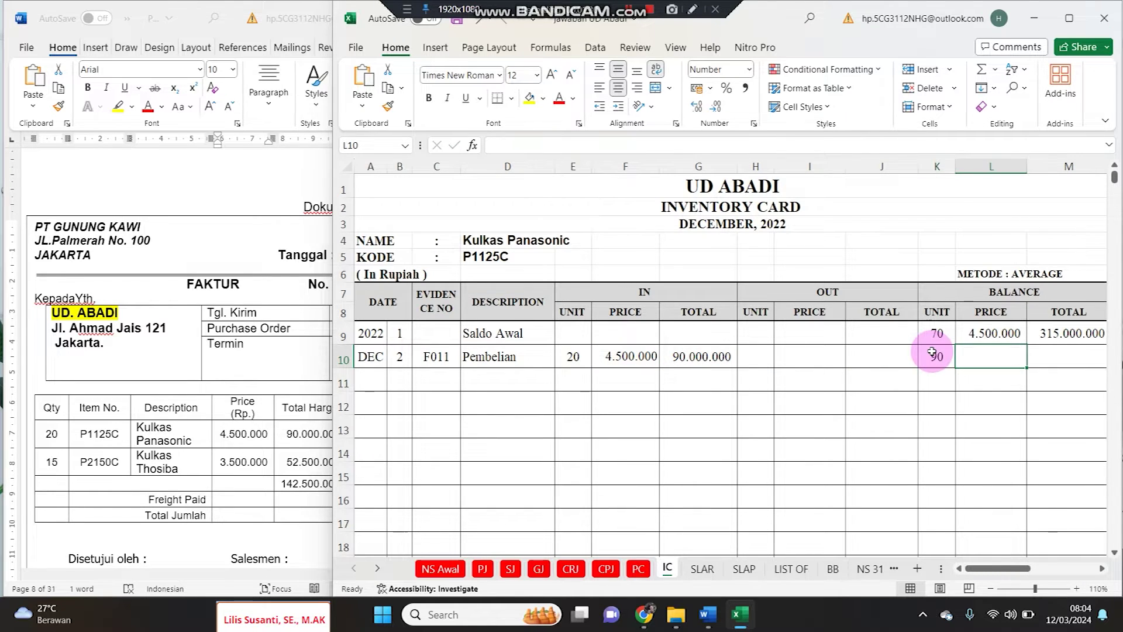
text(=)
key(Up)
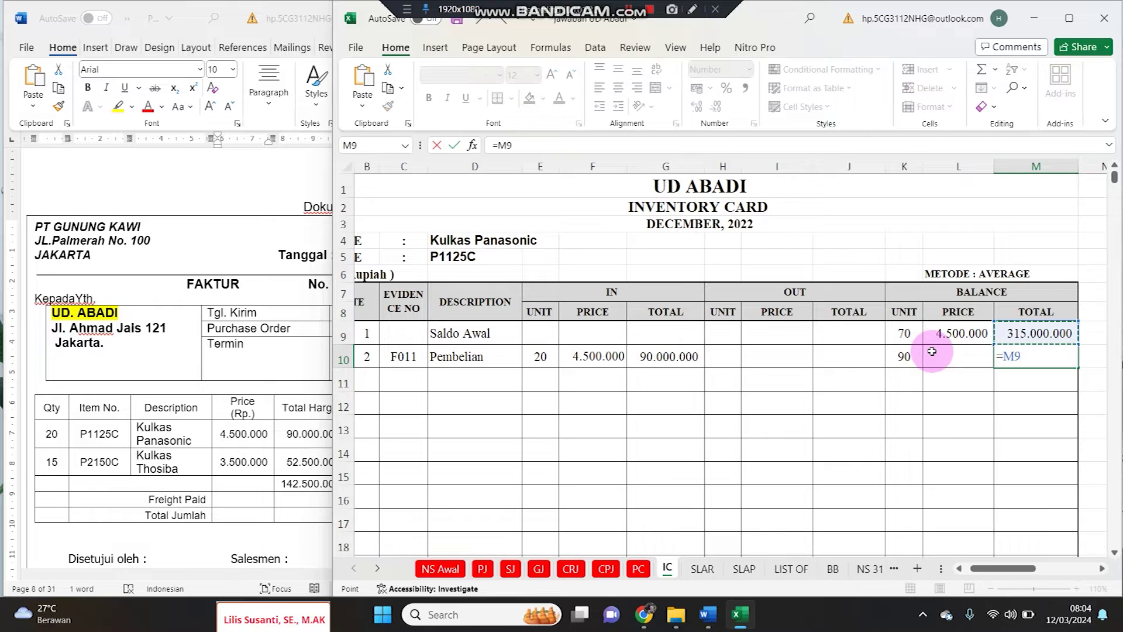
text(+)
key(Left)
key(Left)
key(Left)
key(Left)
key(Left)
key(Left)
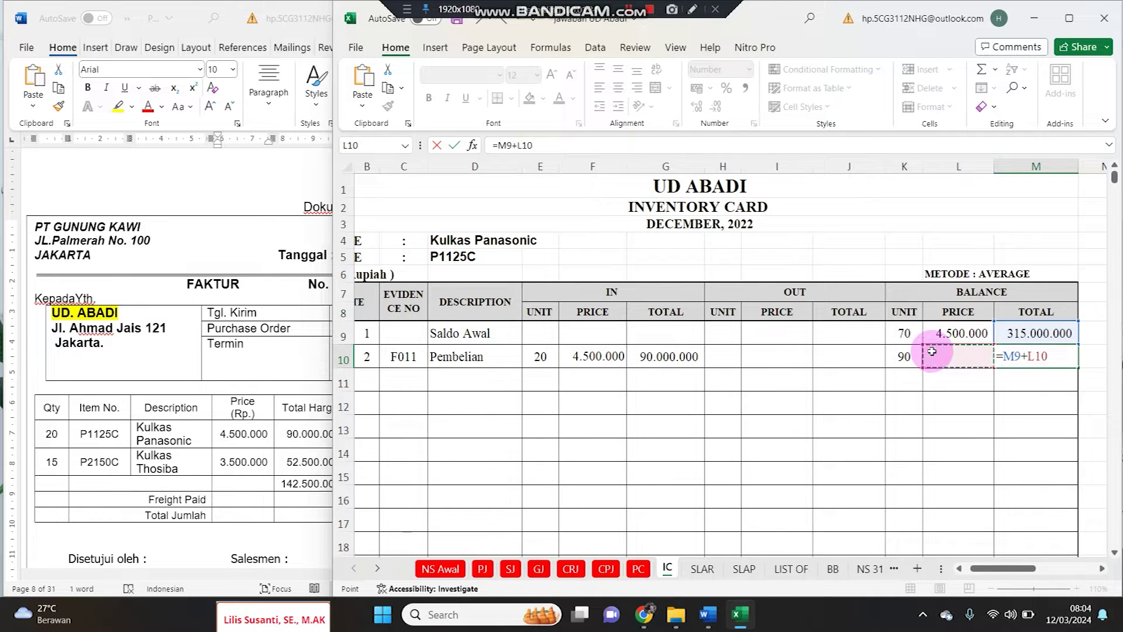
key(Return)
Calculate the average balance price of the F011 purchase as balance total divided by balance units with =M10/K10
click(932, 351)
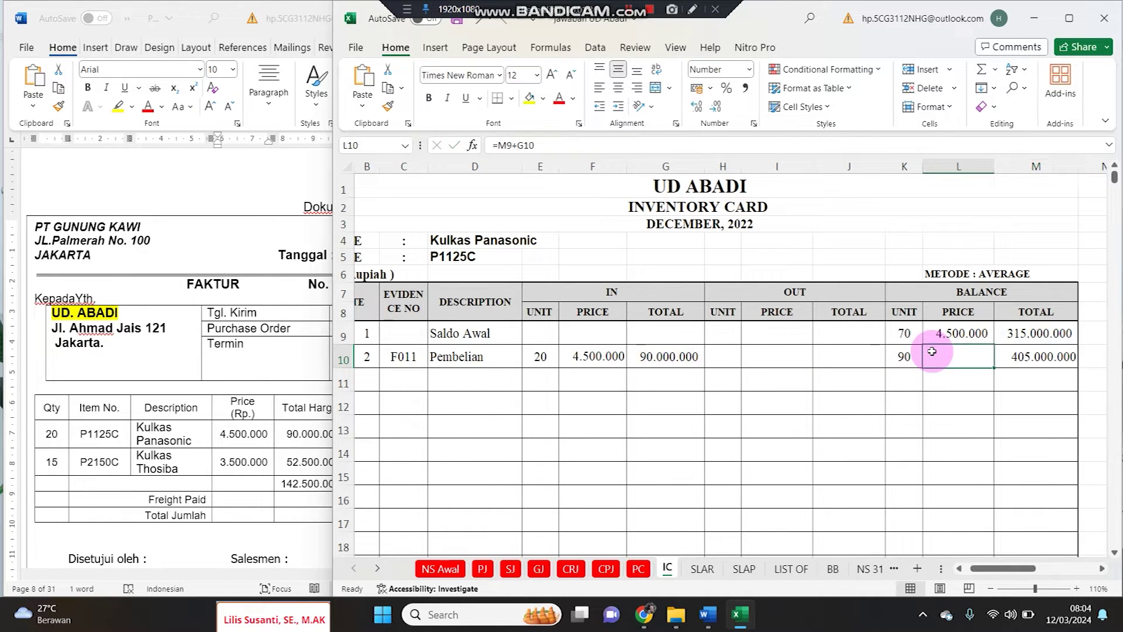
text(=)
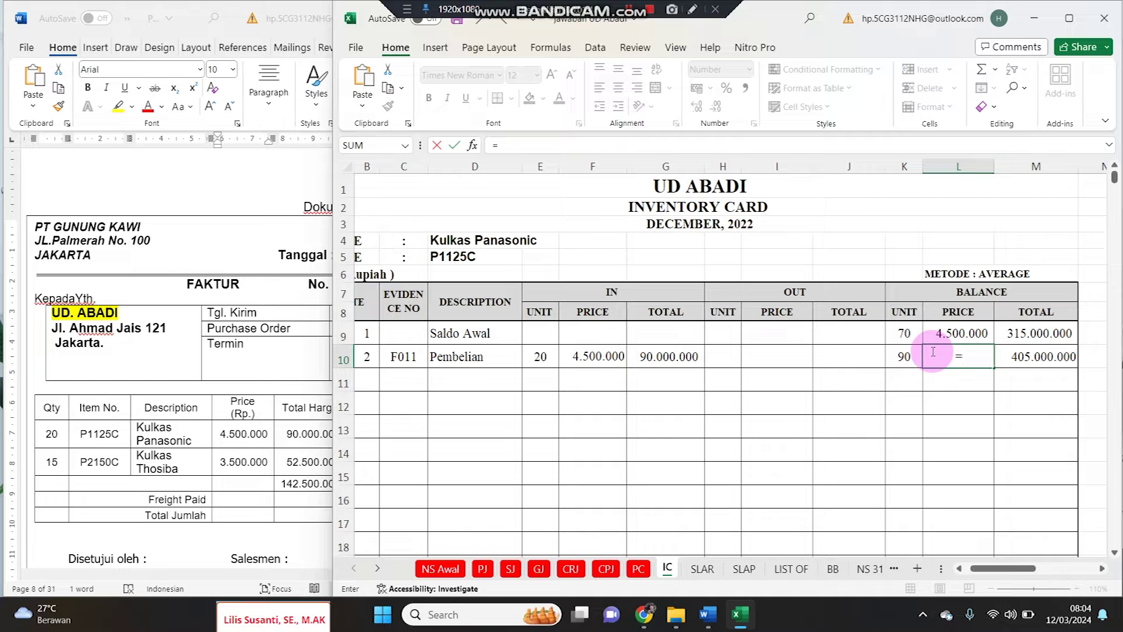
key(Right)
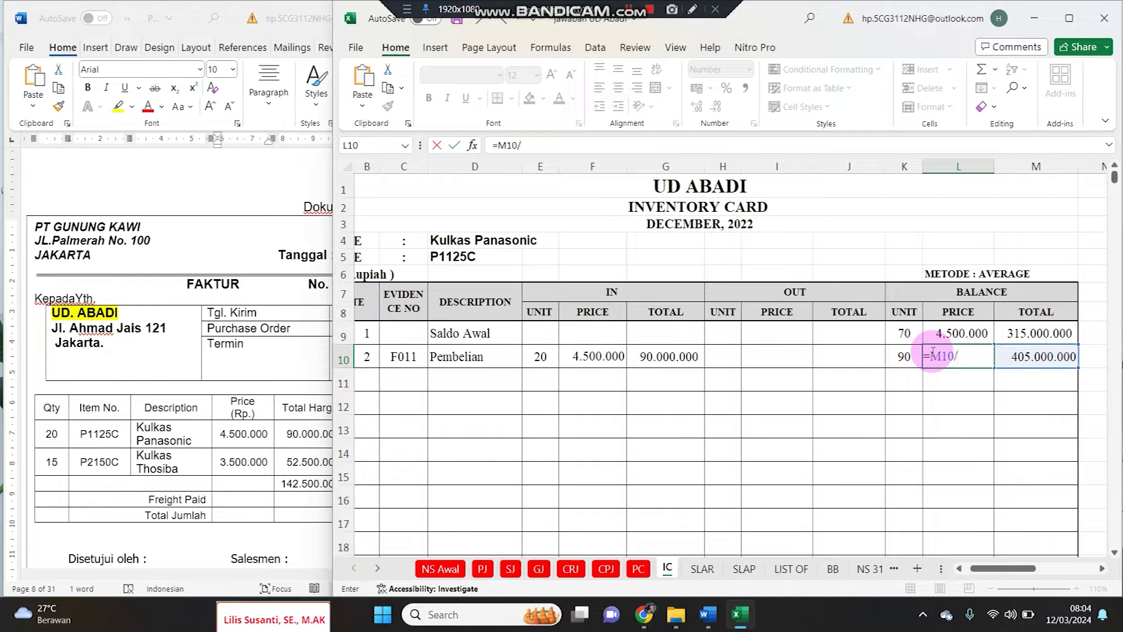
key(Return)
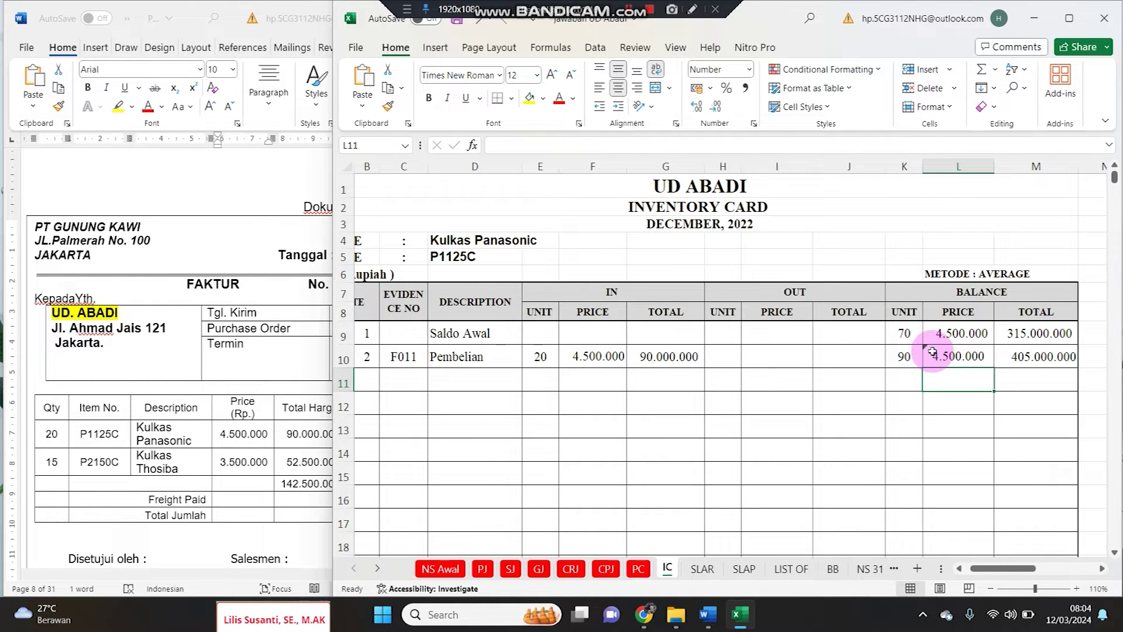
click(944, 362)
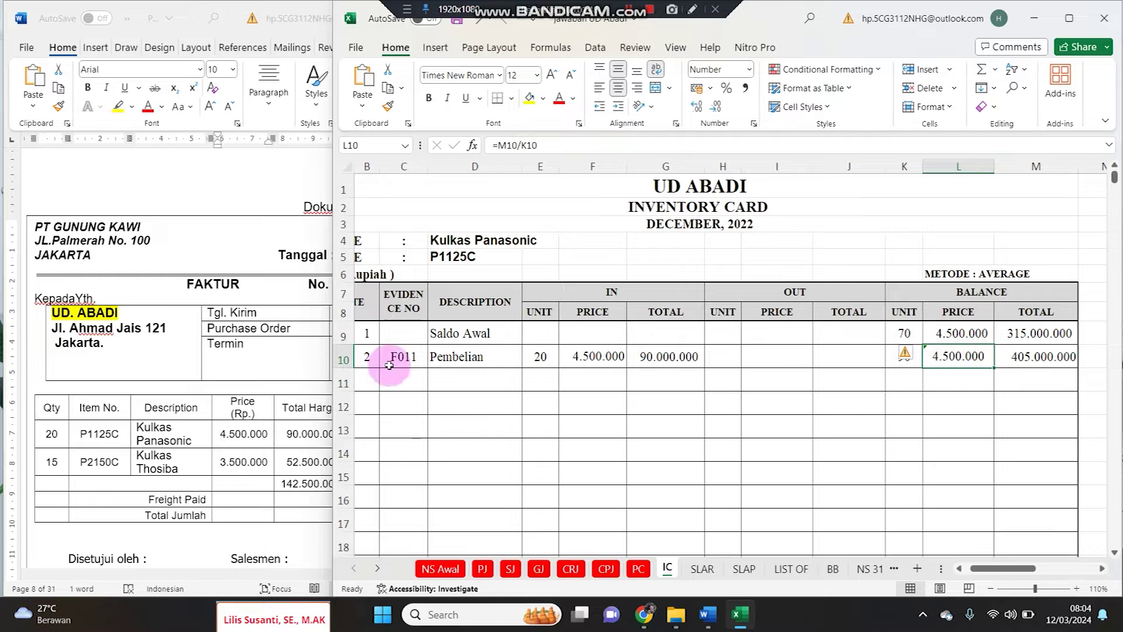
Copy the whole F011 purchase row from the Kulkas Panasonic card to the row below Saldo Awal on the Kulkas Toshiba card
click(344, 359)
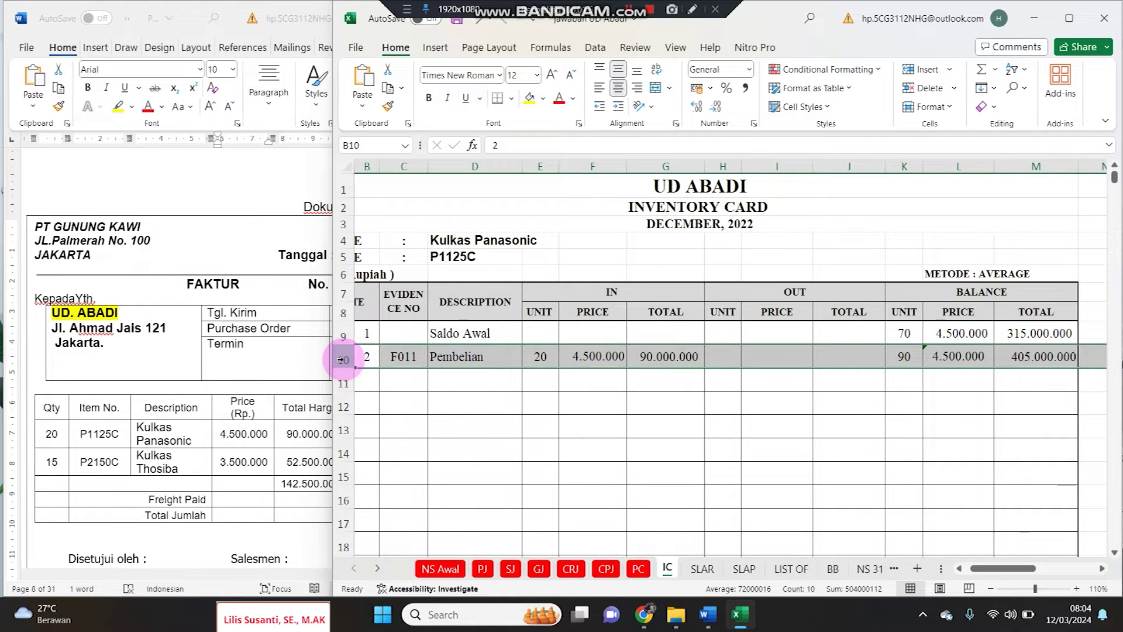
scroll(388, 415, down, 7)
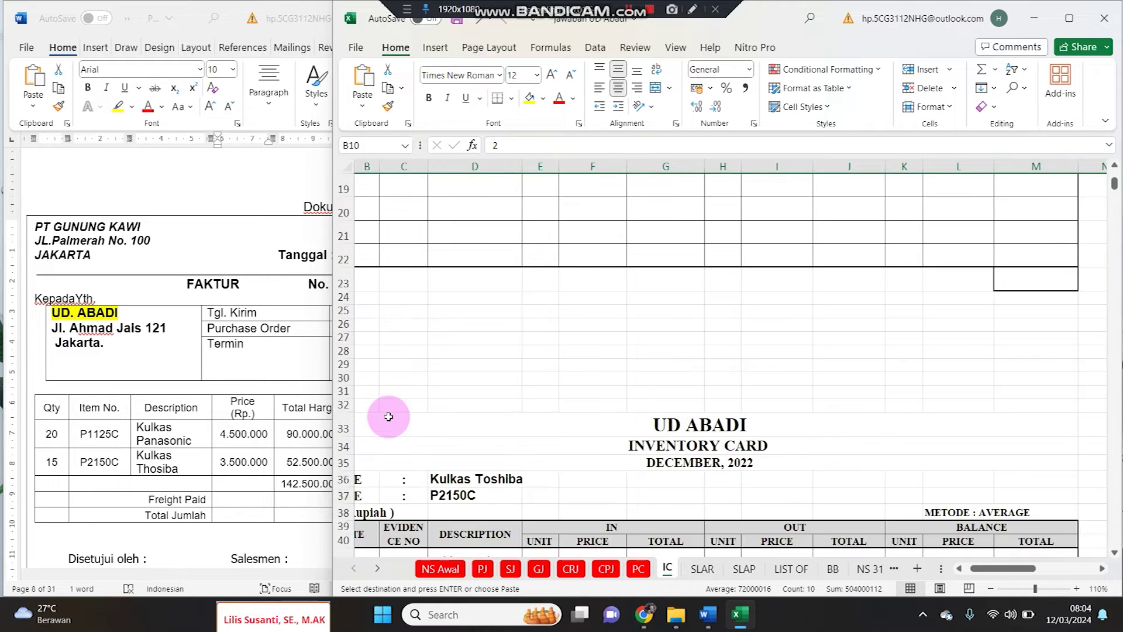
scroll(380, 436, down, 1)
drag(369, 454, 339, 459)
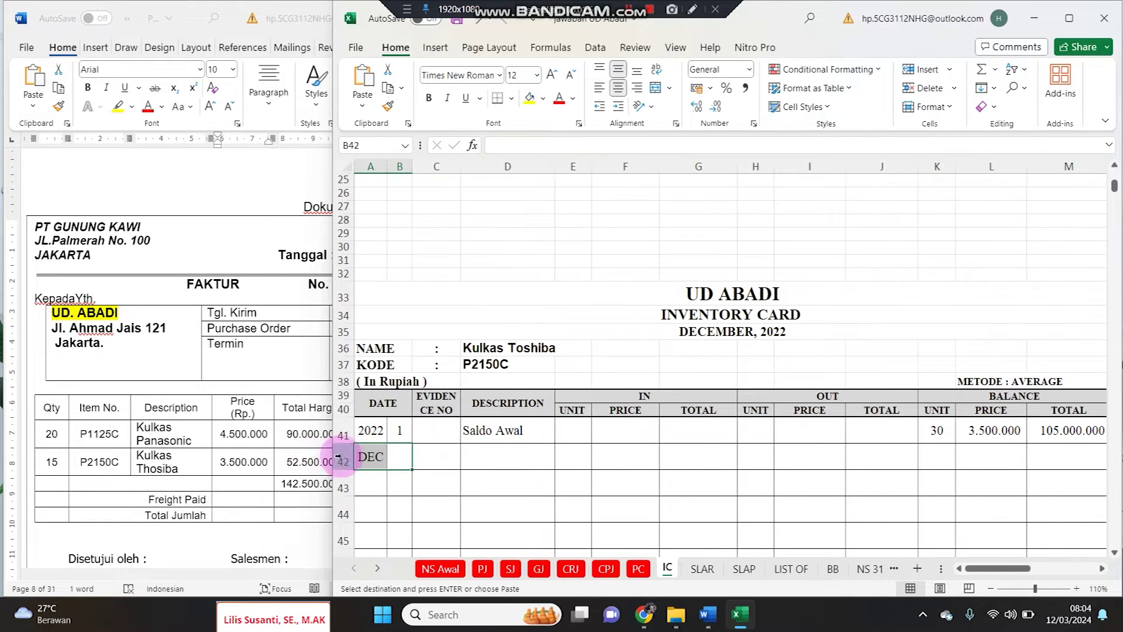
click(342, 458)
text(DEC	2	F011	Pembelian	20	4.500.000	90.000.000				50	3.900.000	195.000.000)
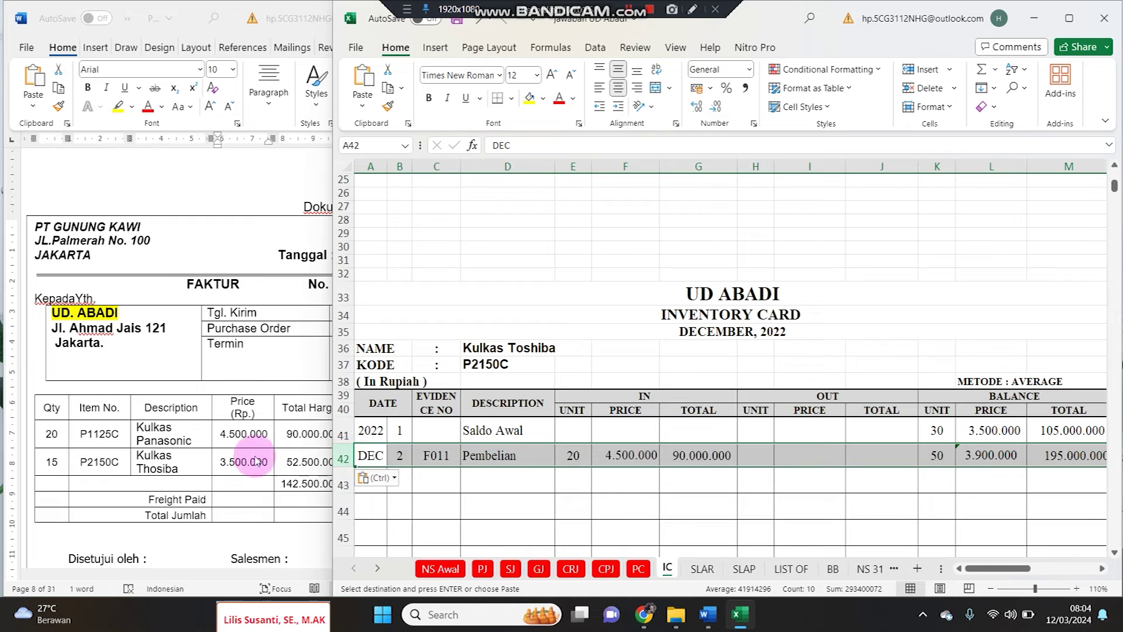
Change the IN section of the Kulkas Toshiba purchase row to 15 units at a price of 3.500.000
click(573, 454)
text(15)
click(615, 454)
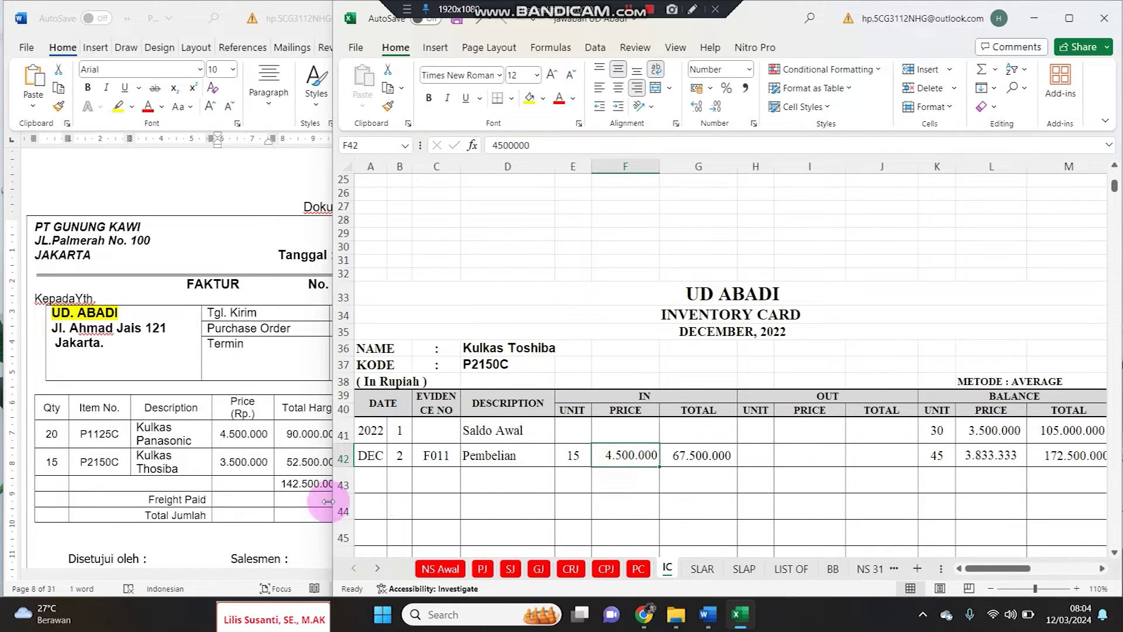
text(3.500.000)
click(723, 456)
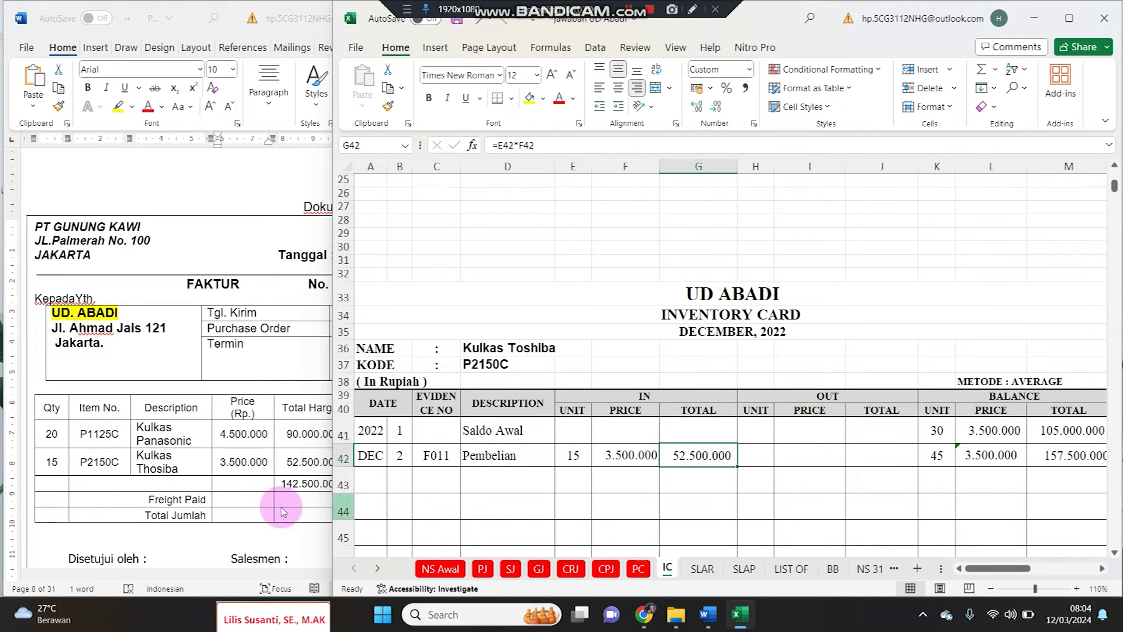
Check the Kulkas Toshiba IN total against the invoice's Total Harga, and review the purchase row's balance total and average price
click(250, 457)
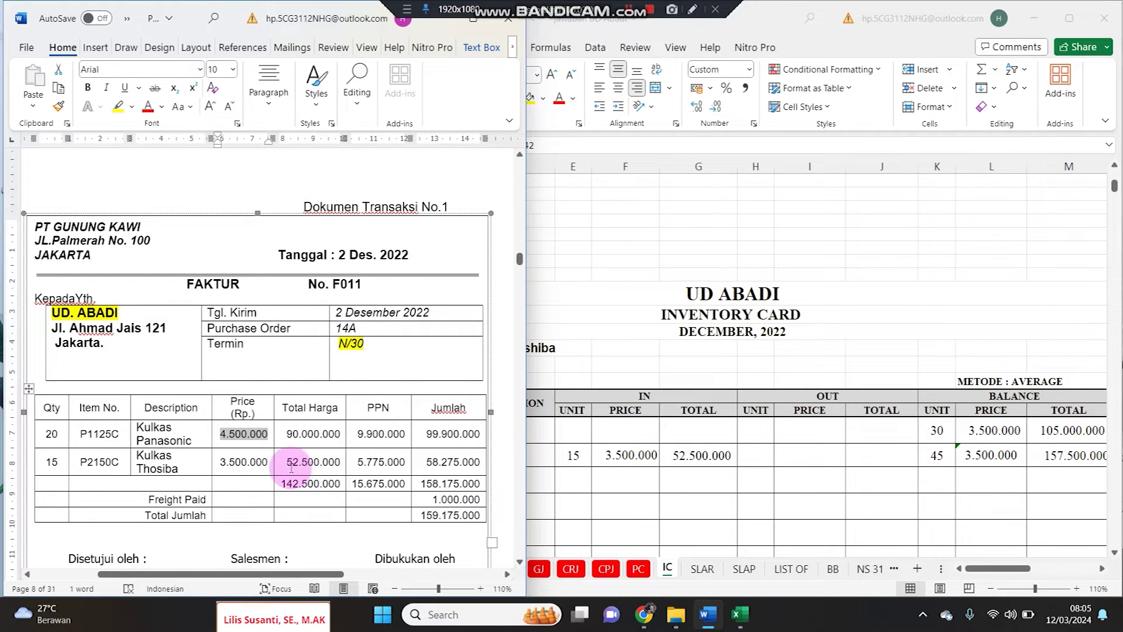
click(699, 455)
click(1066, 453)
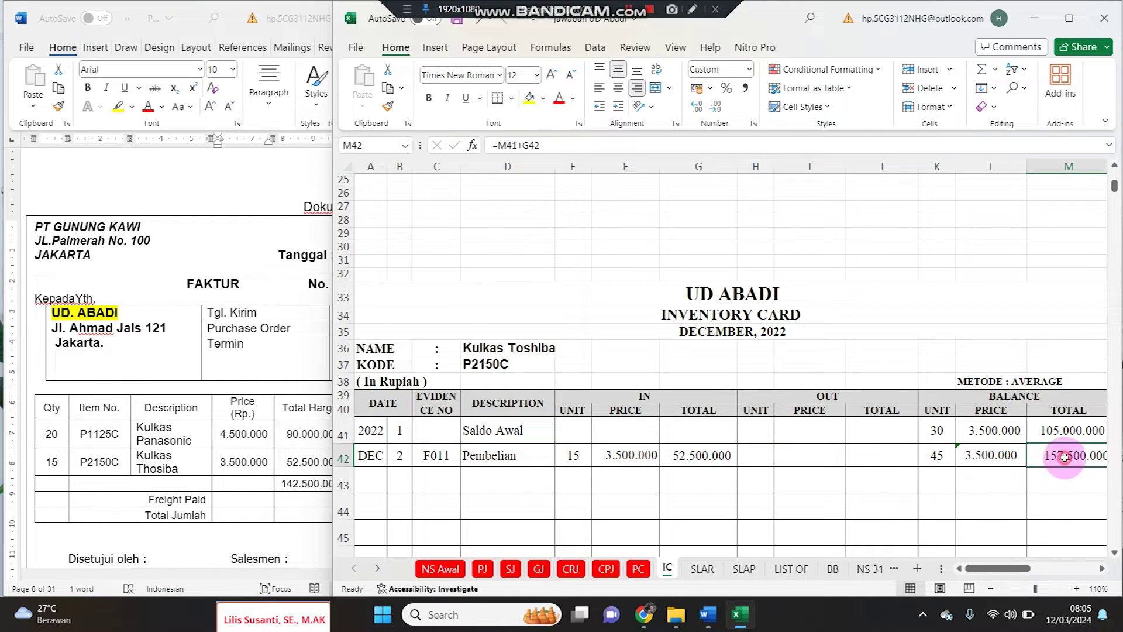
click(926, 473)
click(625, 456)
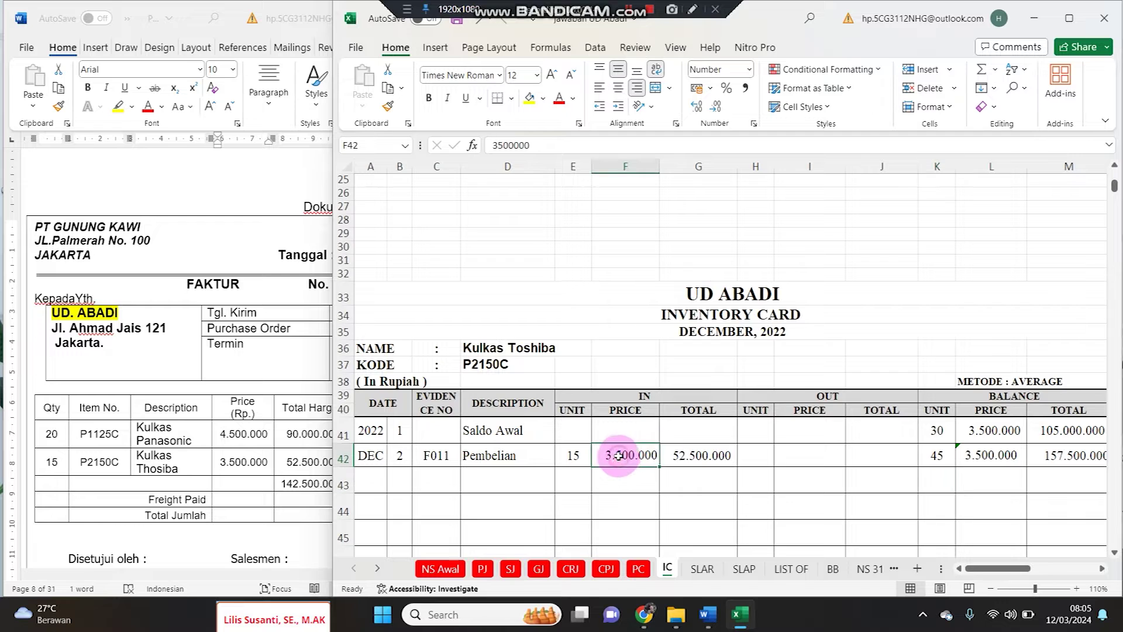
click(985, 430)
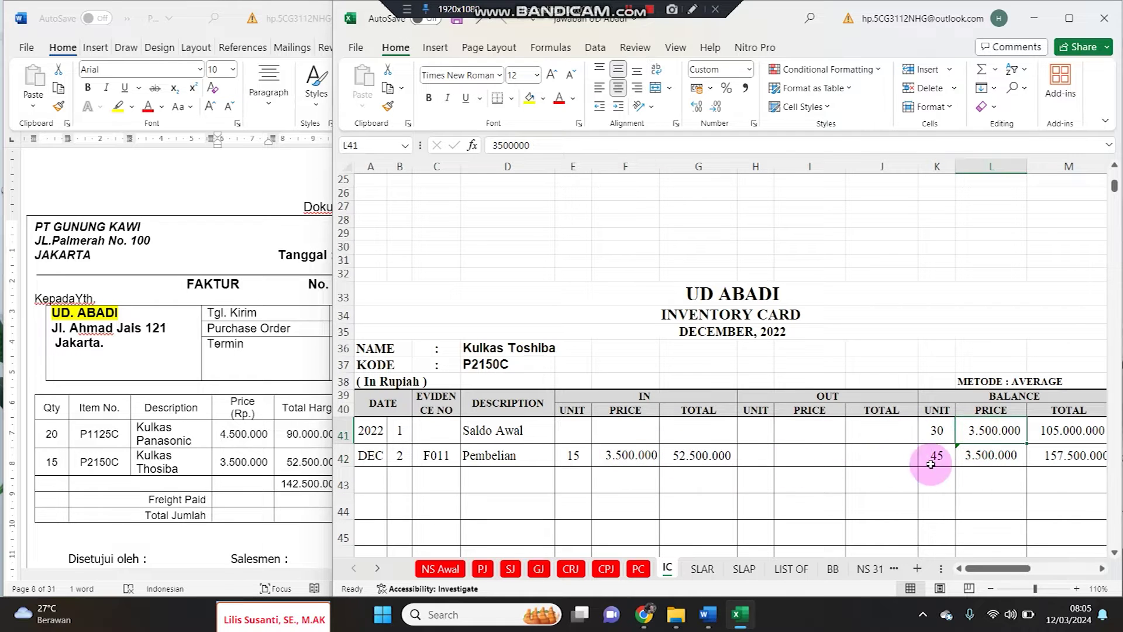
click(991, 456)
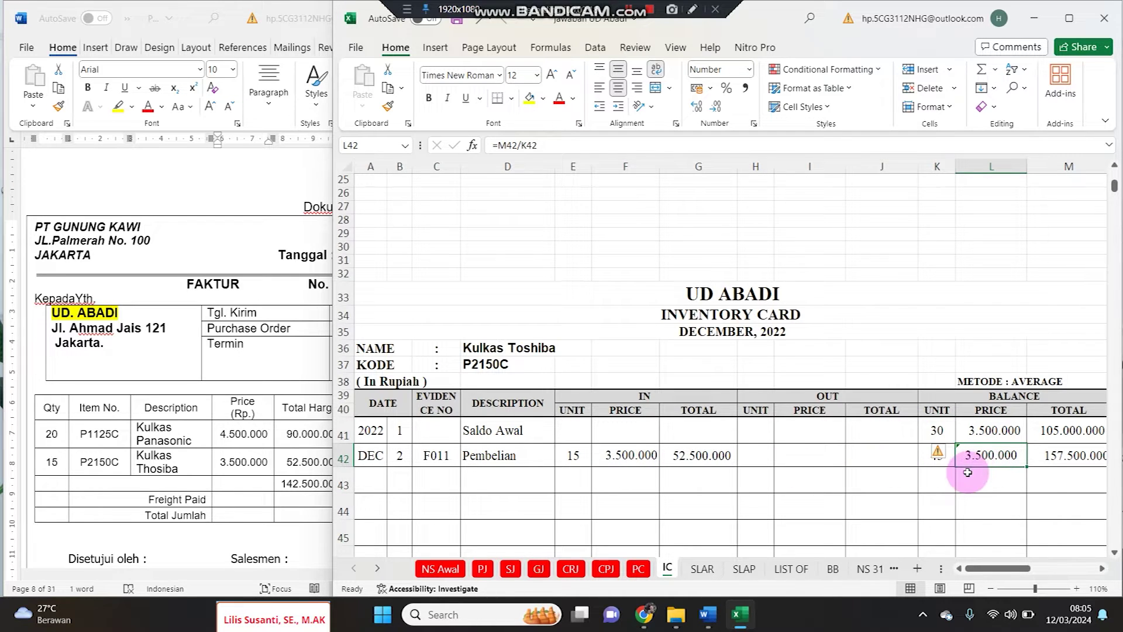
Narrow the DESCRIPTION and IN PRICE columns slightly so the inventory card's full width fits in view
click(887, 476)
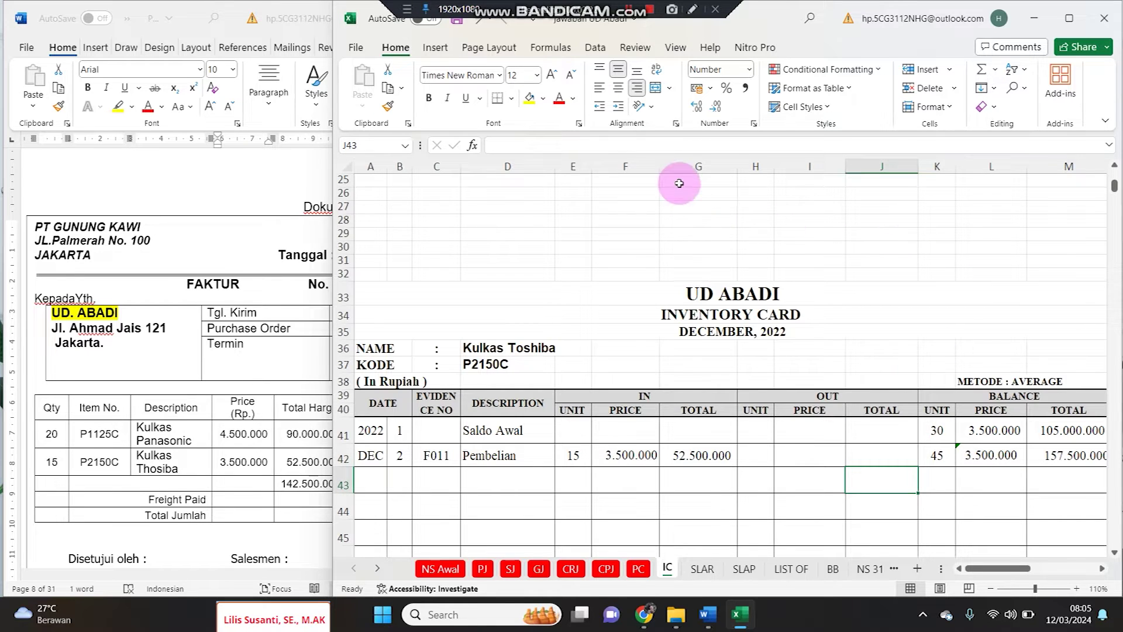
drag(663, 168, 658, 167)
drag(557, 168, 550, 169)
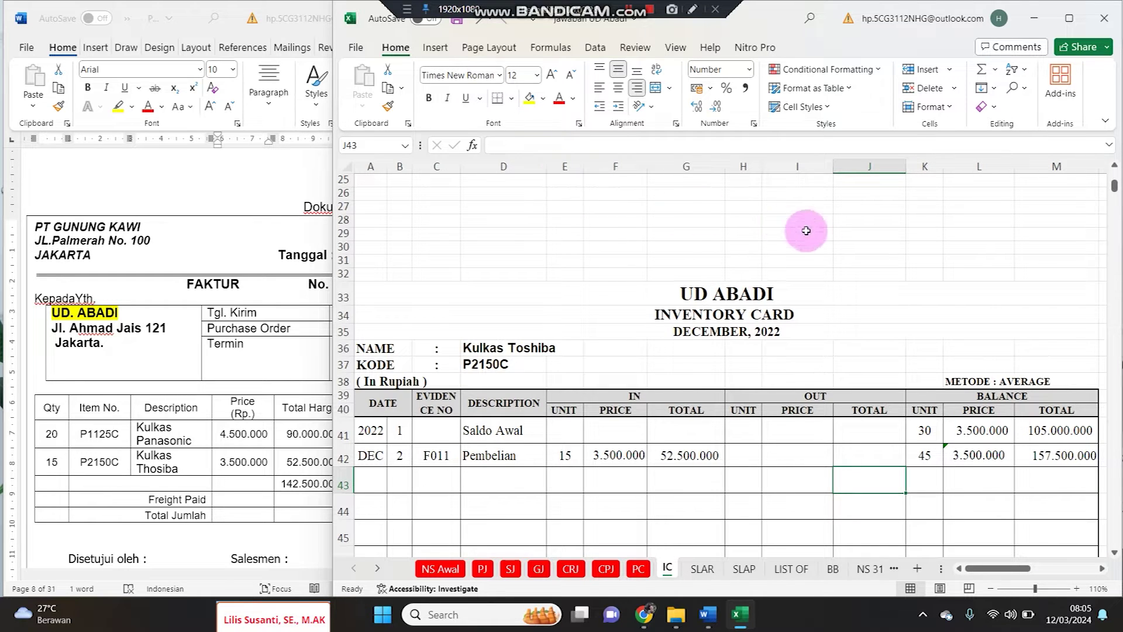
In the Purchase Journal, review the F011 merchandise inventory amount and fill the whole ACCOUNT PAYABLE column with yellow
click(483, 569)
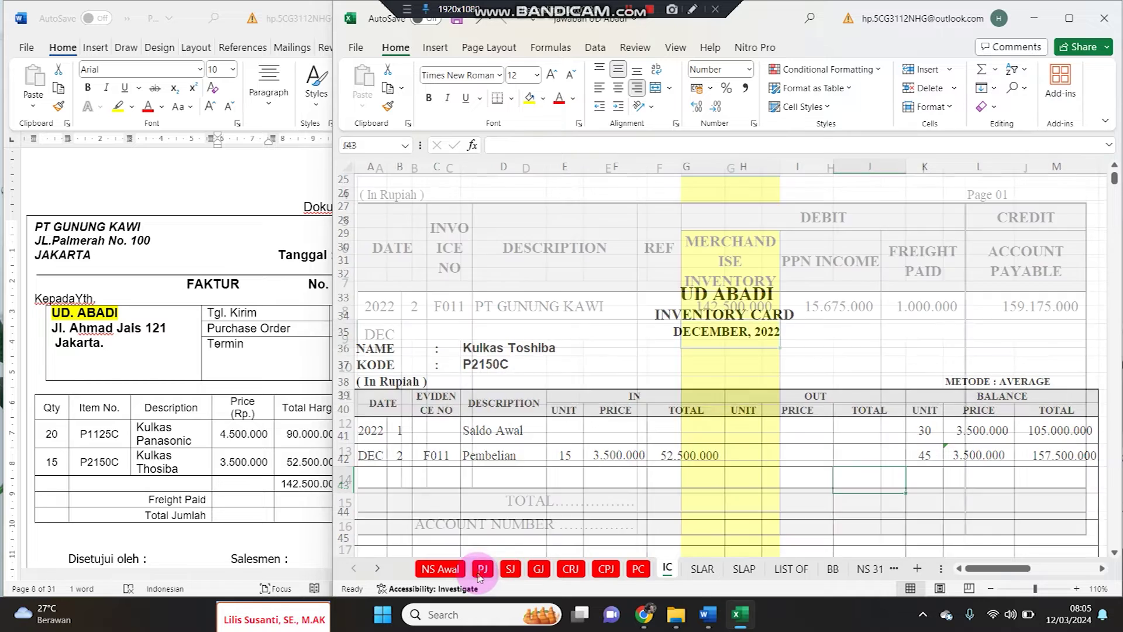
click(732, 307)
click(730, 259)
drag(730, 260, 720, 354)
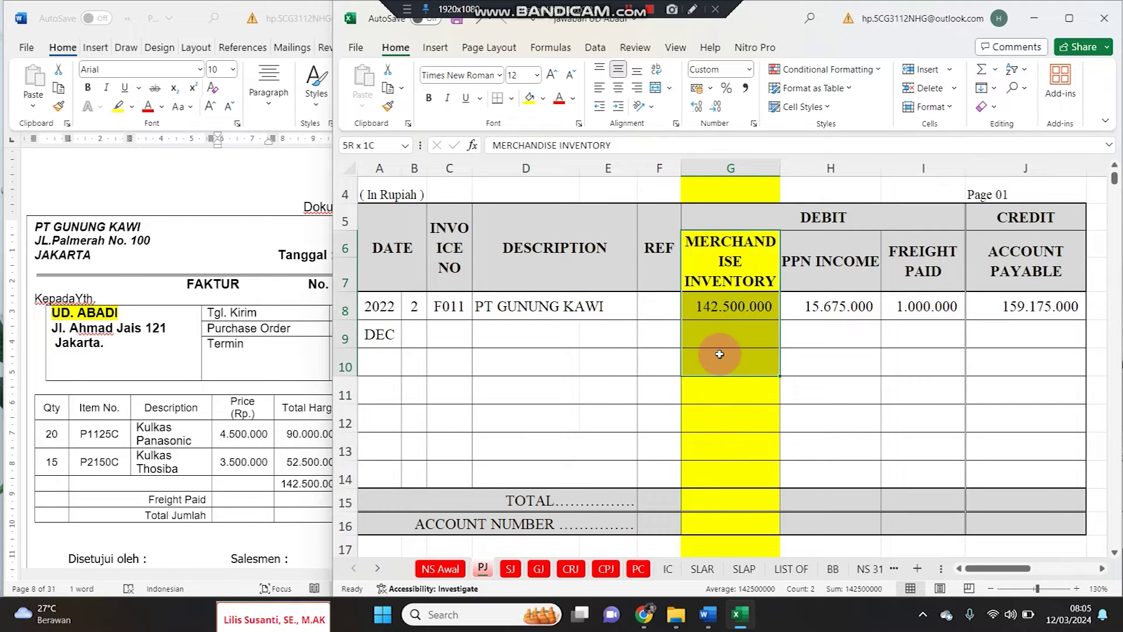
click(1015, 307)
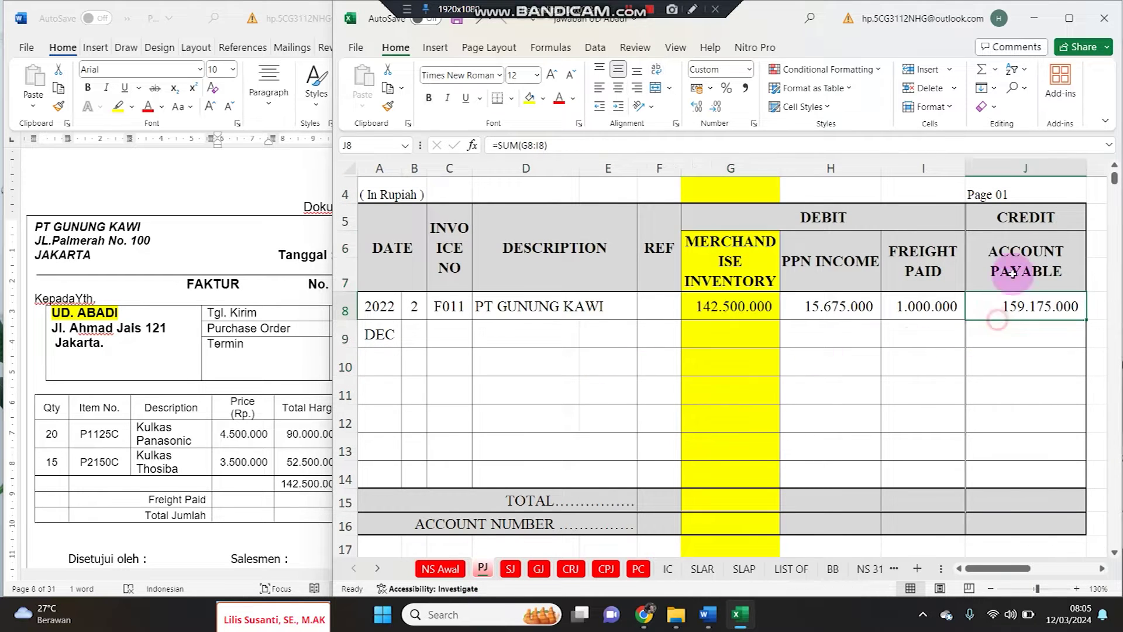
click(1010, 164)
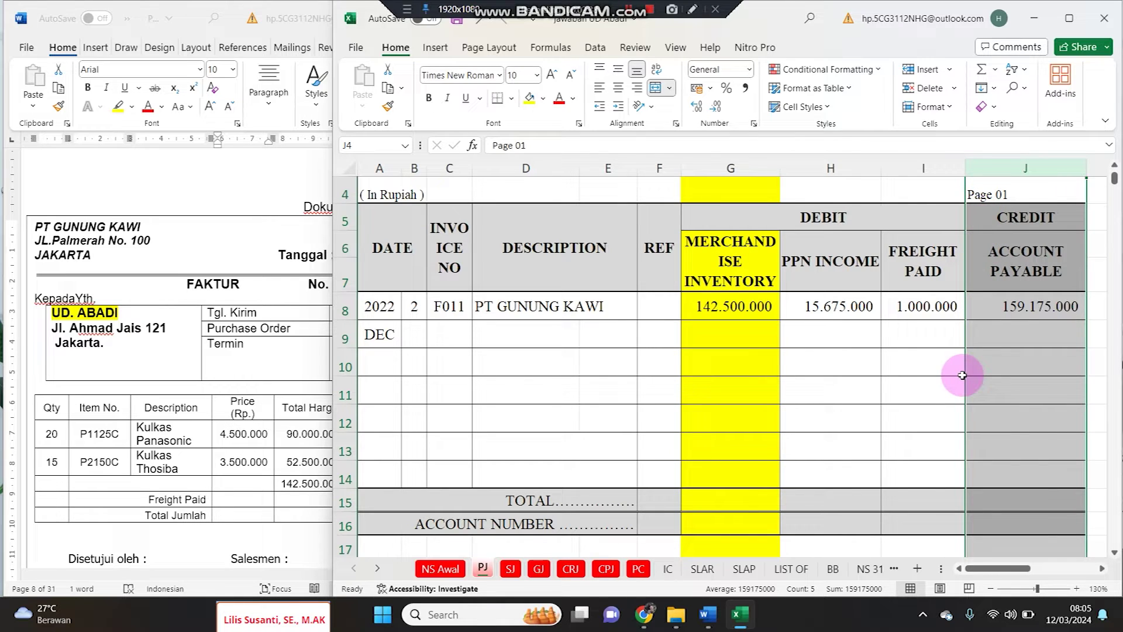
click(529, 103)
click(1041, 318)
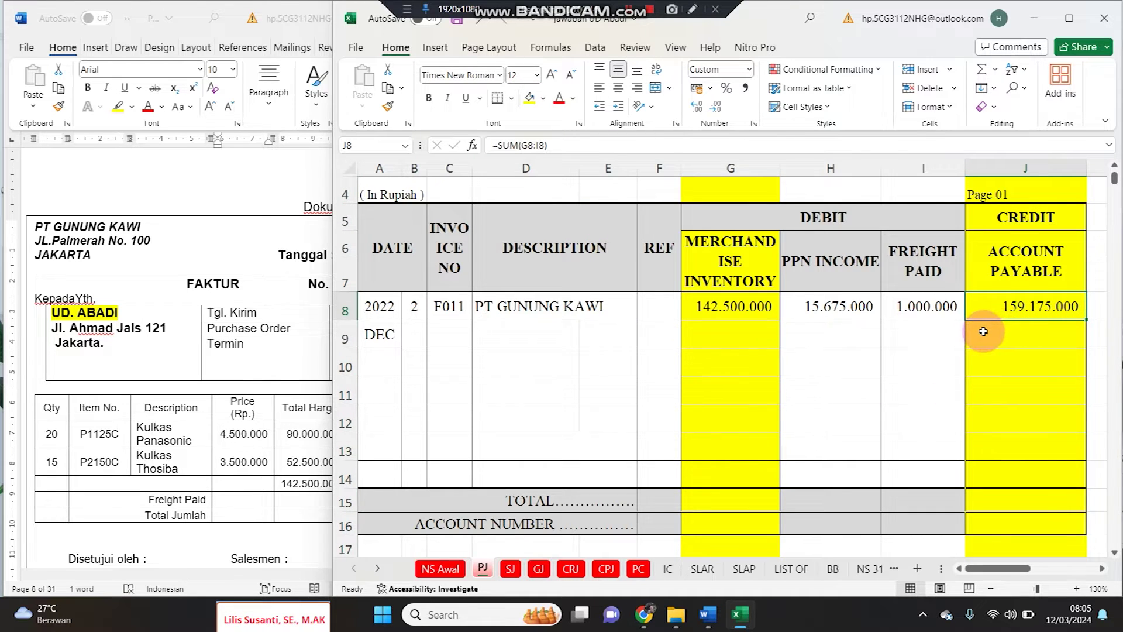
In PT GUNUNG KAWI's accounts payable subsidiary ledger, enter day 2, description Pembelian and reference PJ-1 in the DEC row below Saldo awal
click(745, 569)
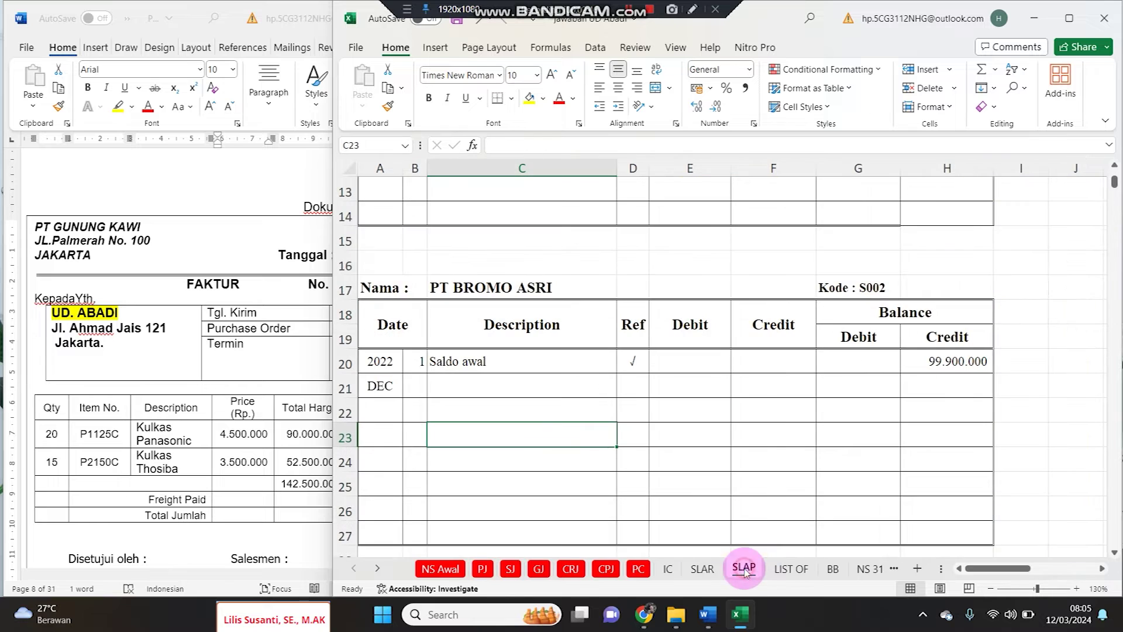
scroll(595, 434, up, 4)
click(422, 402)
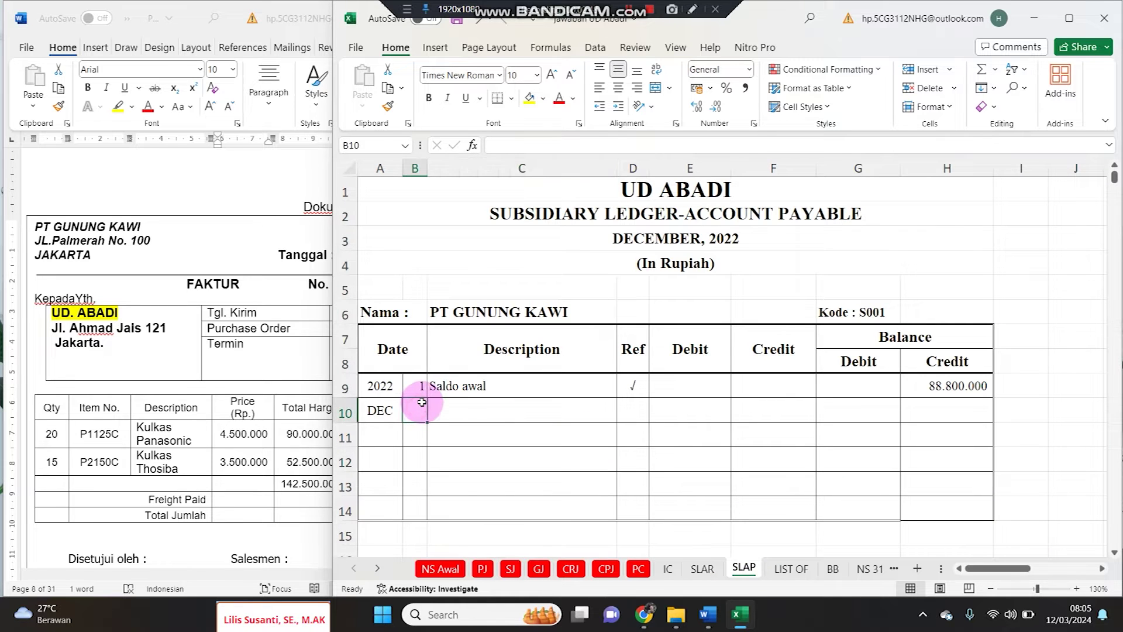
text(2)
key(Tab)
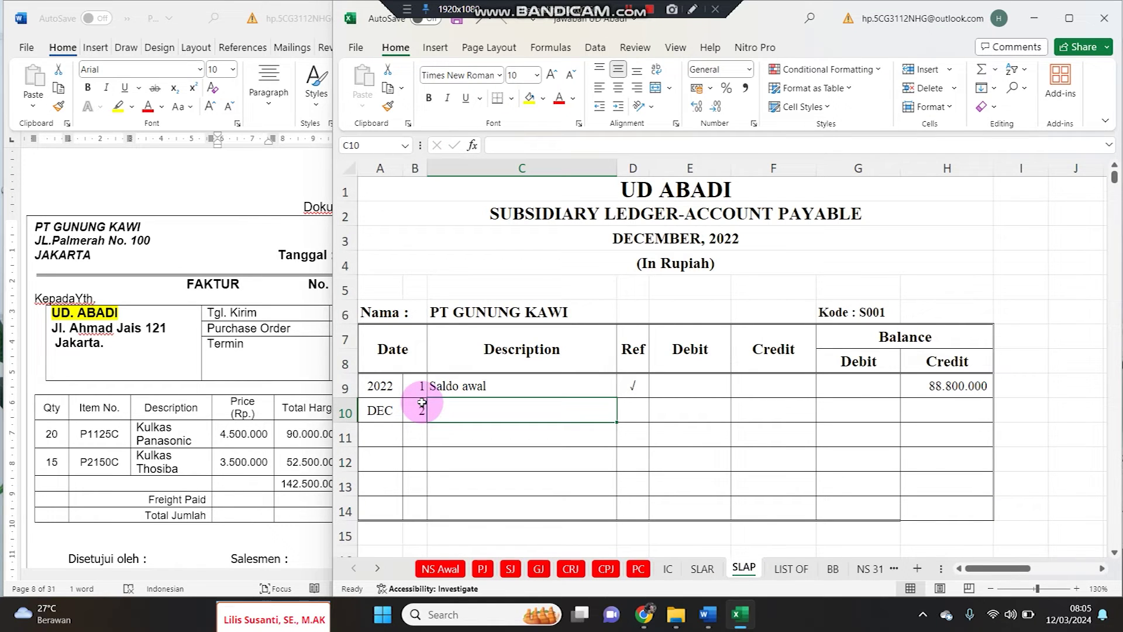
text(Pembeli)
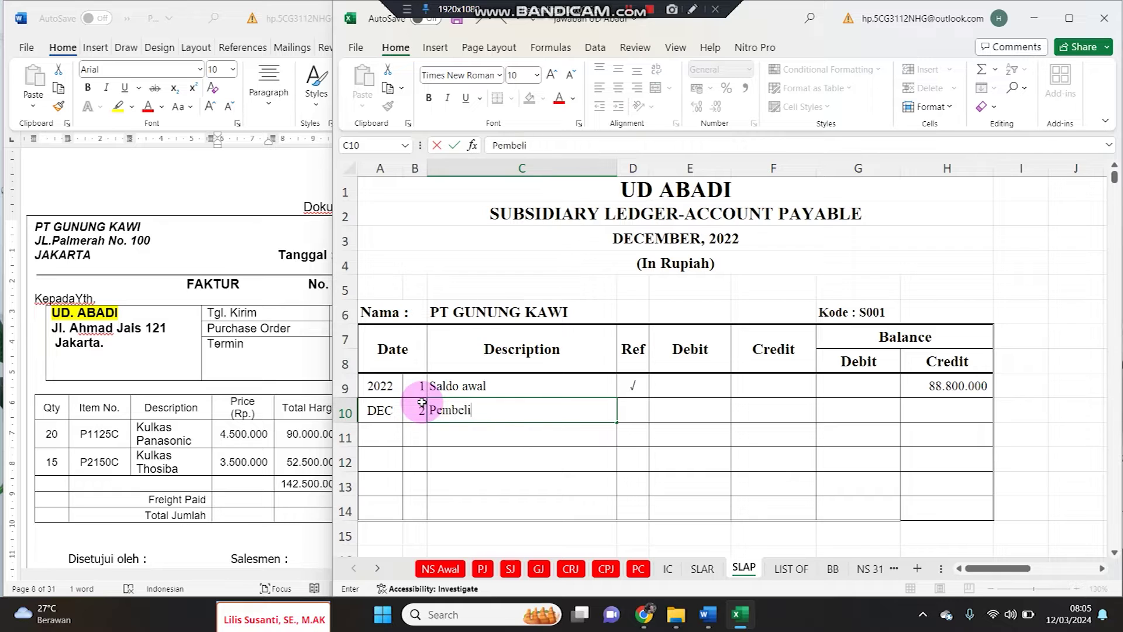
text(an)
key(Tab)
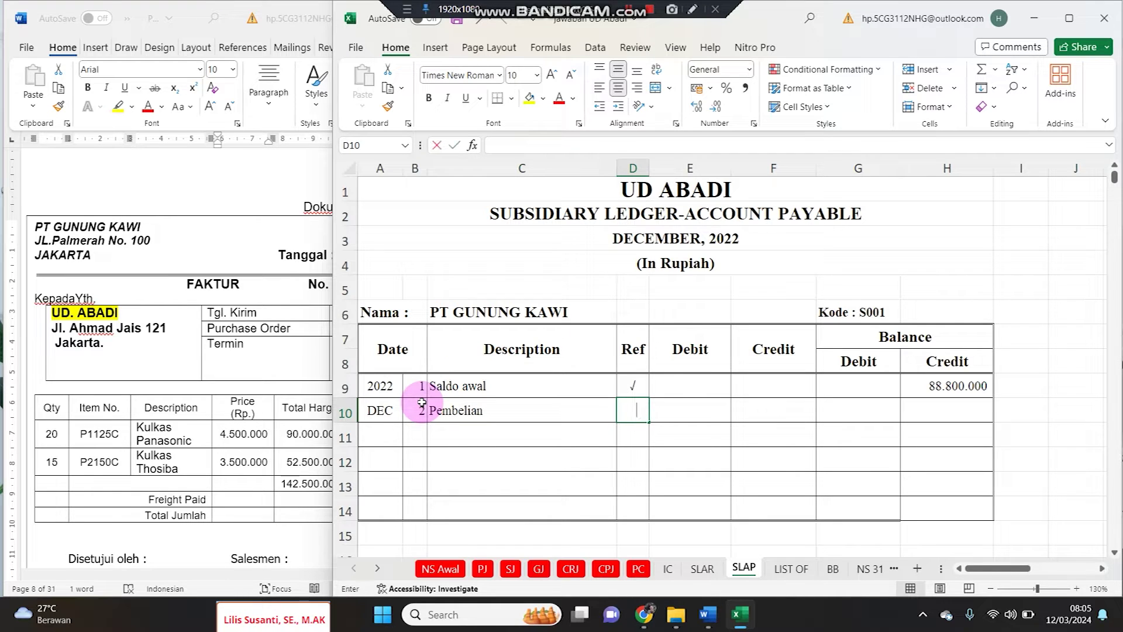
text(PJ-1)
key(Tab)
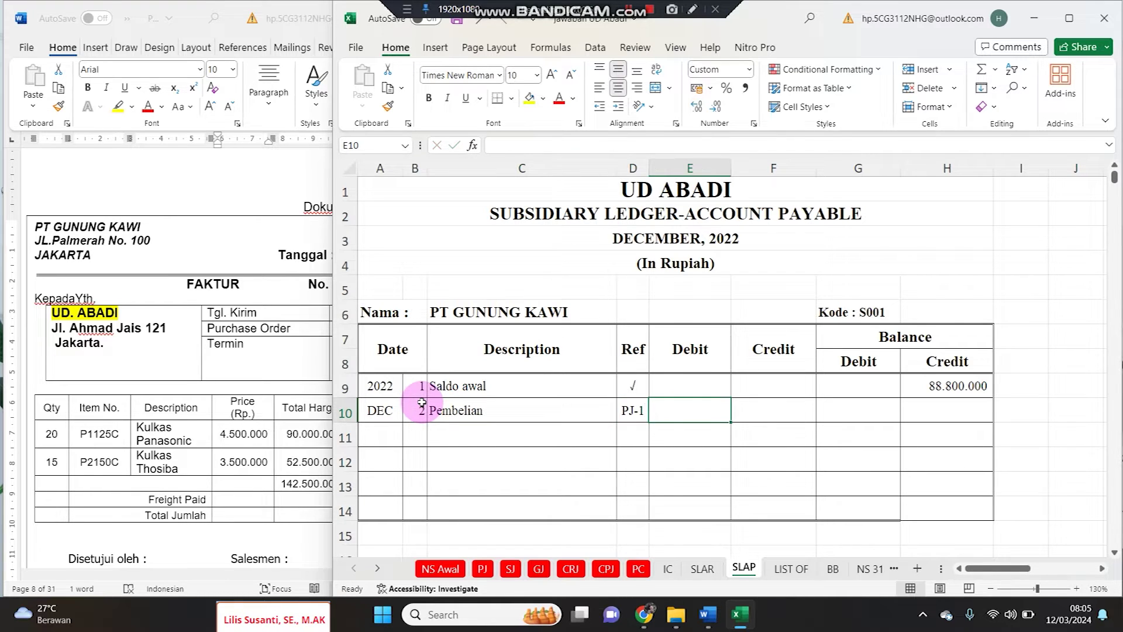
Link the Pembelian row's Credit cell to the F011 ACCOUNT PAYABLE amount of 159.175.000 in the Purchase Journal
key(Tab)
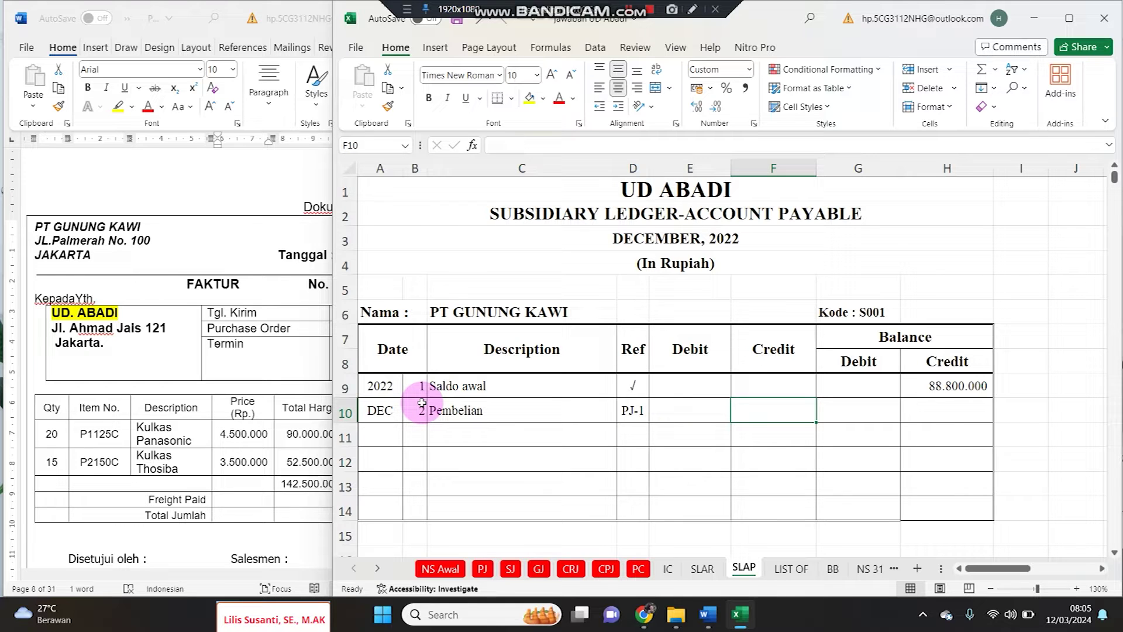
text(=)
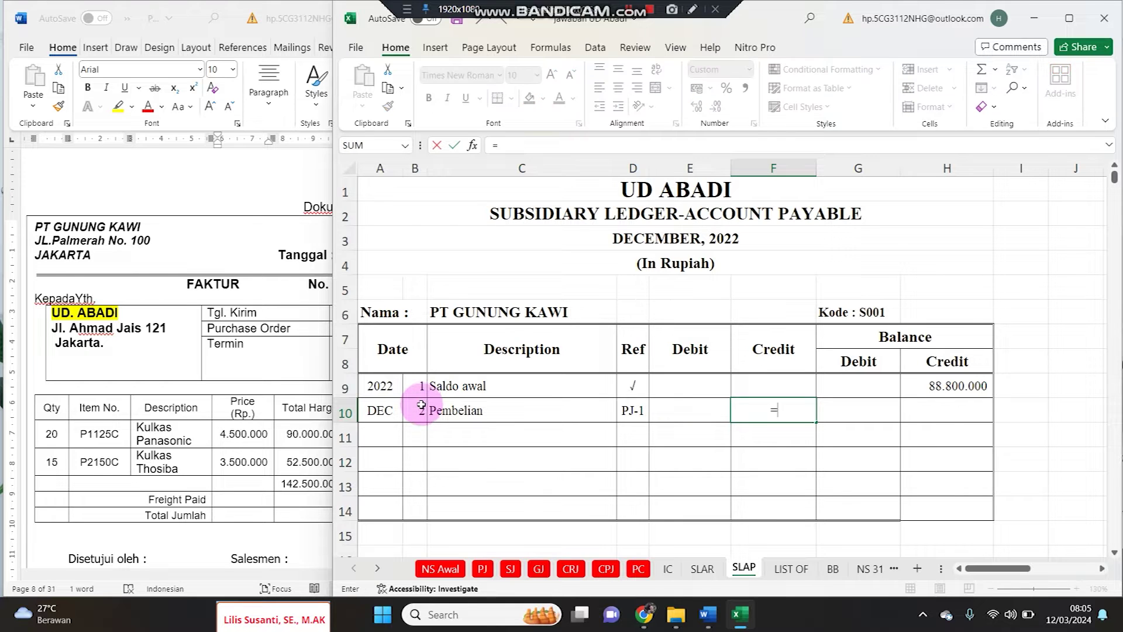
click(484, 575)
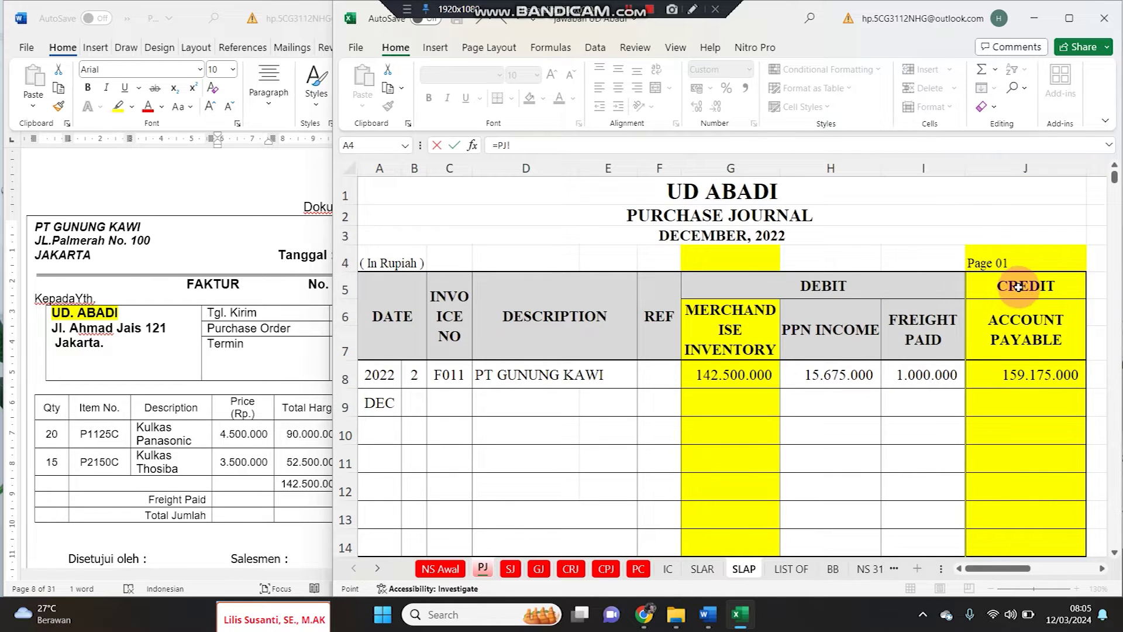
click(1021, 373)
key(Return)
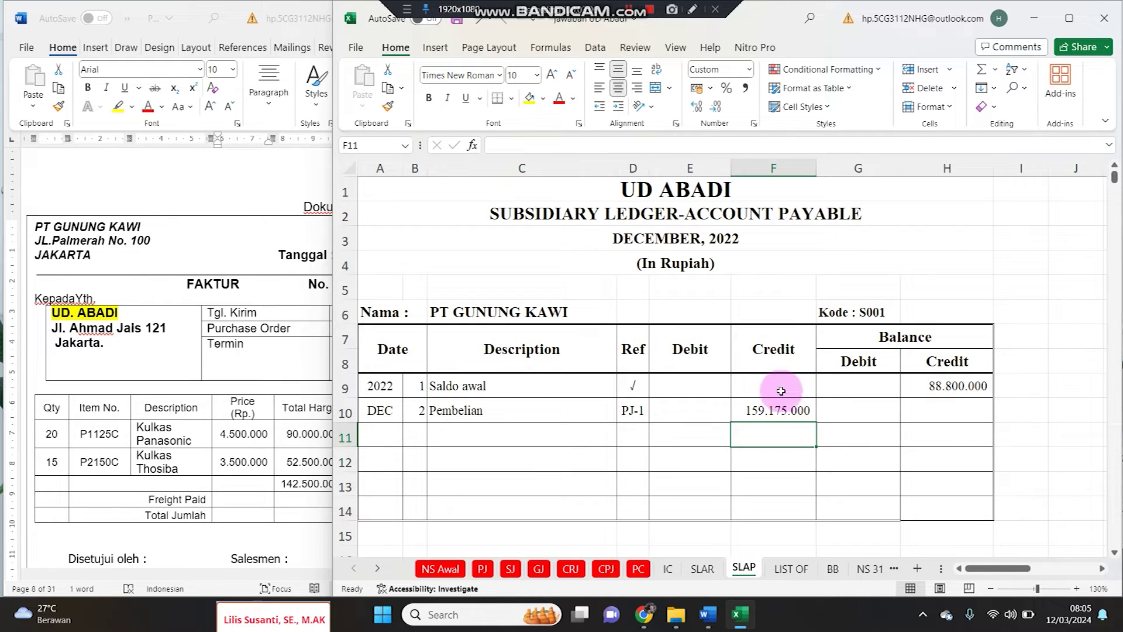
Calculate the Pembelian row's credit balance as the Saldo awal balance plus the row's Credit amount
click(924, 413)
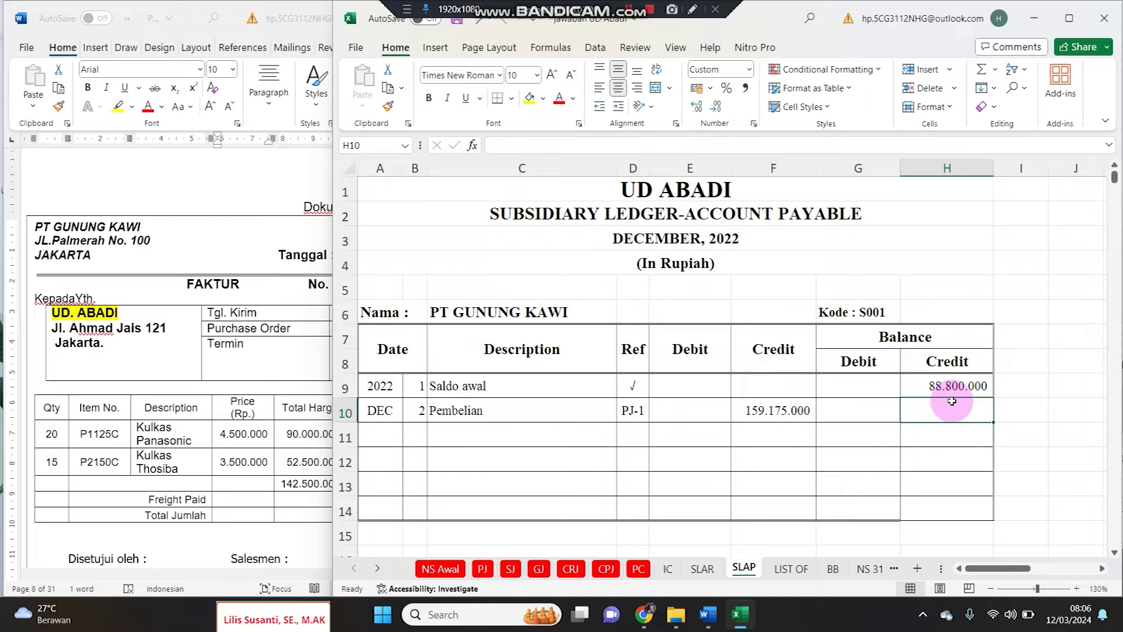
text(=)
click(953, 393)
text(+)
key(Left)
key(Left)
key(Return)
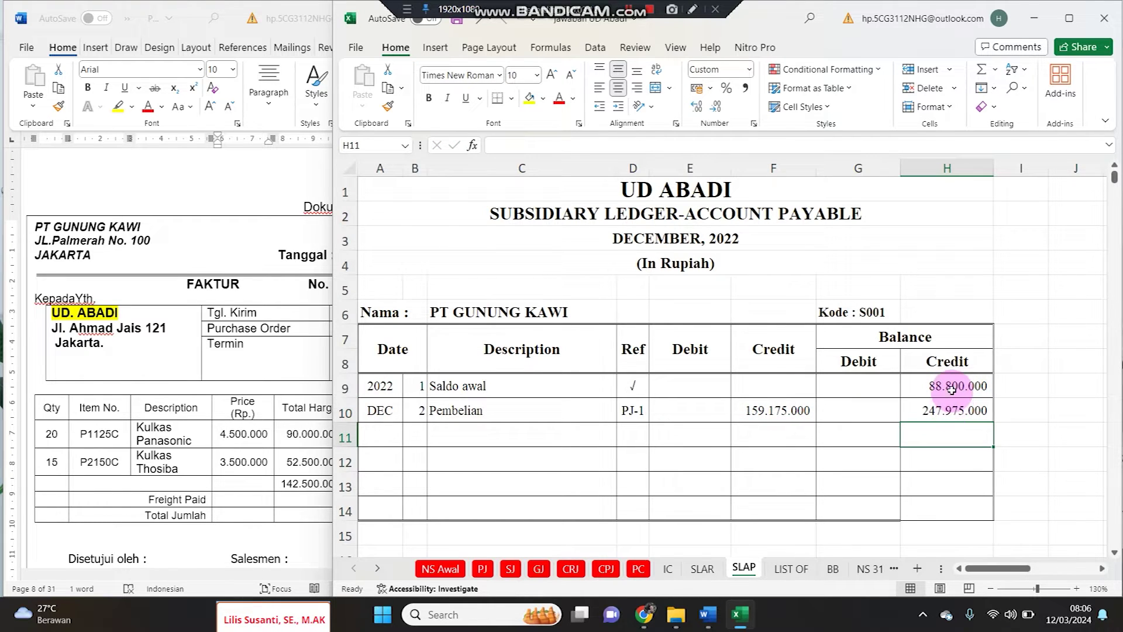
Review the PT GUNUNG KAWI ledger rows, and compare the Purchase Journal's MERCHANDISE INVENTORY and ACCOUNT PAYABLE columns with invoice F011
click(770, 388)
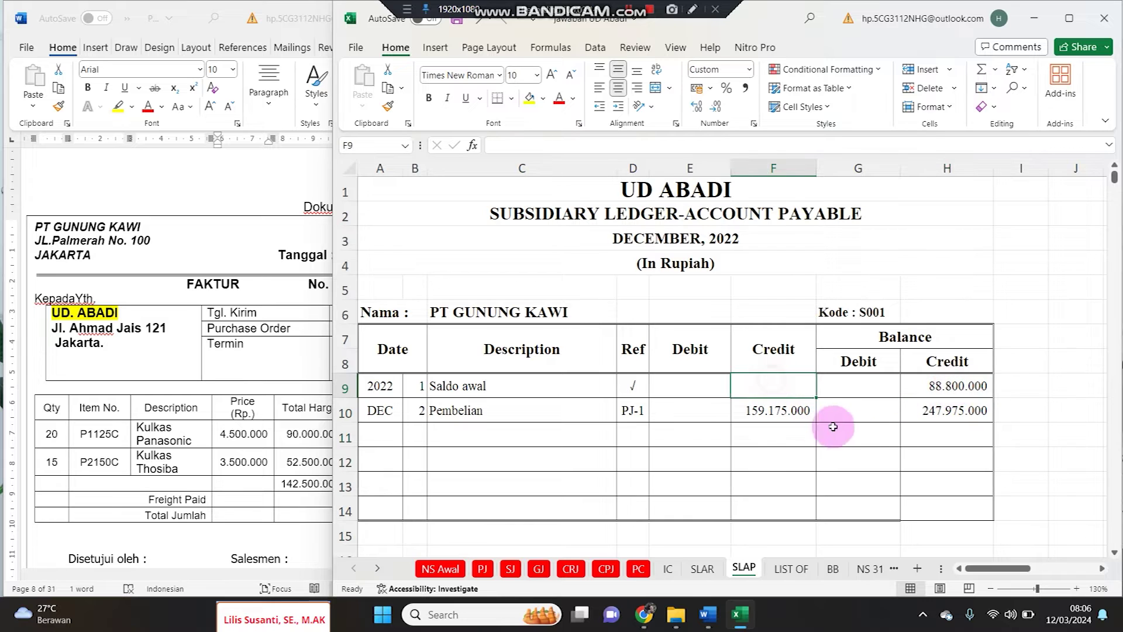
click(675, 406)
click(904, 426)
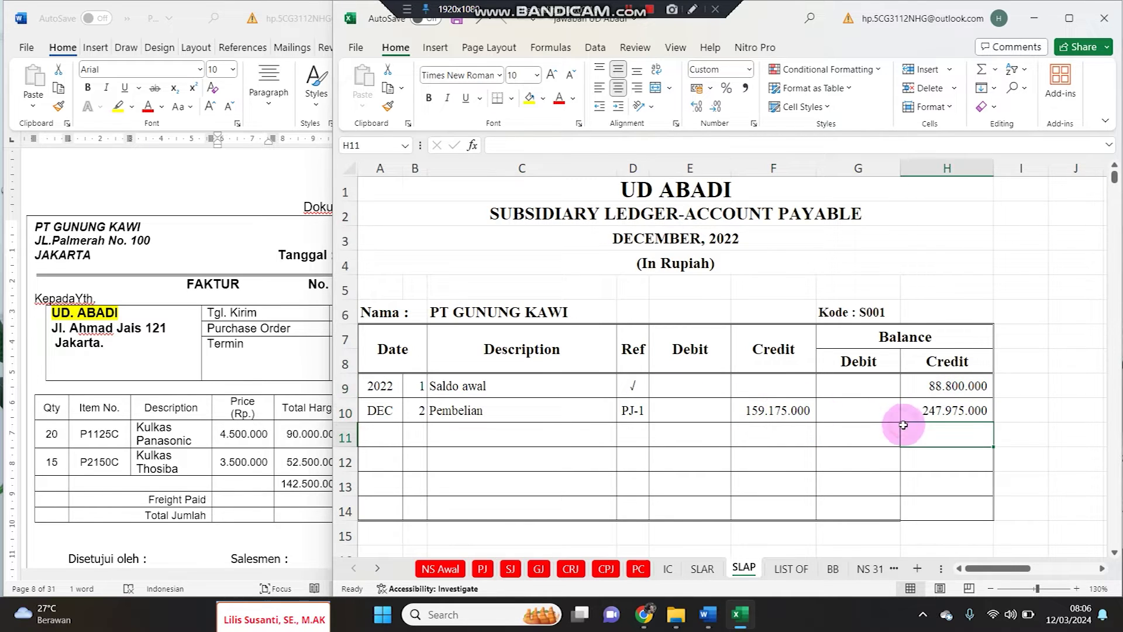
click(482, 569)
click(675, 391)
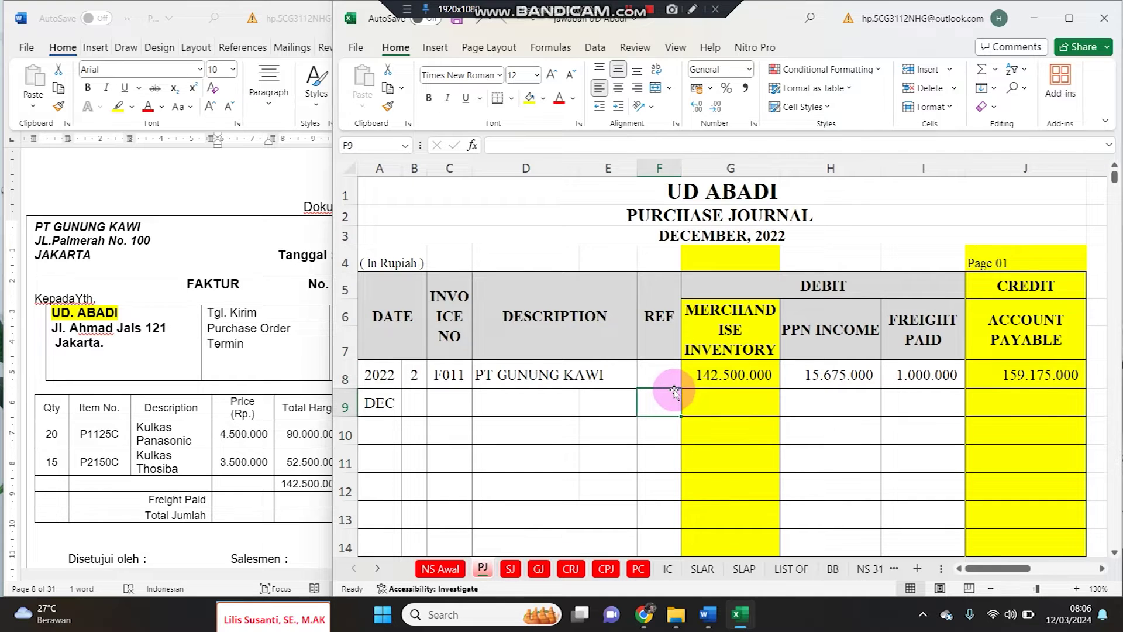
click(282, 303)
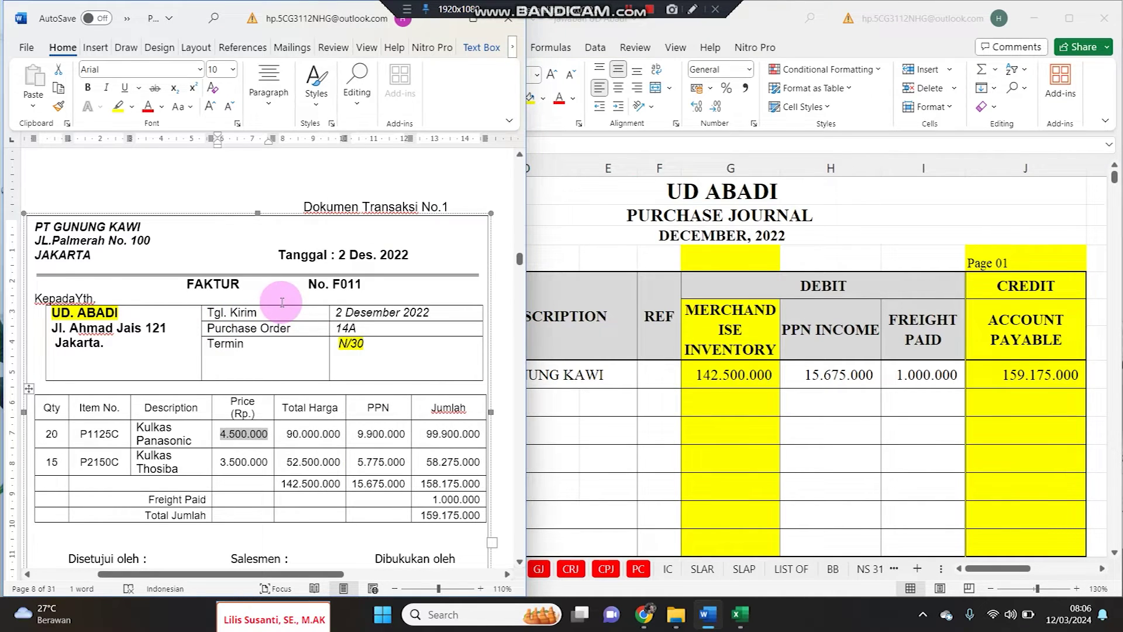
click(646, 301)
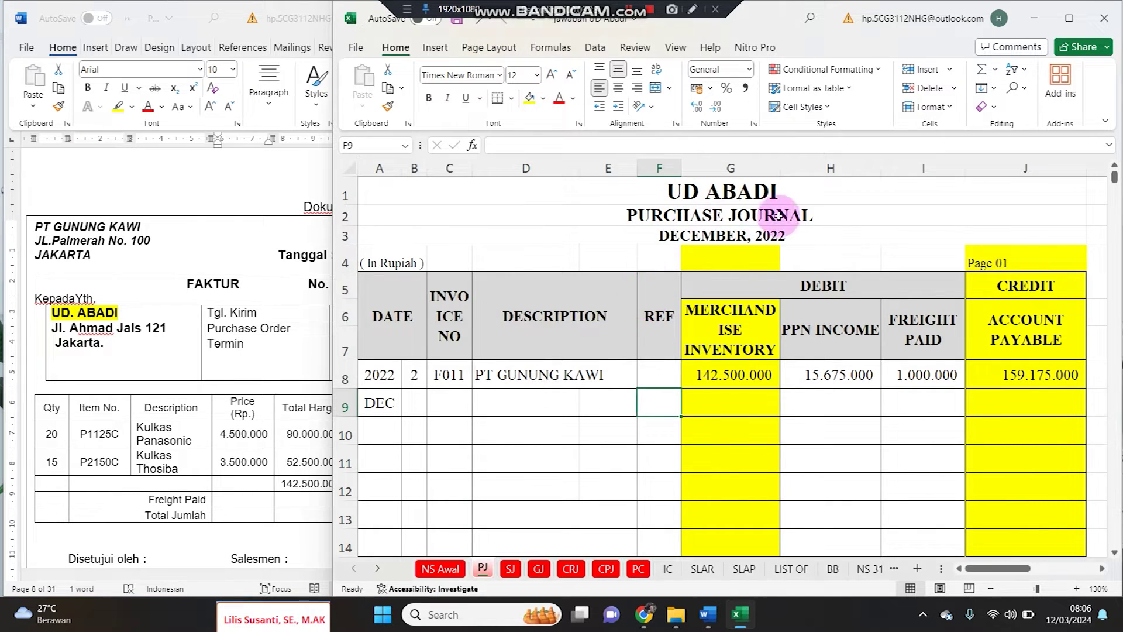
click(730, 317)
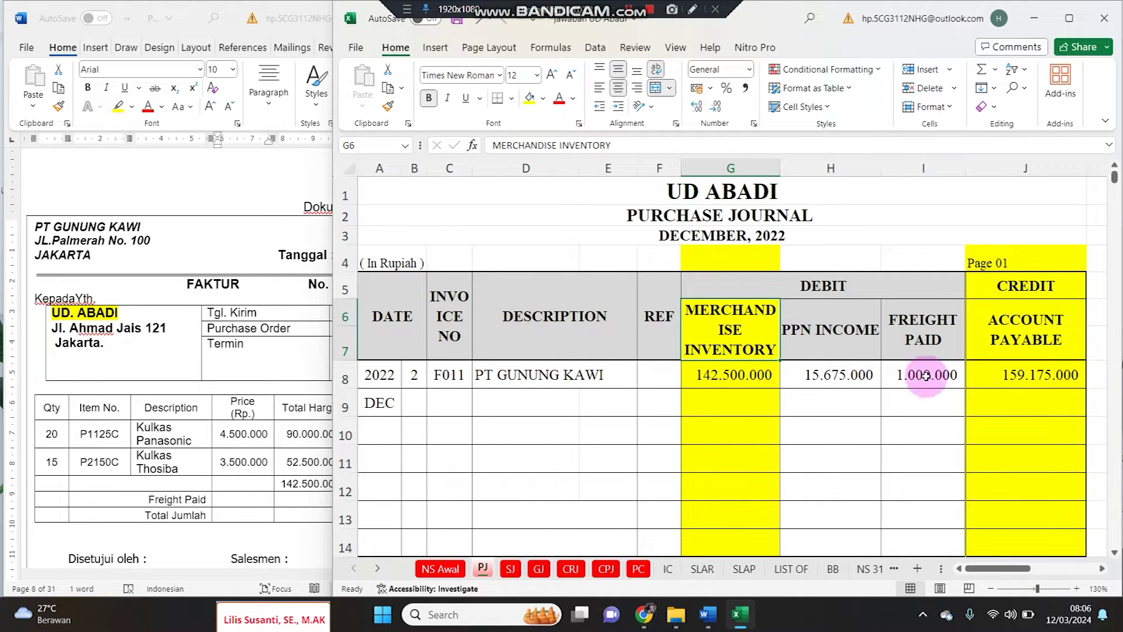
click(1026, 340)
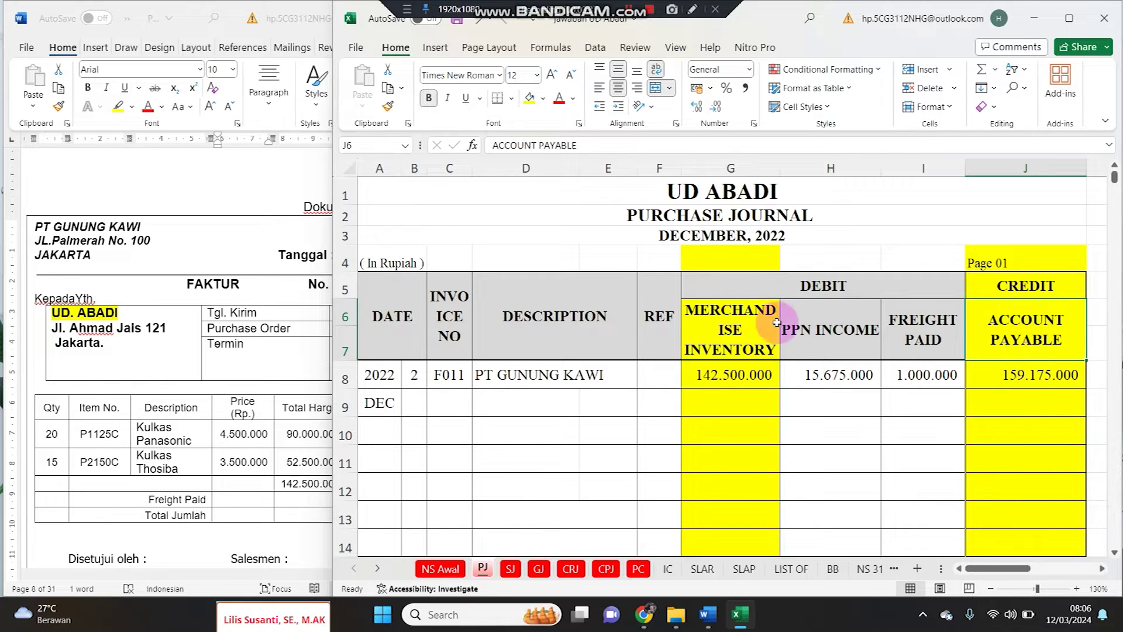
In the Word document, go to Dokumen Transaksi No.2 and read the petty cash voucher's date, payee, amount and description
click(156, 400)
scroll(176, 393, down, 10)
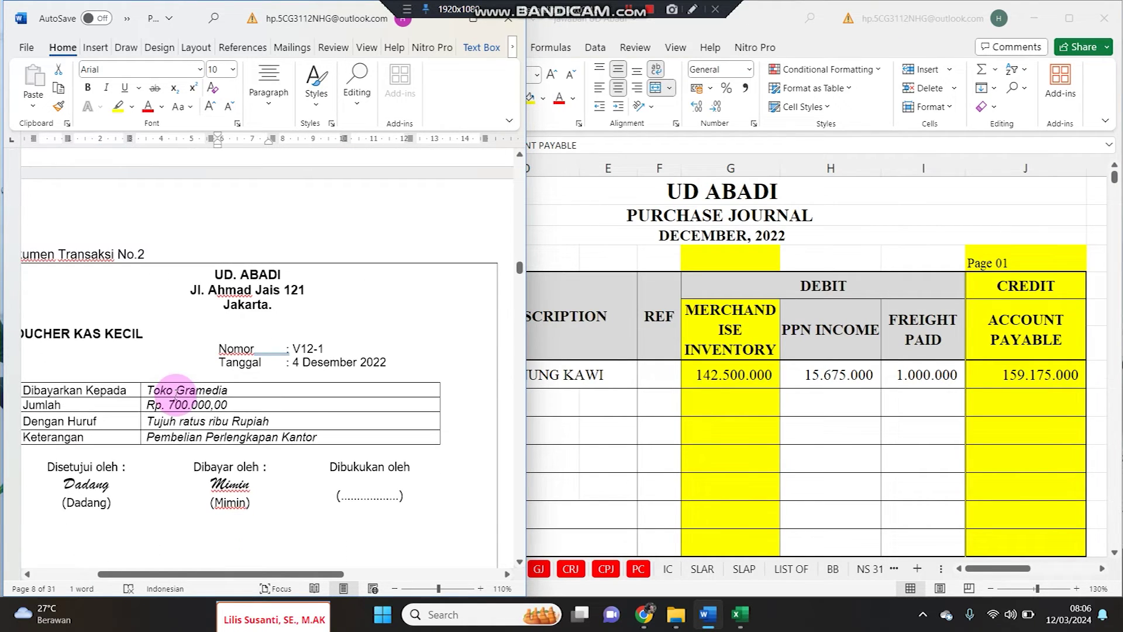
scroll(204, 574, down, 2)
mouse_move(203, 576)
mouse_down()
mouse_move(176, 574)
mouse_move(189, 578)
mouse_up()
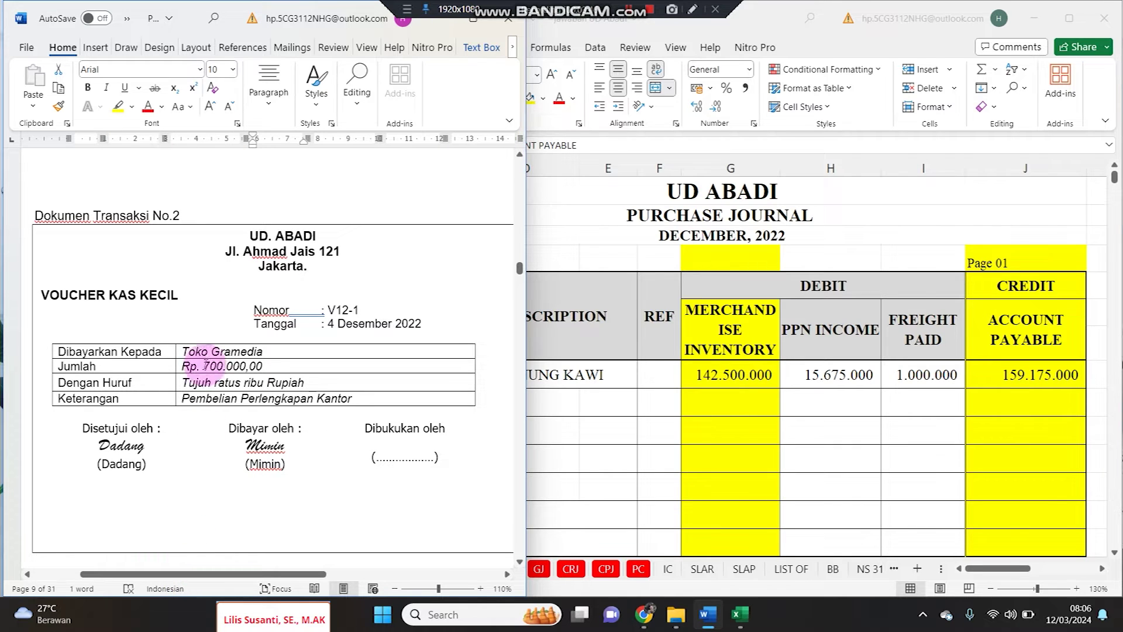
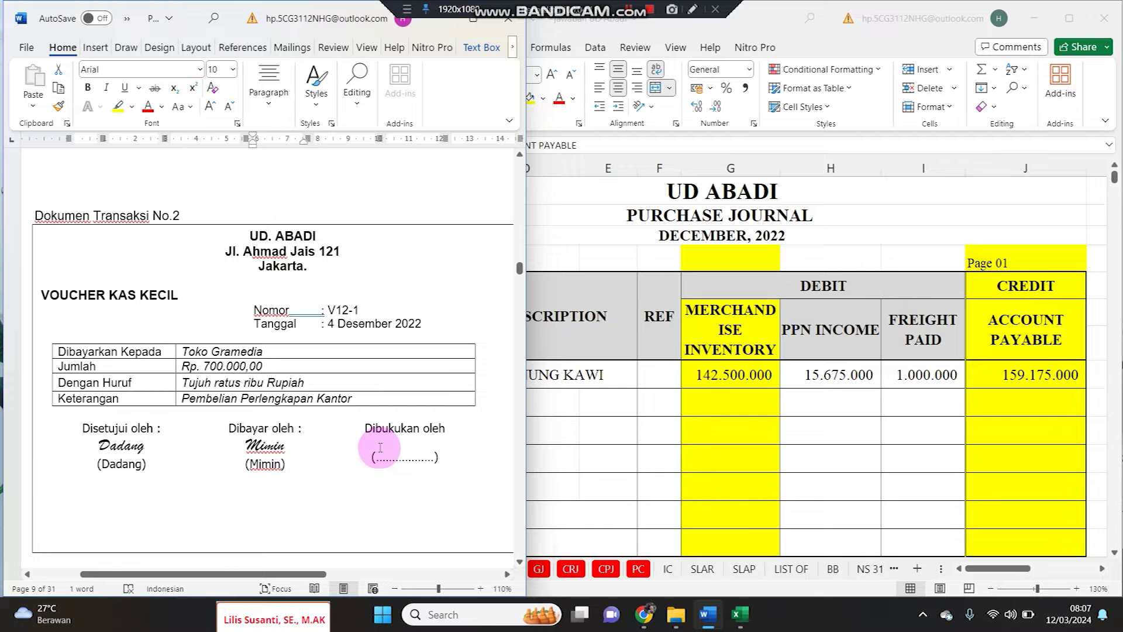
In the PC sheet's 2022 row, enter day 4 and evidence number V12-1, and narrow the EVIDENCE NO column
click(708, 392)
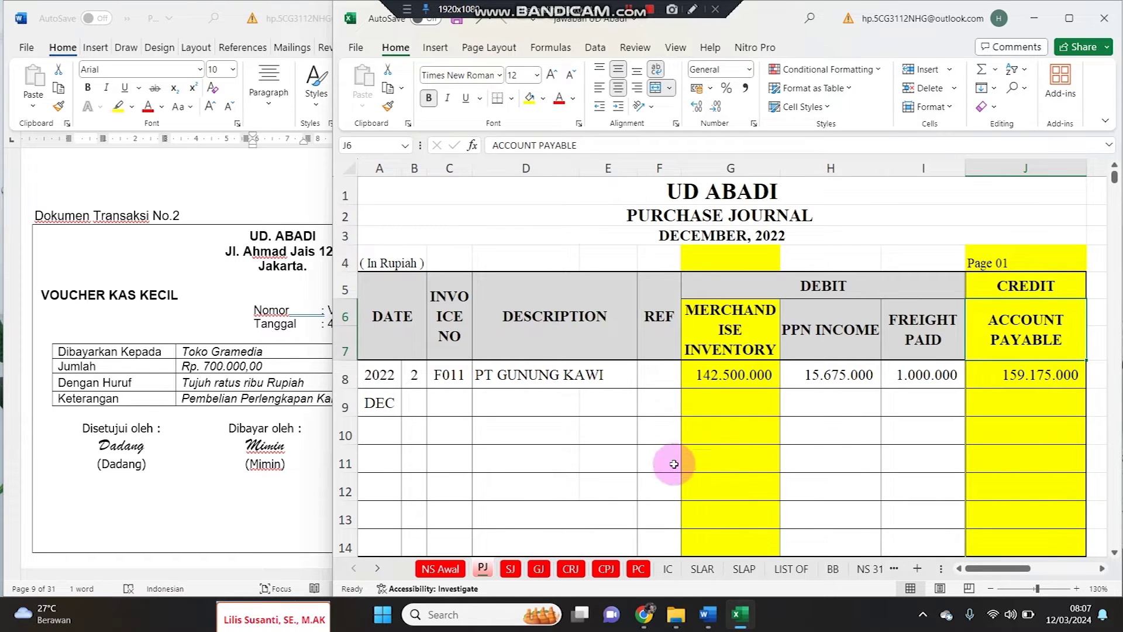
click(633, 577)
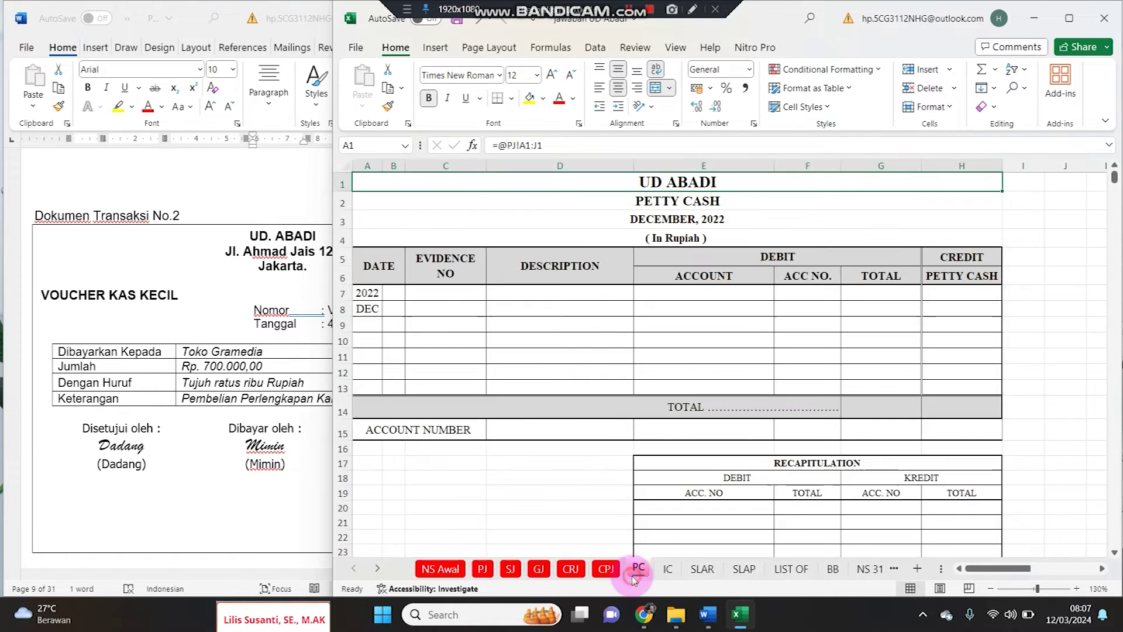
click(395, 293)
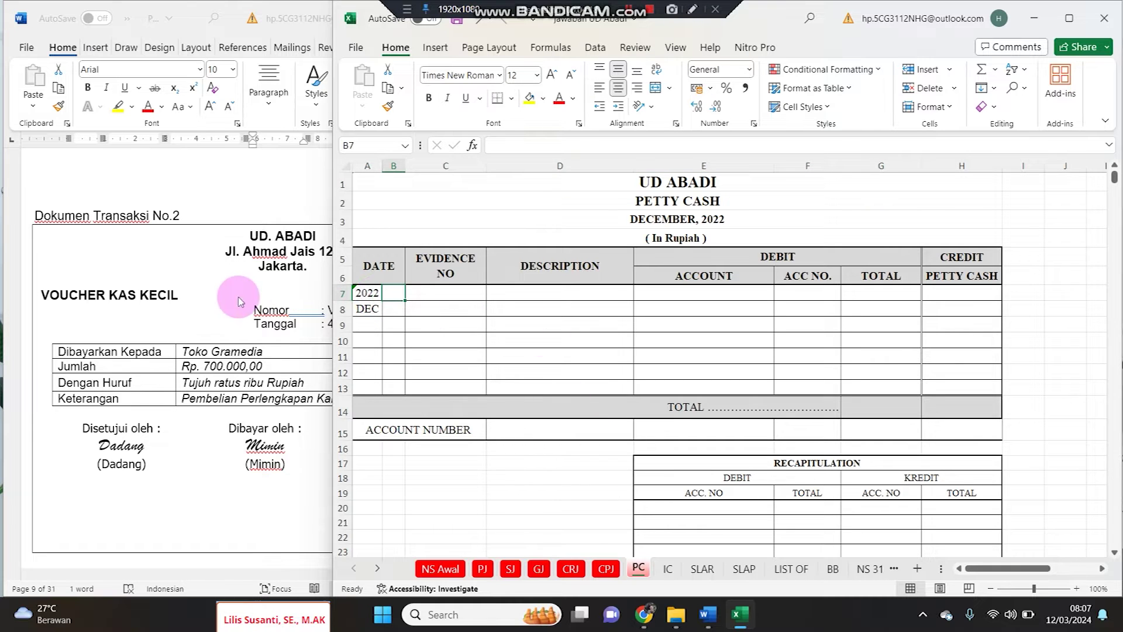
click(189, 320)
click(386, 296)
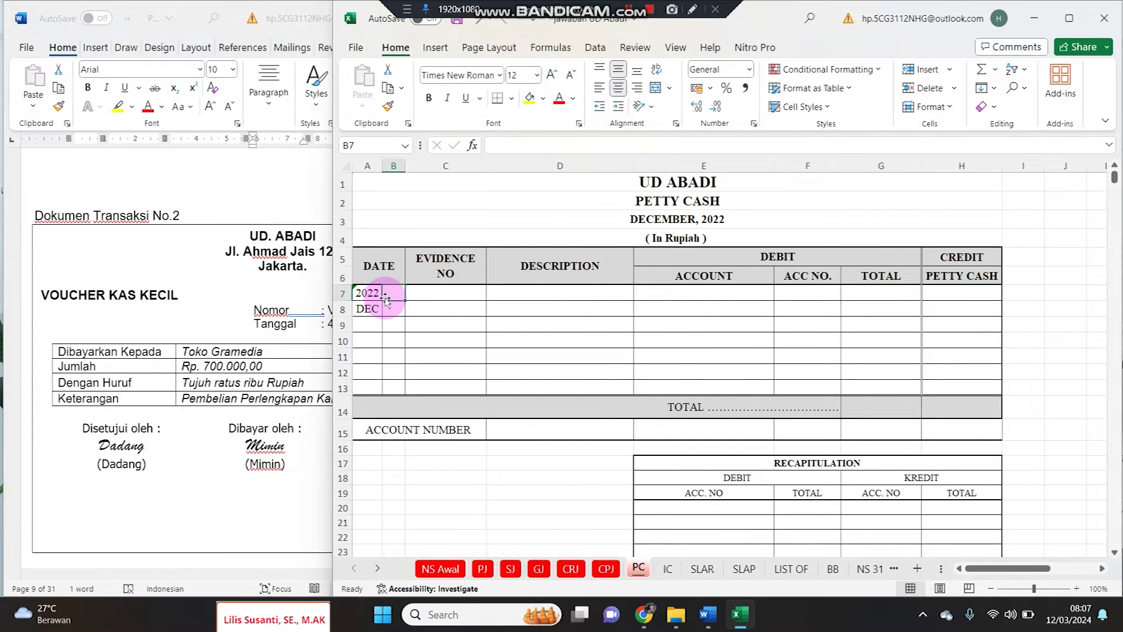
click(203, 308)
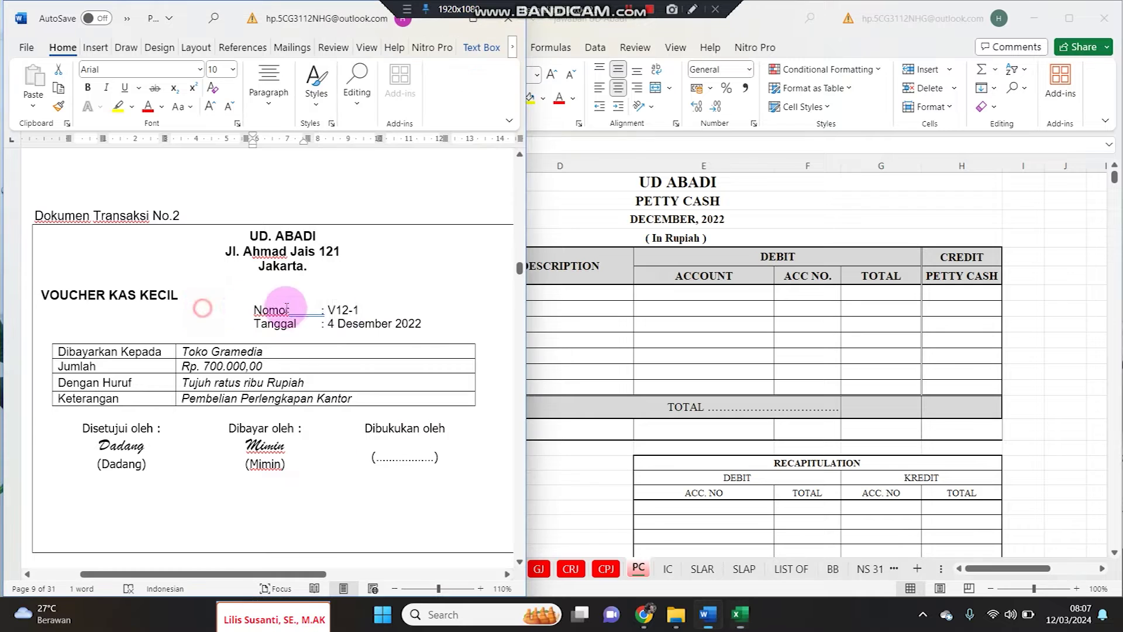
drag(328, 311, 363, 311)
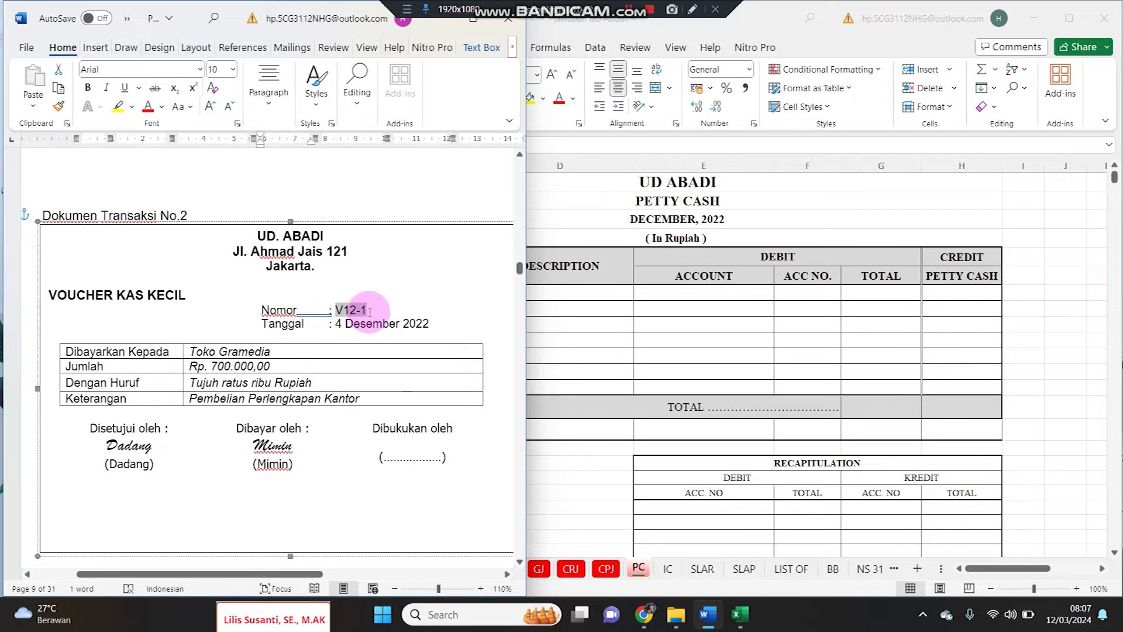
click(639, 326)
click(441, 291)
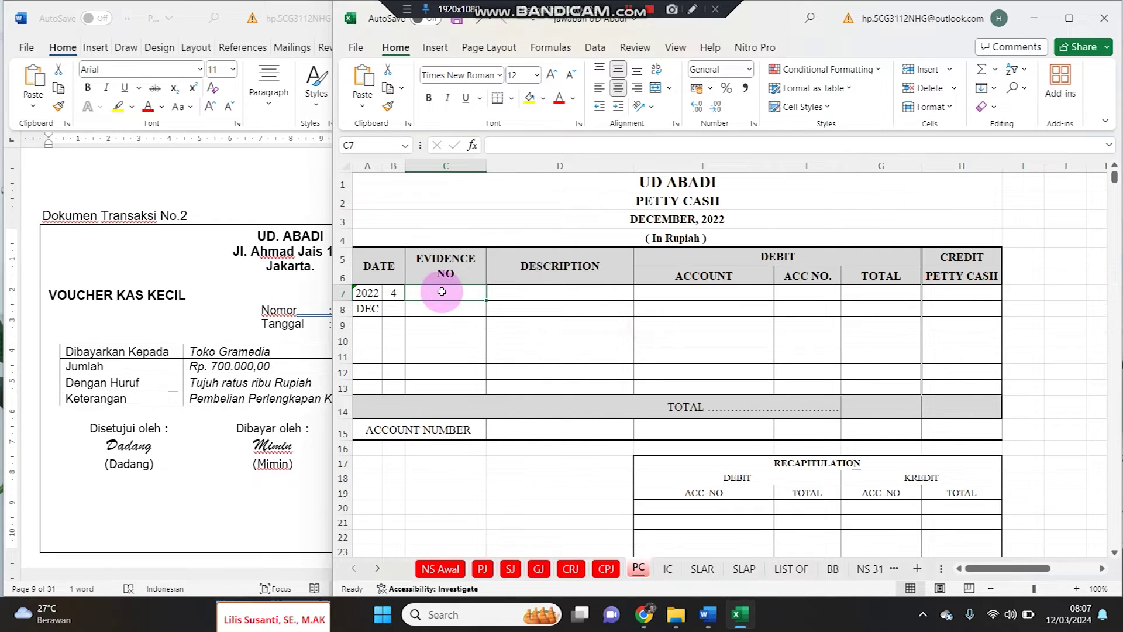
text(V12-1)
click(579, 275)
drag(490, 165, 462, 167)
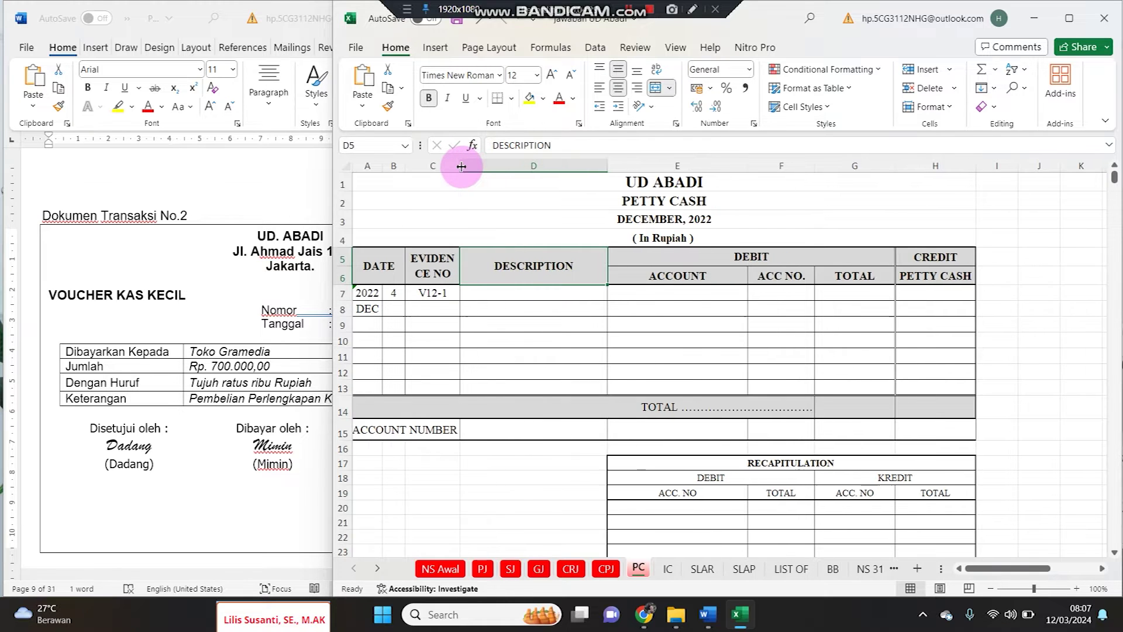
Copy the voucher's Keterangan text Pembelian Perlengkapan Kantor into the DESCRIPTION cell of the V12-1 row
click(475, 293)
click(225, 397)
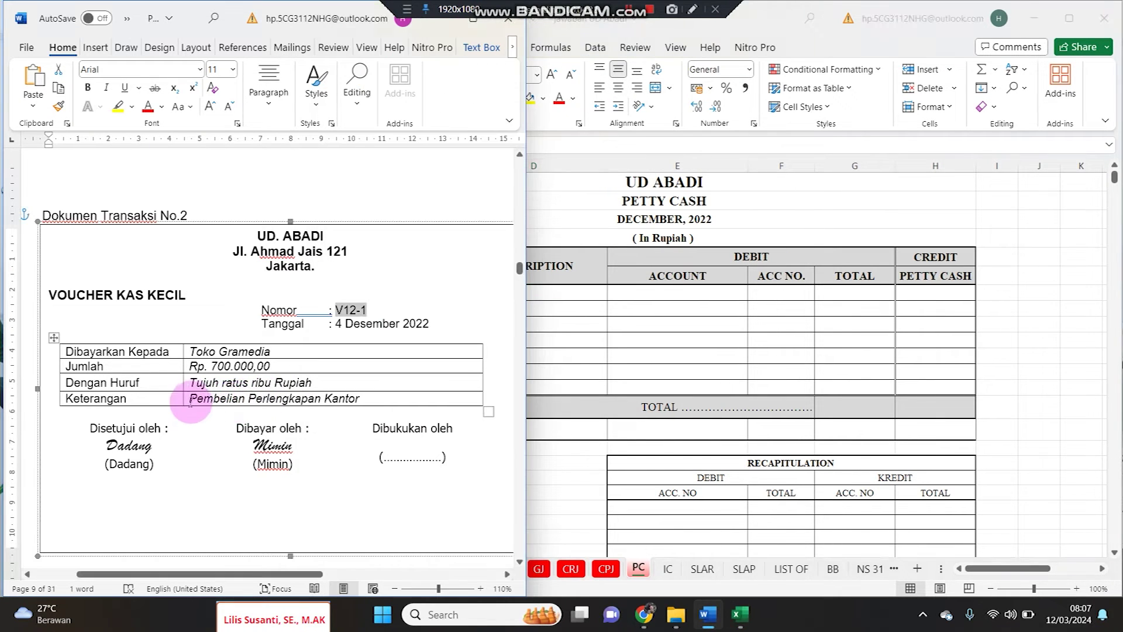
drag(188, 401, 363, 398)
key(ctrl+c)
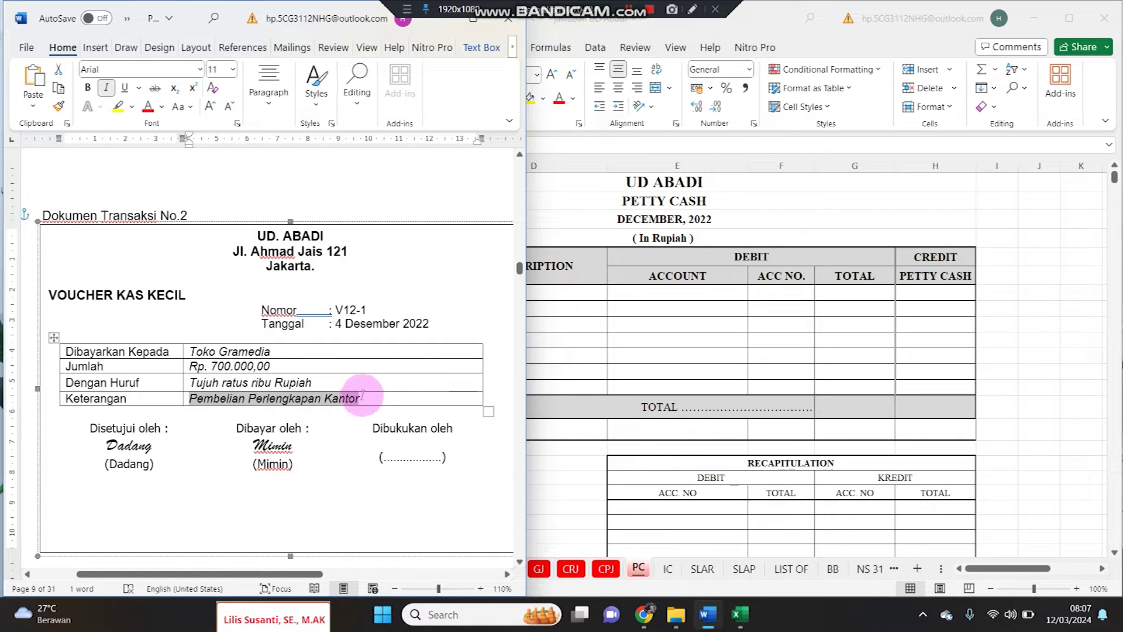
click(515, 295)
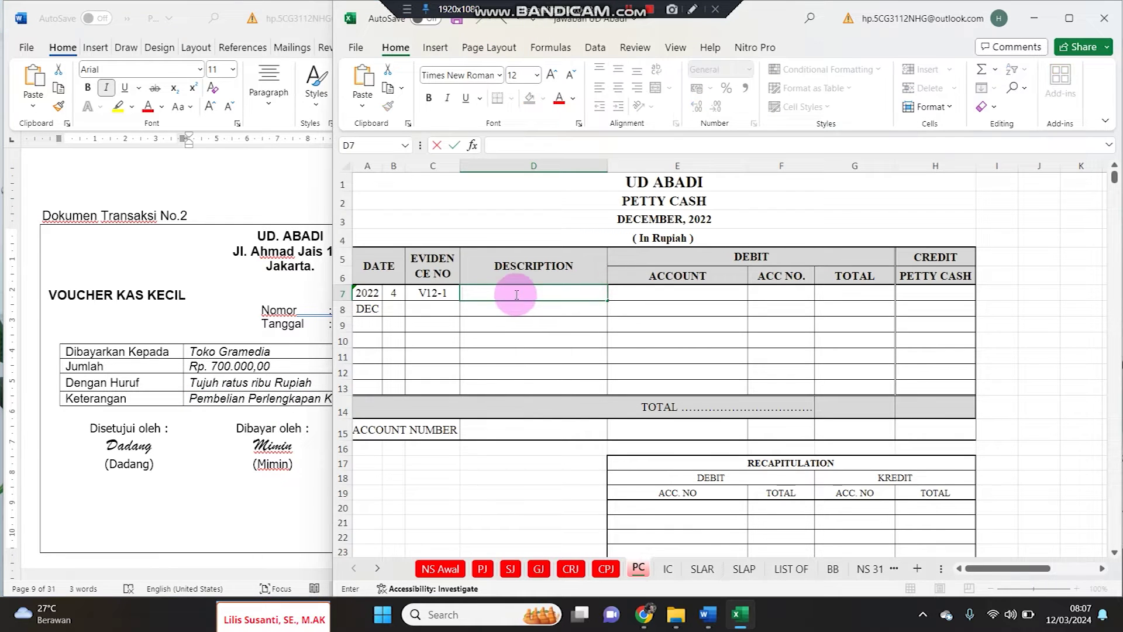
key(ctrl+v)
click(650, 337)
Link the V12-1 row's debit ACCOUNT cell to the account name Store Supplies in the NS Awal sheet
click(637, 293)
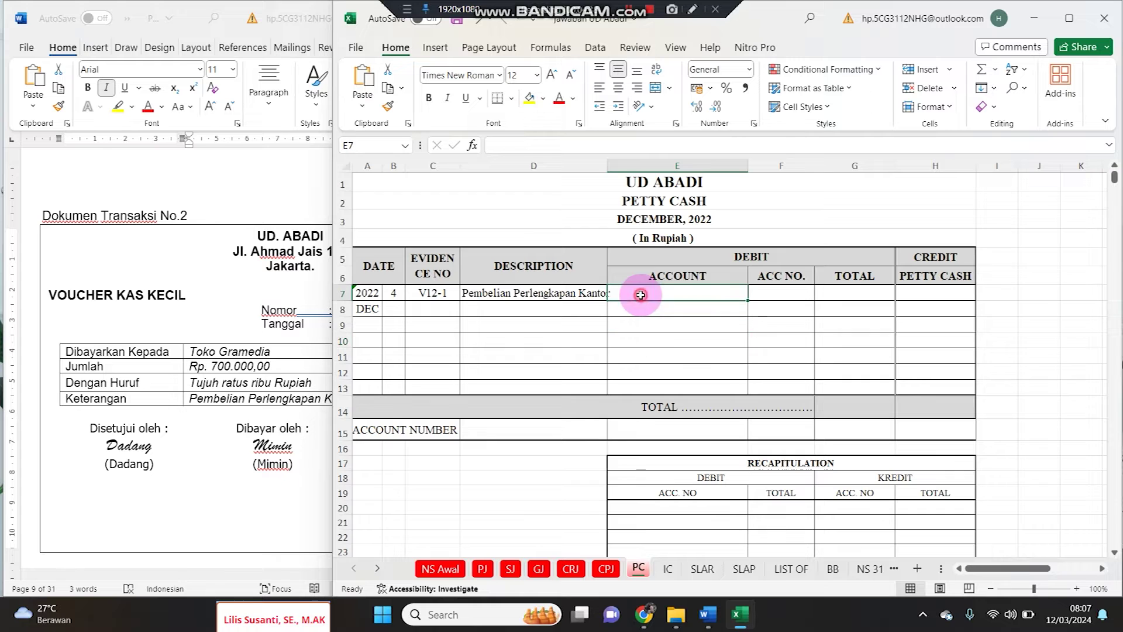
scroll(908, 462, up, 3)
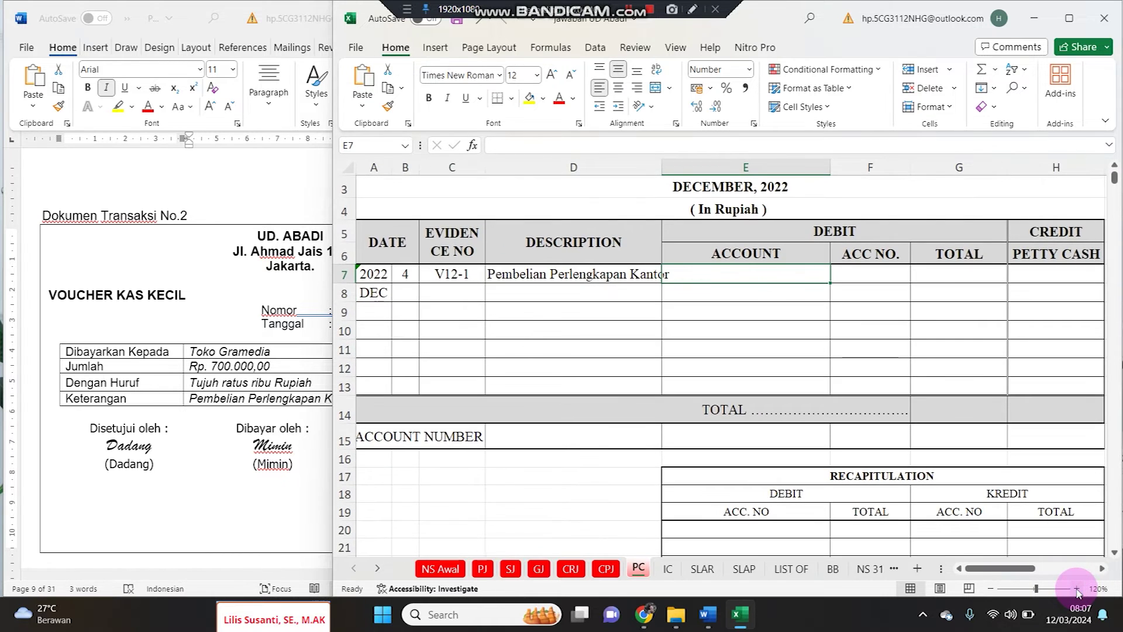
text(=)
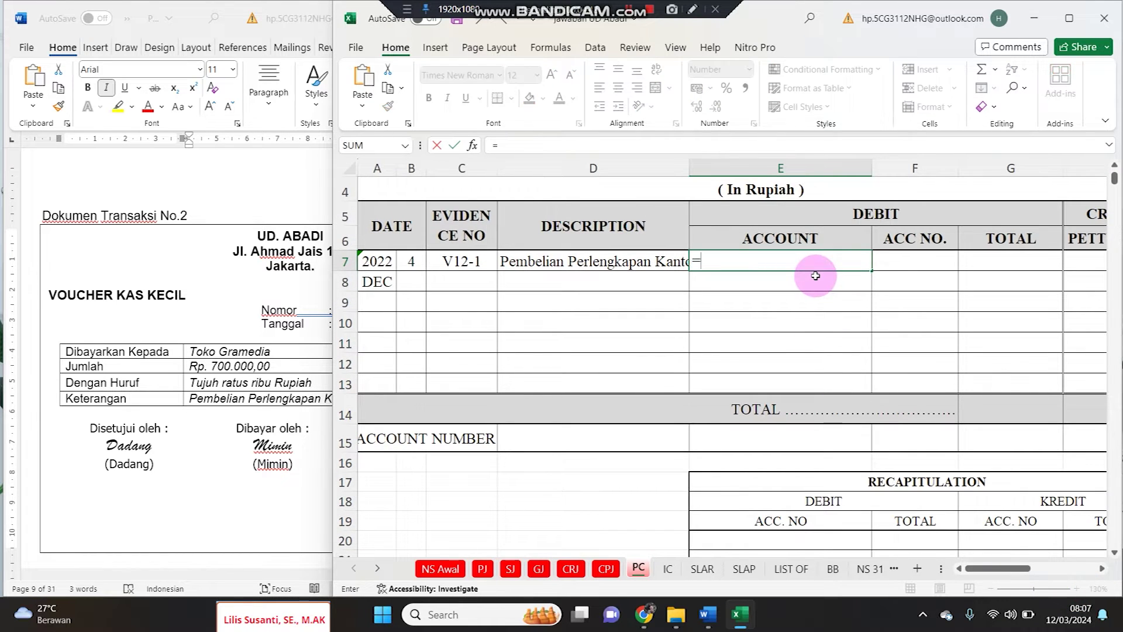
click(442, 567)
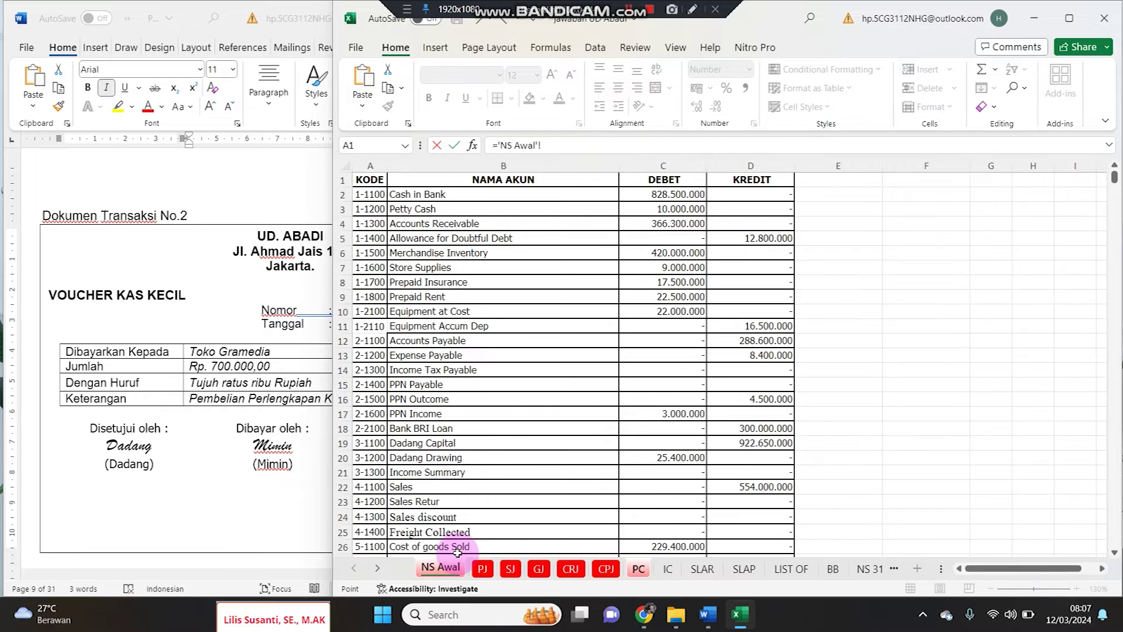
click(427, 267)
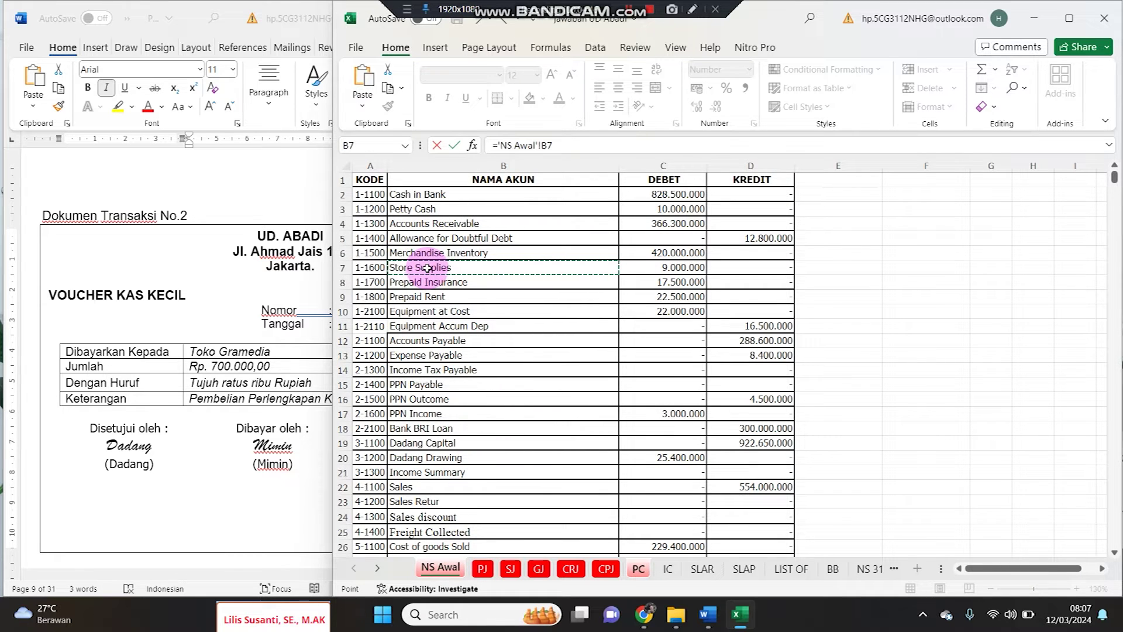
key(Return)
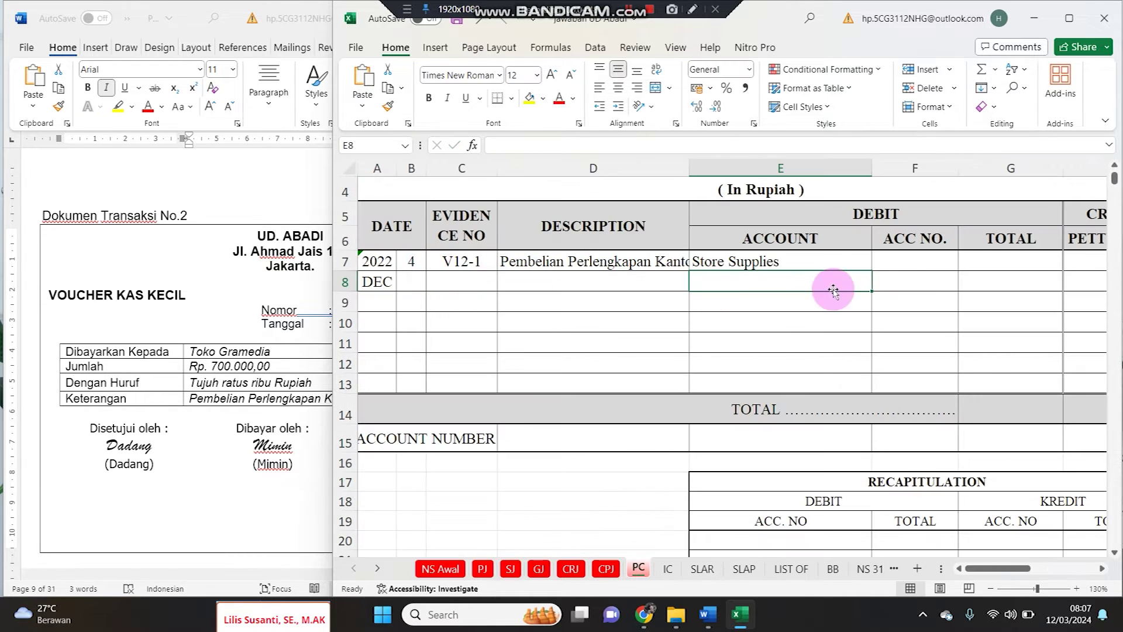
Link the V12-1 row's debit ACC NO. cell to the Store Supplies code 1-1600 in the NS Awal sheet
click(897, 267)
text(=)
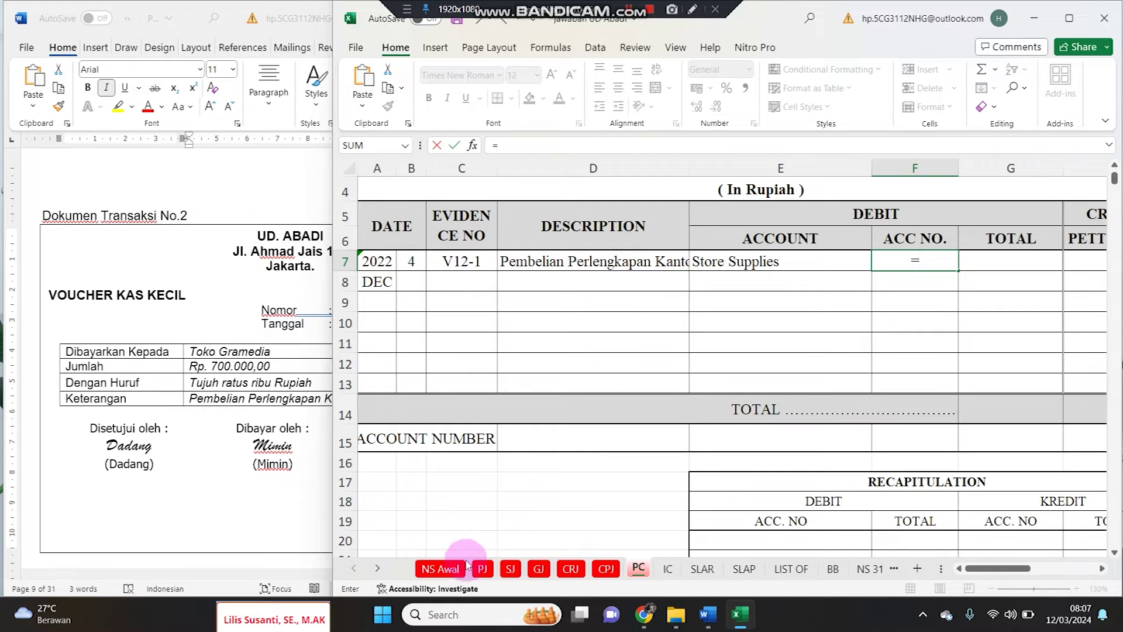
click(442, 567)
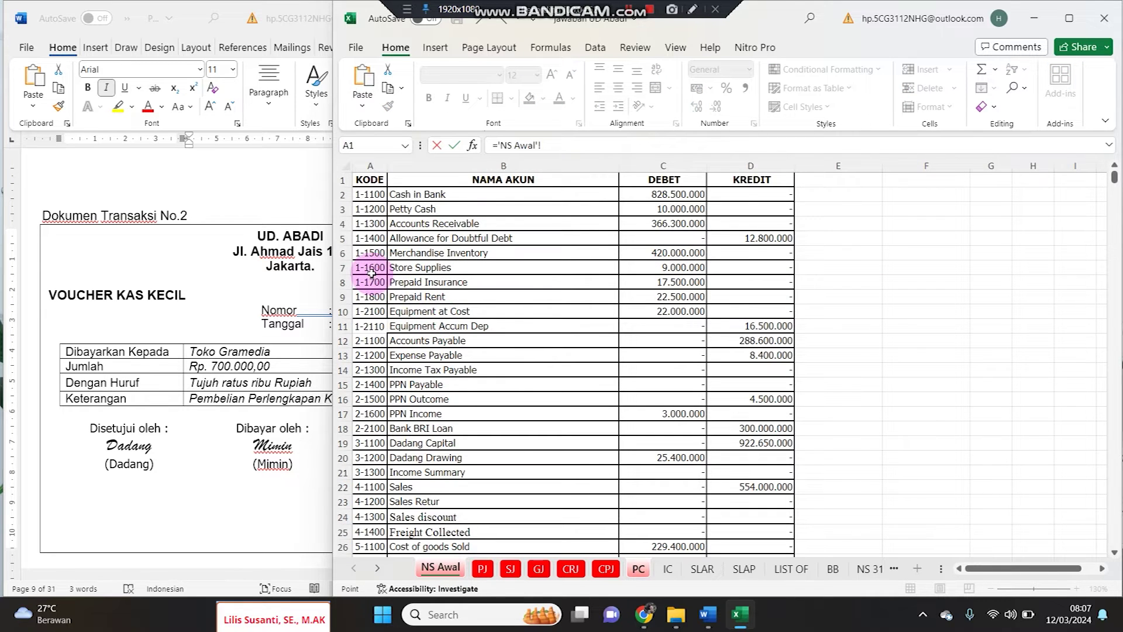
key(Return)
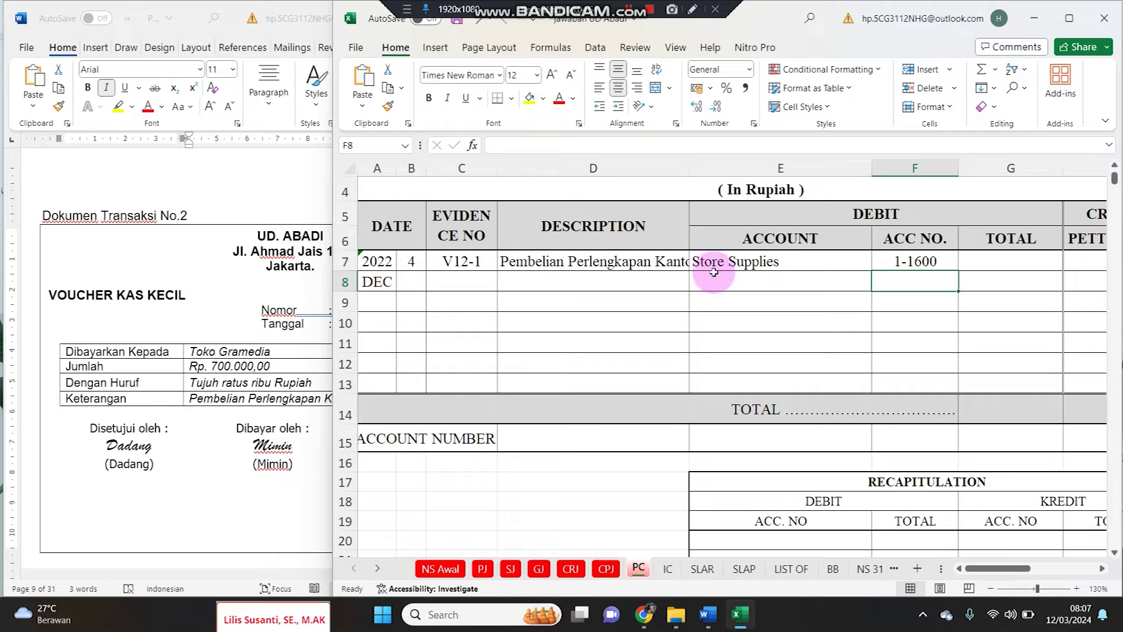
Enter 700.000 as the V12-1 row's debit TOTAL and fill its PETTY CASH credit with the formula =G7
click(981, 262)
text(700.000)
key(Tab)
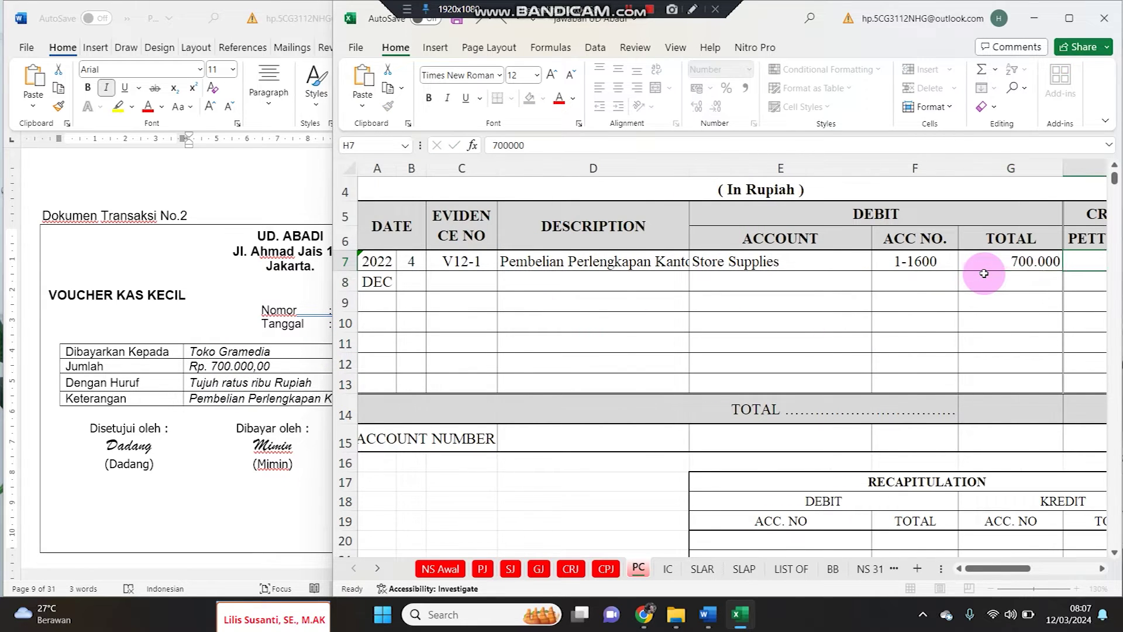
text(=g7)
key(Return)
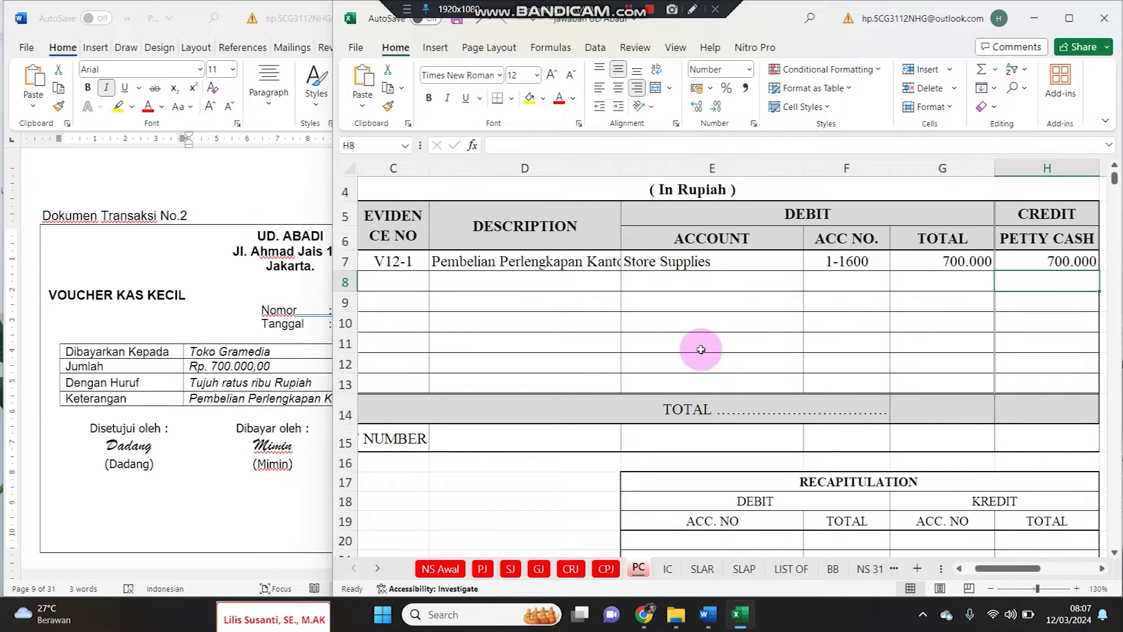
In the Word document, review petty cash voucher V12-1 and go on to invoice No. 217 under Dokumen Transaksi No.3
click(245, 366)
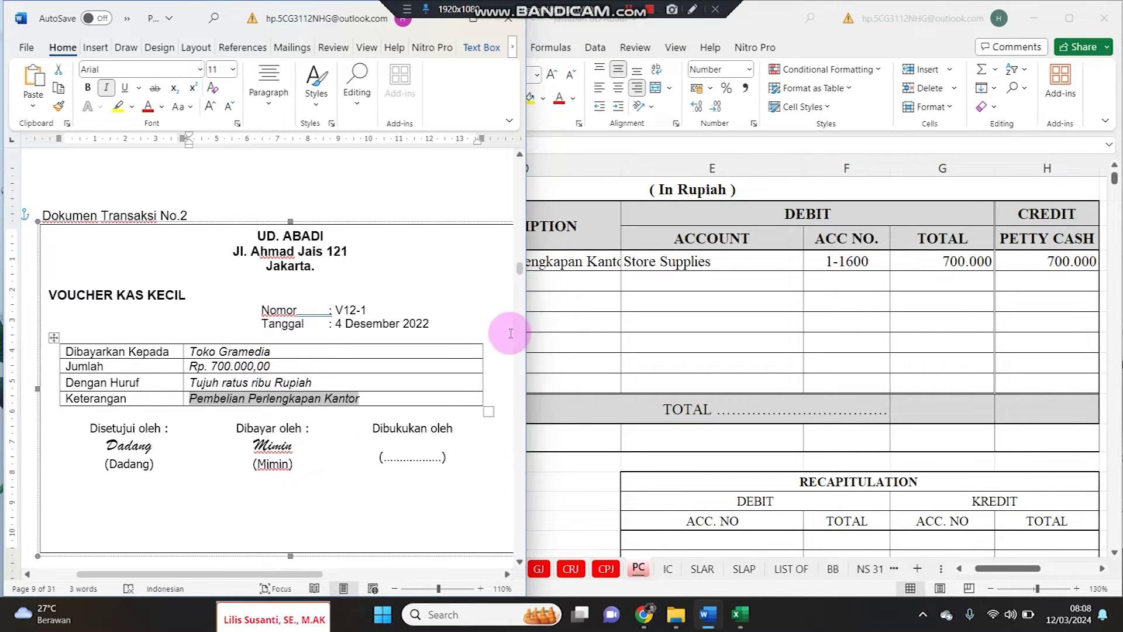
scroll(677, 213, up, 1)
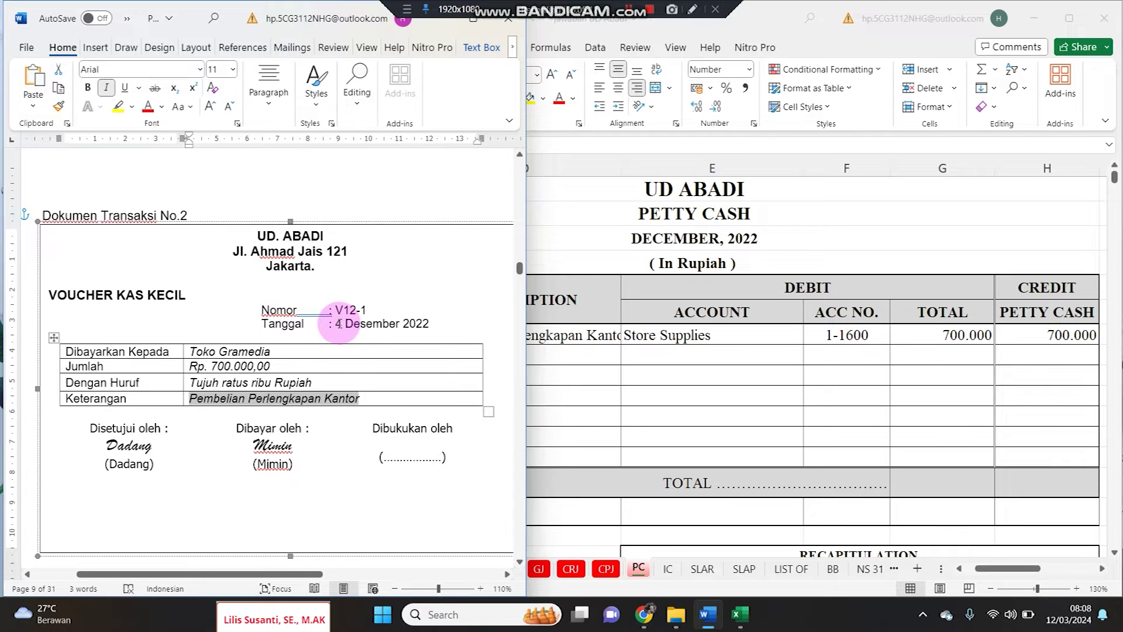
click(326, 350)
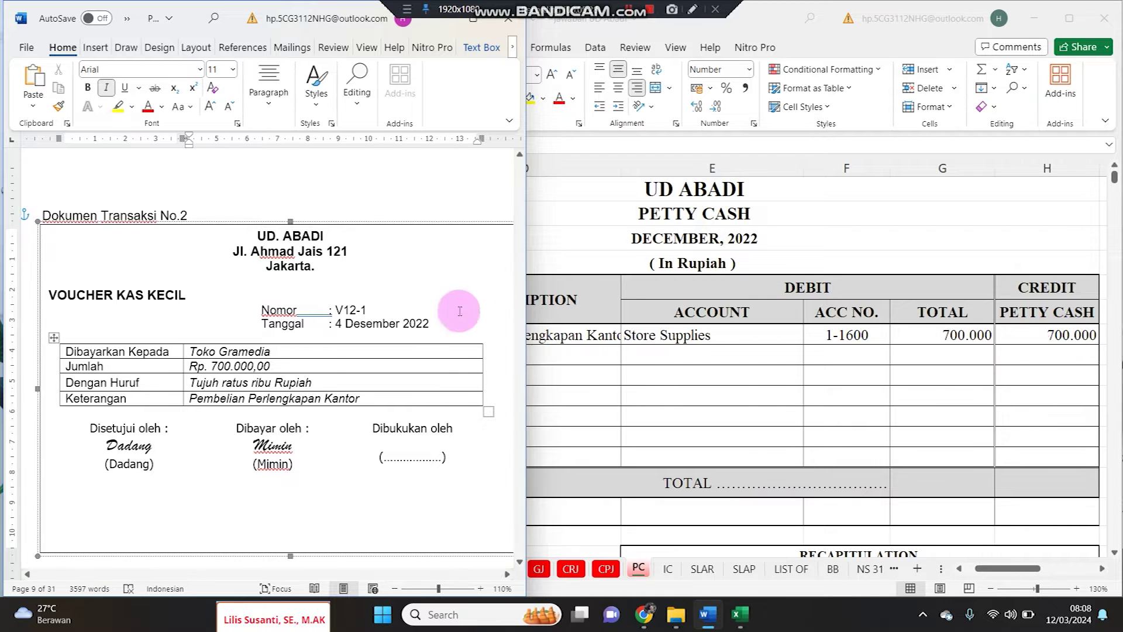
scroll(268, 358, down, 1)
scroll(267, 358, down, 10)
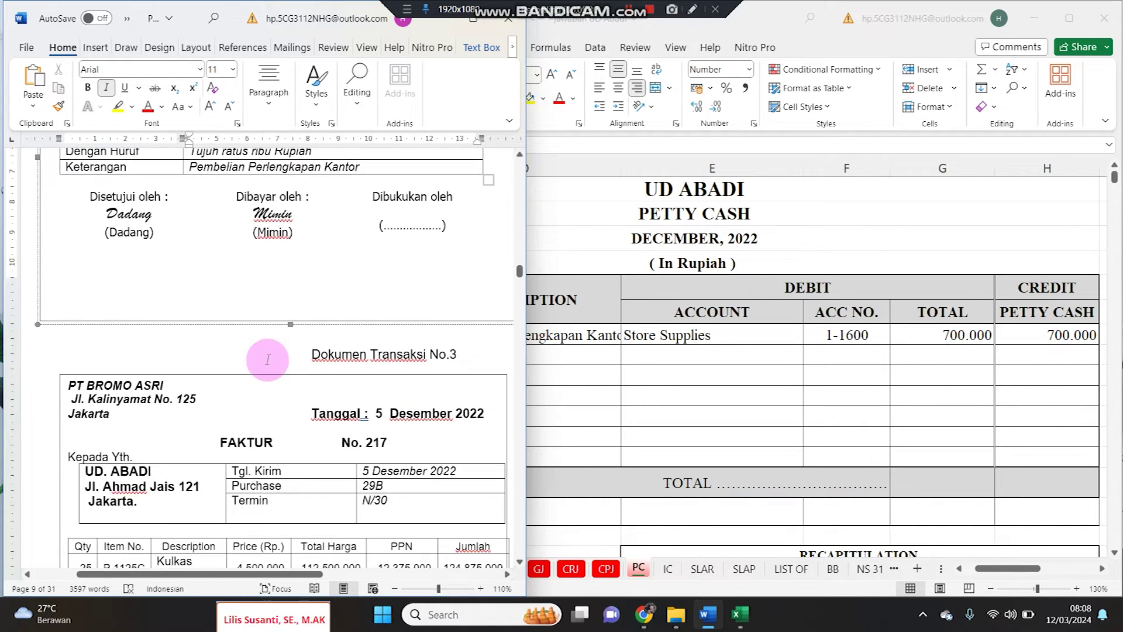
scroll(265, 358, down, 1)
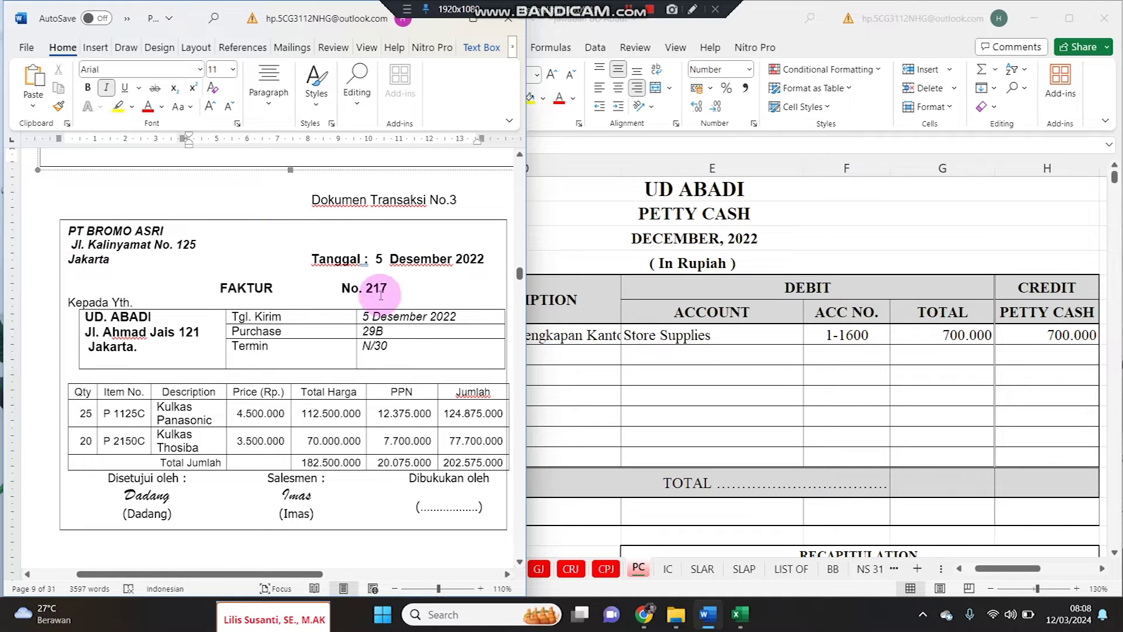
Highlight the seller PT BROMO ASRI and the buyer UD. ABADI in yellow on invoice No. 217
drag(219, 577, 236, 577)
drag(35, 231, 135, 232)
click(117, 106)
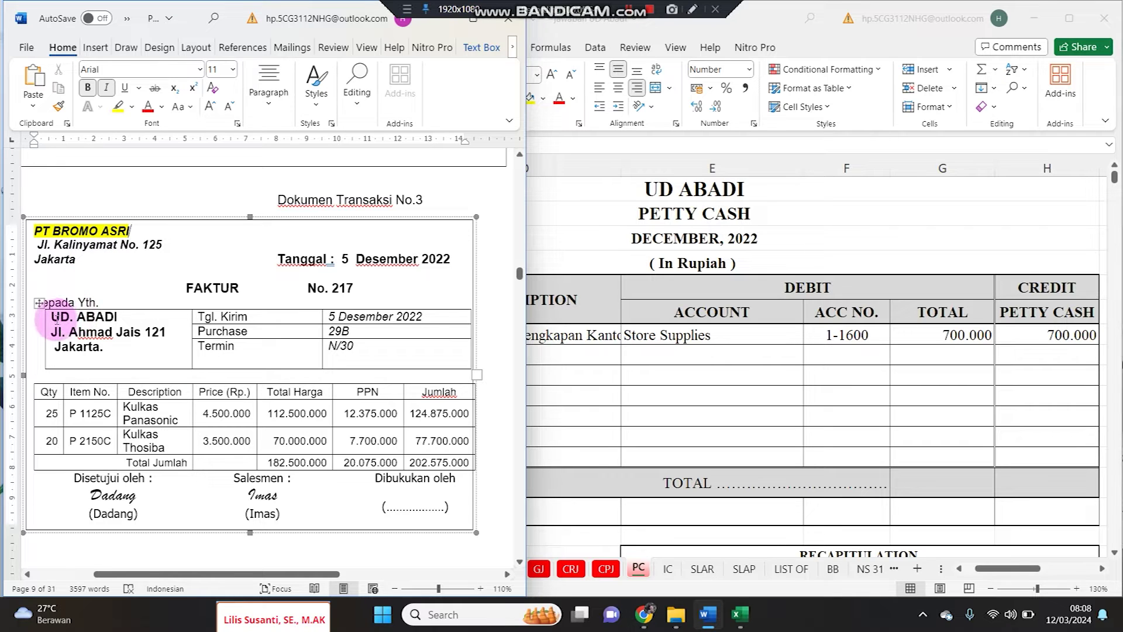
drag(53, 316, 123, 317)
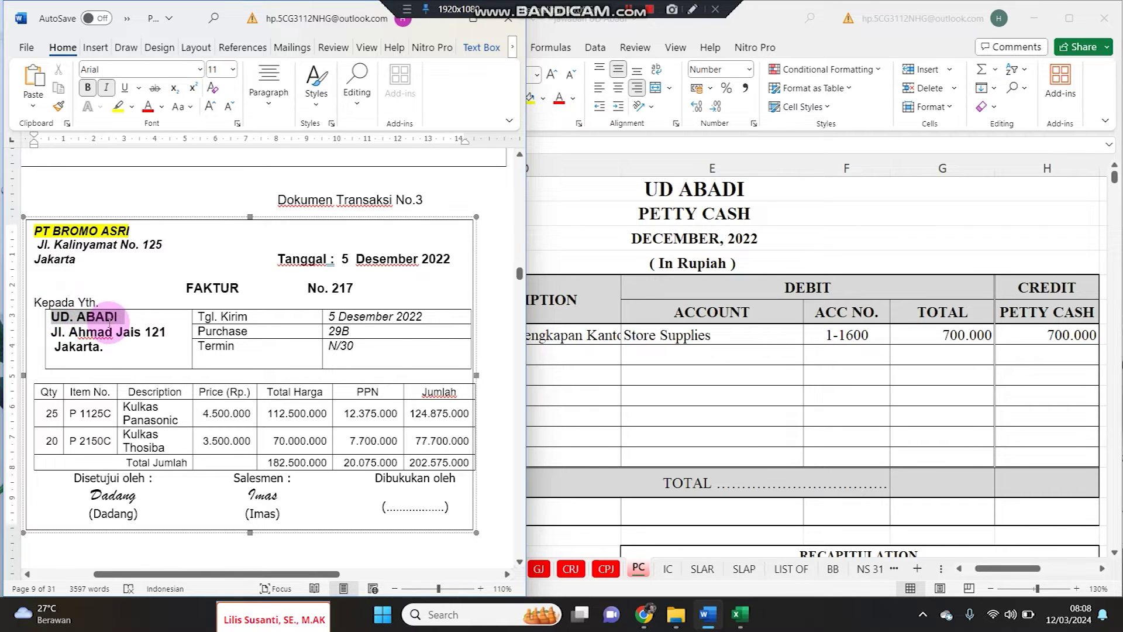
click(117, 107)
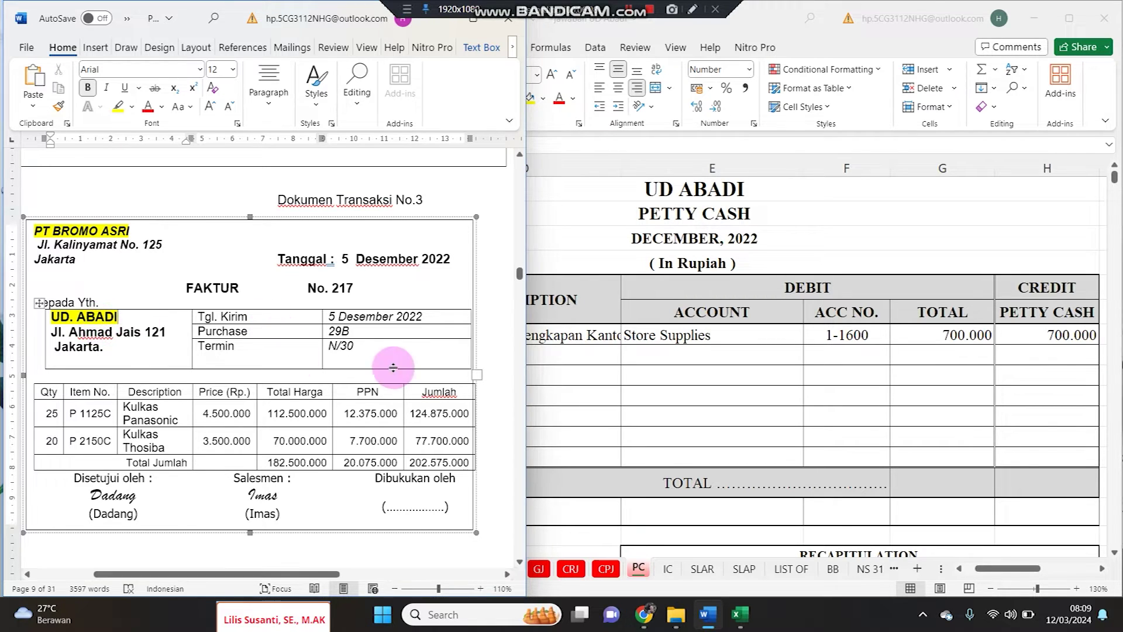
Highlight the Termin row with its N/30 value in yellow on the PT BROMO ASRI invoice
drag(370, 346, 319, 340)
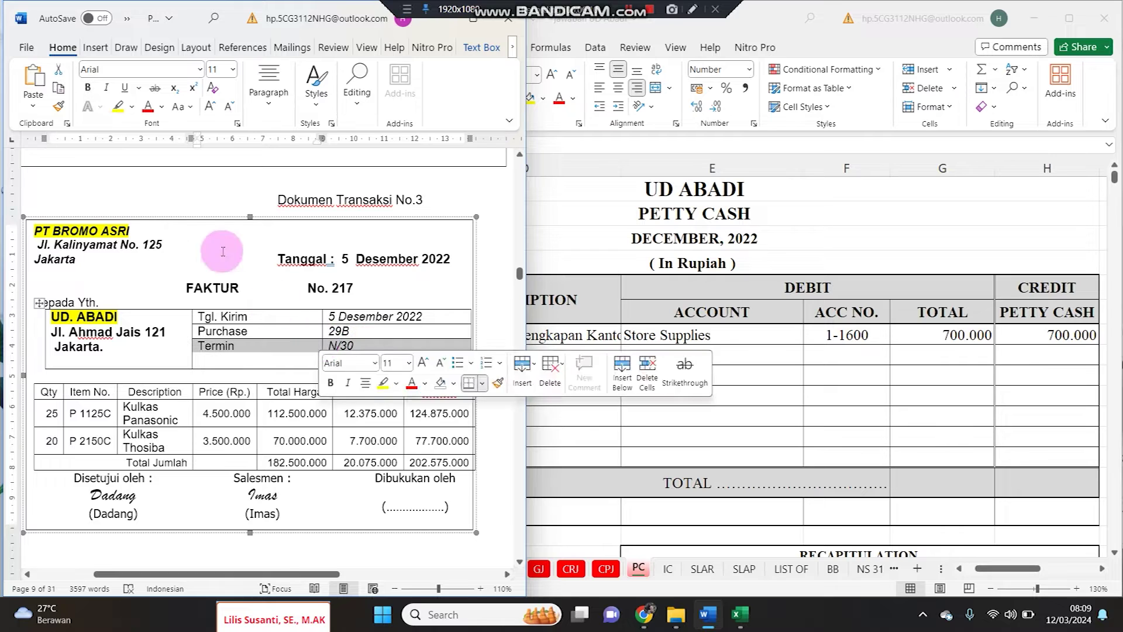
click(118, 106)
click(240, 359)
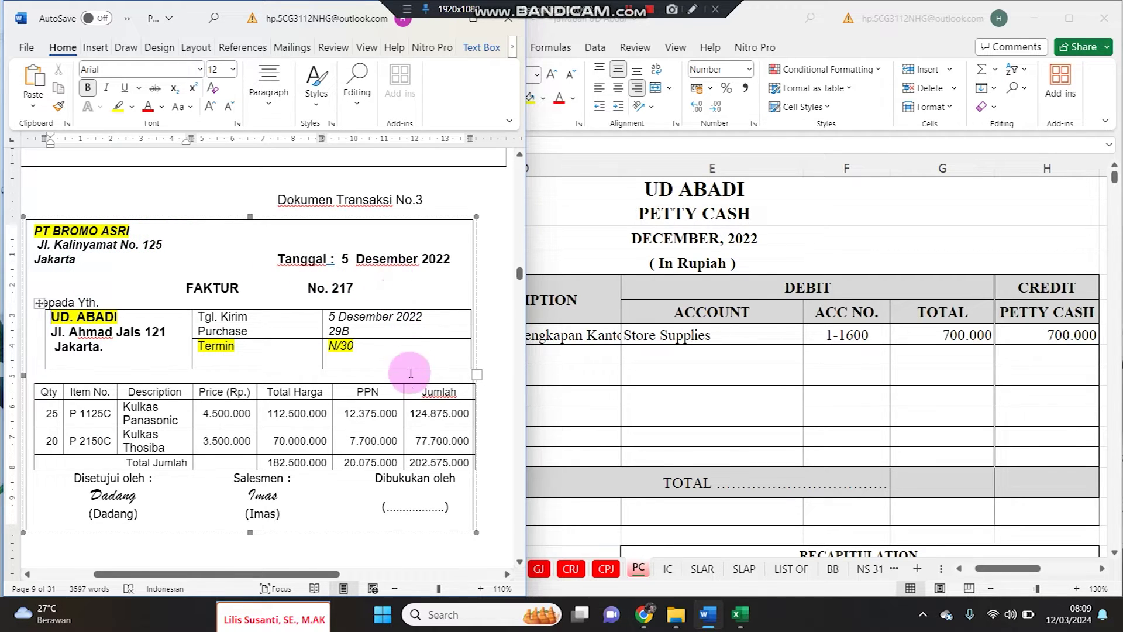
drag(411, 462, 460, 463)
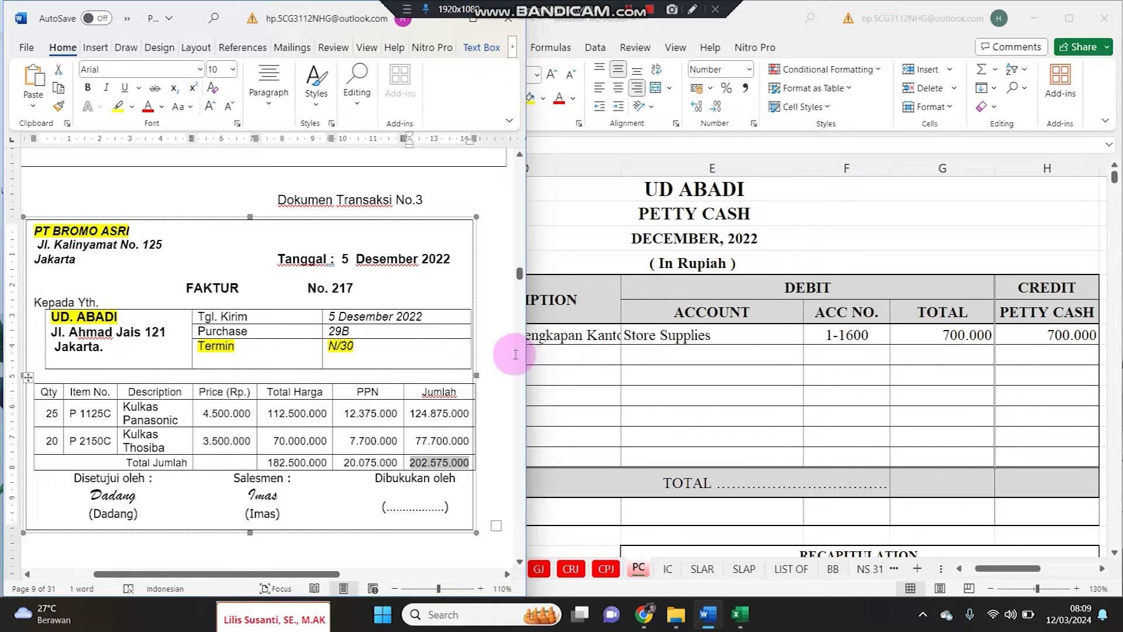
Switch to Excel and enter day 5 and invoice number 217 in row 9 of the PJ purchase journal
click(588, 363)
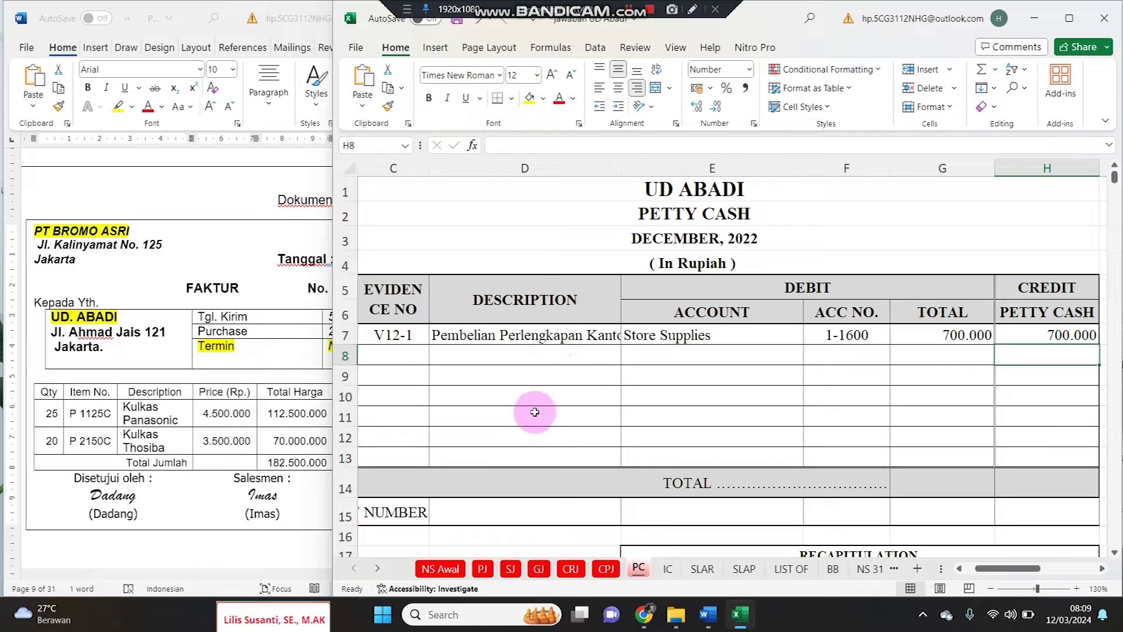
click(482, 569)
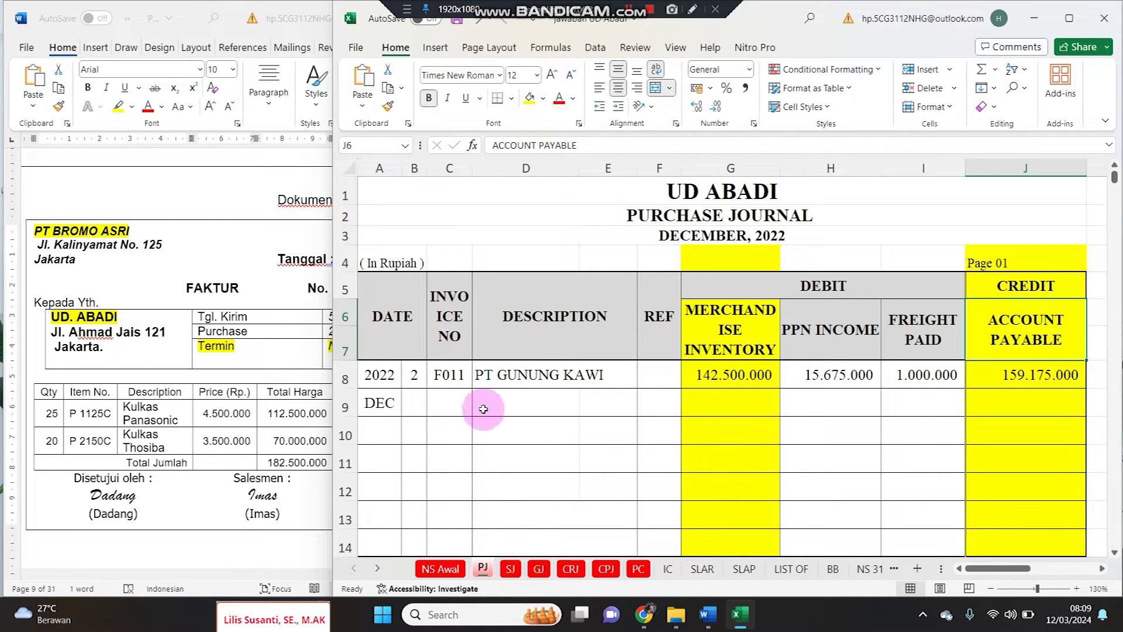
click(414, 403)
click(201, 386)
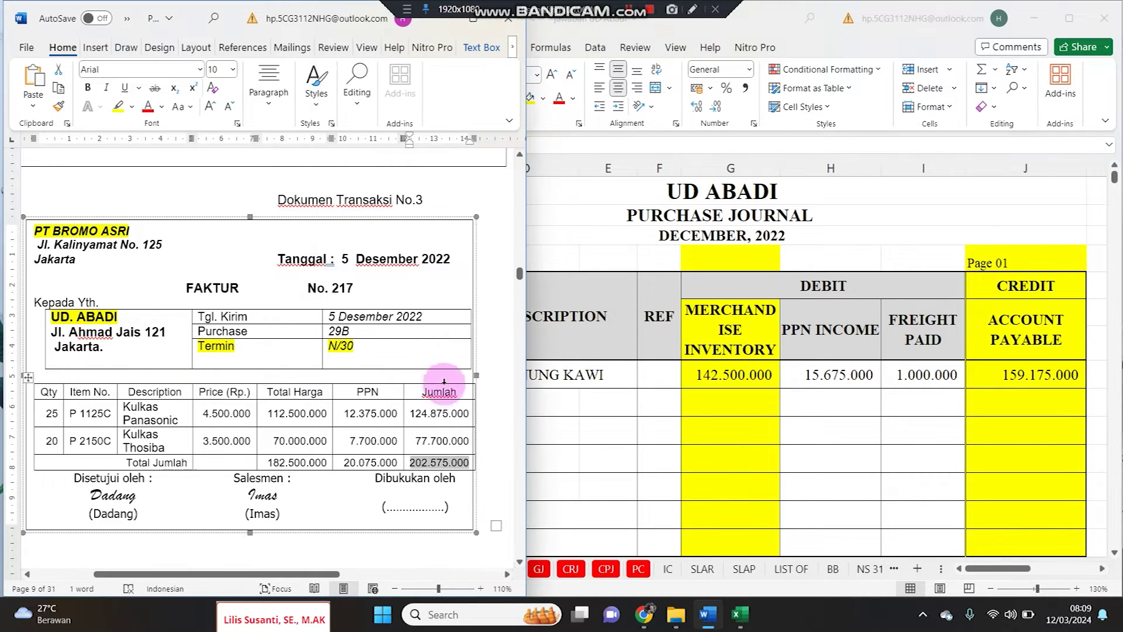
key(alt+Tab)
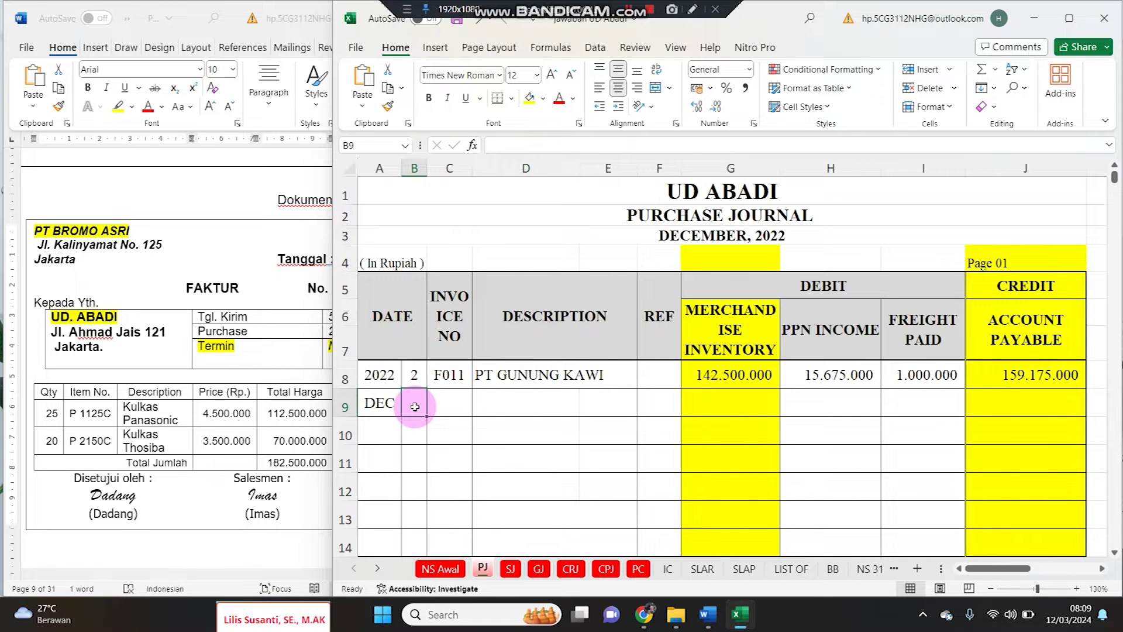
click(257, 346)
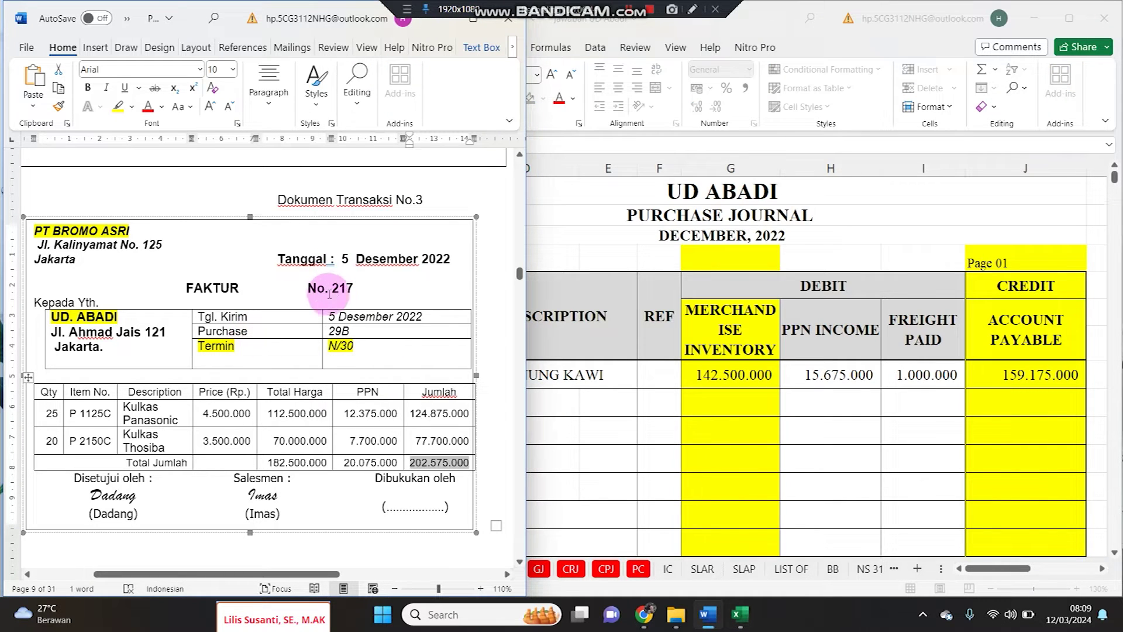
drag(331, 289, 364, 288)
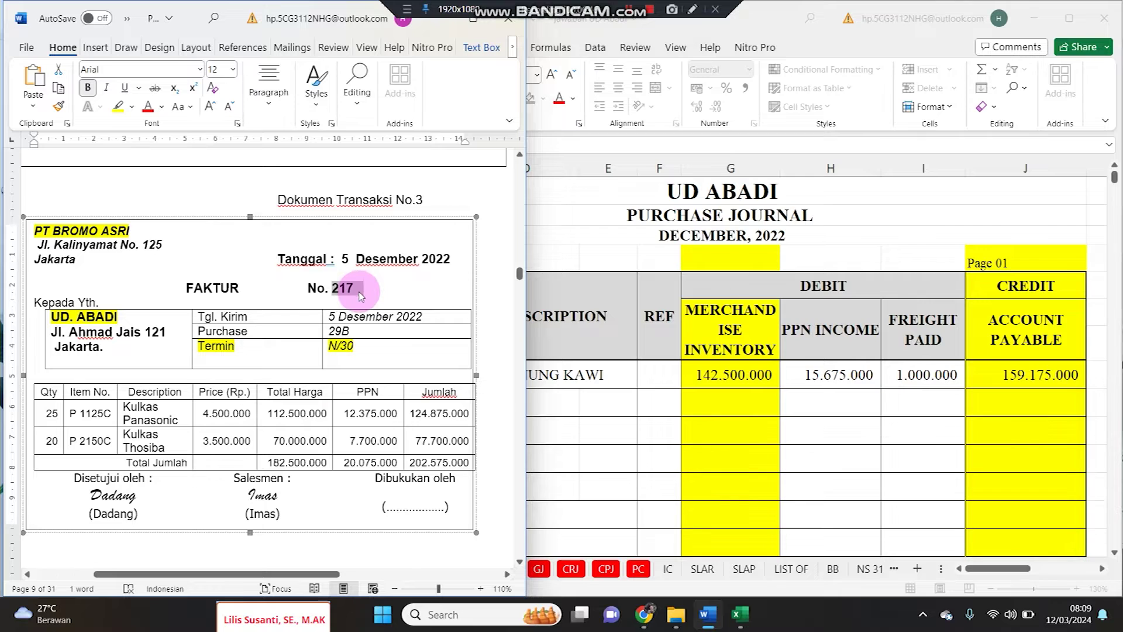
key(alt+Tab)
text(5)
text(217)
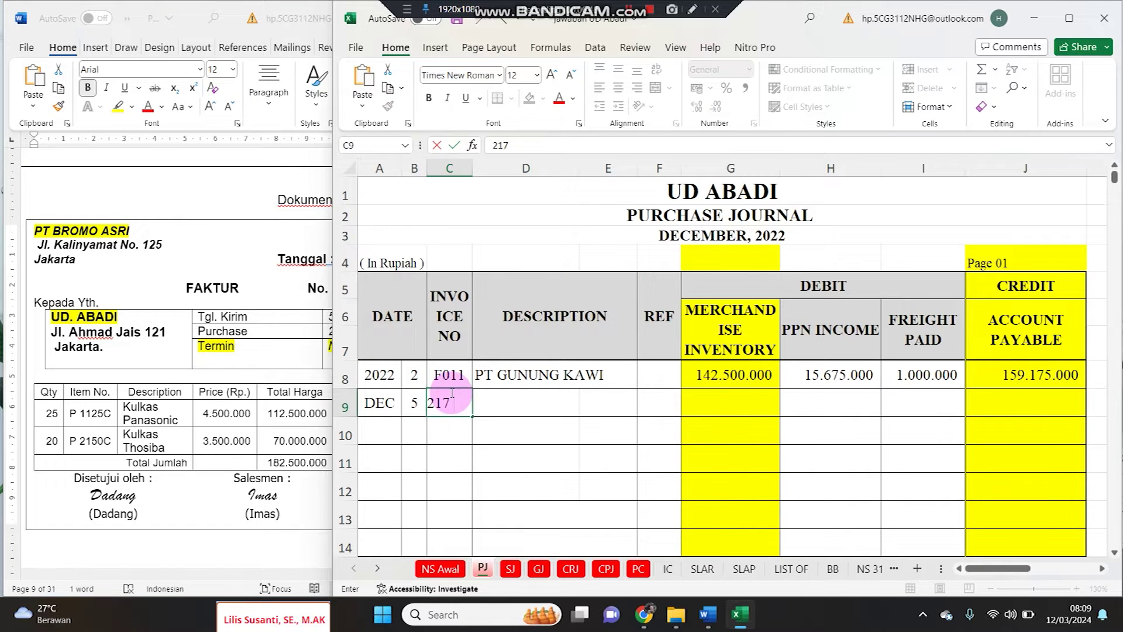
key(Tab)
Copy the supplier name PT BROMO ASRI from the Word invoice into the description of row 9 in the purchase journal
click(35, 237)
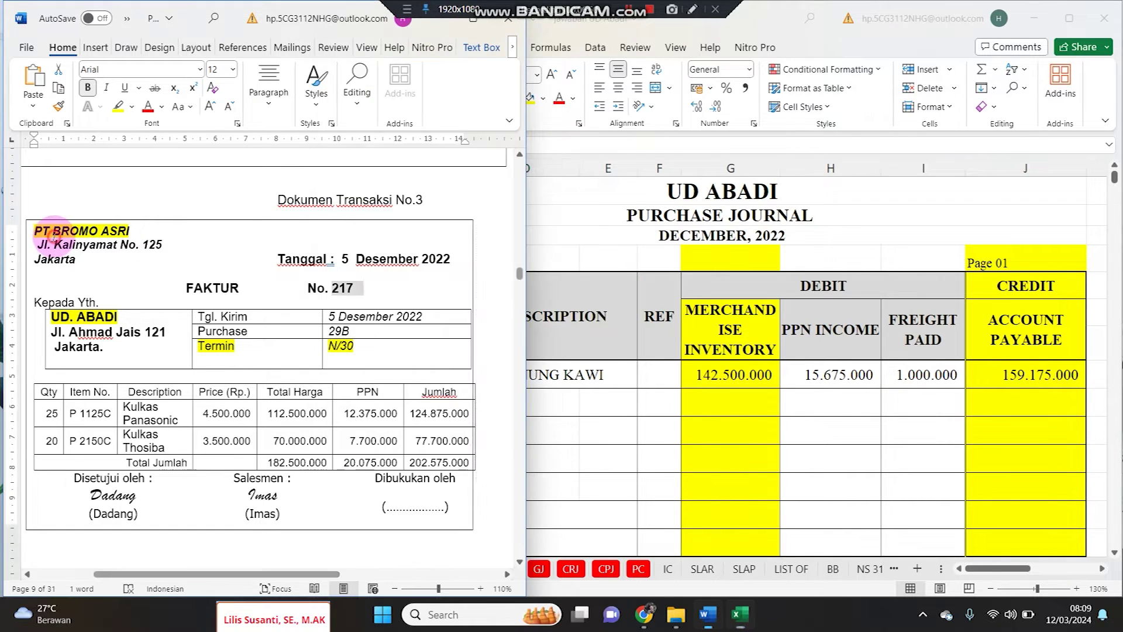
drag(37, 235, 126, 231)
key(ctrl+c)
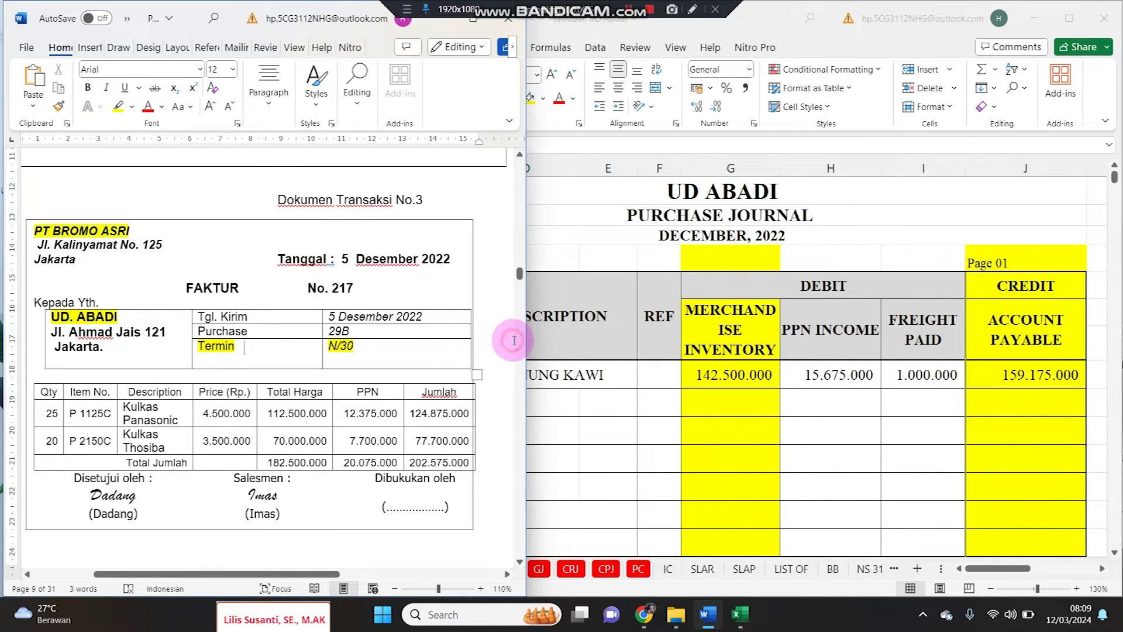
click(566, 366)
click(498, 401)
click(498, 402)
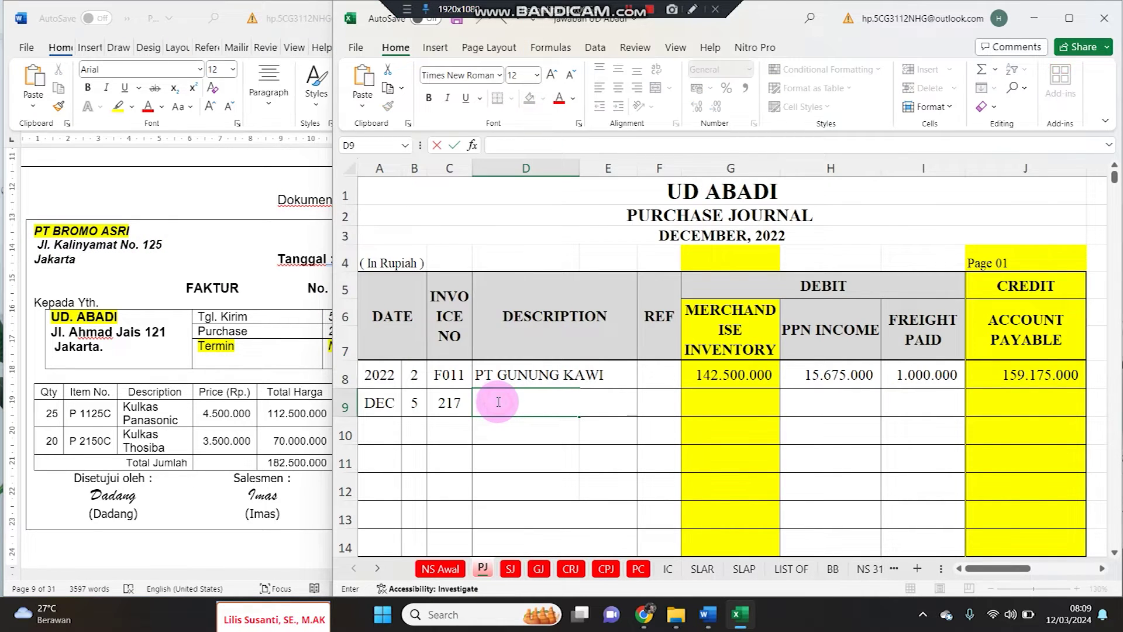
key(ctrl+v)
click(641, 307)
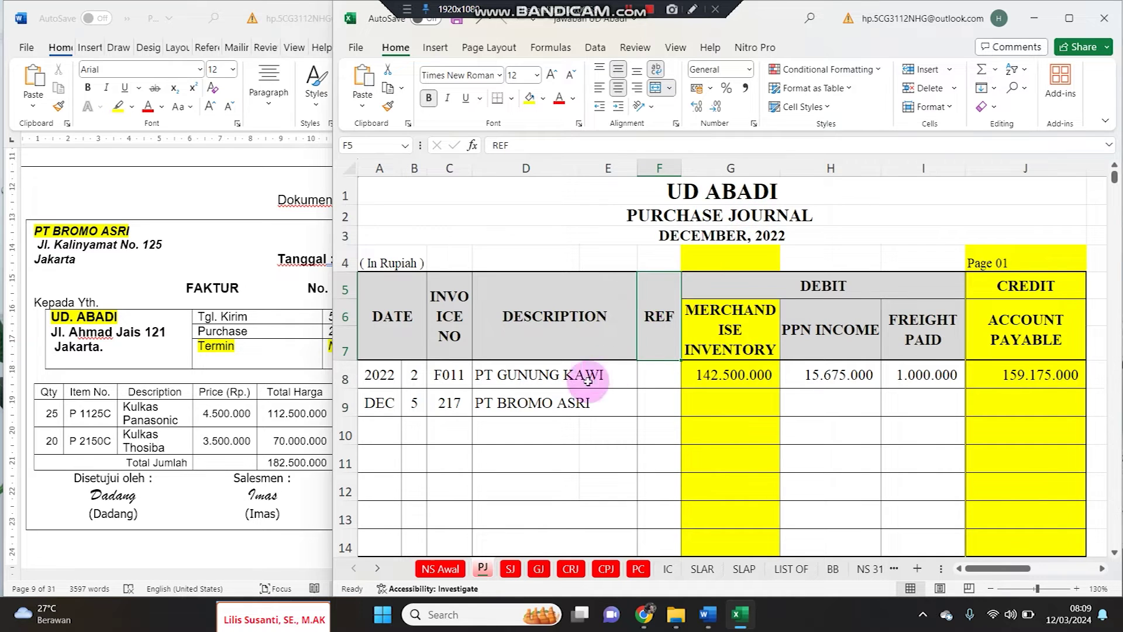
Copy the invoice's Total Harga sum of 182.500.000 into the Merchandise Inventory debit of row 9
click(726, 401)
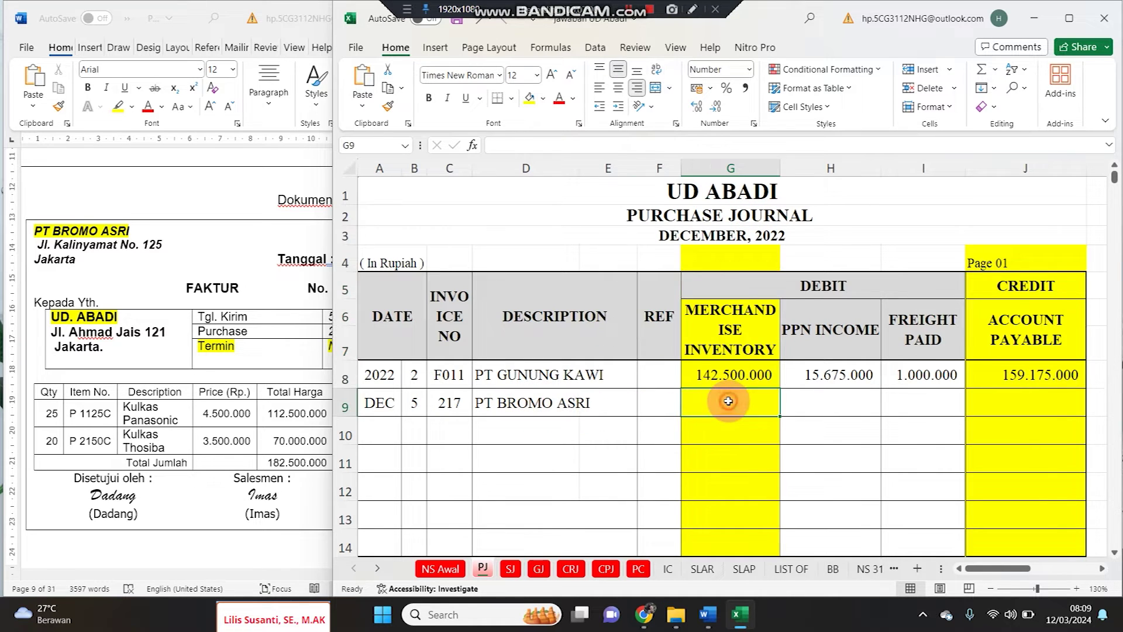
click(240, 413)
drag(271, 462, 326, 463)
key(ctrl+c)
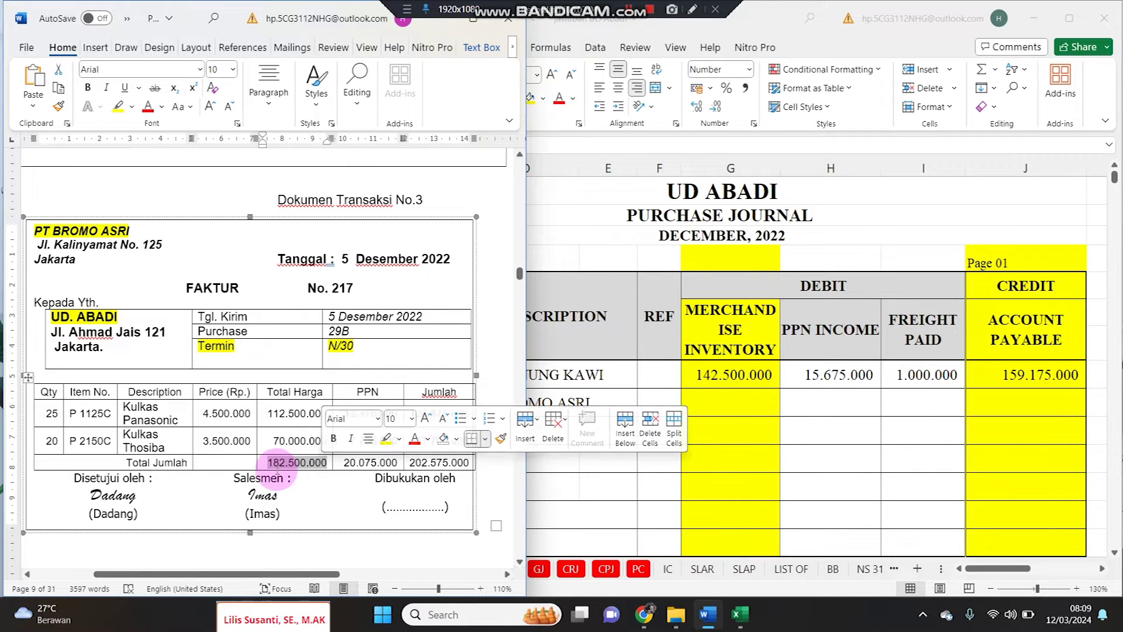
click(716, 407)
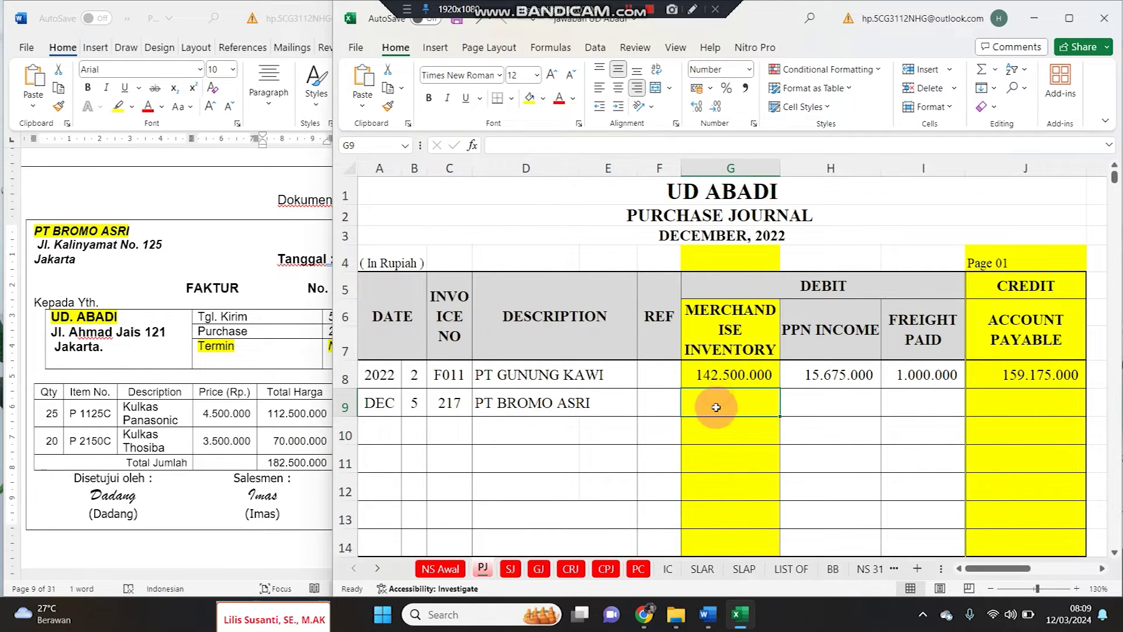
key(ctrl+v)
Copy the invoice's total PPN of 20.075.000 into the PPN Income debit of row 9
click(827, 396)
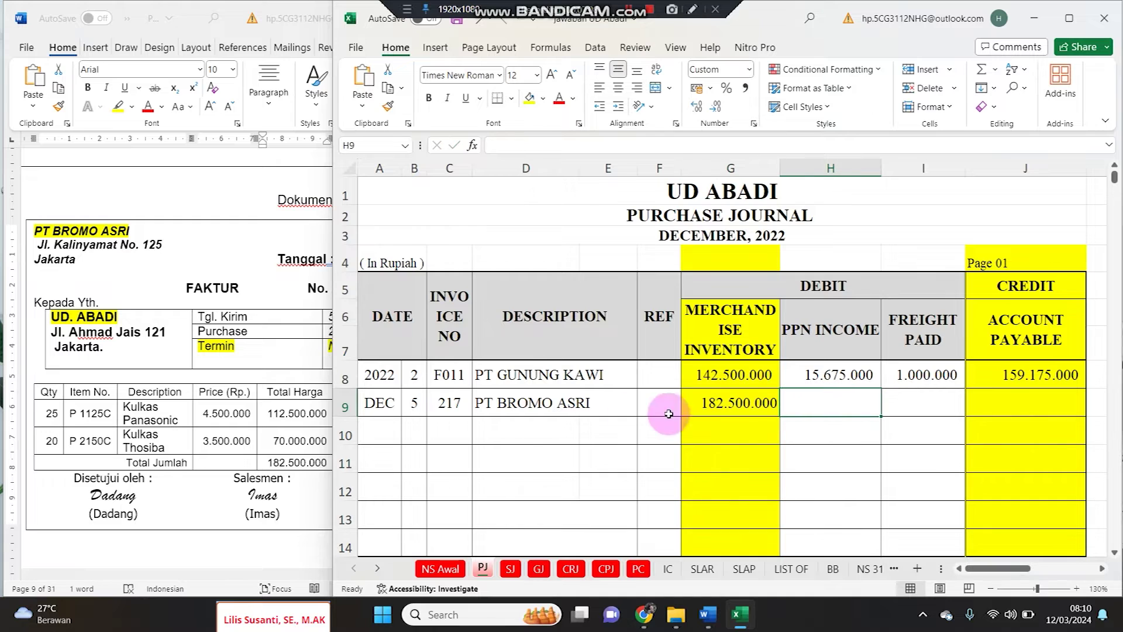
click(264, 451)
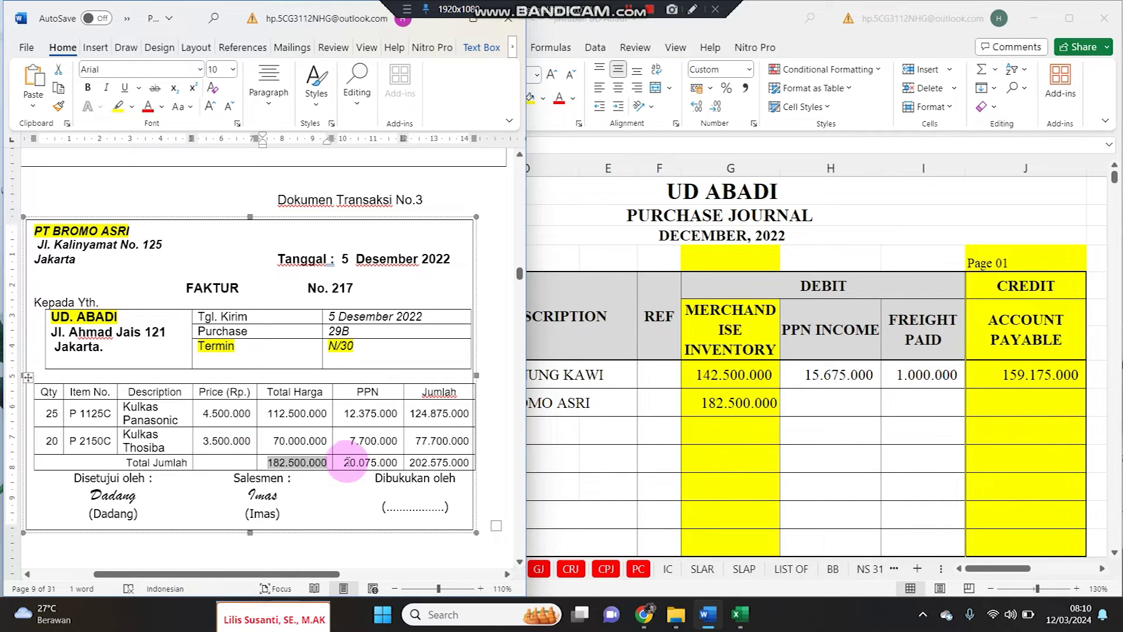
drag(343, 461, 391, 462)
key(ctrl+c)
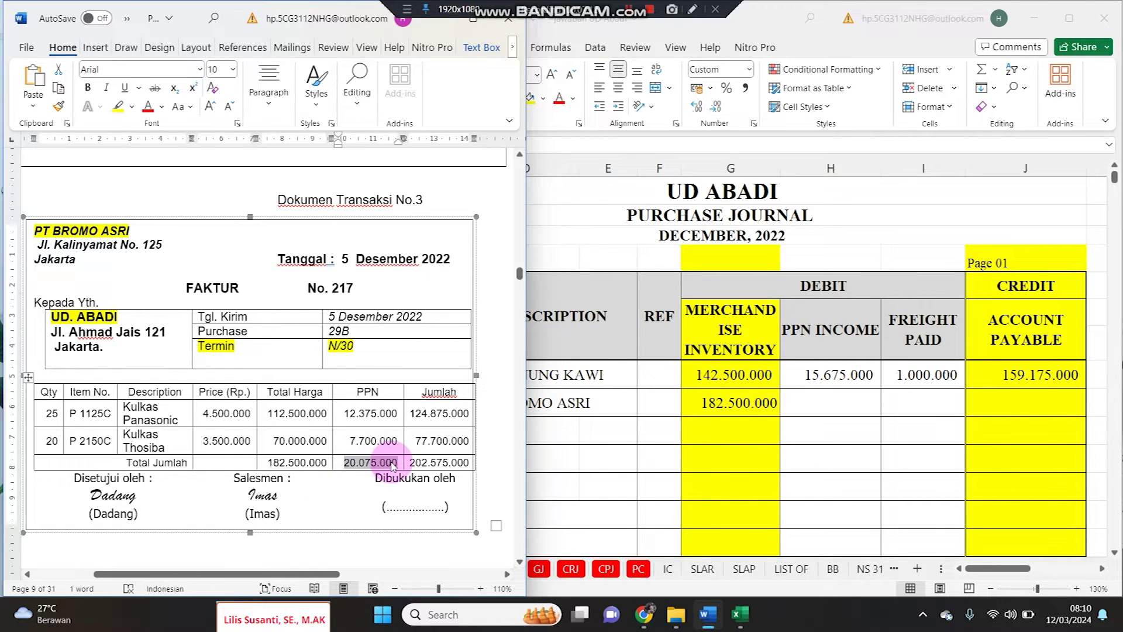
click(821, 401)
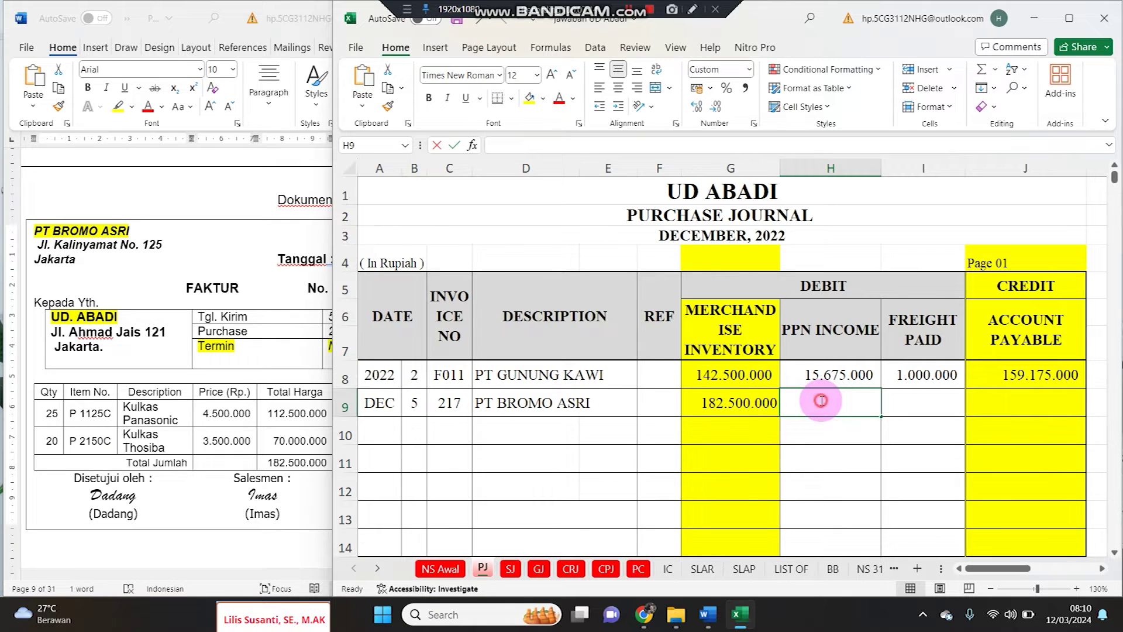
key(ctrl+v)
Fill the Account Payable sum formula from row 8 down to row 9 and compare the result with the invoice total
click(968, 409)
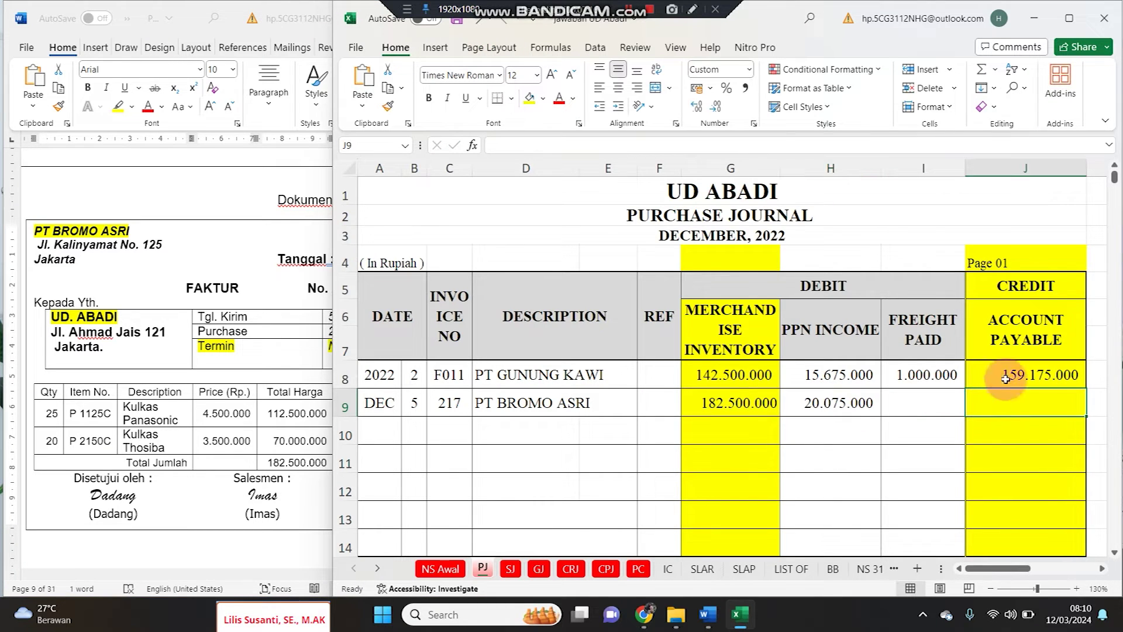
click(1050, 375)
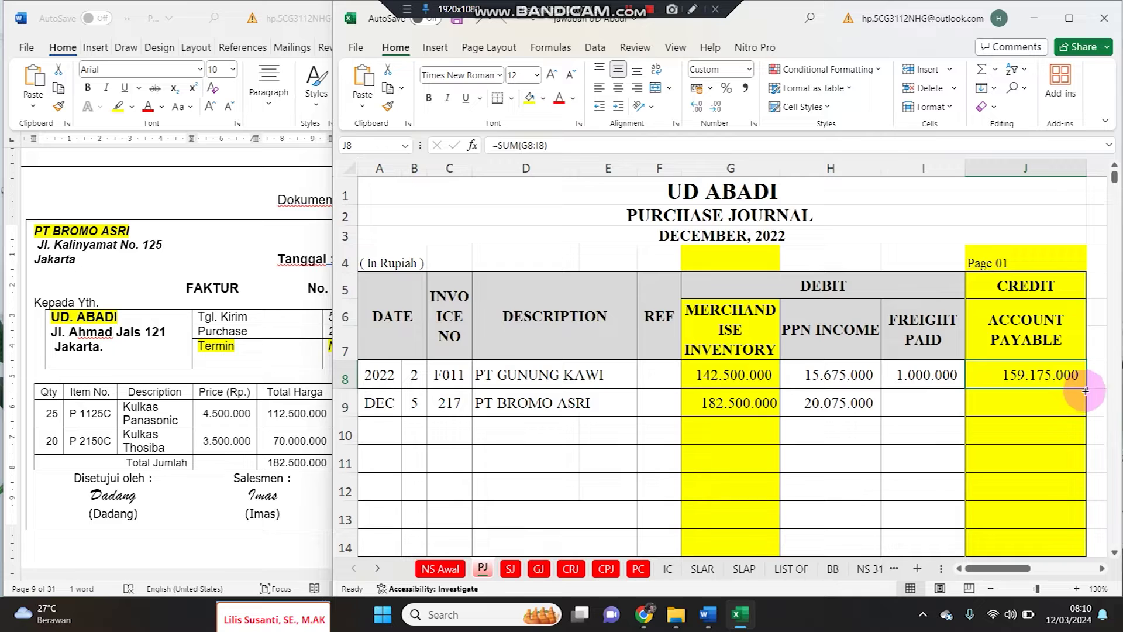
drag(1085, 390, 1079, 412)
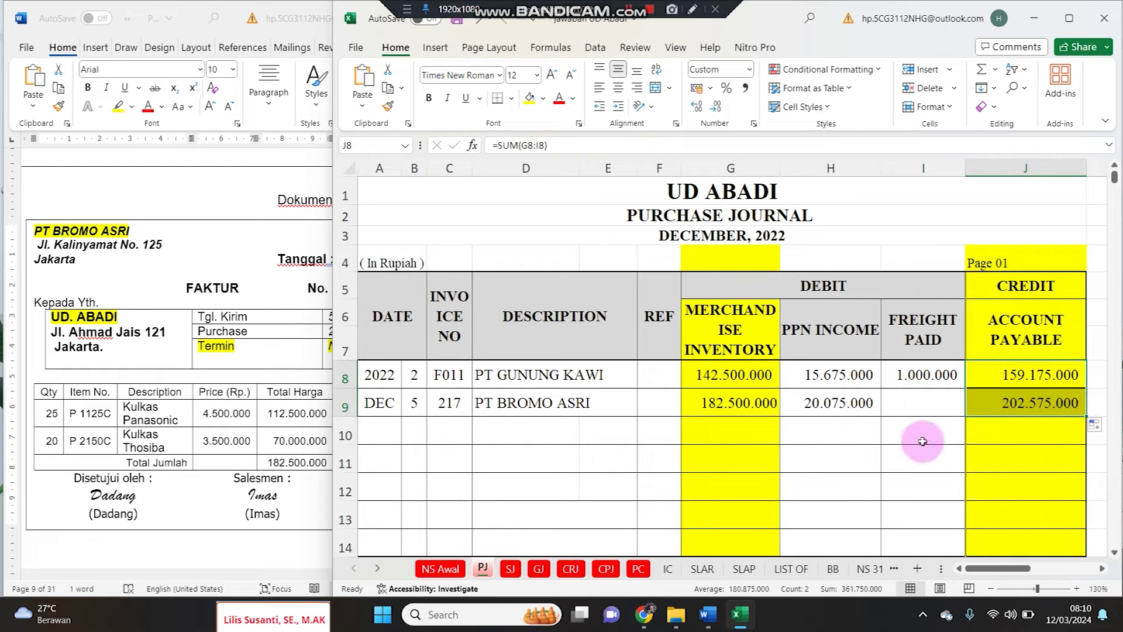
click(239, 465)
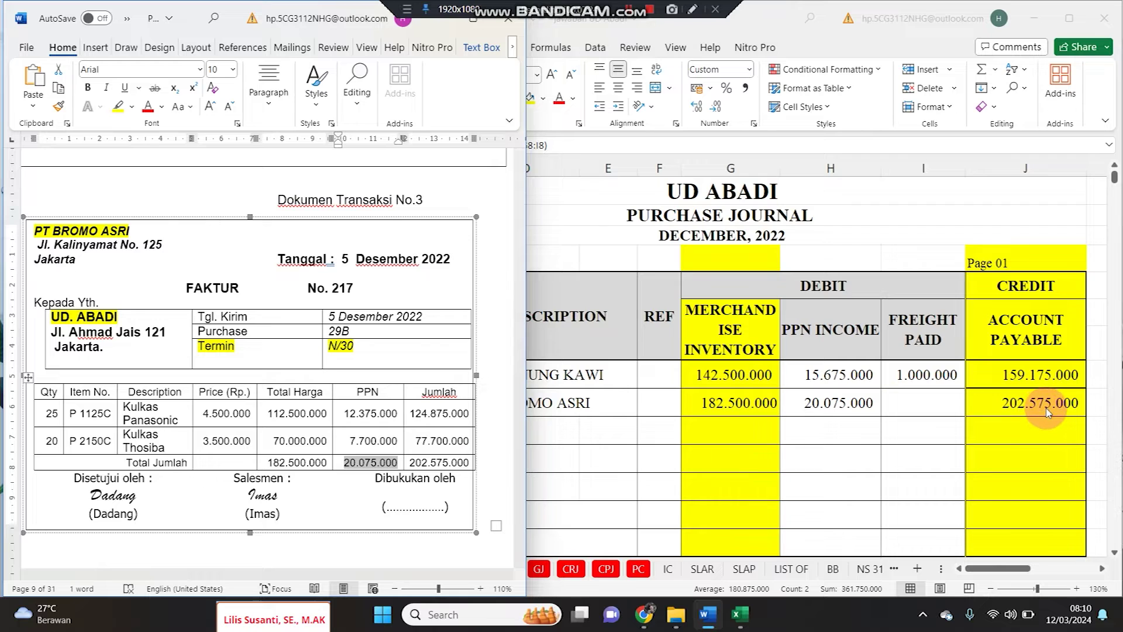
click(1026, 413)
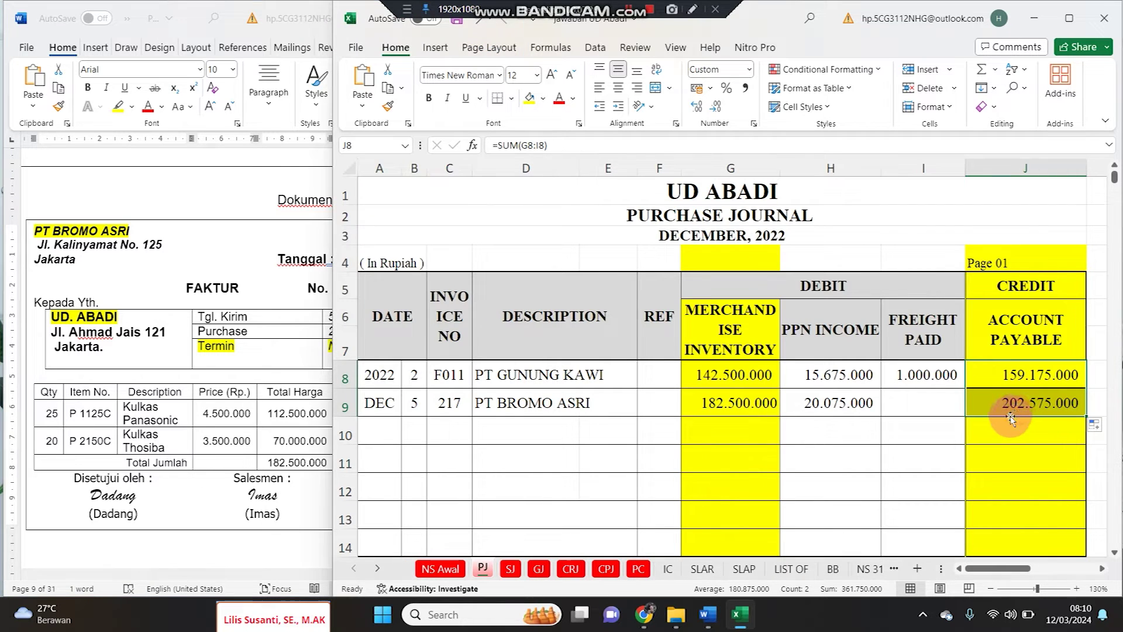
click(712, 419)
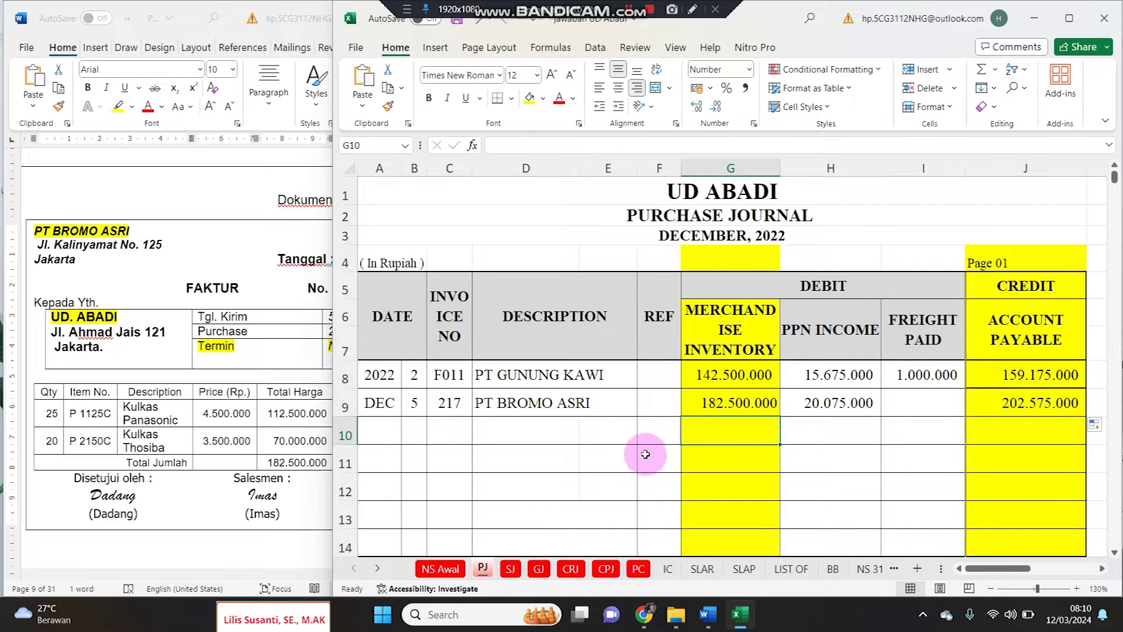
On the Kulkas Panasonic inventory card in the IC sheet, enter day 5 and evidence number 217 in row 11
click(668, 570)
scroll(462, 421, down, 3)
scroll(402, 326, up, 3)
click(397, 278)
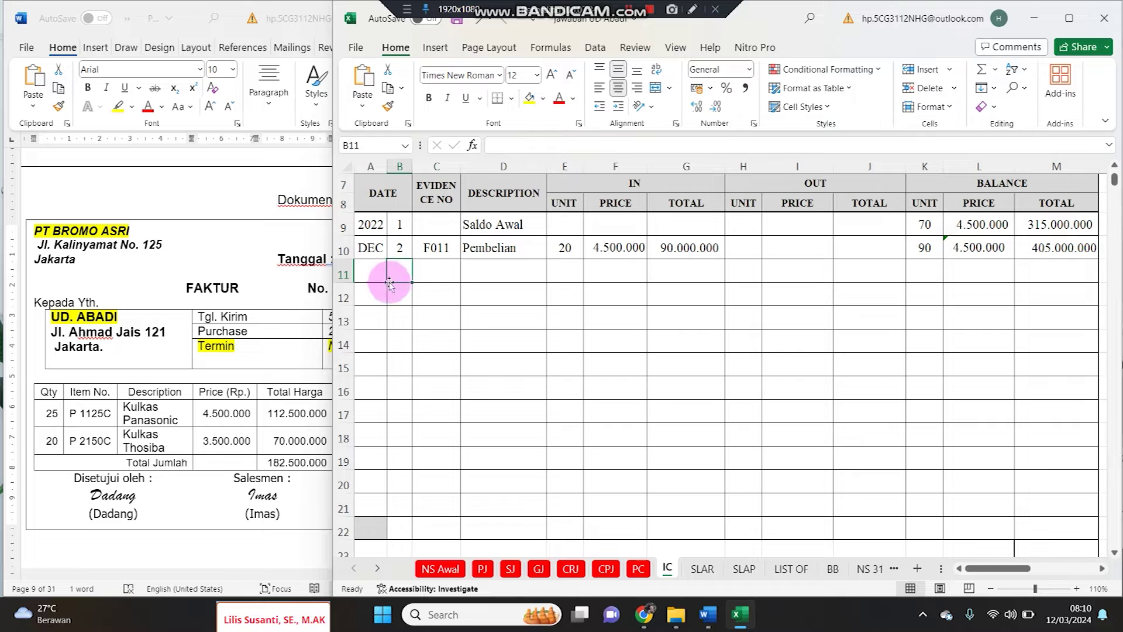
scroll(444, 311, up, 2)
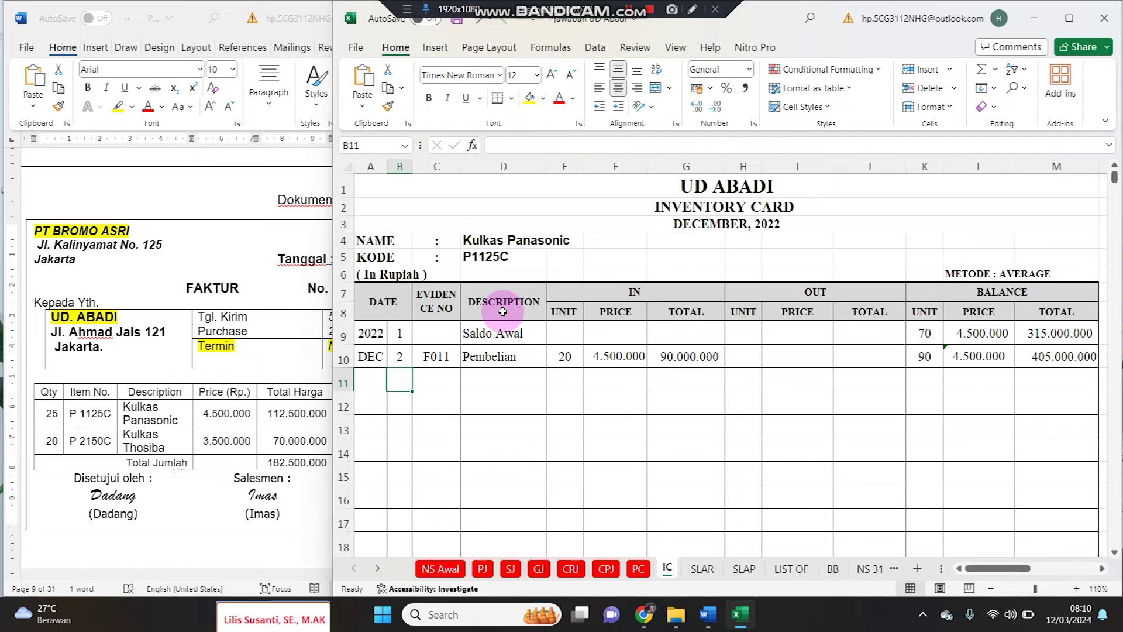
click(237, 399)
click(847, 391)
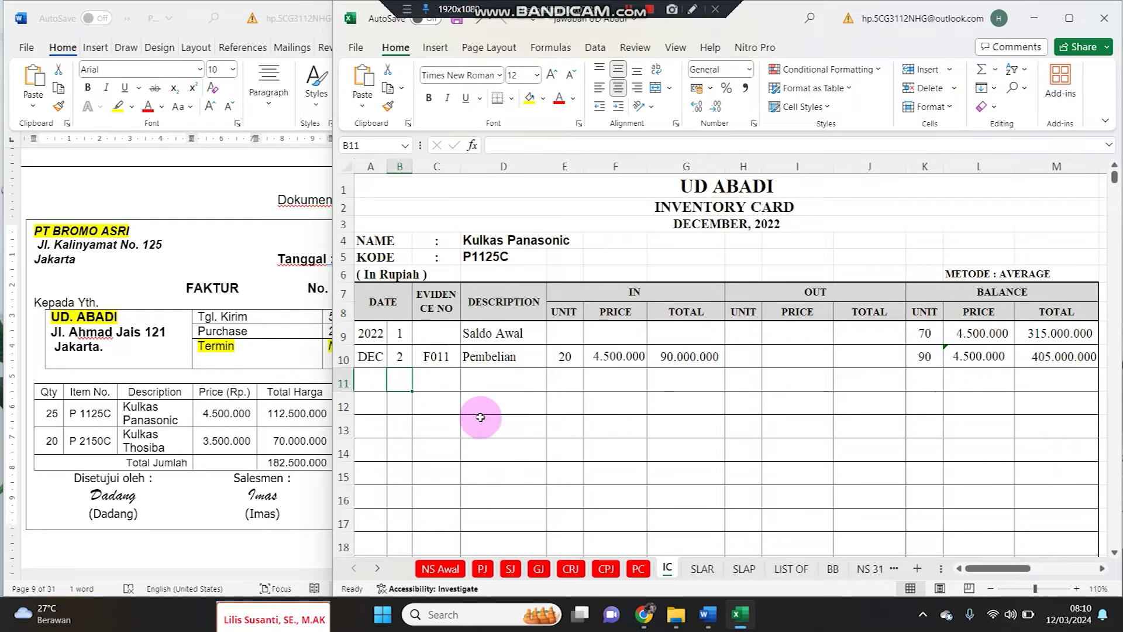
click(289, 389)
drag(360, 288, 329, 288)
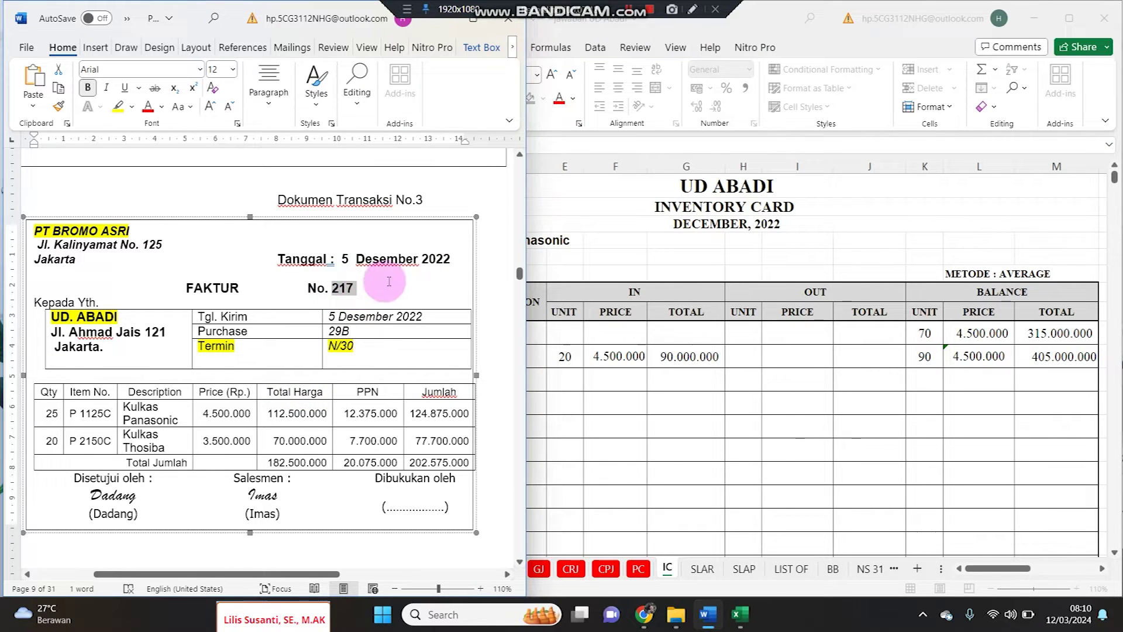
click(654, 302)
text(5)
click(428, 386)
text(217)
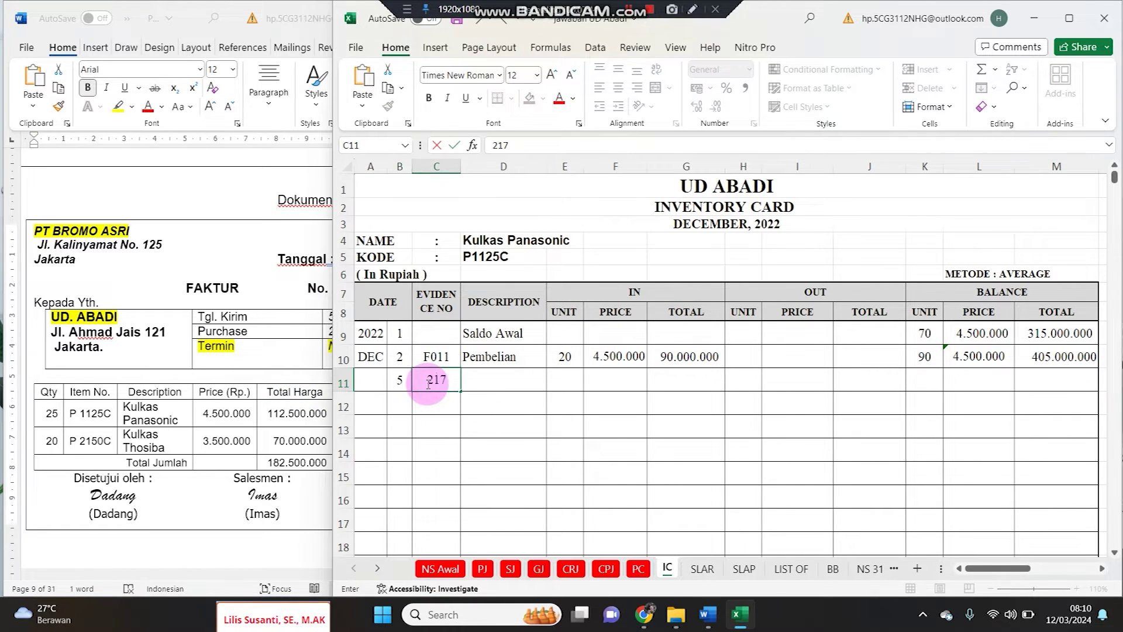
Fill the description Pembelian down to row 11 and enter 25 as the incoming units
click(503, 358)
drag(547, 367, 574, 383)
click(574, 375)
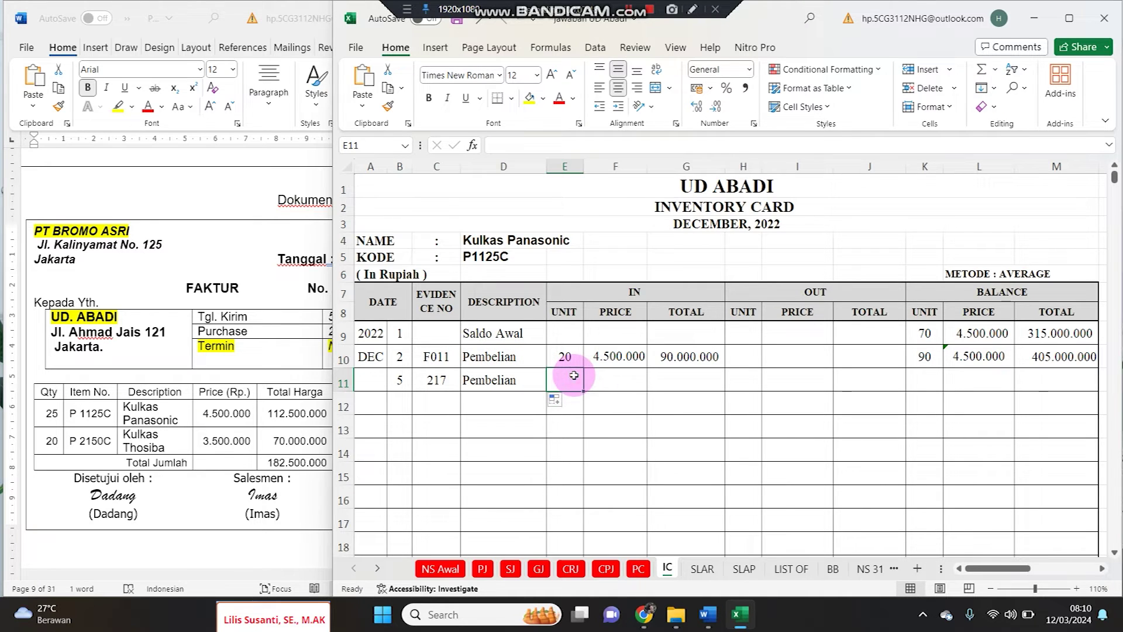
text(25)
Fill the incoming price and total down to row 11, correct the price to 4500000, and compare the row with the invoice
drag(605, 358, 721, 380)
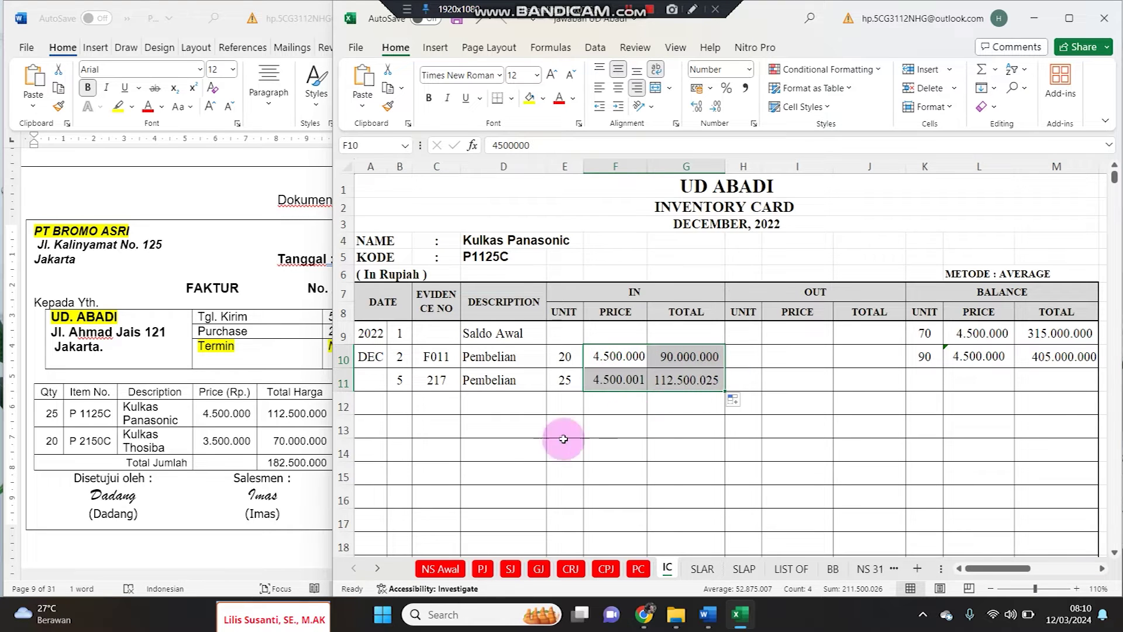
click(294, 439)
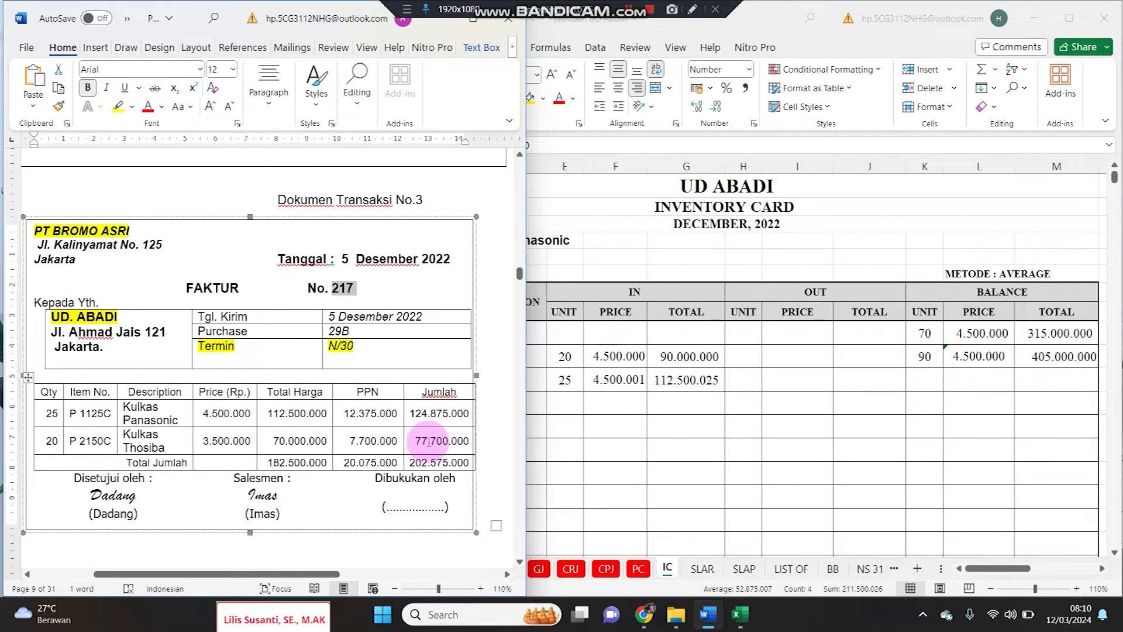
click(626, 384)
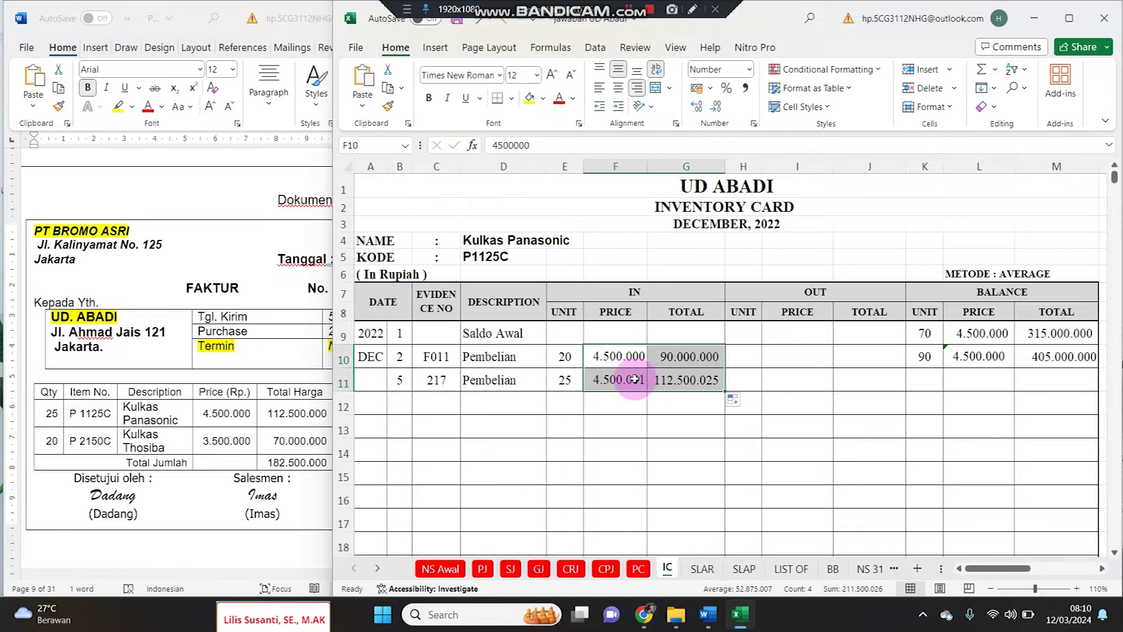
double_click(635, 379)
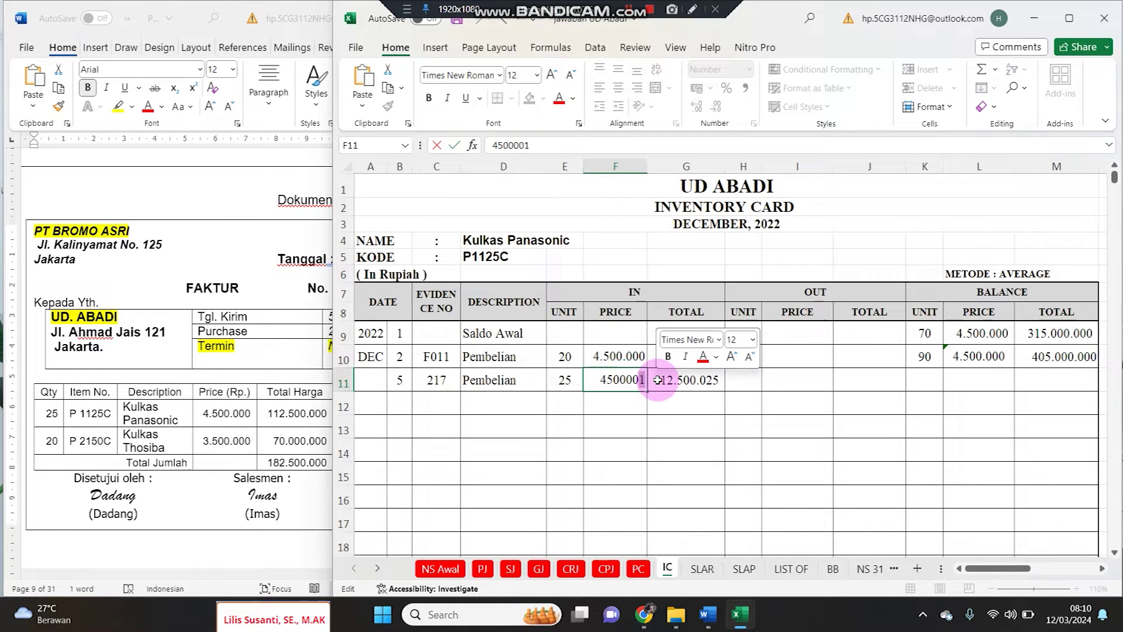
text(0)
key(Return)
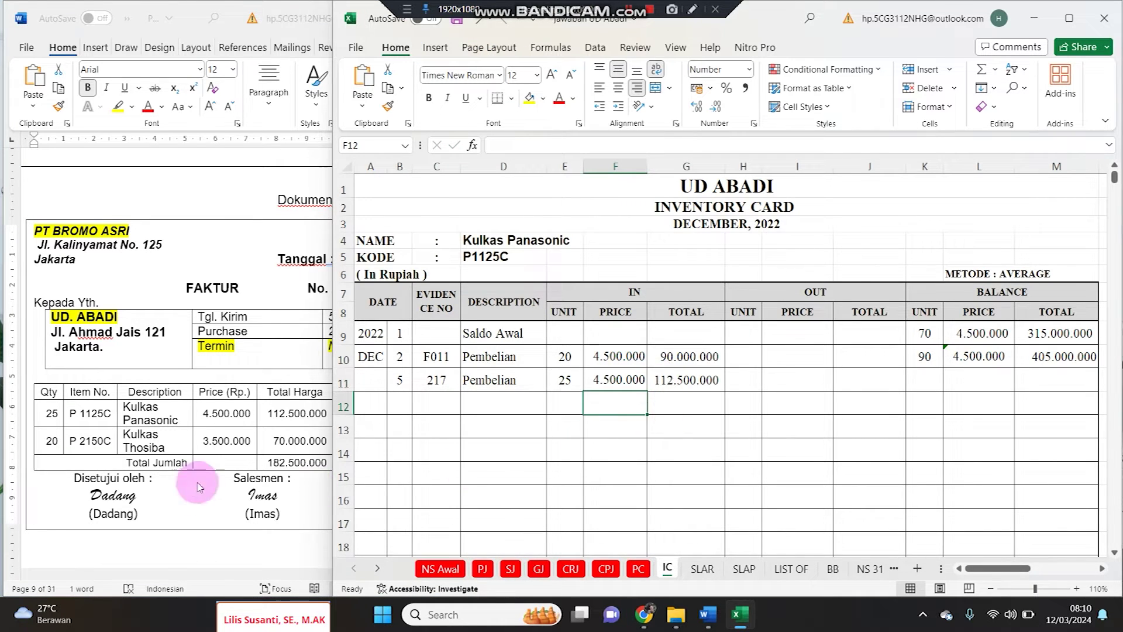
click(258, 427)
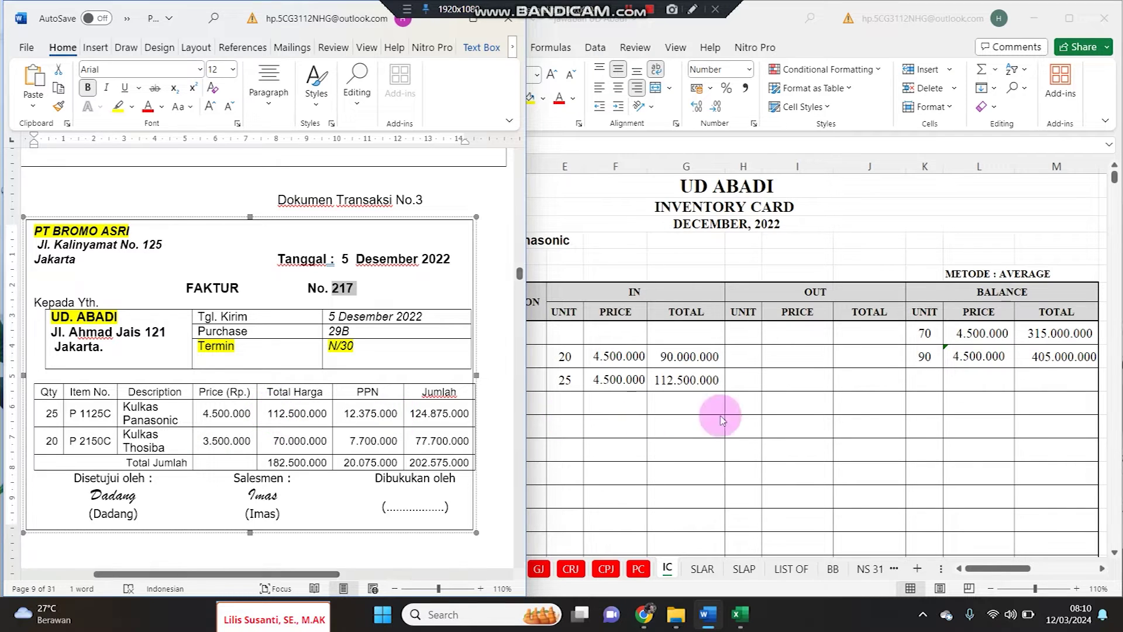
Fill the balance unit, price and total formulas from row 10 down to row 11 and check the total's formula
click(924, 355)
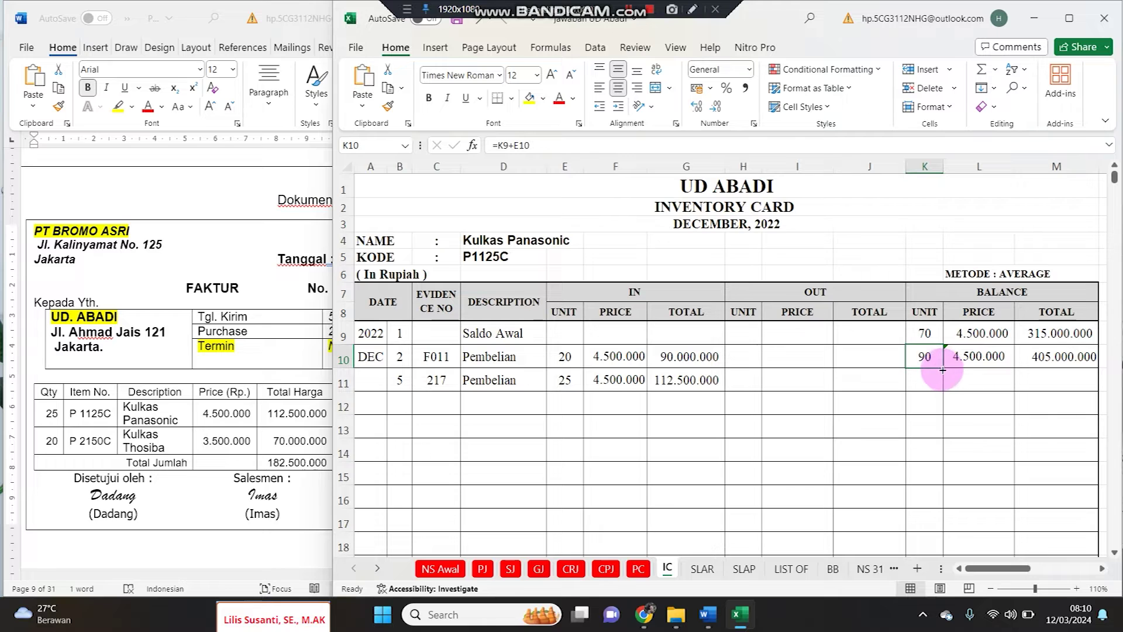
drag(942, 381, 929, 393)
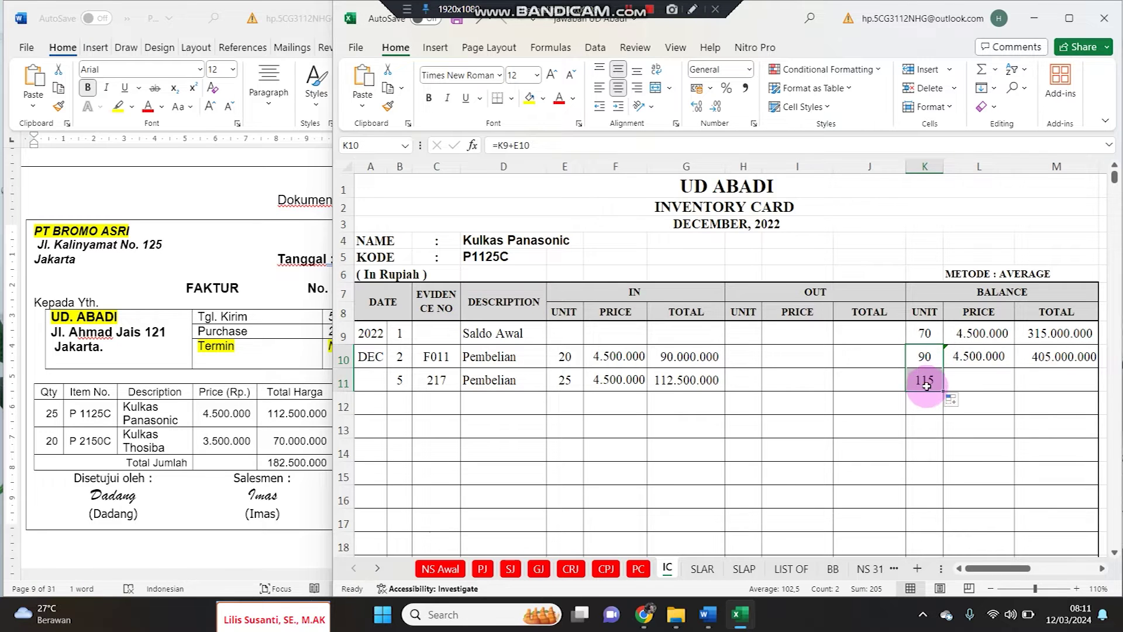
drag(989, 356, 1068, 381)
double_click(1068, 381)
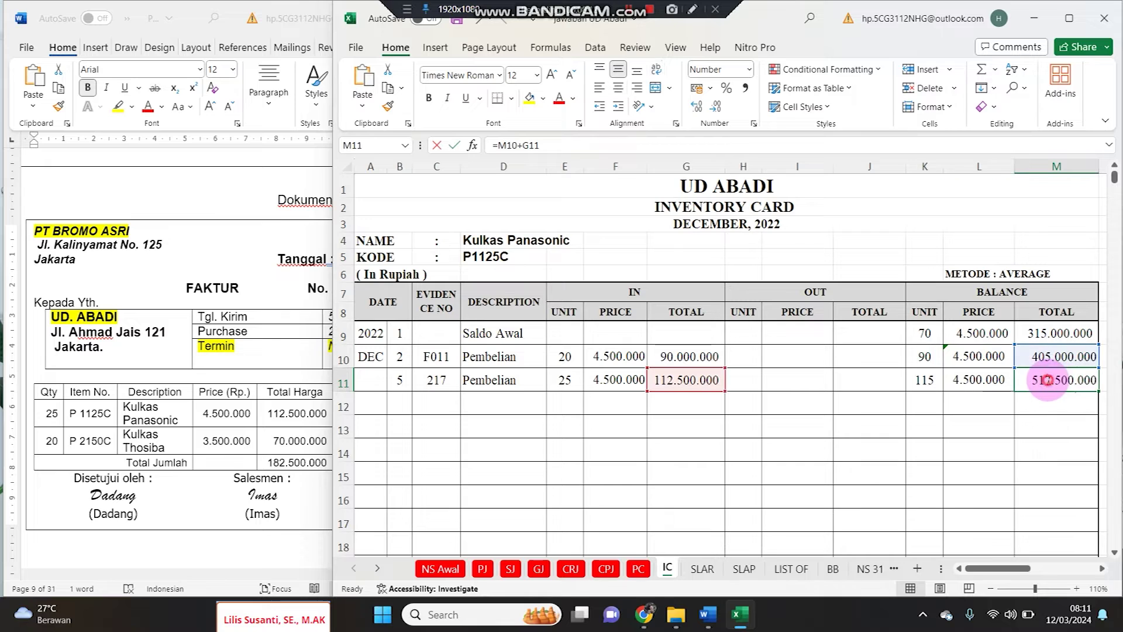
key(Return)
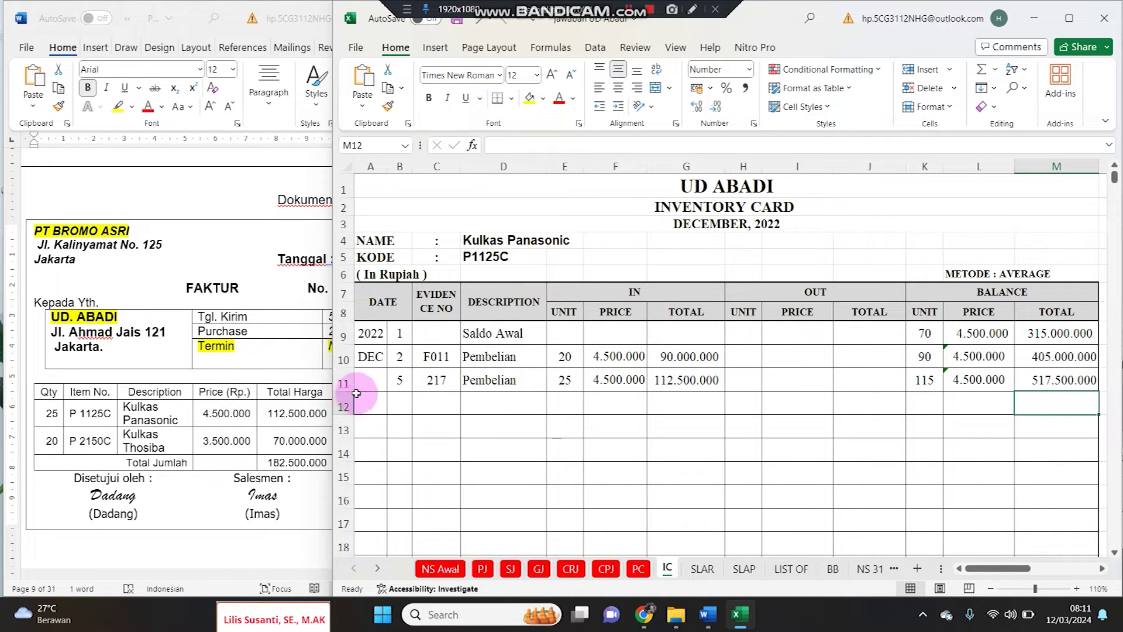
Copy the day, evidence number and description from row 11 into row 43 of the Kulkas Toshiba inventory card
click(398, 379)
drag(398, 379, 538, 384)
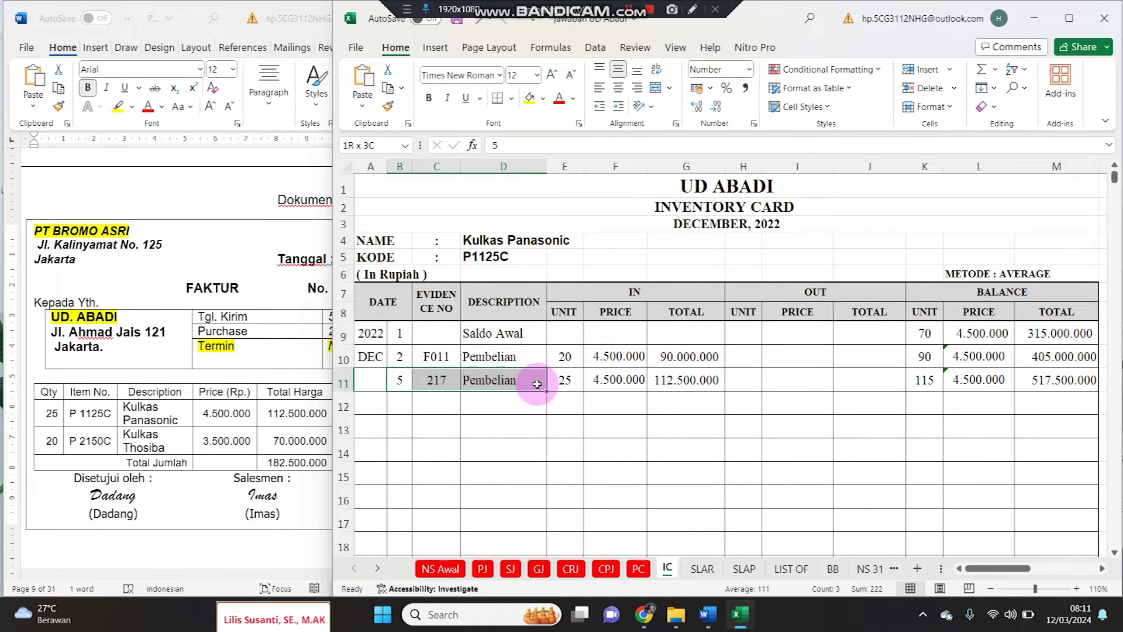
key(ctrl+c)
scroll(434, 467, down, 7)
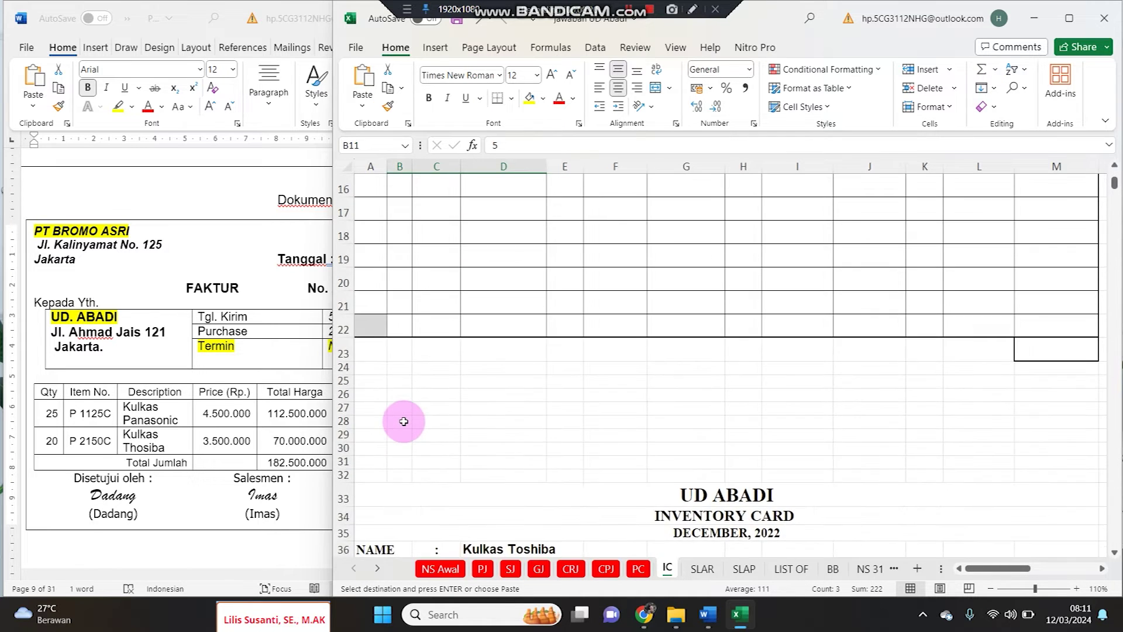
scroll(402, 436, down, 1)
click(397, 475)
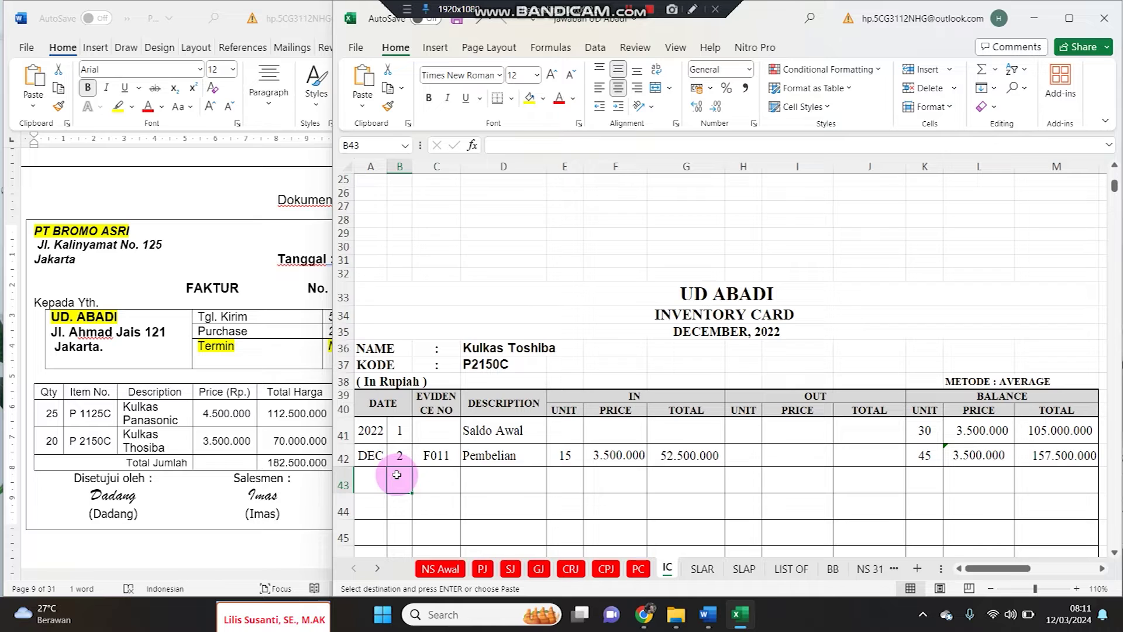
key(ctrl+v)
Enter 20 as the incoming units in row 43 and copy the incoming price and total from row 42 into it
click(564, 480)
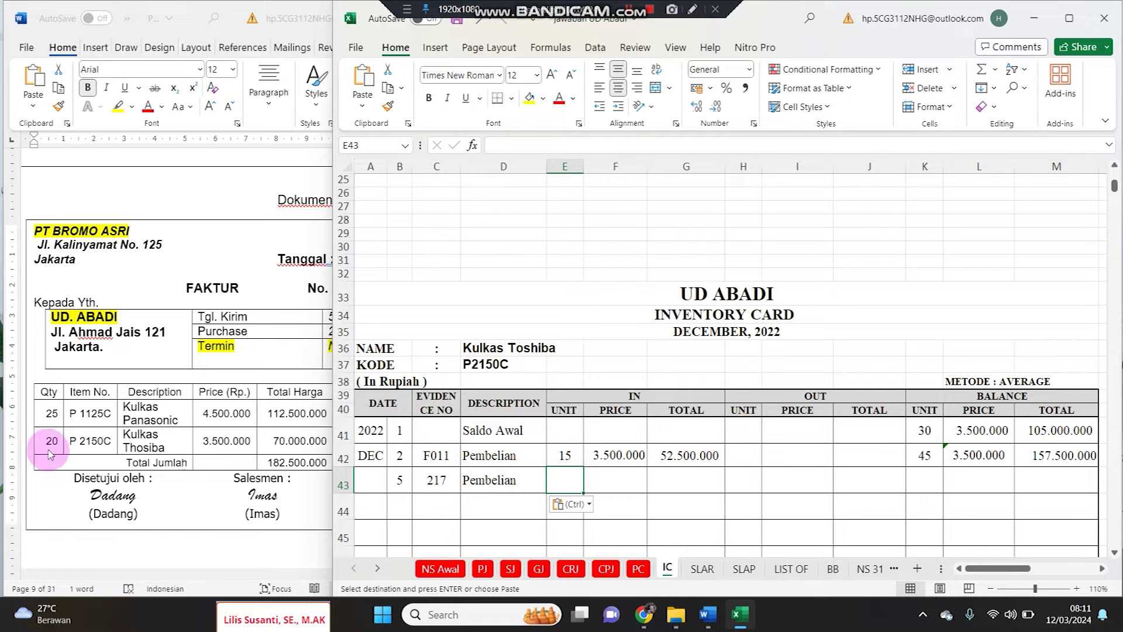
text(2)
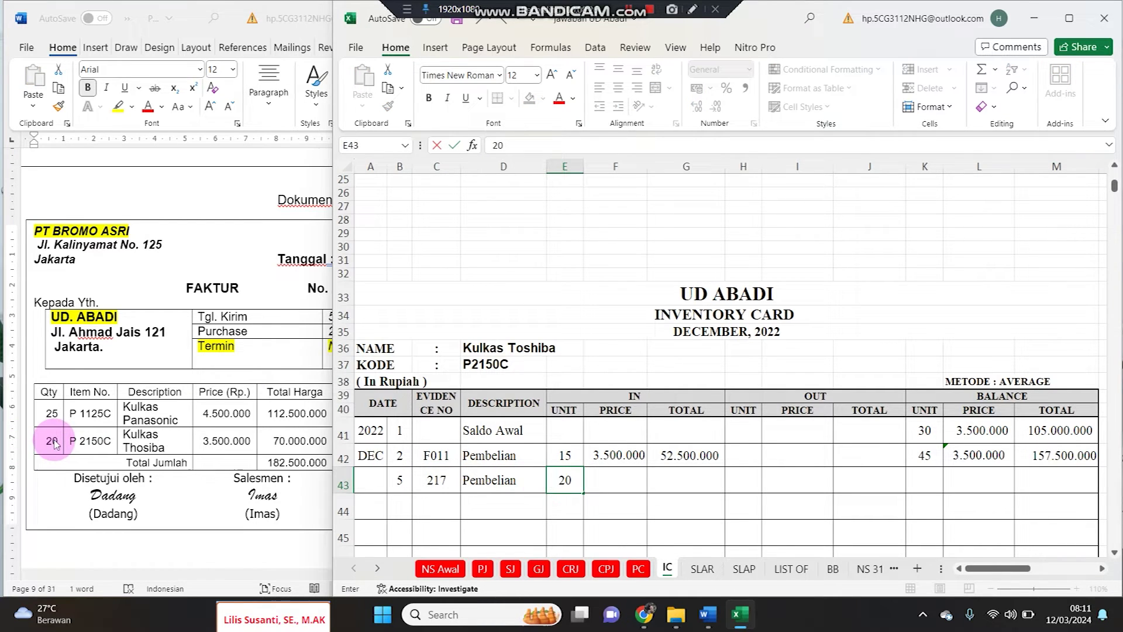
text(0)
click(620, 463)
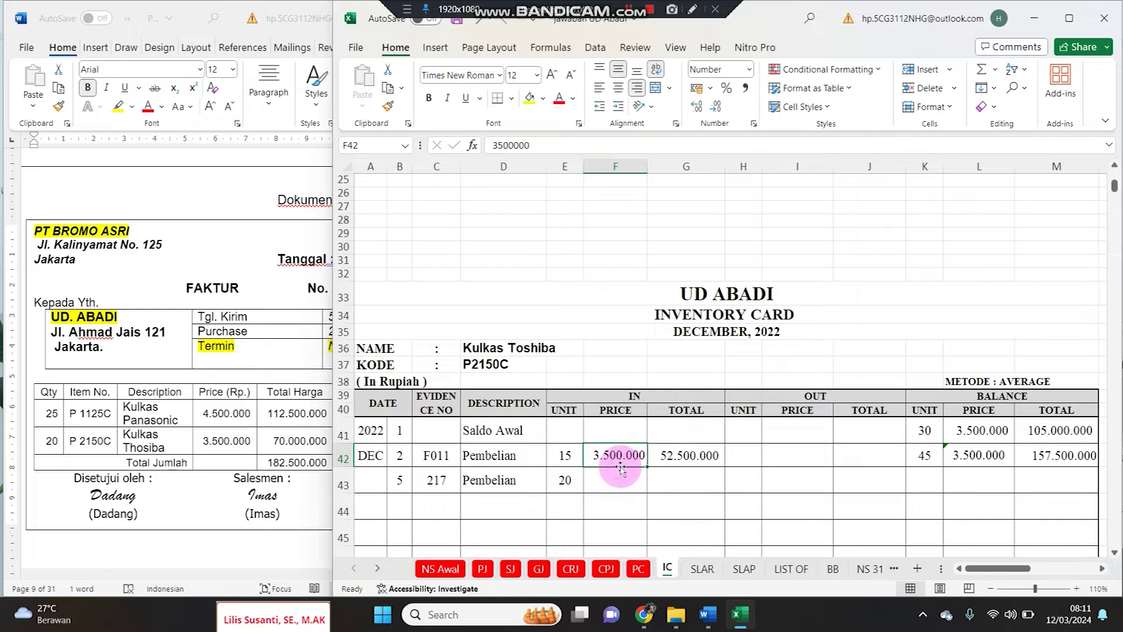
drag(620, 468, 665, 459)
key(ctrl+c)
click(596, 484)
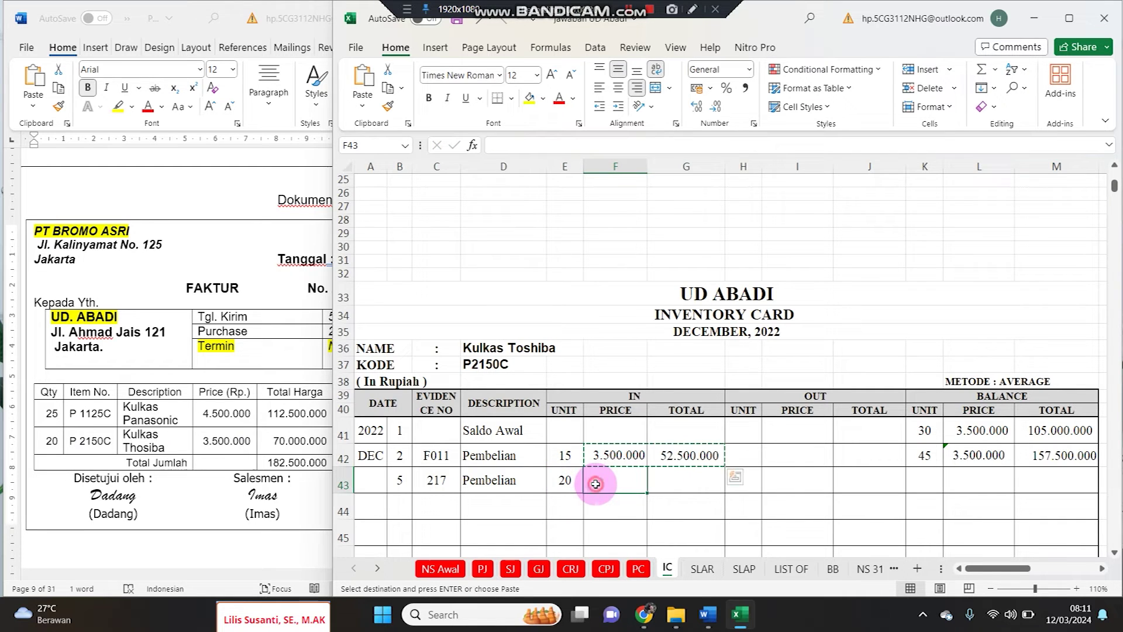
key(ctrl+v)
Copy the balance unit, price and total formulas from row 42 into row 43 of the Kulkas Toshiba card
drag(923, 455, 1041, 456)
key(ctrl+c)
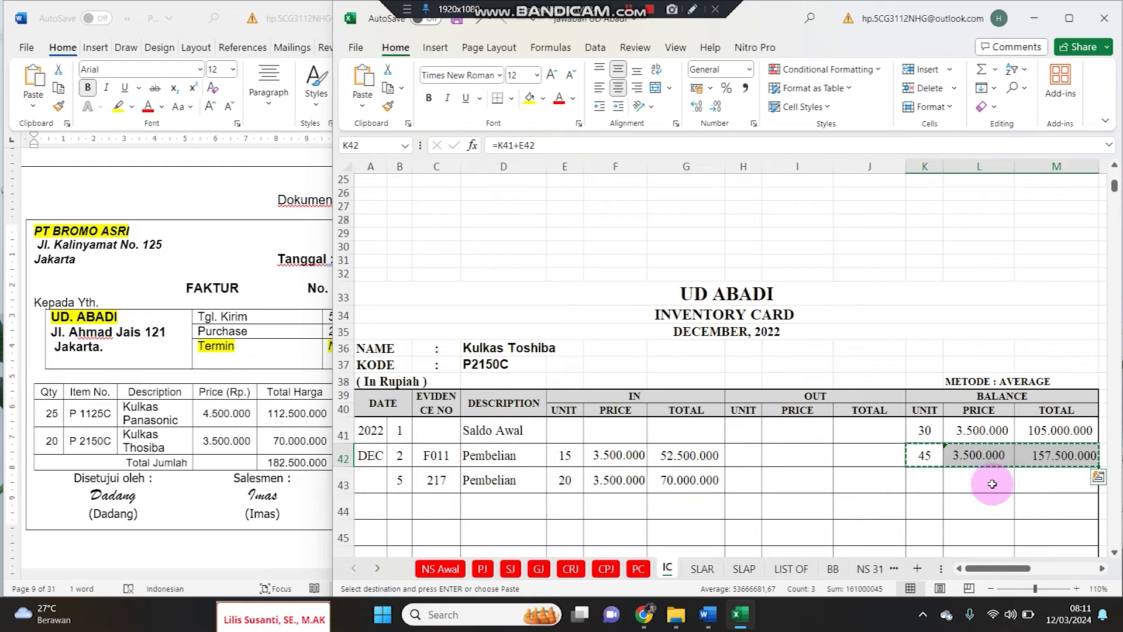
click(920, 485)
key(ctrl+v)
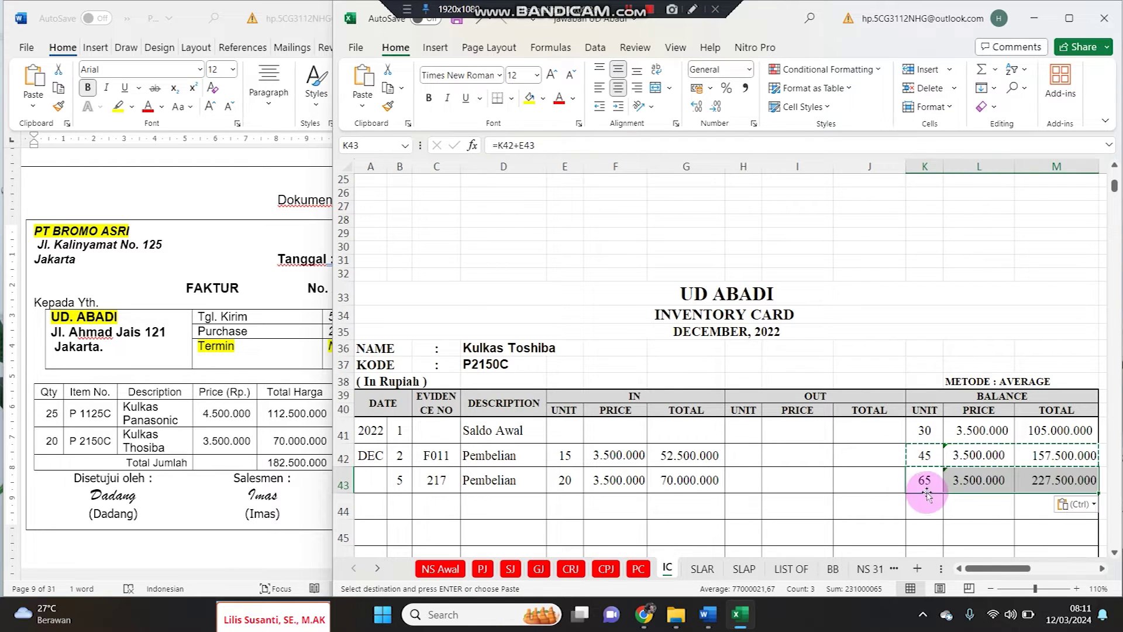
click(1038, 481)
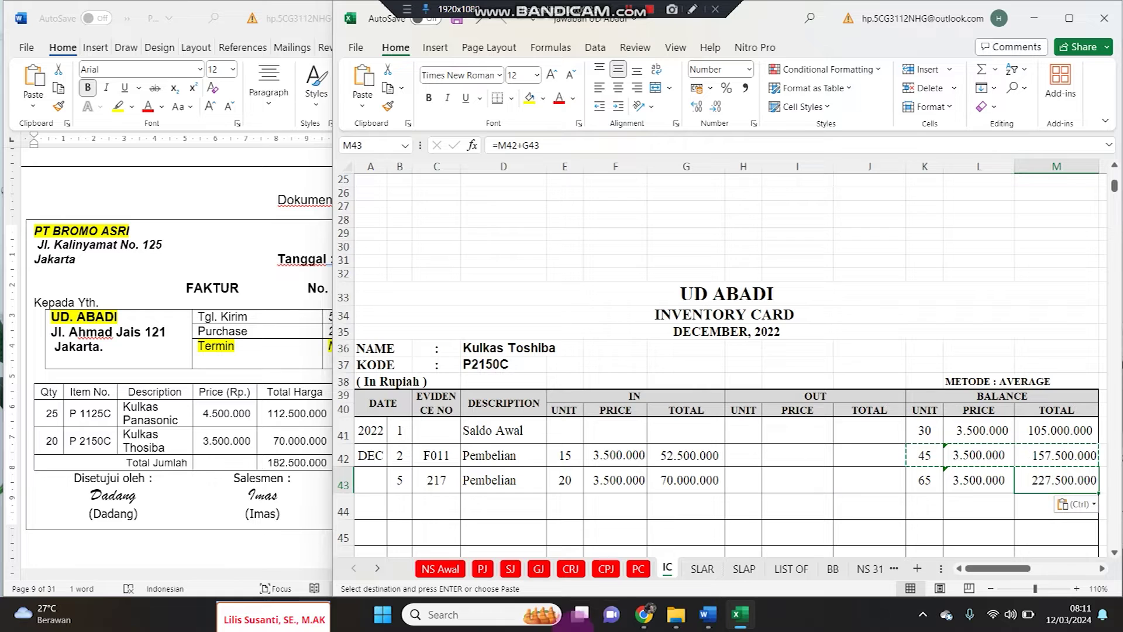
In the SLAP sheet, copy PT Gunung Kawi's purchase day, description and reference into row 21 of PT Bromo Asri and set the day to 5
click(483, 569)
click(733, 382)
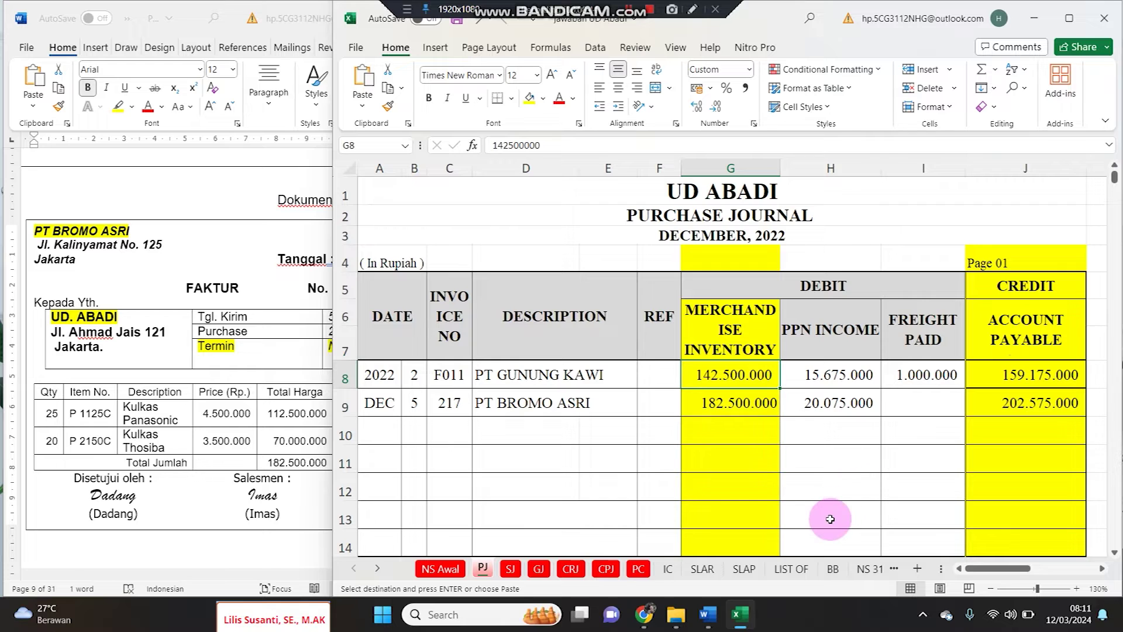
click(744, 568)
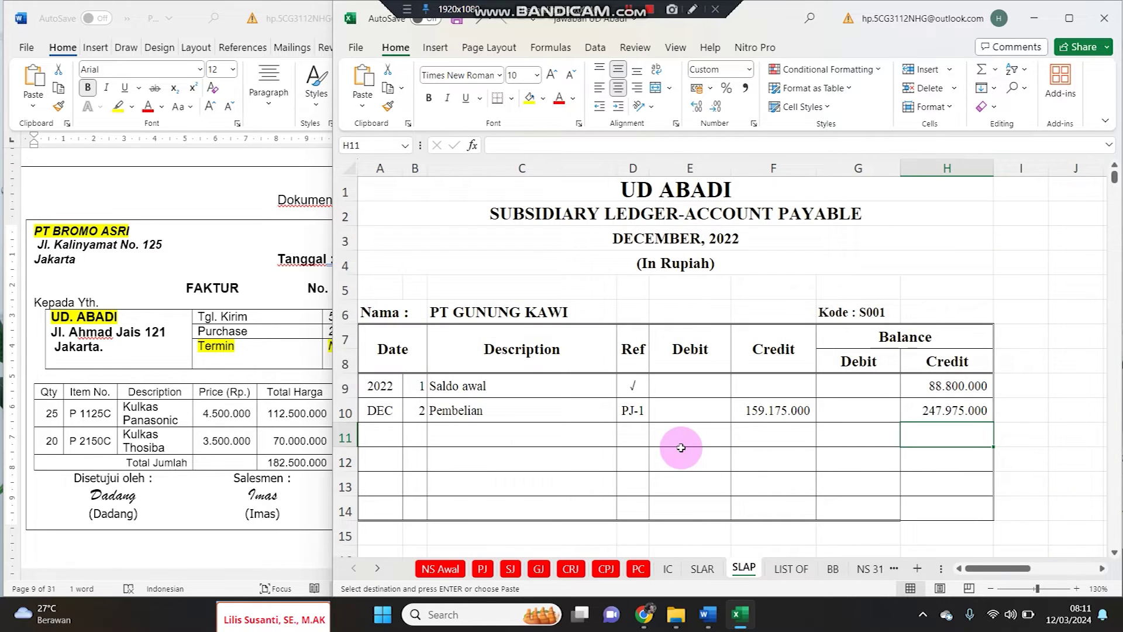
scroll(573, 469, down, 3)
scroll(574, 466, up, 1)
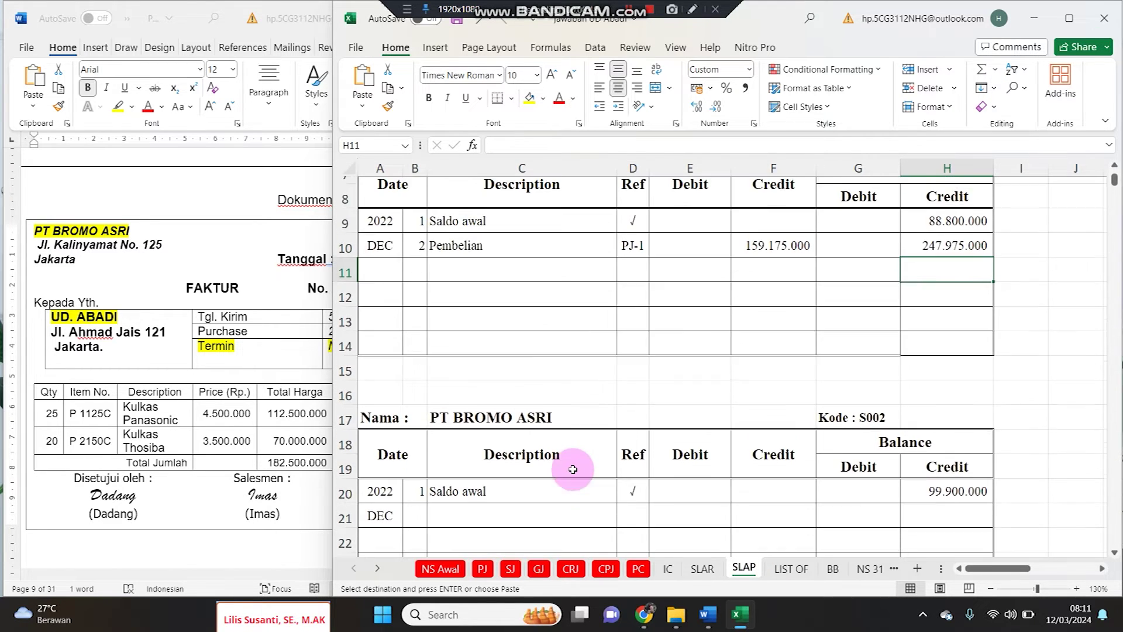
drag(422, 265, 635, 267)
key(ctrl+c)
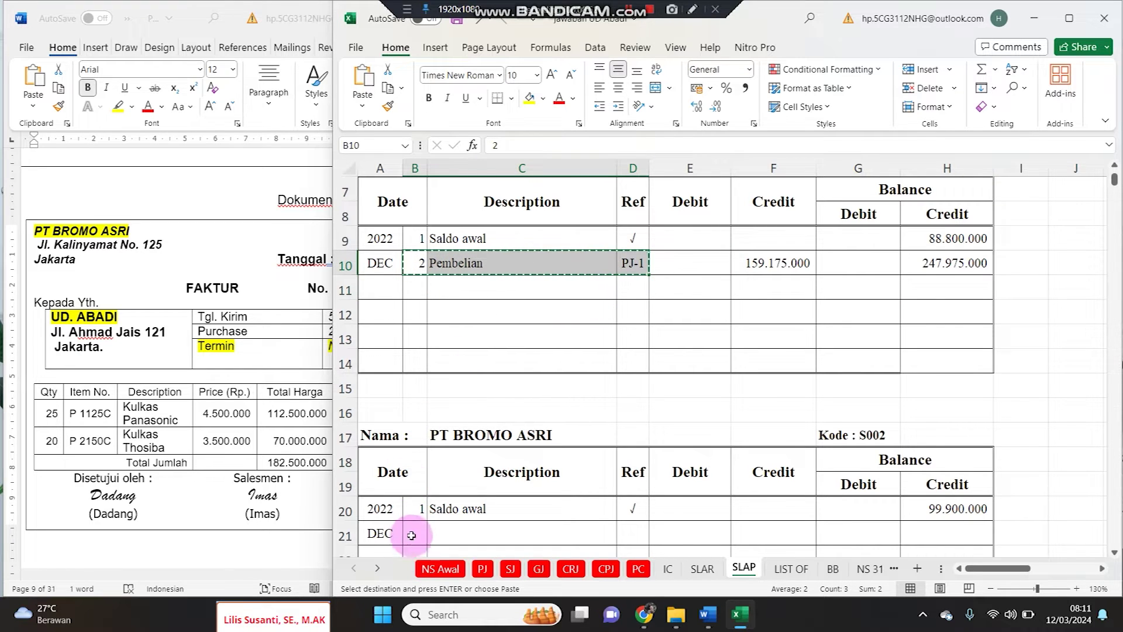
click(411, 533)
key(ctrl+v)
text(5)
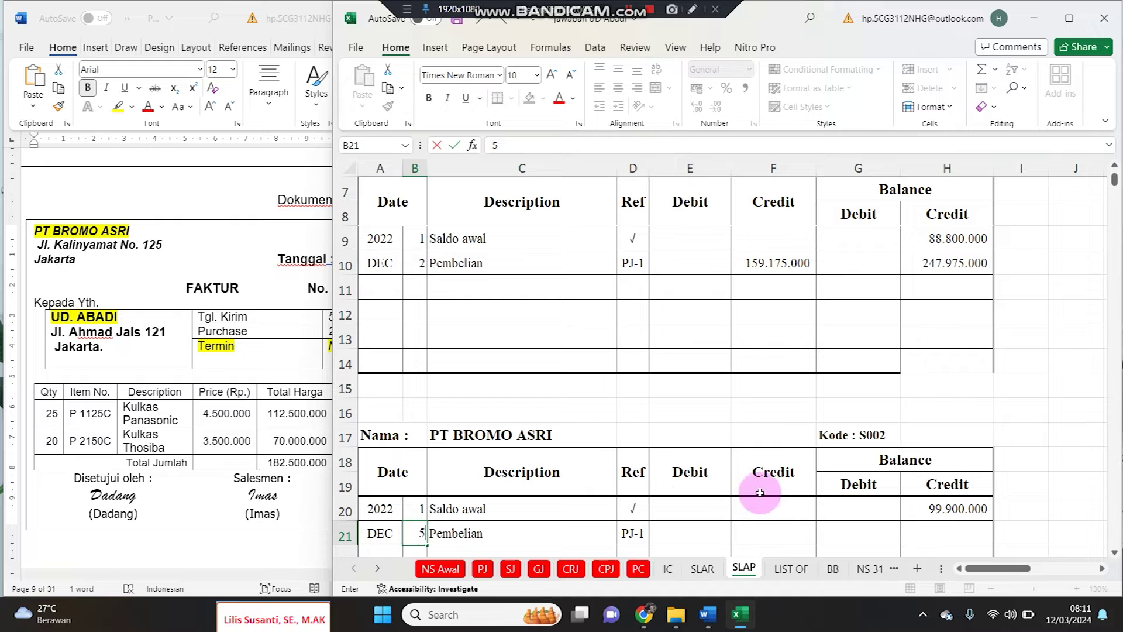
Link PT Bromo Asri's credit in row 21 to the row 9 Account Payable amount of the purchase journal with =PJ!J9
click(787, 531)
text(=)
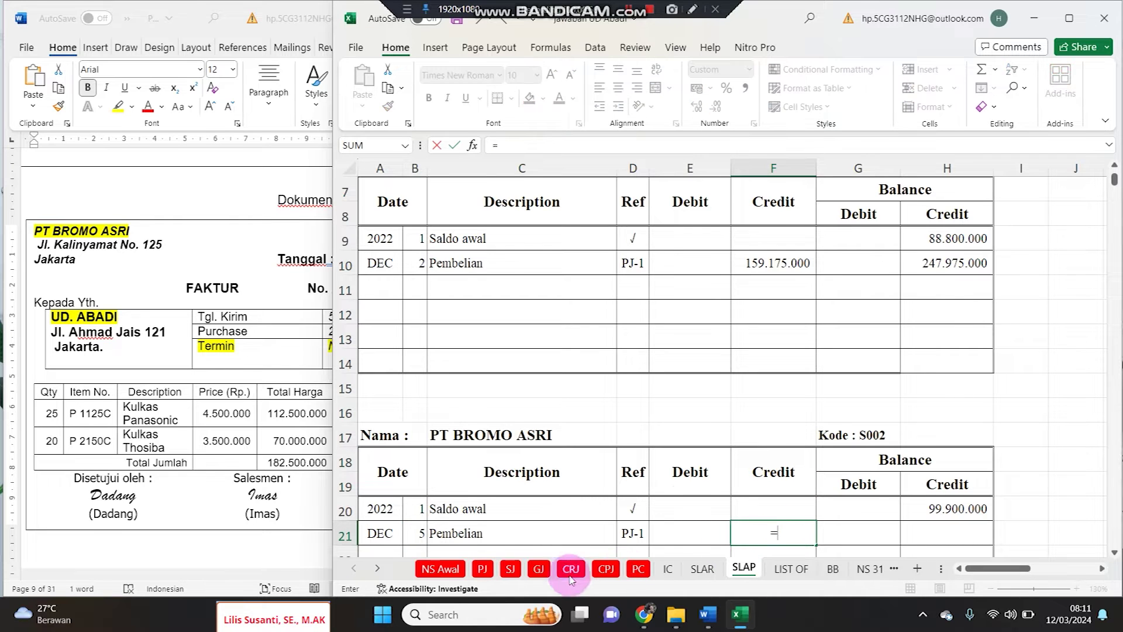
click(483, 569)
click(1019, 404)
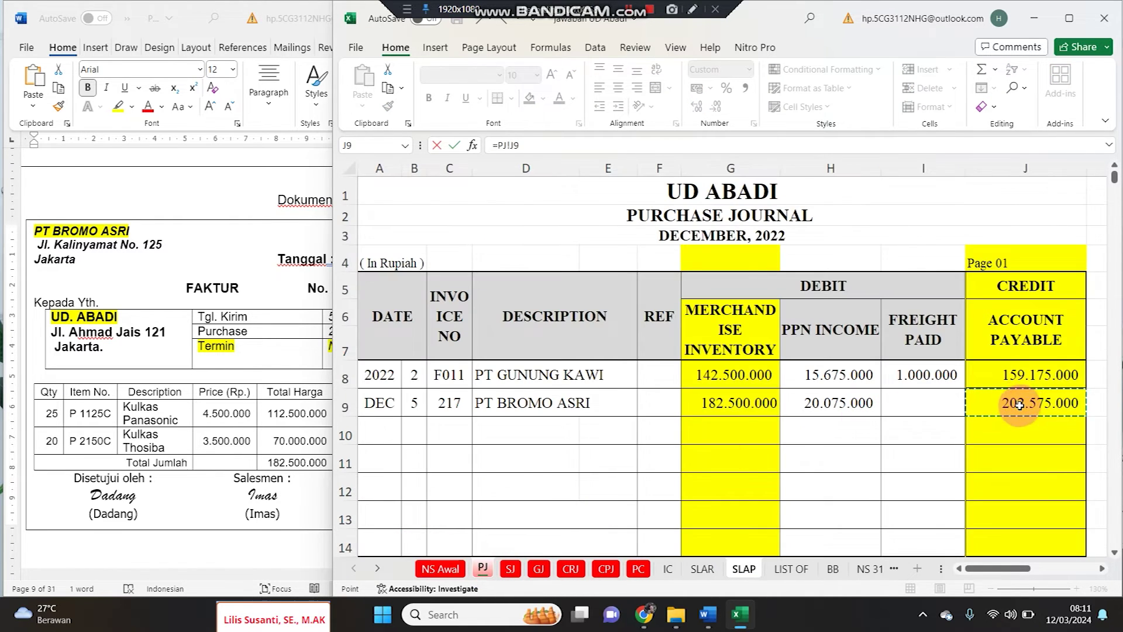
key(Return)
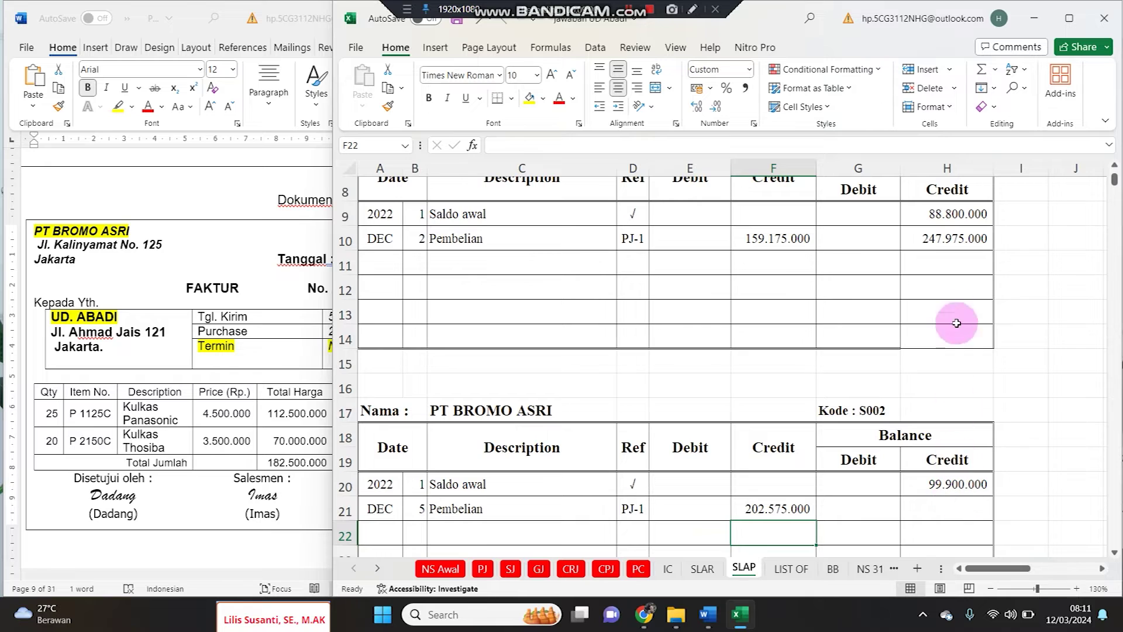
Copy the credit balance formula from H10 of PT Gunung Kawi's ledger into H21 of PT Bromo Asri's ledger
click(951, 240)
key(ctrl+c)
click(933, 507)
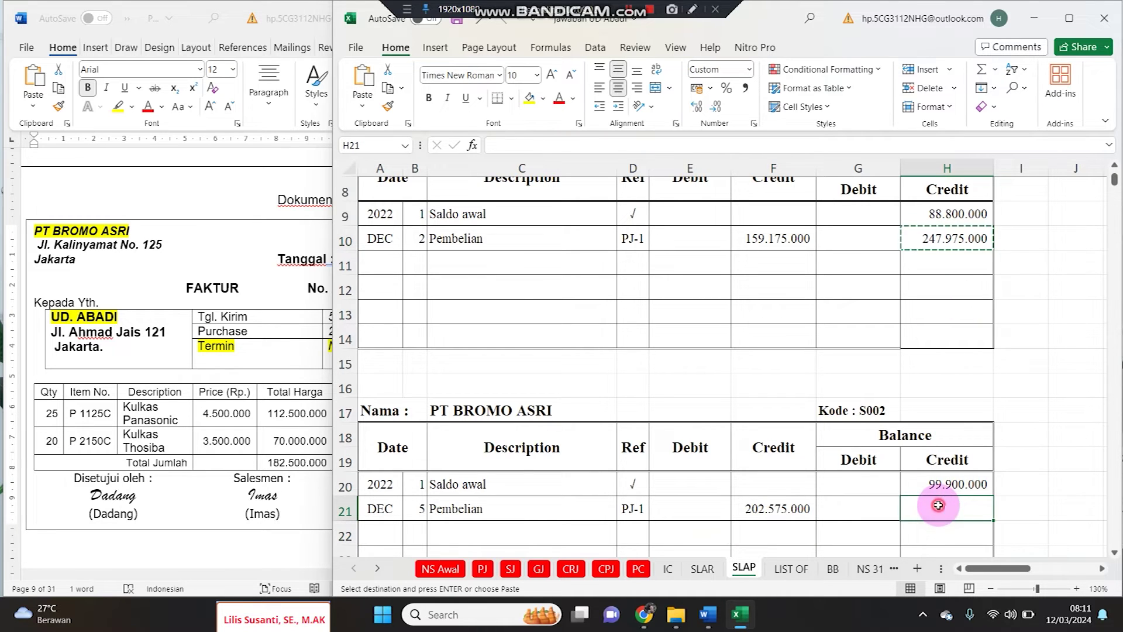
key(ctrl+v)
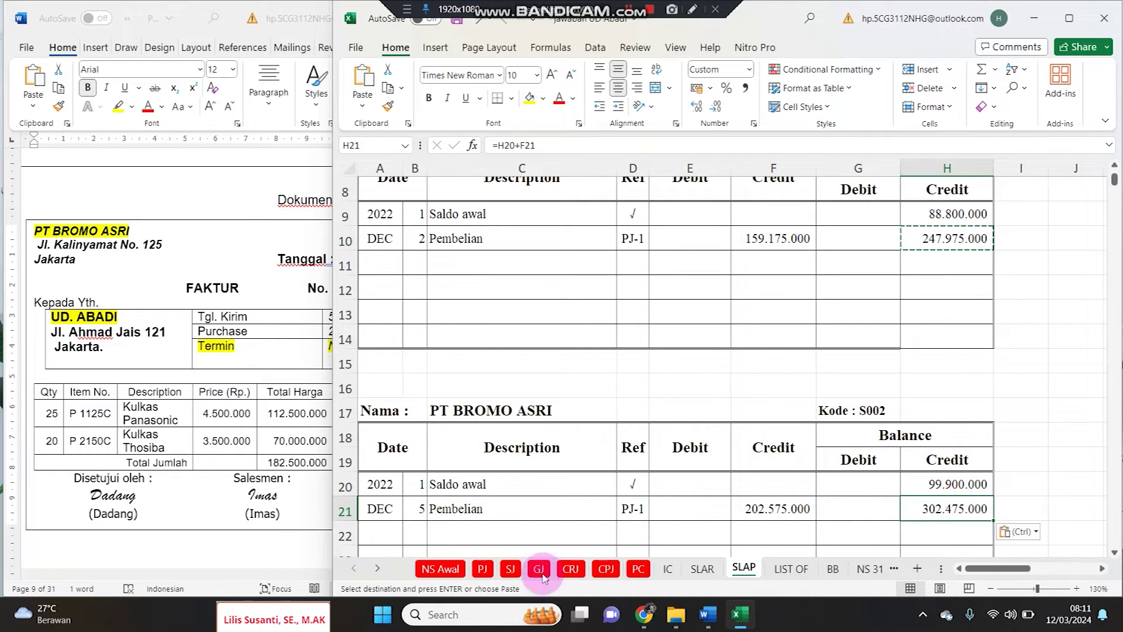
Bring up the PJ sheet, then highlight the buyer name UD. ABADI in yellow on Dokumen Transaksi No.4 in the Word document
click(482, 569)
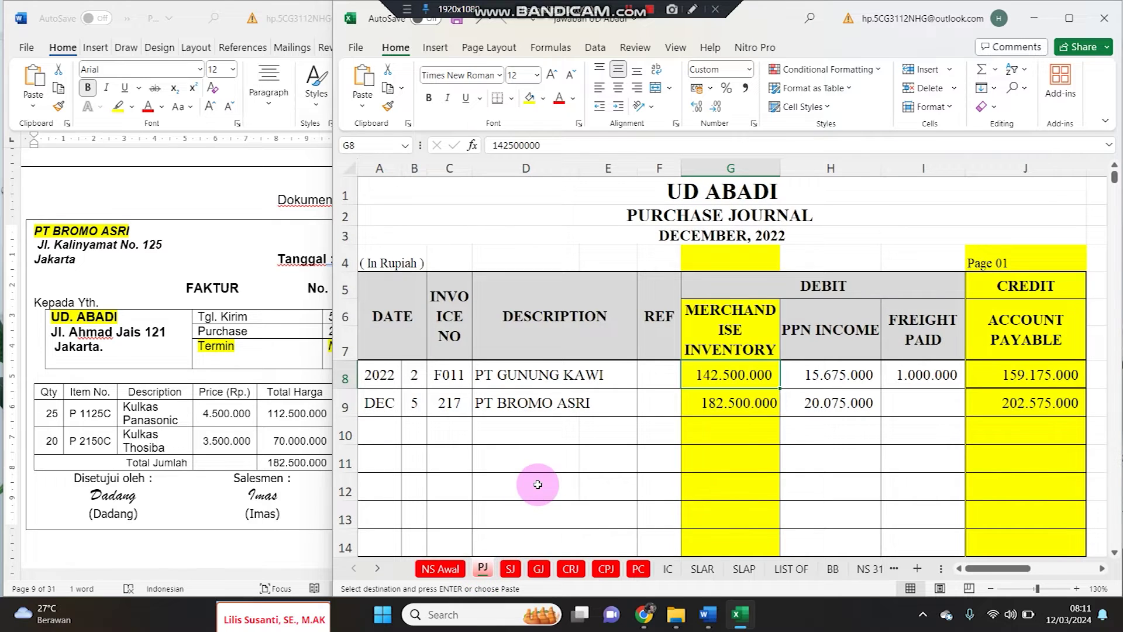
click(274, 420)
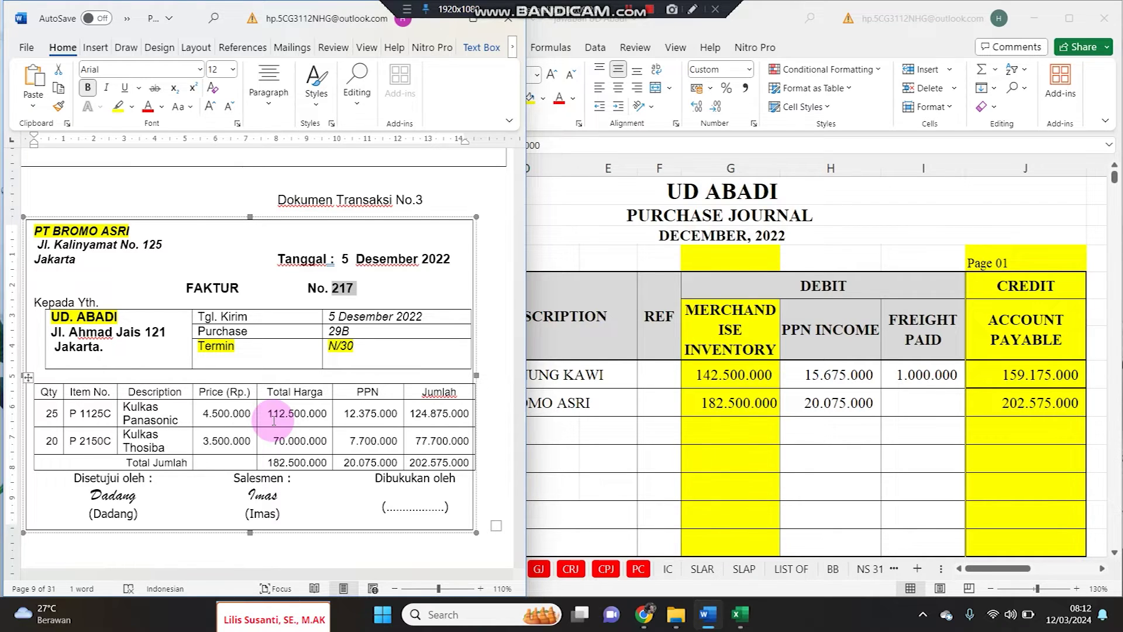
scroll(240, 450, down, 8)
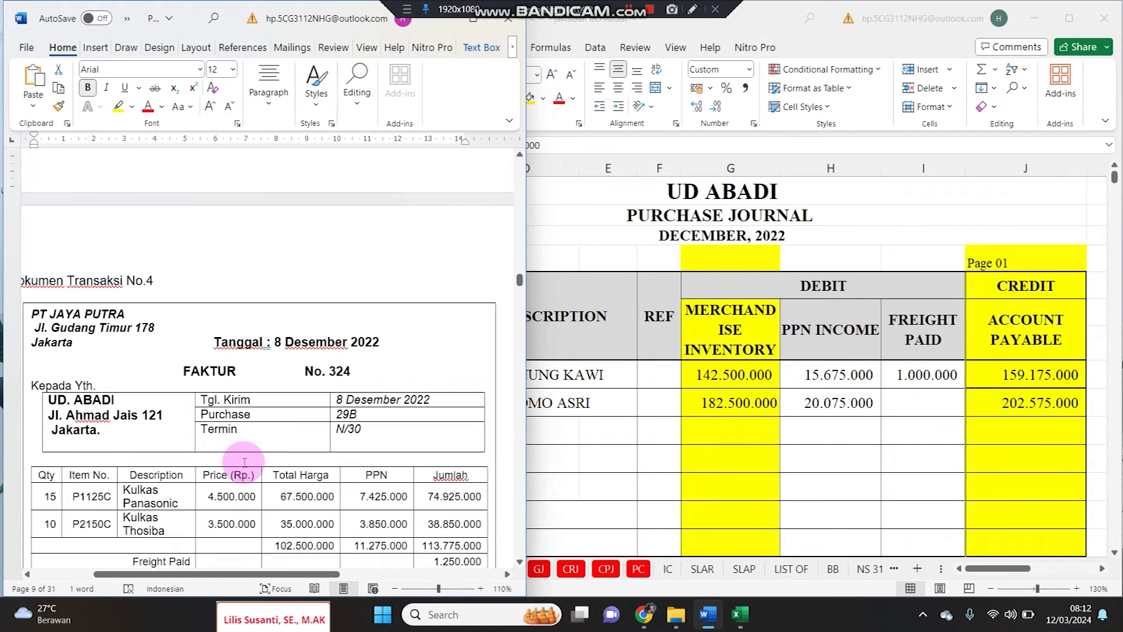
scroll(245, 463, down, 2)
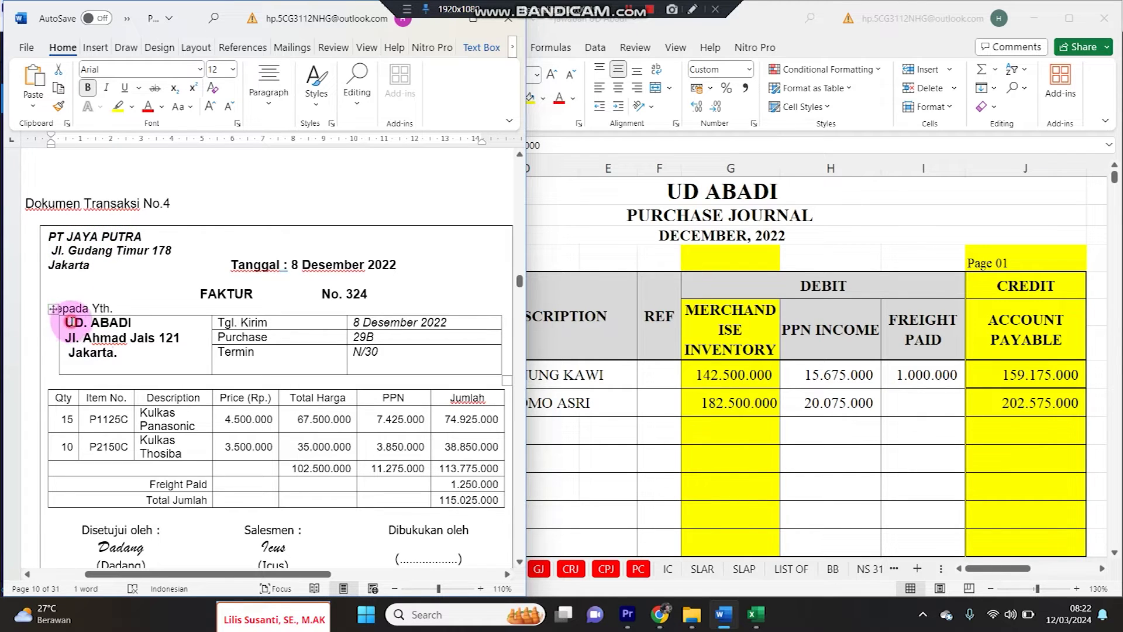
drag(69, 322, 115, 326)
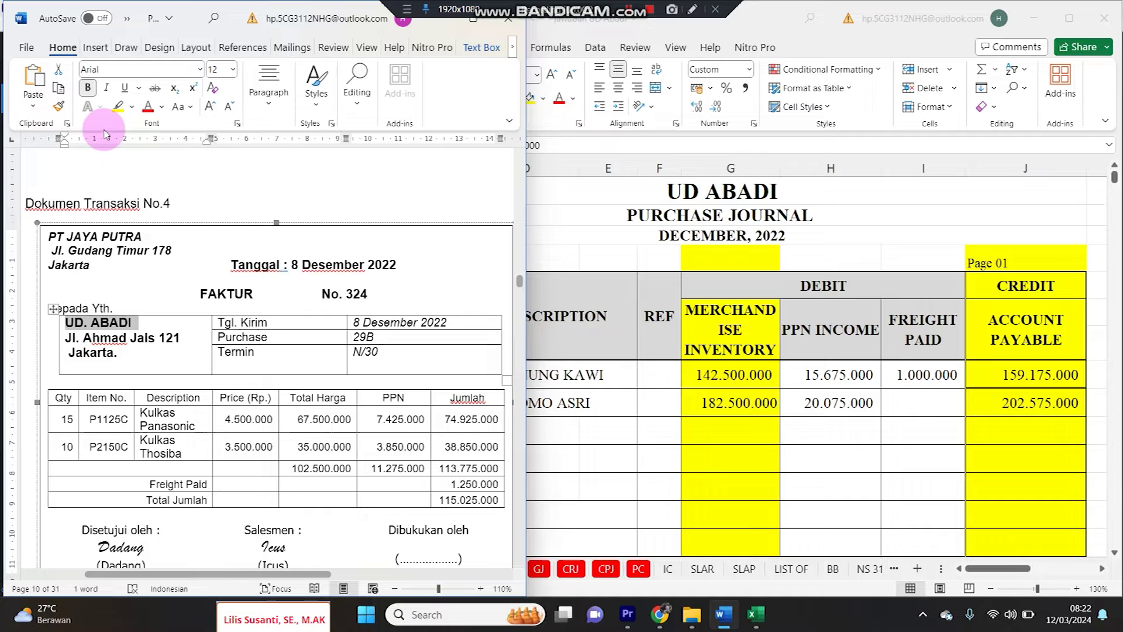
click(118, 106)
key(alt+Tab)
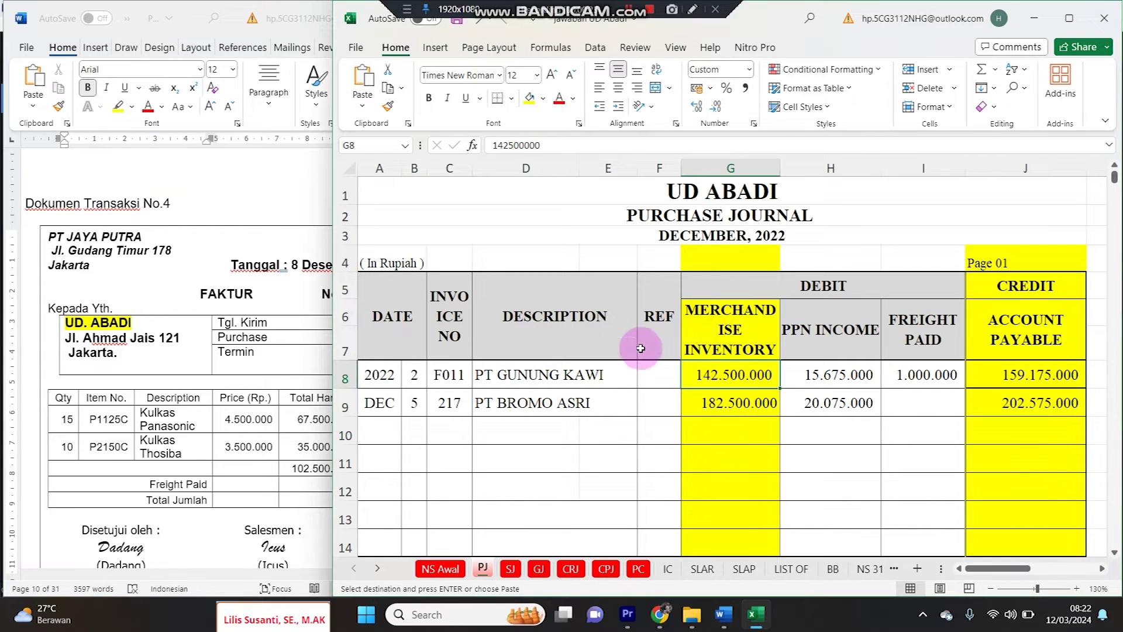
Highlight the invoice's Total Jumlah amount of 115.025.000 in yellow in the Word document
click(255, 354)
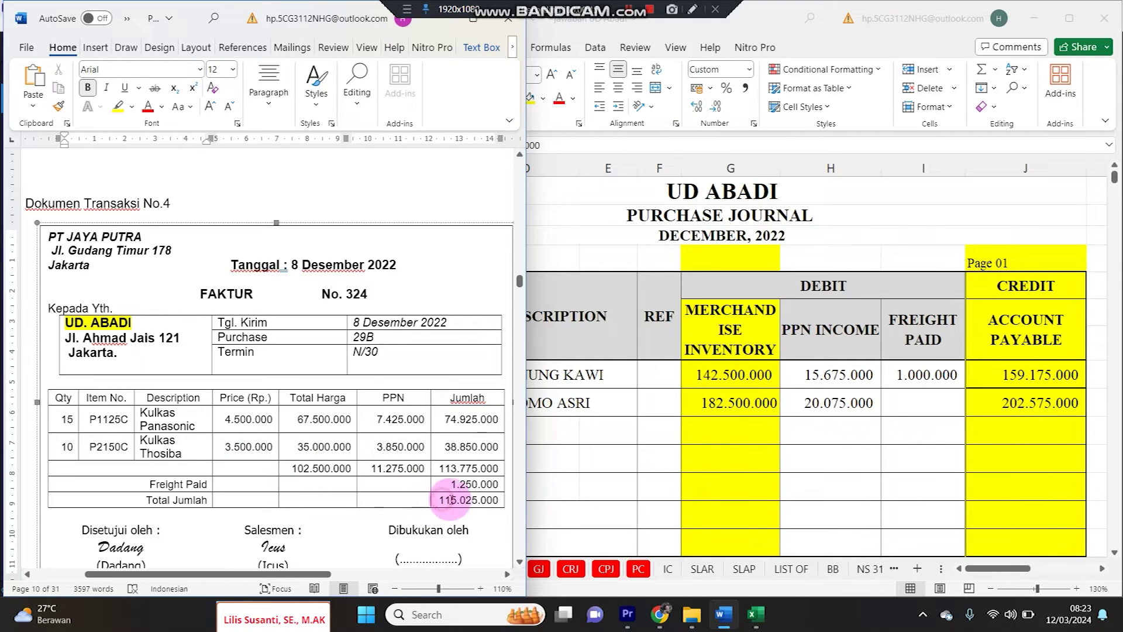
drag(439, 501, 470, 503)
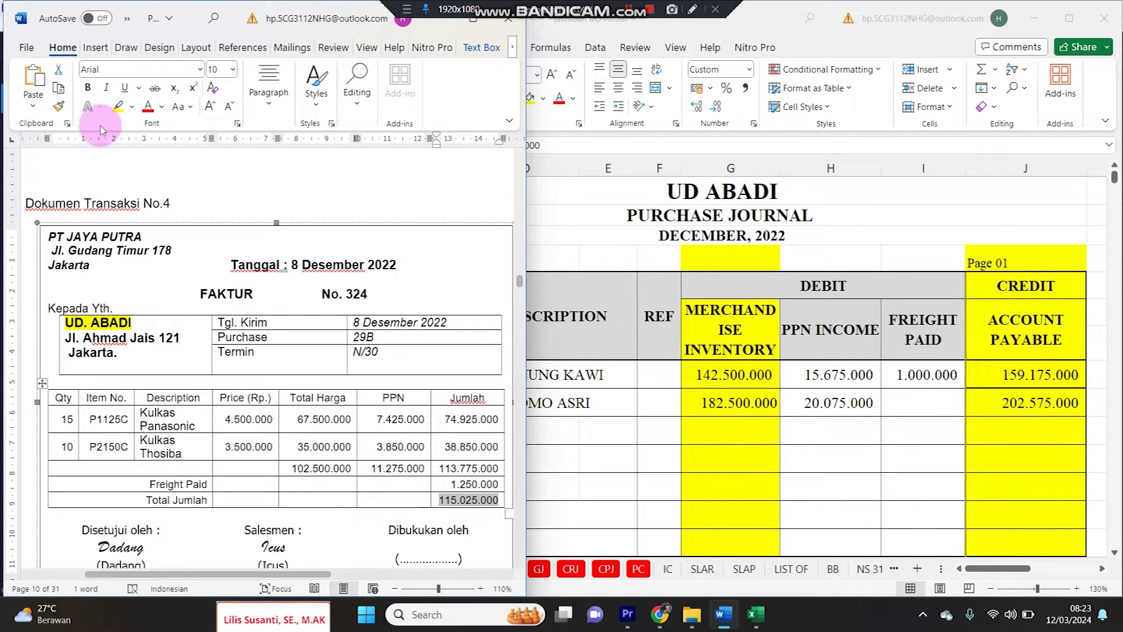
click(118, 106)
click(274, 481)
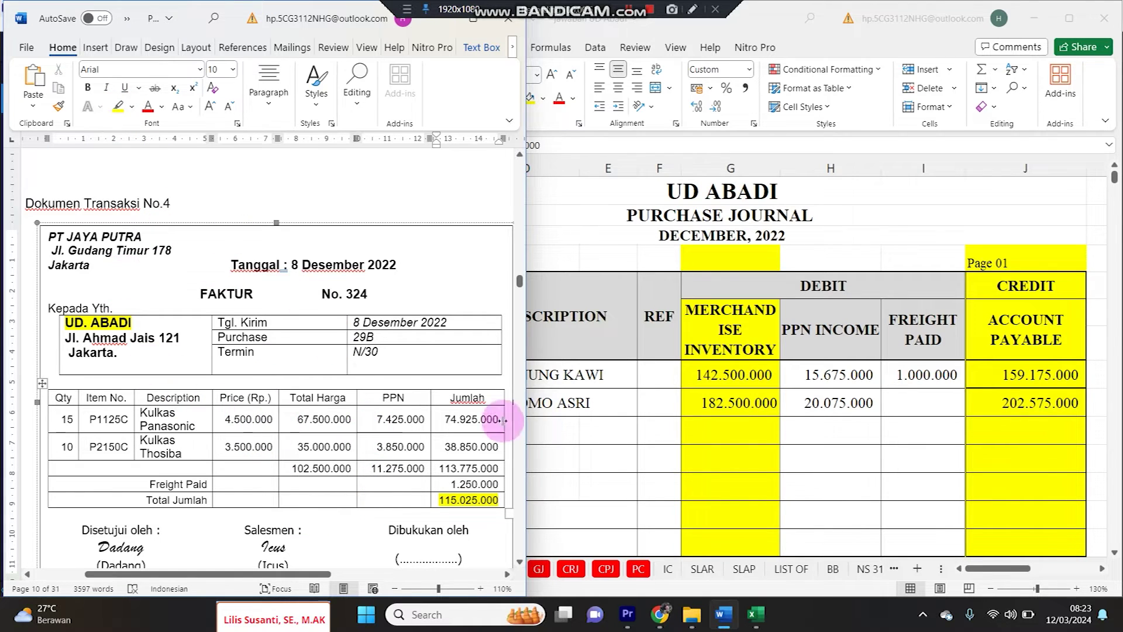
In row 10 of the Excel purchase journal, enter day 8 and copy in invoice number 324 from the Word invoice
click(650, 376)
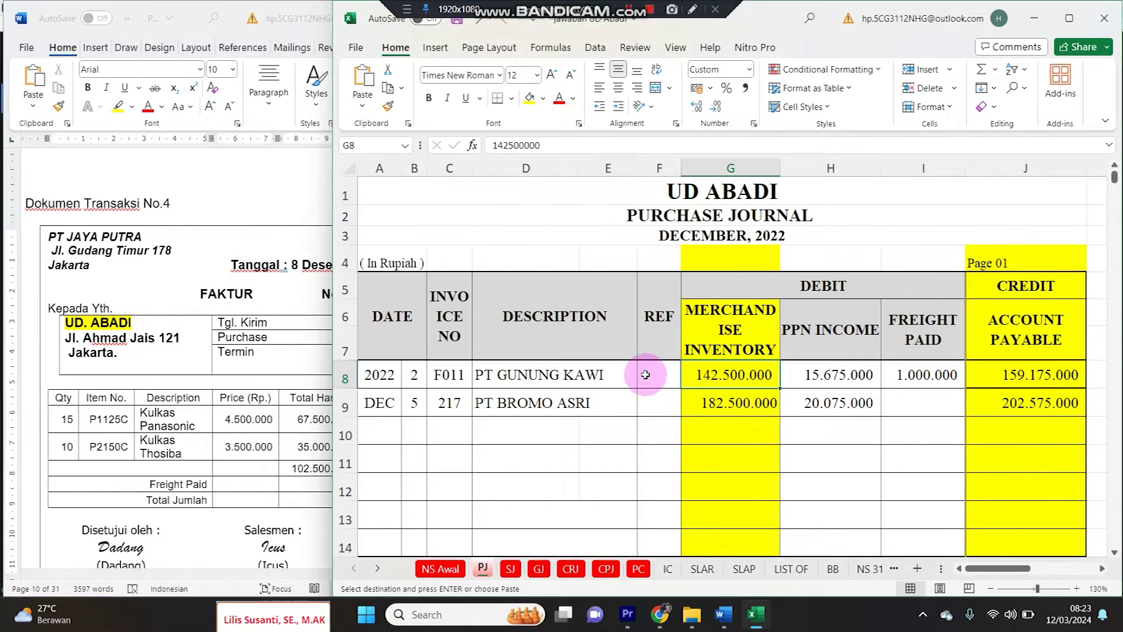
click(408, 427)
text(8)
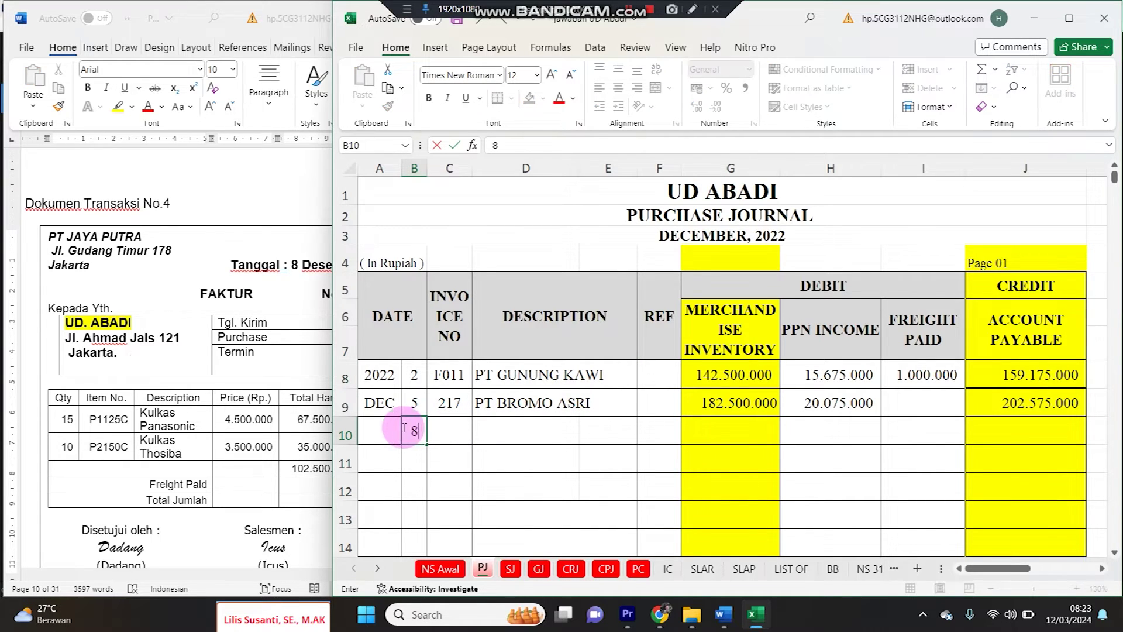
click(271, 373)
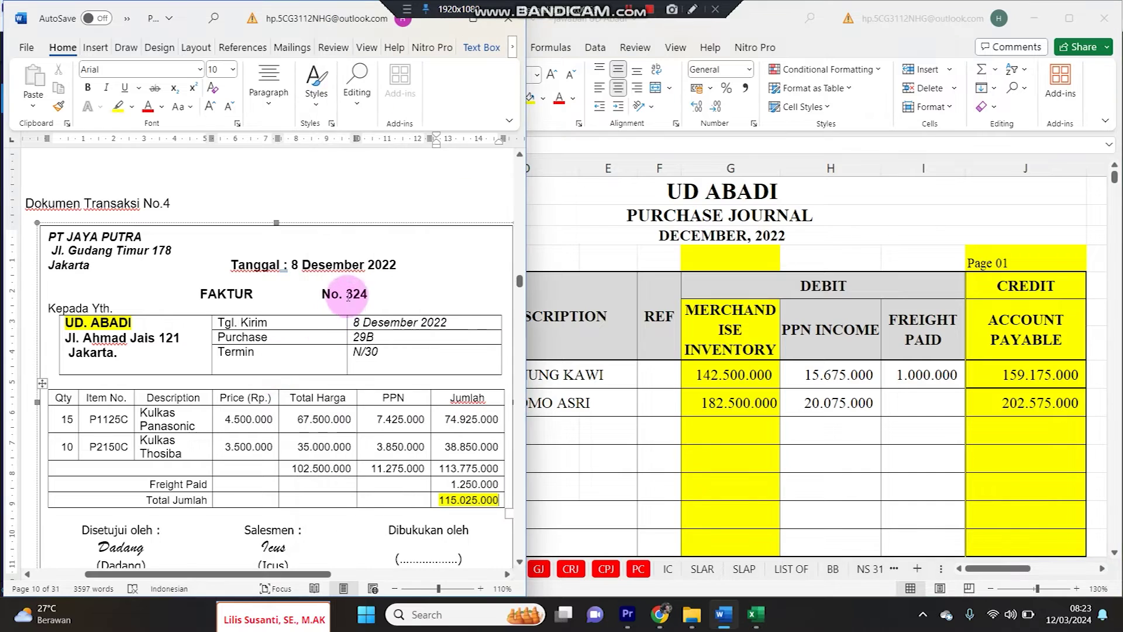
drag(348, 294, 367, 298)
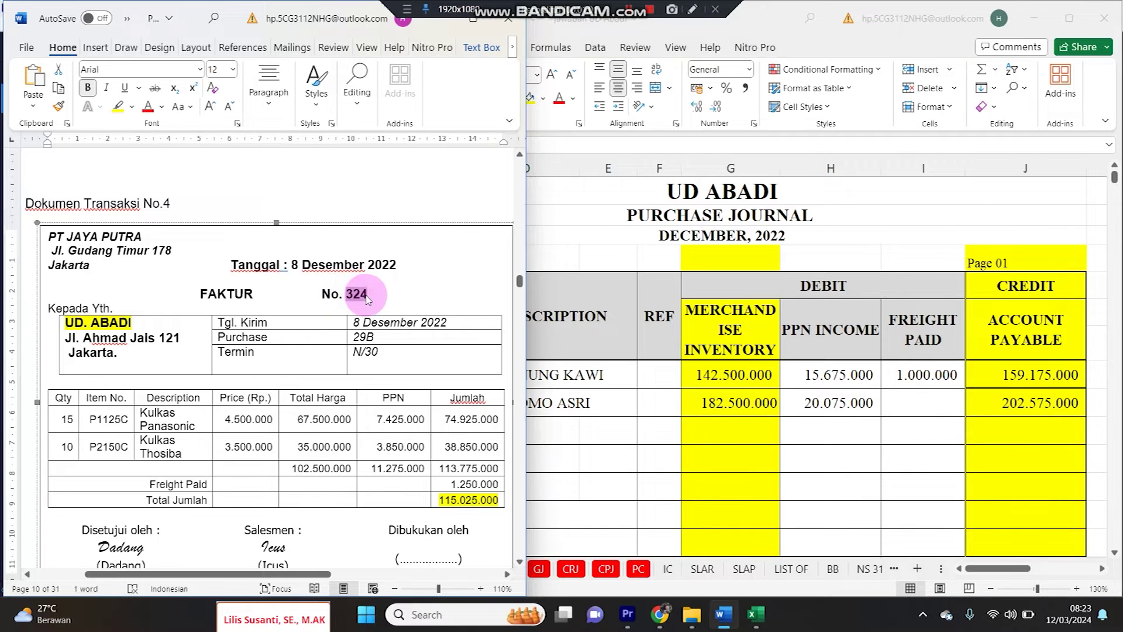
click(602, 329)
click(446, 435)
key(ctrl+v)
Copy the supplier name PT JAYA PUTRA from the Word invoice into the row 10 description of the purchase journal
click(492, 426)
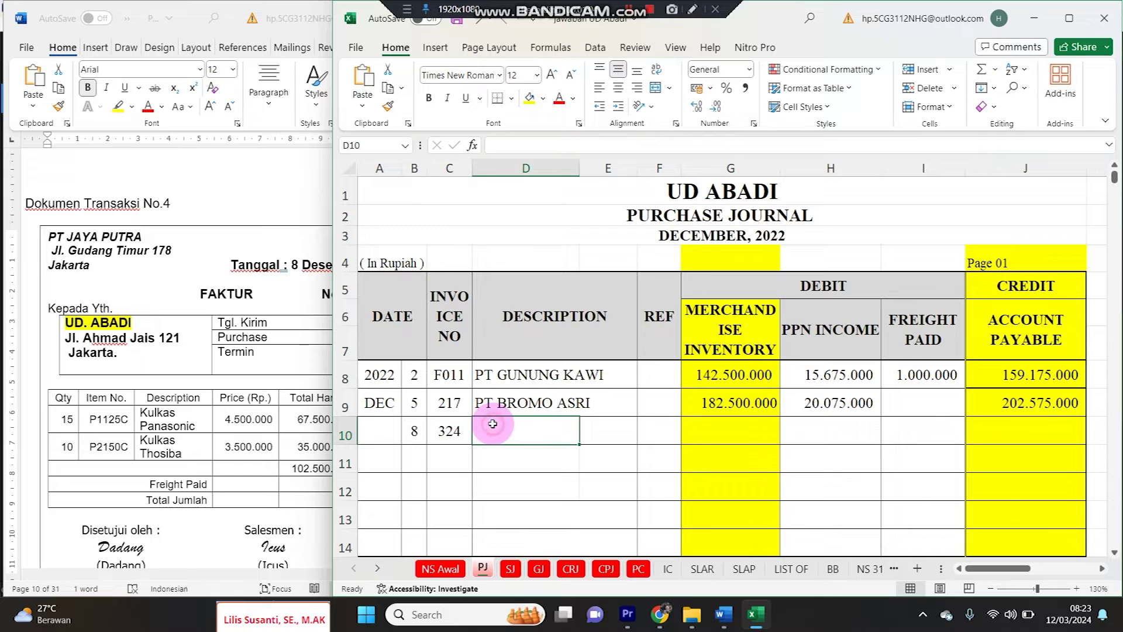
click(61, 237)
drag(49, 237, 141, 237)
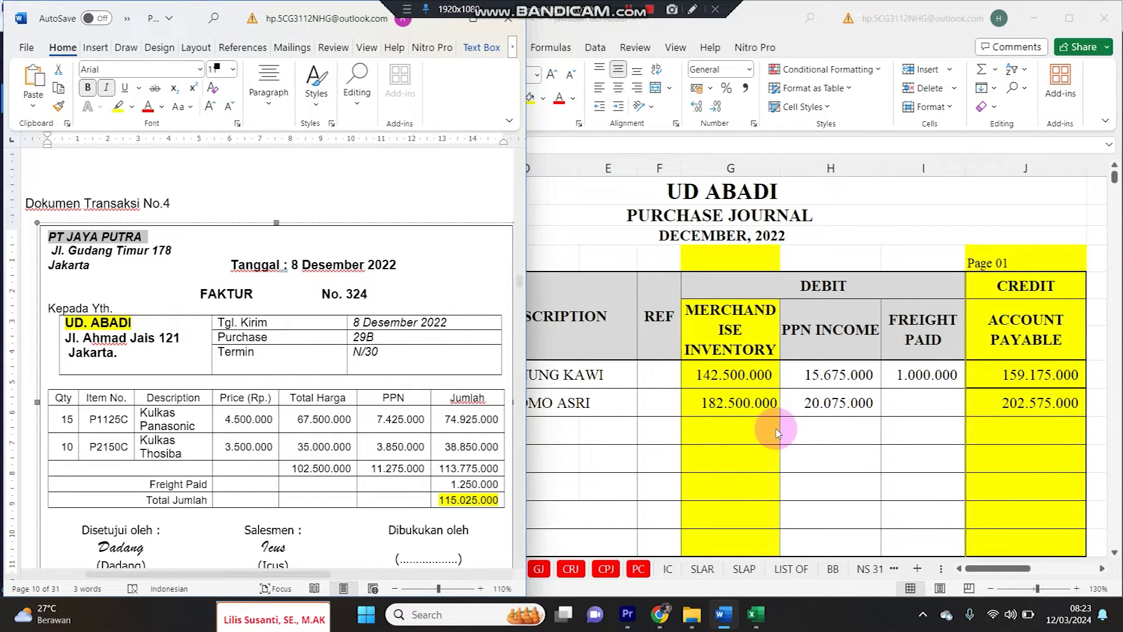
click(555, 430)
key(ctrl+v)
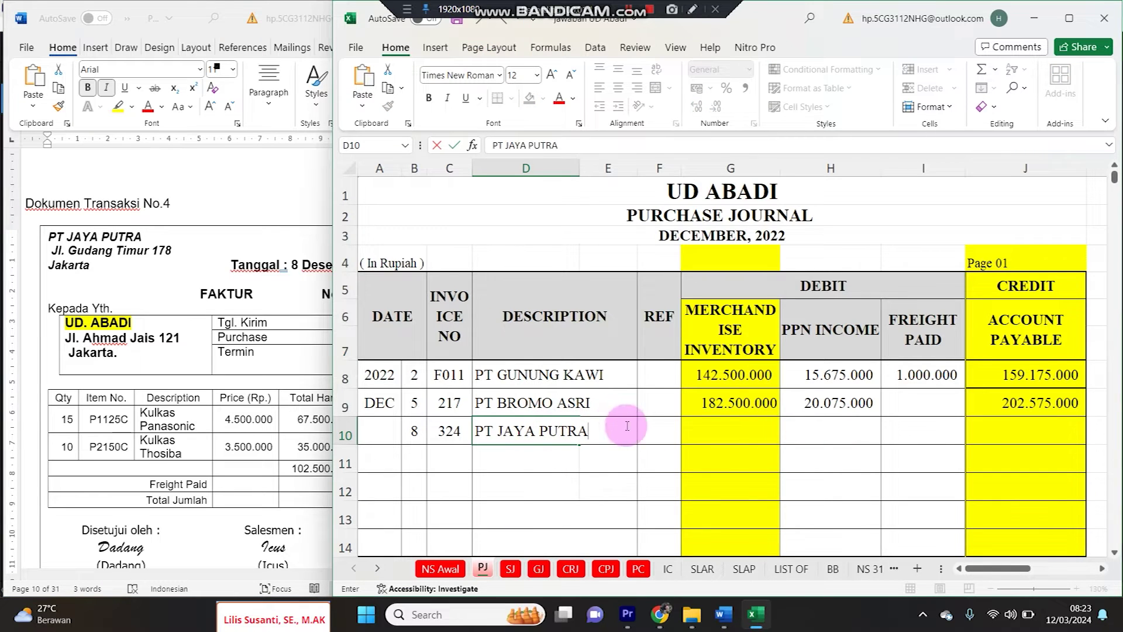
Copy the invoice's goods total of 102.500.000 into the row 10 Merchandise Inventory debit of the purchase journal
click(661, 431)
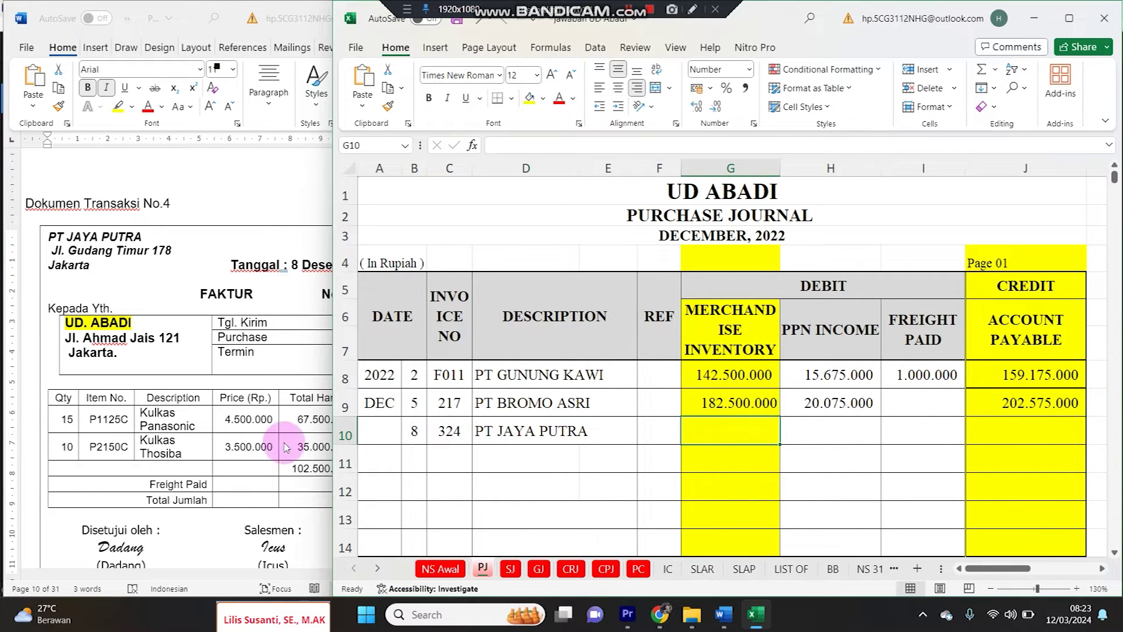
click(205, 445)
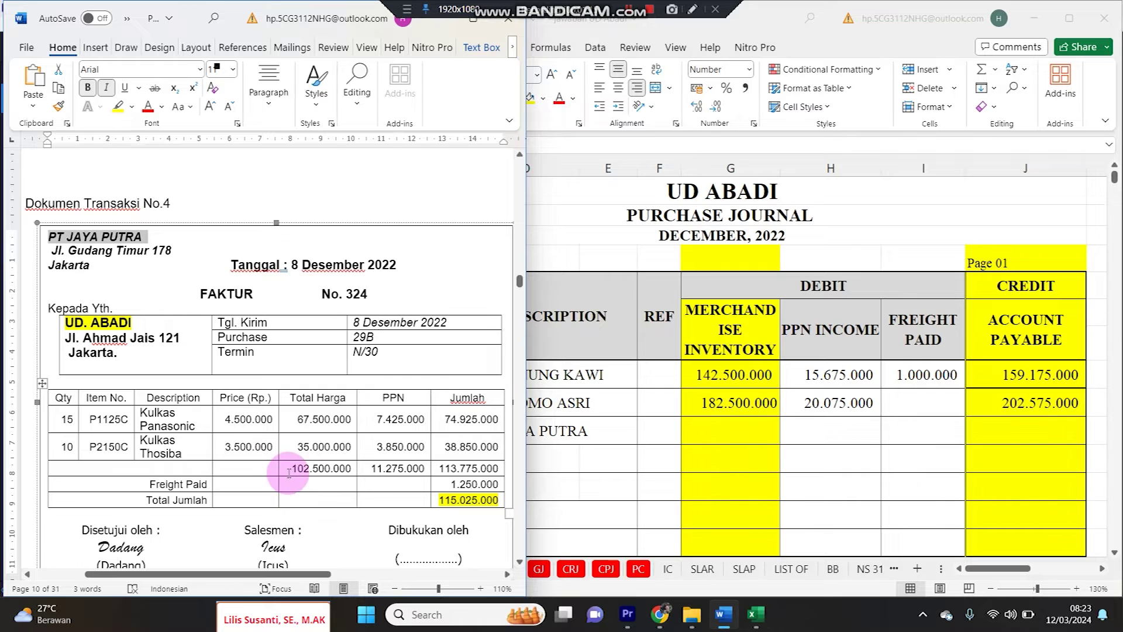
drag(289, 471, 337, 471)
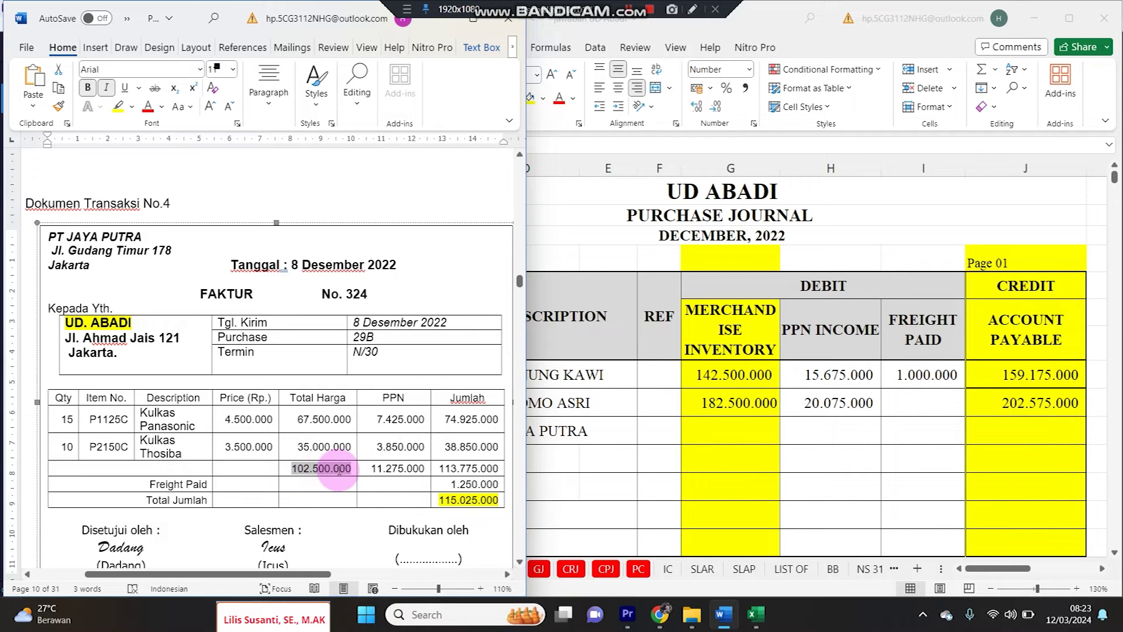
click(711, 432)
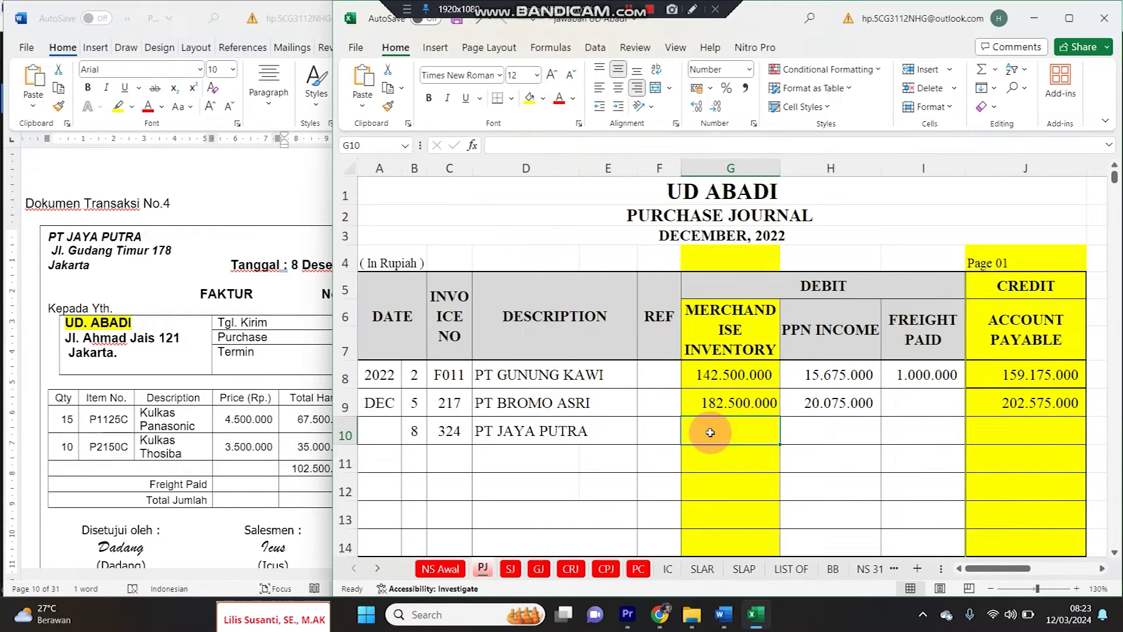
double_click(710, 433)
Copy the invoice's PPN of 11.275.000 and freight of 1.250.000 into PPN Income and Freight Paid in row 10 of the purchase journal
click(815, 426)
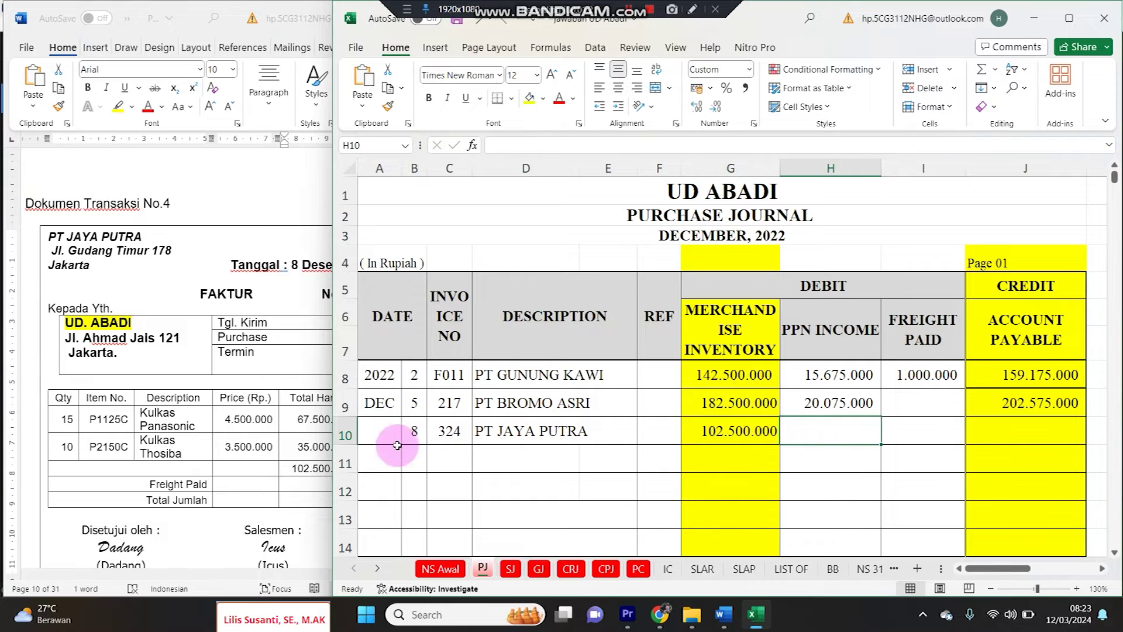
click(300, 439)
drag(372, 469, 419, 474)
click(824, 454)
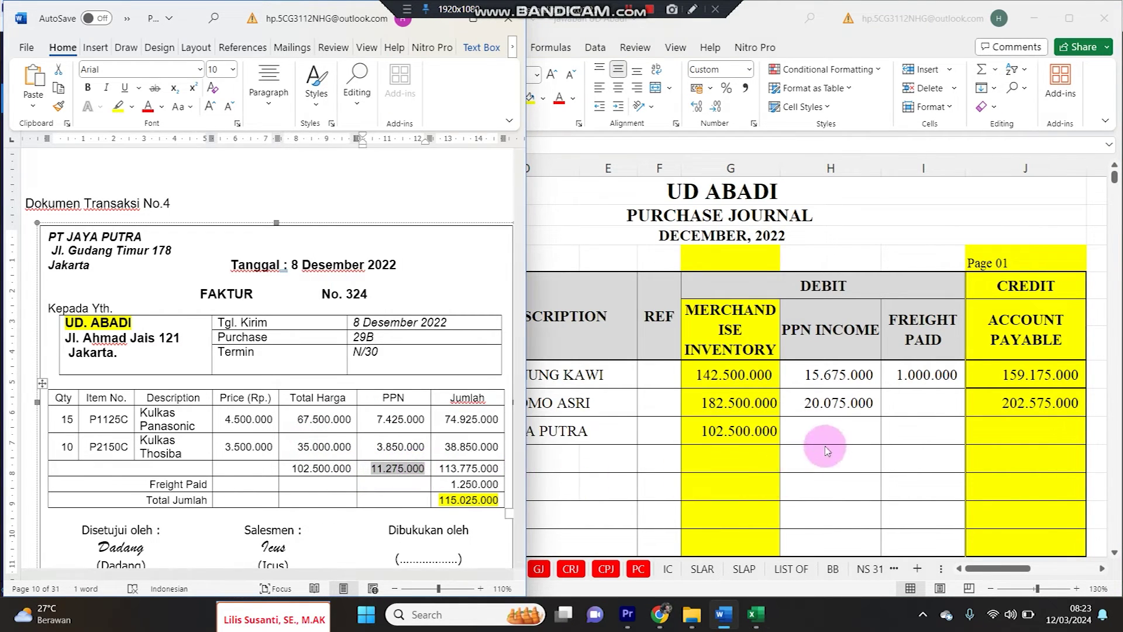
text(11.275.000)
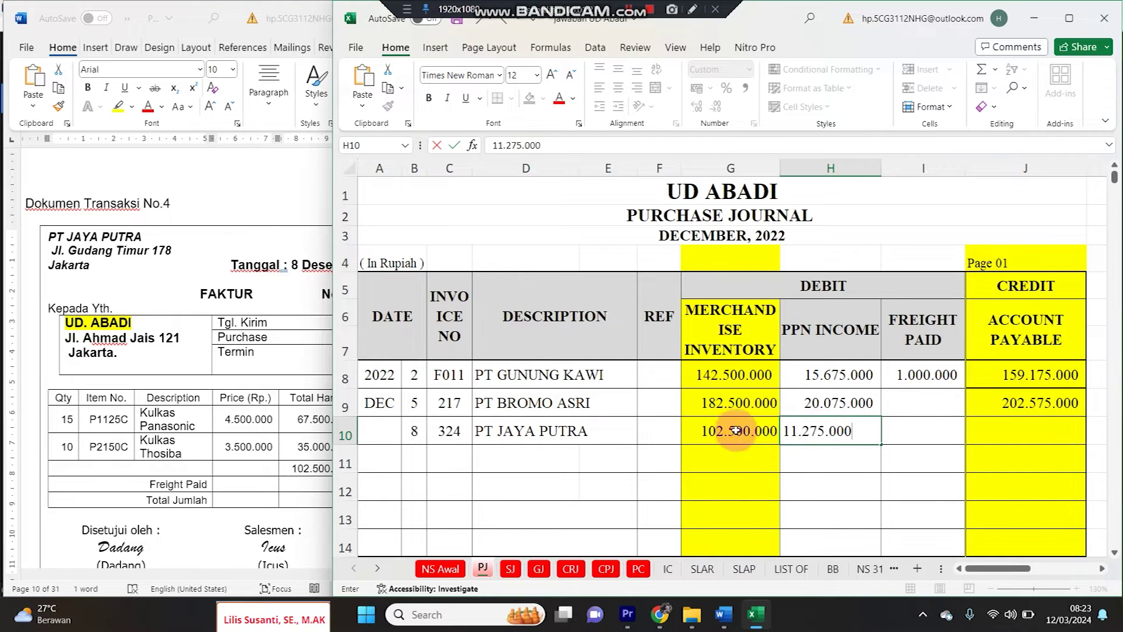
key(alt+Tab)
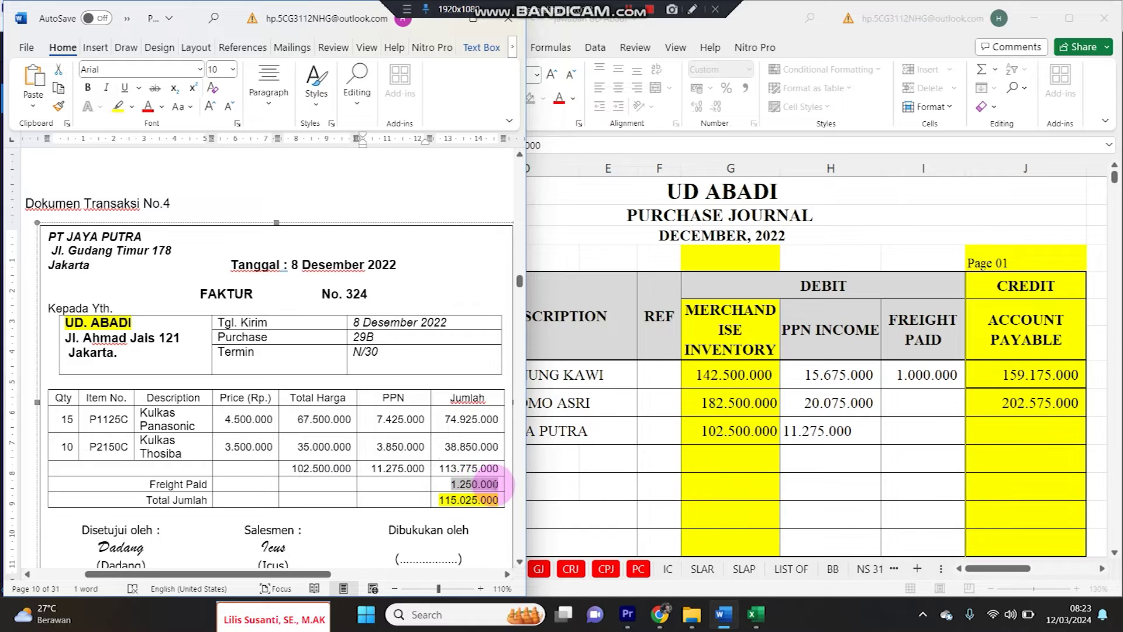
click(926, 430)
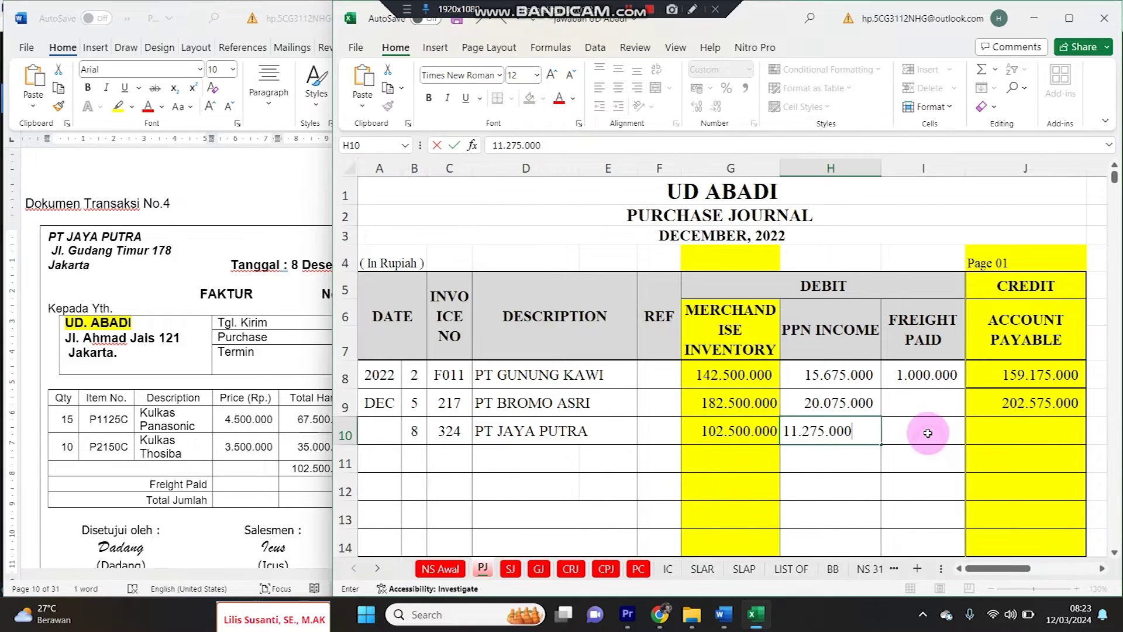
text(1.250.000)
Fill the Account Payable sum formula from J9 down to J10 and compare the result with the invoice's Total Jumlah
click(1023, 432)
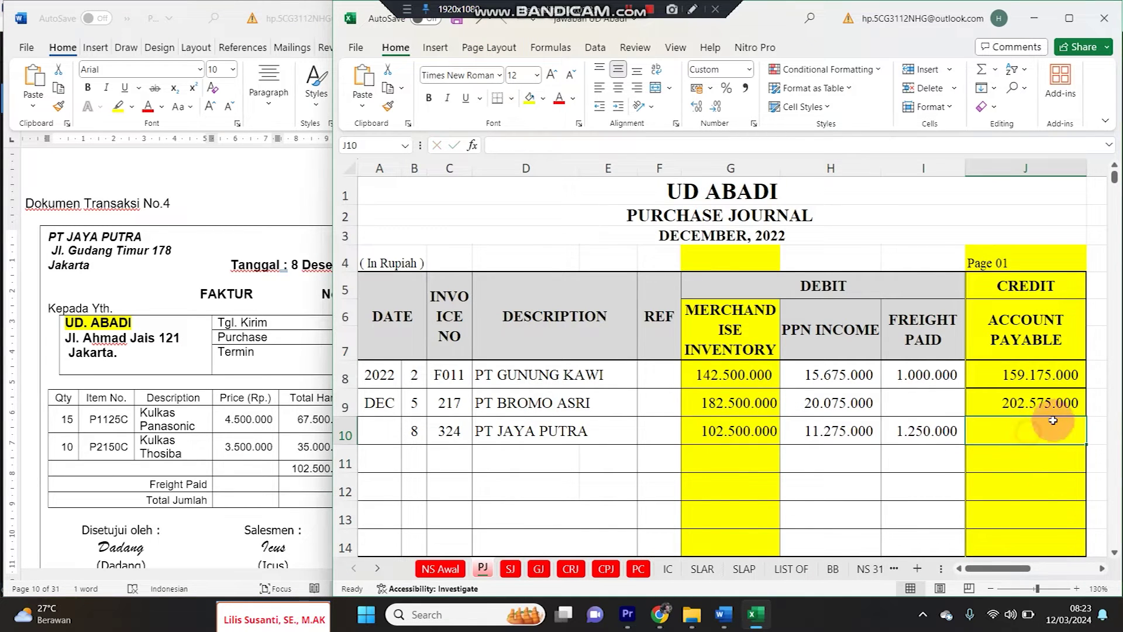
click(1075, 405)
drag(1086, 417, 1083, 434)
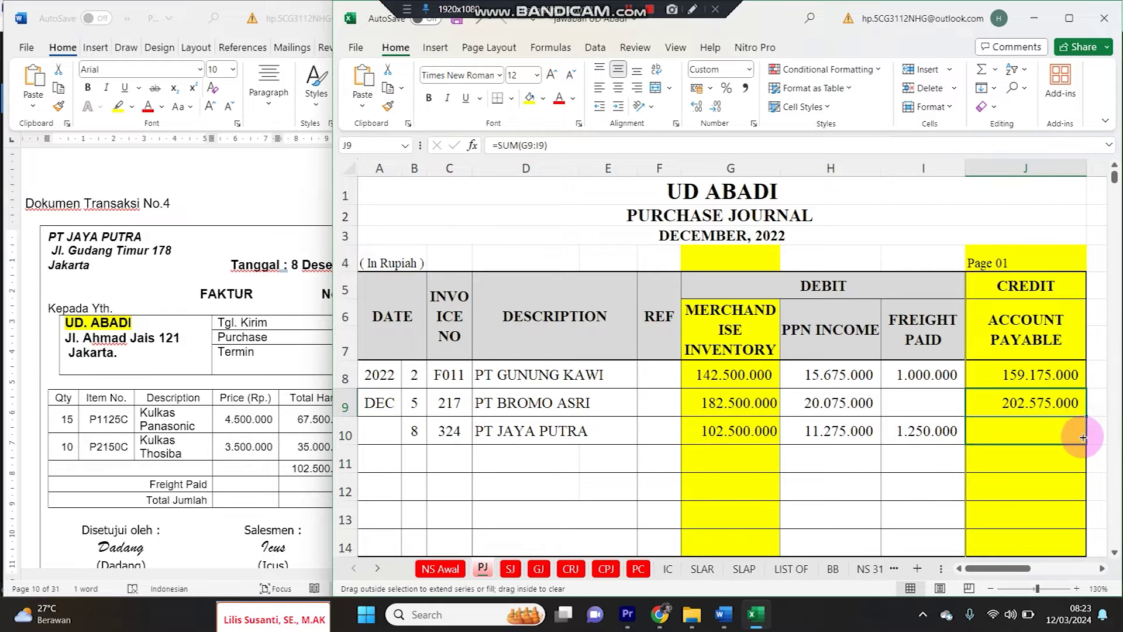
click(256, 472)
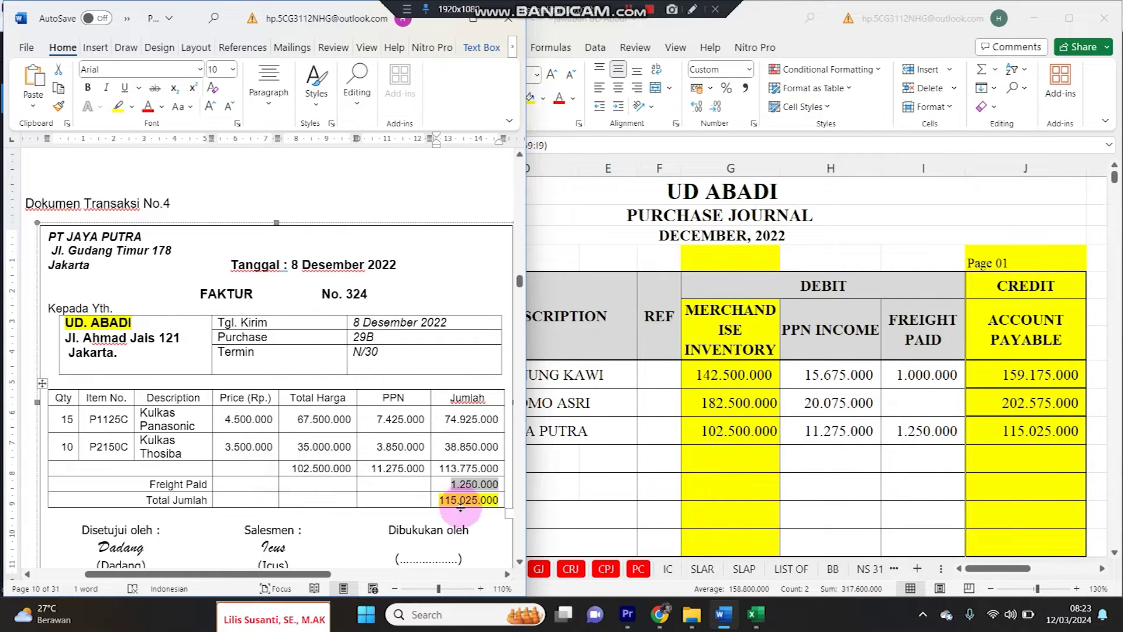
click(995, 431)
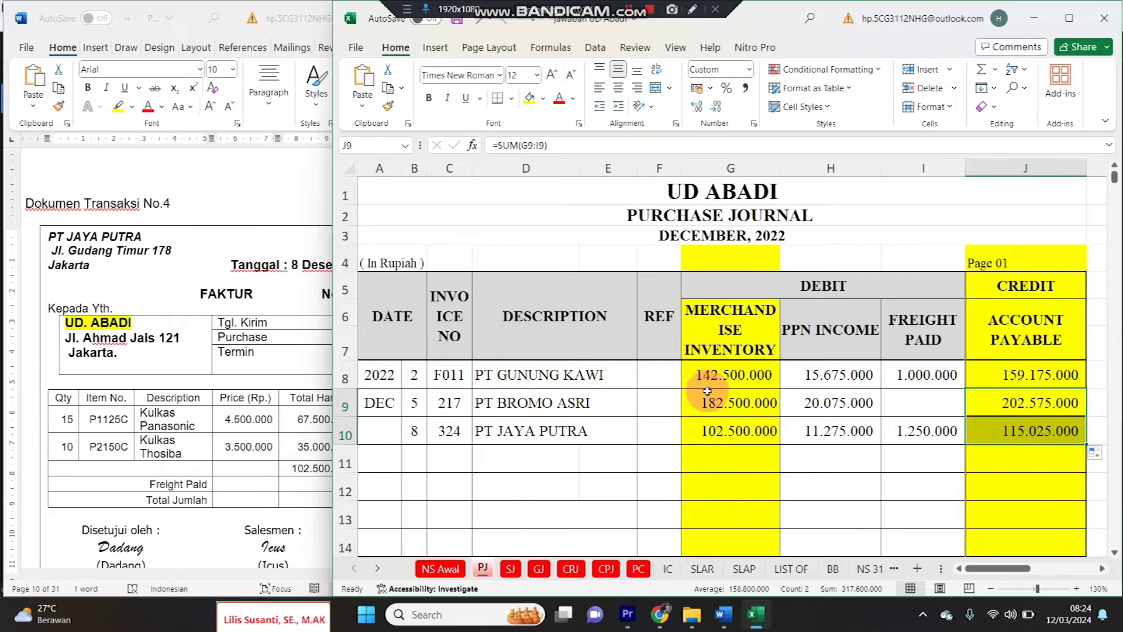
In the IC sheet, enter day 8 and evidence number 324 in row 12 of the Kulkas Panasonic card
click(666, 569)
scroll(607, 436, up, 12)
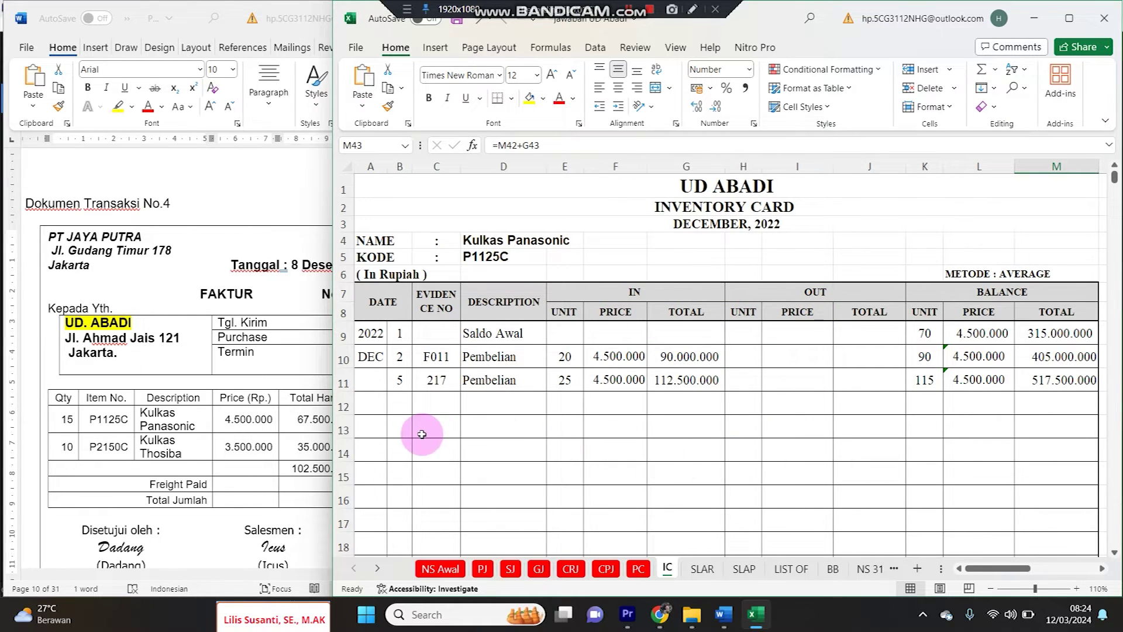
click(406, 402)
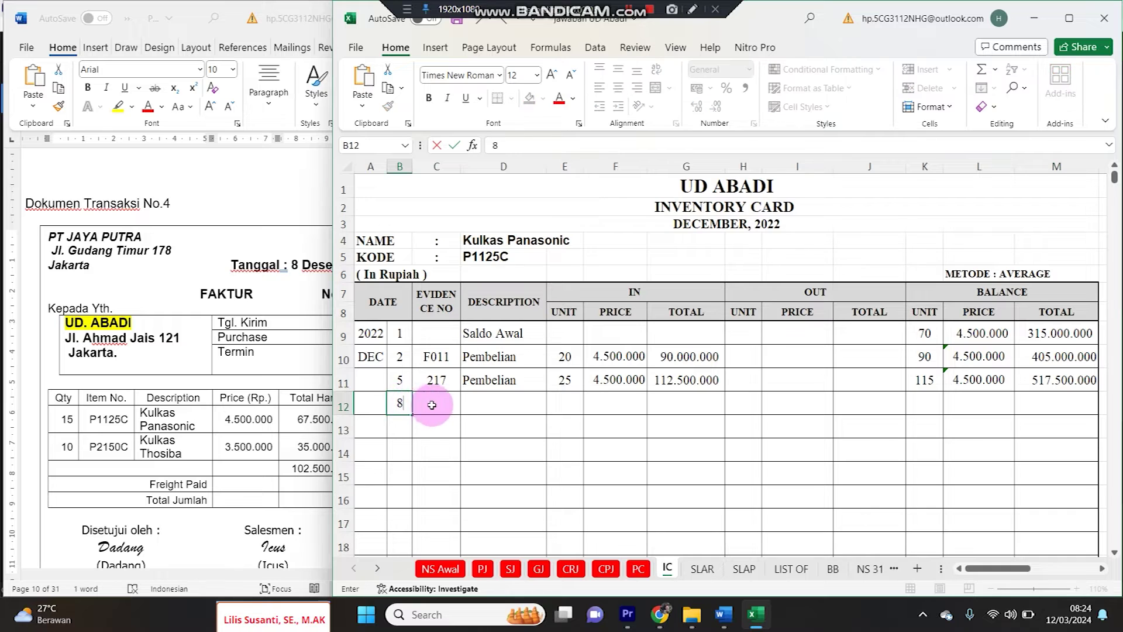
click(302, 381)
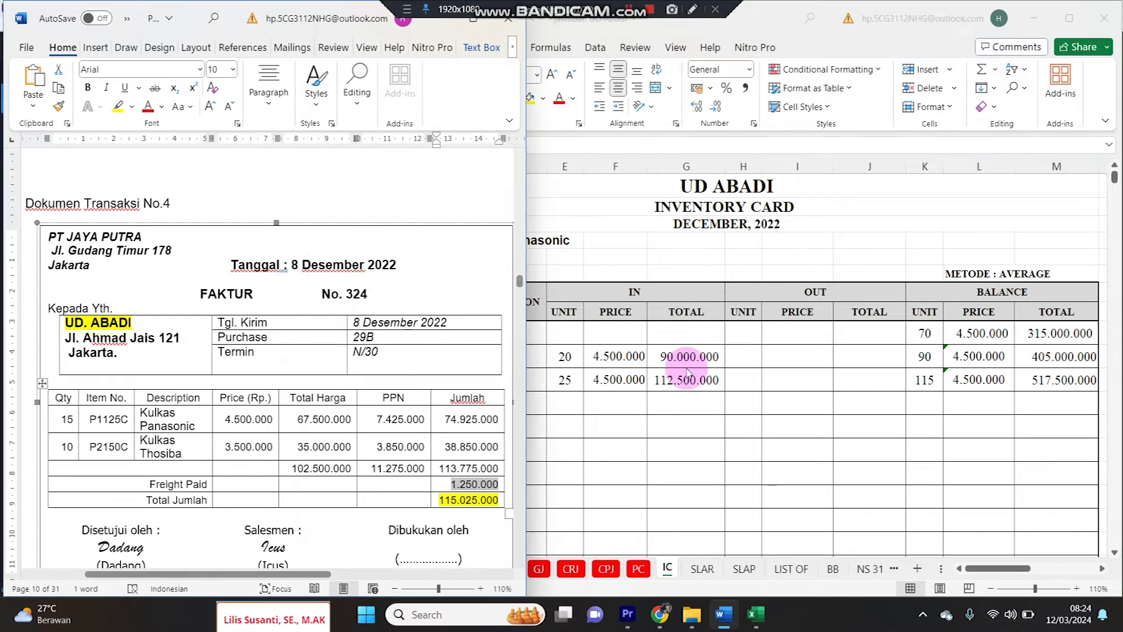
click(650, 378)
text(324)
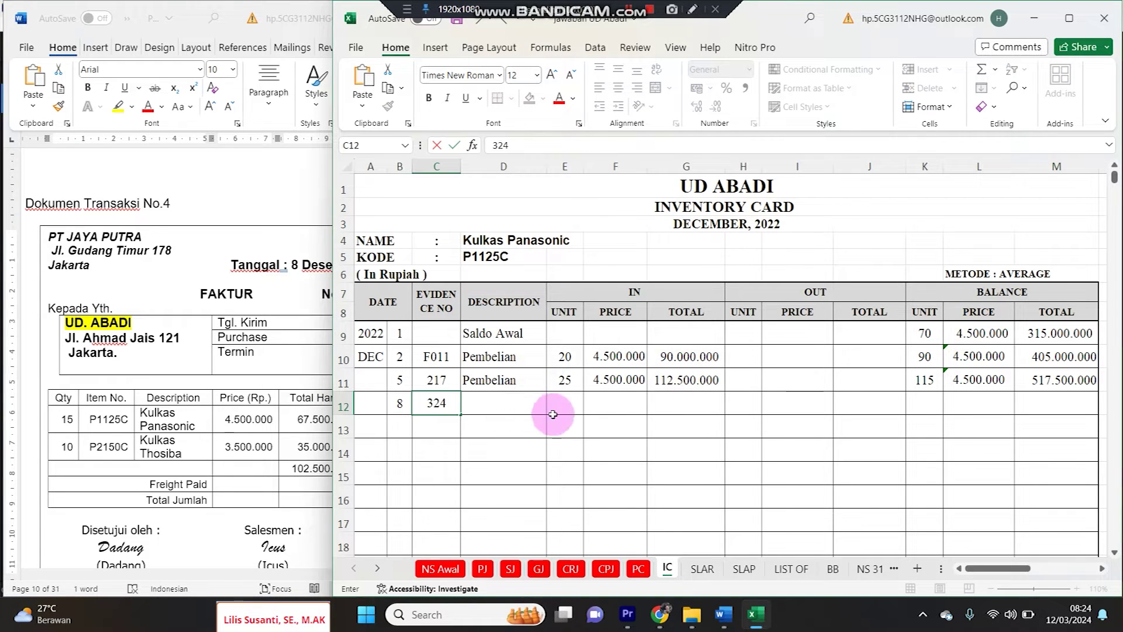
Fill the Pembelian description from row 11 into row 12 of the Kulkas Panasonic card and enter 15 incoming units
click(530, 375)
drag(547, 391, 547, 410)
click(570, 403)
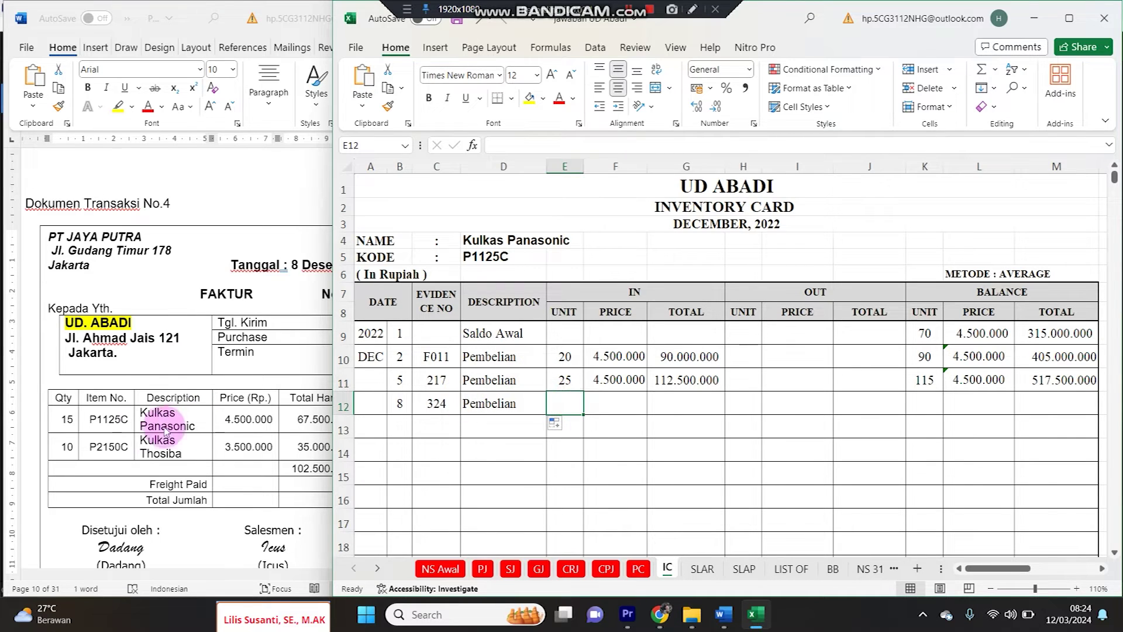
text(15)
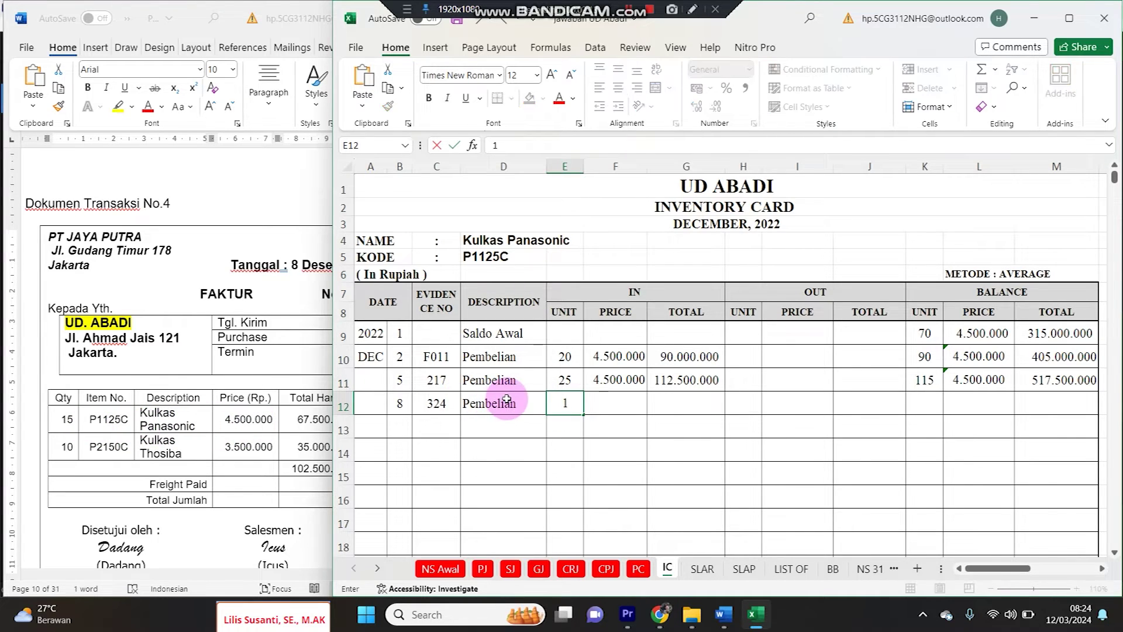
Fill the IN price and total from row 11 into row 12 of the Kulkas Panasonic card, keeping the unit price at 4.500.000
drag(602, 380, 725, 409)
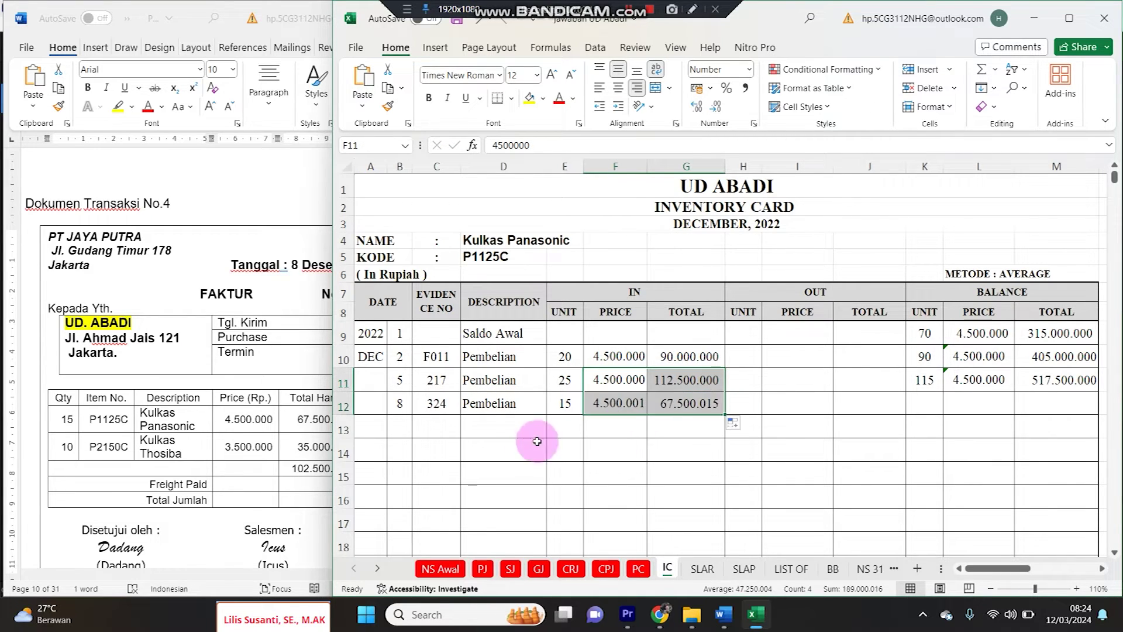
click(639, 379)
key(ctrl+c)
click(637, 405)
key(ctrl+v)
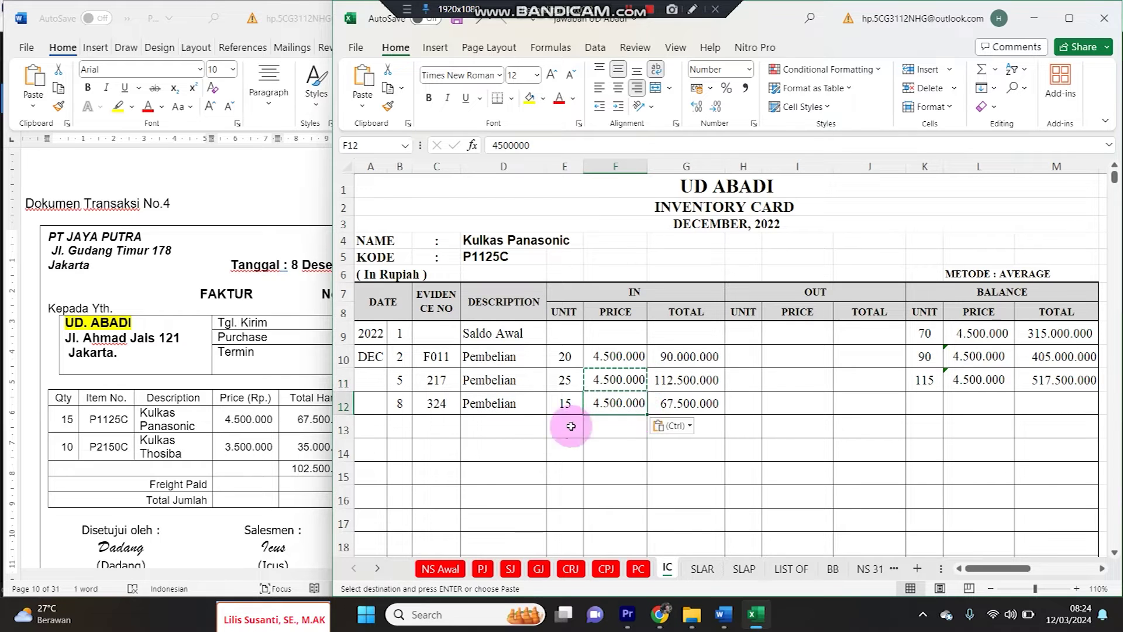
Fill the Balance unit, price and total formulas from row 11 down to row 12 of the Kulkas Panasonic card and check them
click(251, 444)
click(772, 326)
drag(925, 380, 995, 404)
click(926, 379)
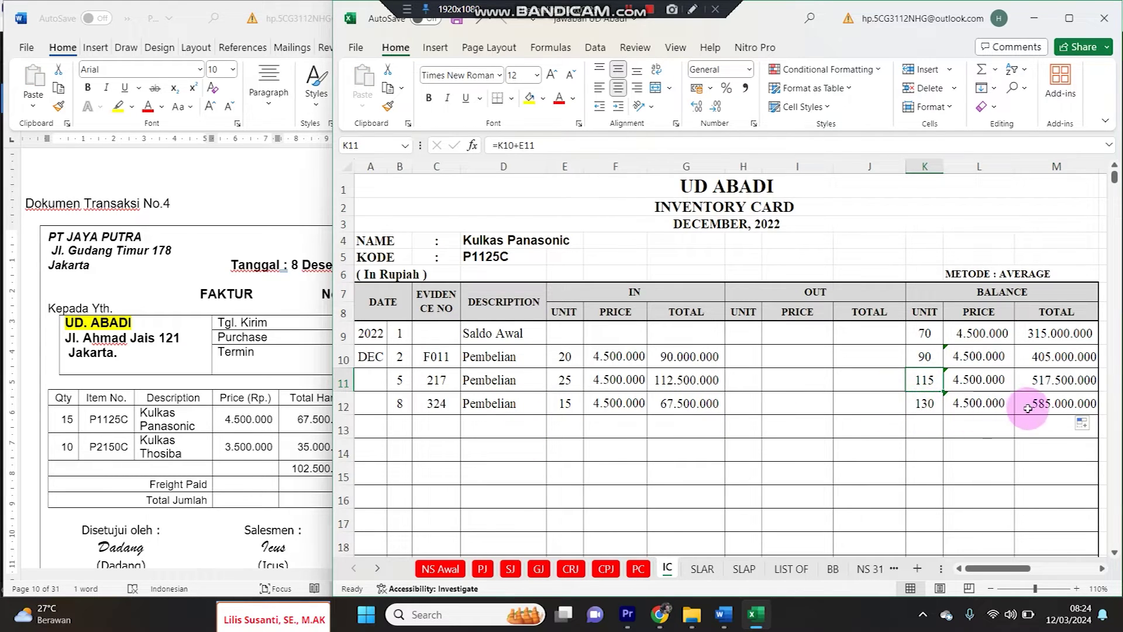
click(1040, 382)
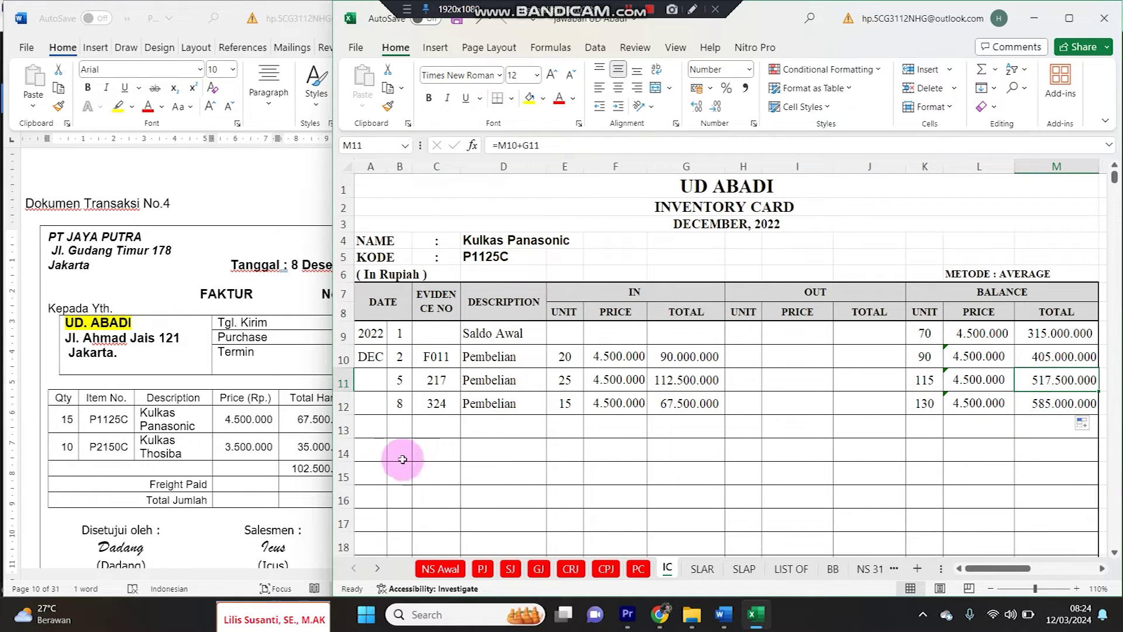
Copy day 8, evidence number 324 and Pembelian from the Kulkas Panasonic card into row 44 of the Kulkas Toshiba card
drag(393, 407, 529, 407)
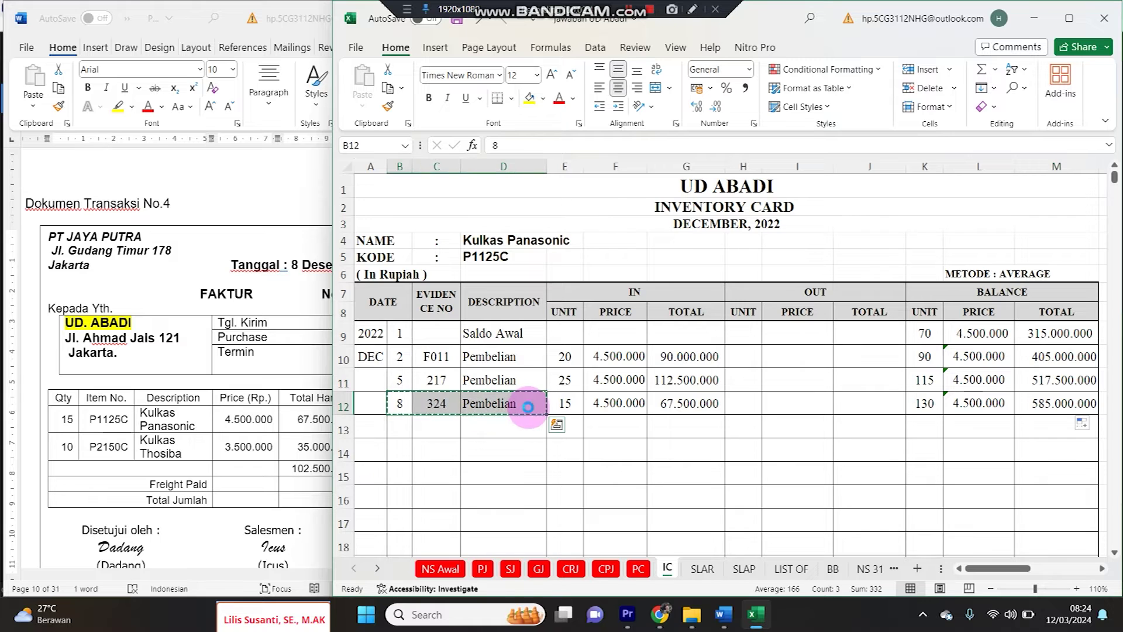
scroll(435, 459, down, 7)
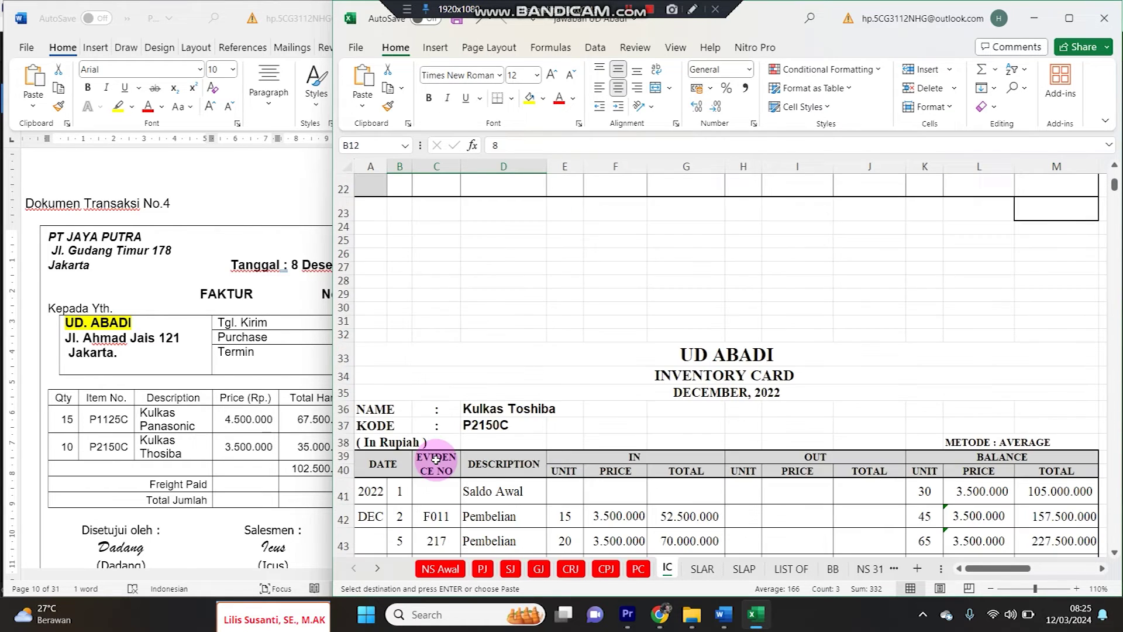
scroll(436, 459, down, 2)
click(398, 466)
key(ctrl+v)
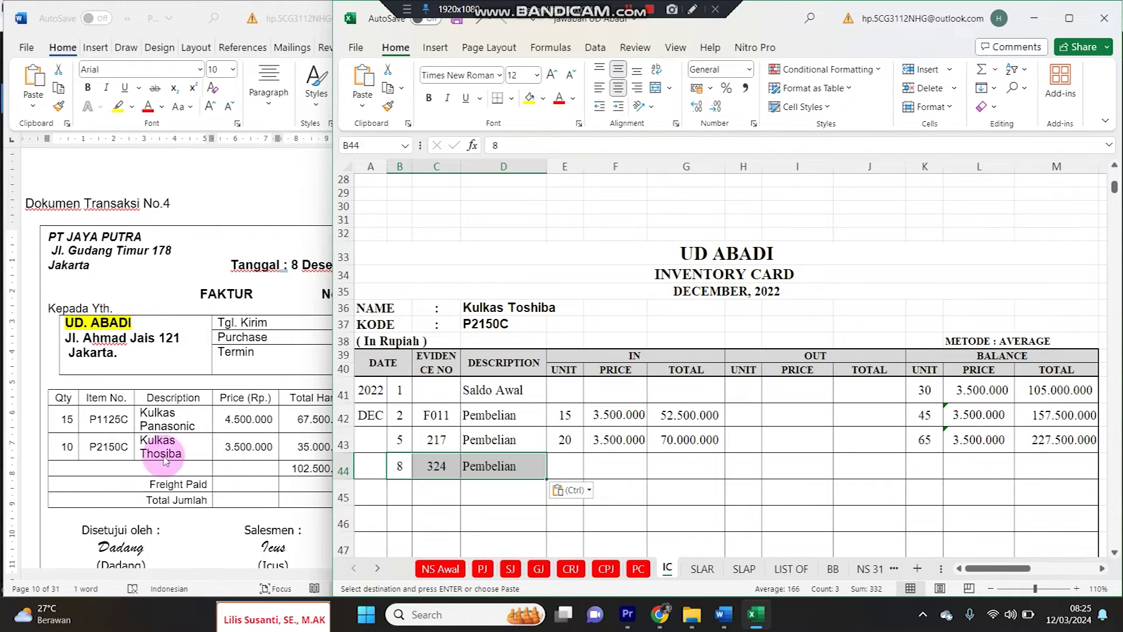
Enter 10 incoming units in row 44 of the Kulkas Toshiba card and copy the IN price and total from row 43
click(573, 463)
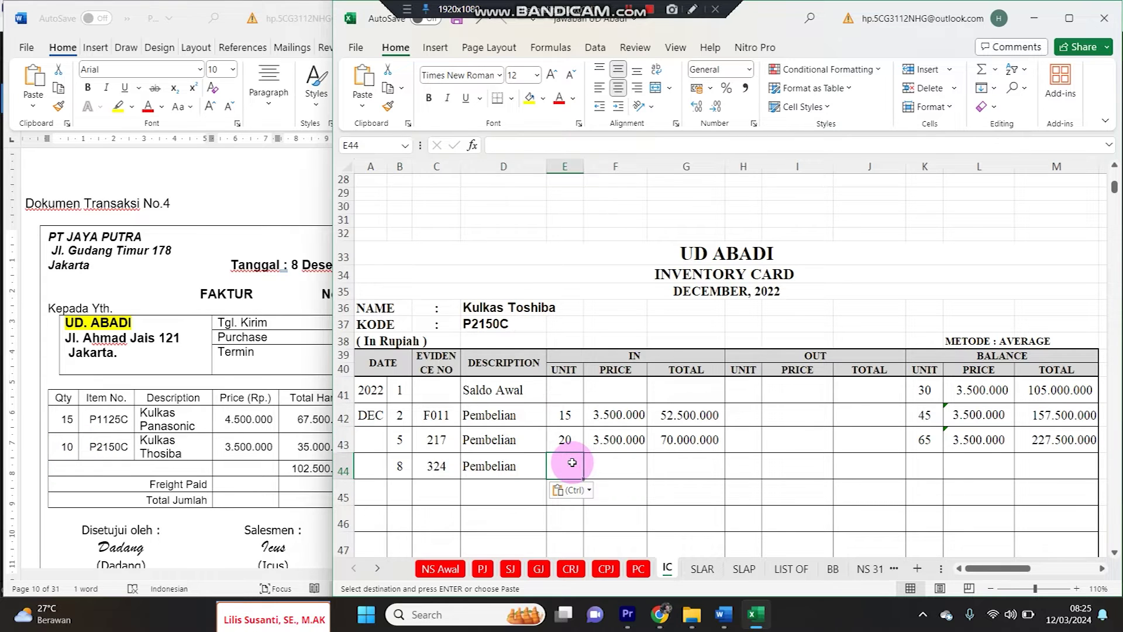
text(10)
click(609, 466)
drag(619, 444, 681, 442)
key(ctrl+c)
click(633, 467)
key(ctrl+v)
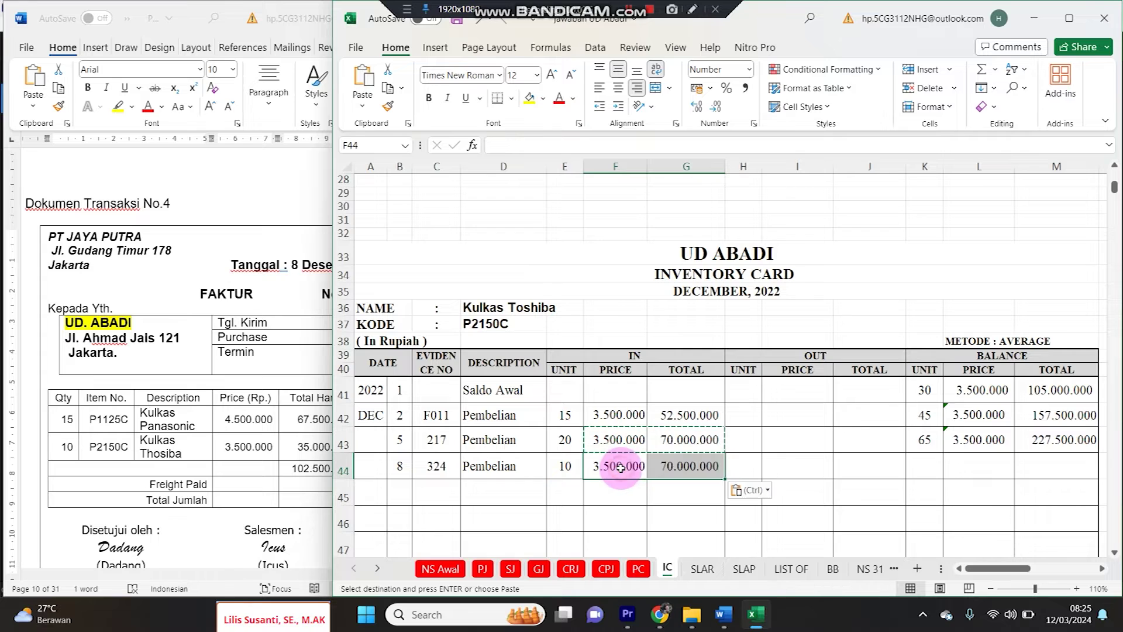
Copy the Balance unit, price and total formulas from row 43 to row 44 of the Kulkas Toshiba card
drag(926, 441, 1053, 442)
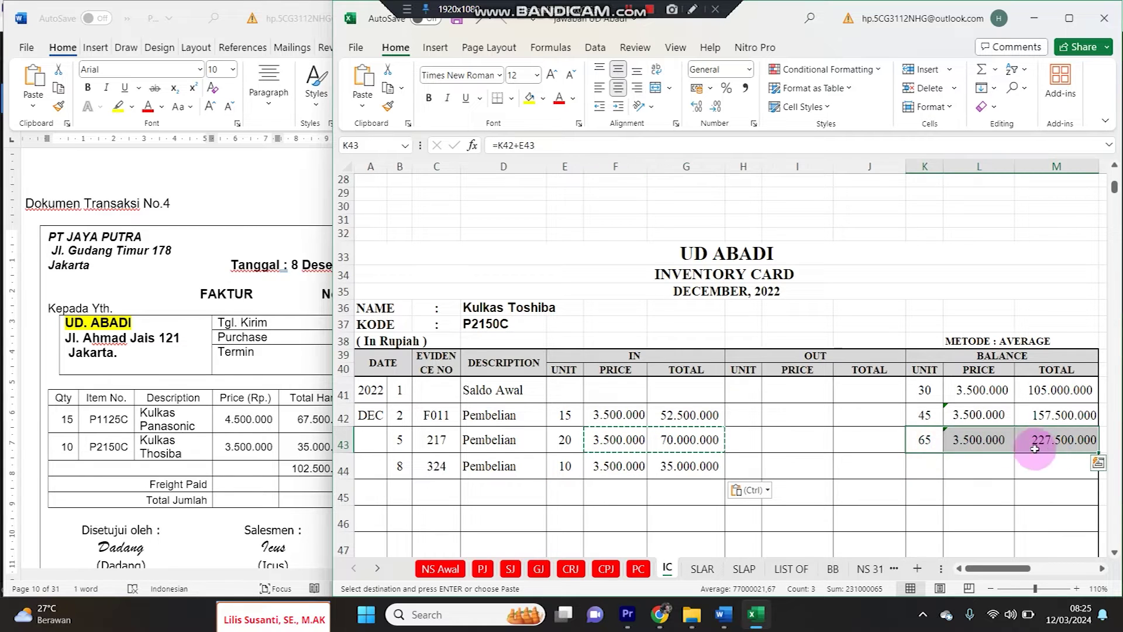
key(ctrl+c)
click(911, 457)
key(ctrl+v)
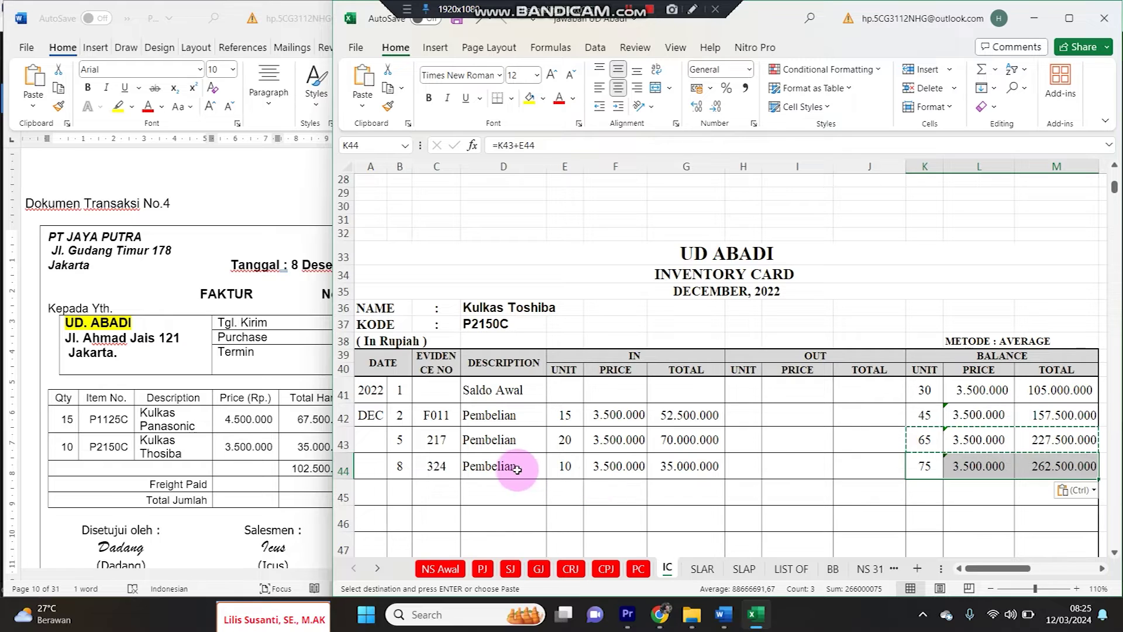
click(475, 472)
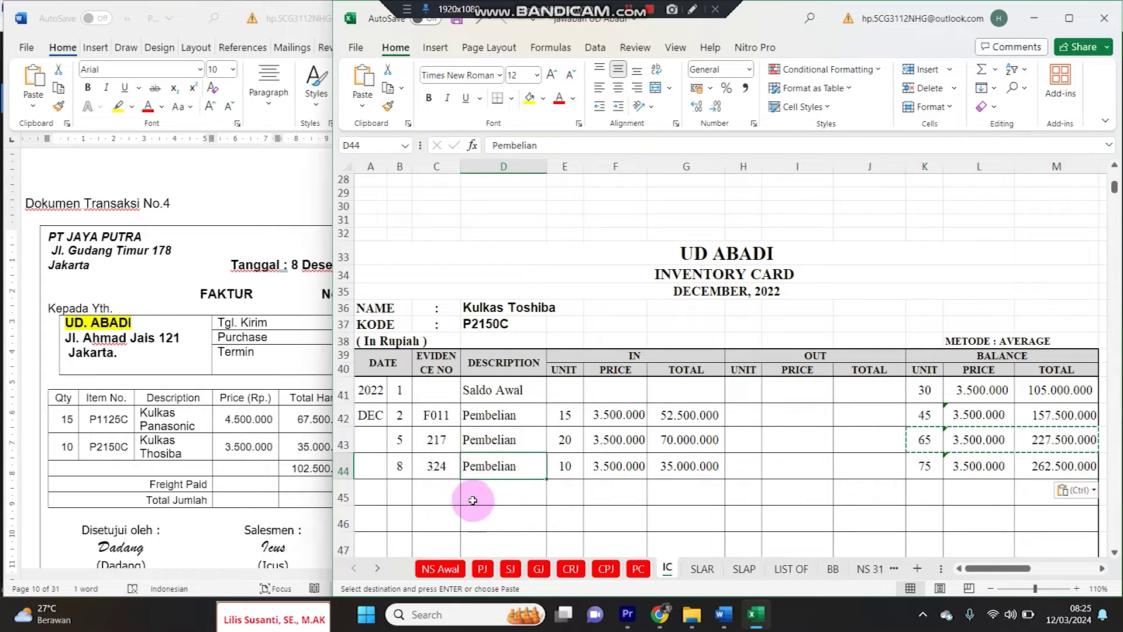
In the SLAP sheet, copy Pembelian and PJ-1 from PT Bromo Asri's ledger into row 34 of PT Jaya Putra's ledger and enter day 8
click(483, 569)
click(754, 327)
click(1003, 320)
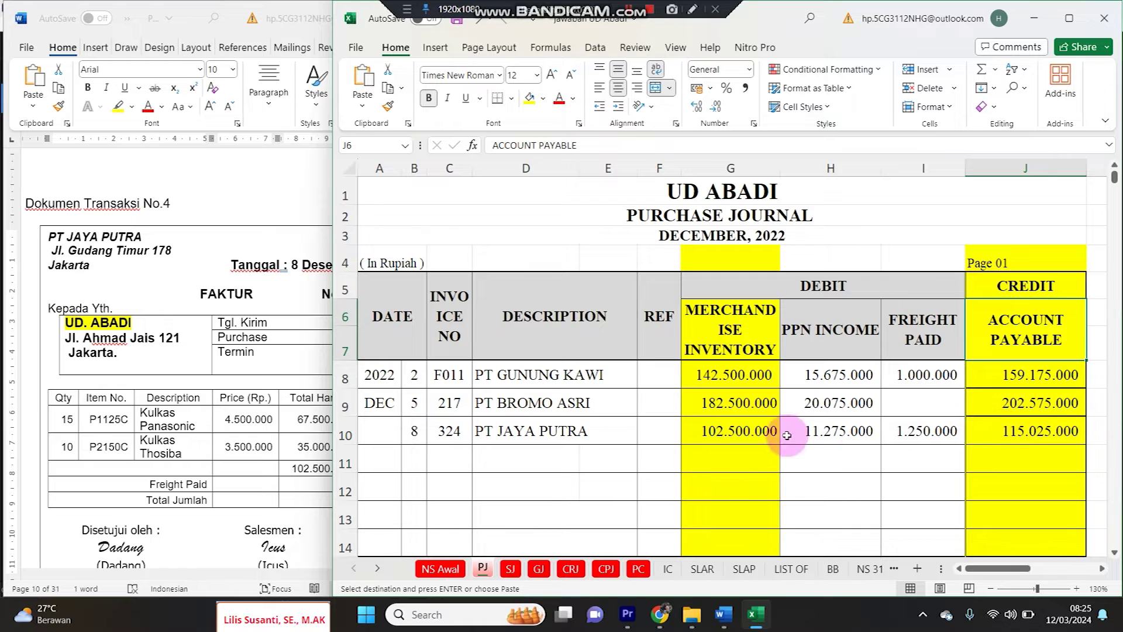
click(740, 568)
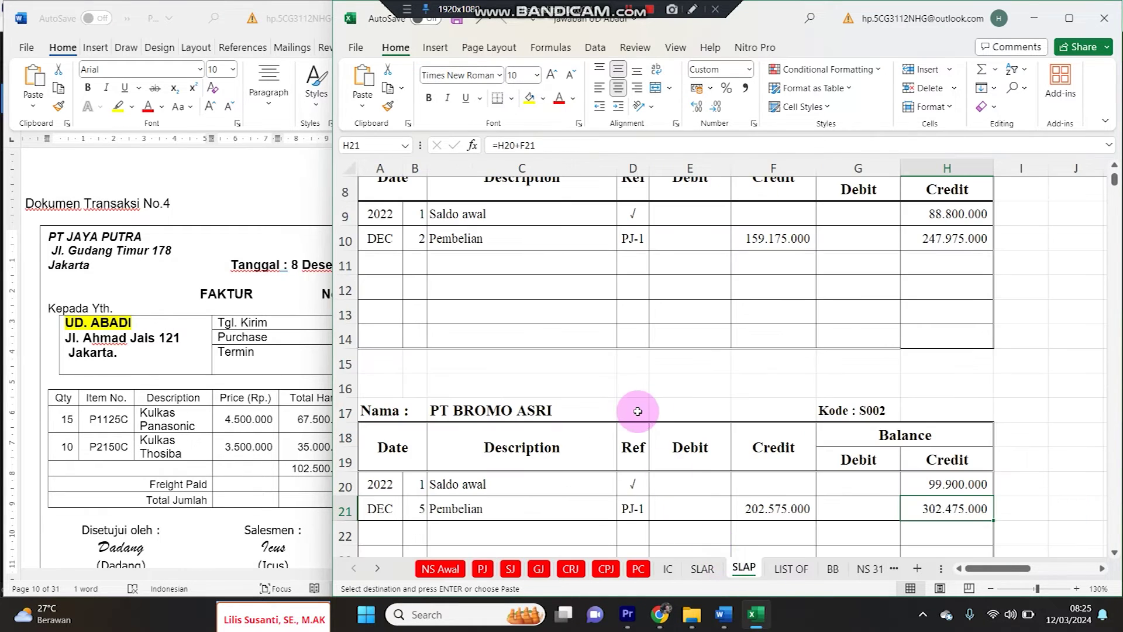
scroll(637, 409, down, 5)
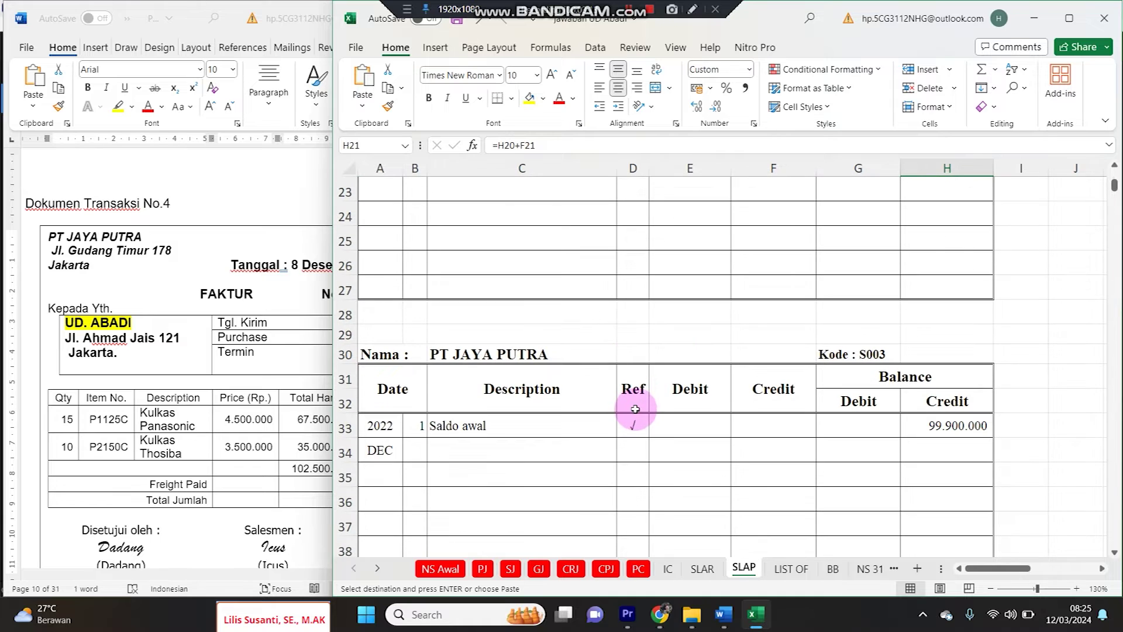
scroll(445, 380, up, 1)
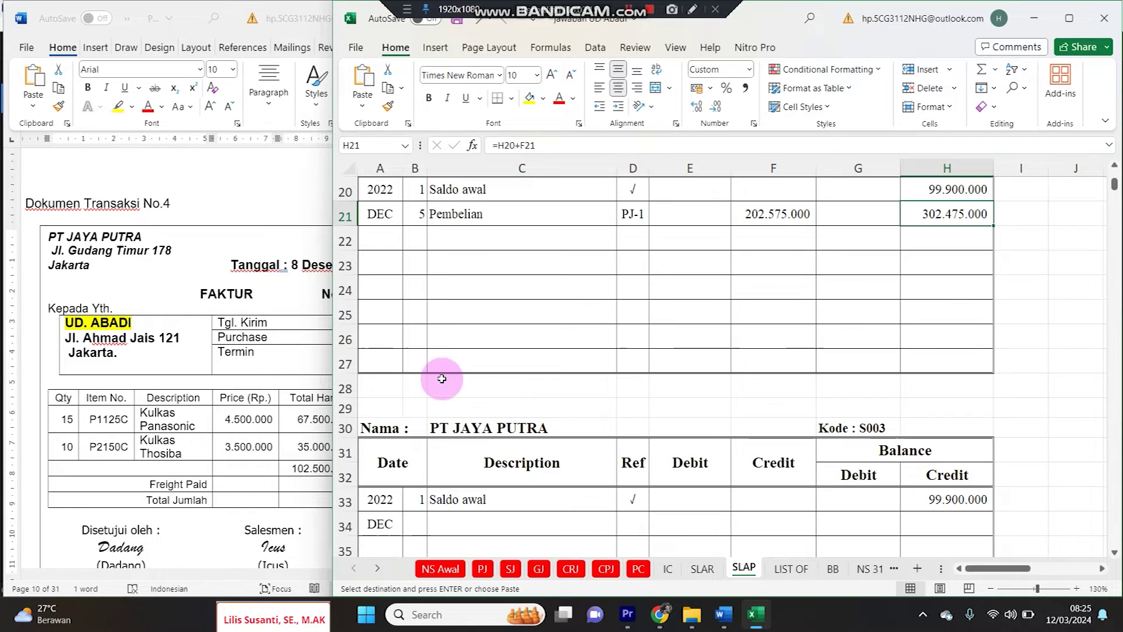
click(453, 214)
drag(605, 220, 635, 215)
key(ctrl+c)
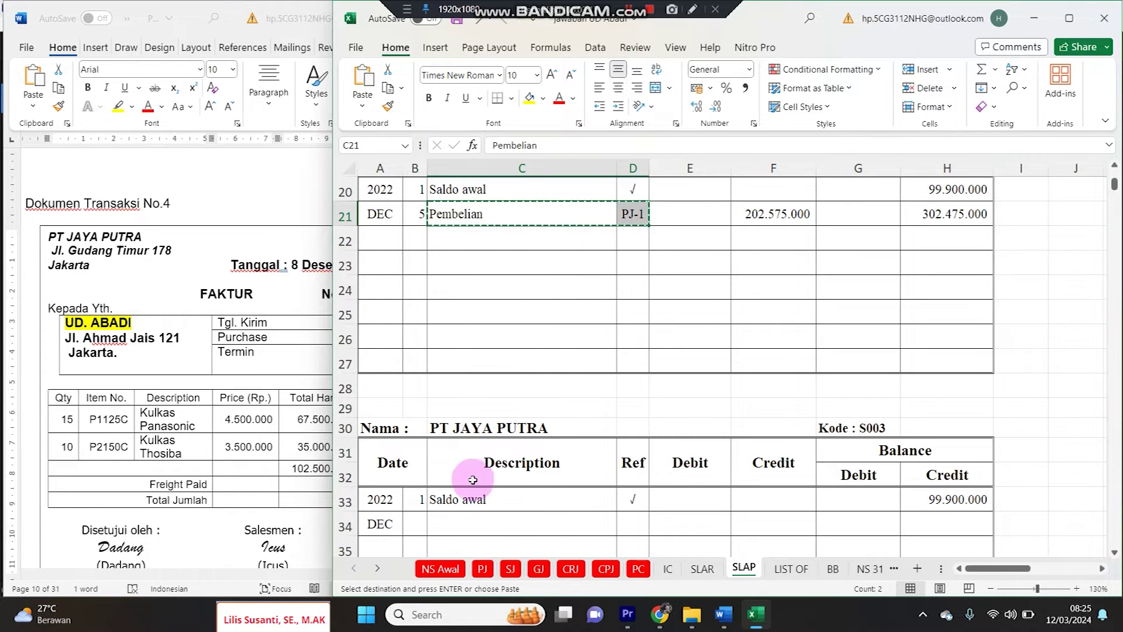
click(451, 519)
key(ctrl+v)
double_click(413, 524)
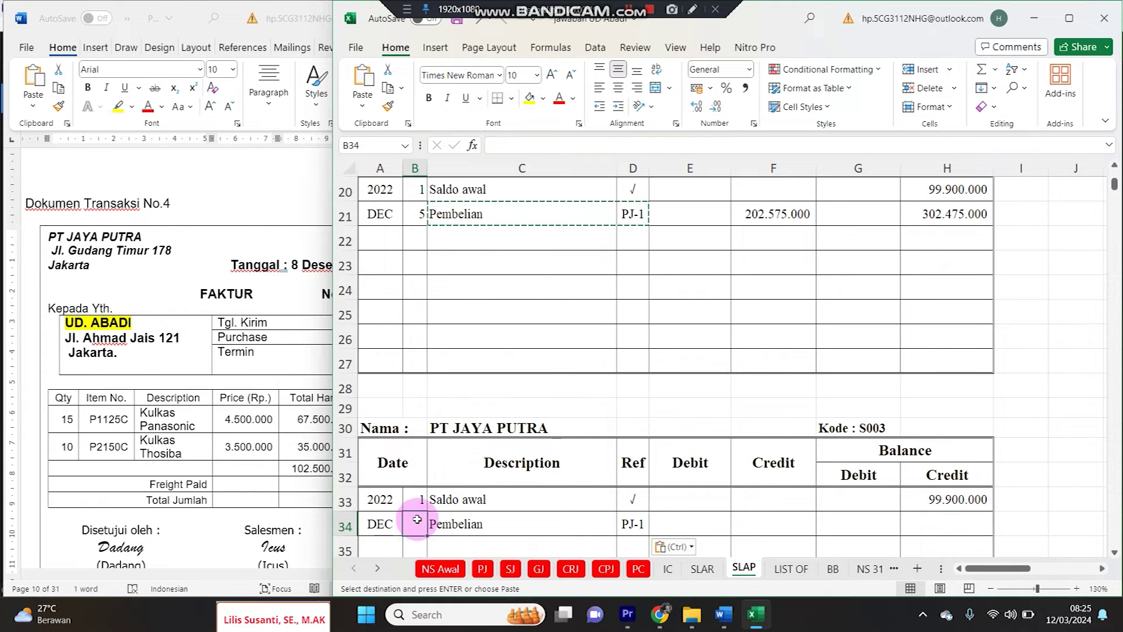
text(8)
Link the Credit cell F34 of PT Jaya Putra's ledger to the Account Payable amount in the purchase journal with =PJ!J10
click(780, 524)
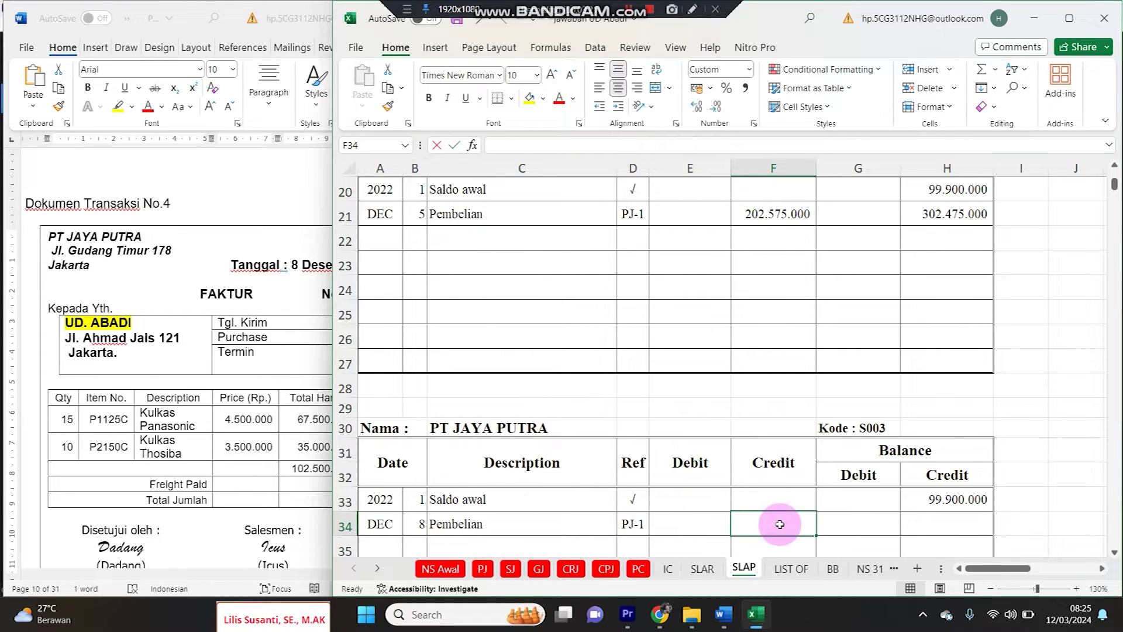
text(=)
click(482, 569)
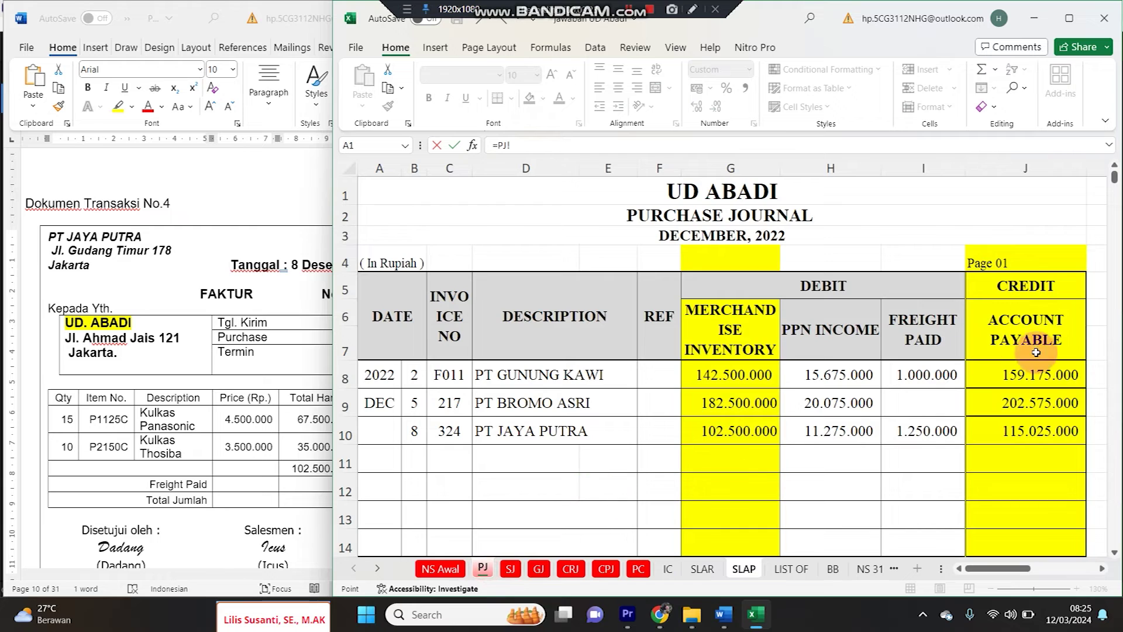
click(1050, 423)
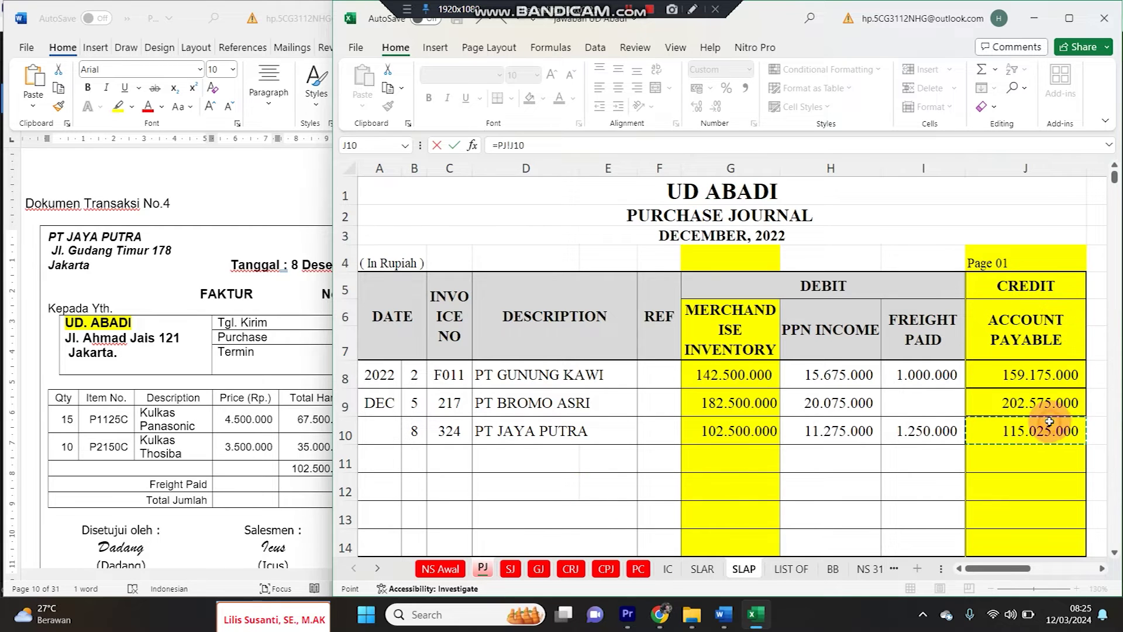
key(Return)
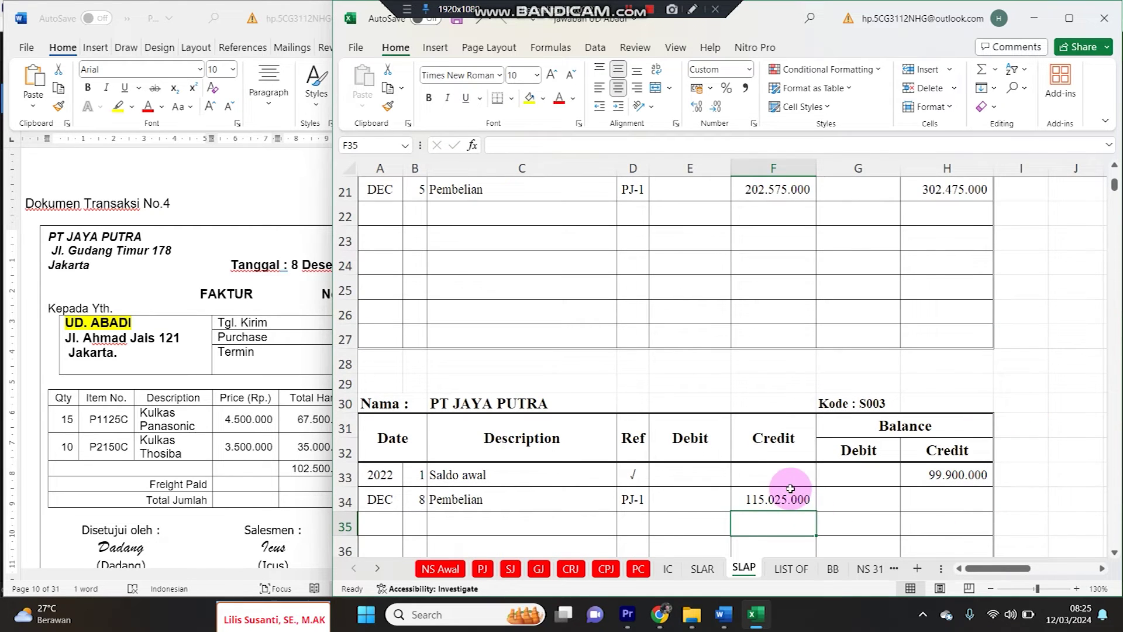
Copy the credit balance formula from H21 in PT Bromo Asri's ledger to H34 in PT Jaya Putra's ledger
click(953, 498)
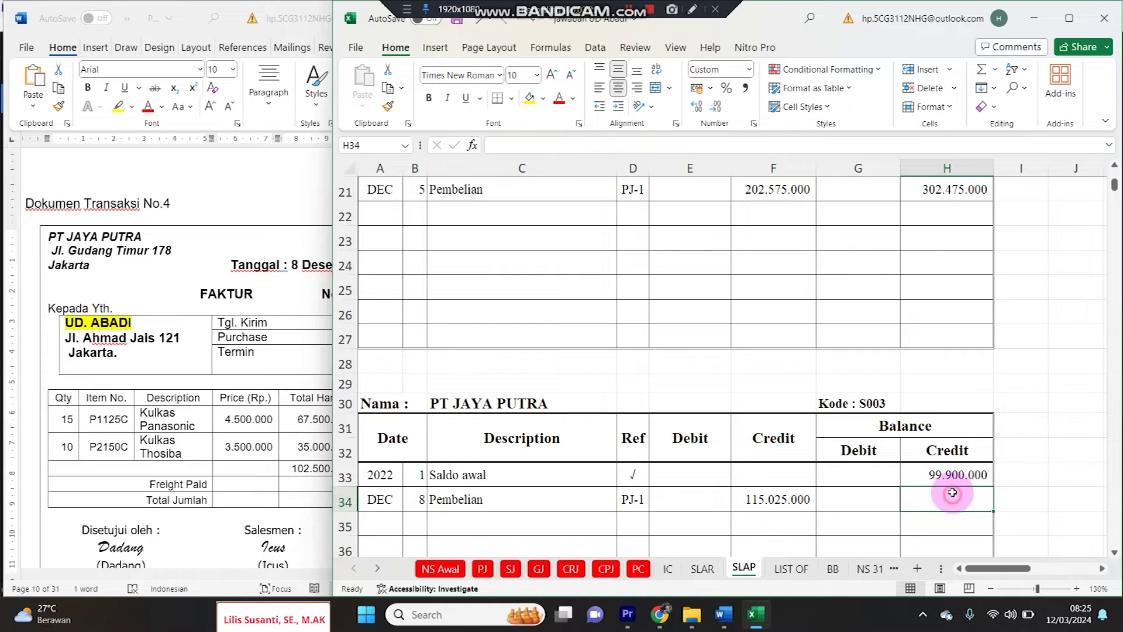
click(956, 189)
text(V)
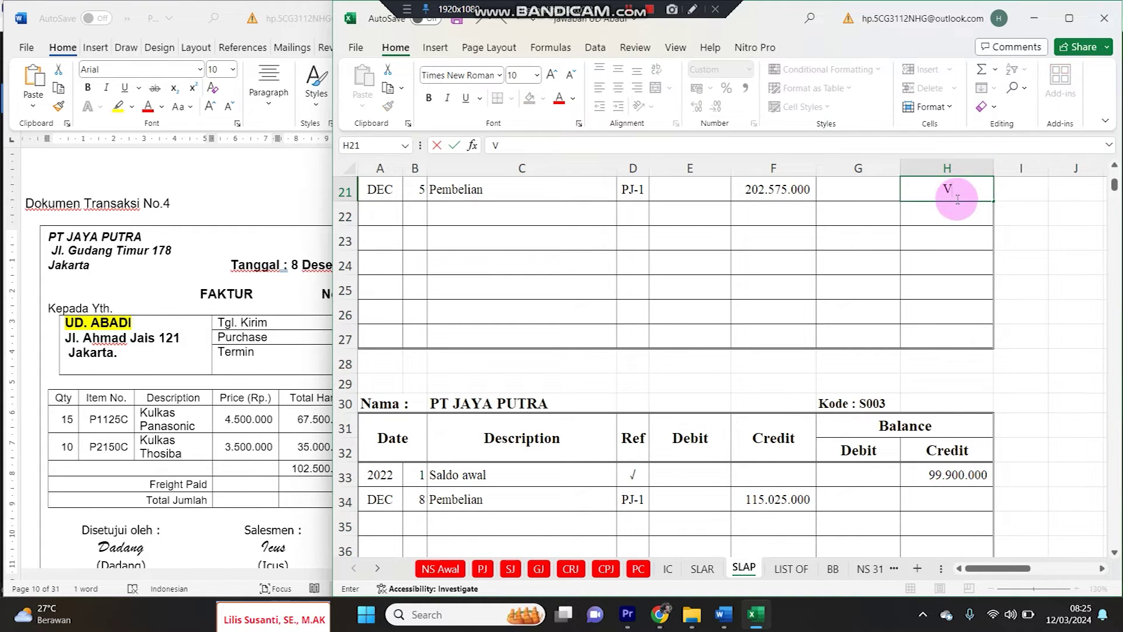
key(BackSpace)
text(=)
click(957, 206)
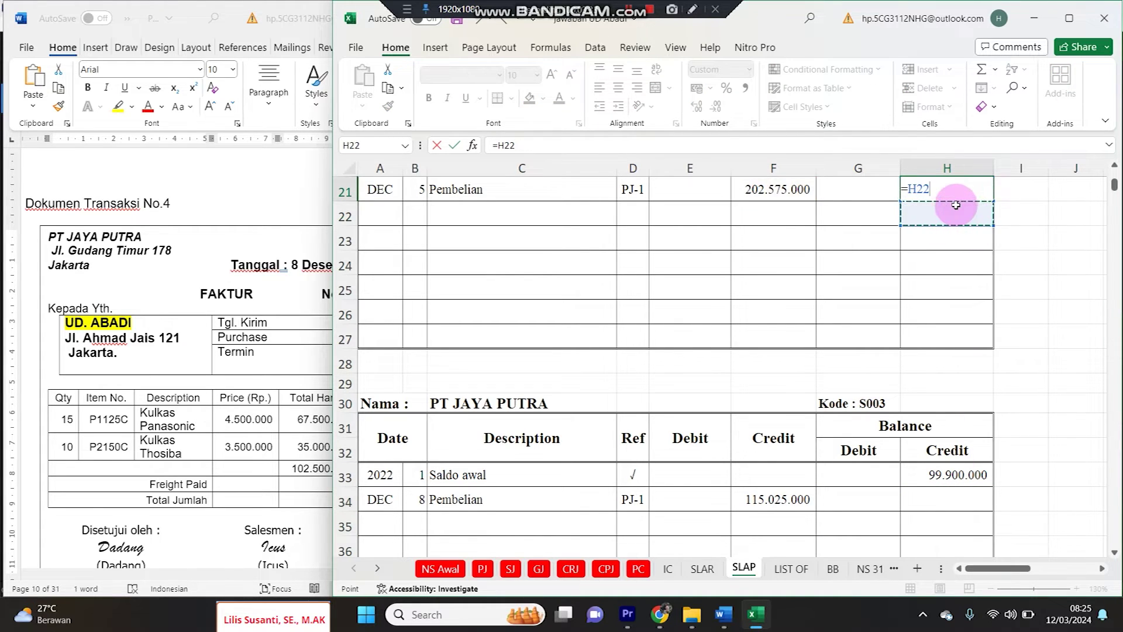
key(Escape)
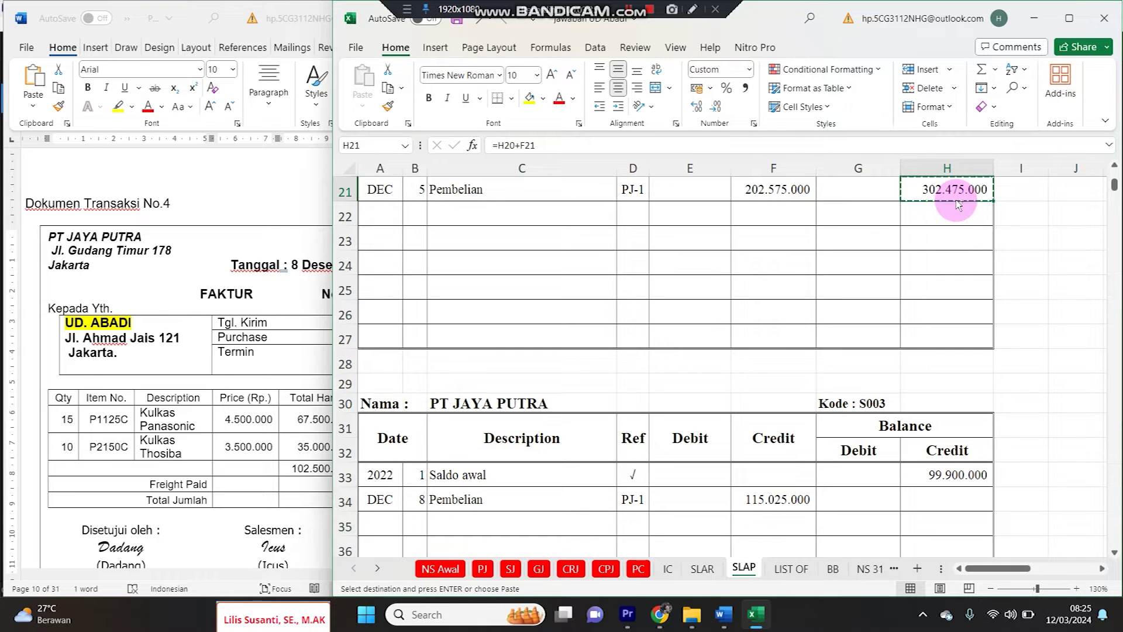
key(ctrl+c)
click(963, 489)
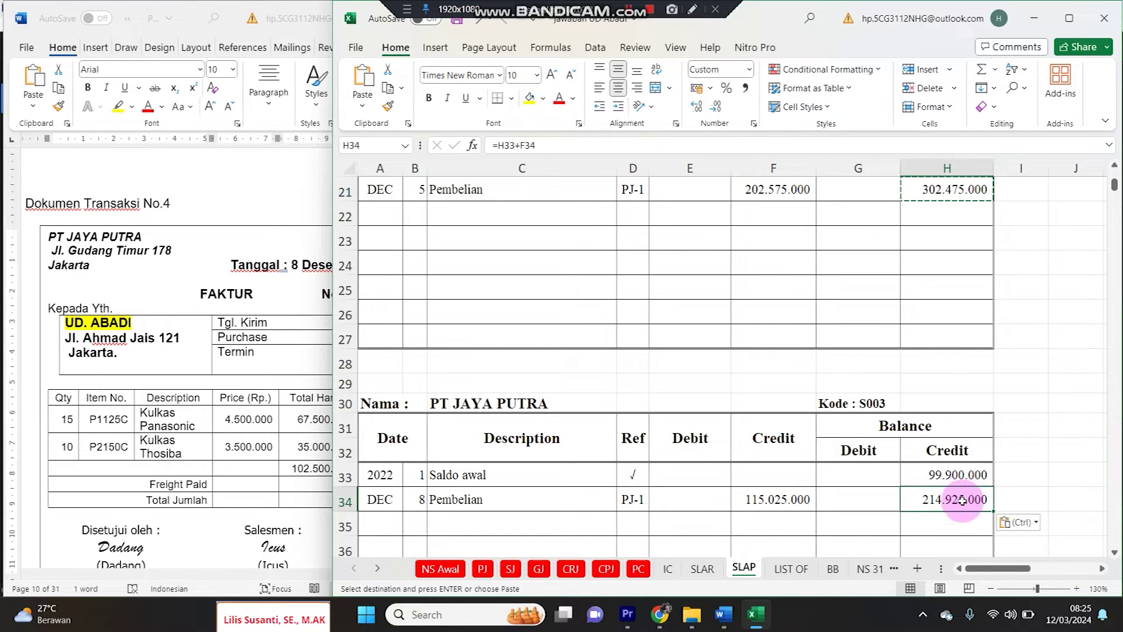
Return to the PJ sheet, switch to the Word document and bring up Dokumen Transaksi No.5, PT Jaya Putra's credit note NK-1
click(483, 569)
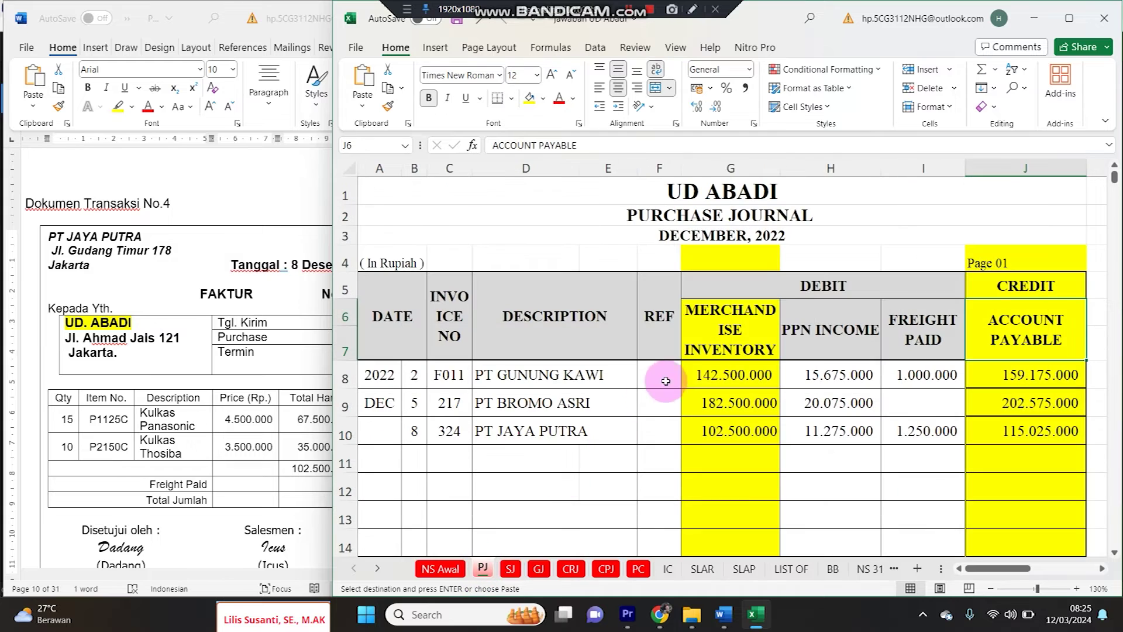
click(161, 389)
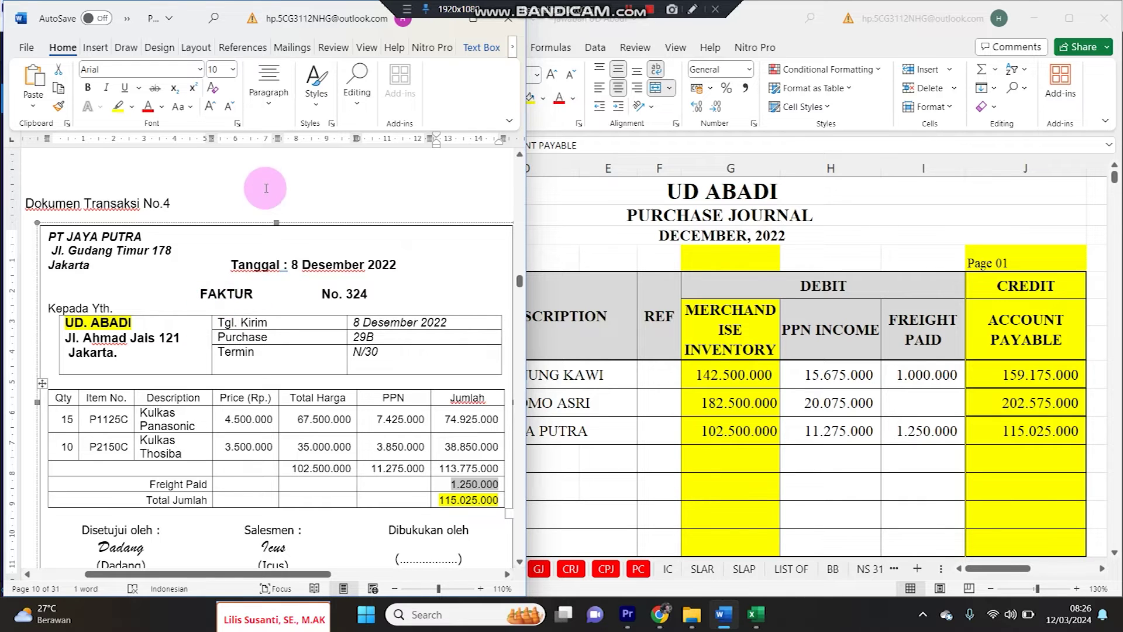
scroll(168, 285, down, 10)
scroll(168, 284, down, 9)
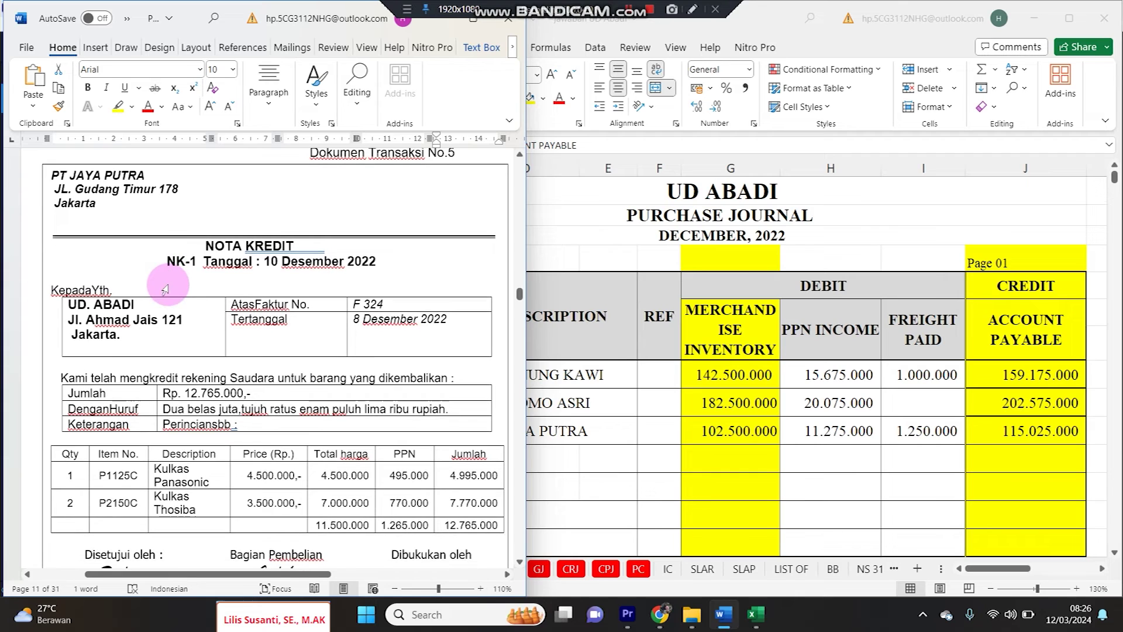
scroll(166, 288, up, 1)
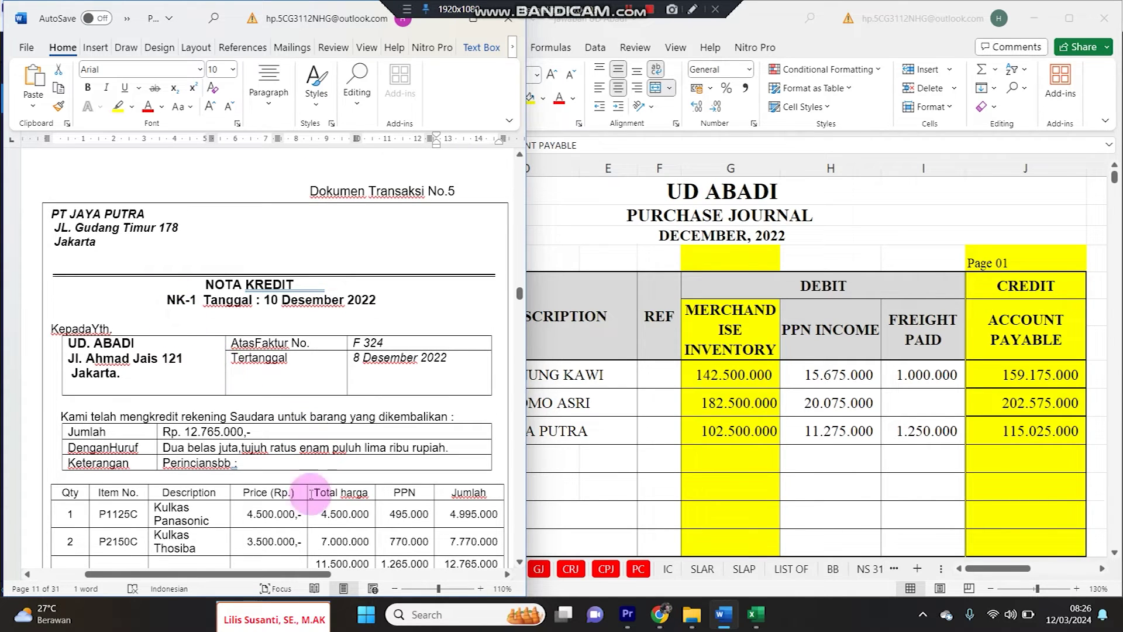
drag(255, 574, 261, 574)
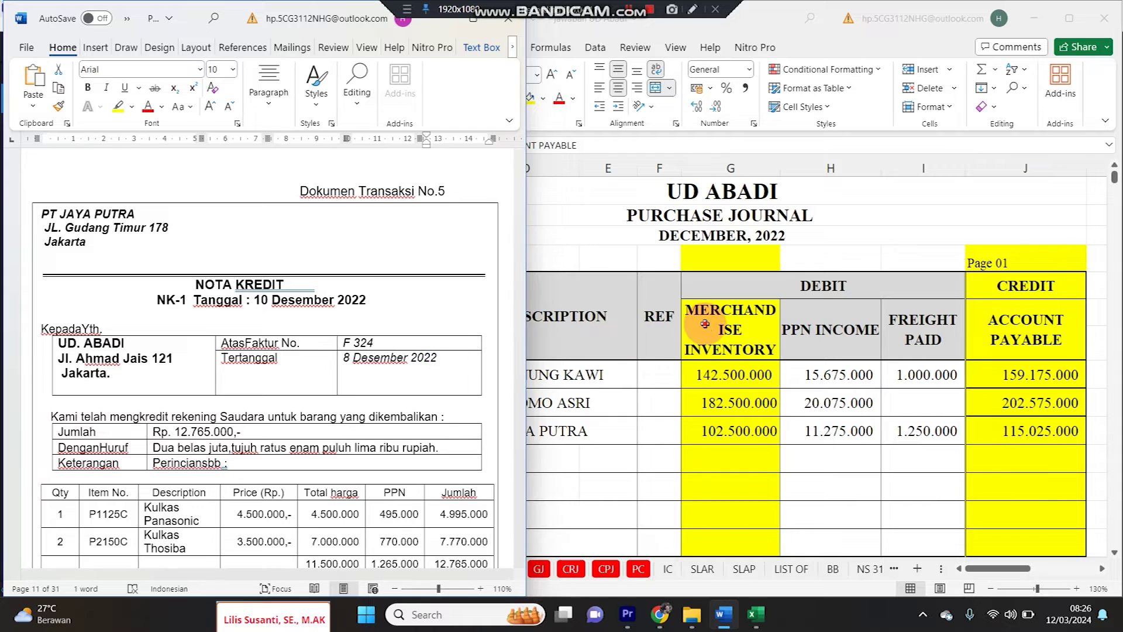
In the Excel purchase journal, fill the whole of row 10, PT Jaya Putra's invoice 324, with yellow
key(alt+Tab)
click(344, 435)
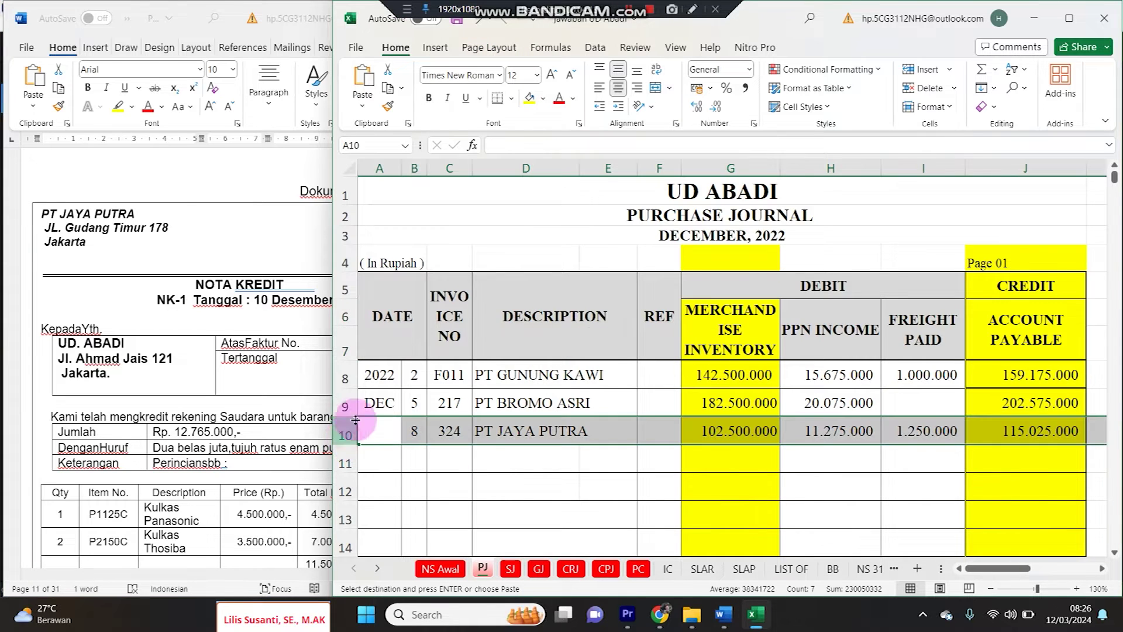
click(529, 98)
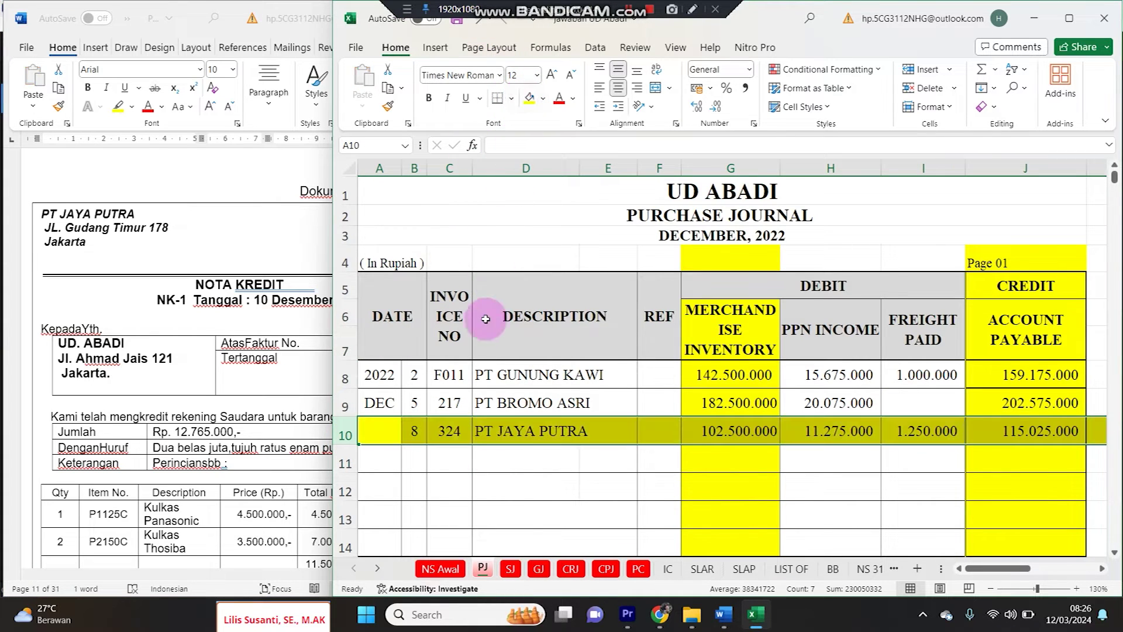
click(449, 431)
click(185, 373)
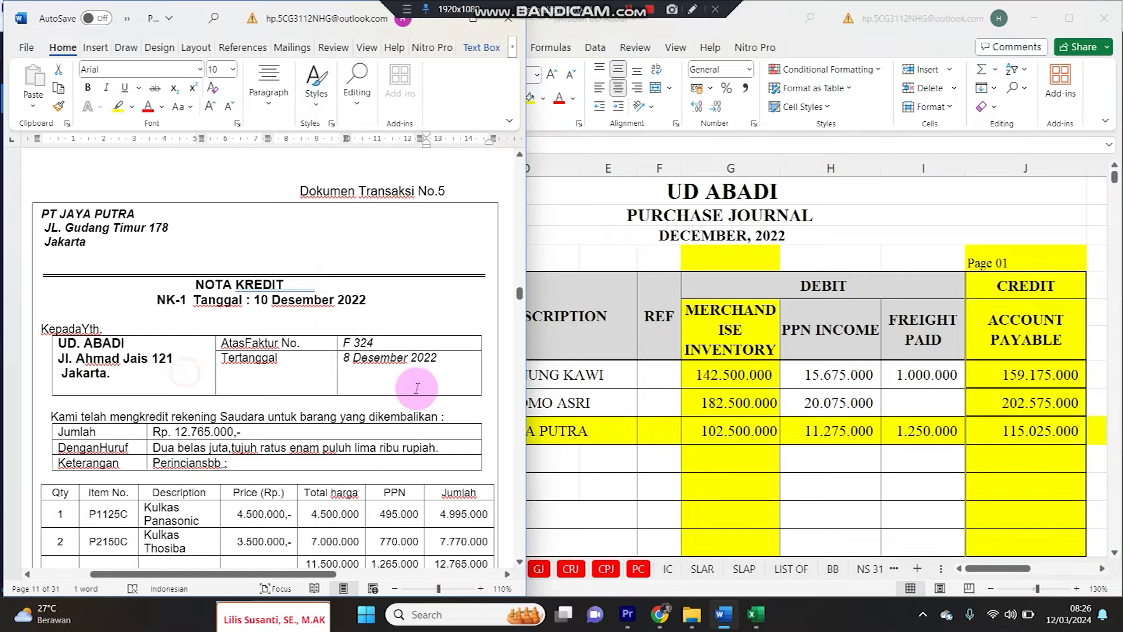
Review the date, number, referenced invoice and returned-goods amounts on PT Jaya Putra's credit note in the Word document
click(340, 362)
click(348, 361)
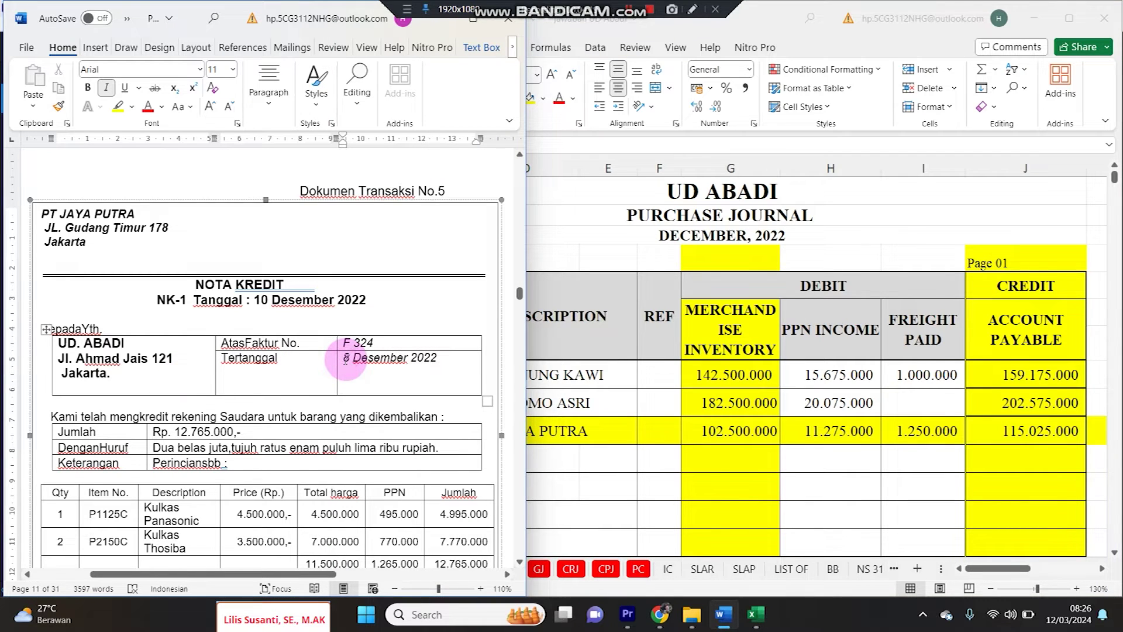
click(696, 329)
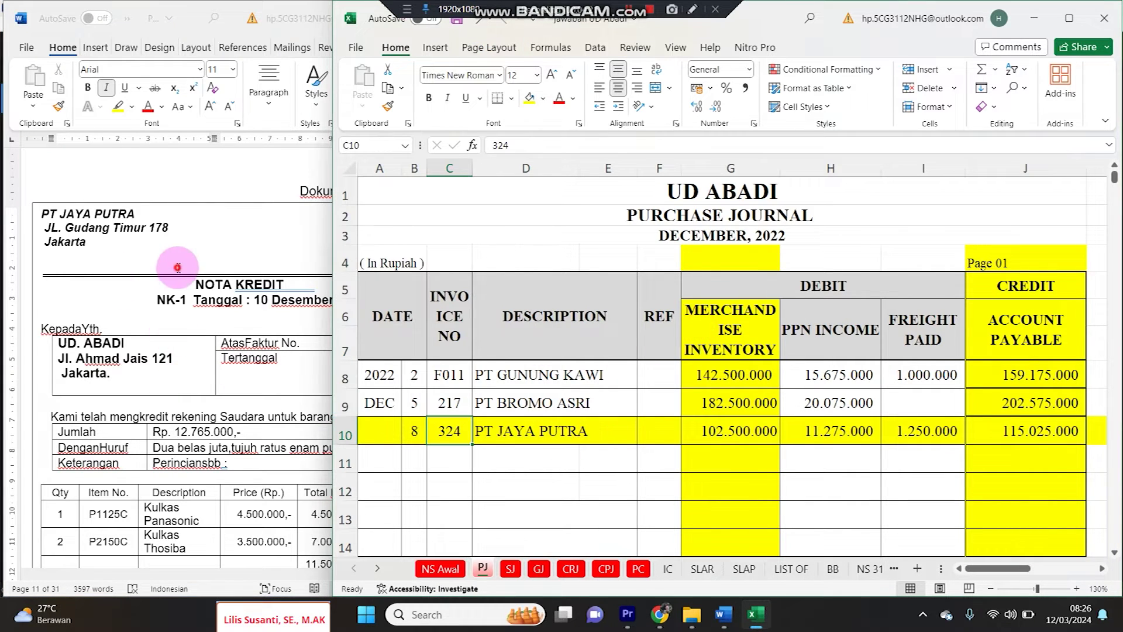
click(272, 301)
click(350, 356)
click(360, 364)
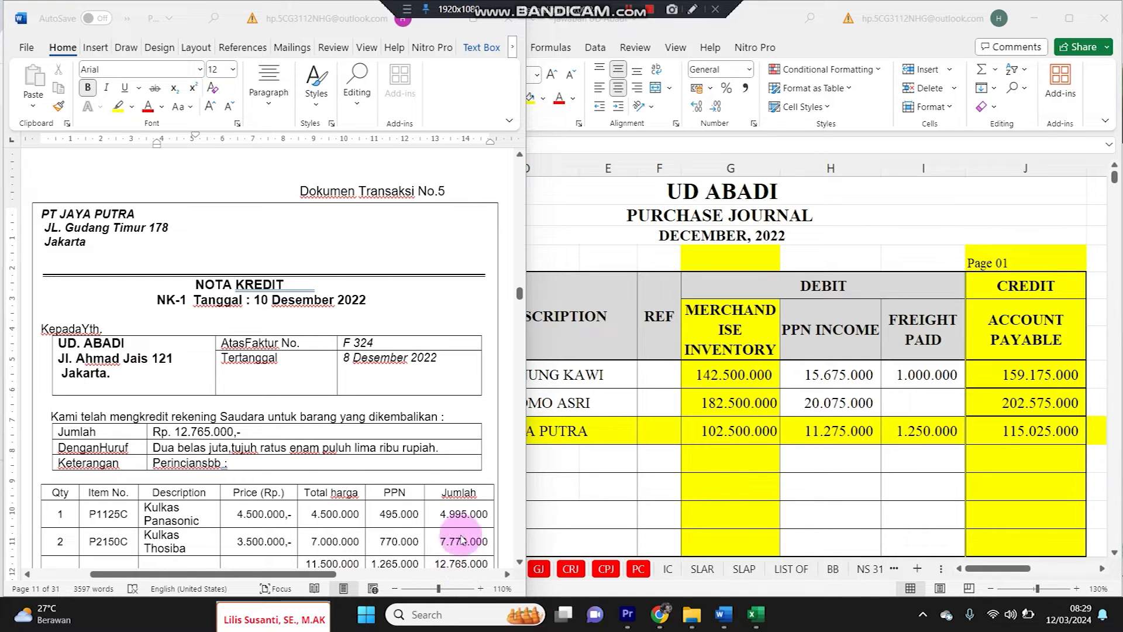
scroll(464, 527, down, 1)
scroll(460, 519, up, 1)
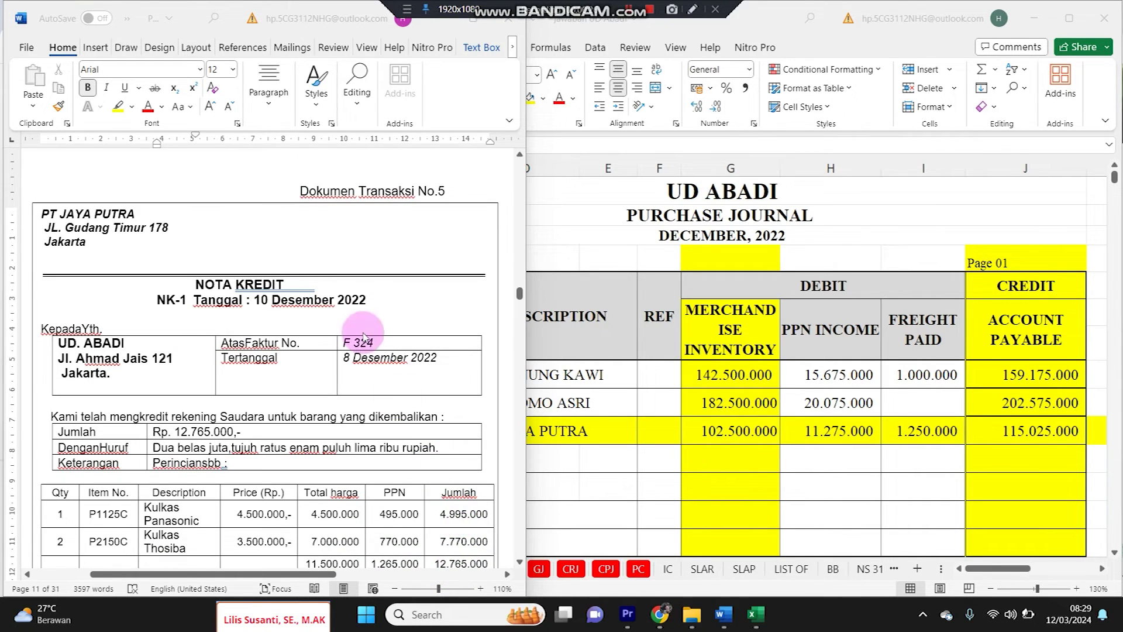
In the Excel GJ sheet, enter day 10 in B7 and invoice number NK-1 in C7 of the general journal
click(729, 300)
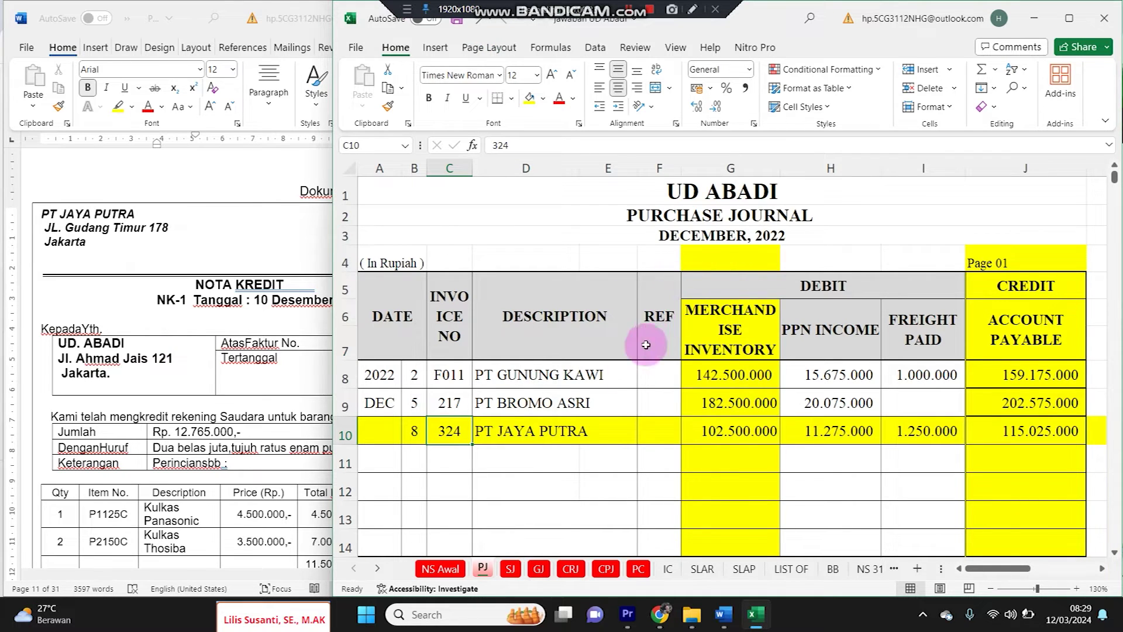
click(539, 572)
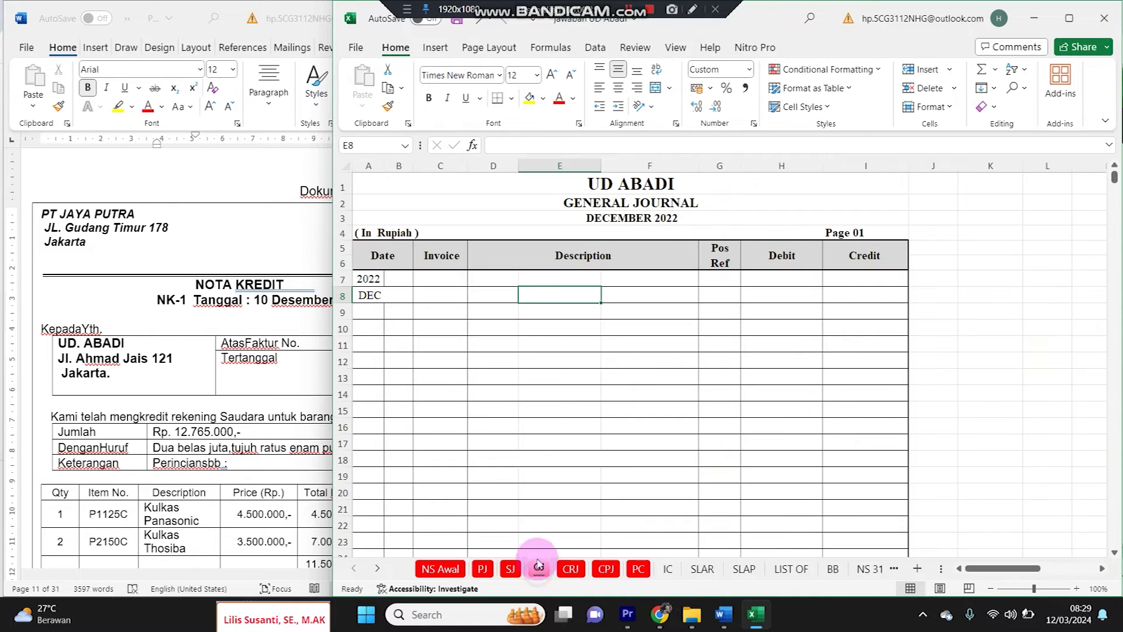
click(1076, 589)
click(1075, 589)
drag(678, 397, 424, 338)
key(ctrl+Home)
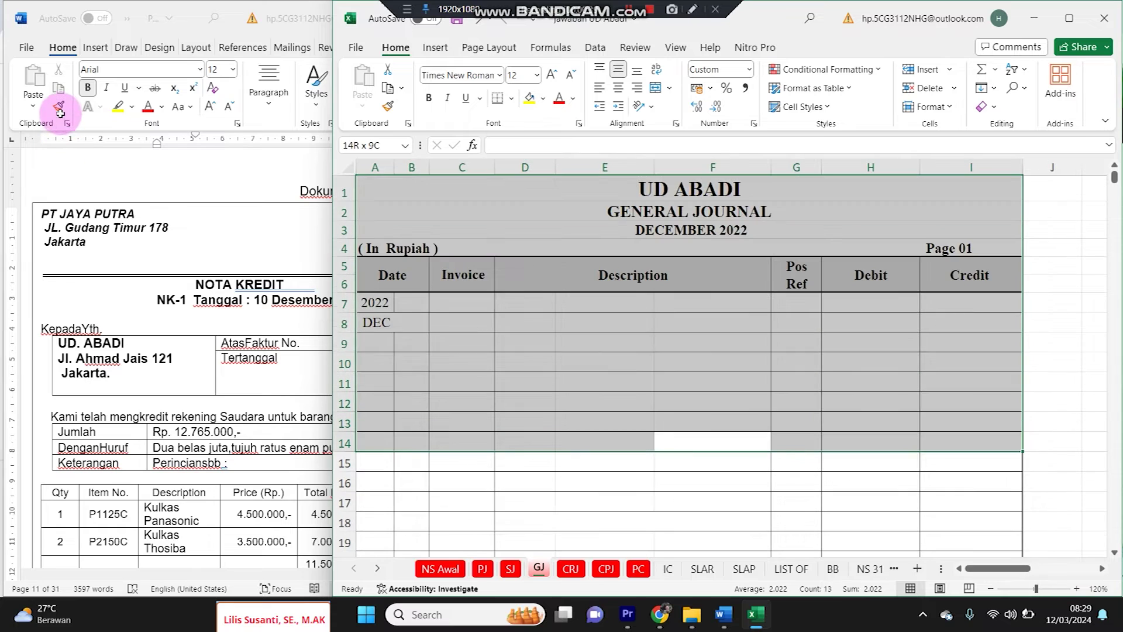
click(401, 309)
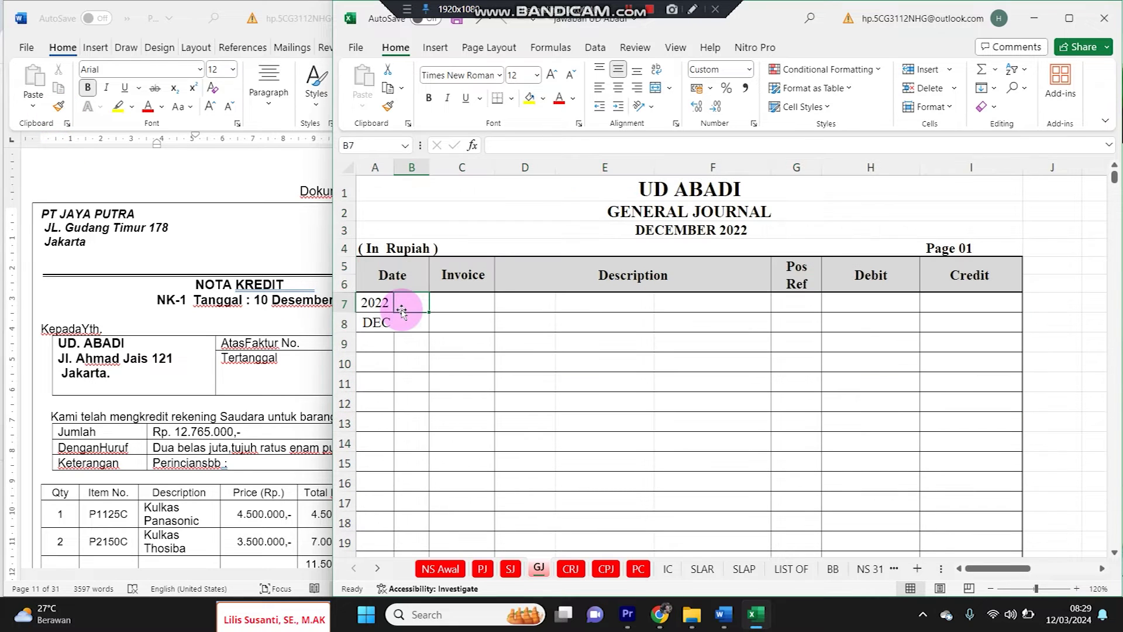
text(10)
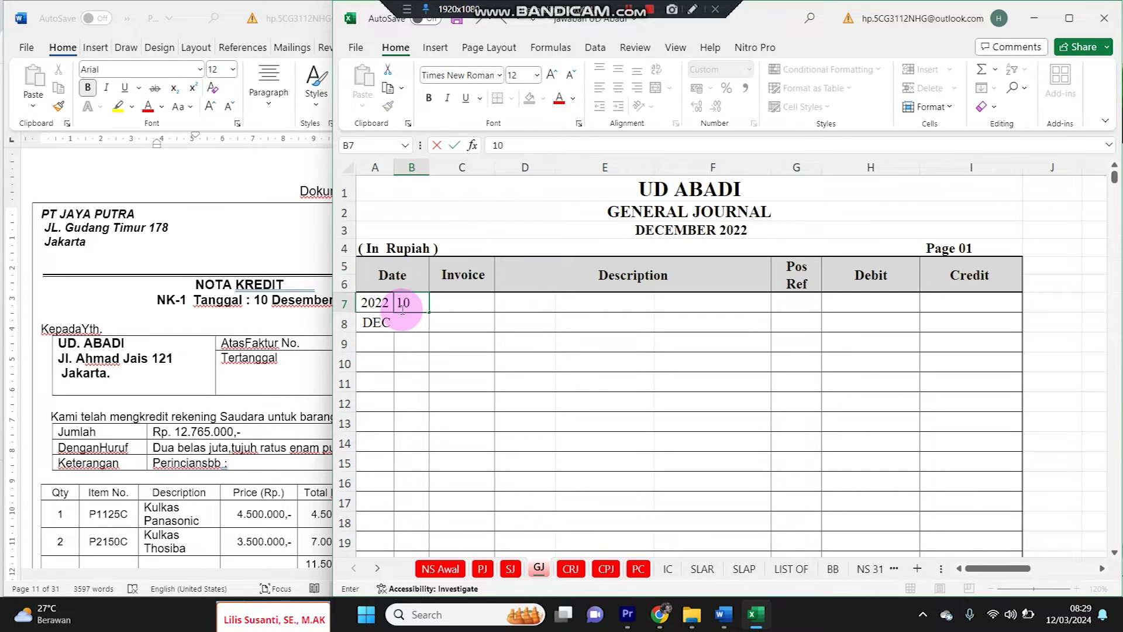
click(467, 304)
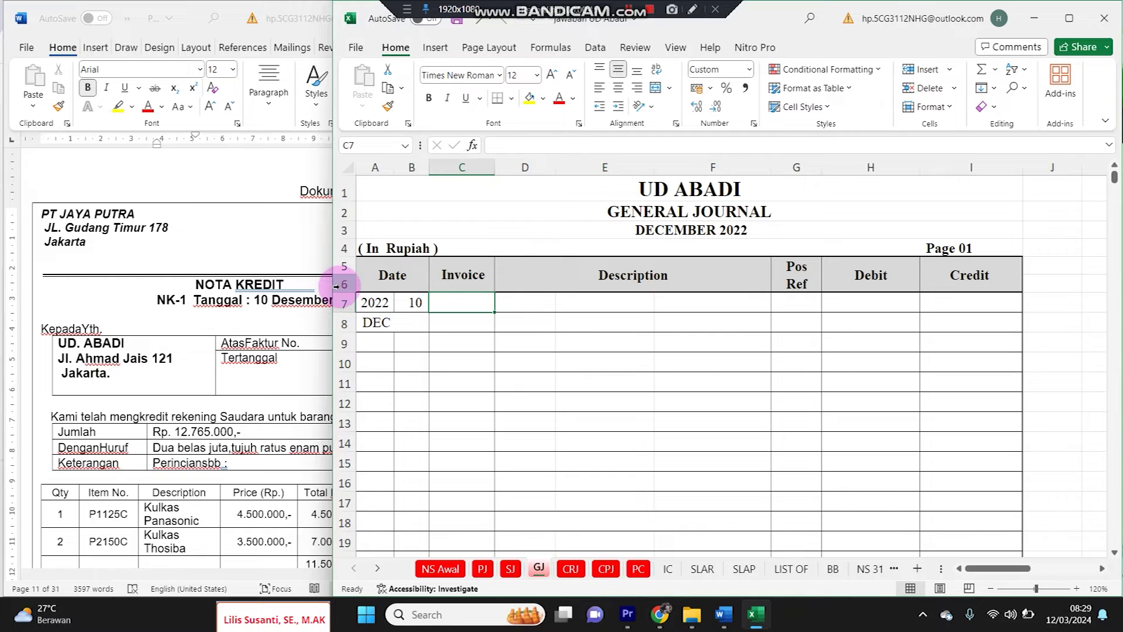
text(NK)
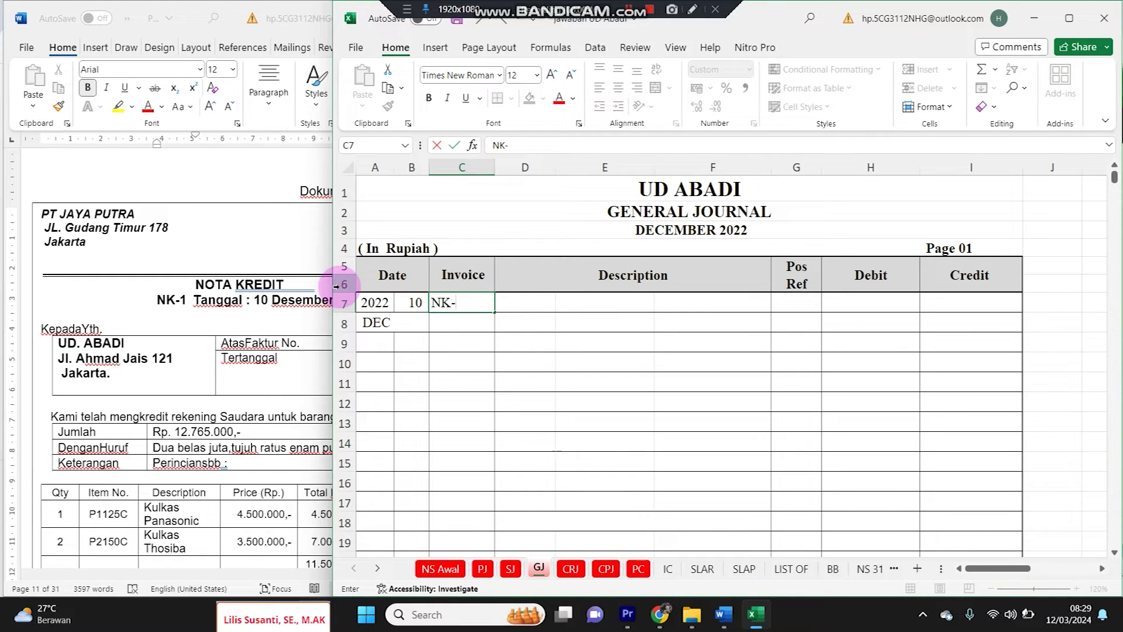
text(-1)
key(Tab)
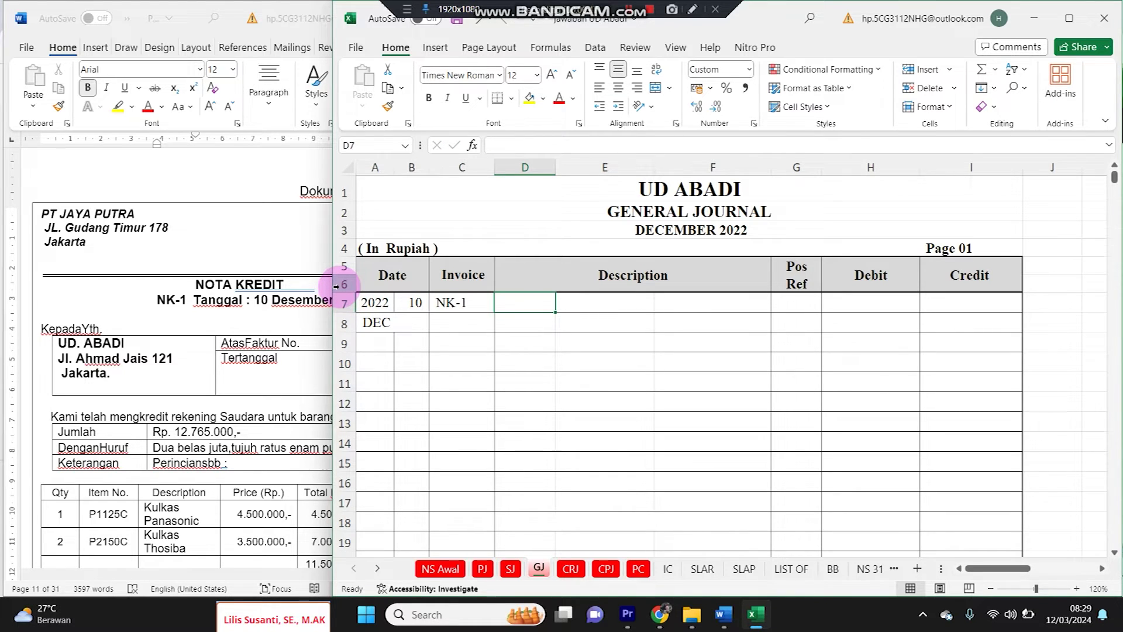
Check the Merchandise Inventory and Account Payable headings in PJ, and link GJ description cell D7 to the Accounts Payable name in NS Awal
click(482, 568)
click(717, 341)
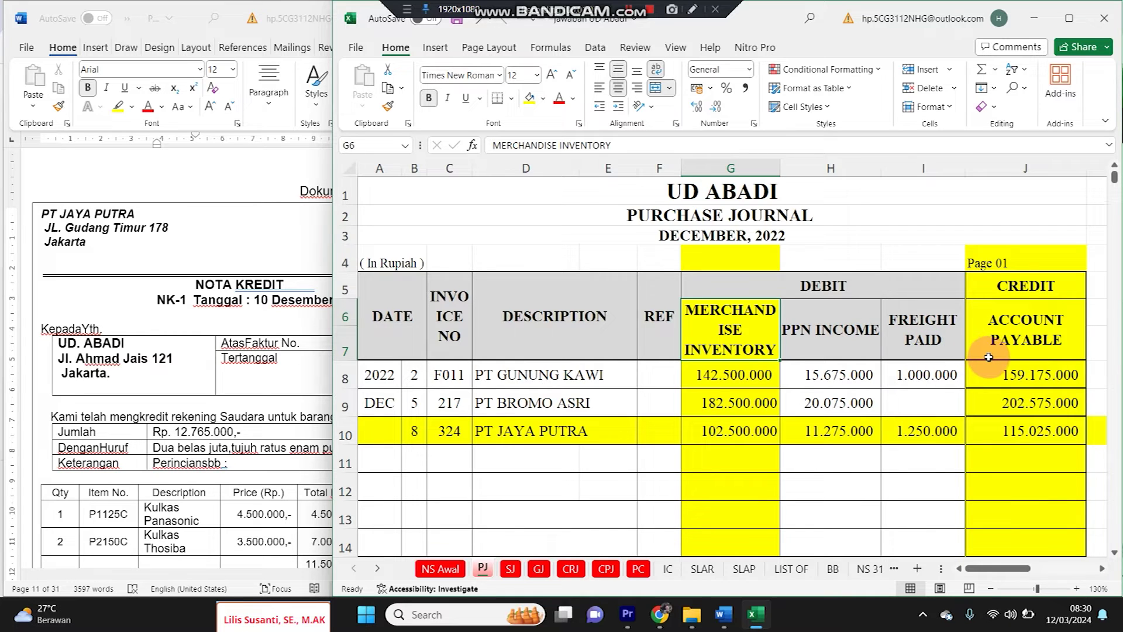
click(1029, 335)
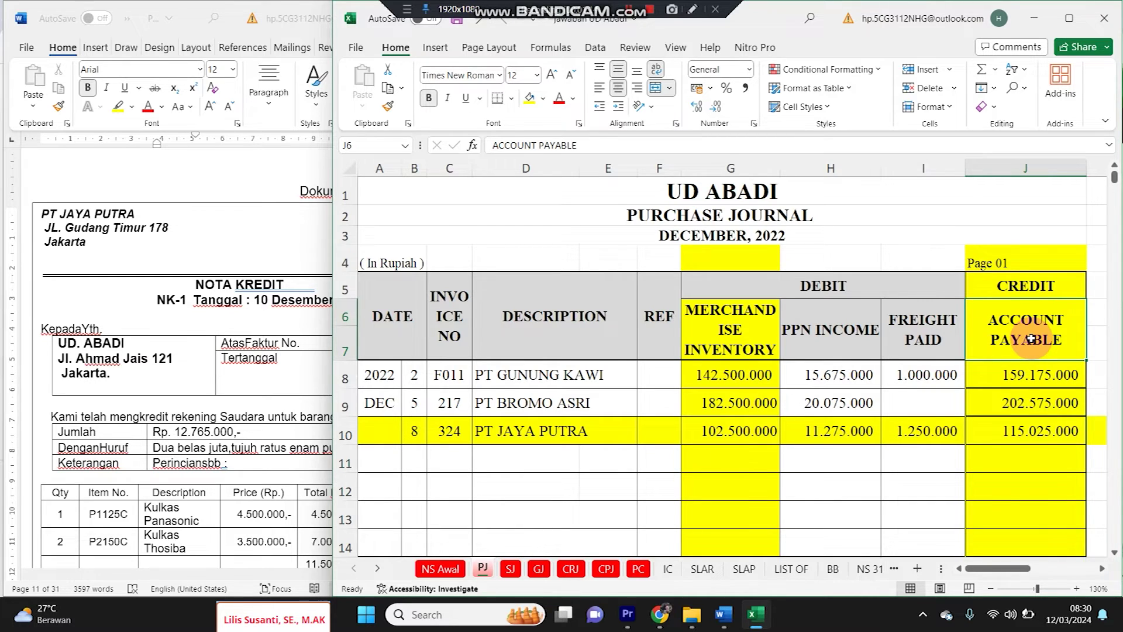
click(539, 568)
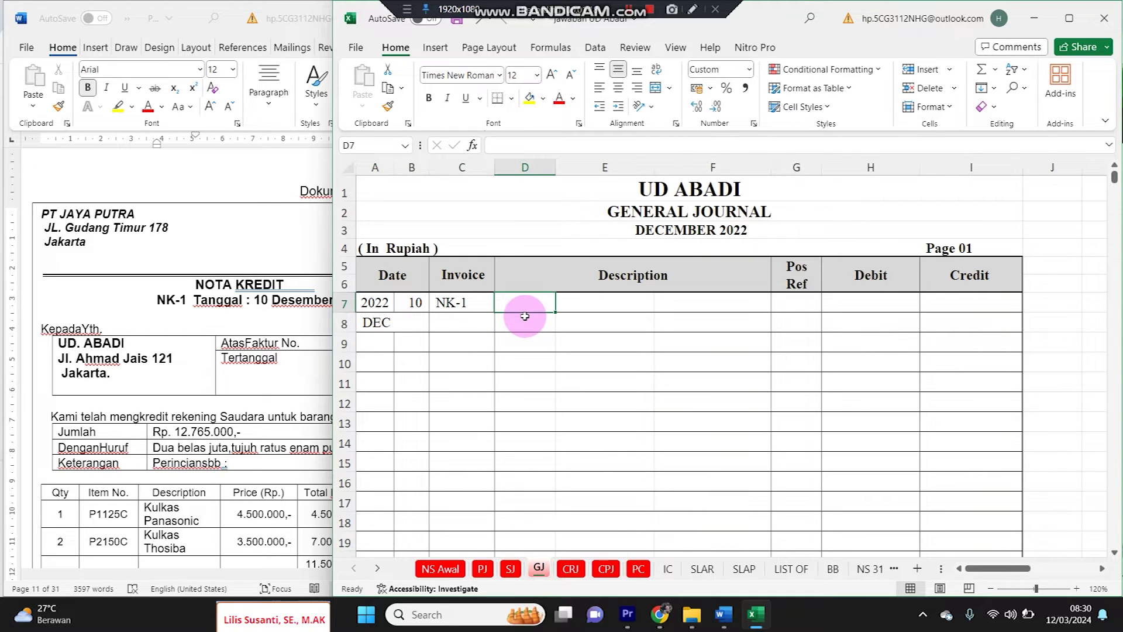
text(=)
click(441, 568)
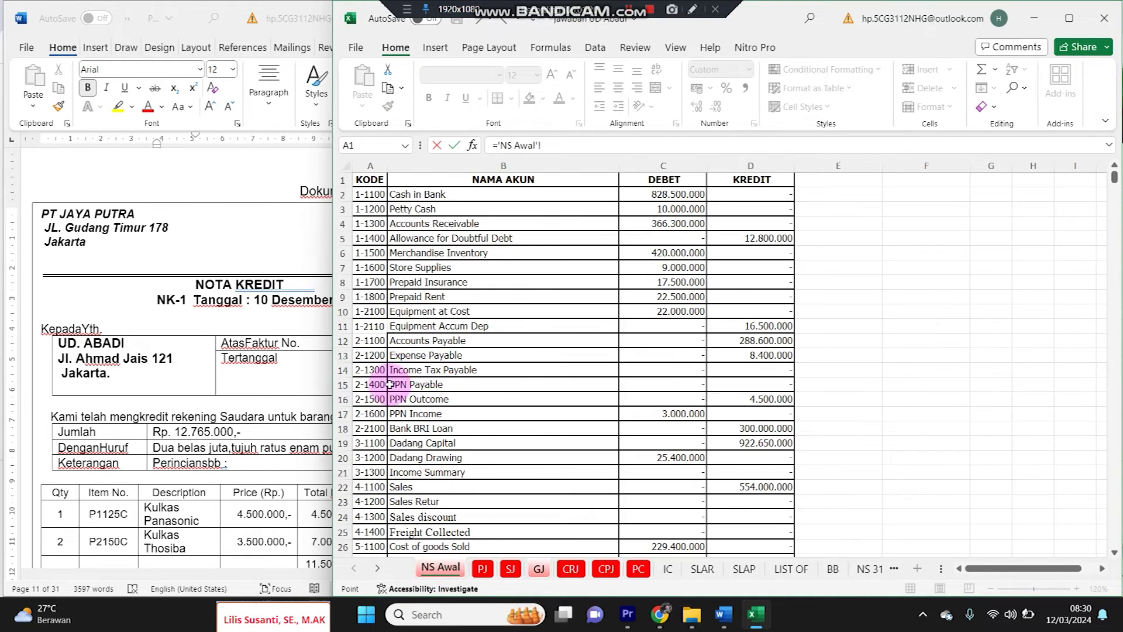
click(402, 344)
key(Return)
Narrow column E and link the Pos Ref cell G7 to the Accounts Payable code 2-1100 in NS Awal
key(Right)
key(Right)
key(Right)
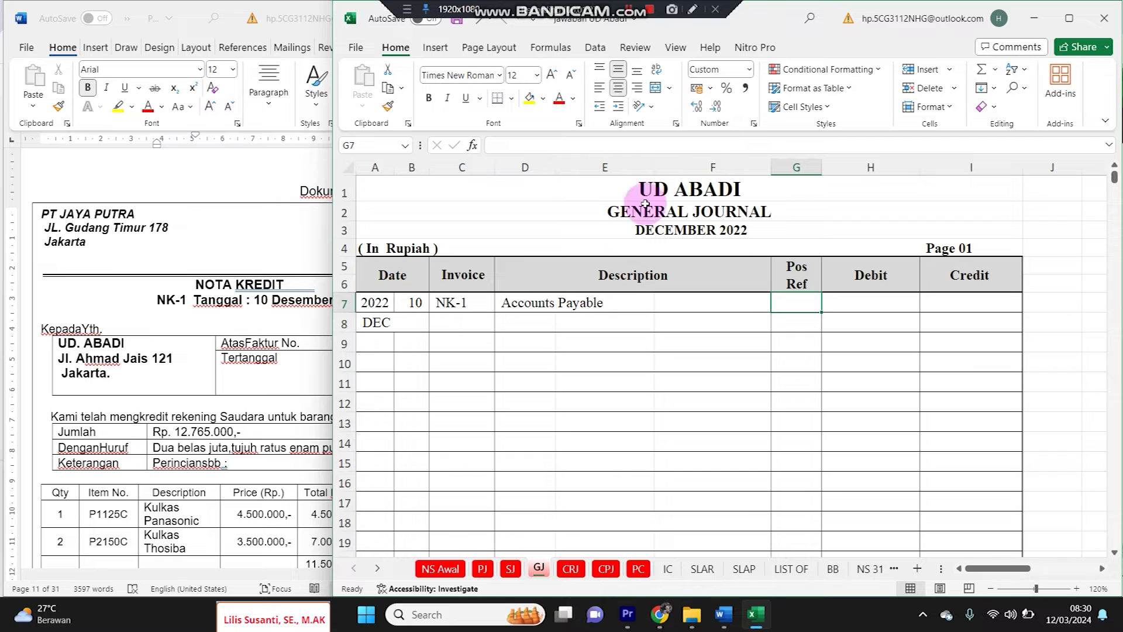
drag(654, 167, 612, 169)
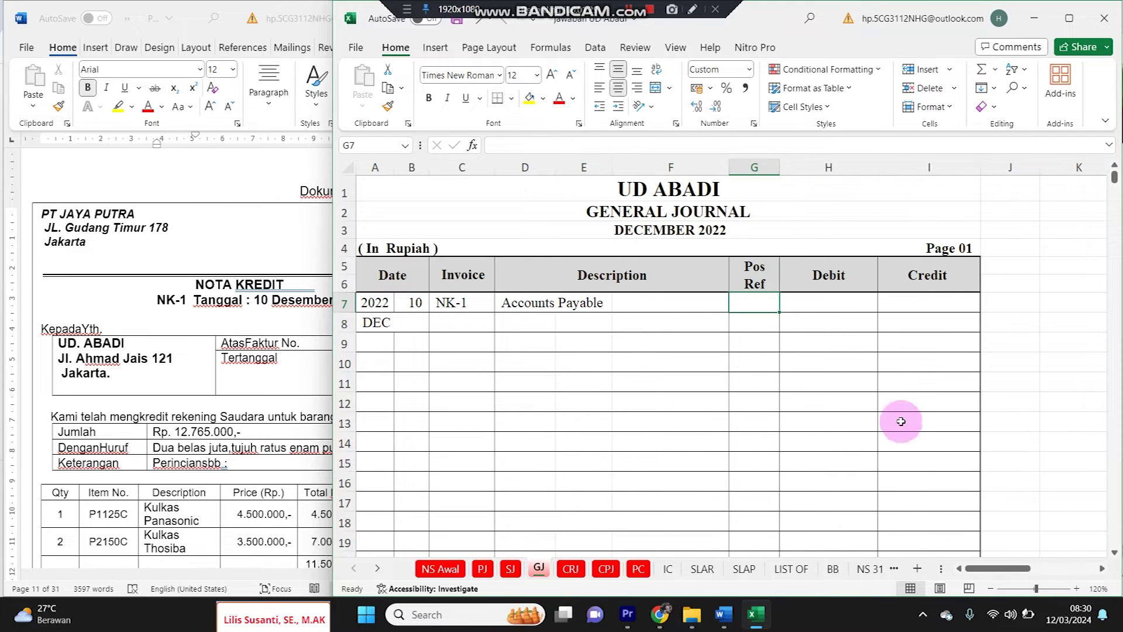
text(=)
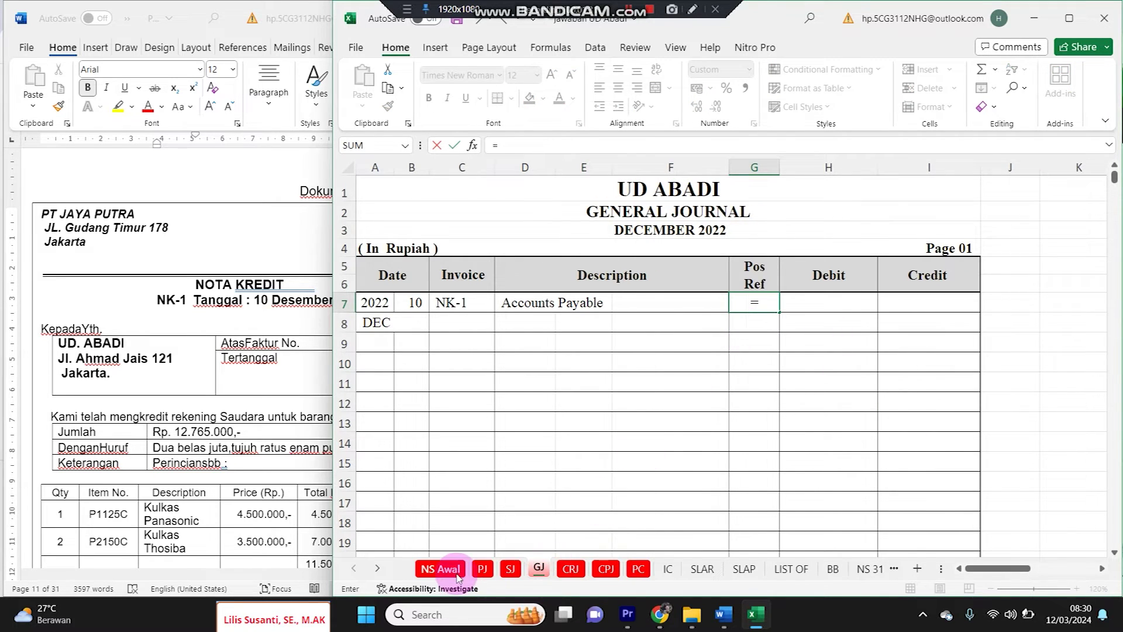
click(440, 568)
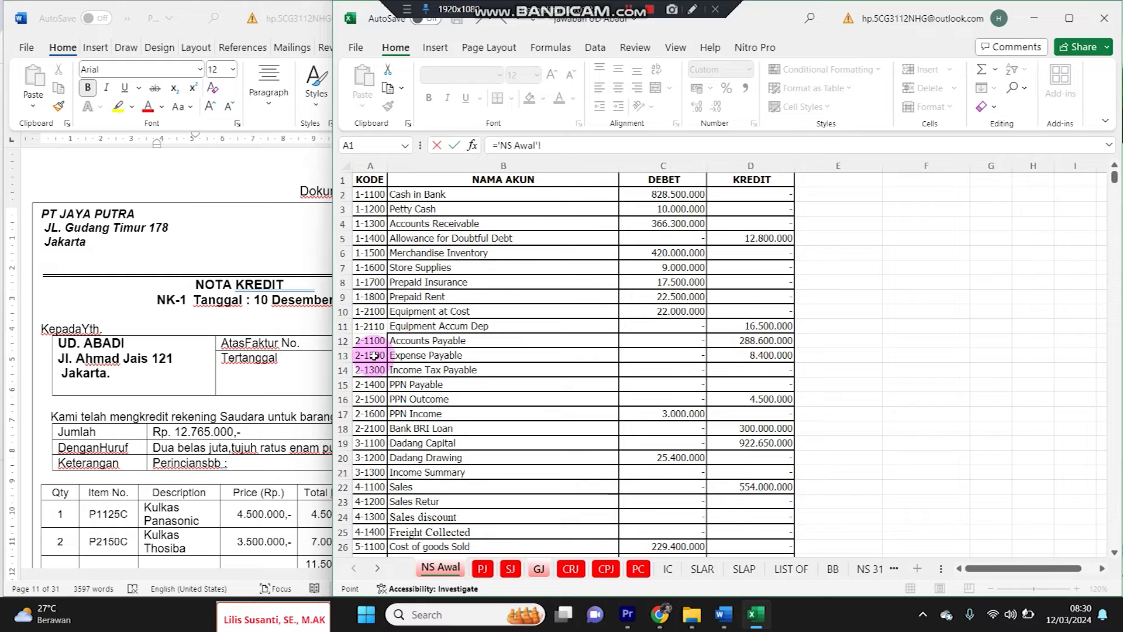
key(Return)
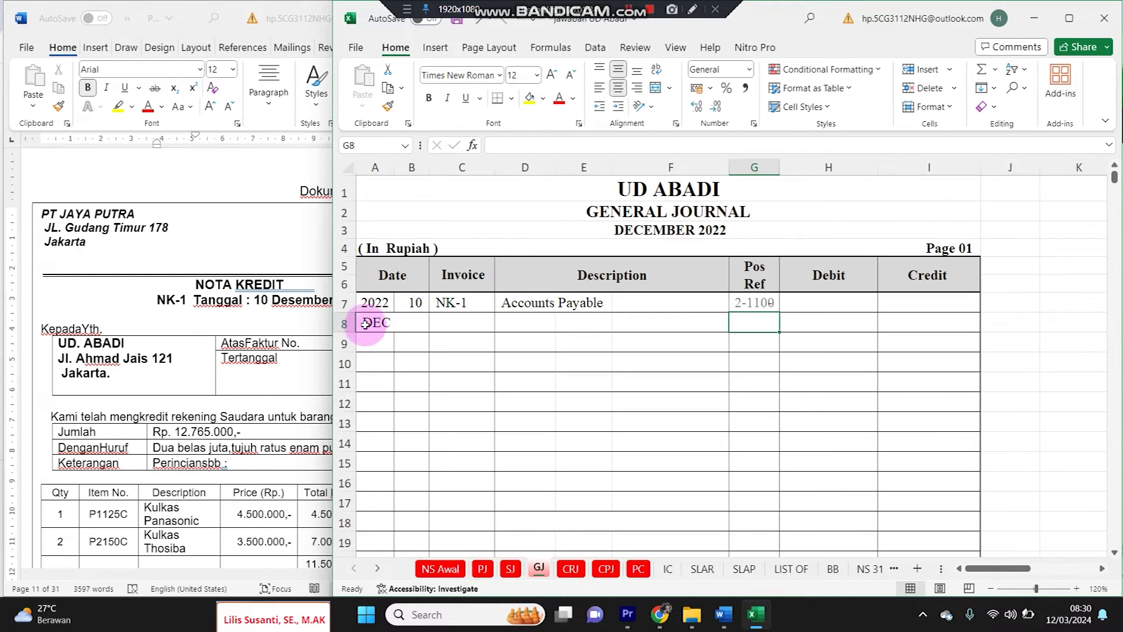
Reveal more of the credit note beside the general journal and narrow description columns E and F
drag(327, 285, 456, 290)
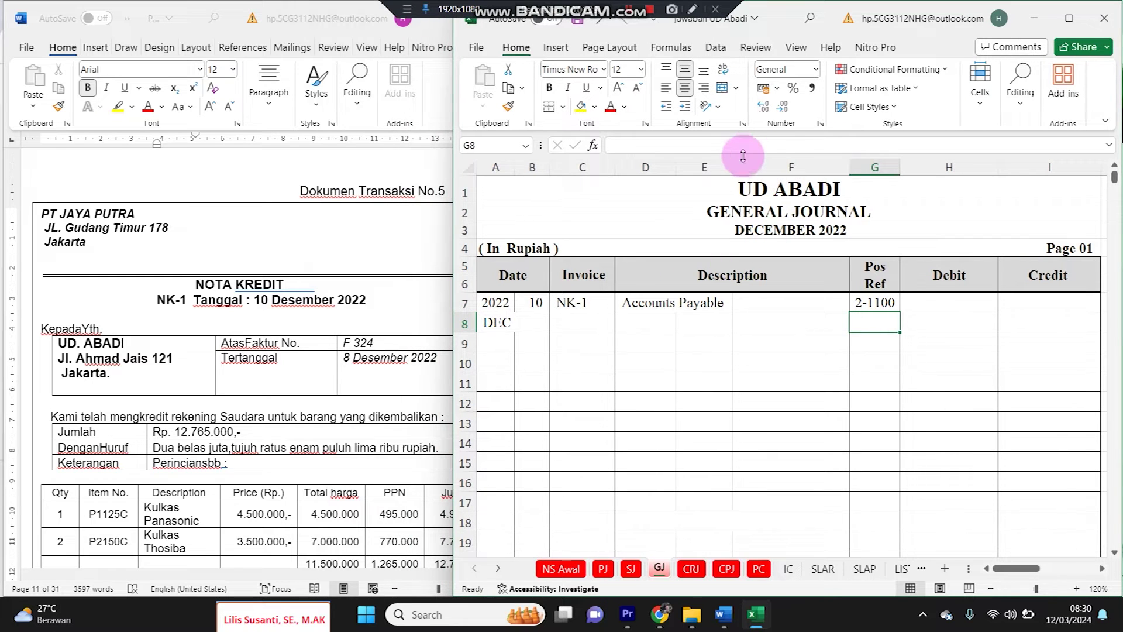
drag(733, 167, 706, 169)
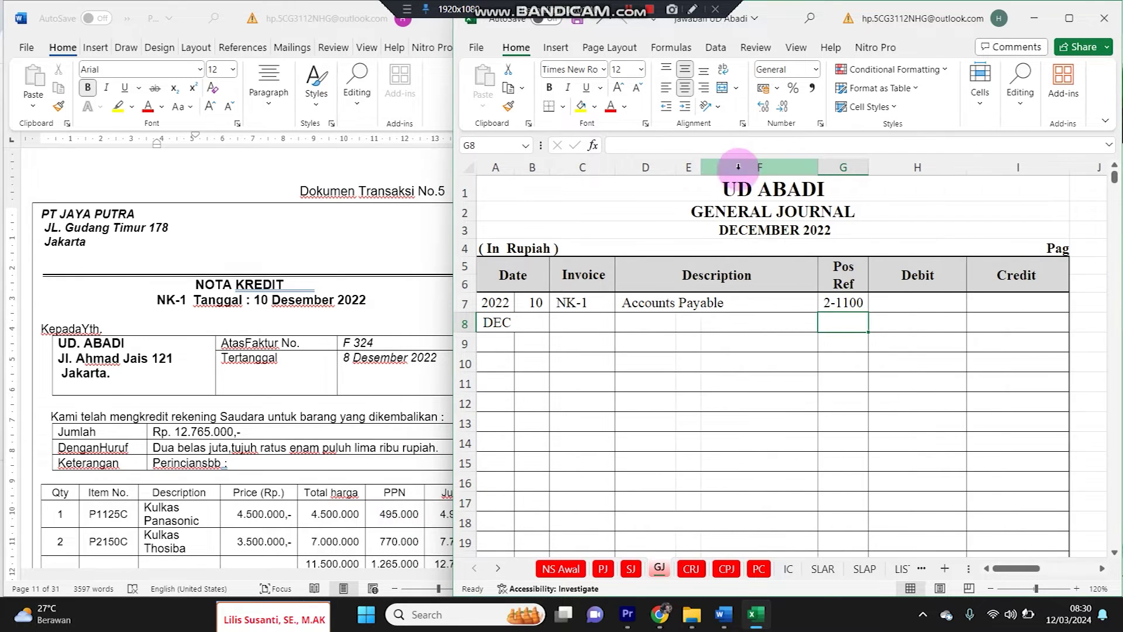
drag(797, 169, 769, 169)
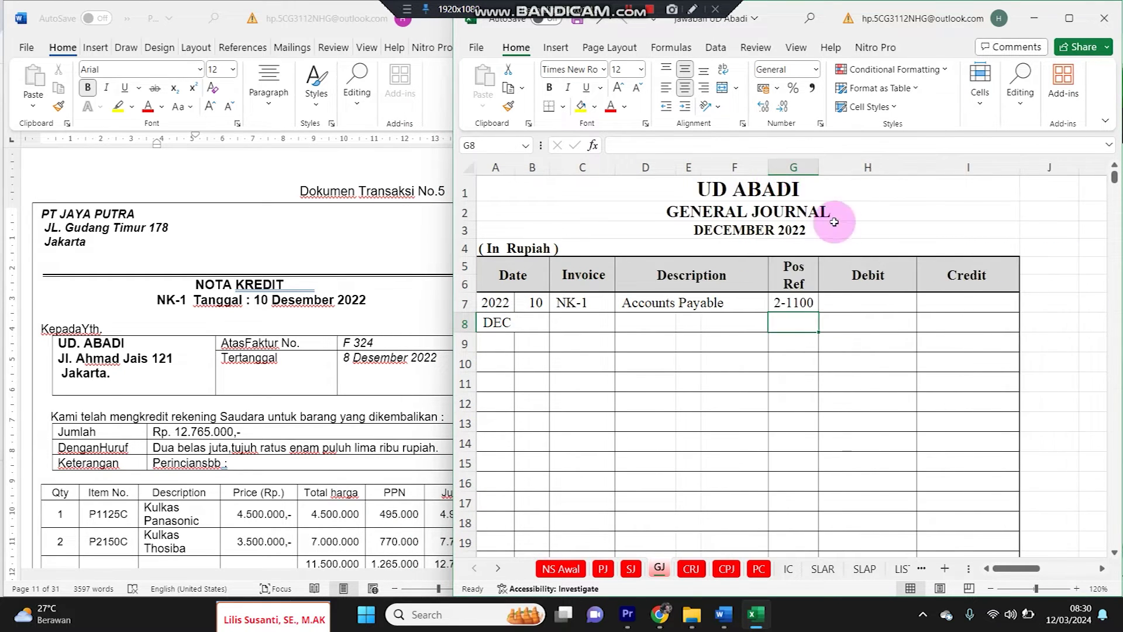
Enter the credit note total 12.765.000 as the Accounts Payable debit in H7
click(858, 299)
click(1077, 589)
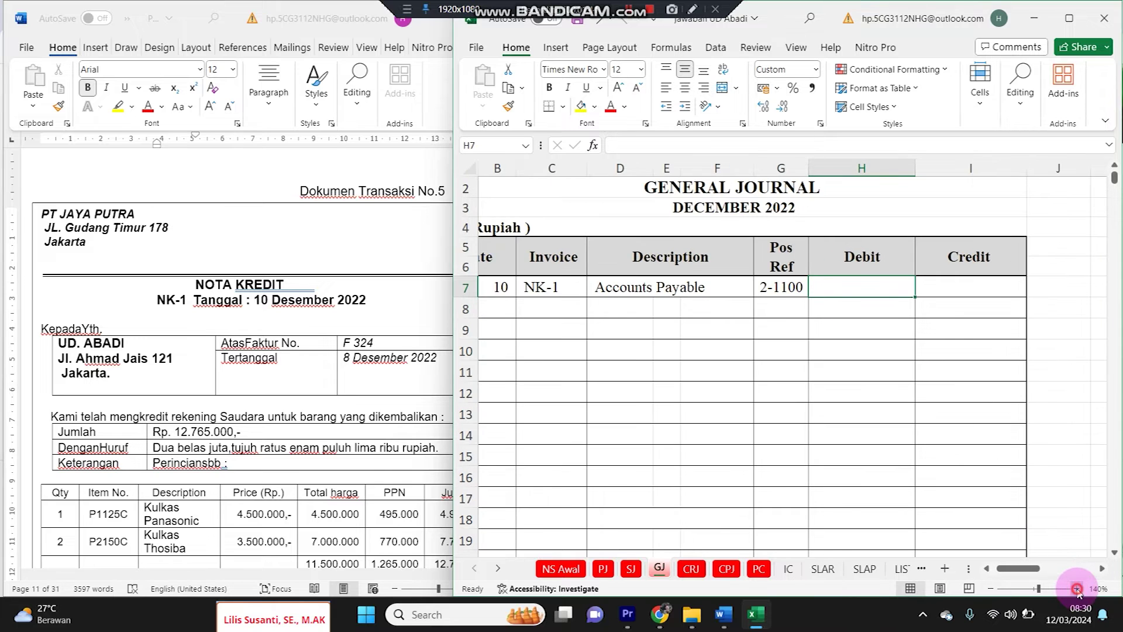
click(275, 427)
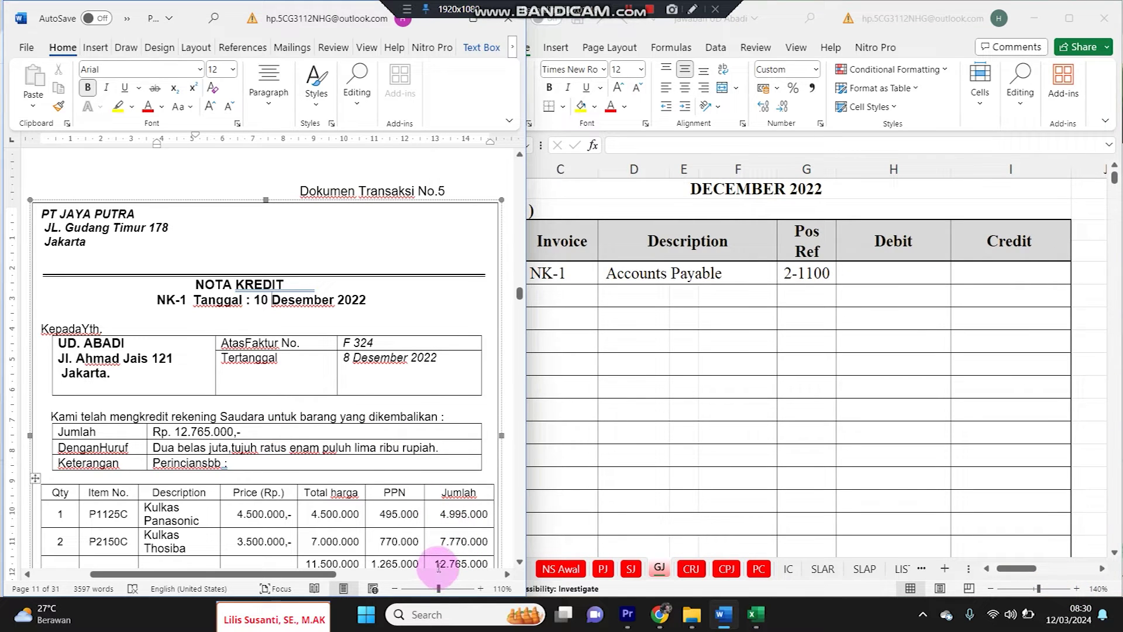
drag(434, 565, 472, 562)
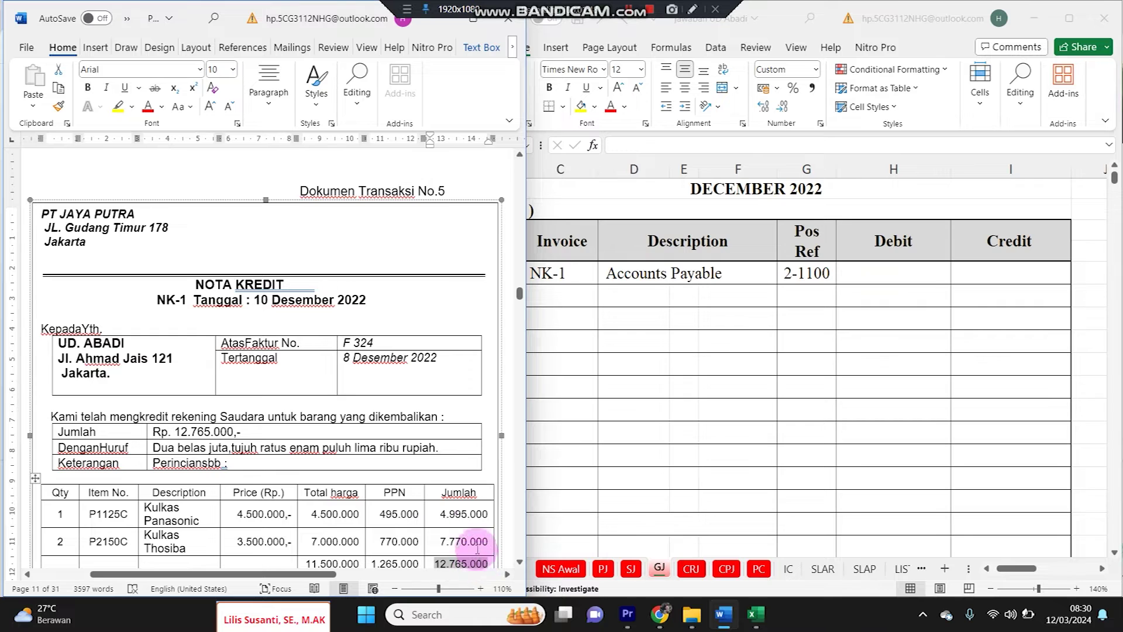
click(839, 273)
click(887, 269)
text(12.765.000)
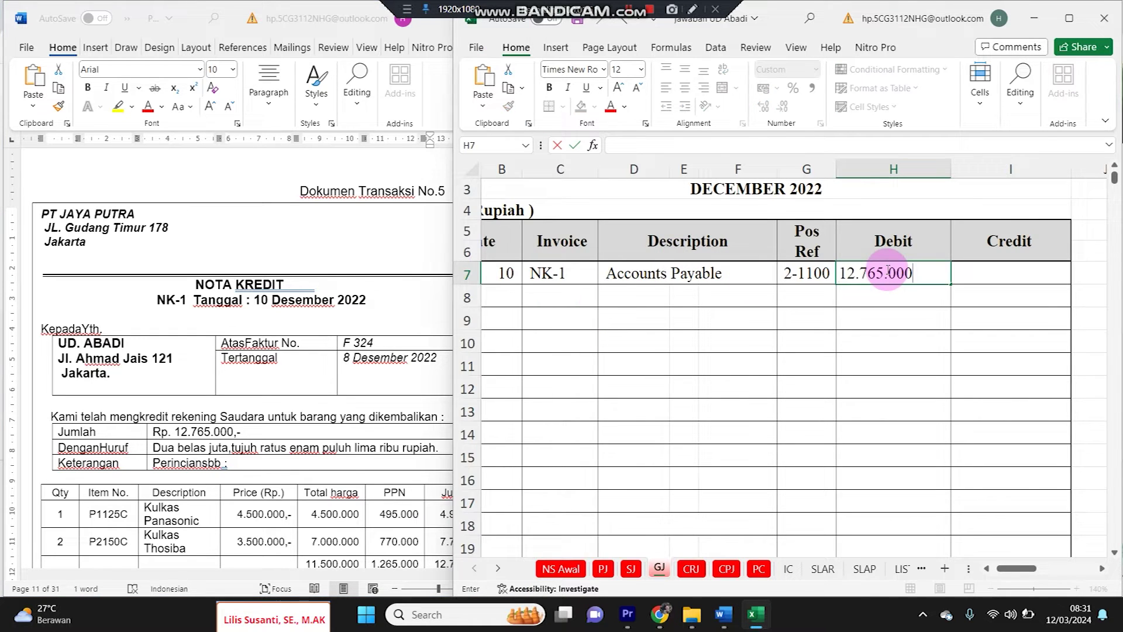
click(845, 314)
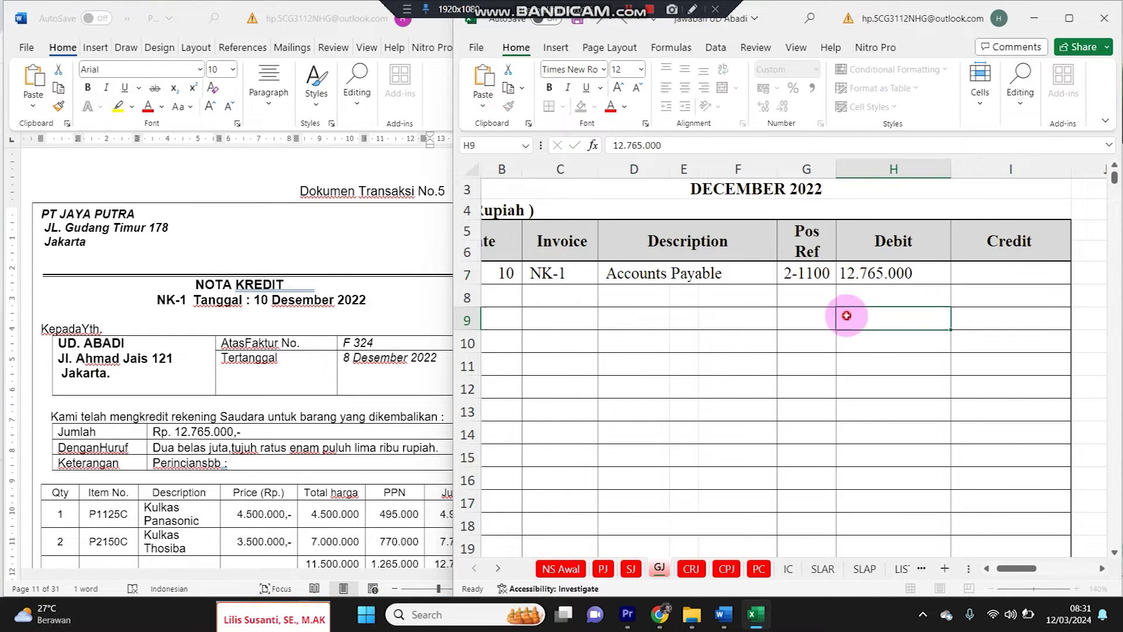
Narrow column D and copy the account name Merchandise Inventory from NS Awal into E8 of the general journal
click(567, 294)
click(679, 295)
drag(669, 169, 655, 169)
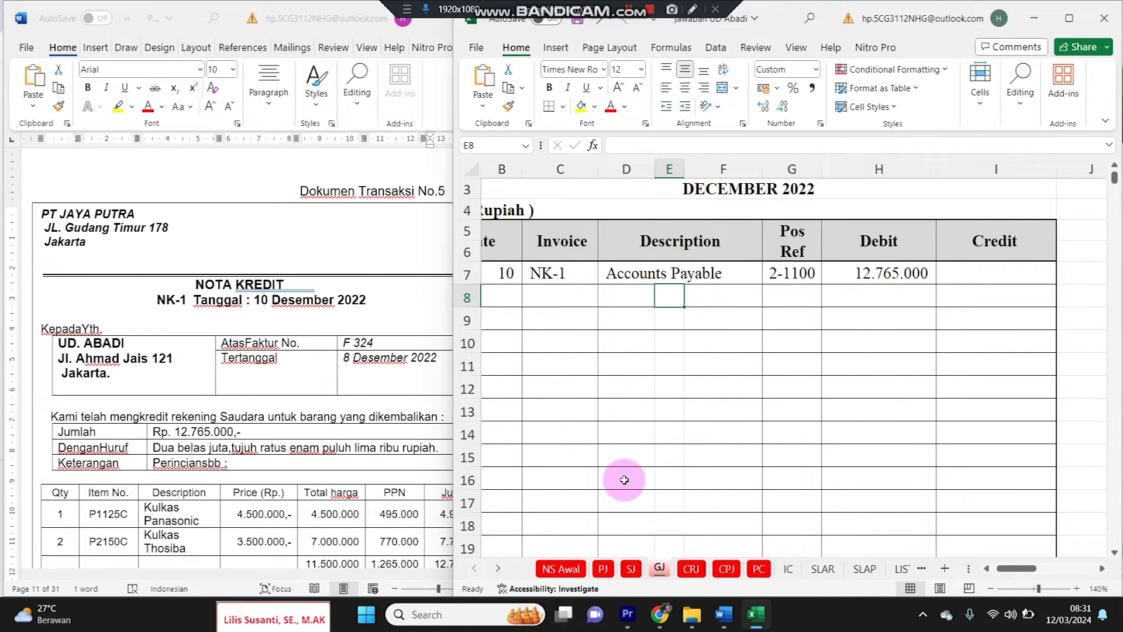
click(572, 567)
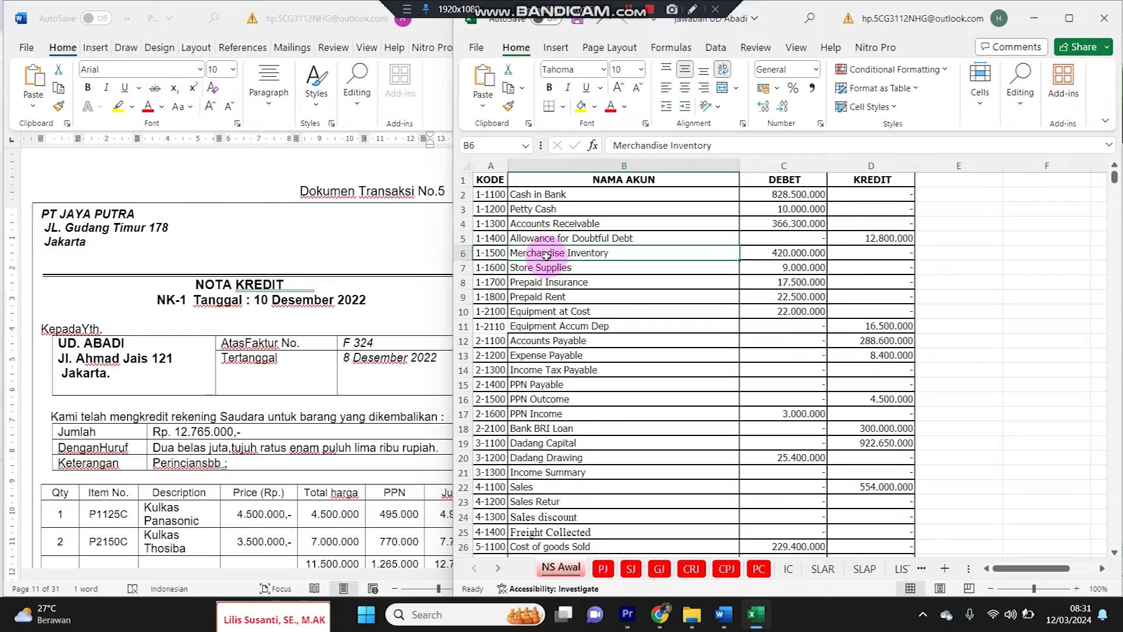
drag(715, 145, 524, 149)
key(ctrl+c)
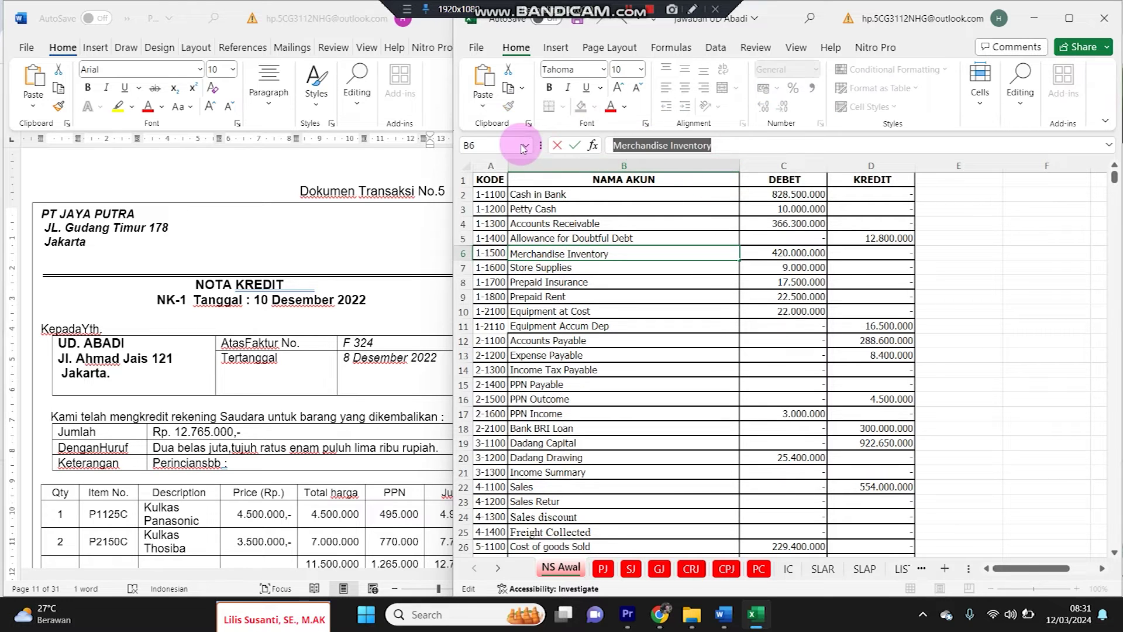
click(660, 568)
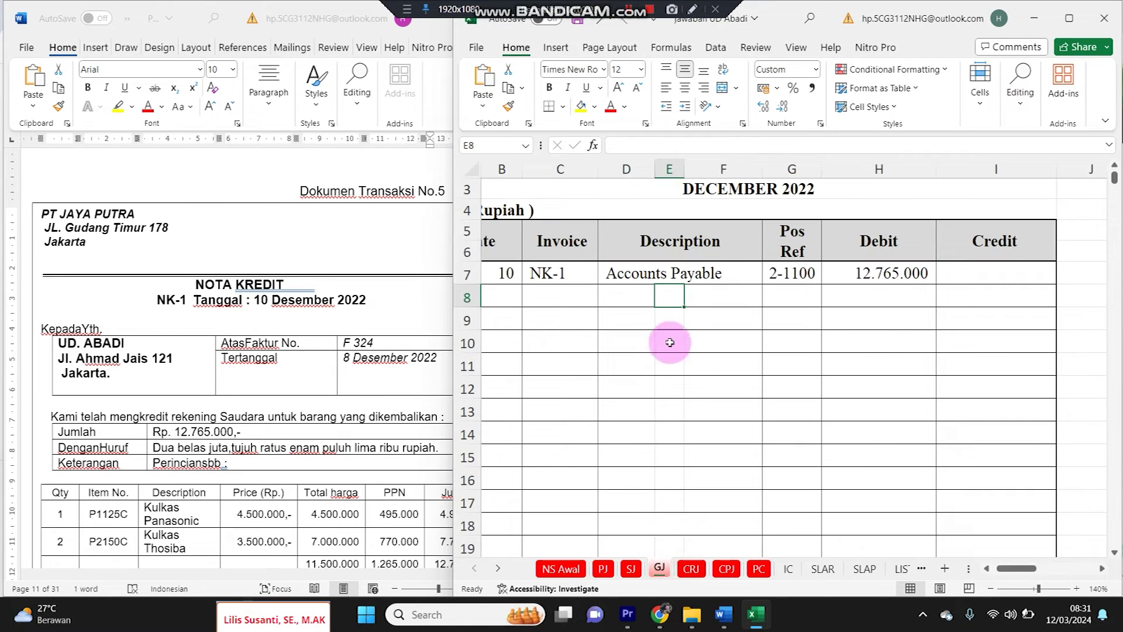
key(ctrl+v)
click(825, 336)
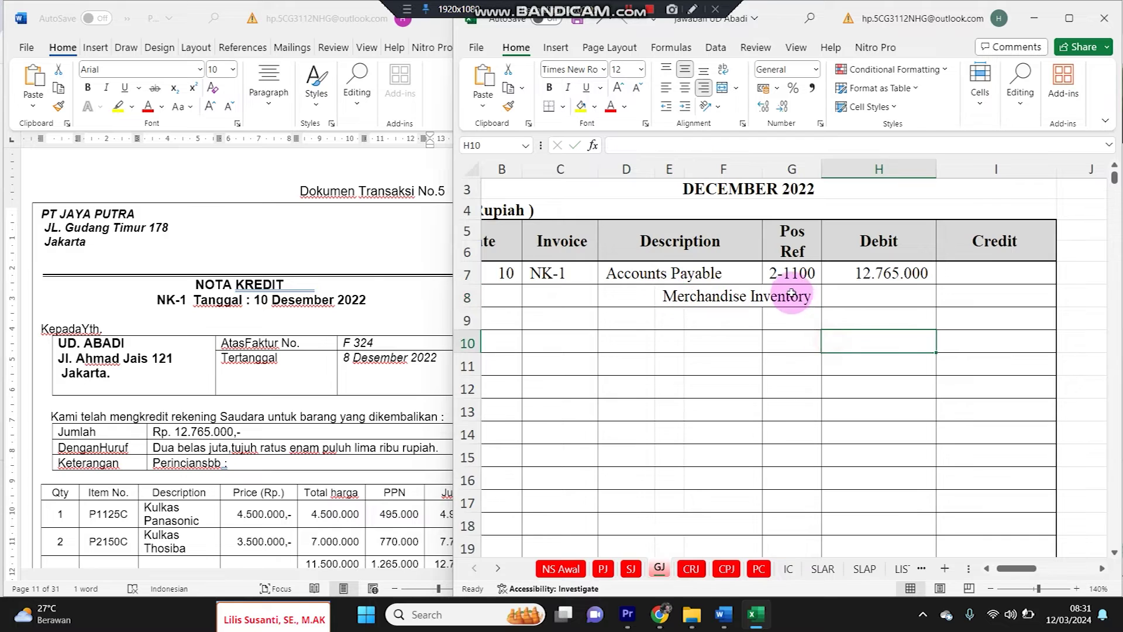
Widen column F and link the Pos Ref cell G8 to the Merchandise Inventory code 1-1500 in NS Awal
drag(759, 172, 810, 170)
click(833, 299)
text(=)
click(561, 568)
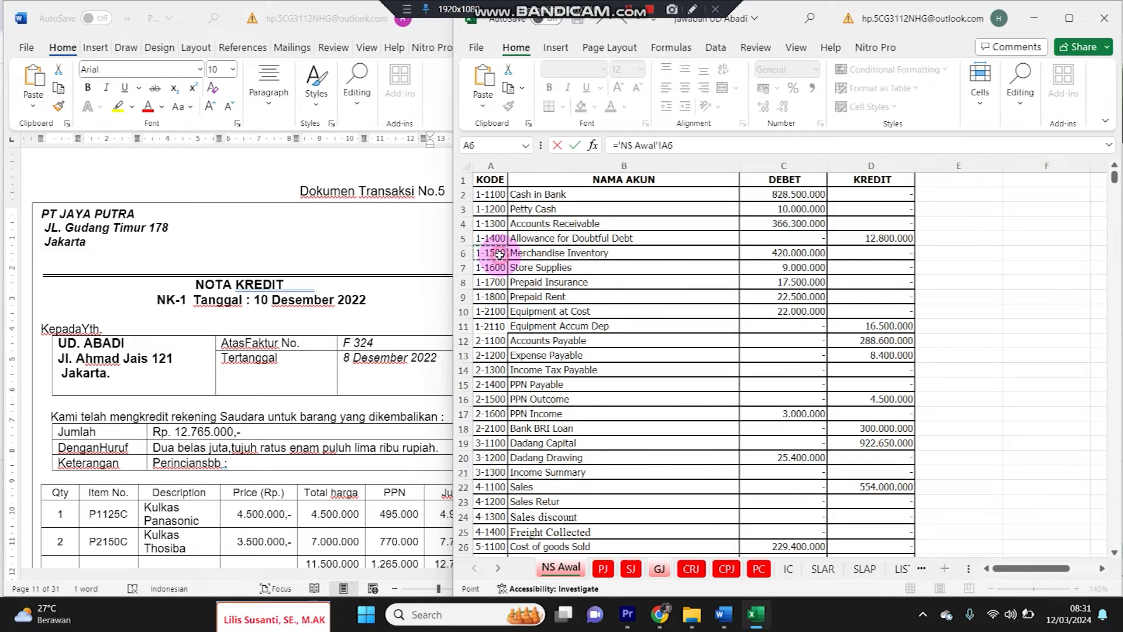
key(Return)
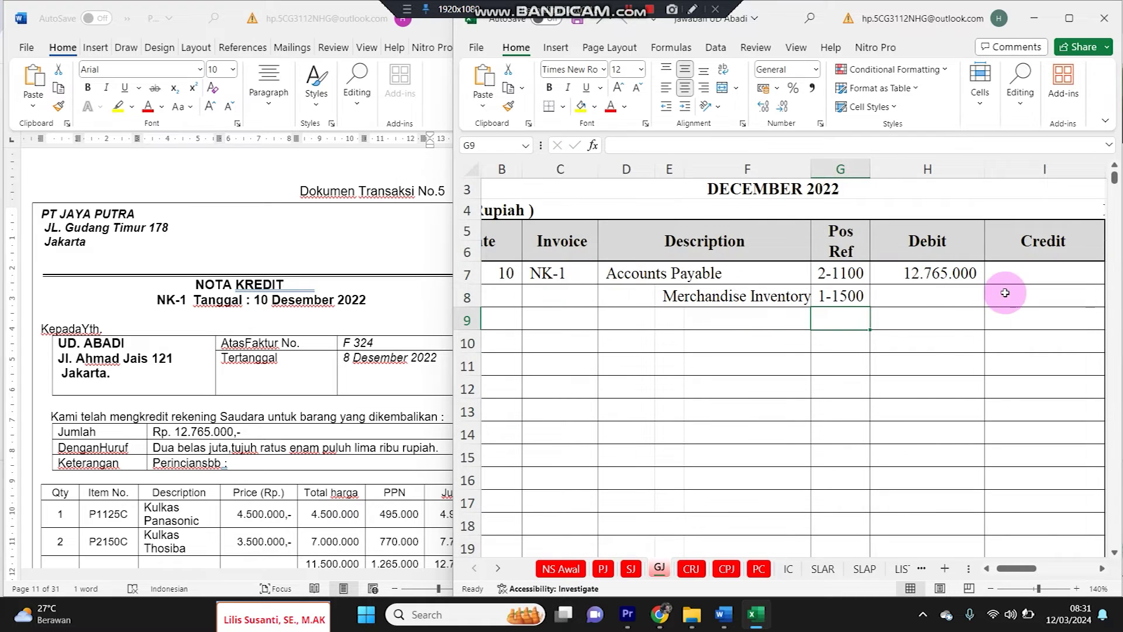
Copy the total price 11.500.000 from the credit note into I8 as the Merchandise Inventory credit
click(1003, 294)
click(435, 451)
drag(309, 563, 355, 560)
key(ctrl+c)
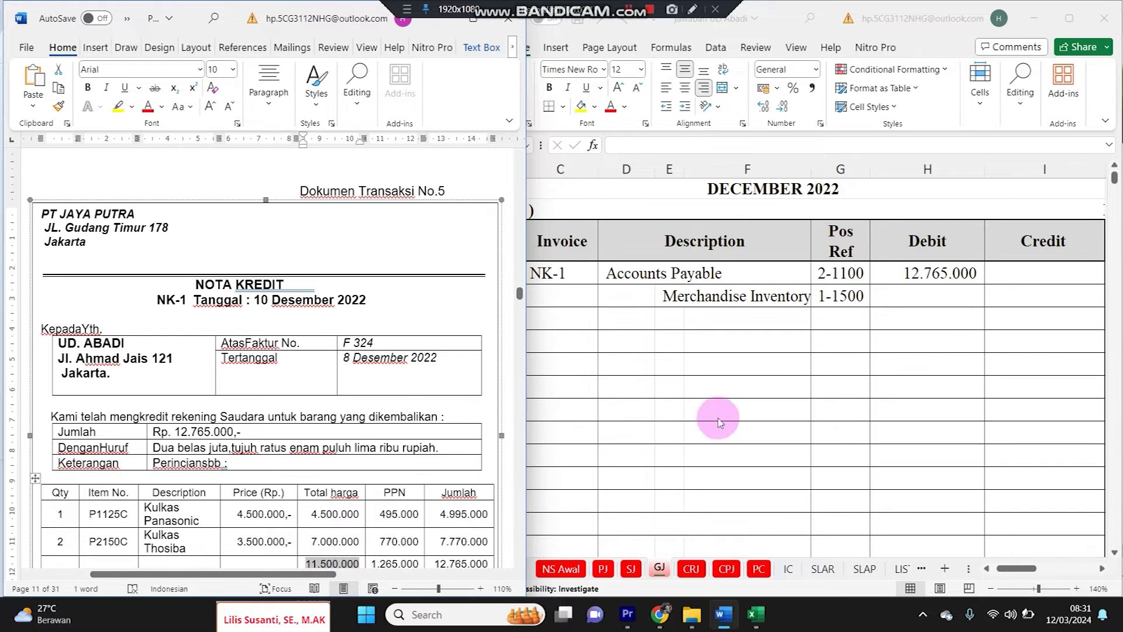
click(1016, 300)
key(ctrl+v)
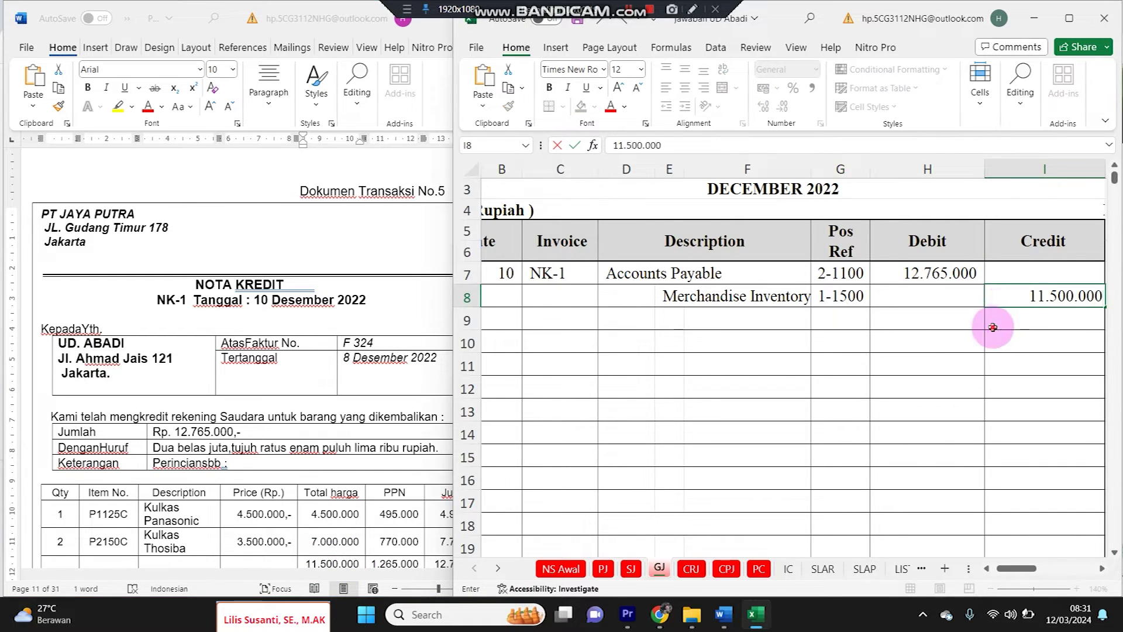
Link E9 to the PPN Income account name and G9 to its code 2-1600 in NS Awal
click(658, 320)
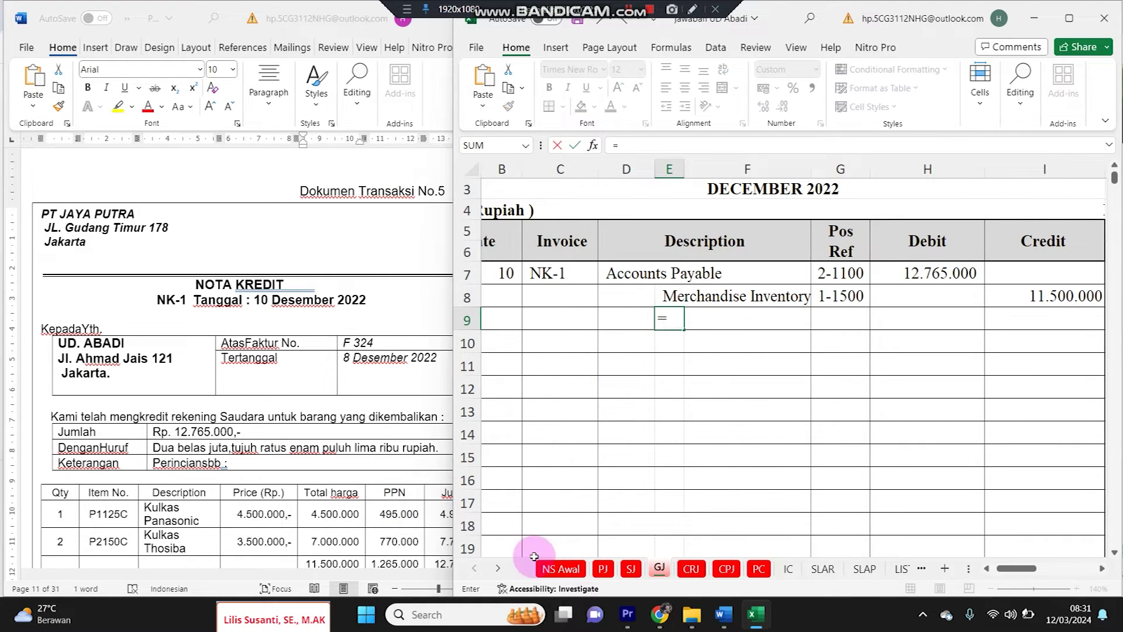
click(561, 568)
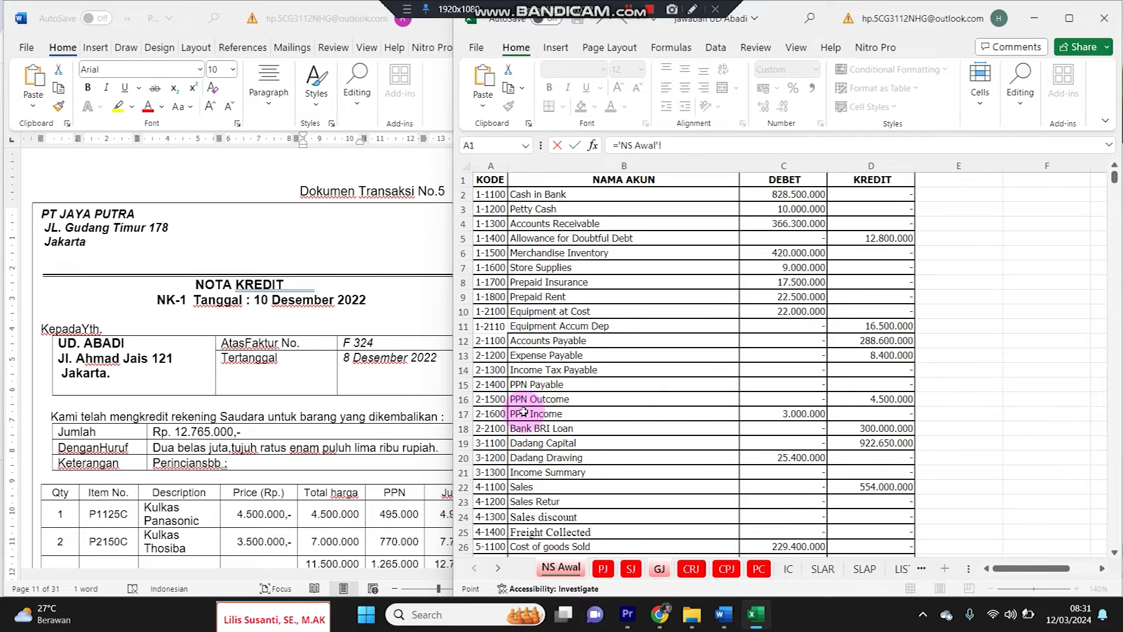
key(Escape)
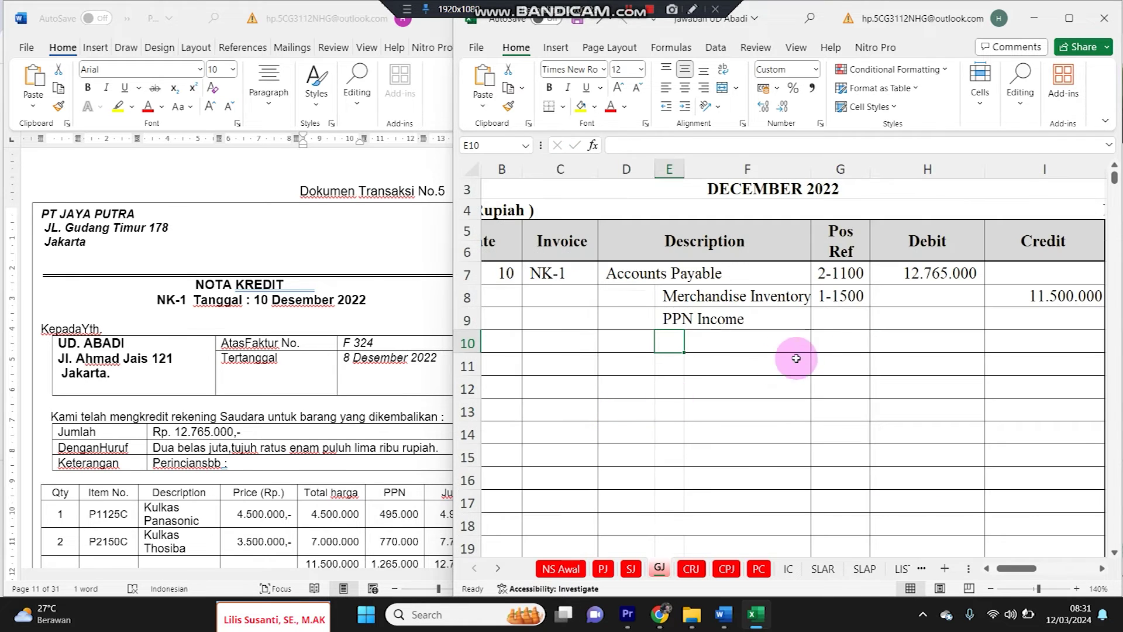
click(827, 322)
text(=)
click(560, 569)
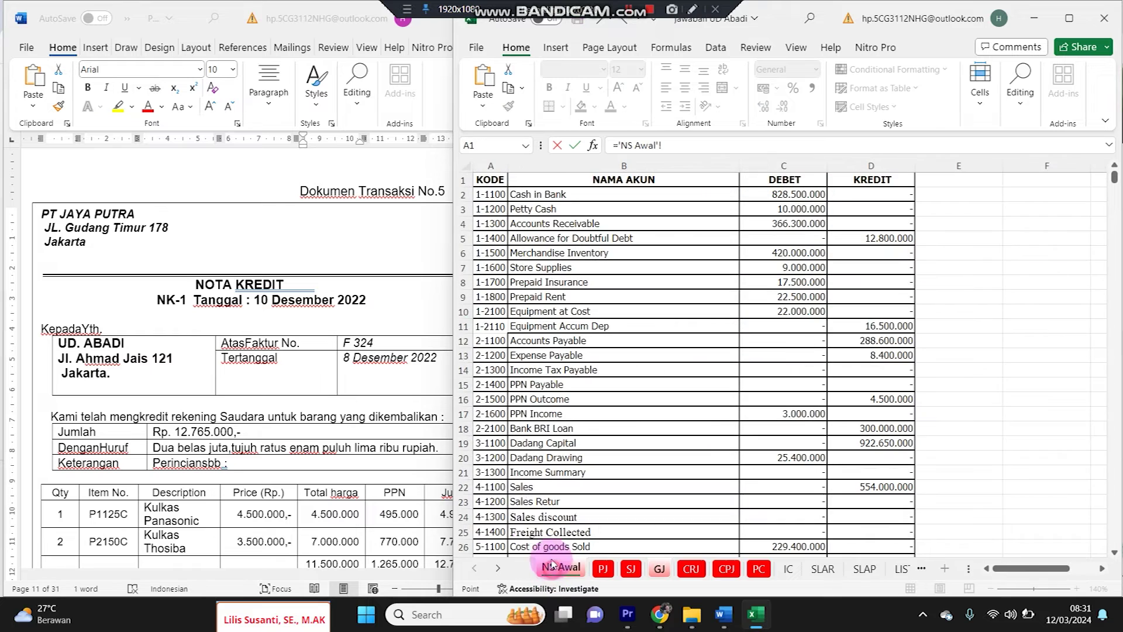
key(Return)
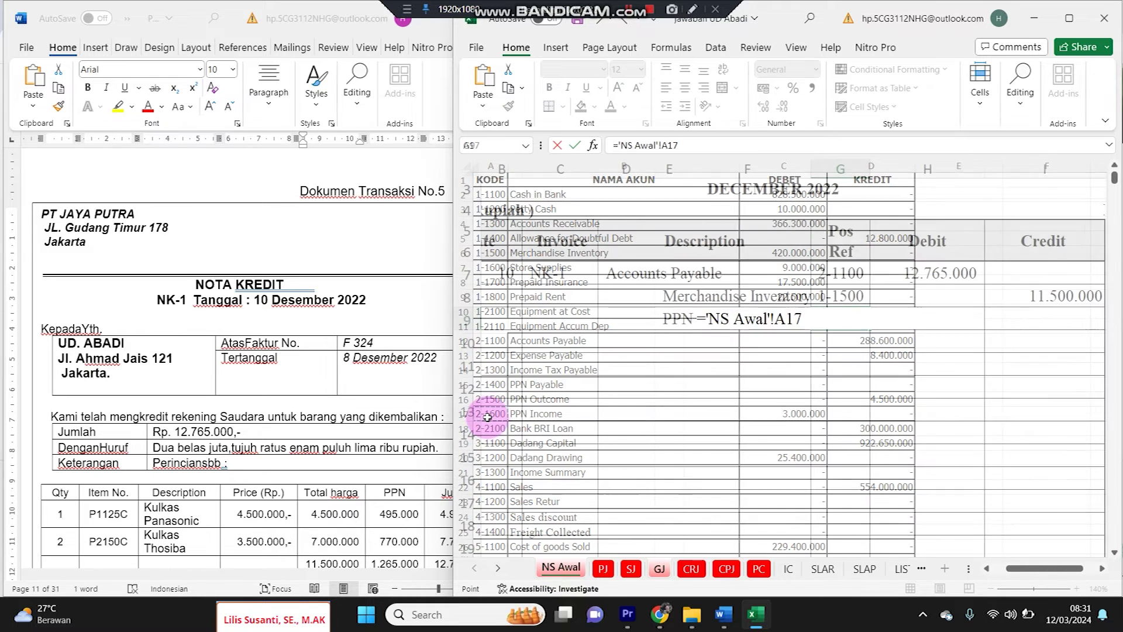
Calculate the PPN Income credit in I9 as 11% of the inventory credit with =I8*11%
click(1057, 325)
text(=)
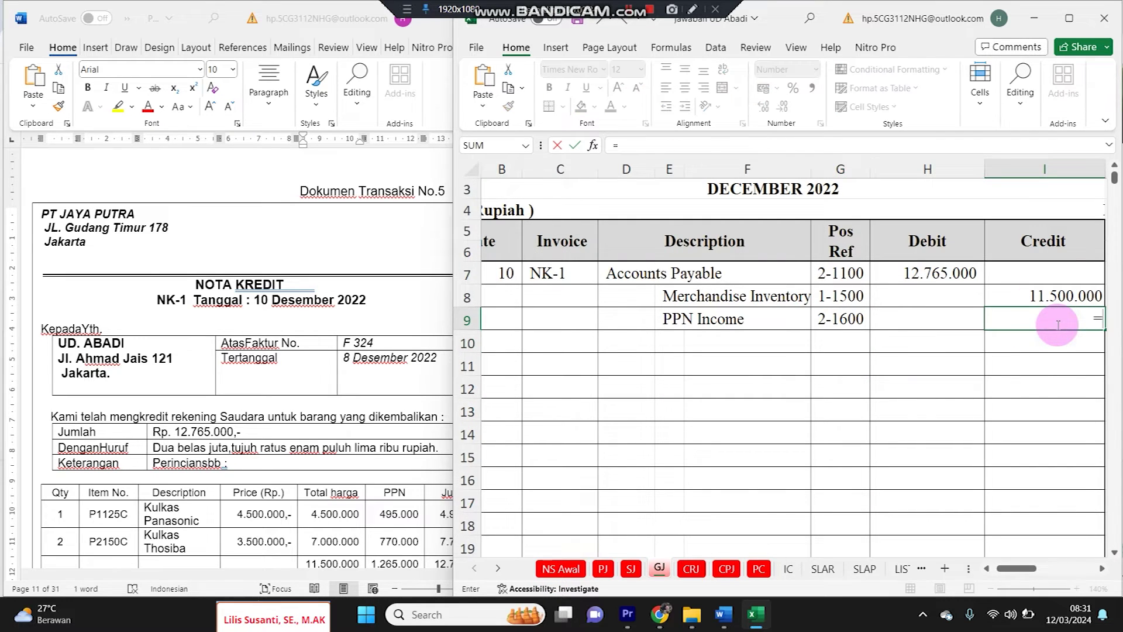
key(Up)
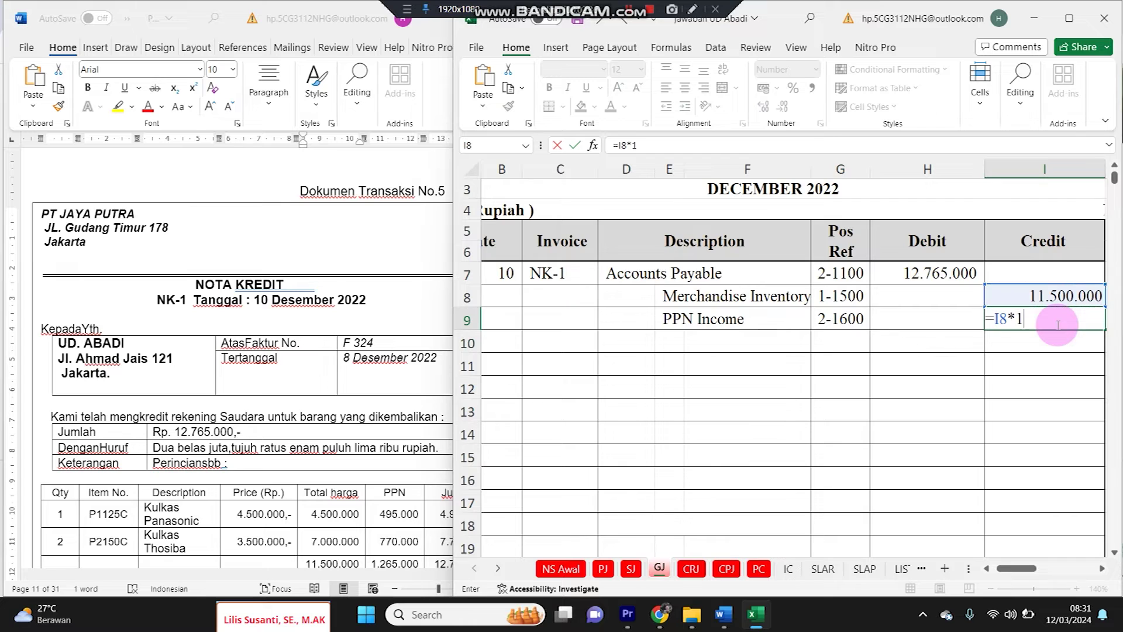
text(*11%)
key(Return)
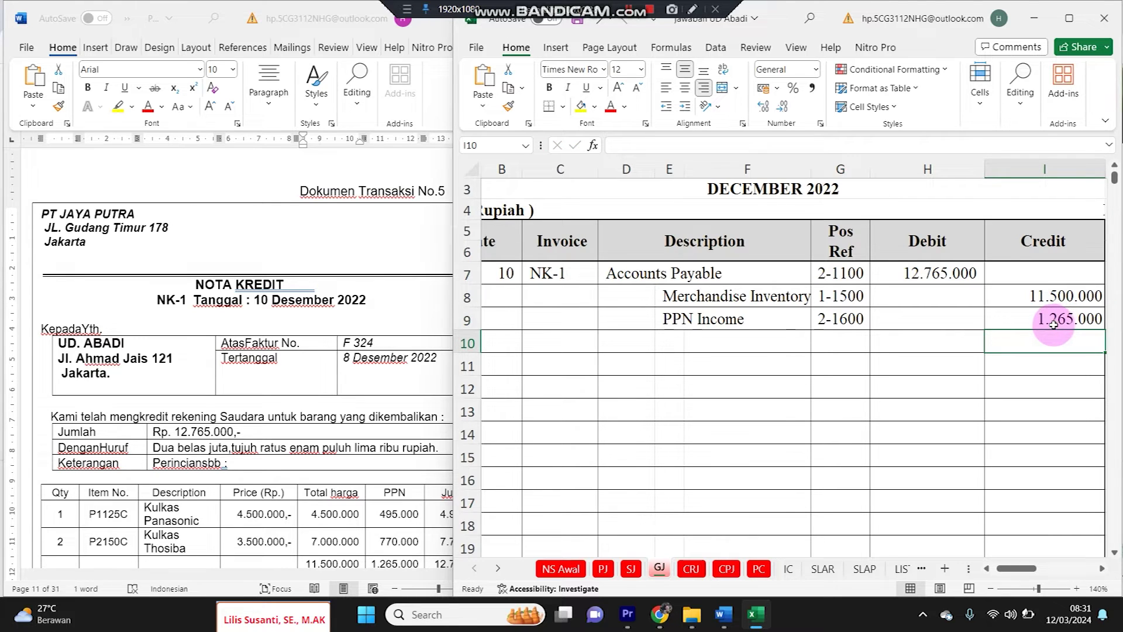
Check the PPN amount and the combined credits in I8:I9 against the credit note and the debit
click(376, 563)
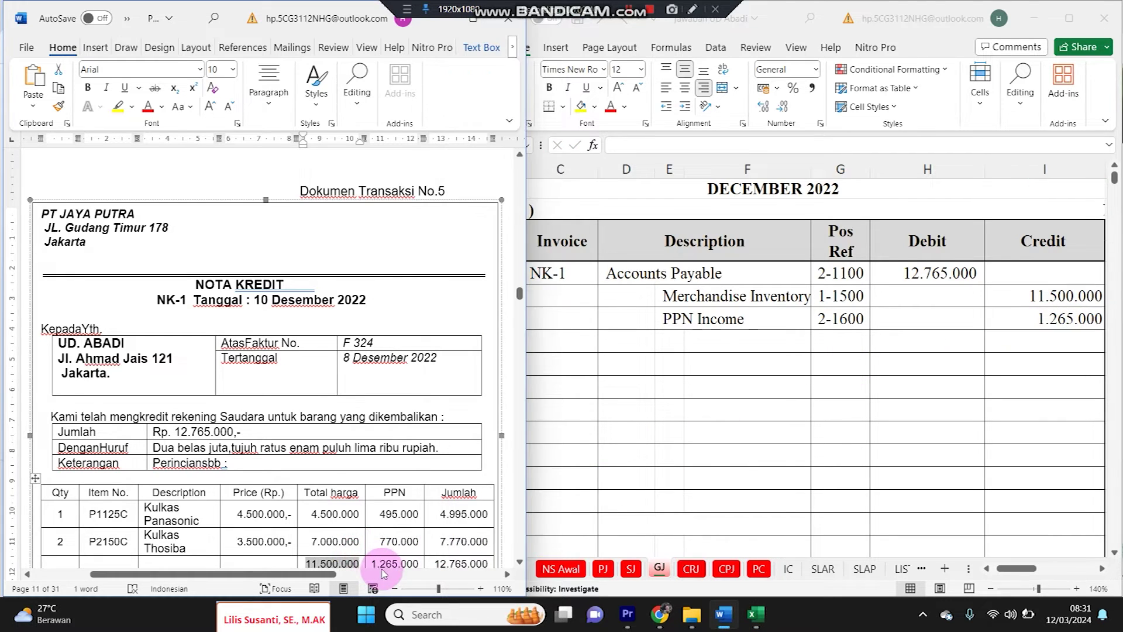
click(1055, 319)
click(1054, 319)
drag(1043, 296, 995, 318)
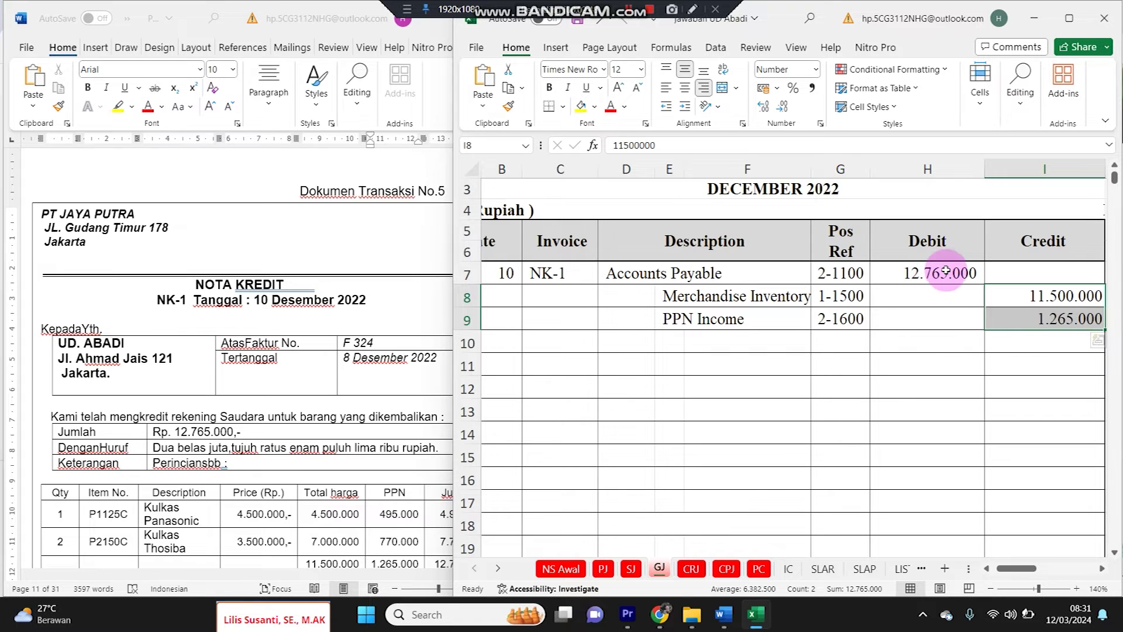
click(253, 446)
click(990, 286)
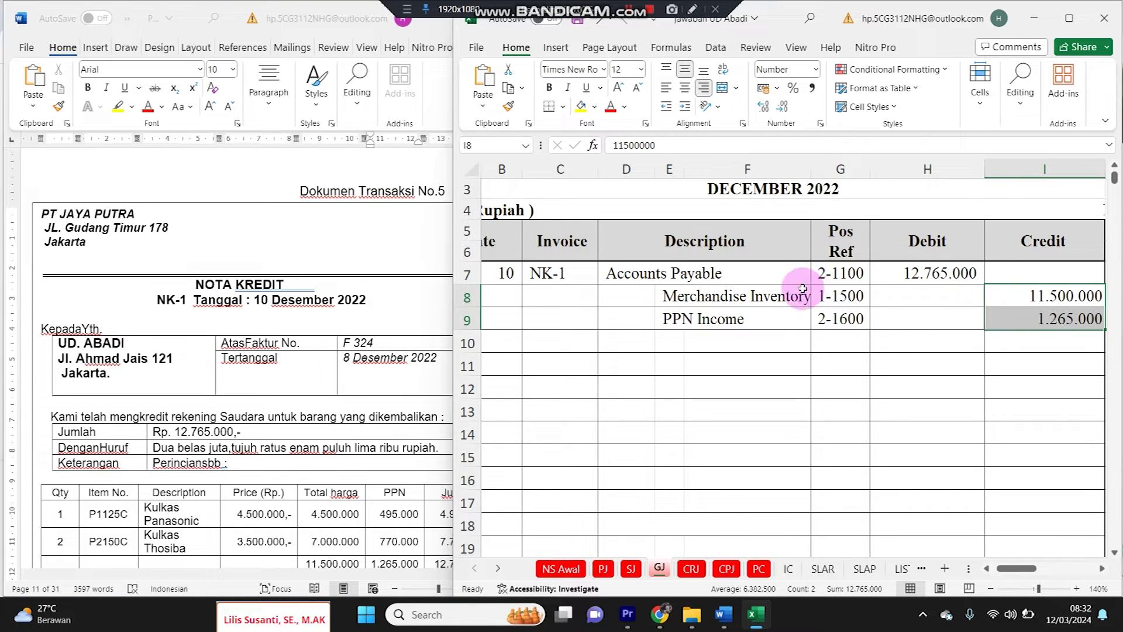
Highlight the Accounts Payable description cells D7:F7 in yellow
click(693, 296)
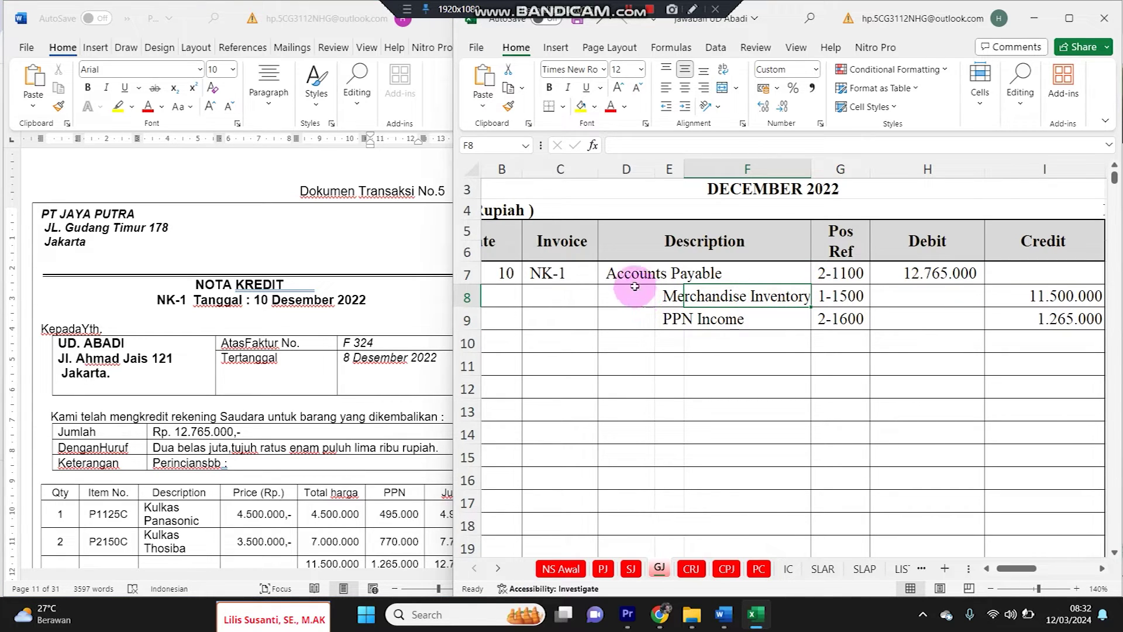
click(625, 269)
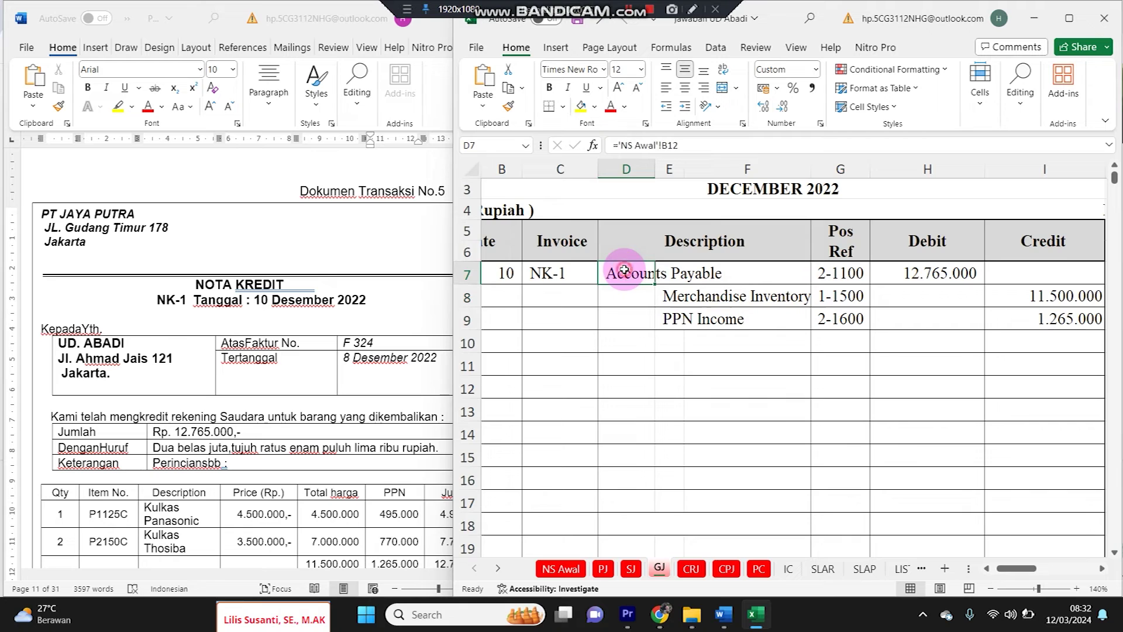
click(581, 106)
drag(635, 273, 726, 273)
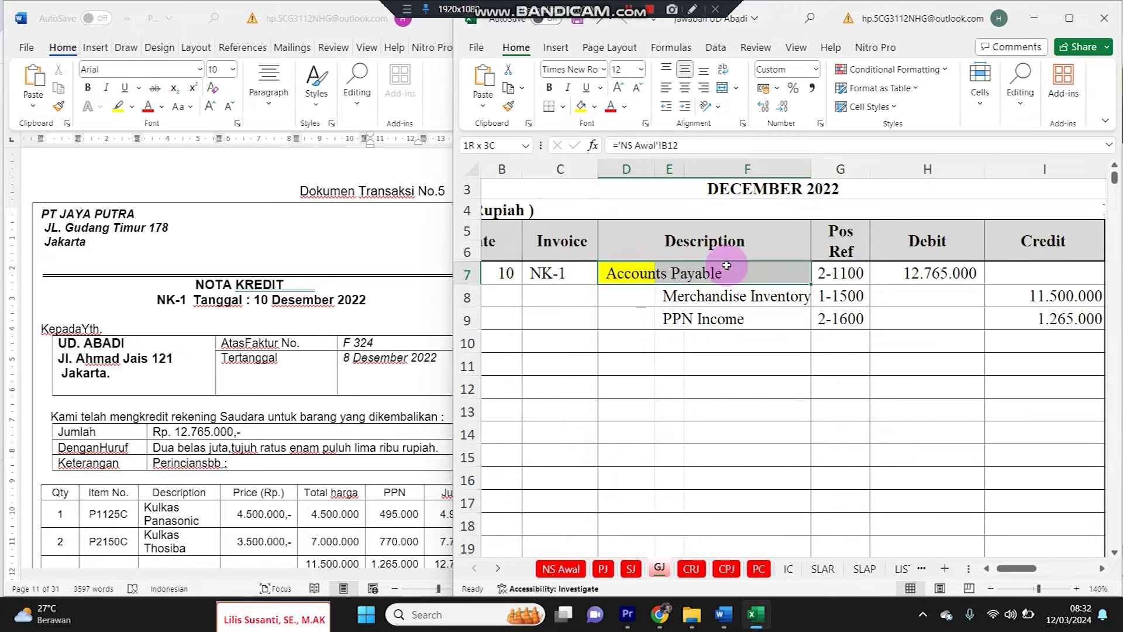
click(580, 106)
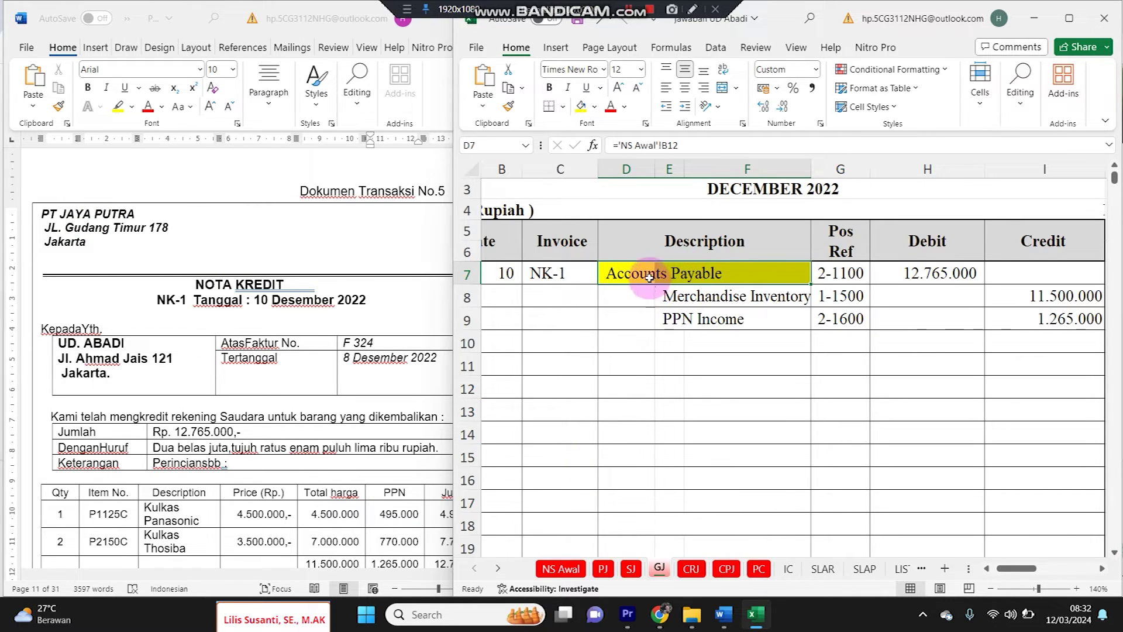
In PT Jaya Putra's payable ledger on SLAP, enter day 10, description Retur and reference GJ-1 in row 35
click(865, 569)
scroll(586, 462, down, 3)
click(531, 445)
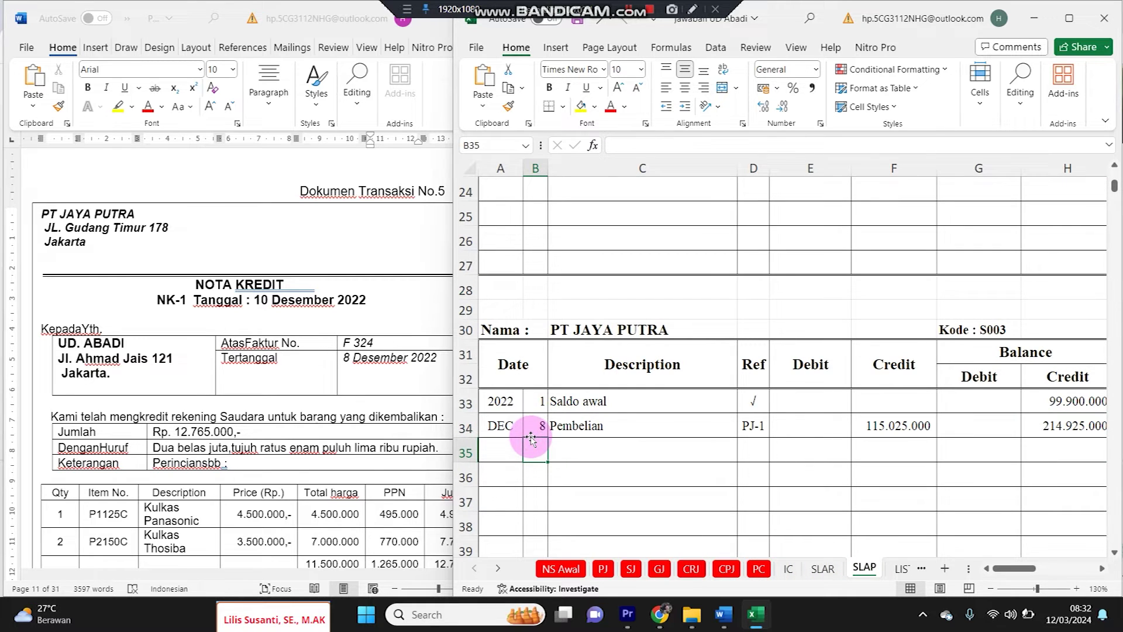
text(10)
key(Tab)
text(rETUR)
key(Tab)
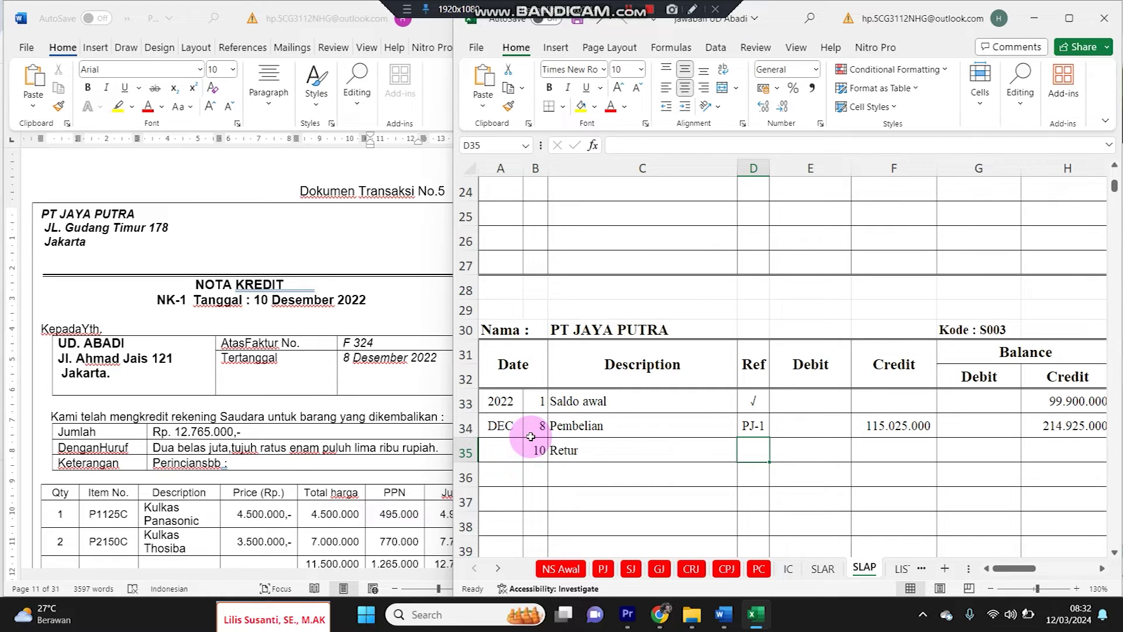
text(GJ-1)
key(Tab)
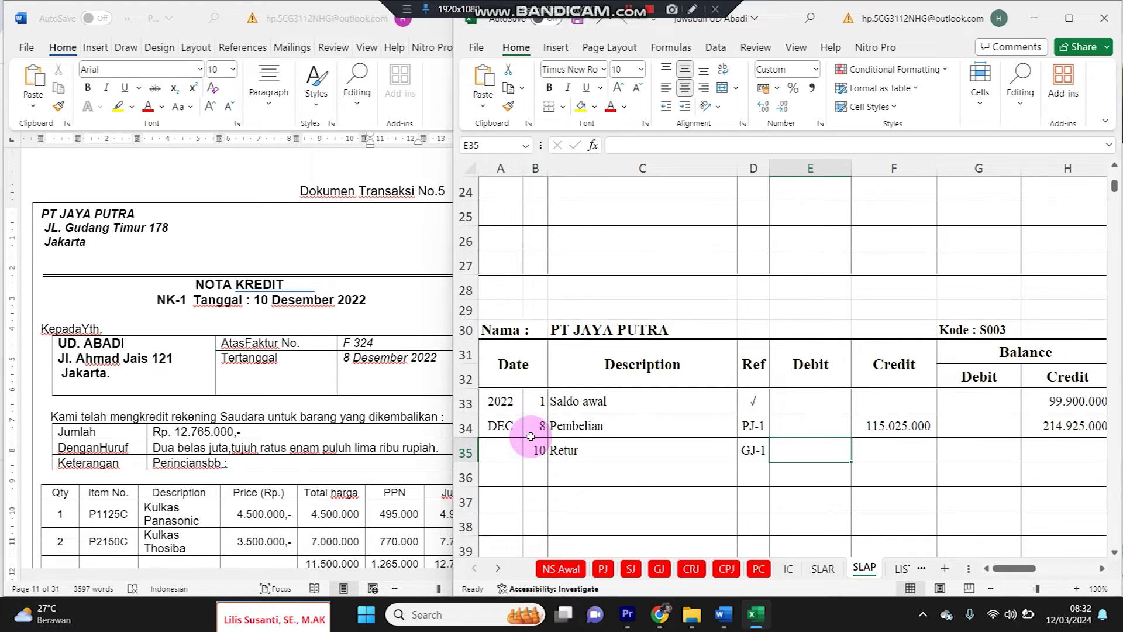
Link the Retur debit in E35 to the Accounts Payable debit with the formula =GJ!H7
text(=)
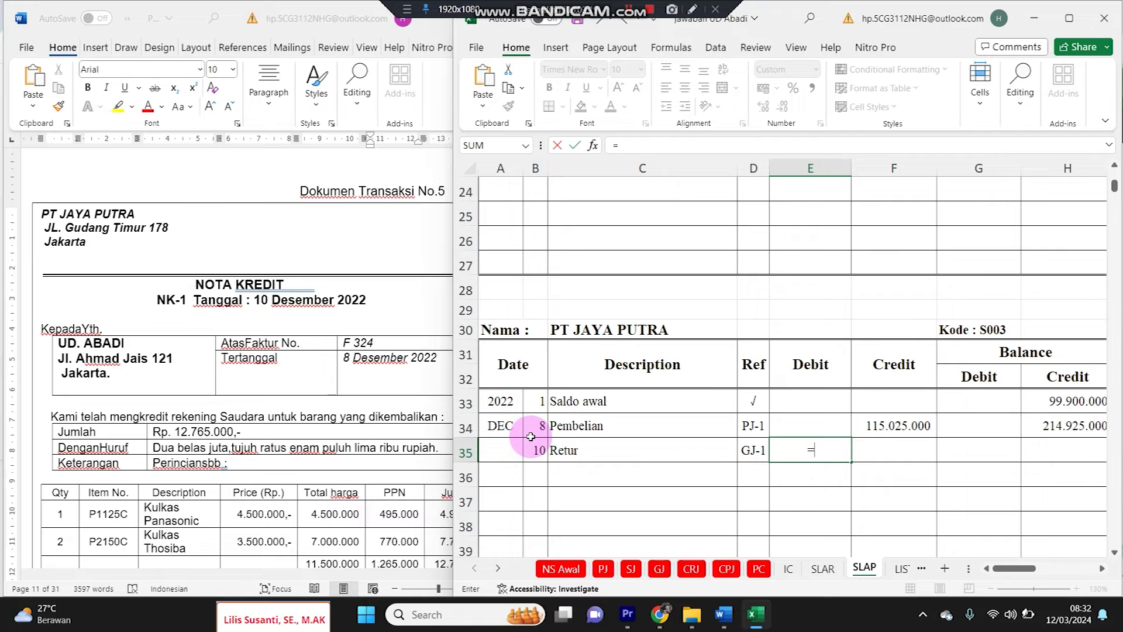
click(659, 576)
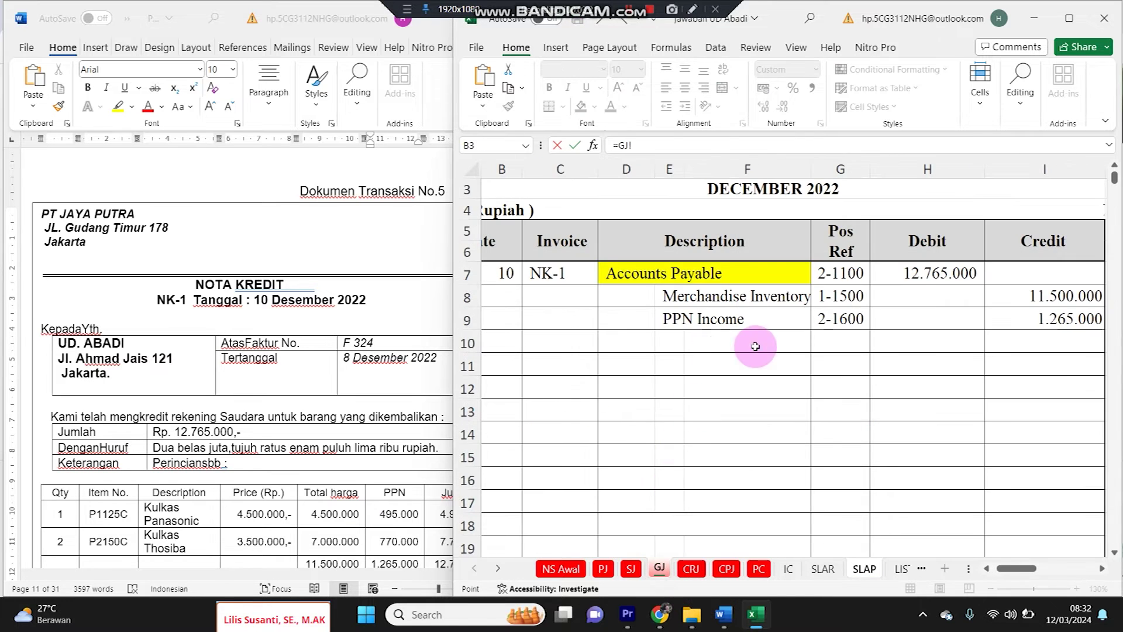
click(956, 264)
key(Return)
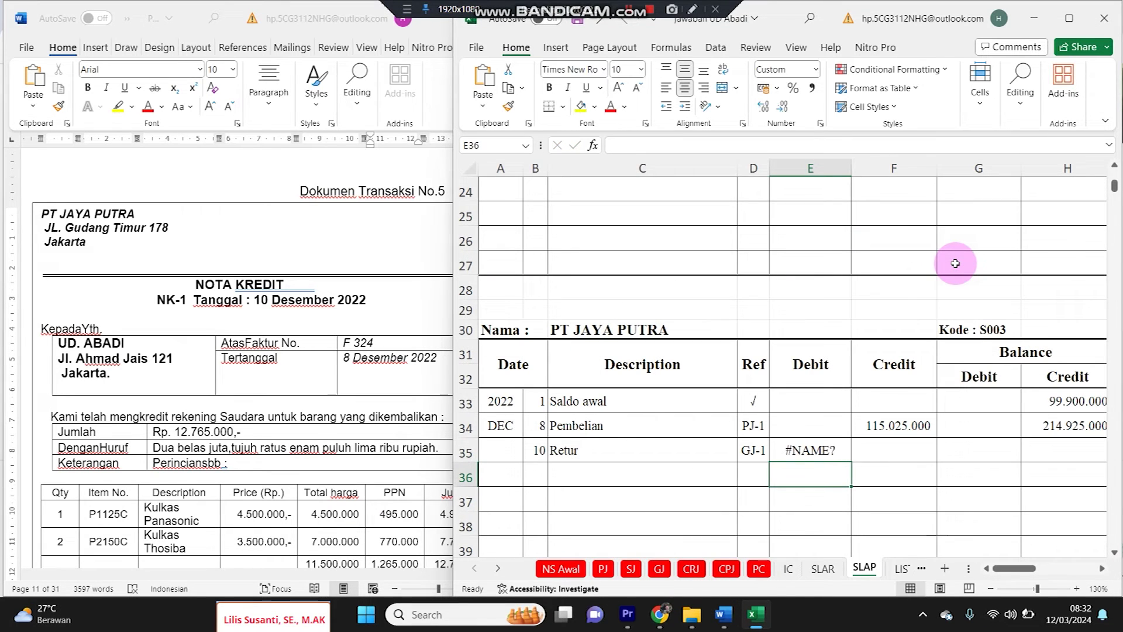
click(809, 451)
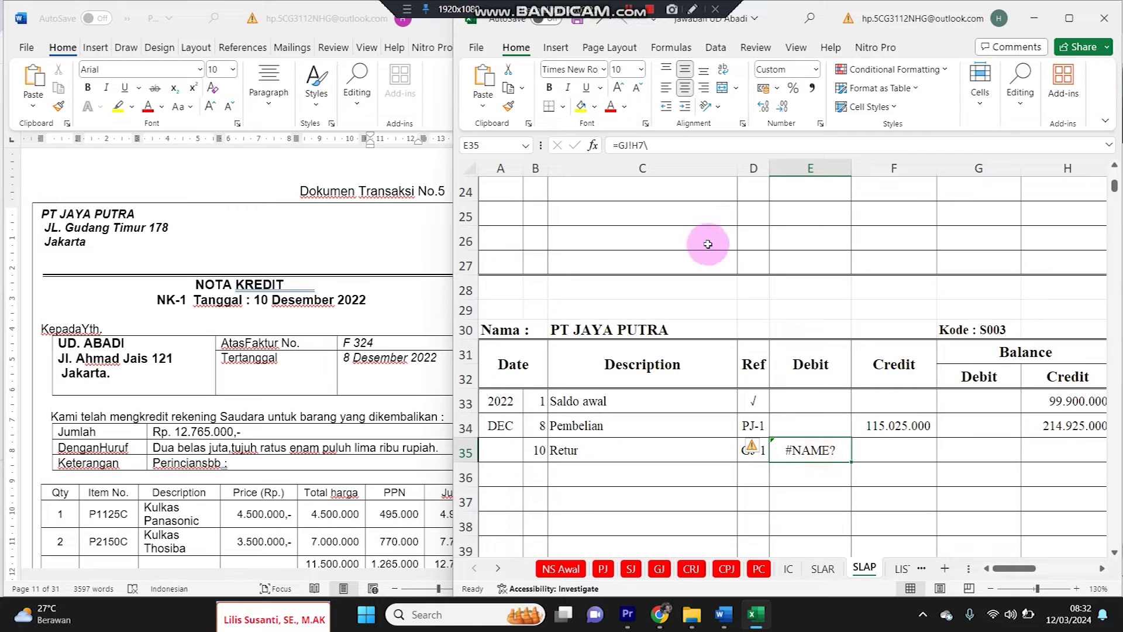
click(666, 141)
key(BackSpace)
key(Return)
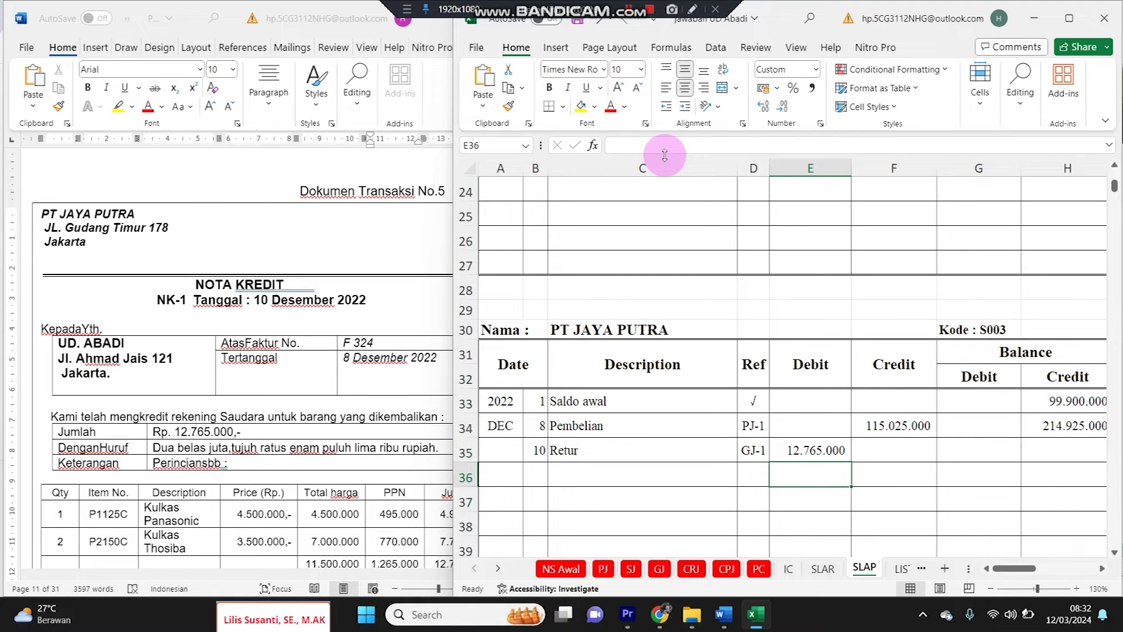
Calculate the credit balance in H35 by subtracting the Retur debit E35 from the previous balance H34
click(1060, 448)
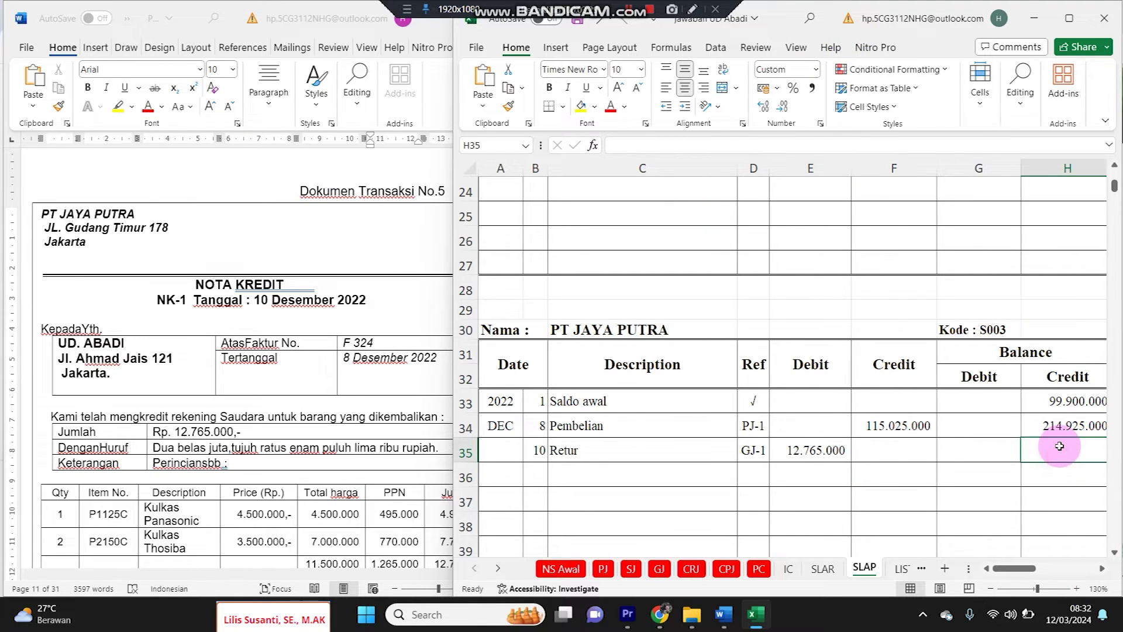
text(=)
key(Up)
text(-)
key(Left)
key(Left)
key(Left)
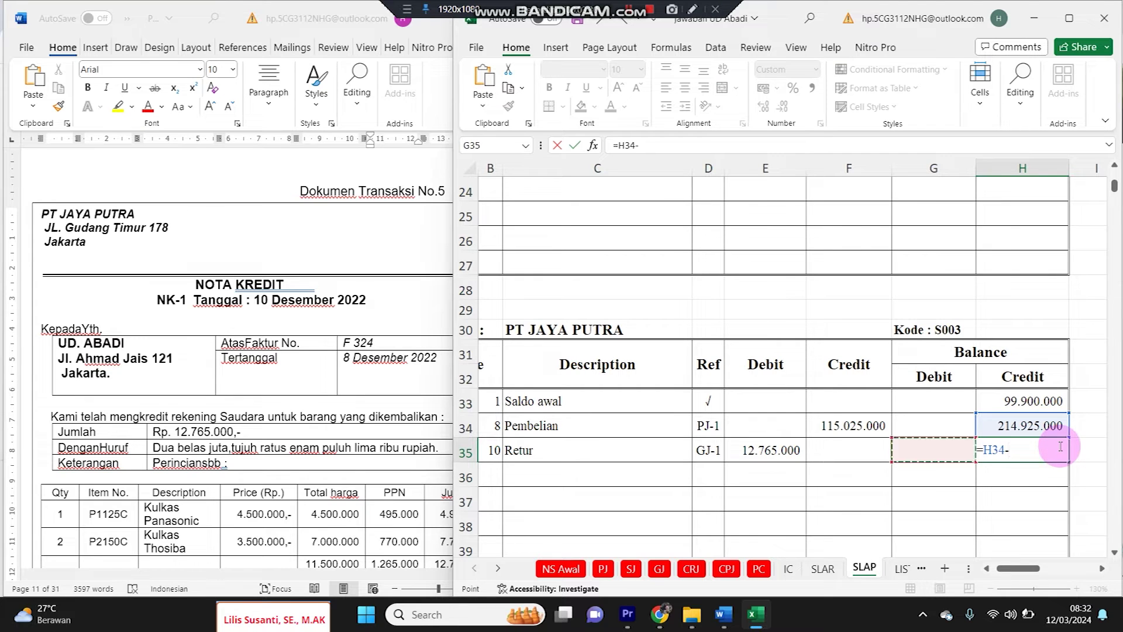
key(Return)
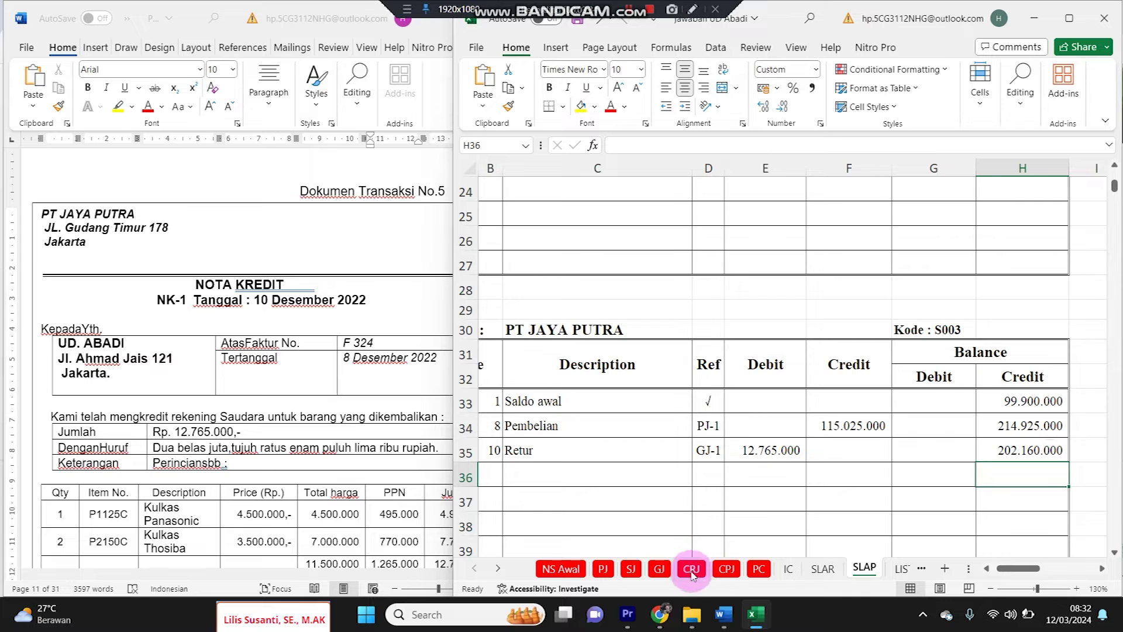
Review the Merchandise Inventory credit for NK-1 in the general journal, and compare it with the Kulkas Panasonic inventory card
click(659, 568)
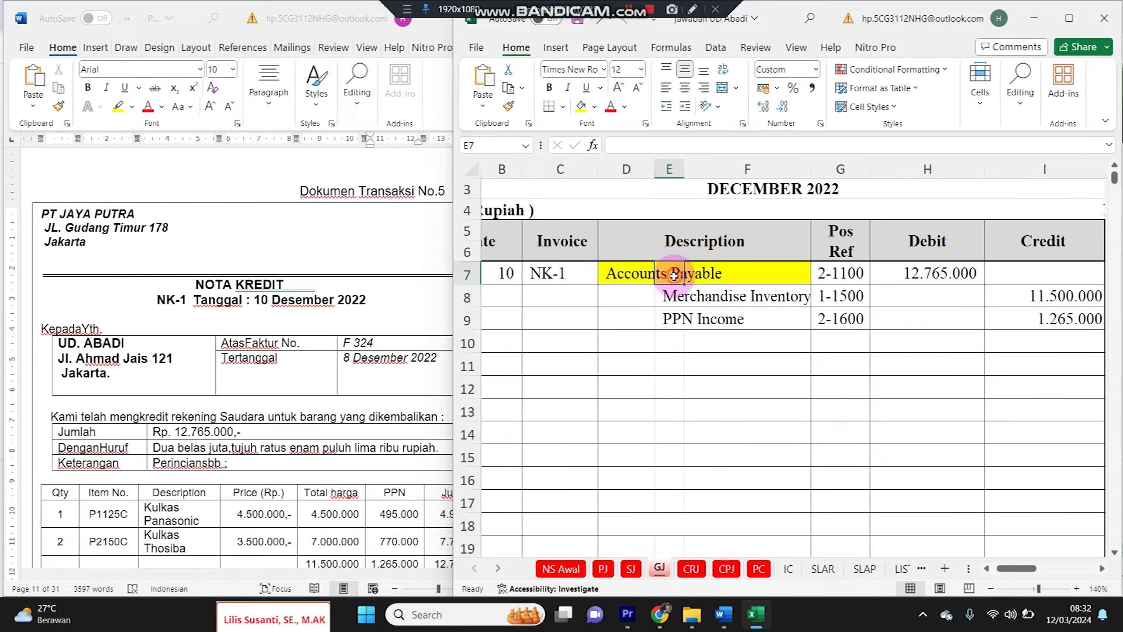
click(679, 299)
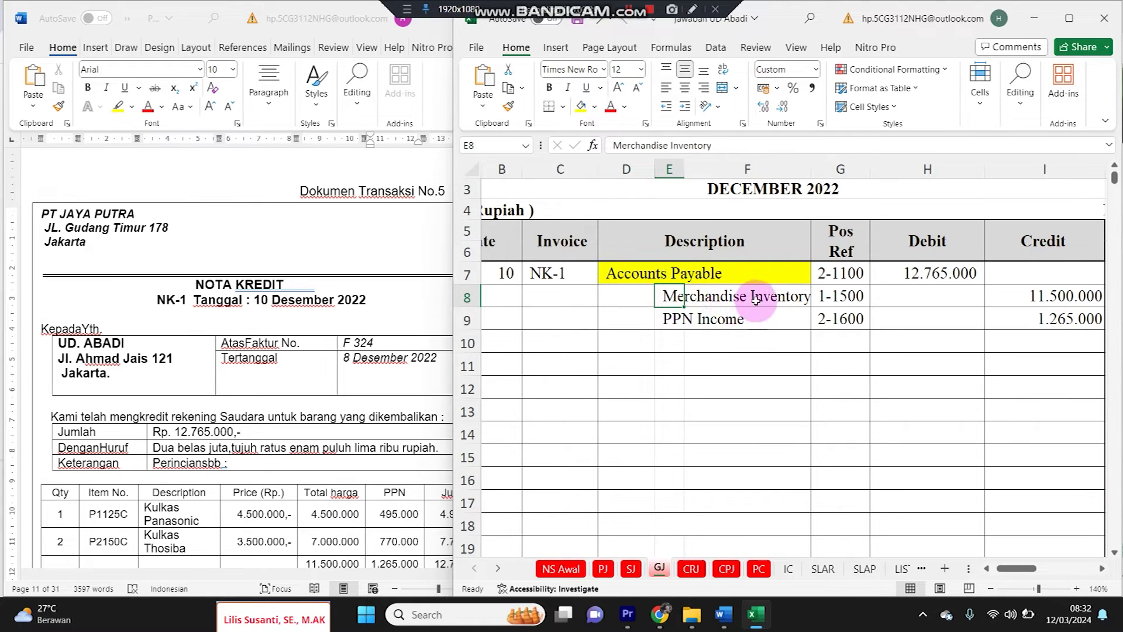
click(1001, 295)
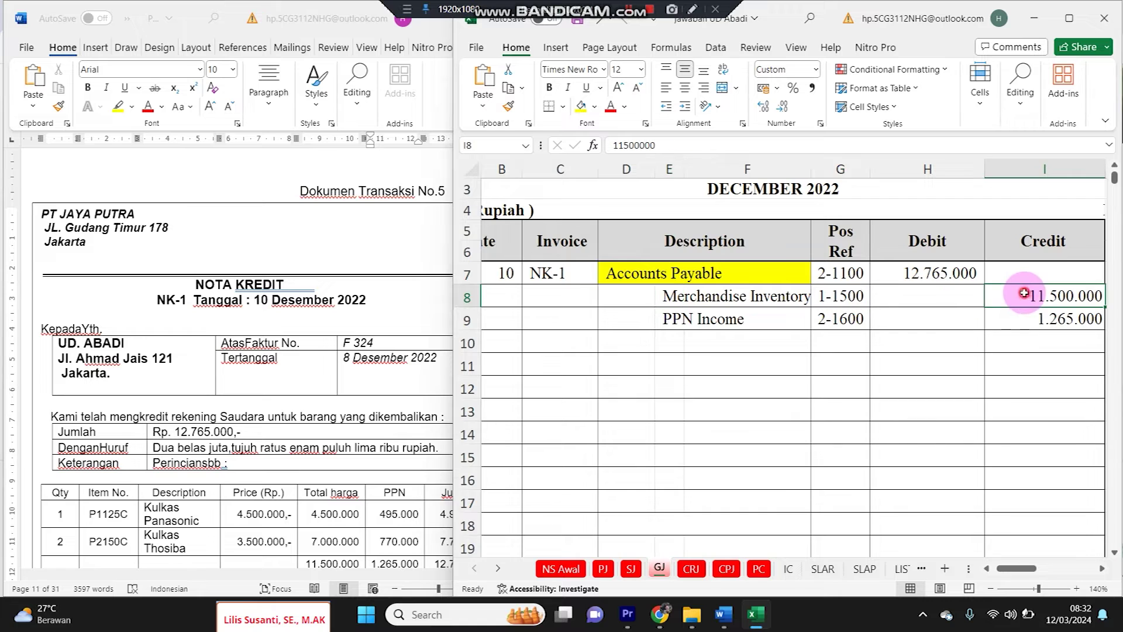
click(789, 569)
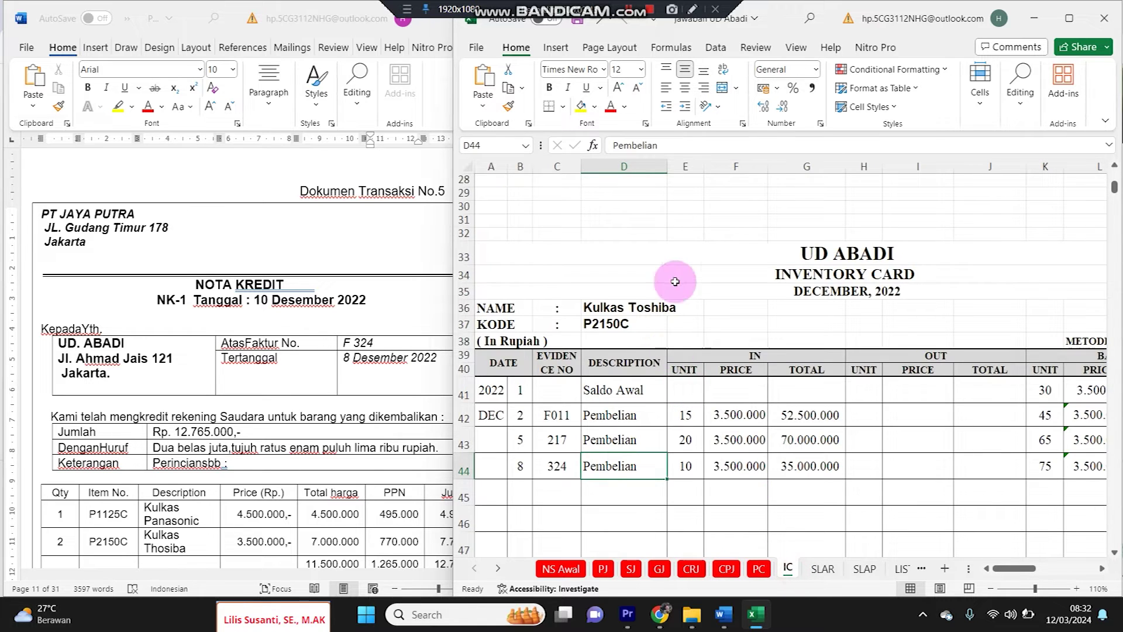
scroll(679, 252, up, 9)
scroll(730, 323, up, 2)
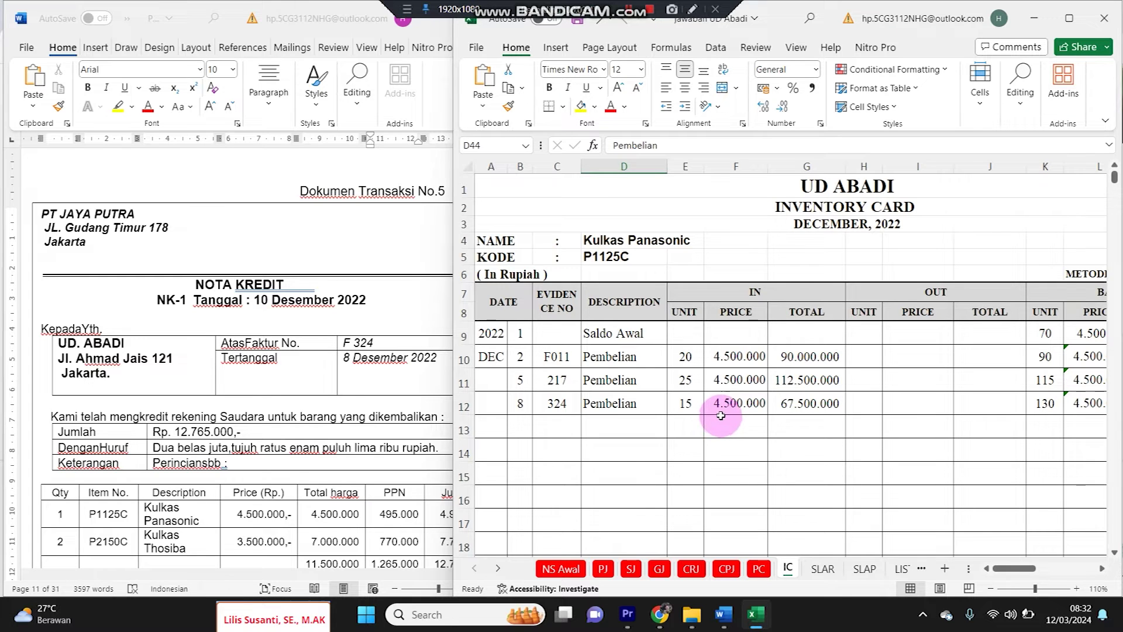
click(755, 356)
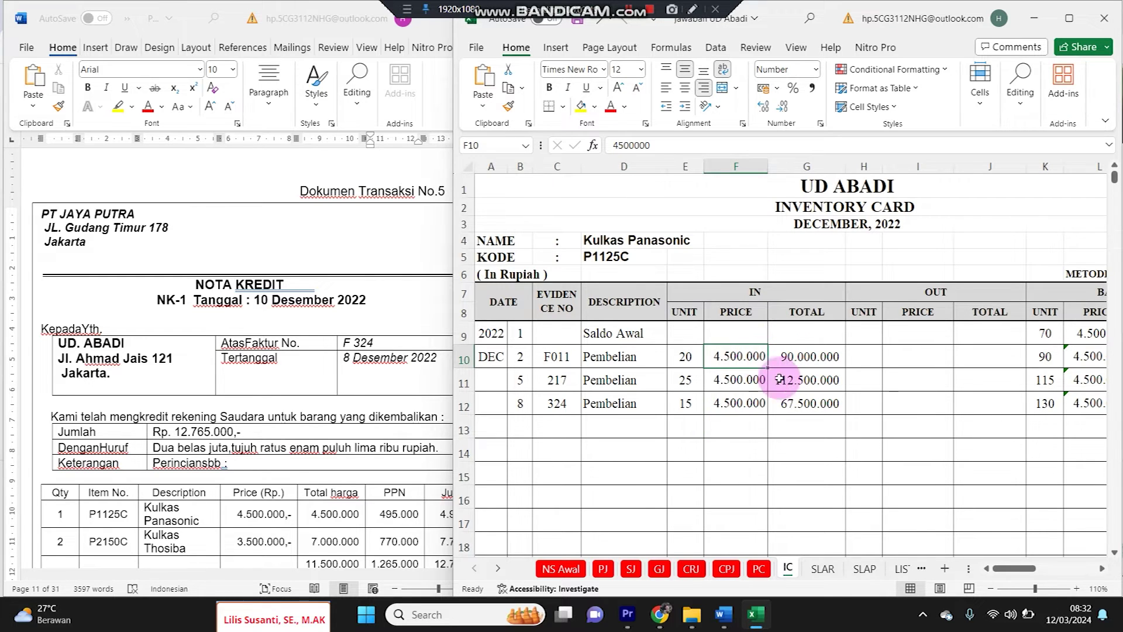
click(930, 388)
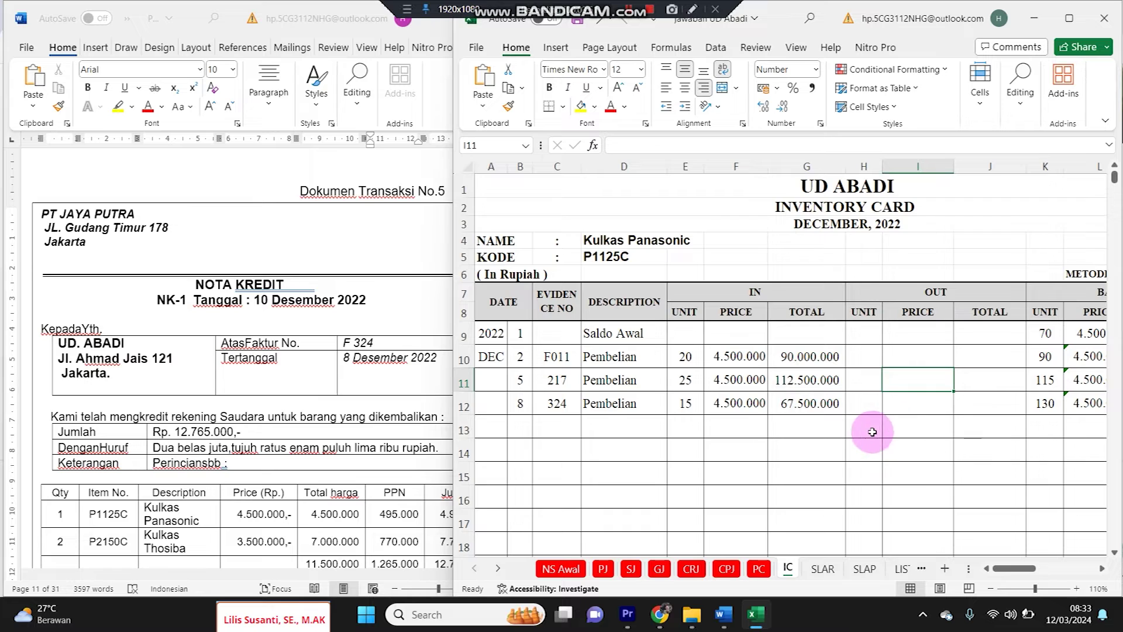
In row 13 of the Kulkas Panasonic card, enter day 10, evidence number NK-1 and description Retur
click(521, 428)
text(10)
key(Tab)
text(N)
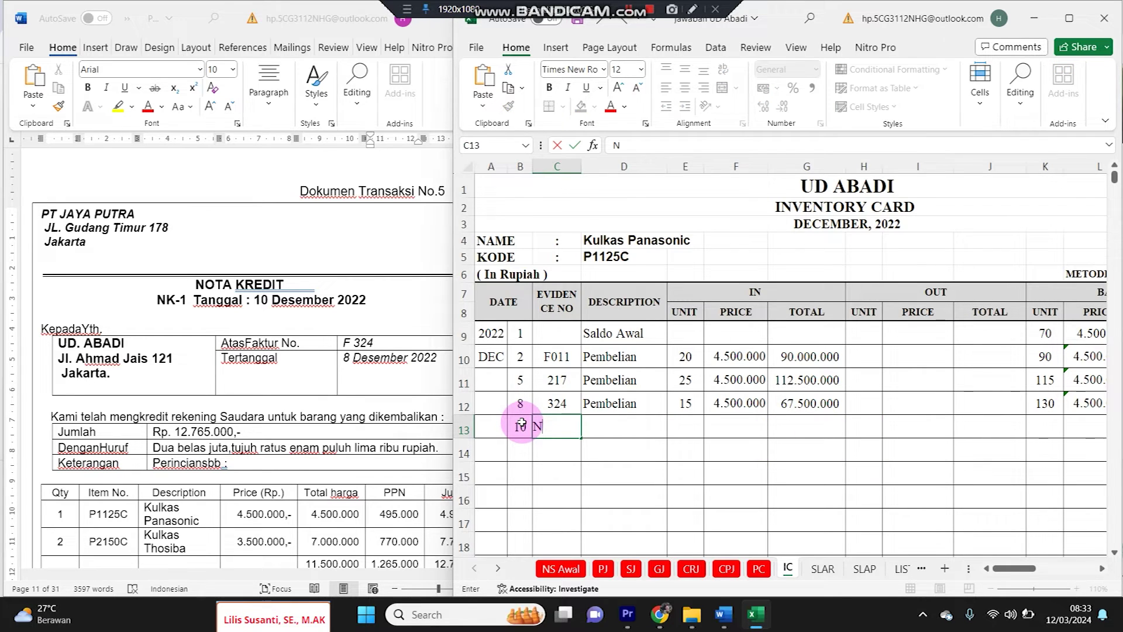
key(Tab)
text(R)
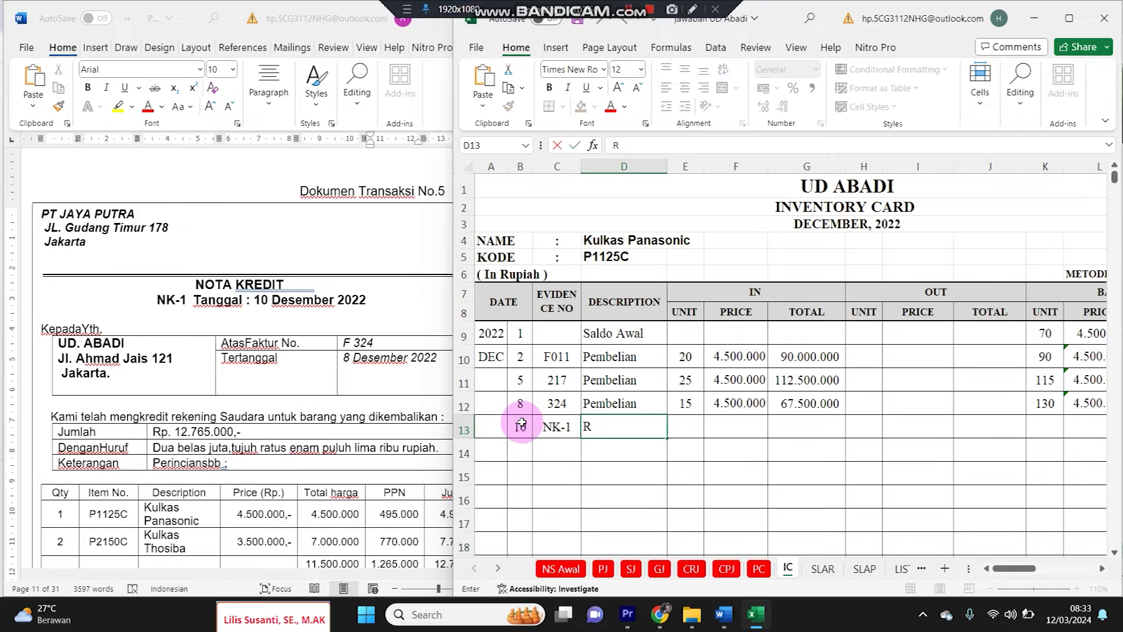
text(etur)
key(Tab)
key(Tab)
key(Tab)
key(Tab)
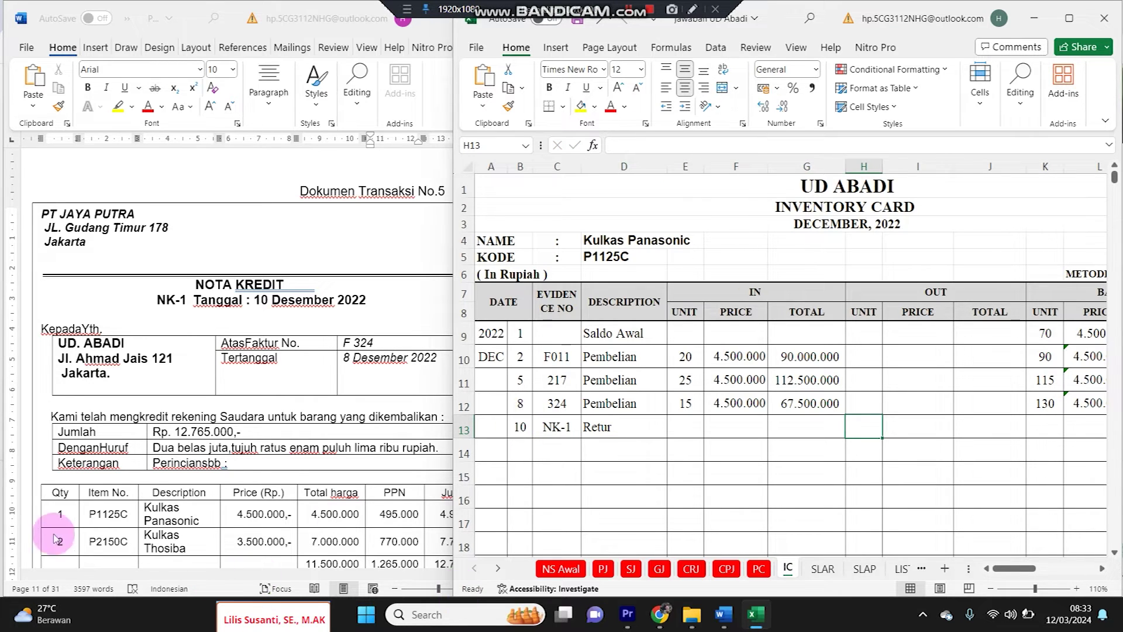
Enter 1 OUT unit for the Panasonic return and copy the IN price and total from F12:G12 into I13:J13
text(1)
key(Tab)
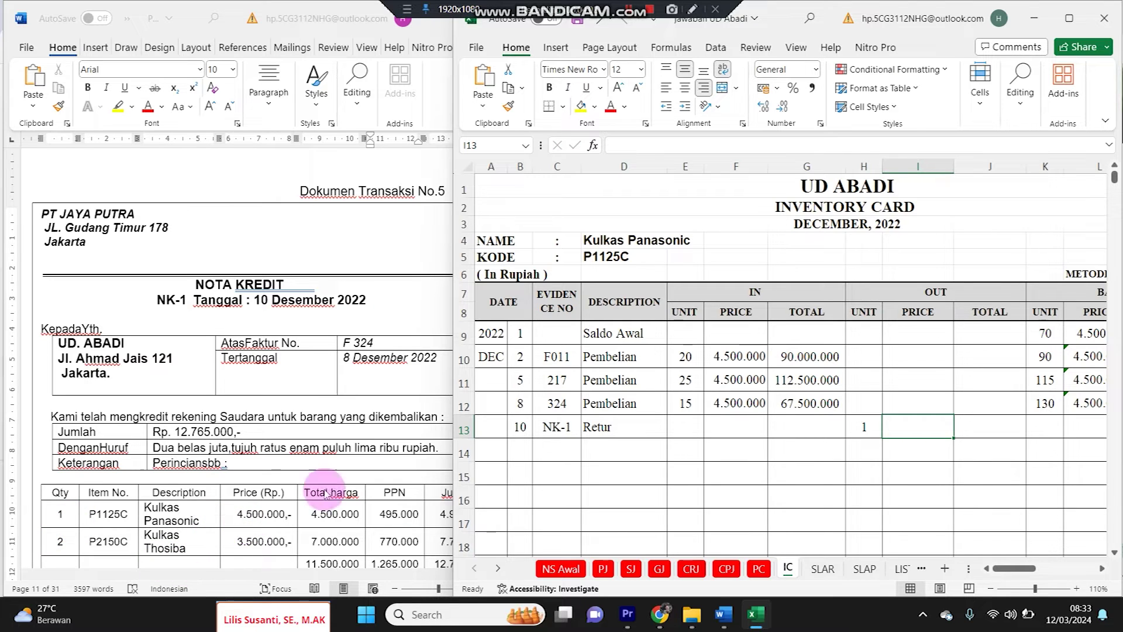
drag(738, 404, 793, 405)
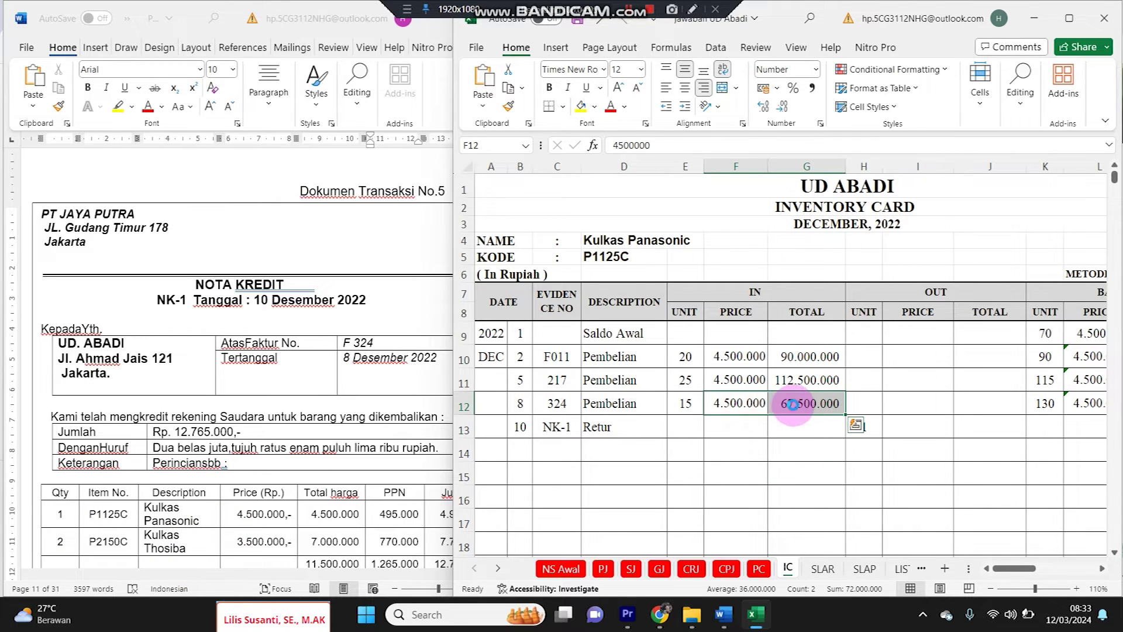
key(ctrl+c)
click(918, 426)
key(ctrl+v)
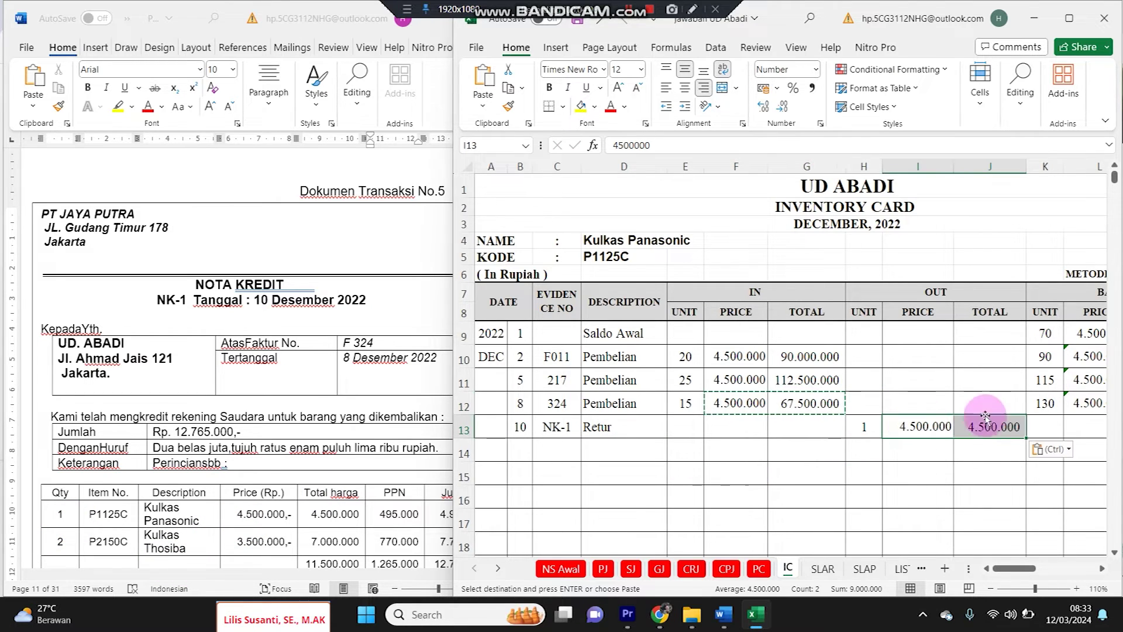
Calculate the Panasonic balance units in K13 with the formula =K12-H13
click(1049, 426)
text(=)
key(Up)
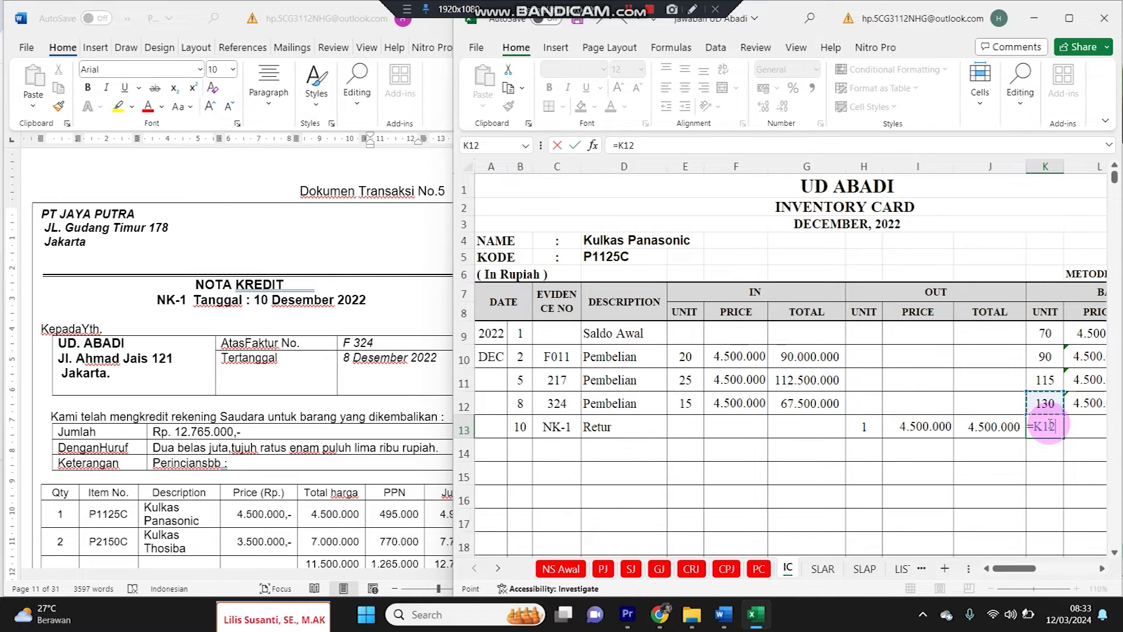
text(-)
key(Left)
key(Left)
key(Left)
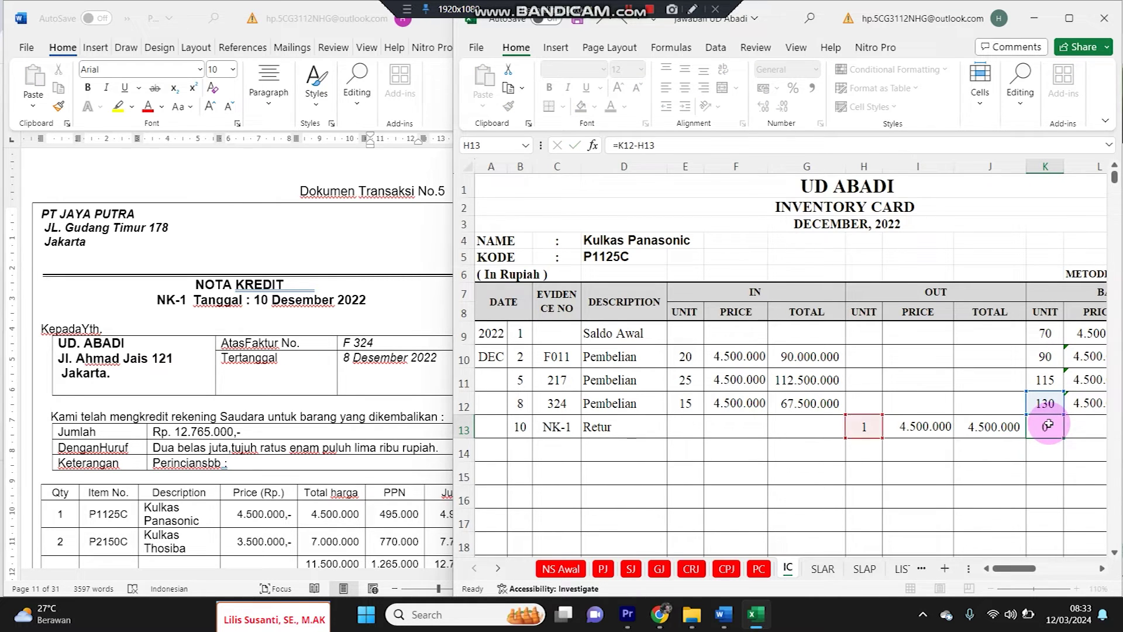
key(Return)
Copy the balance price and total formulas from L12:M12 into L13:M13 on the Panasonic card
scroll(1049, 424, right, 3)
key(Up)
key(Up)
key(Right)
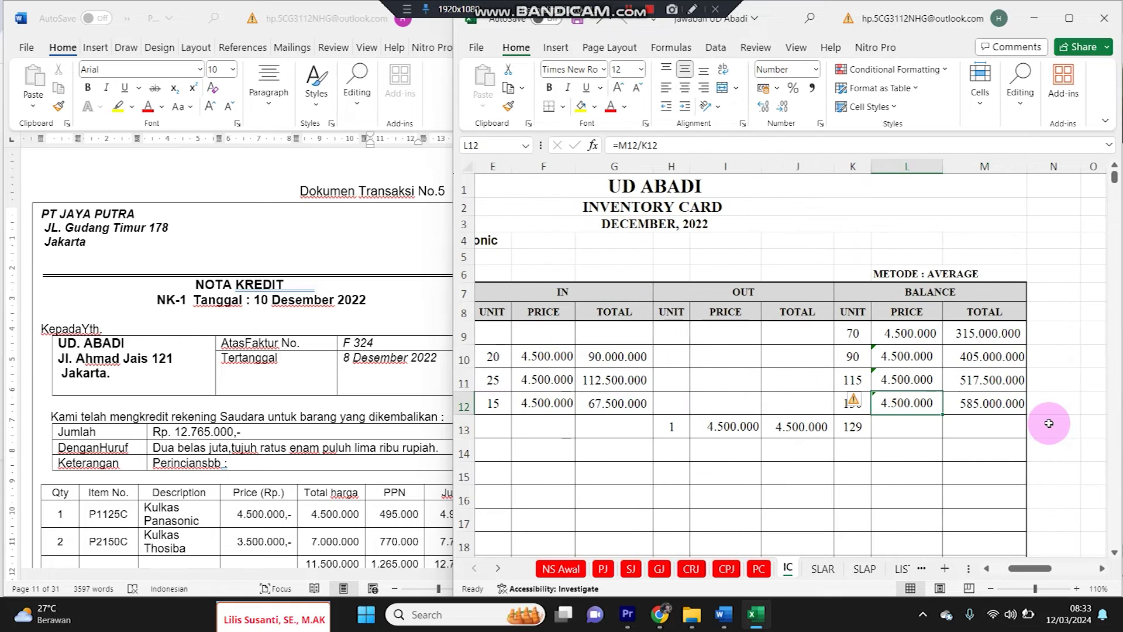
key(shift+Right)
key(ctrl+c)
key(Down)
key(Return)
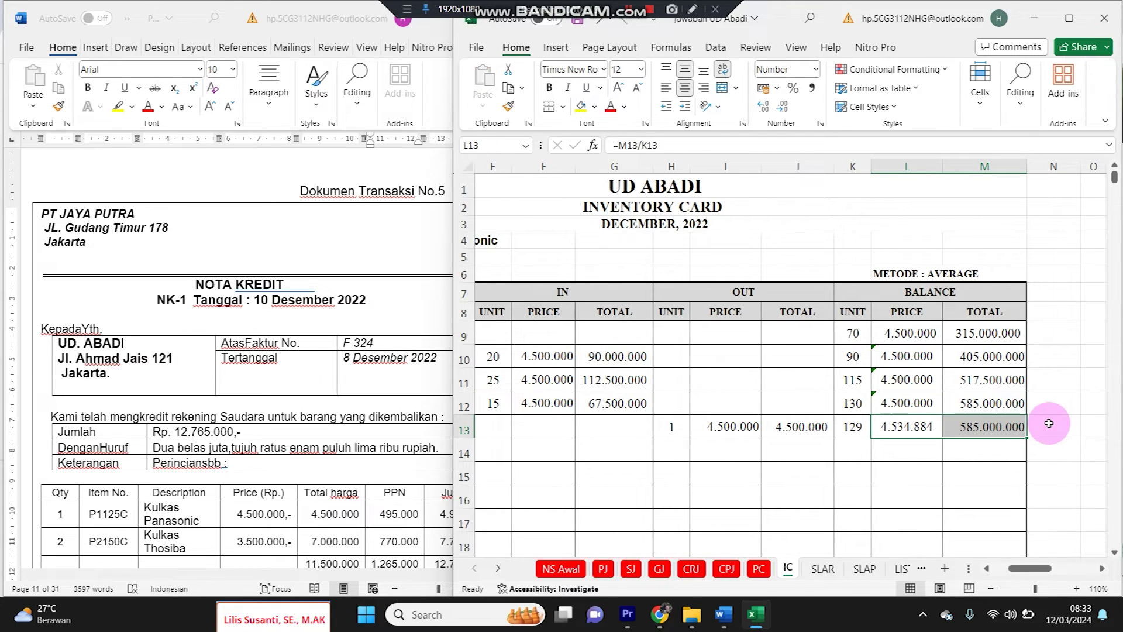
Extend the balance total formula in M13 to =M12+G13-J13 so it subtracts the returned goods
double_click(1004, 429)
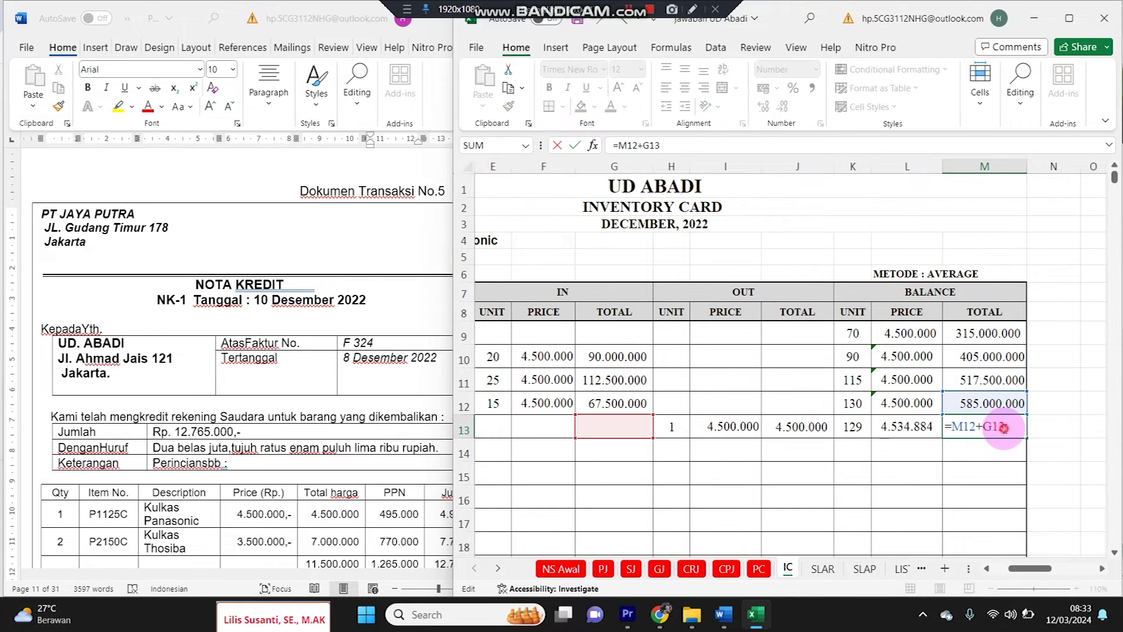
click(788, 426)
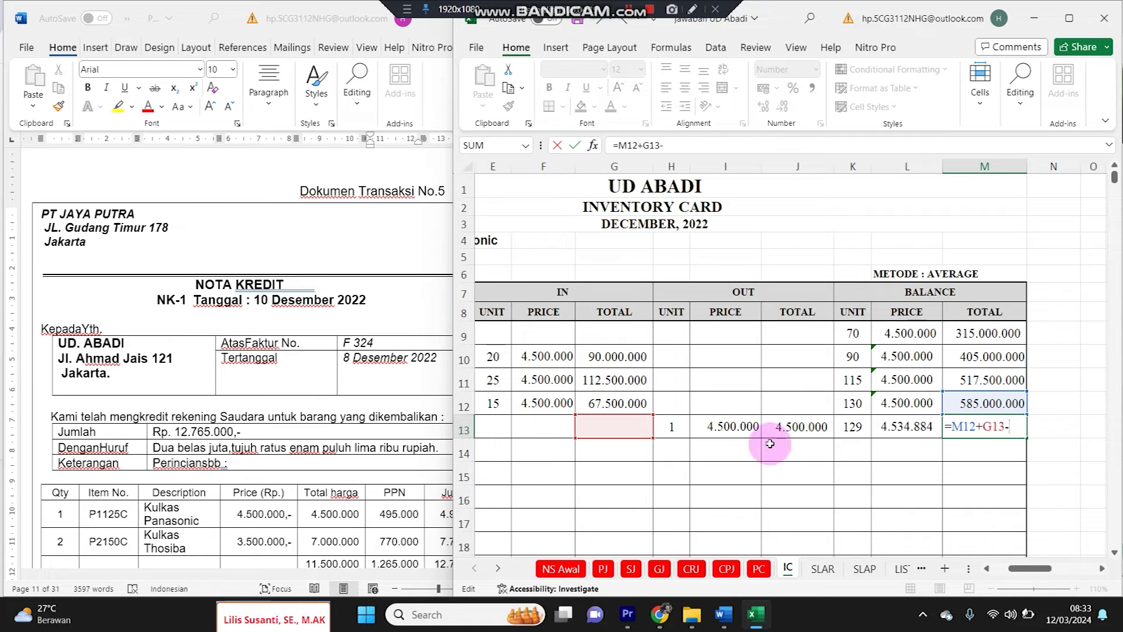
key(Return)
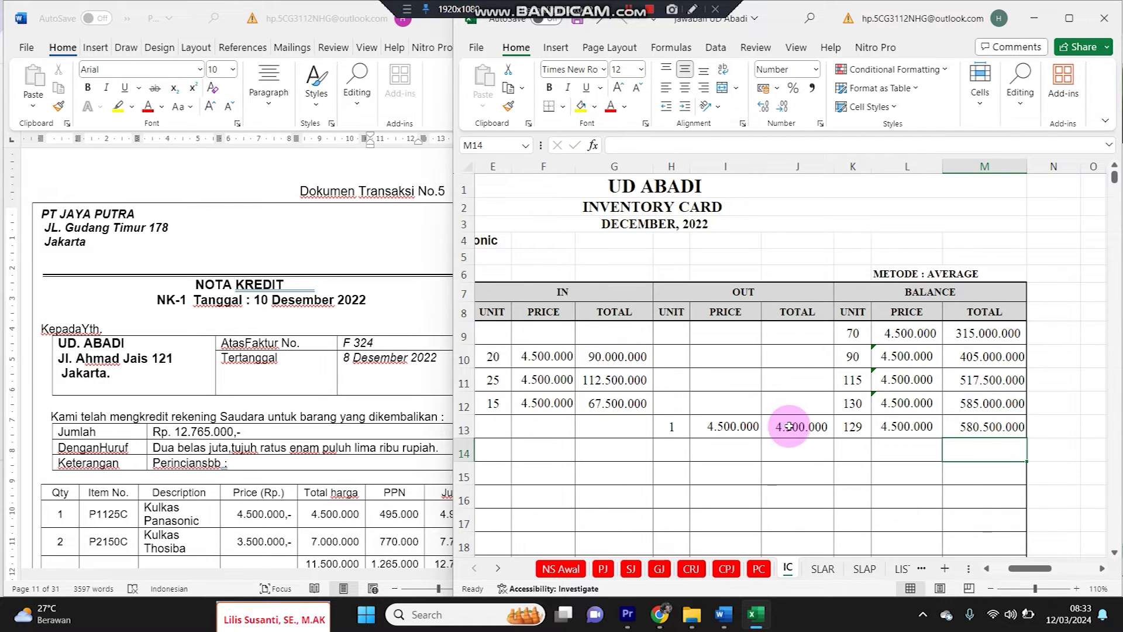
Replace the balance total in M13 with the formula =K13*L13, multiplying units by price
click(1003, 426)
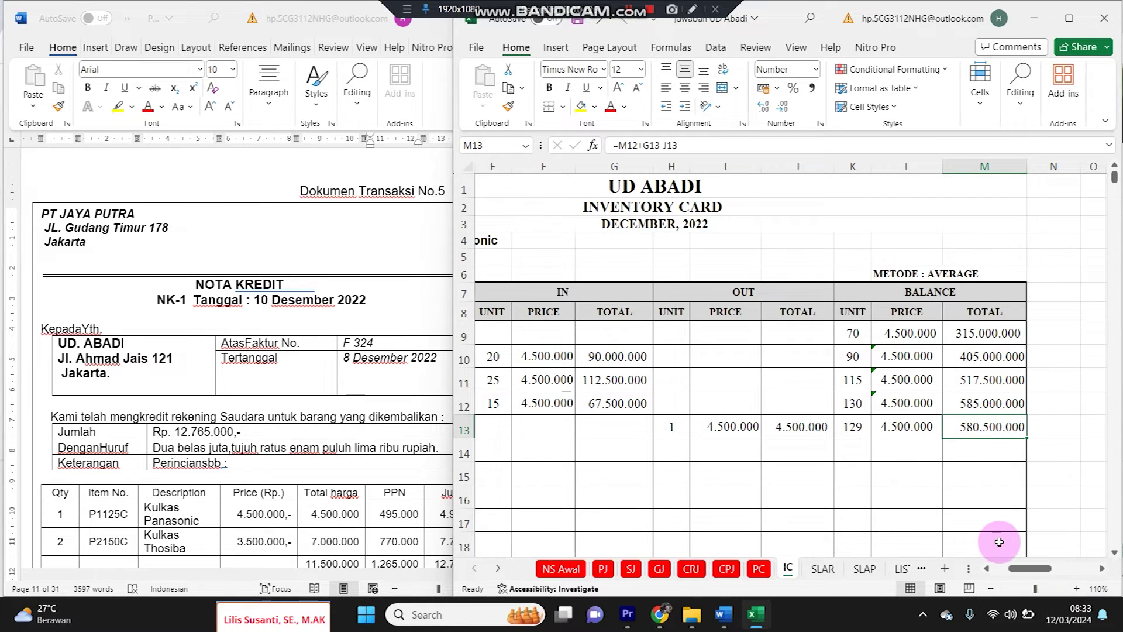
text(=)
key(Left)
key(Left)
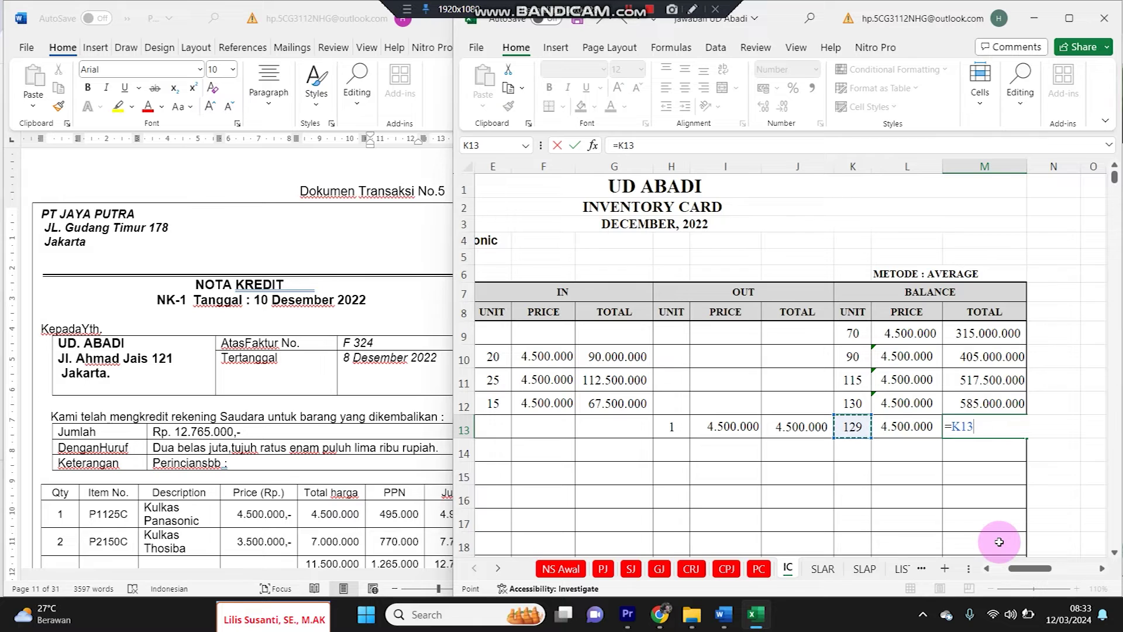
text(*)
key(Left)
key(Return)
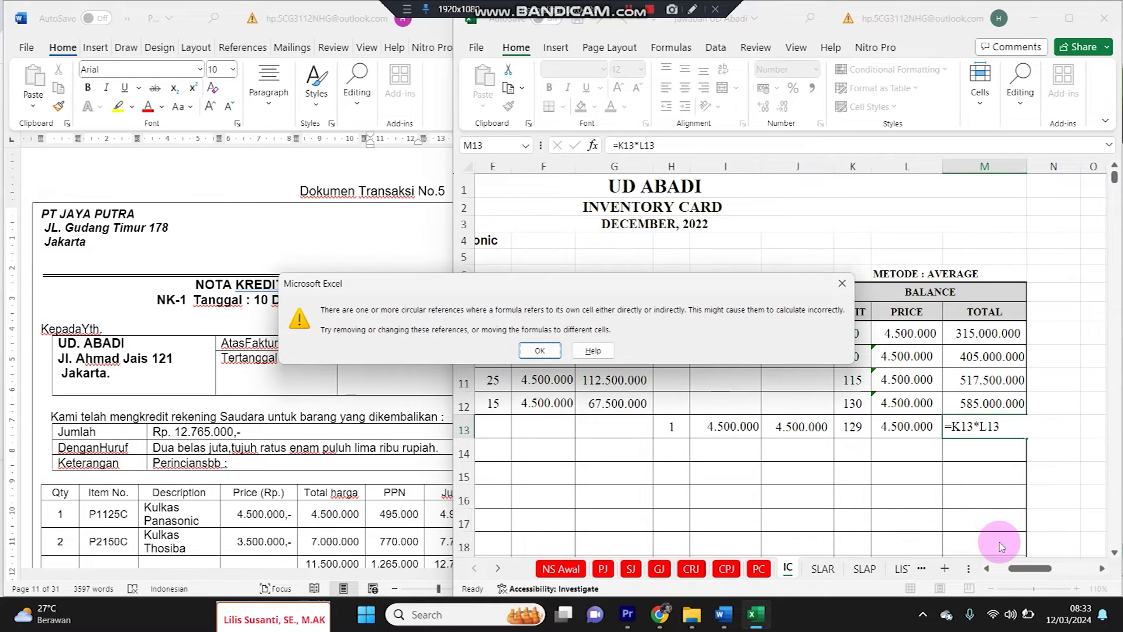
key(Return)
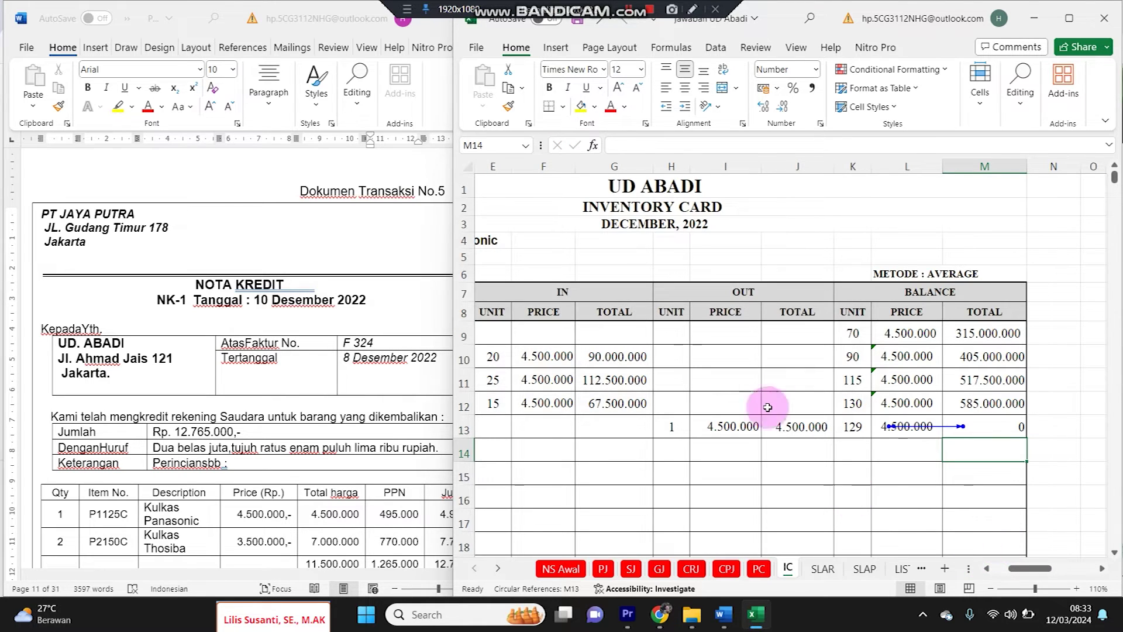
Replace the balance price formula in L13 with the fixed value 4500000 and check the total formula in M13
click(888, 430)
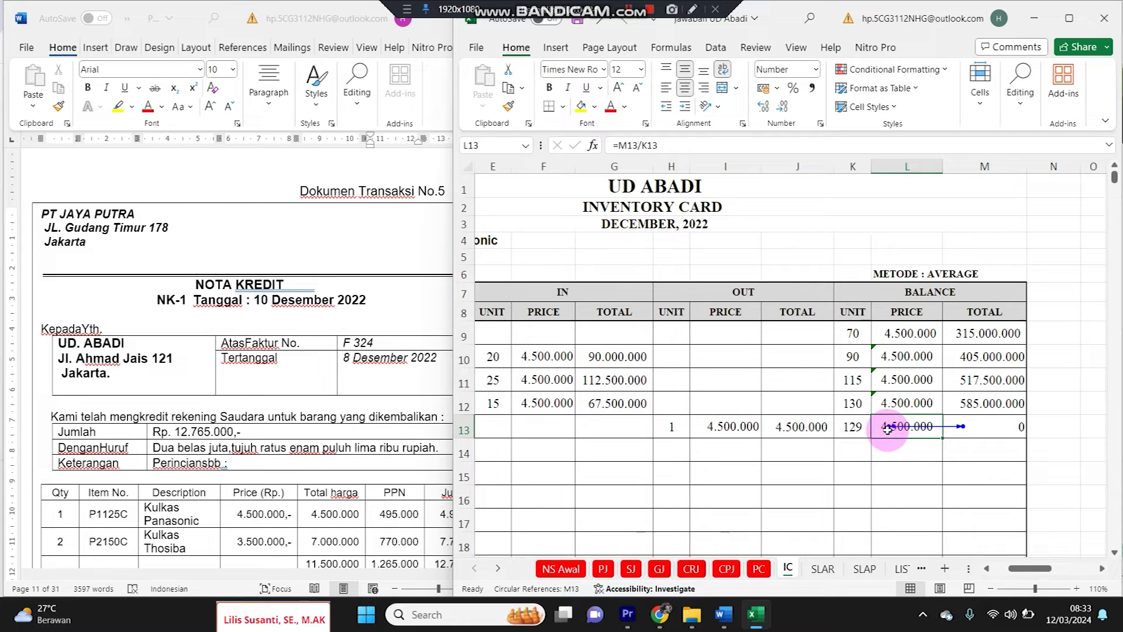
key(Delete)
click(904, 404)
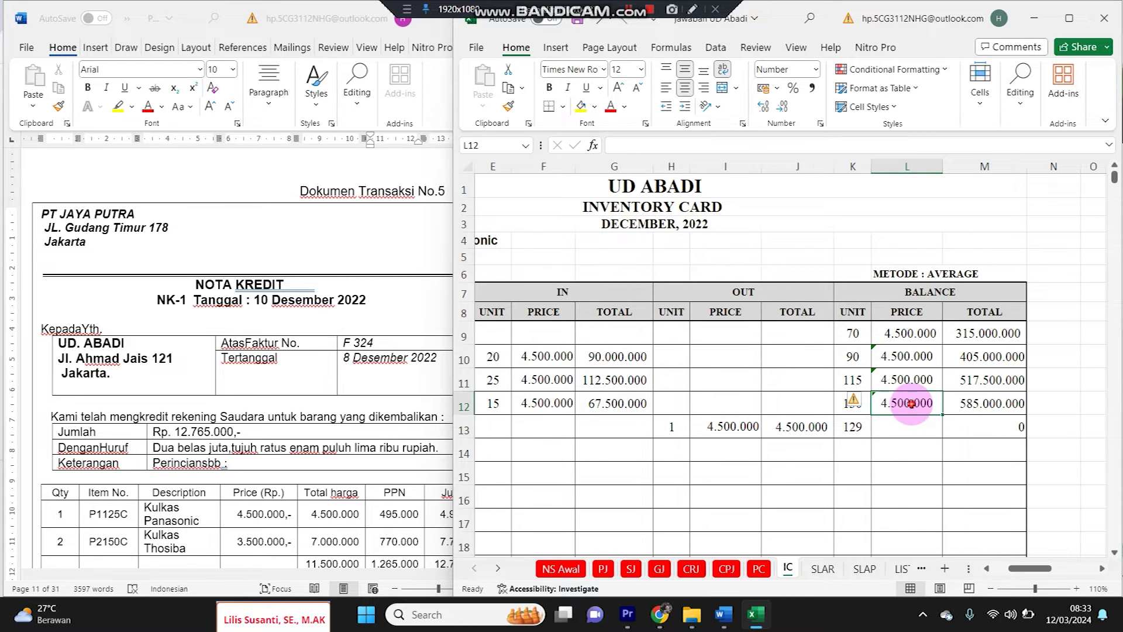
click(912, 427)
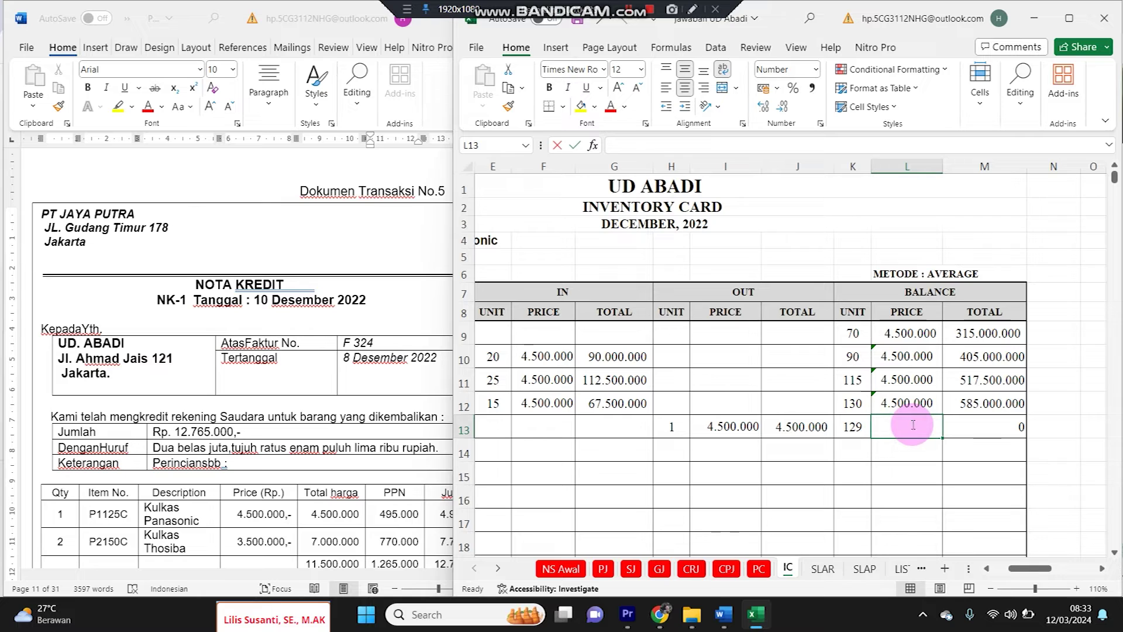
text(4500000)
key(Return)
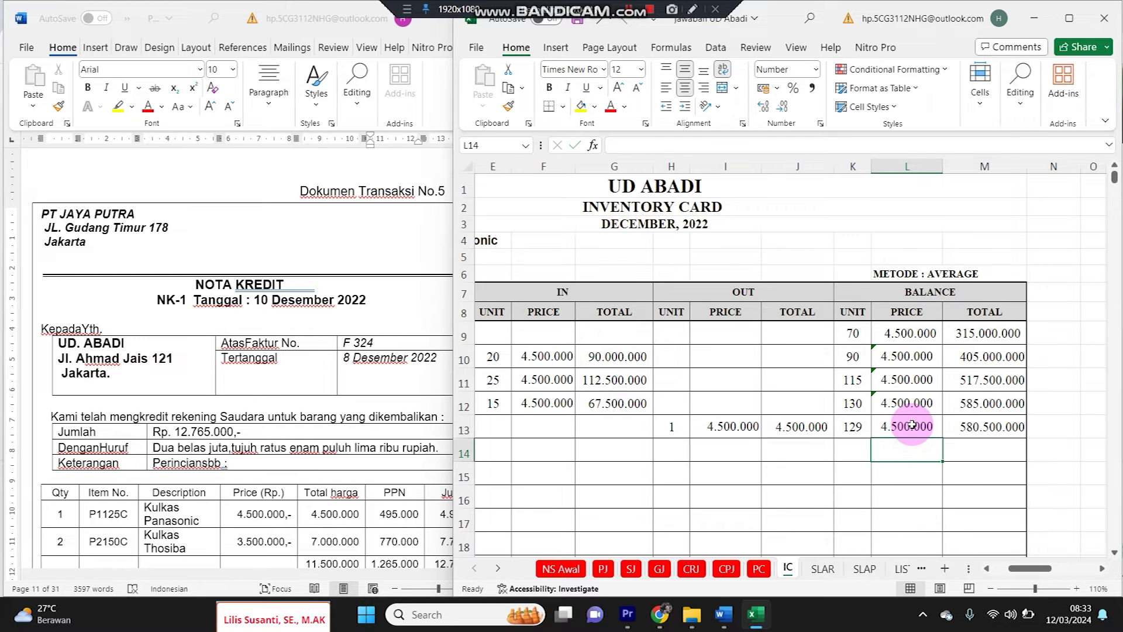
click(979, 426)
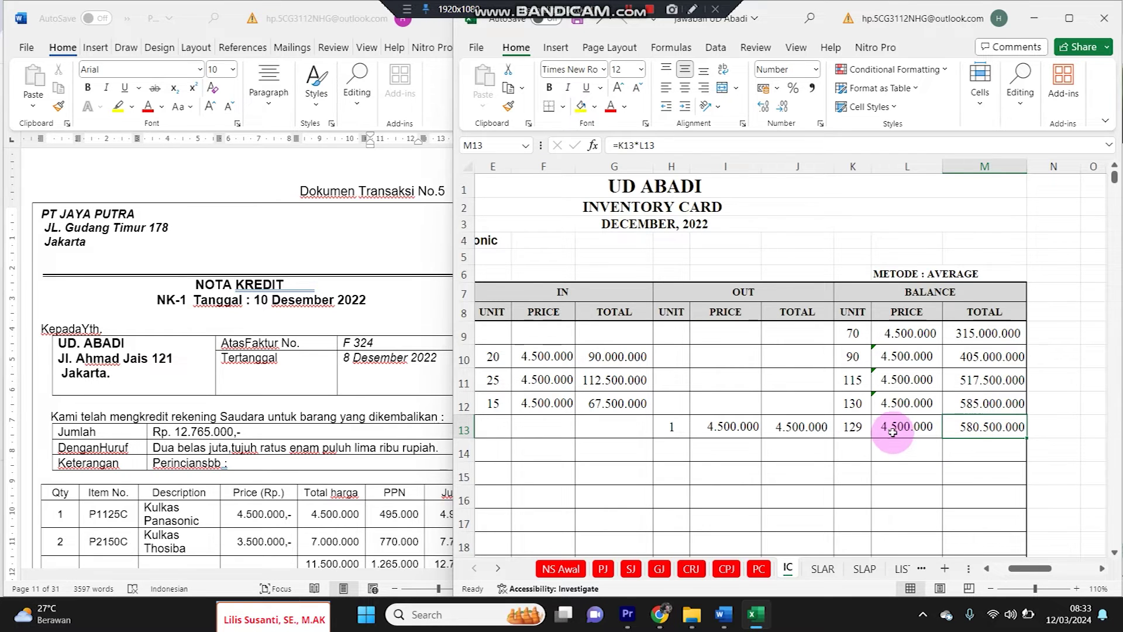
Copy the return's date, evidence number and description from B13:D13 into row 45 of the Kulkas Toshiba card
drag(732, 453, 415, 436)
drag(519, 427, 617, 425)
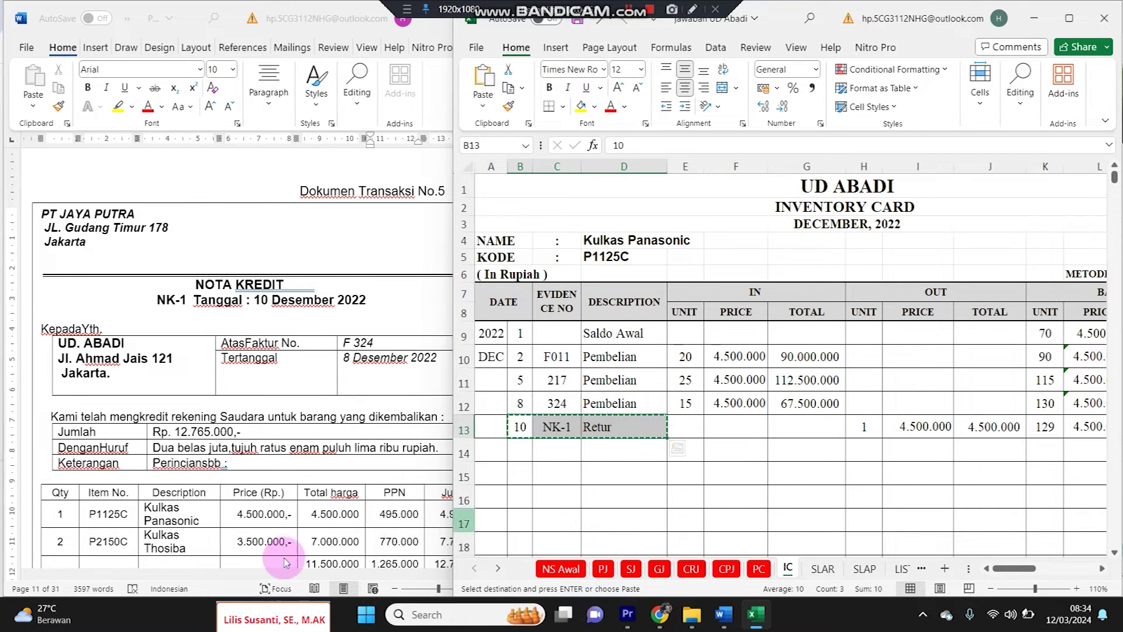
scroll(636, 469, down, 9)
click(523, 495)
key(ctrl+v)
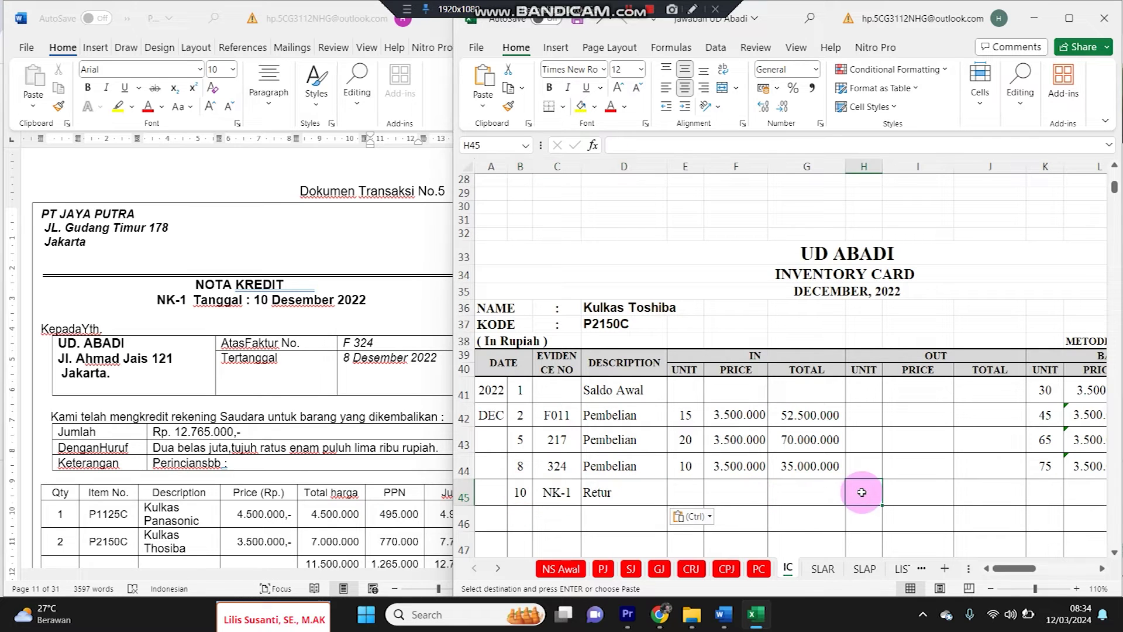
Enter 2 OUT units for the Toshiba return and copy the IN price and total from F44:G44 into I45:J45
double_click(864, 492)
drag(717, 467, 784, 466)
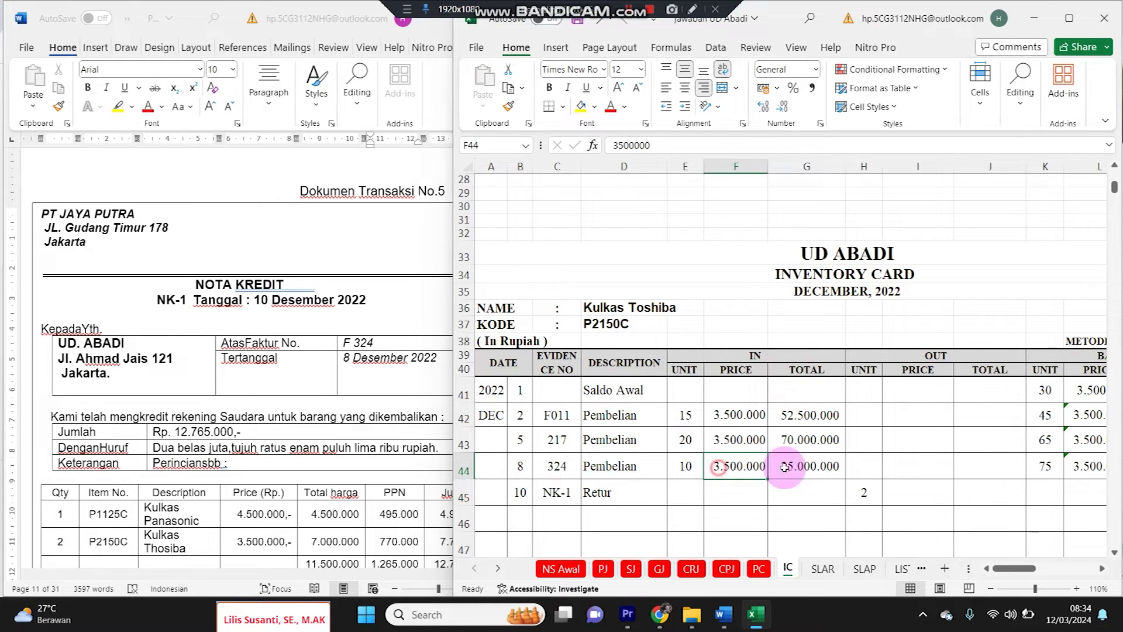
key(ctrl+c)
click(921, 494)
key(ctrl+v)
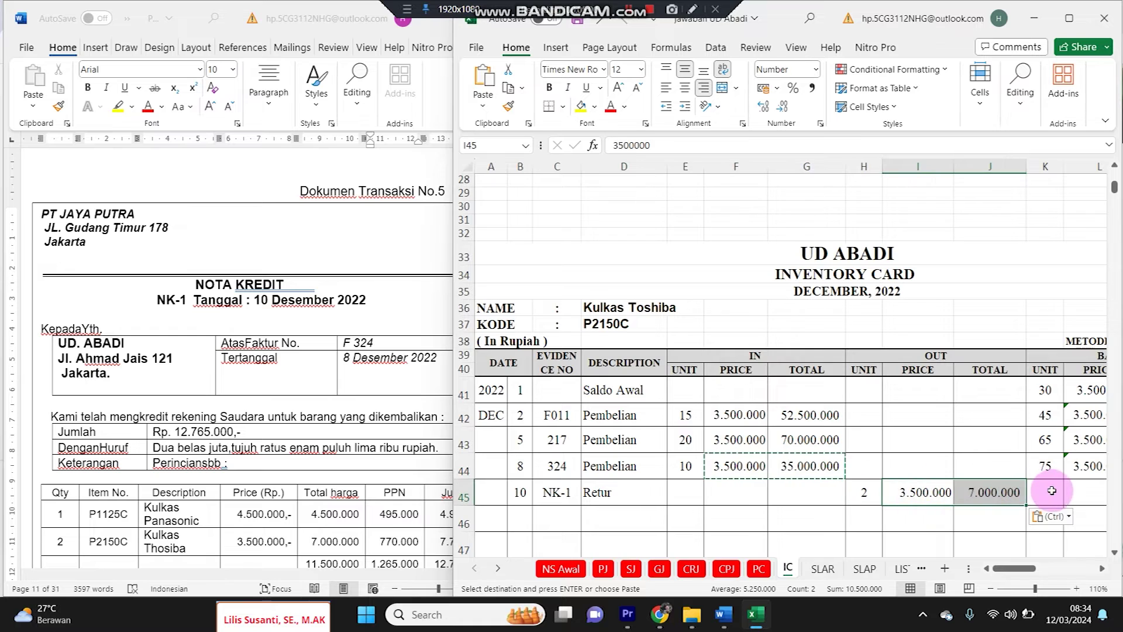
Calculate the Toshiba balance units in K45 by subtracting the returned units in H45 from the previous balance K44
click(1041, 496)
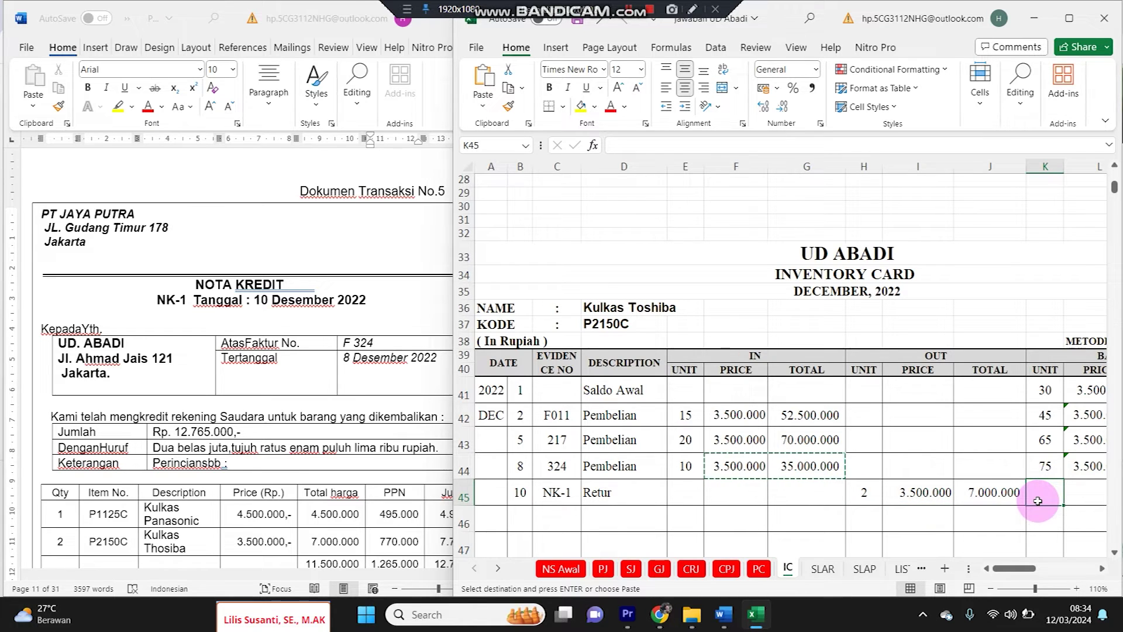
text(=)
key(Left)
key(Left)
key(Left)
key(Tab)
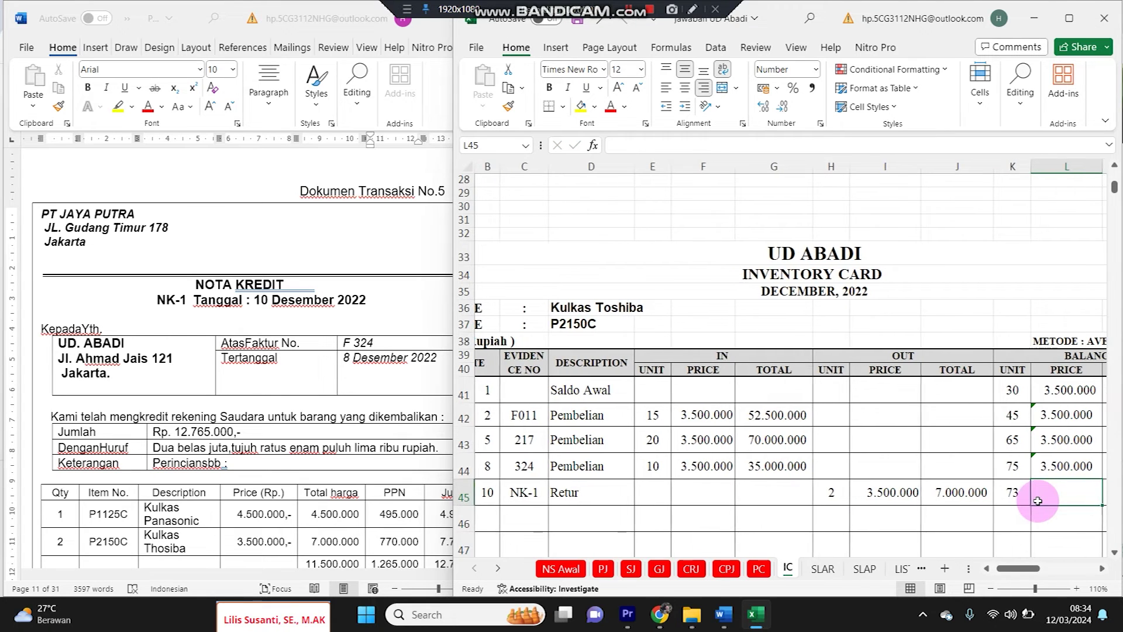
Copy the balance price and total formulas from L44:M44 into L45:M45 on the Kulkas Toshiba card
key(Up)
key(shift+Right)
key(ctrl+c)
key(Down)
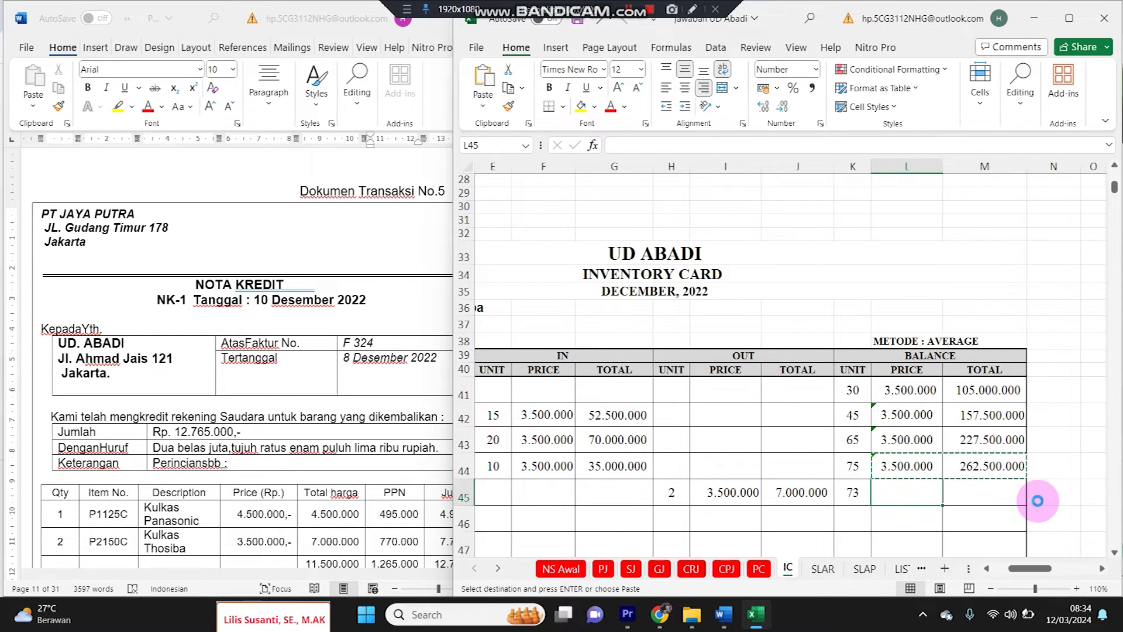
key(ctrl+v)
Change the balance total formula in M45 to subtract the OUT total in J45 from M44, and check the price formula in L45
double_click(1000, 491)
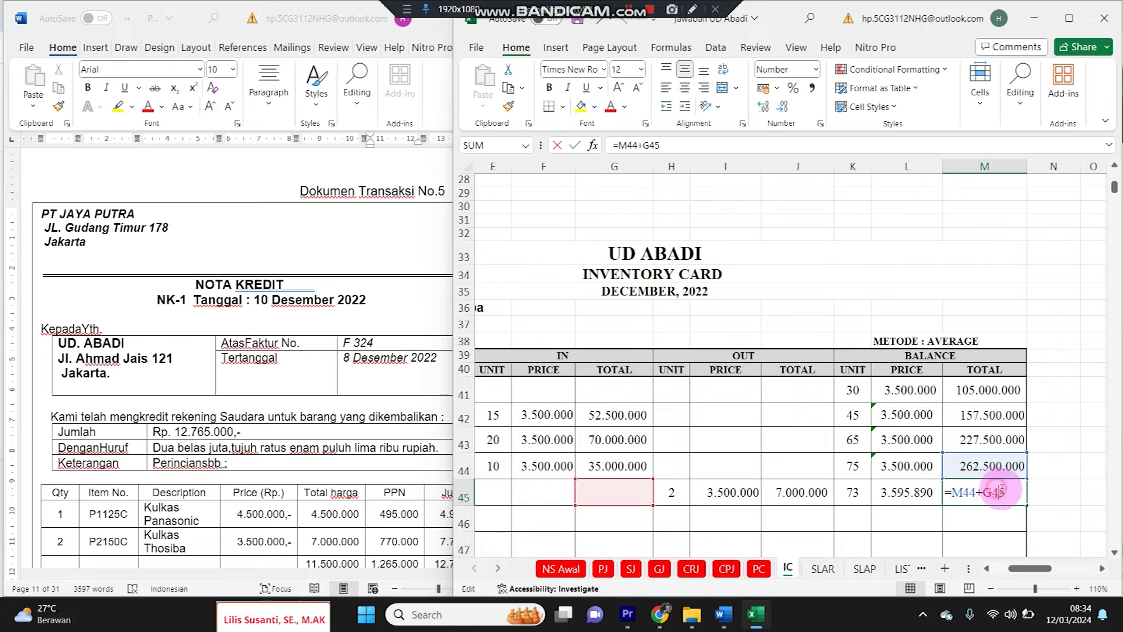
click(814, 492)
key(ctrl+Return)
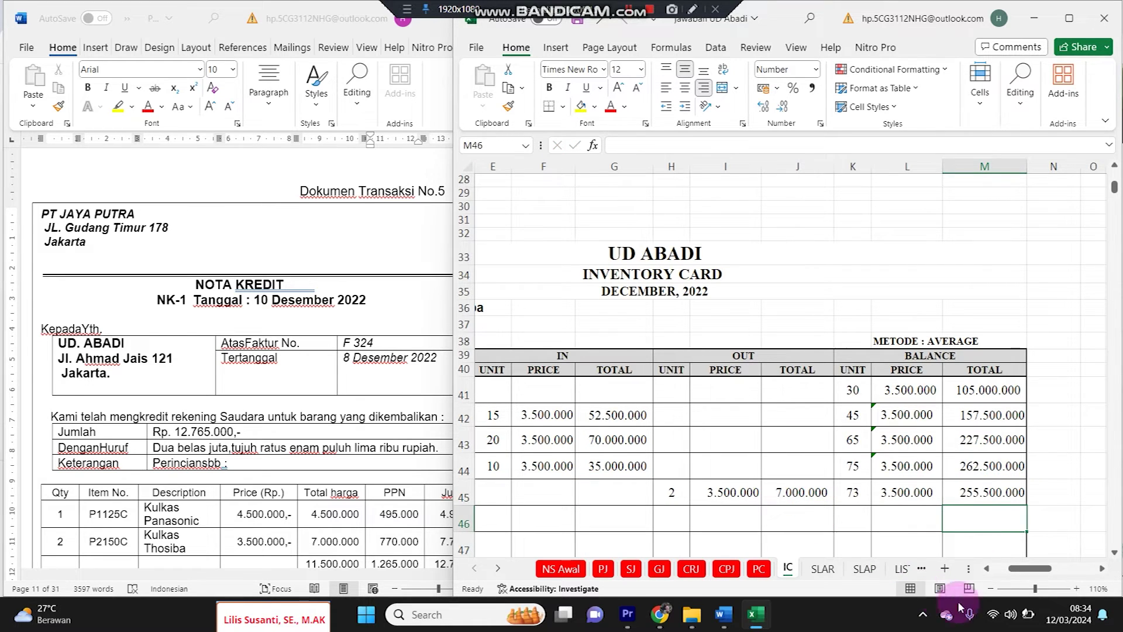
click(900, 505)
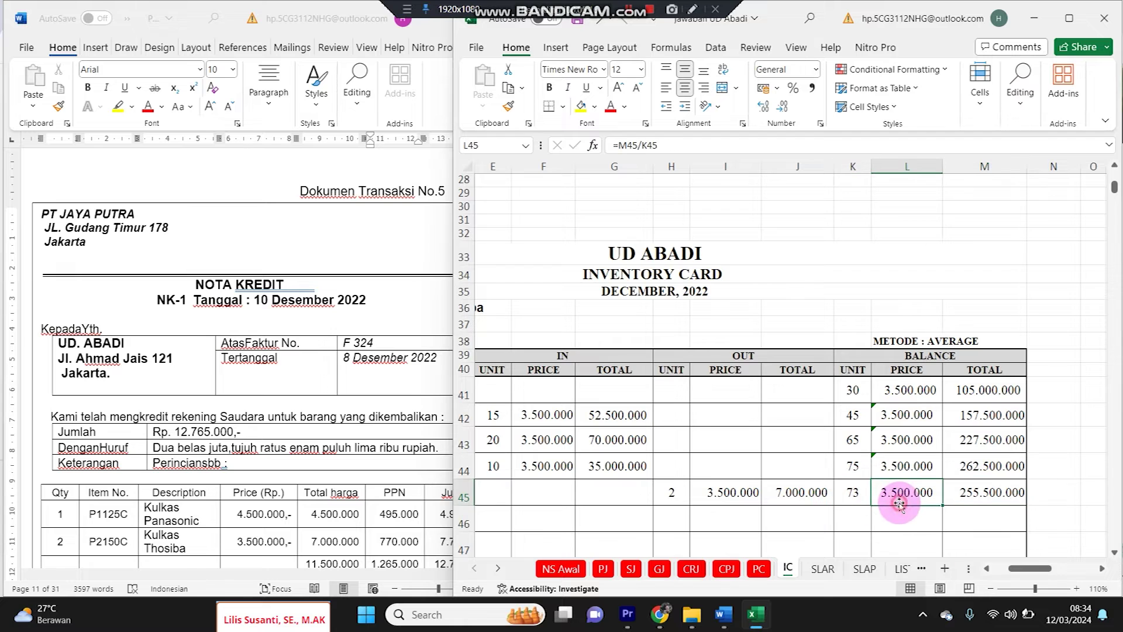
drag(893, 512, 480, 515)
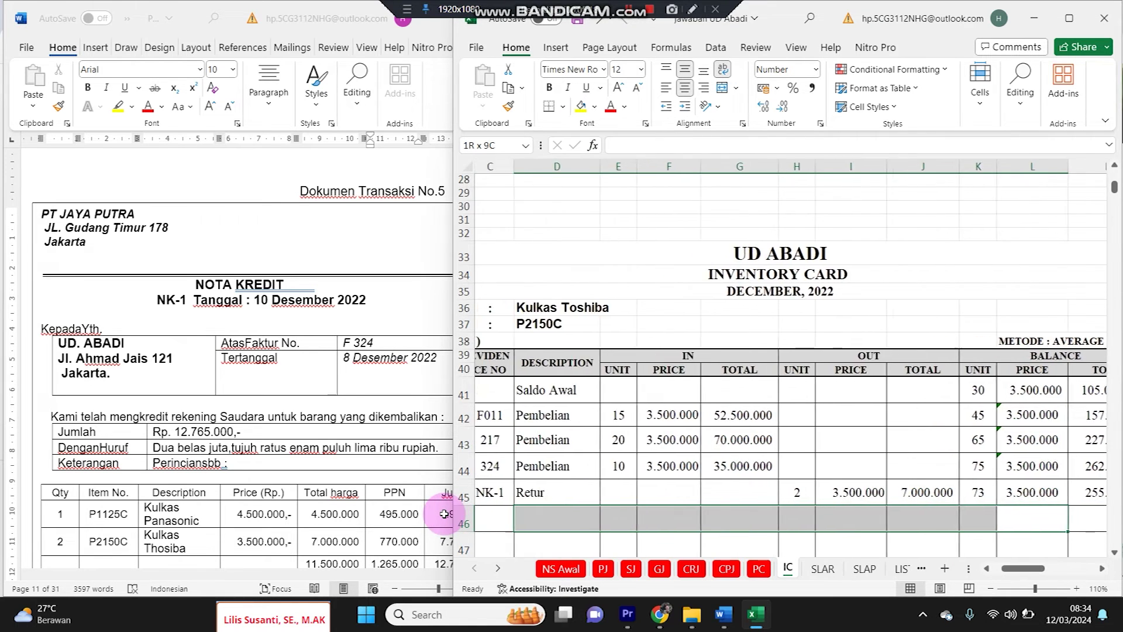
click(611, 441)
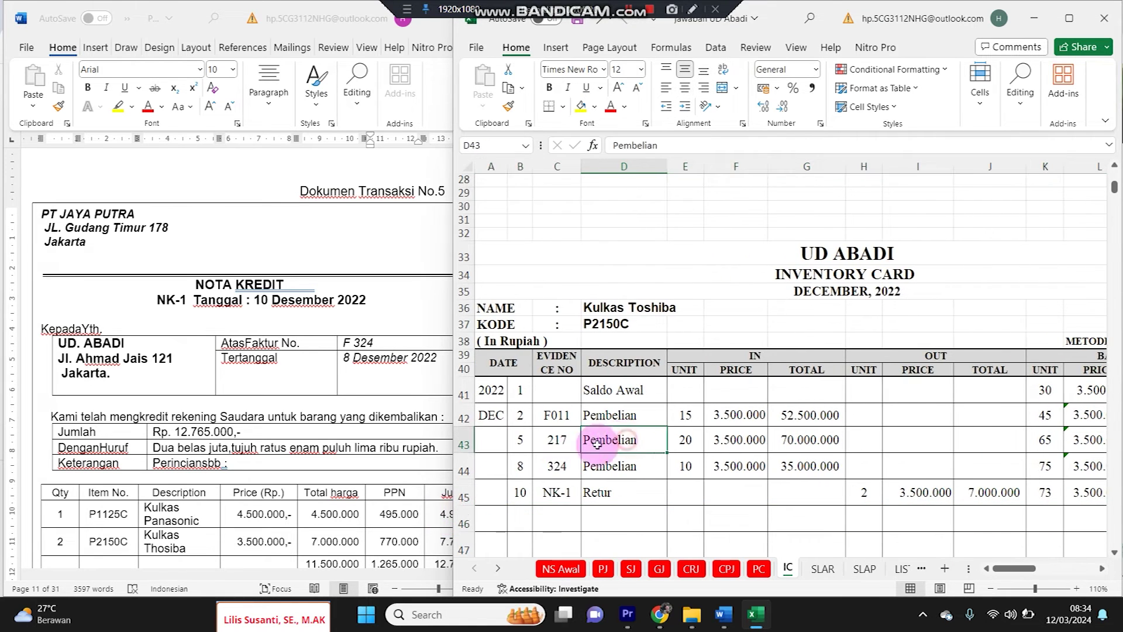
Highlight the Merchandise Inventory description and its reference 1-1500 in E8:G8 of the general journal in yellow
click(660, 569)
drag(673, 295, 850, 298)
click(581, 106)
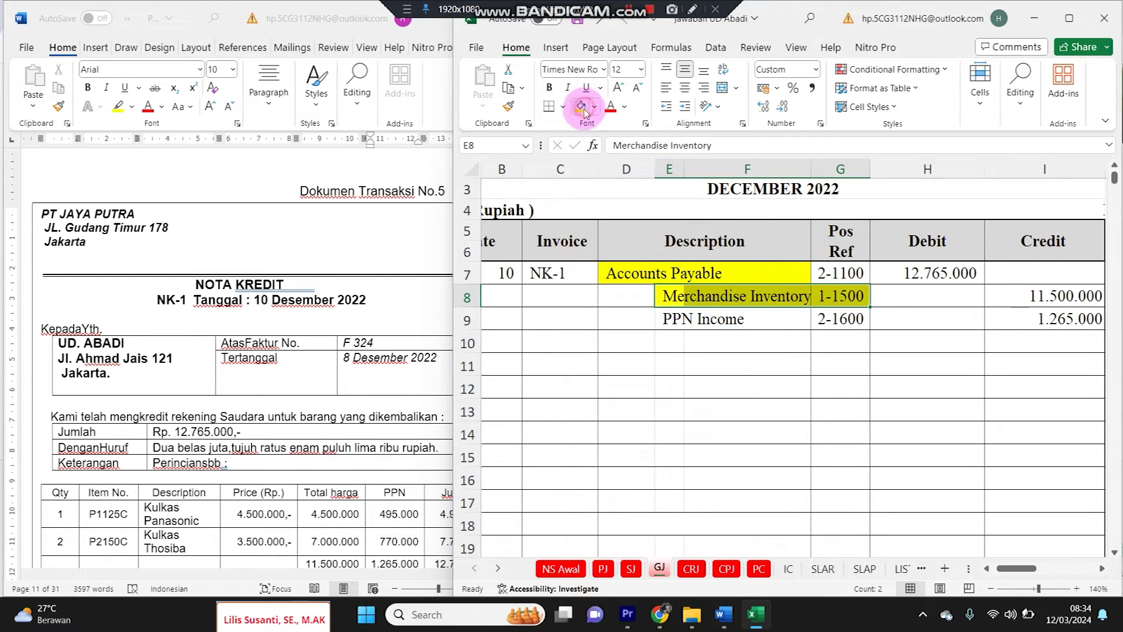
scroll(674, 366, up, 2)
click(322, 379)
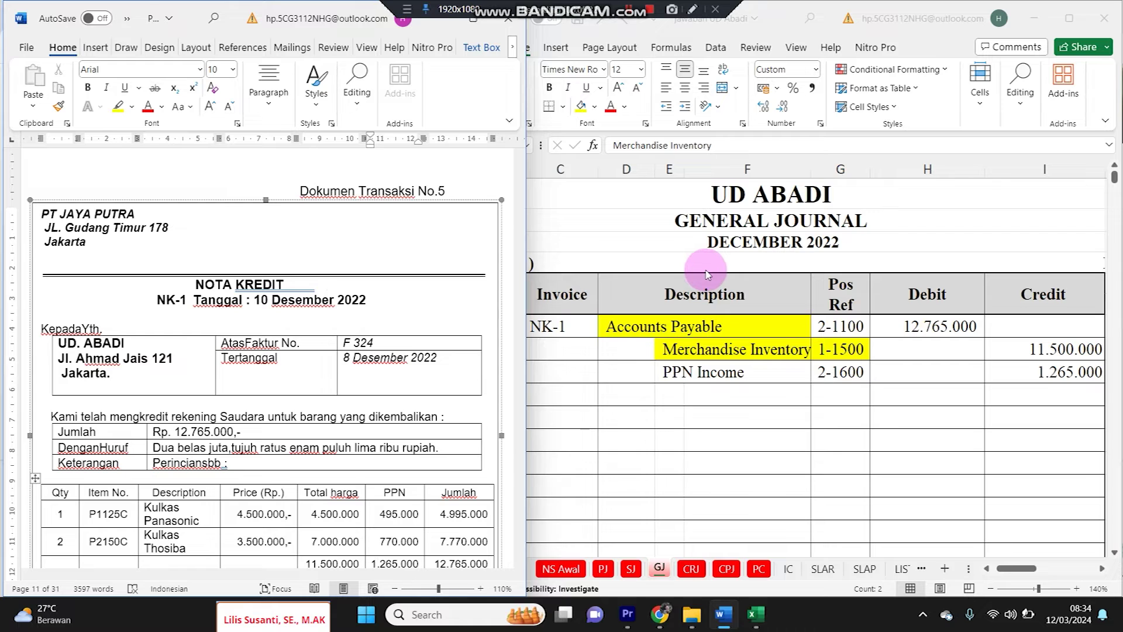
Widen the workbook window and compare the purchase journal's Merchandise Inventory, PPN Income and Account Payable columns with the general journal's return entry
click(590, 569)
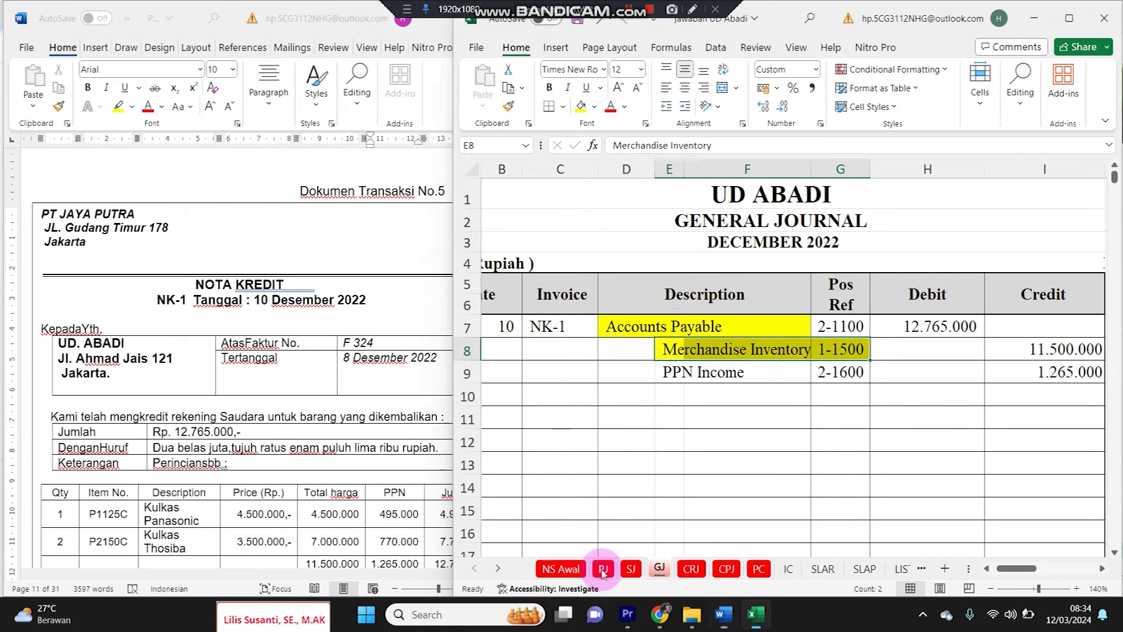
click(603, 569)
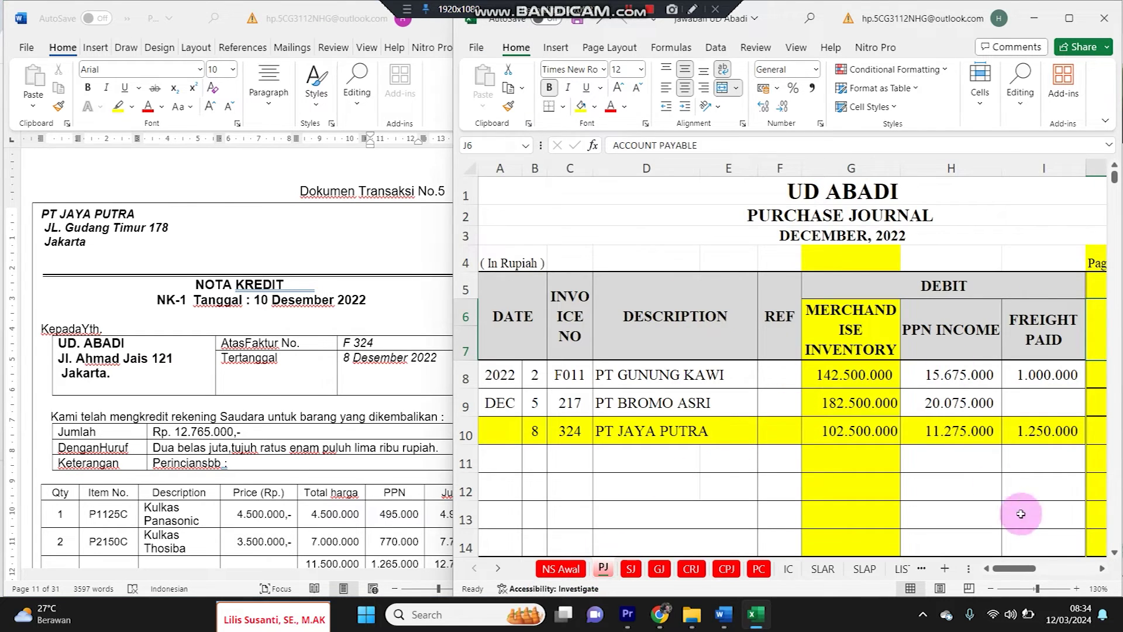
drag(452, 372, 265, 370)
click(633, 318)
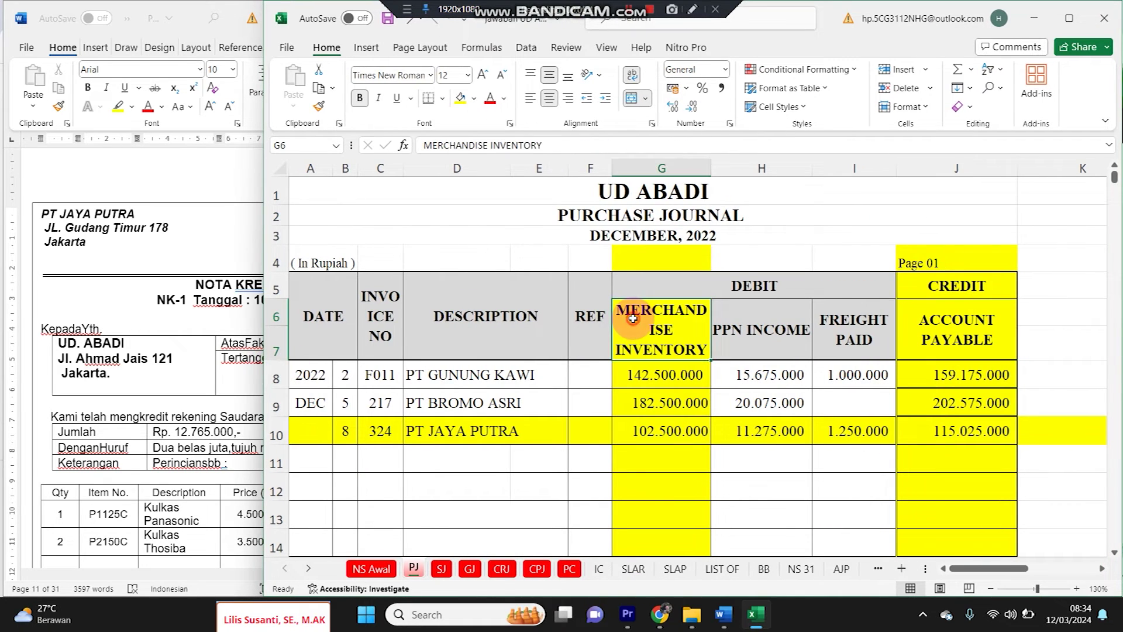
click(1062, 319)
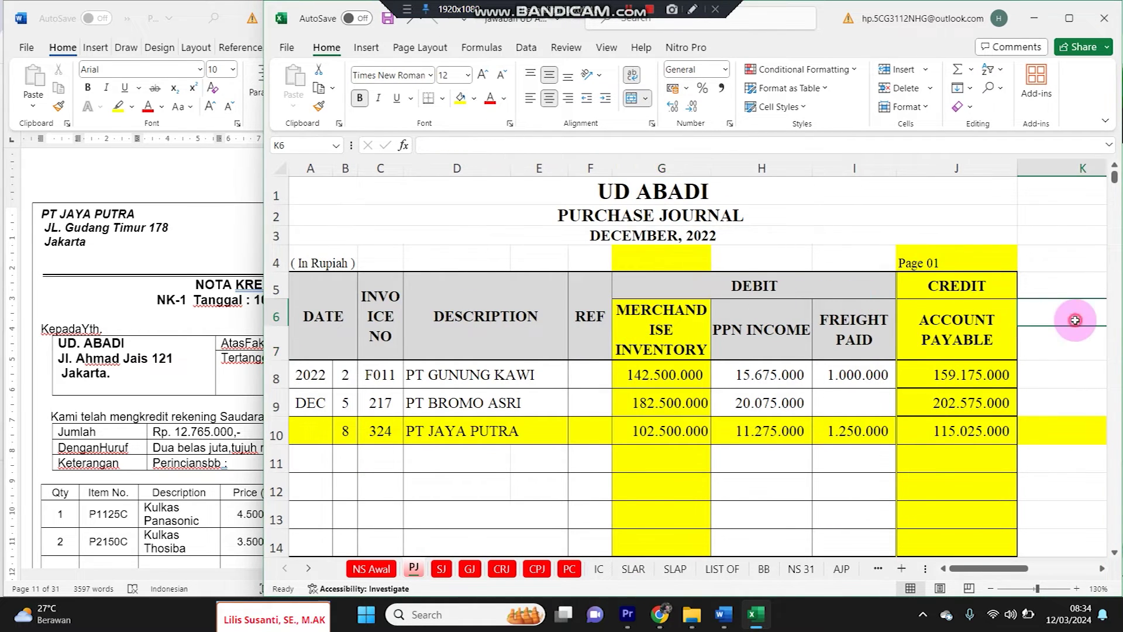
click(994, 329)
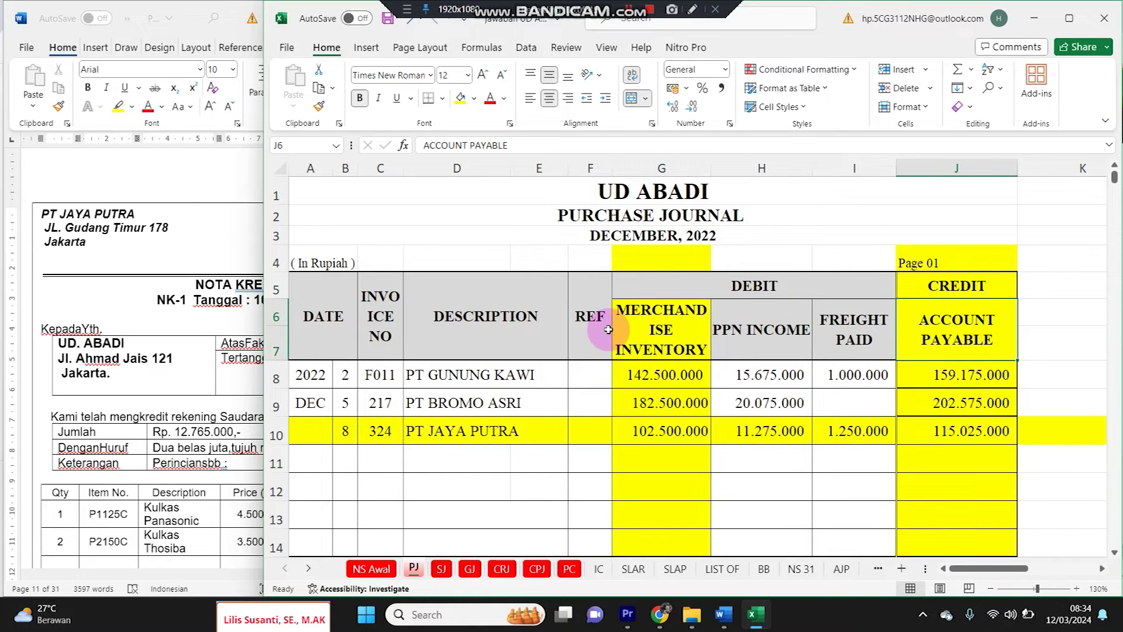
click(638, 327)
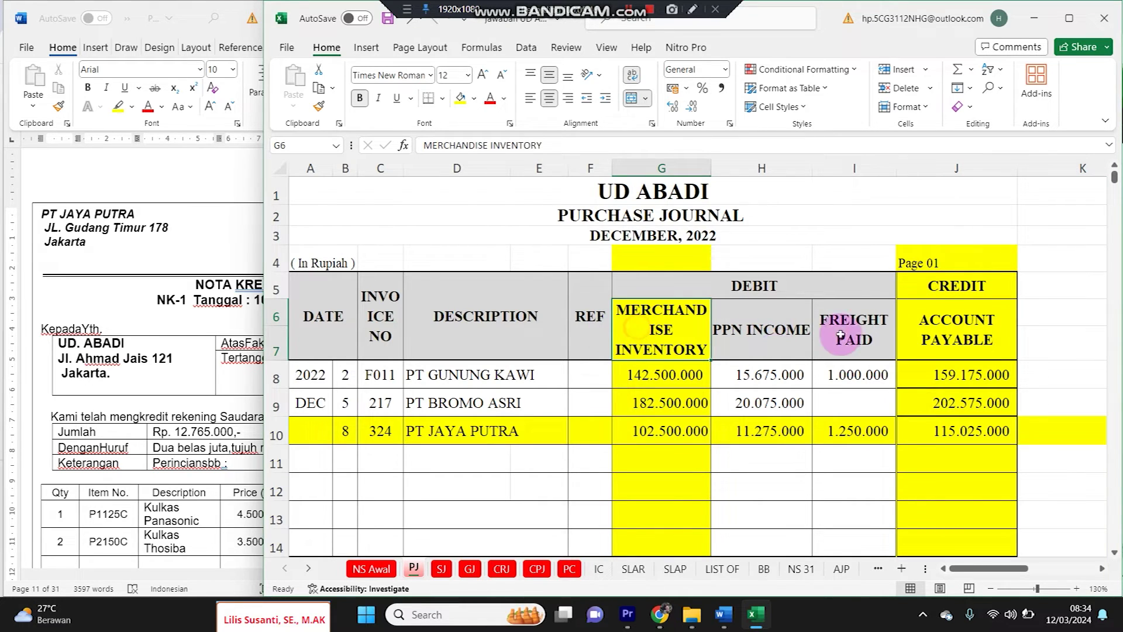
click(771, 338)
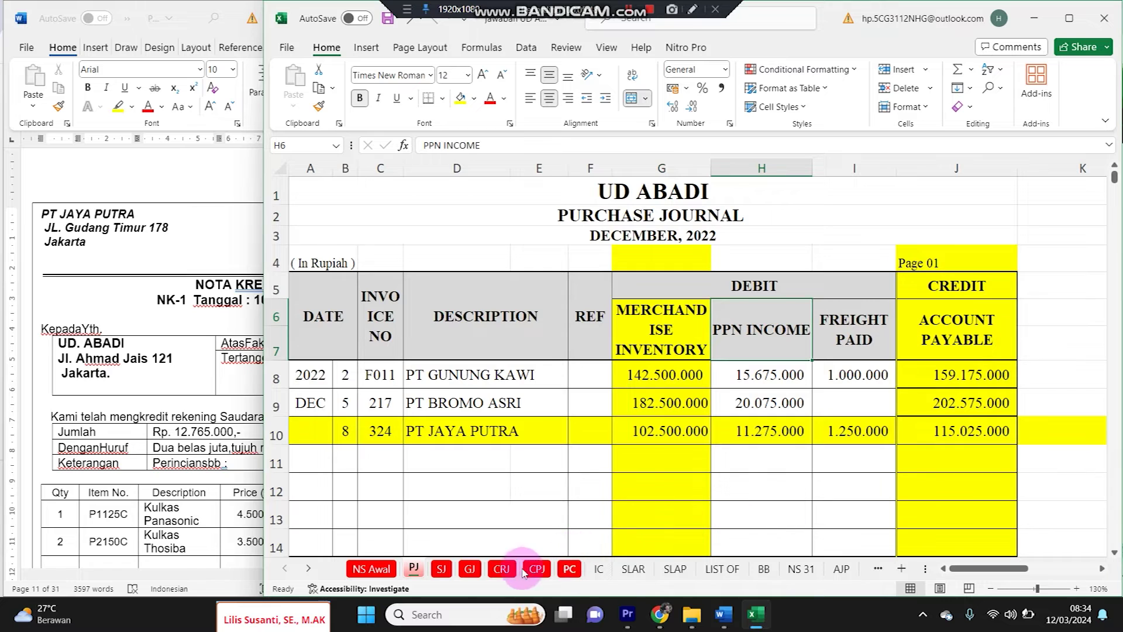
click(470, 568)
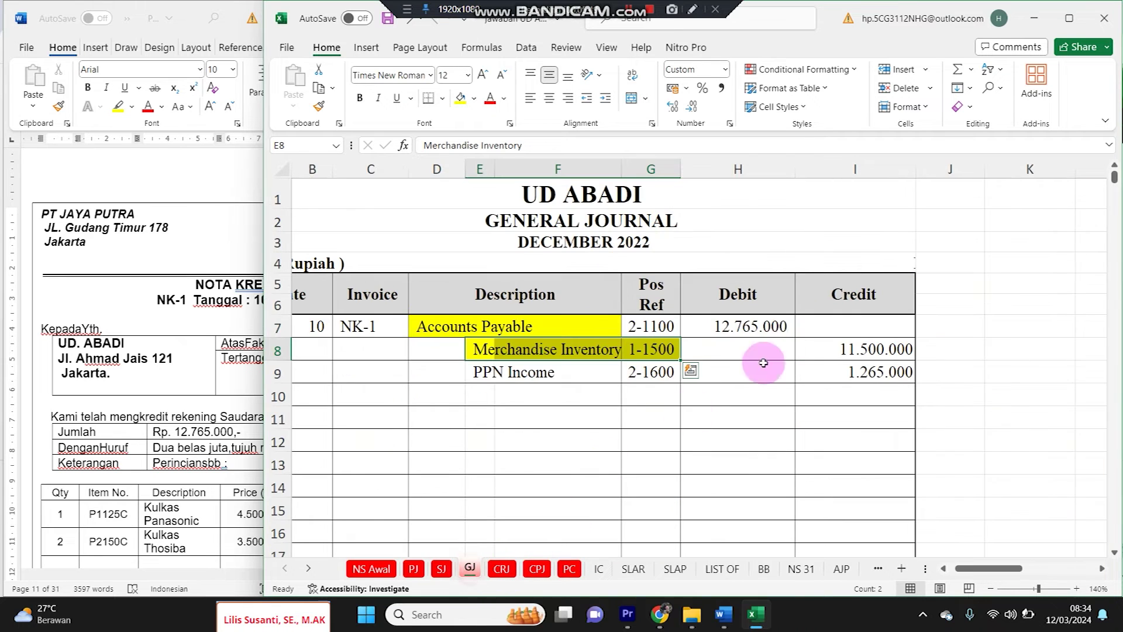
click(480, 392)
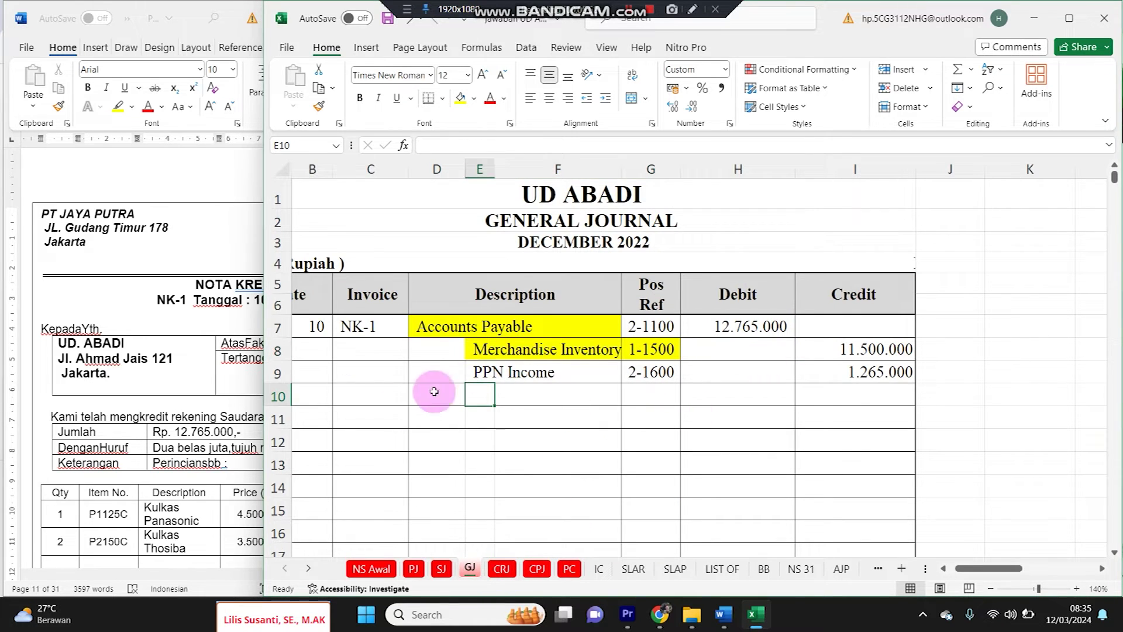
Go to Dokumen Transaksi No.6 in the Word document and examine the invoice's seller, customer, payment term and amounts
click(202, 449)
scroll(202, 448, down, 10)
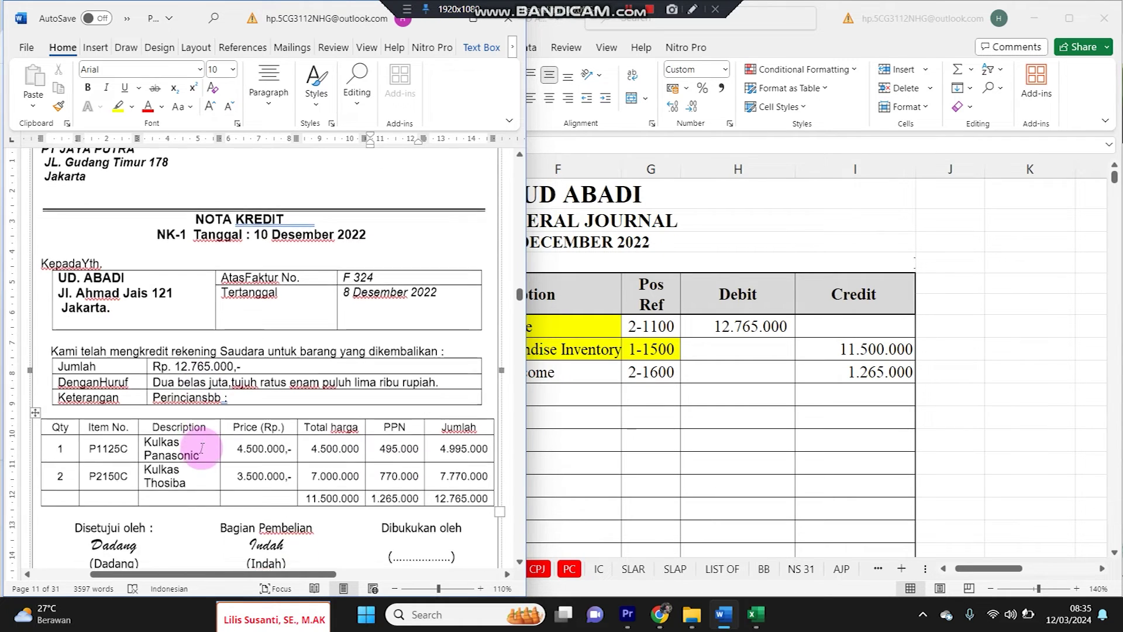
scroll(203, 448, down, 5)
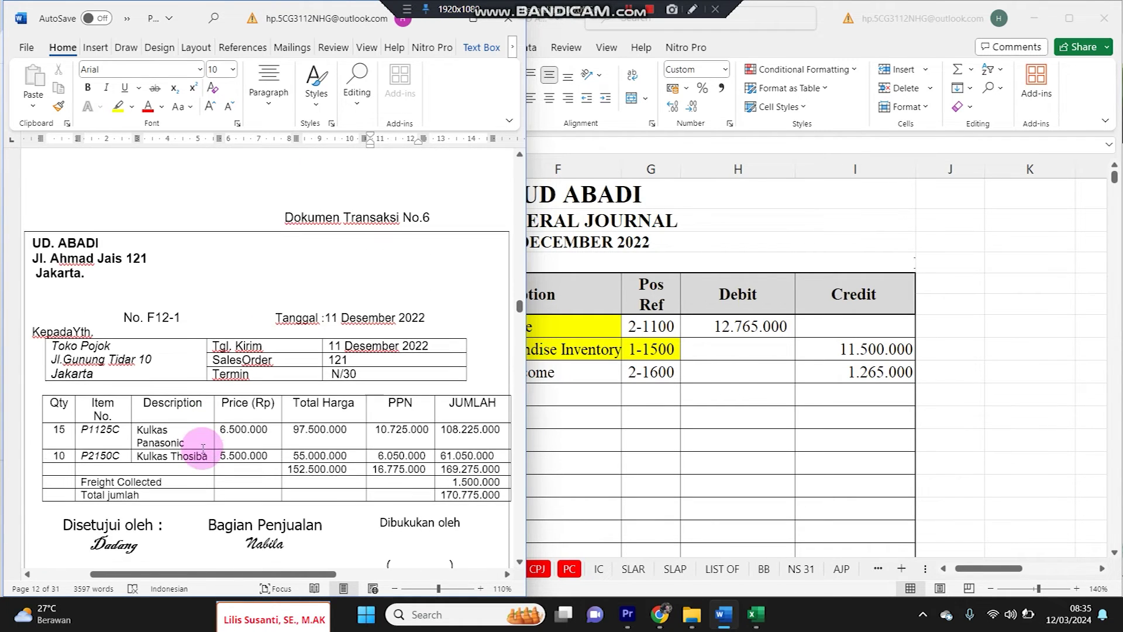
scroll(202, 459, down, 3)
scroll(202, 458, up, 3)
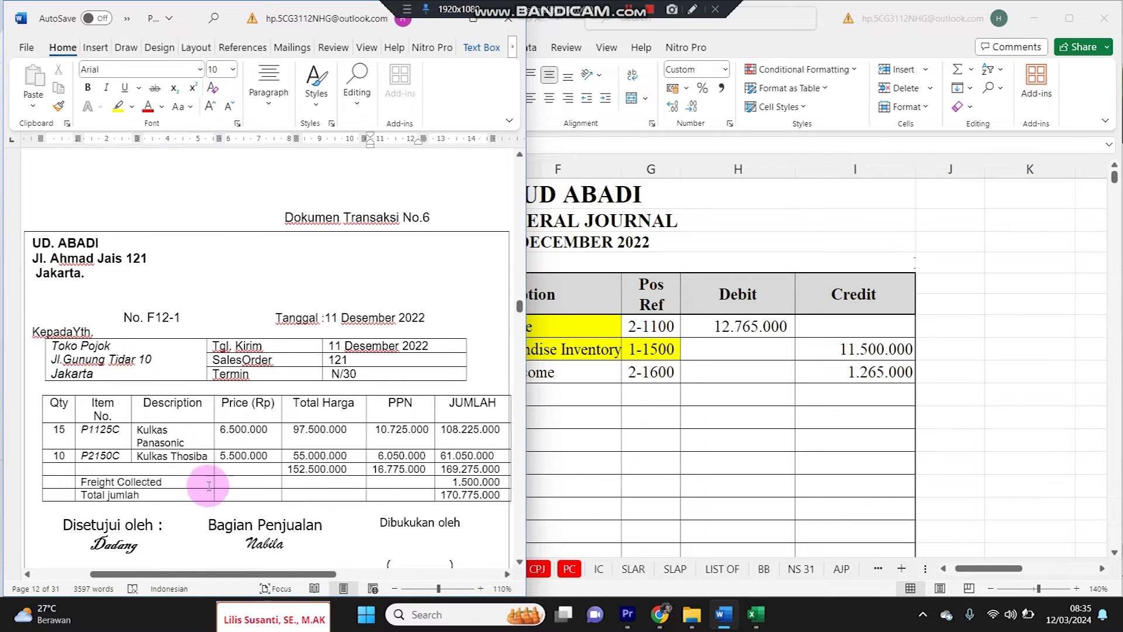
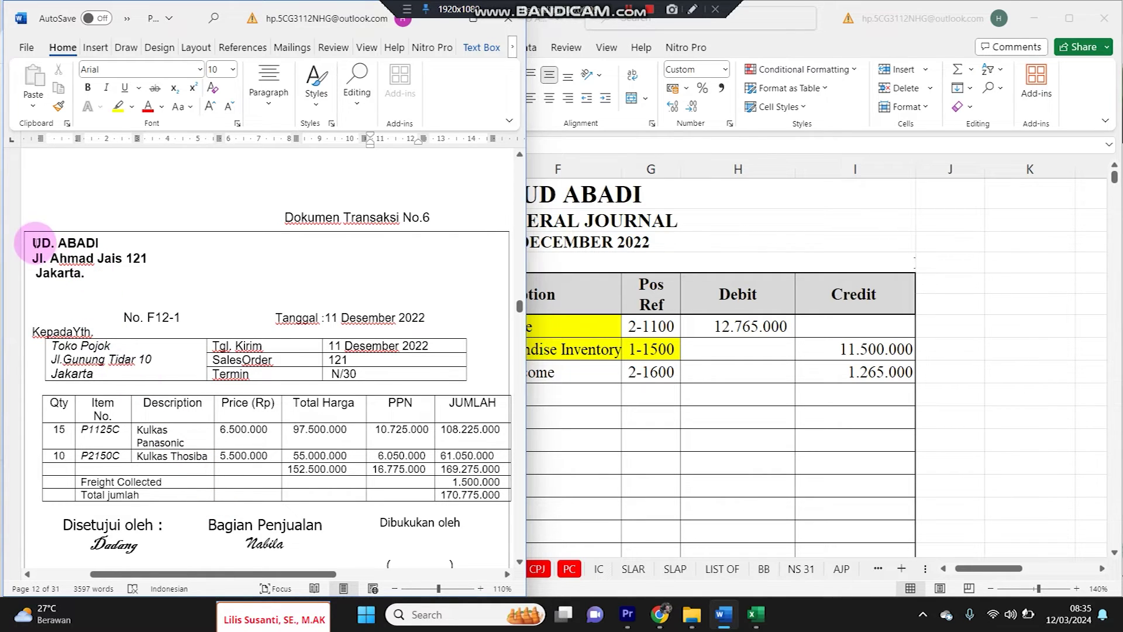
drag(41, 241, 103, 243)
click(73, 339)
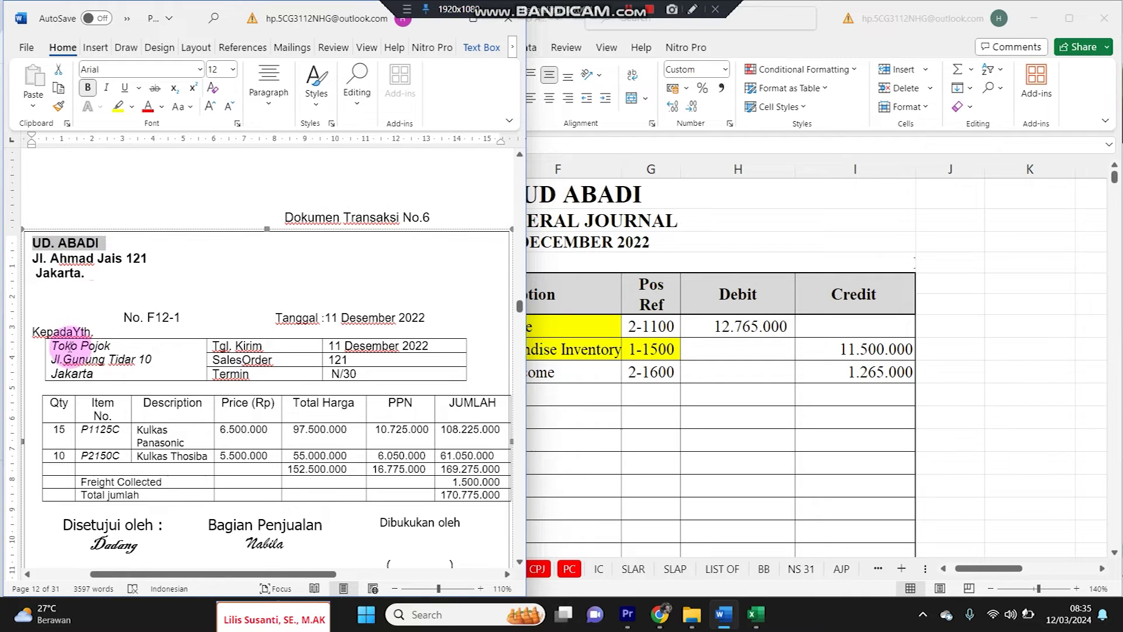
click(62, 349)
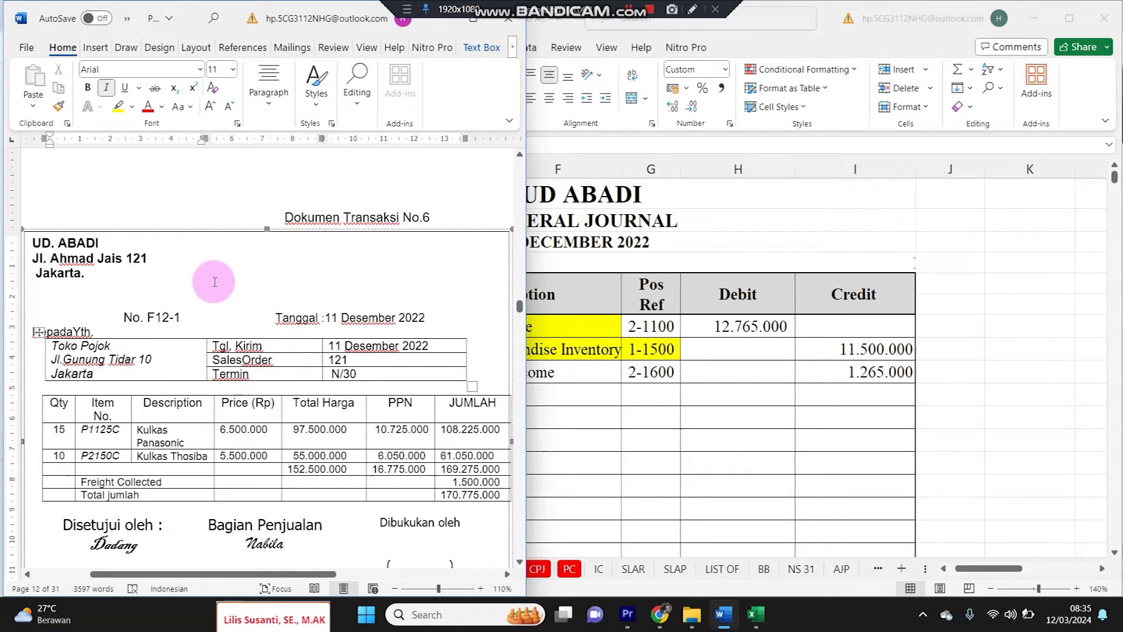
drag(375, 373, 325, 375)
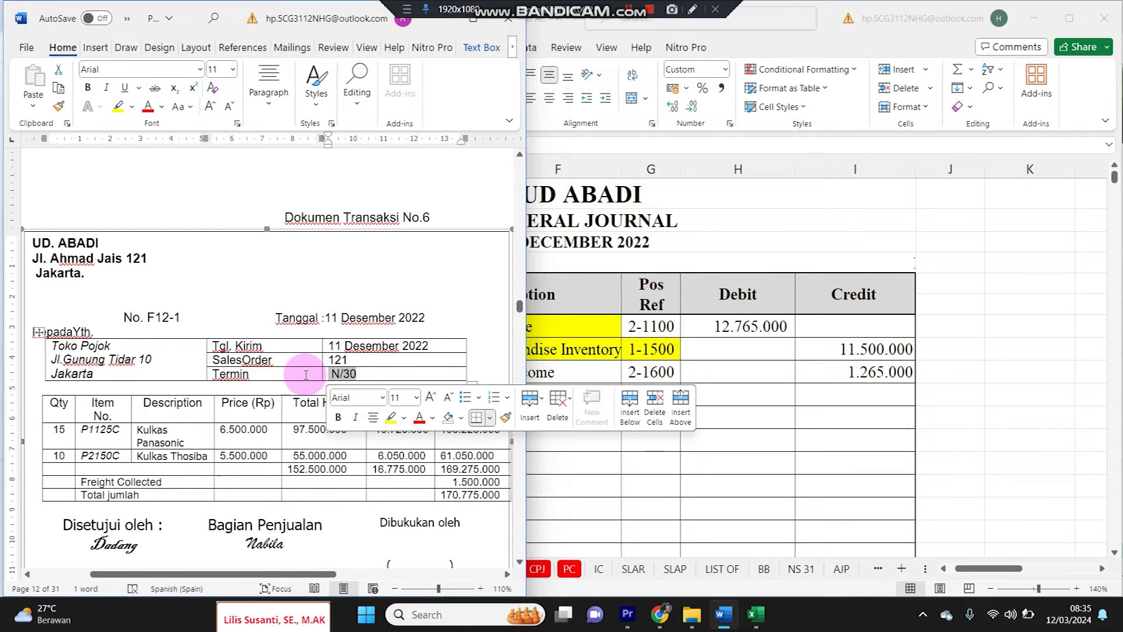
click(84, 273)
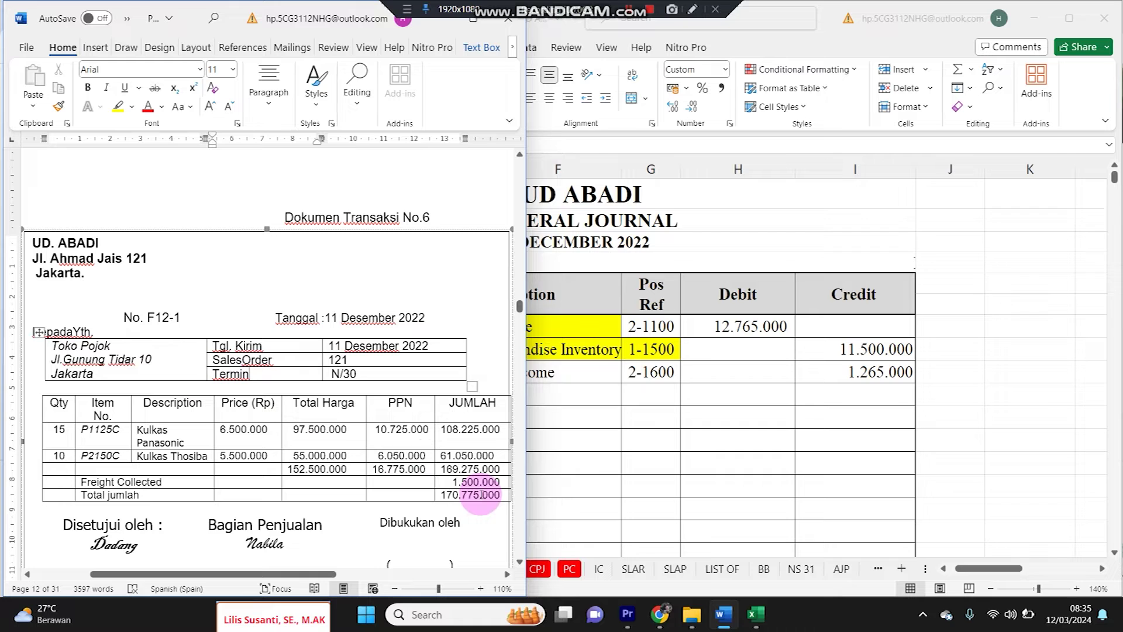
Switch to the SJ sheet in the workbook and enter day 11 in B8 of the sales journal
click(625, 433)
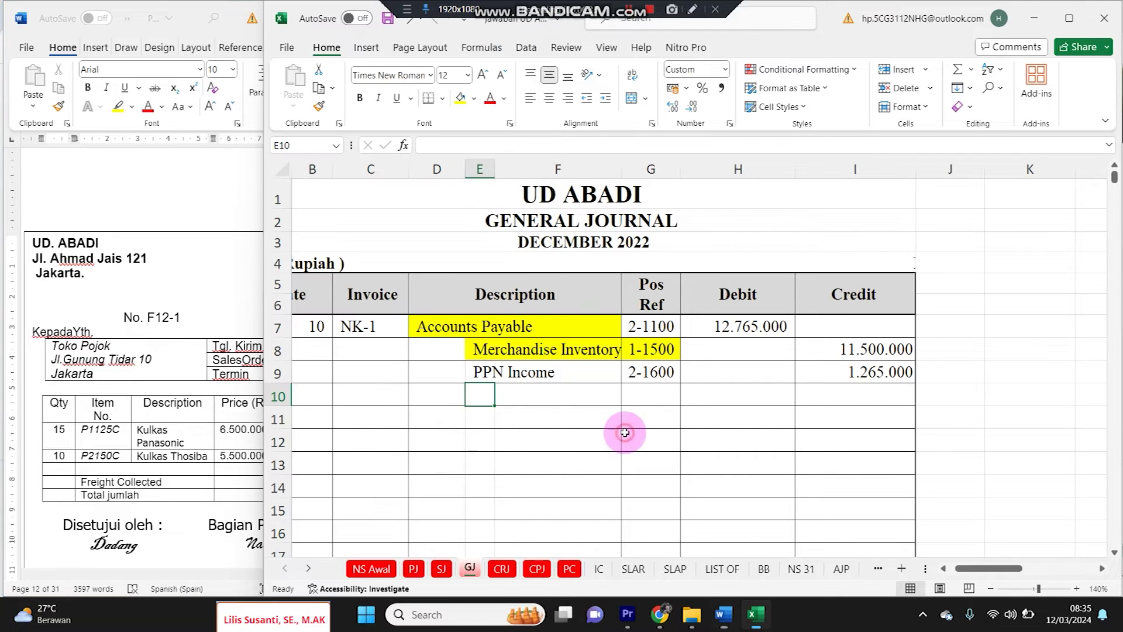
click(441, 569)
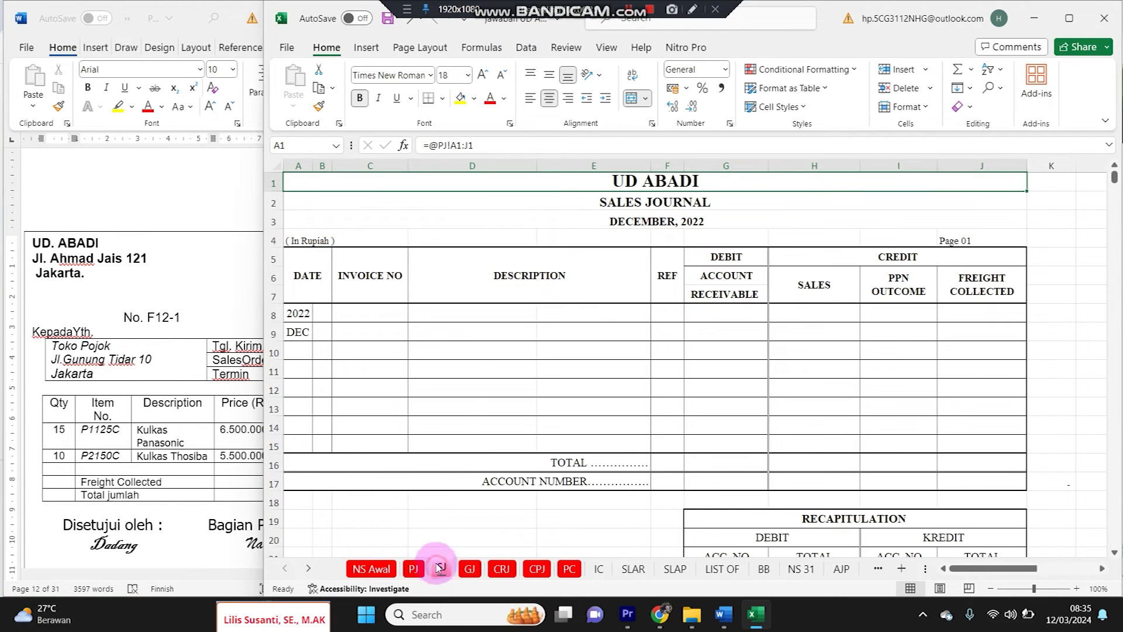
click(468, 349)
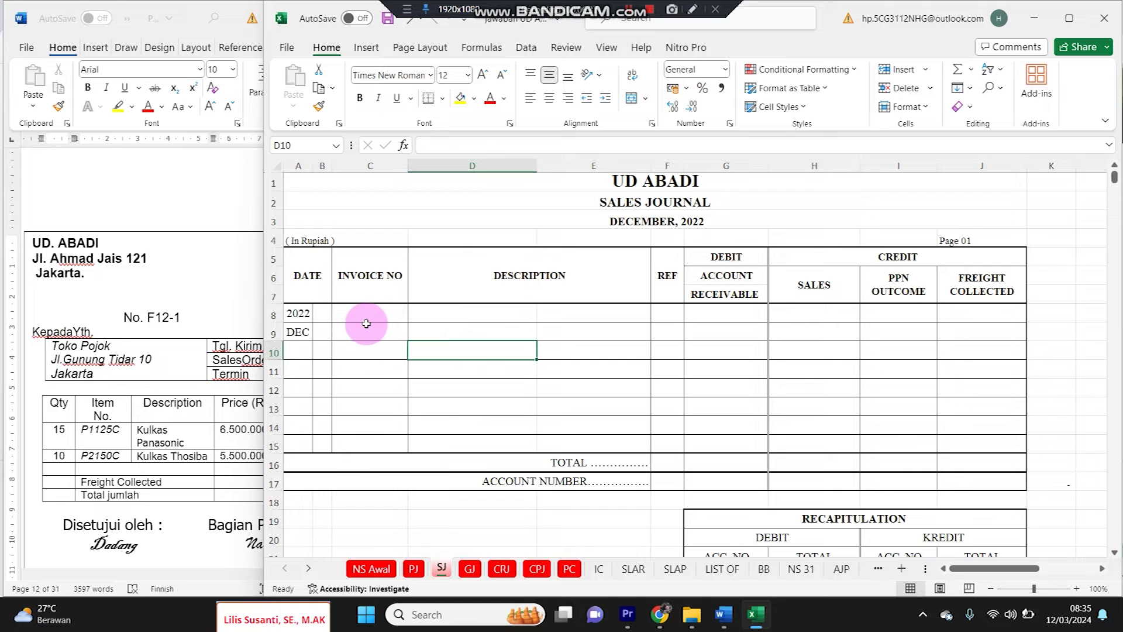
click(1077, 588)
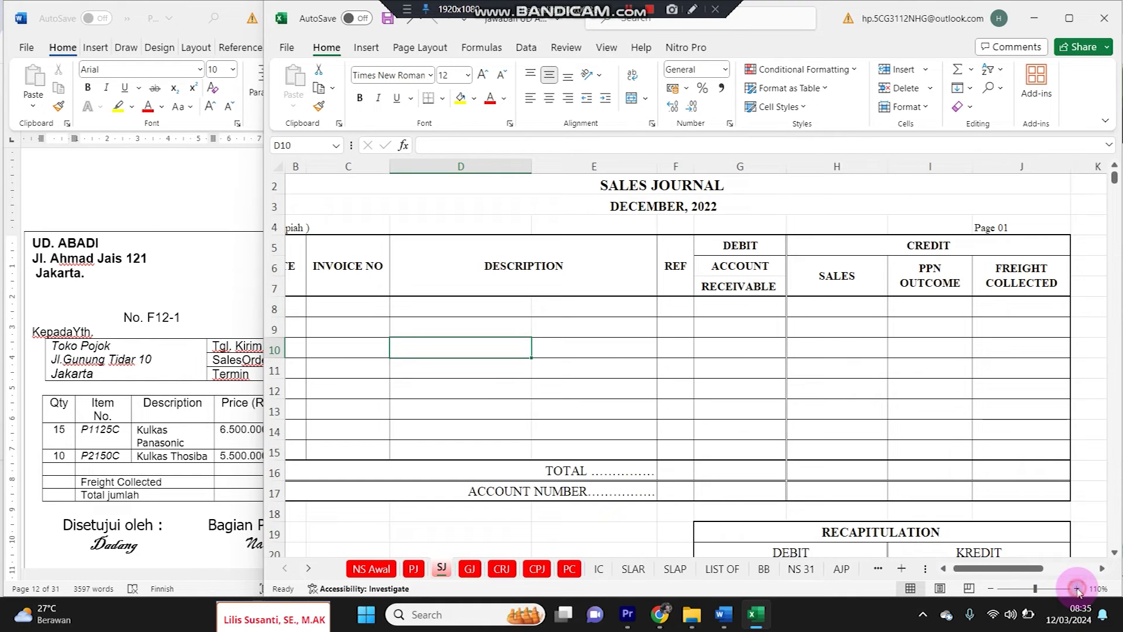
drag(375, 306, 228, 329)
click(120, 411)
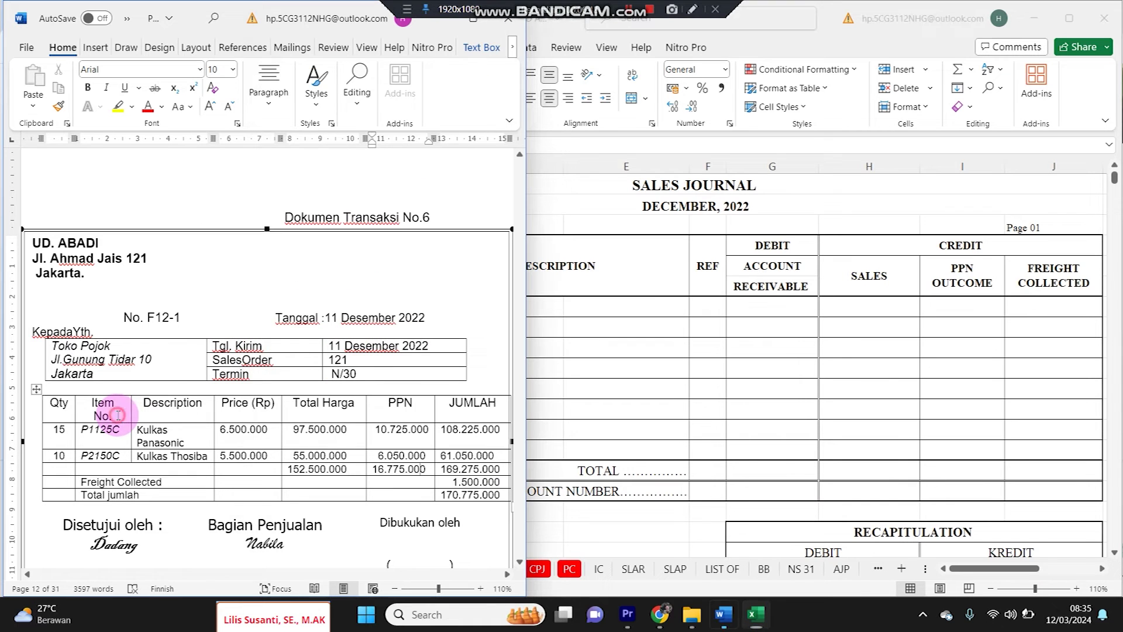
click(597, 310)
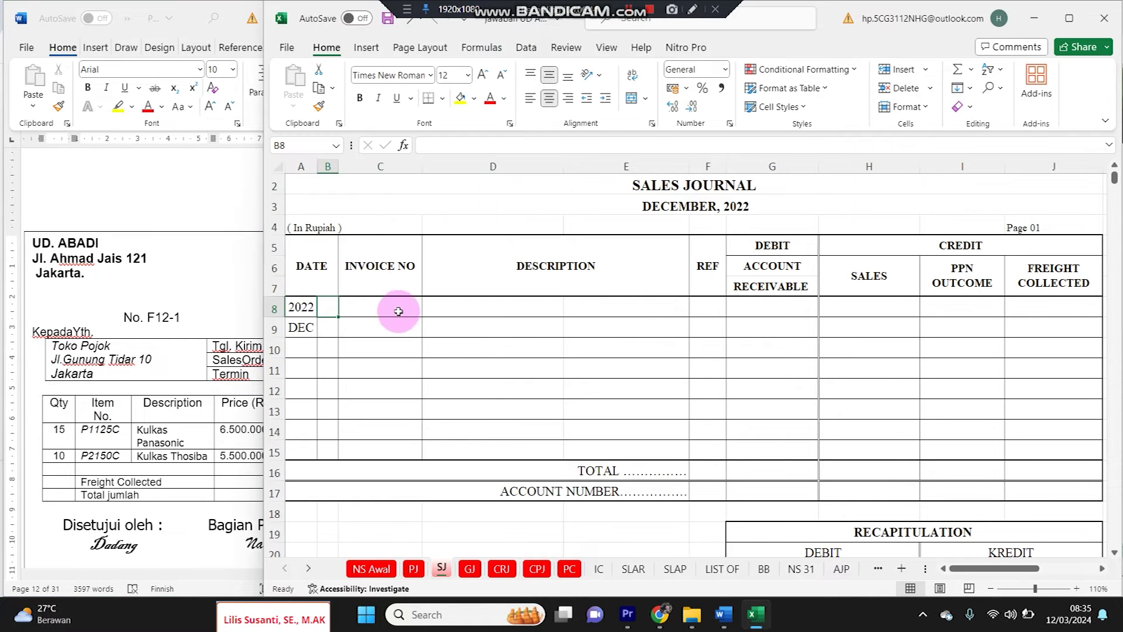
text(11)
Enter invoice number F12-1 in C8 of the sales journal
click(370, 309)
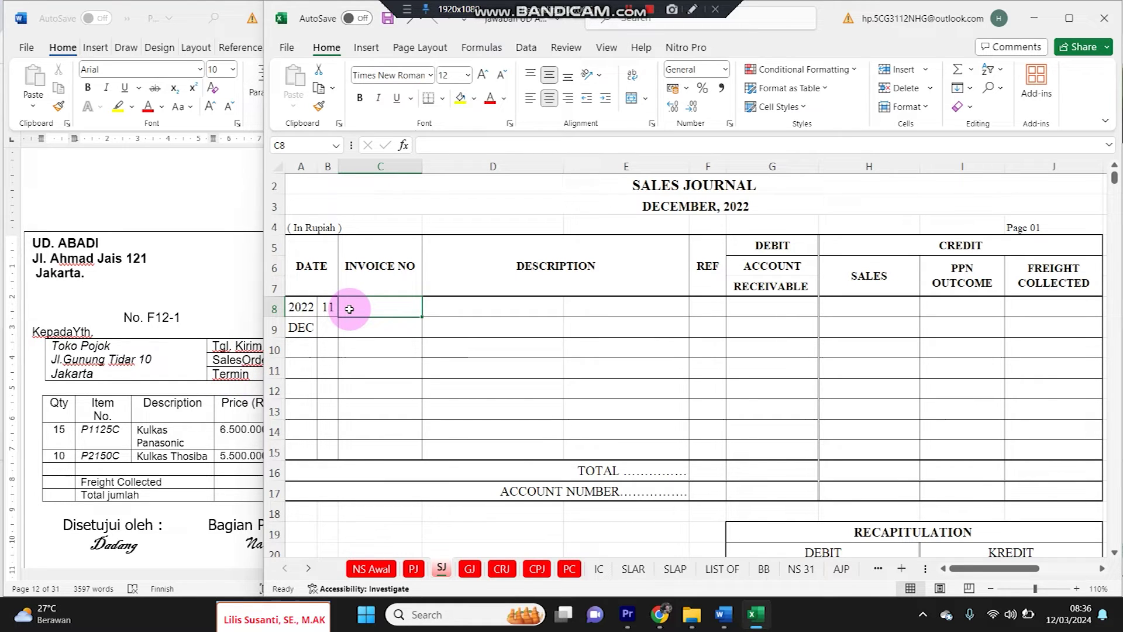
text(F12-)
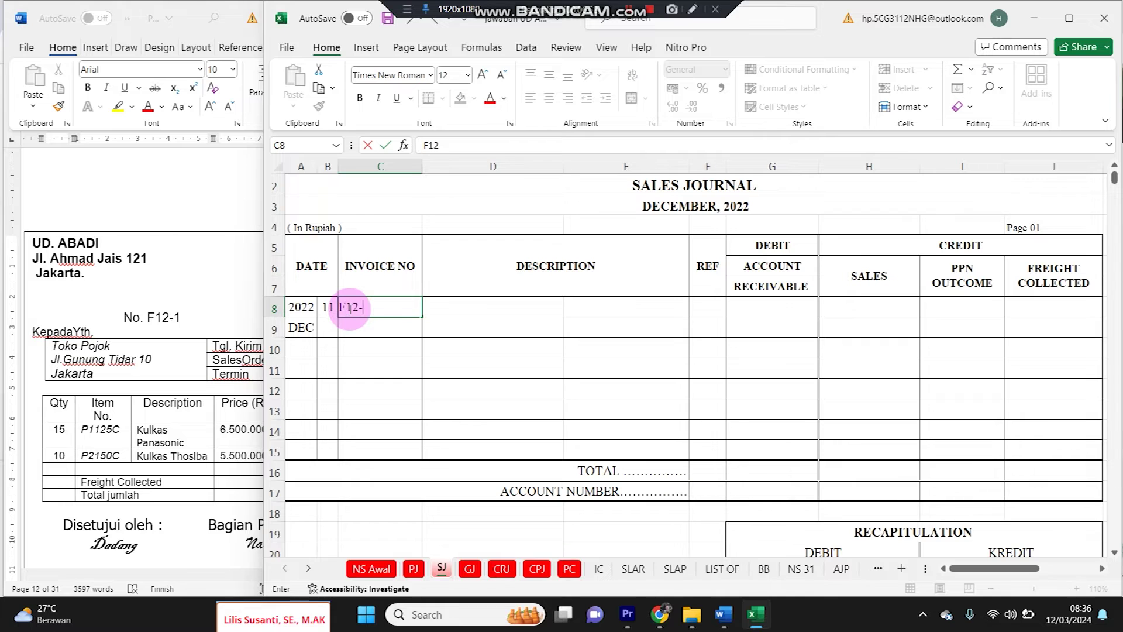
text(1)
key(Tab)
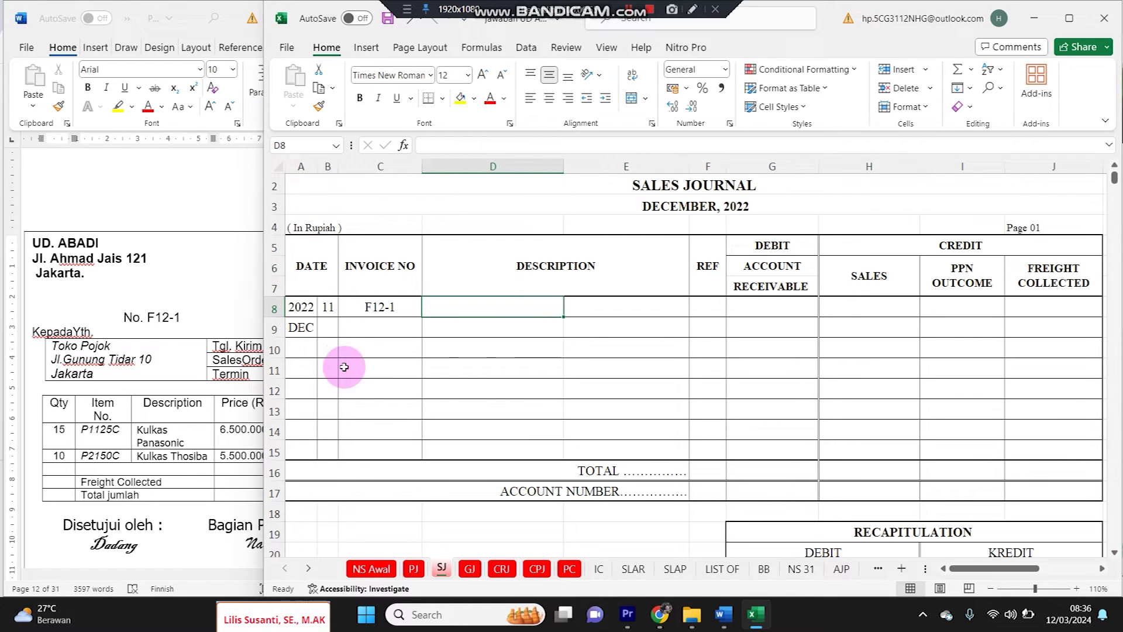
Copy the customer name Toko Pojok from the Word invoice into description cell D8 of the sales journal
click(64, 344)
drag(53, 345, 114, 345)
key(ctrl+c)
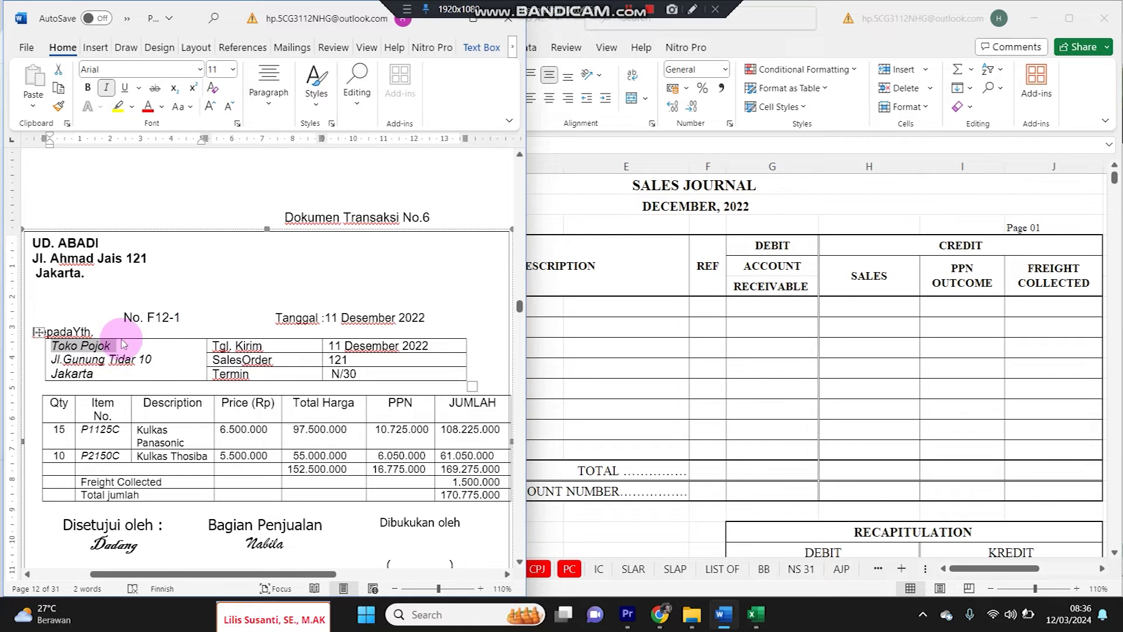
click(530, 310)
key(ctrl+v)
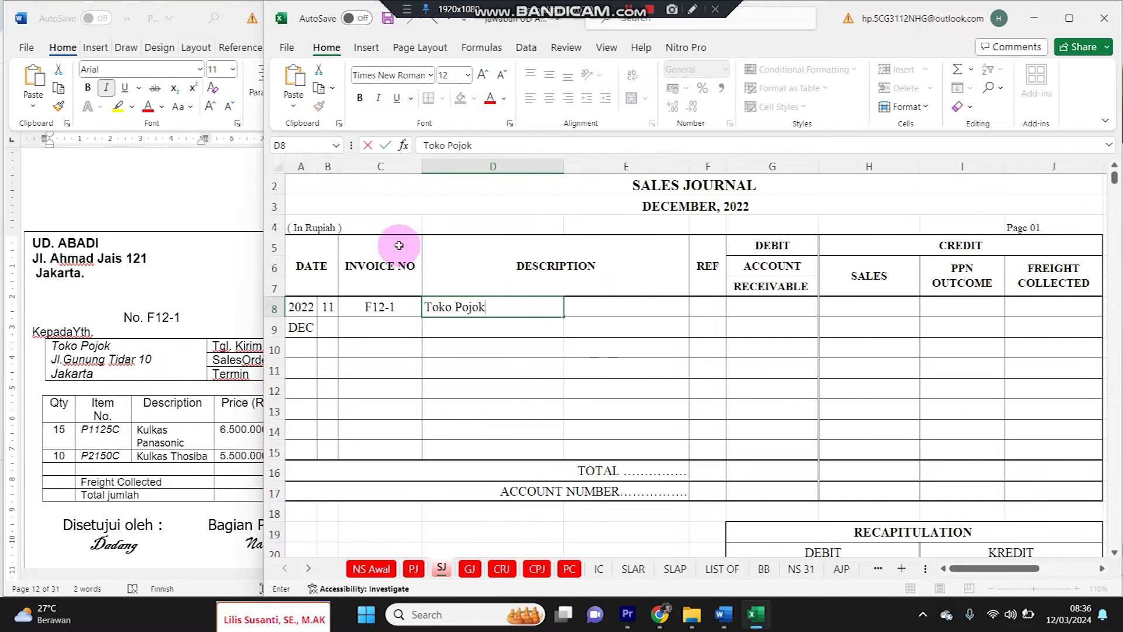
Narrow the sales journal's Invoice No and Description columns and wrap the Invoice No heading text
drag(424, 168, 391, 168)
click(370, 266)
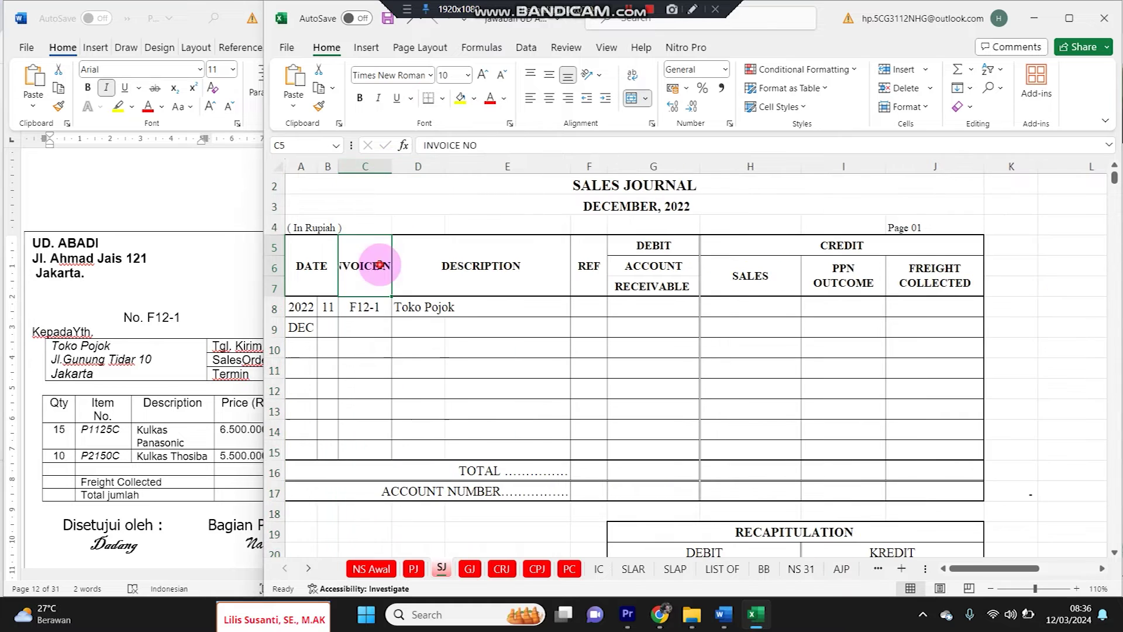
click(632, 75)
click(521, 284)
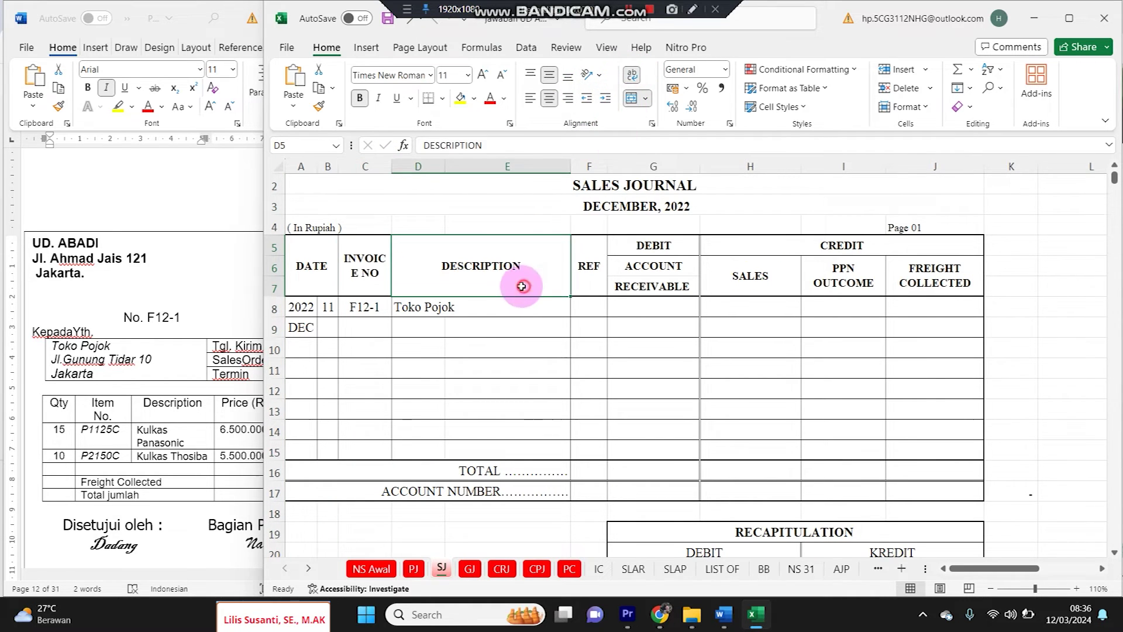
drag(569, 166, 509, 165)
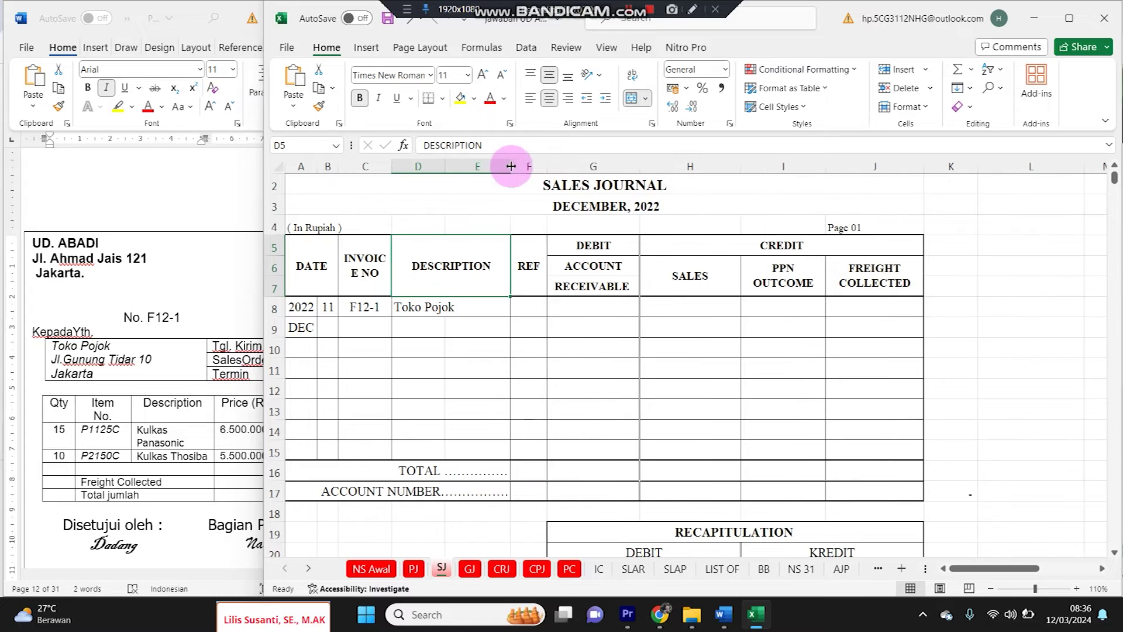
Copy the invoice's Total jumlah, 170.775.000, from the Word document into Account Receivable cell G8 of the sales journal
click(572, 307)
click(209, 404)
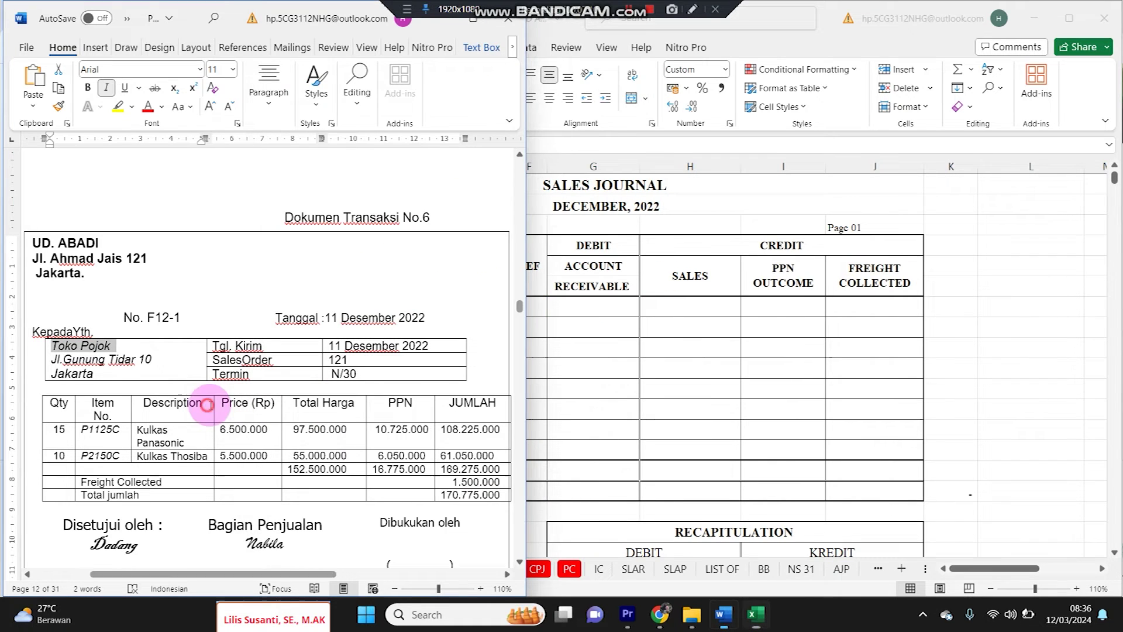
drag(442, 495, 498, 495)
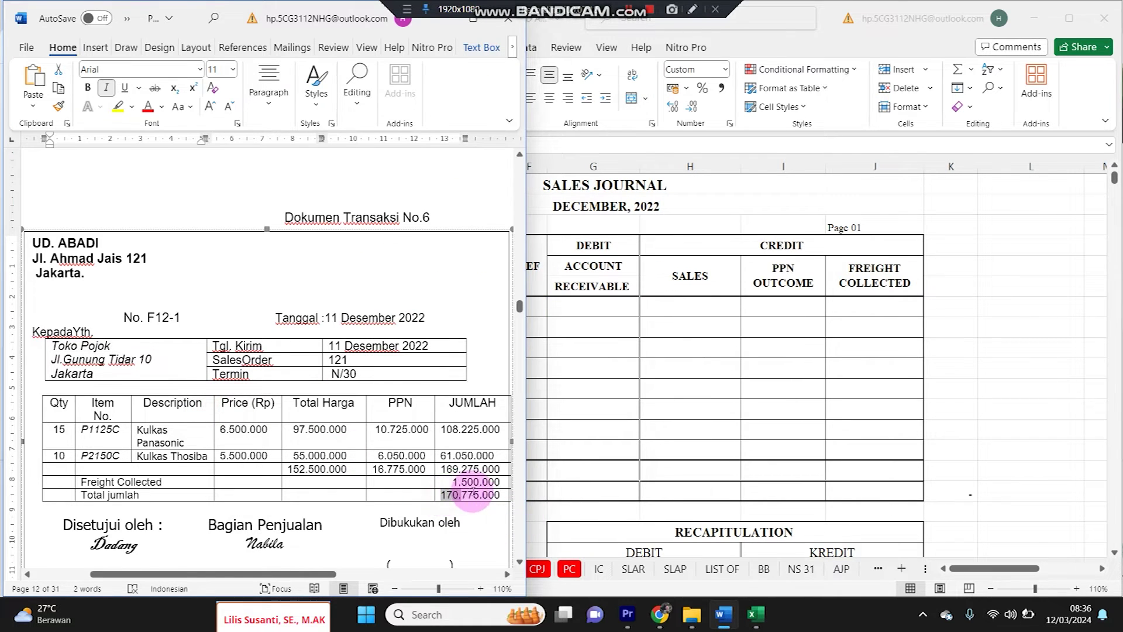
key(ctrl+c)
click(754, 252)
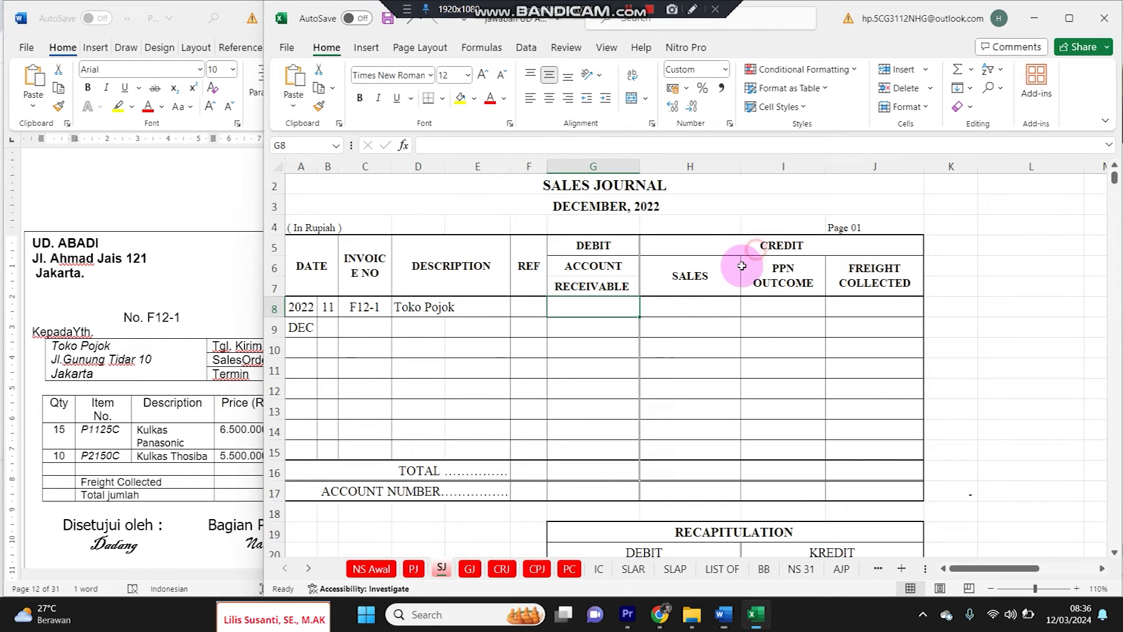
double_click(572, 305)
key(ctrl+v)
click(595, 324)
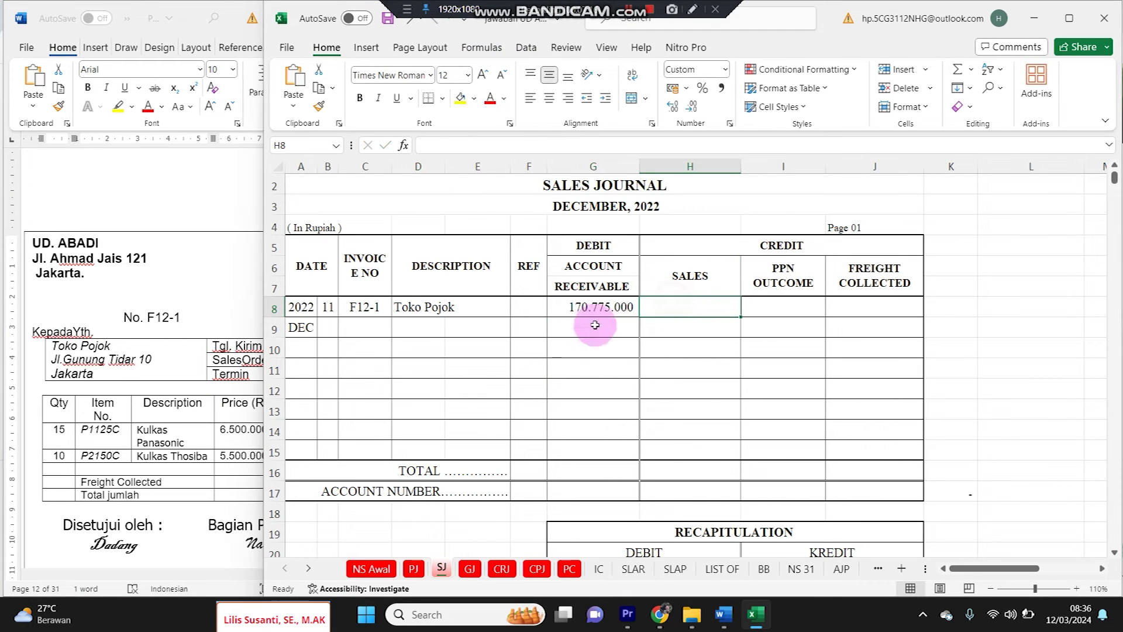
Copy the total price 152.500.000 from invoice F12-1 in Word into the Sales credit cell of Toko Pojok's sales journal row in Excel
click(210, 399)
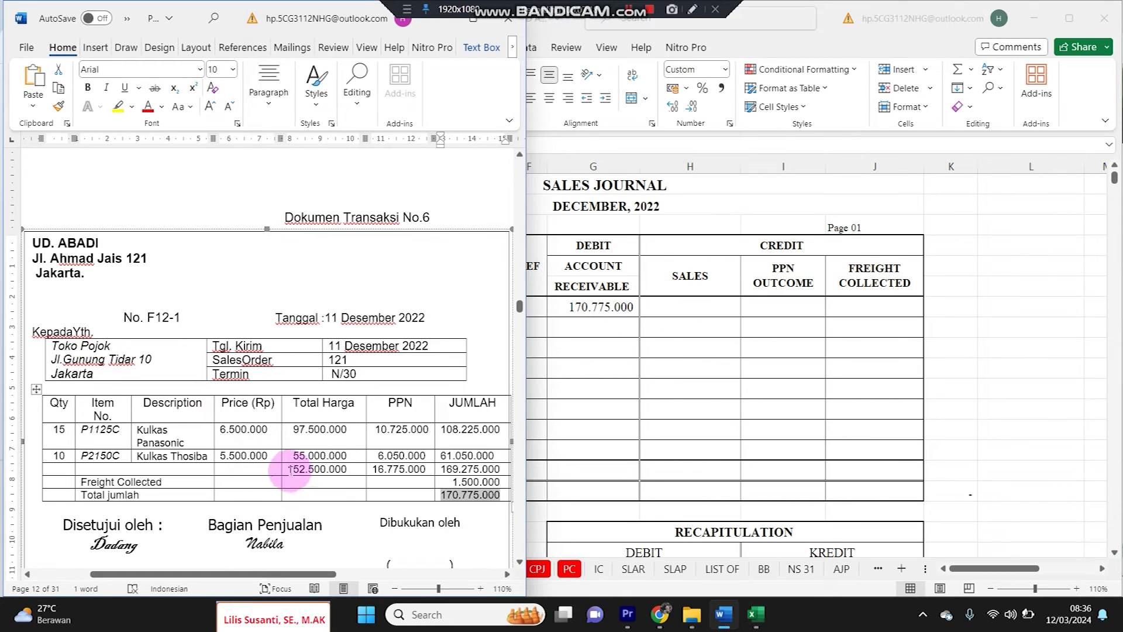
drag(288, 469, 346, 470)
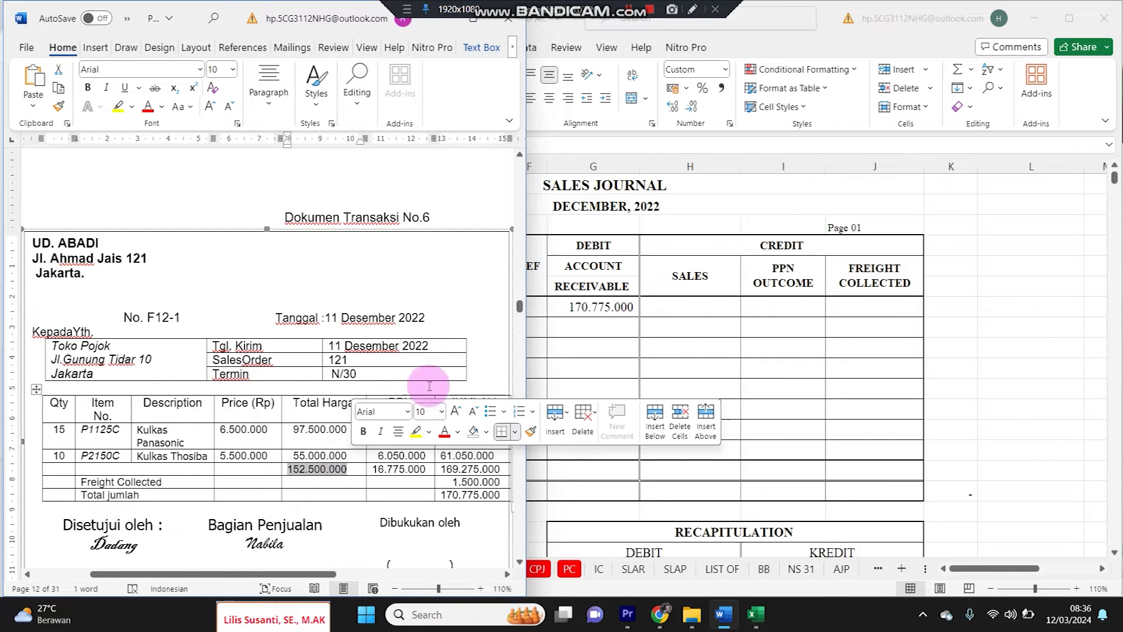
click(686, 304)
key(ctrl+v)
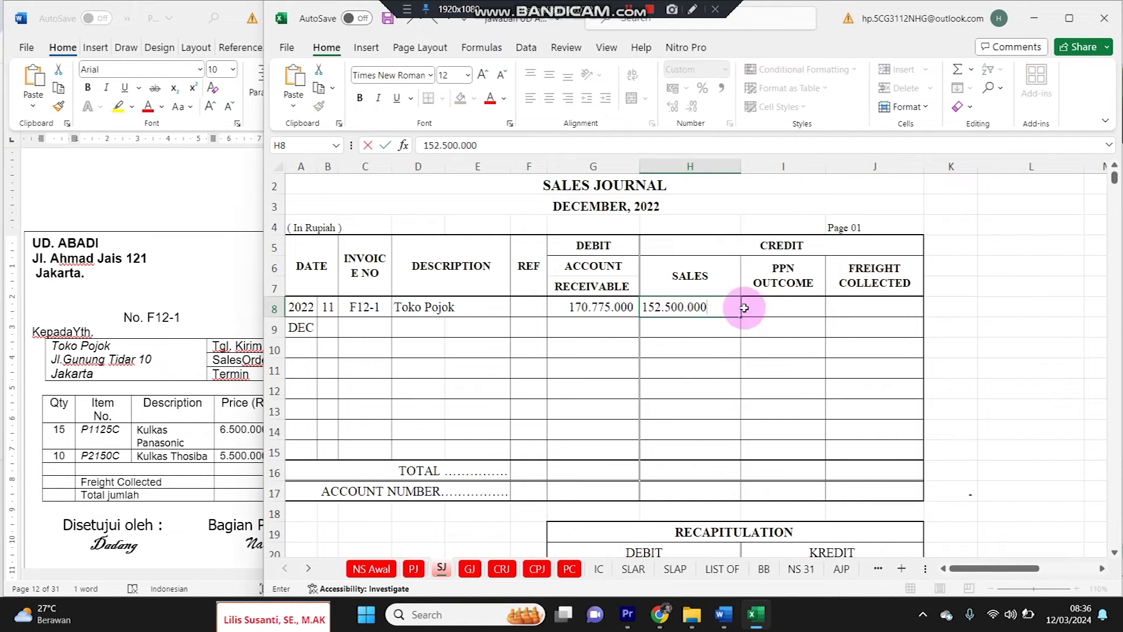
key(Return)
Copy the invoice's total PPN of 16.775.000 into the PPN Outcome cell of the Toko Pojok row in the sales journal
click(183, 414)
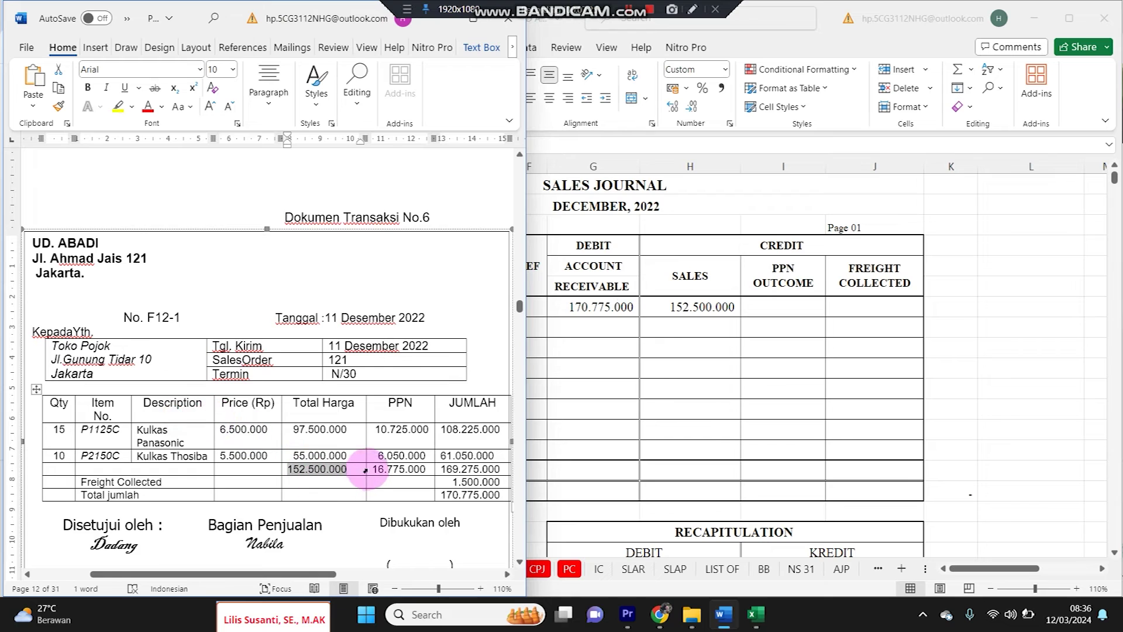
drag(373, 468, 425, 466)
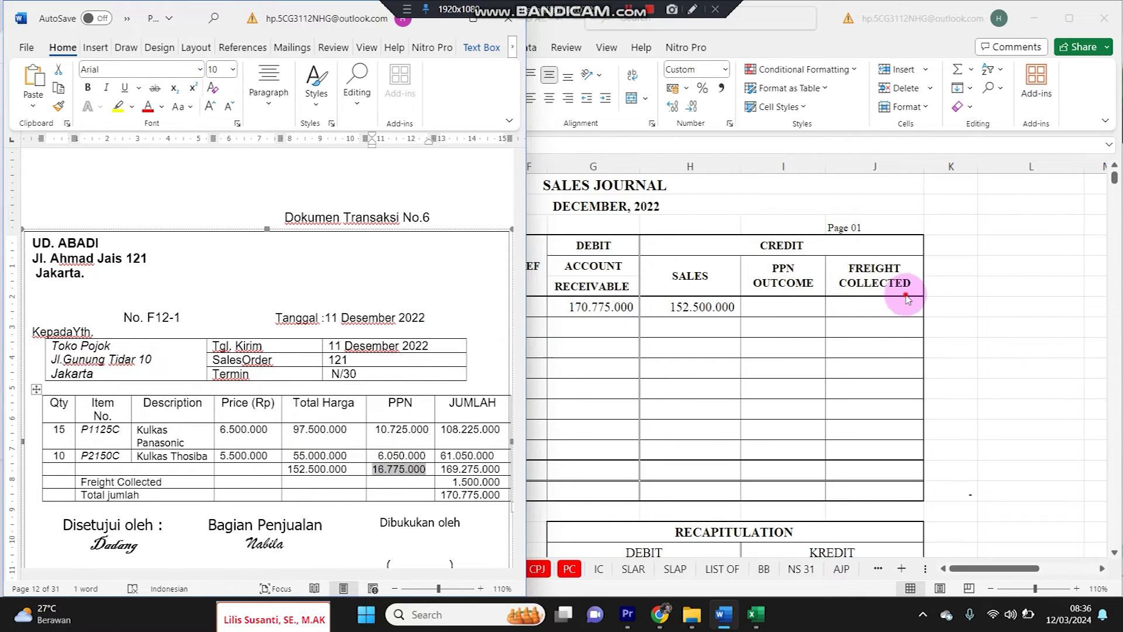
click(784, 306)
key(ctrl+v)
Copy the invoice's freight amount of 1.500.000 into the Freight Collected cell of the Toko Pojok row in the sales journal
click(261, 348)
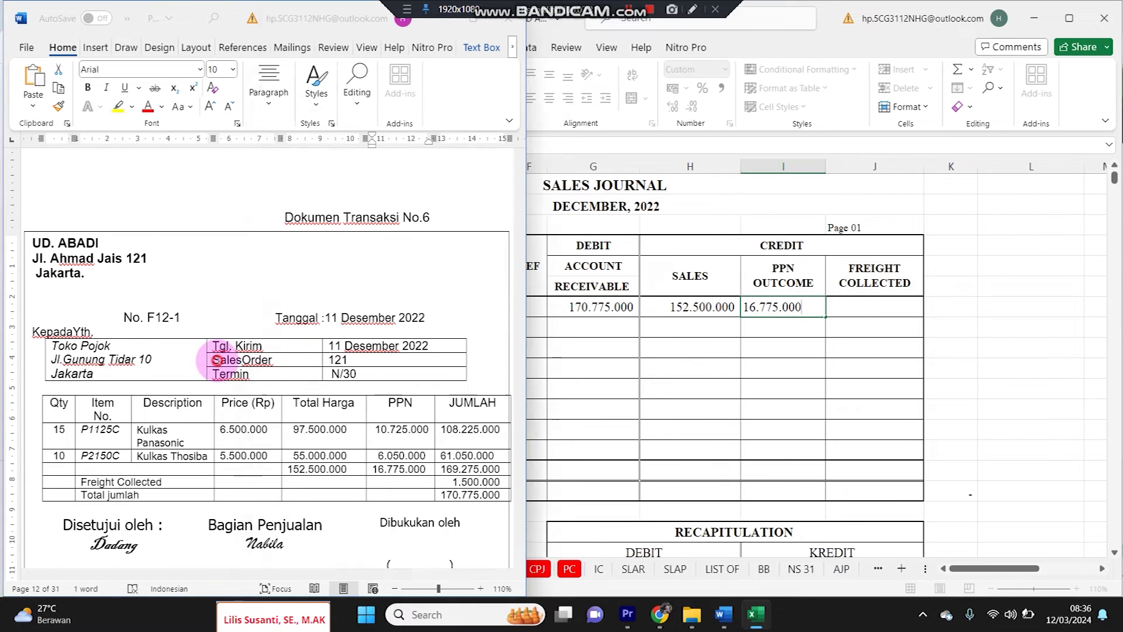
drag(455, 485, 500, 481)
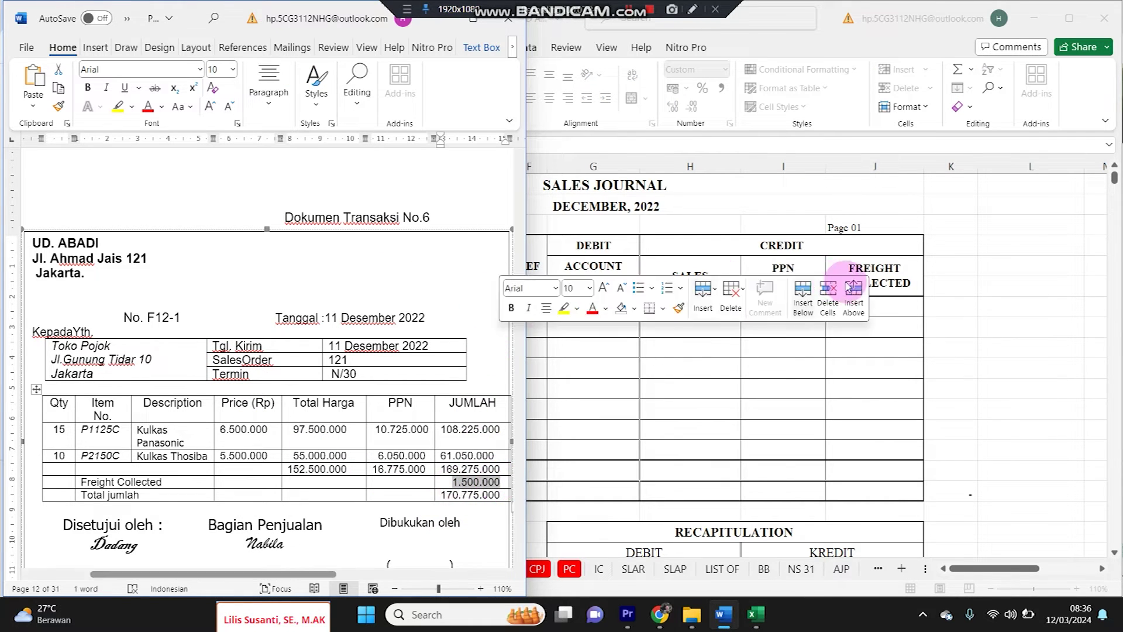
click(913, 304)
double_click(895, 311)
key(ctrl+v)
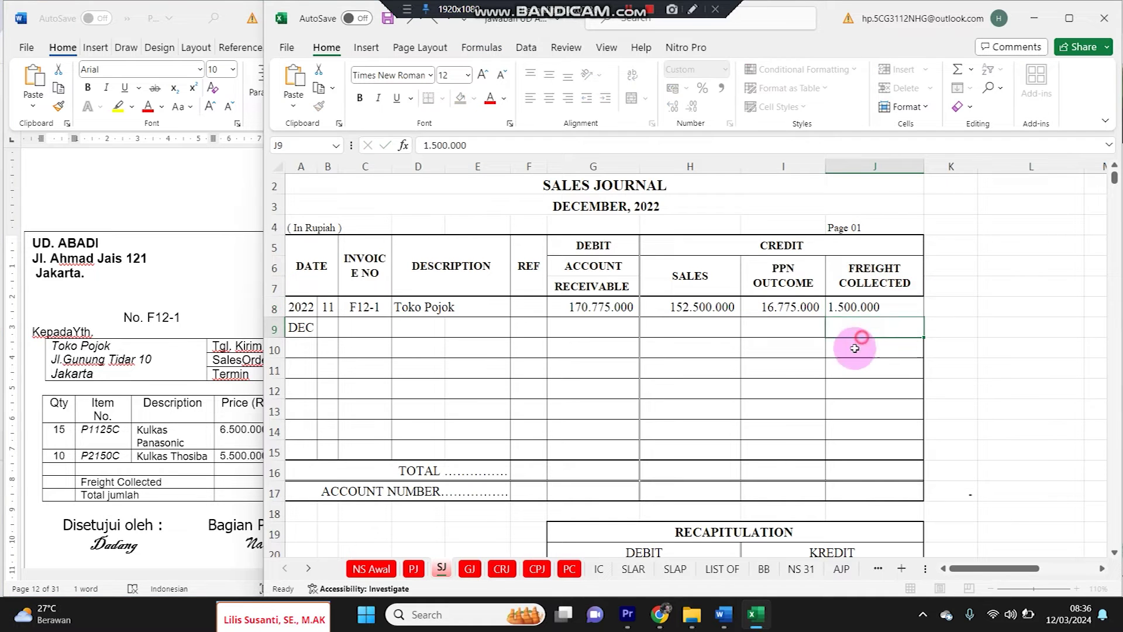
key(Return)
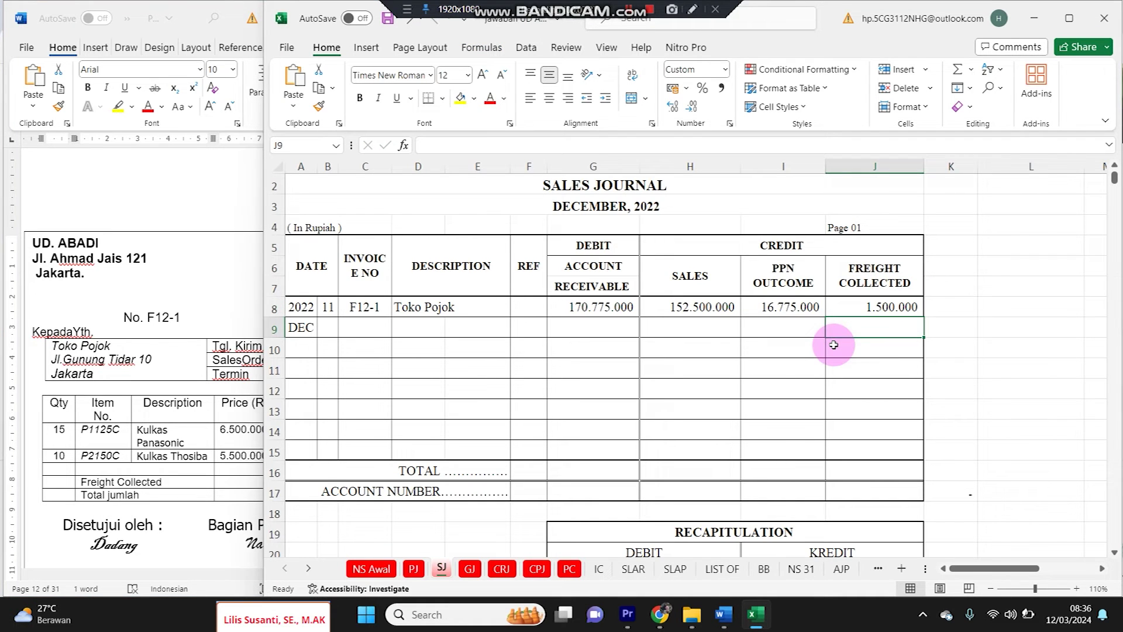
click(1076, 589)
click(1076, 589)
drag(831, 395, 398, 269)
click(569, 232)
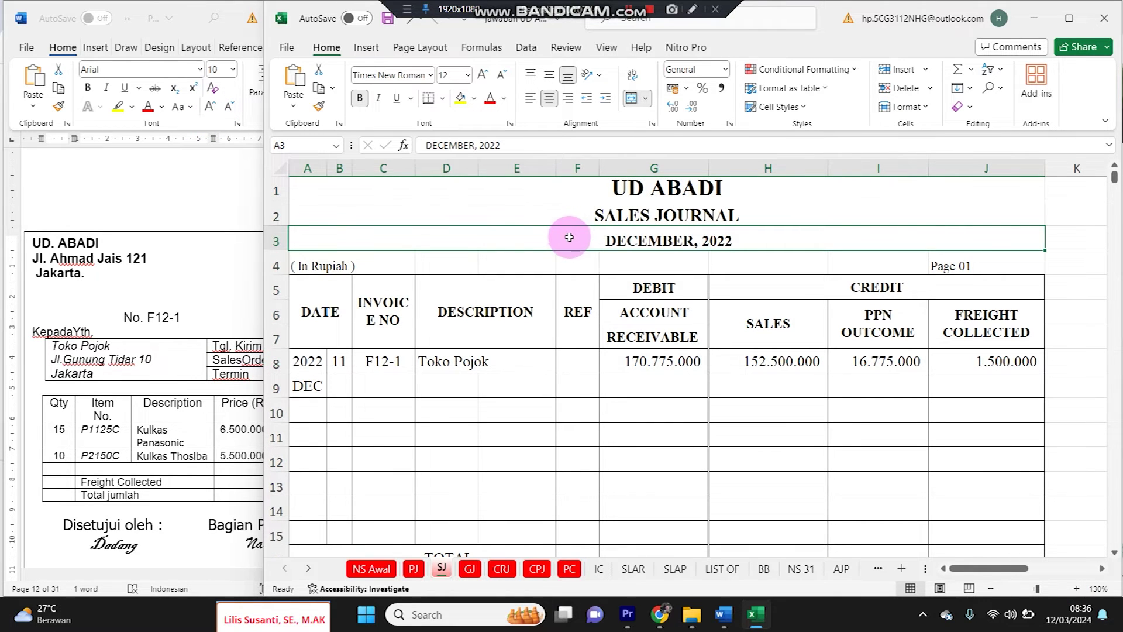
click(676, 361)
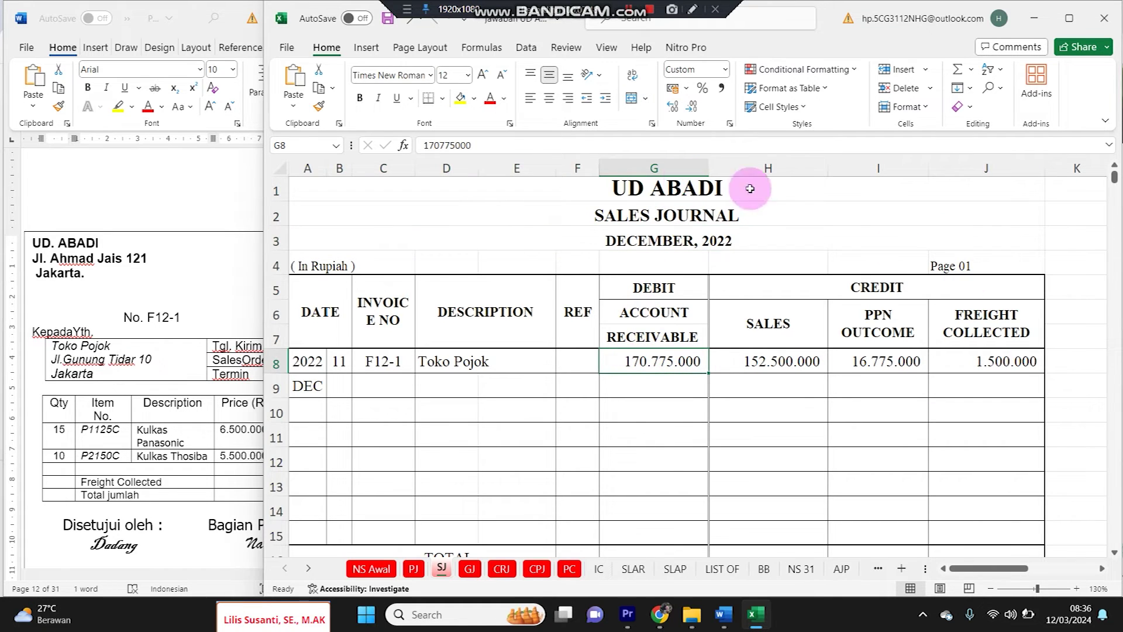
click(772, 406)
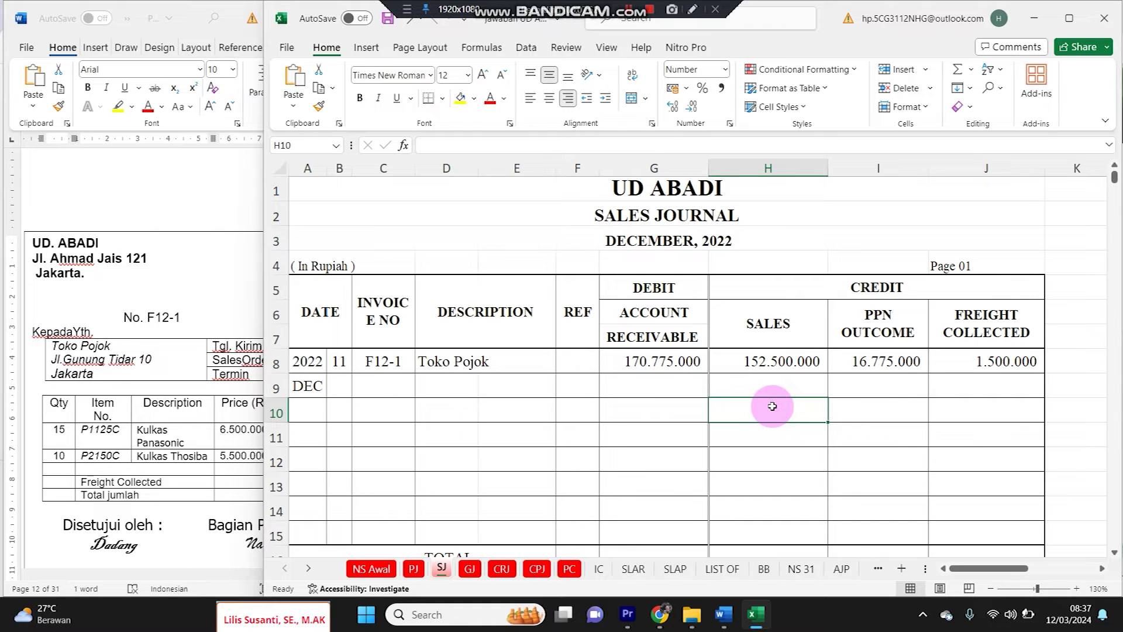
Start a new entry in row 11 of the general journal (GJ) with date 11 and invoice F12-1
click(469, 568)
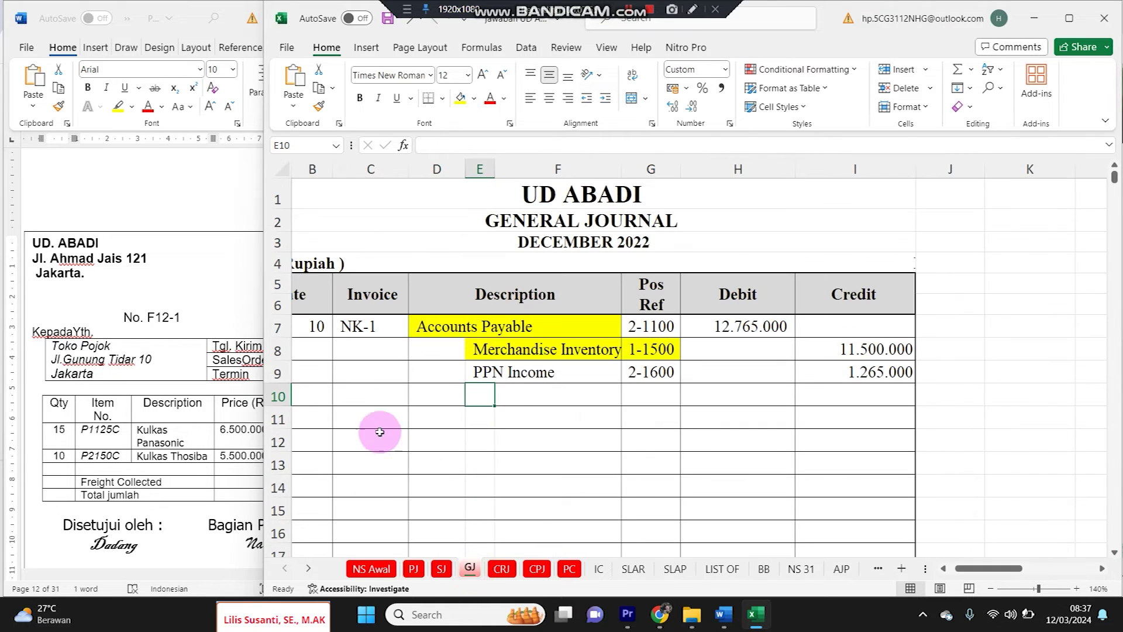
click(327, 413)
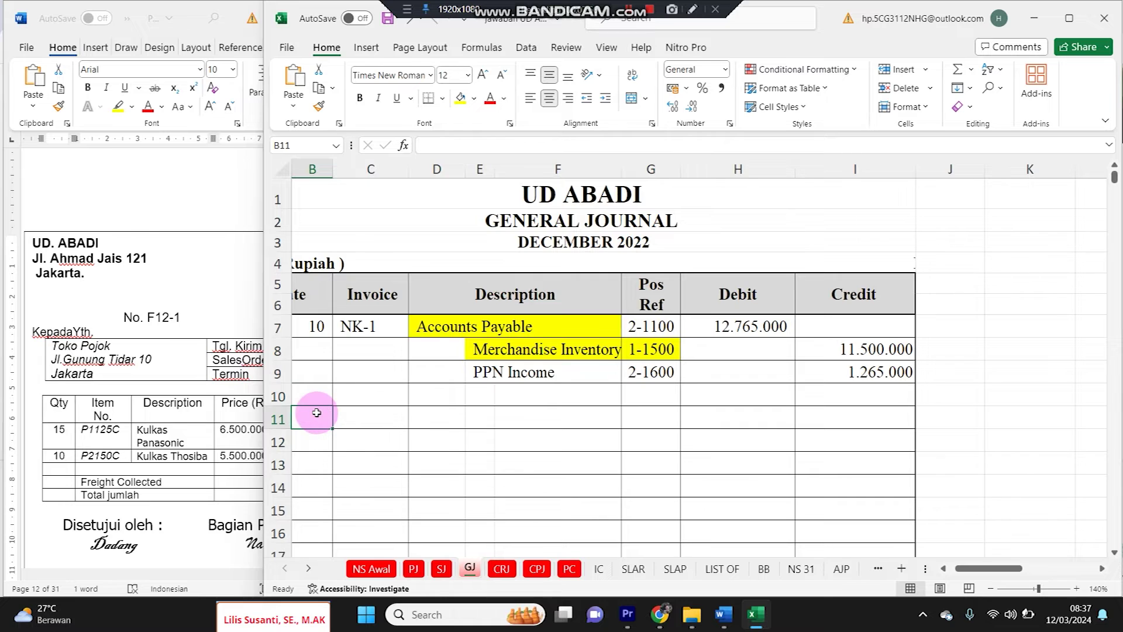
click(188, 383)
key(alt+Tab)
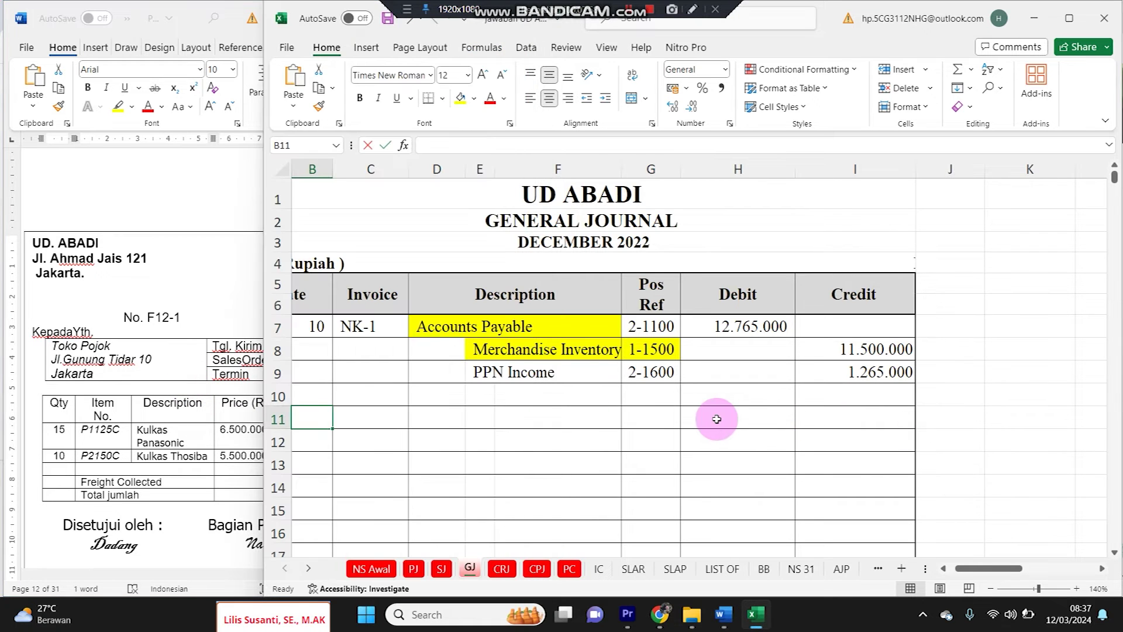
text(11)
click(388, 416)
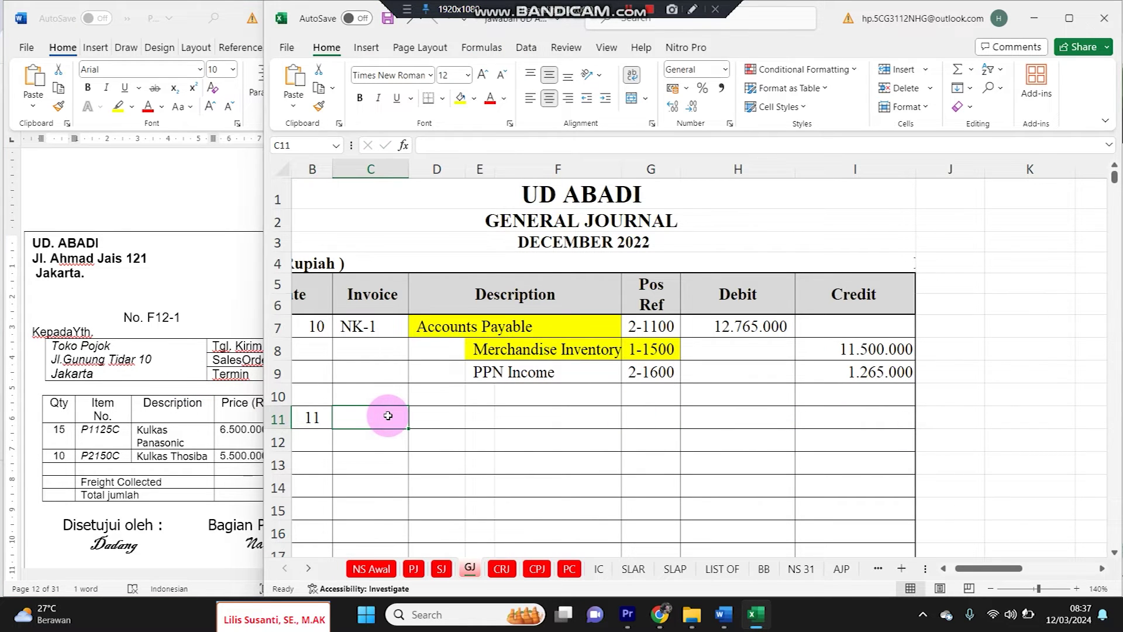
text(F12-1)
key(Tab)
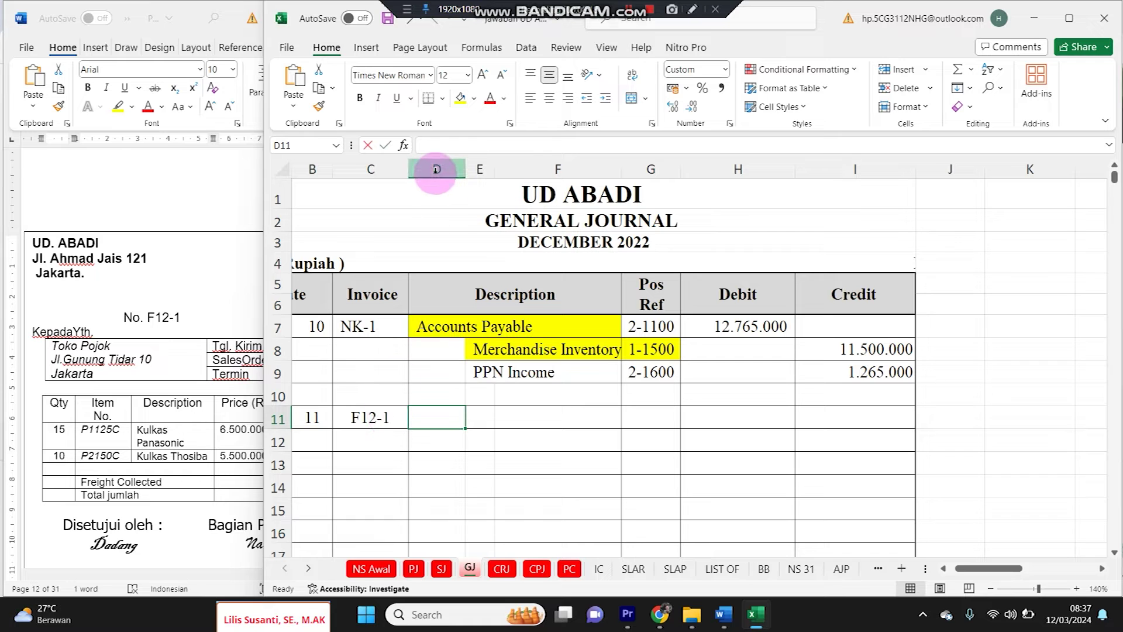
Link the row 11 description in D11 to the Cost of goods Sold account name on the NS Awal sheet
text(=)
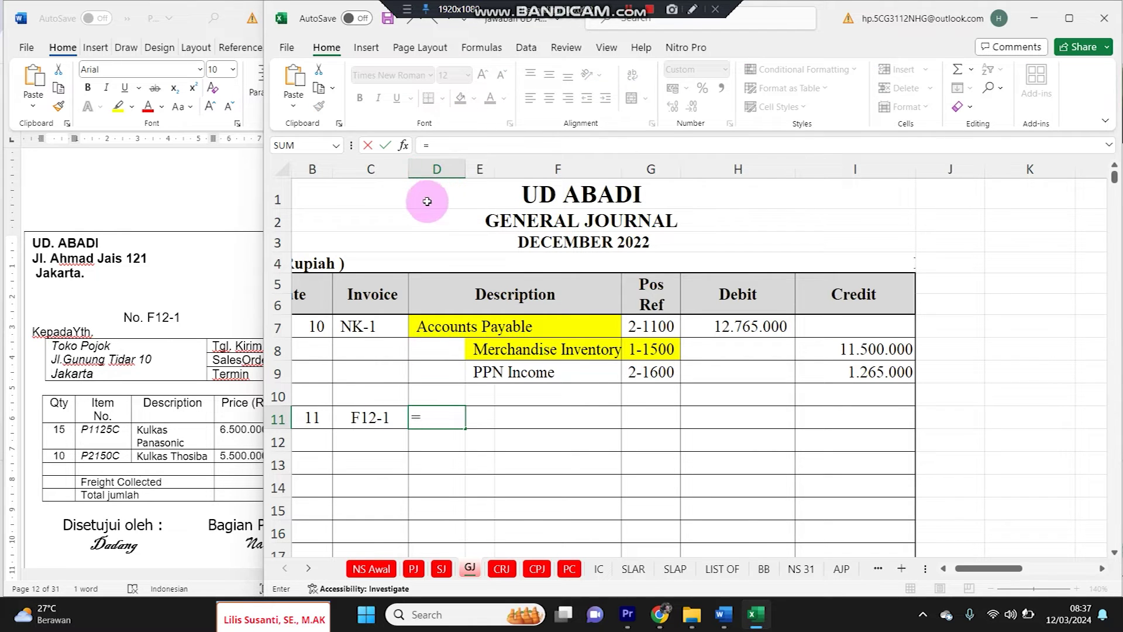
click(371, 569)
scroll(355, 522, down, 2)
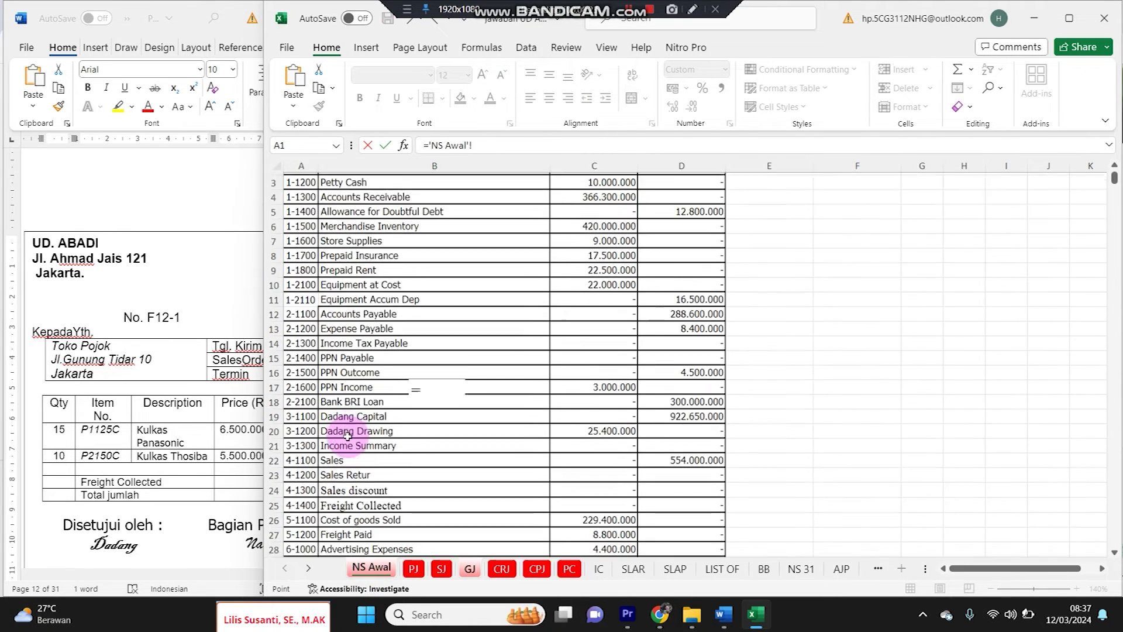
click(341, 457)
key(Return)
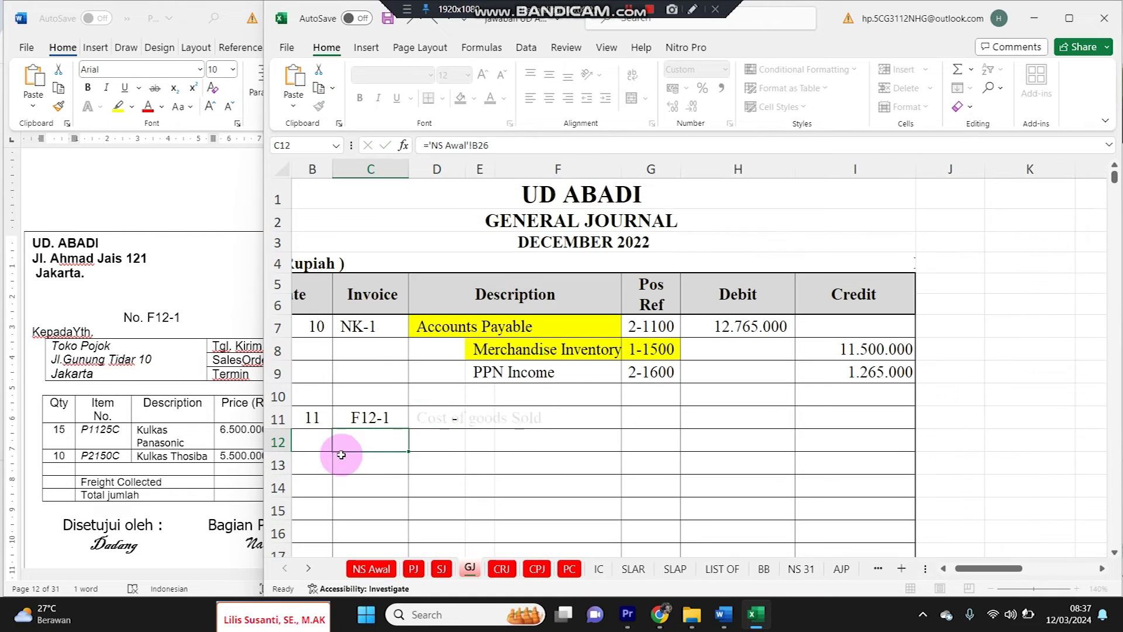
Fill row 12 with the Merchandise Inventory account and its code 1-1500 by referencing cells E8 and G8
click(478, 444)
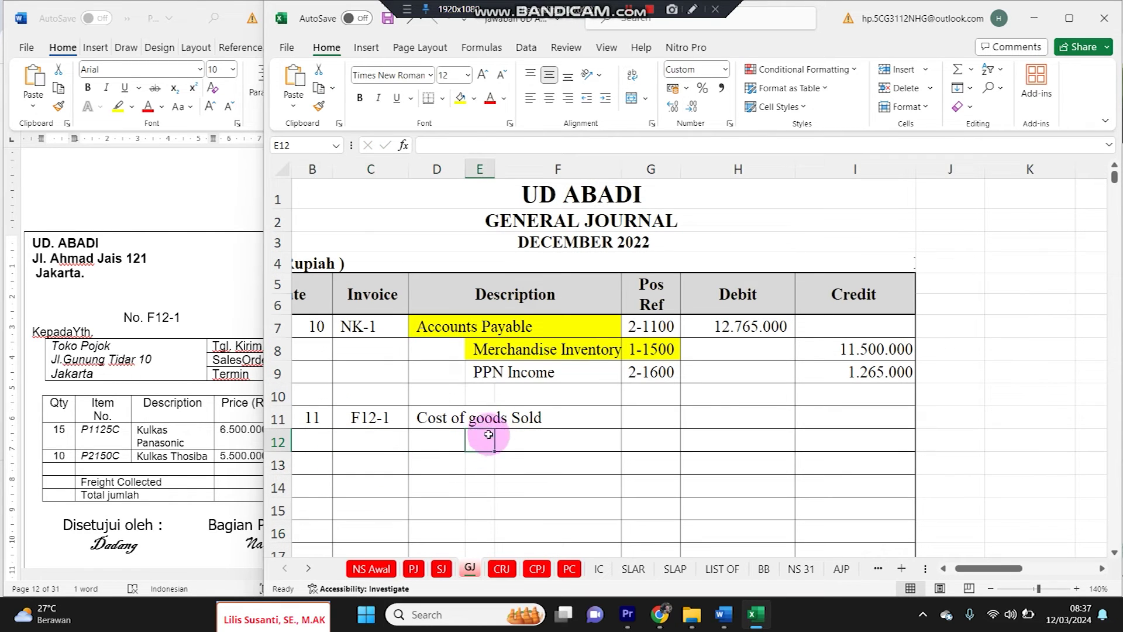
text(=)
click(482, 348)
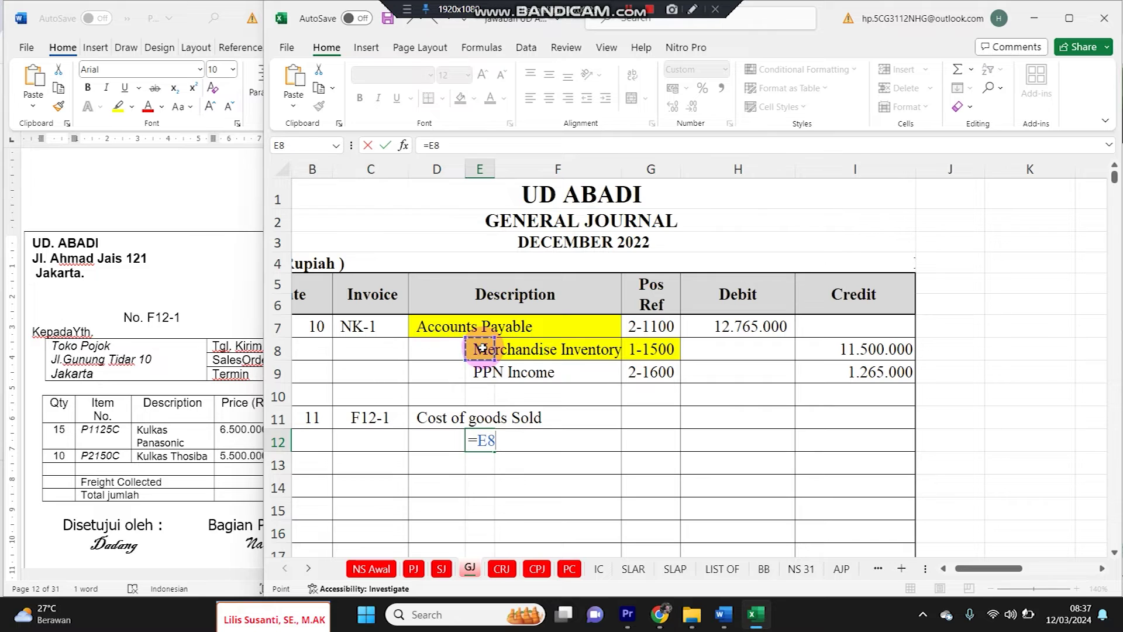
key(Return)
click(642, 433)
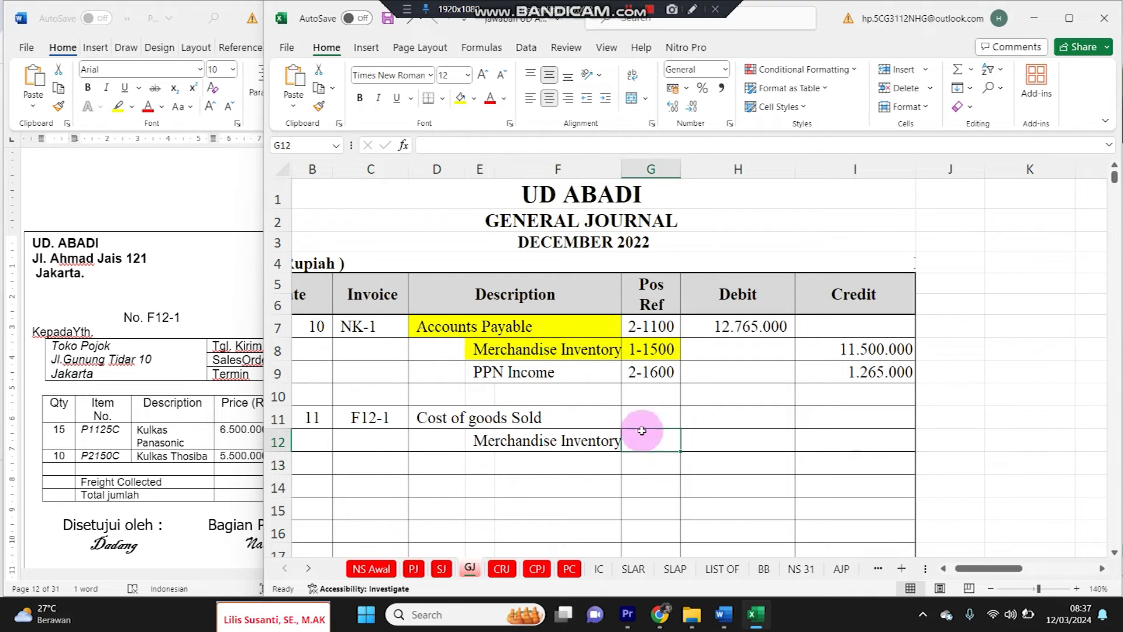
text(=)
click(651, 349)
key(Return)
Link the Pos Ref of the Cost of goods Sold line to its account code 5-1100 on the NS Awal sheet
click(639, 419)
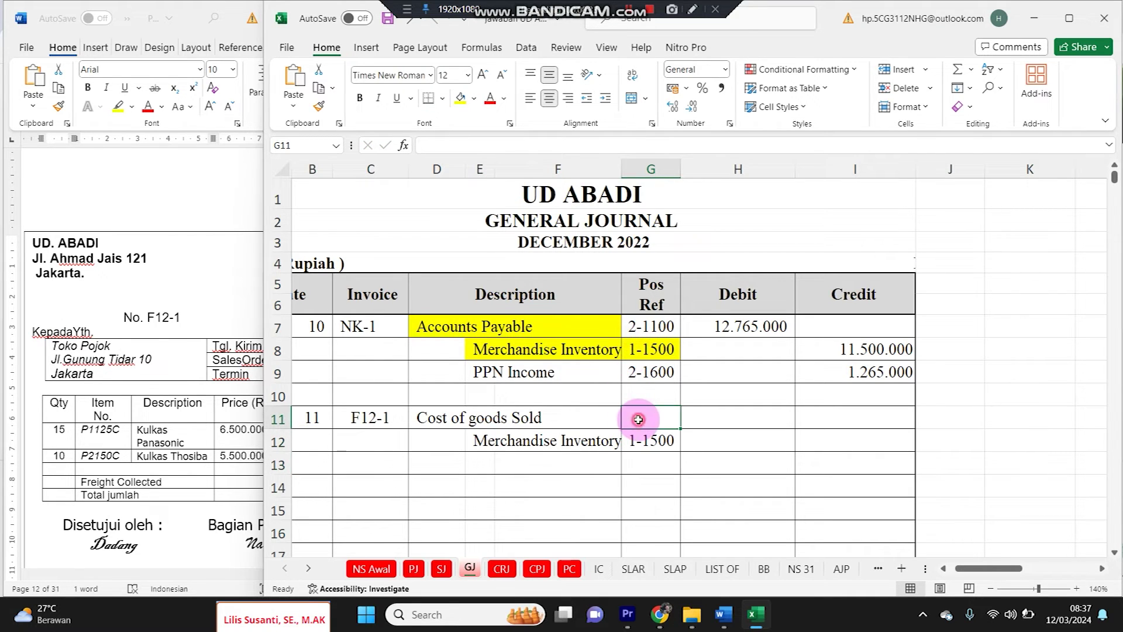
text(=)
click(371, 568)
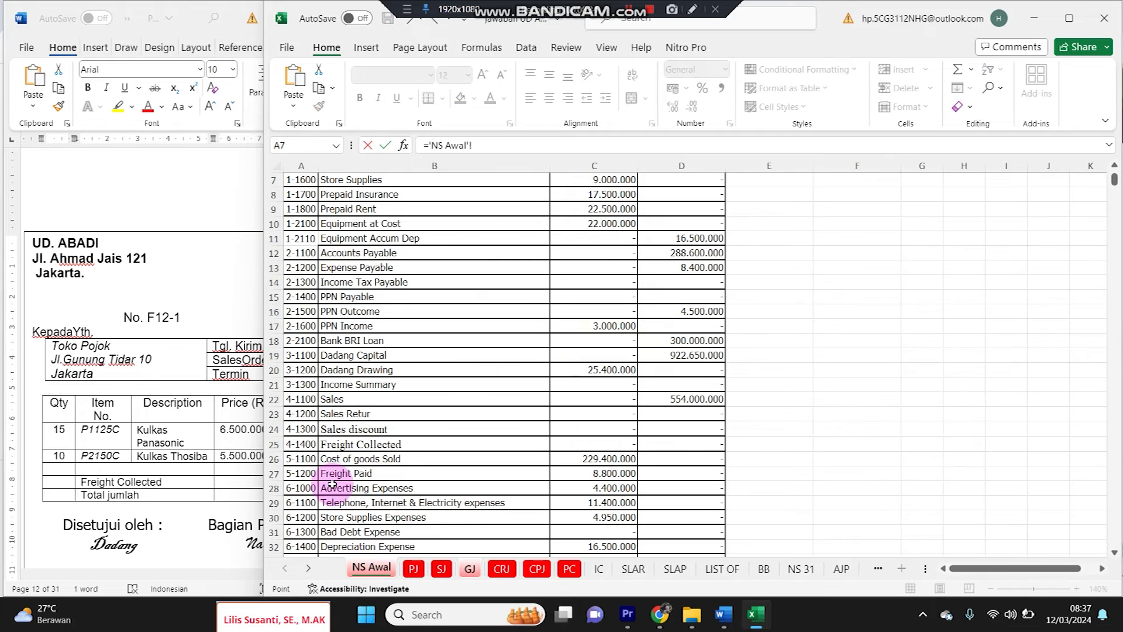
key(Return)
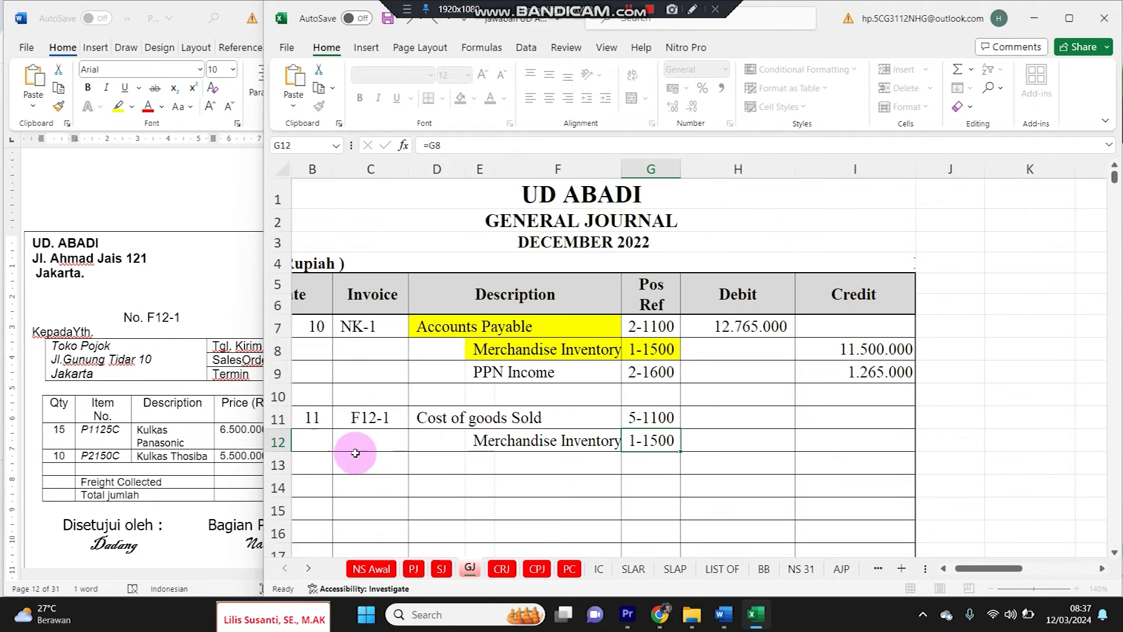
Highlight in yellow the debit and credit cells H11:I12 and the Merchandise Inventory cells E12:G12
click(715, 412)
drag(715, 413, 823, 433)
click(461, 99)
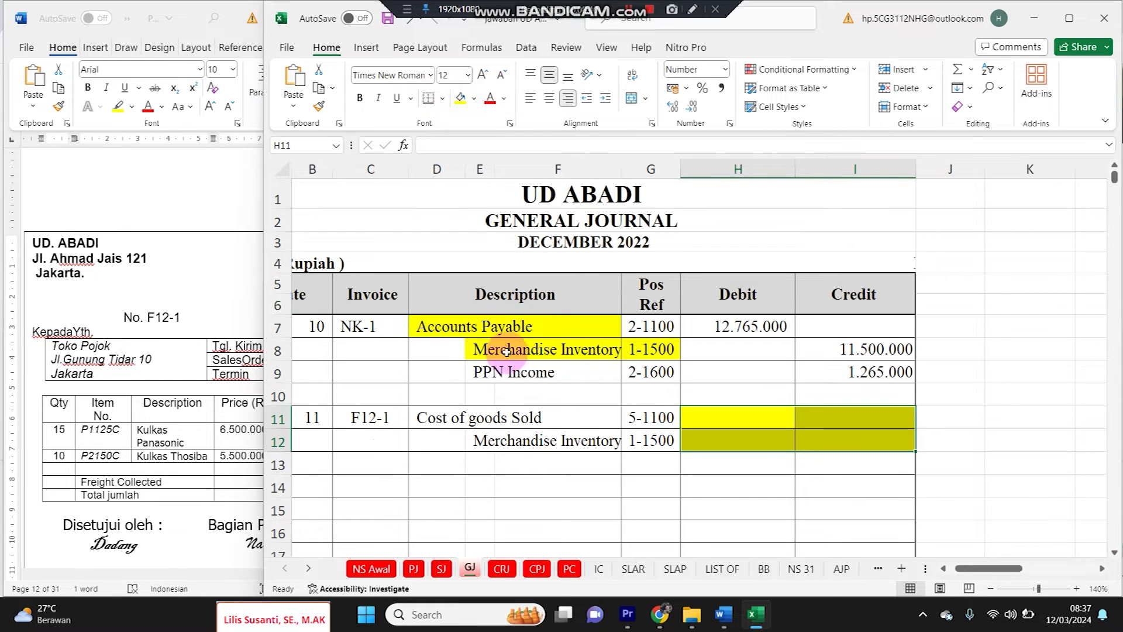
drag(482, 441, 660, 436)
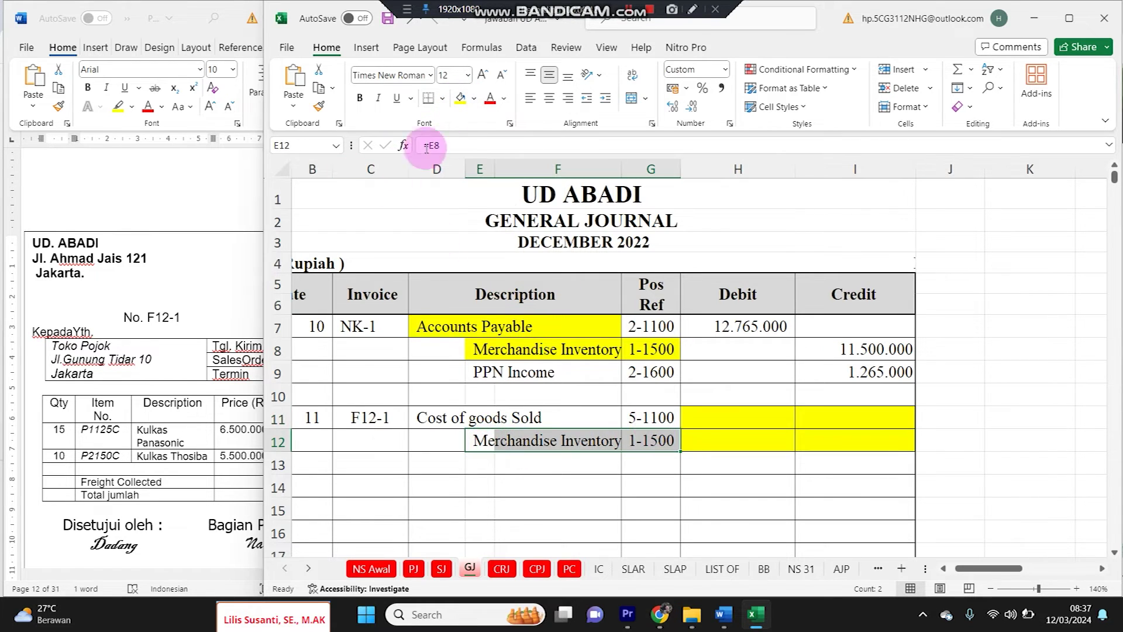
click(462, 100)
click(517, 488)
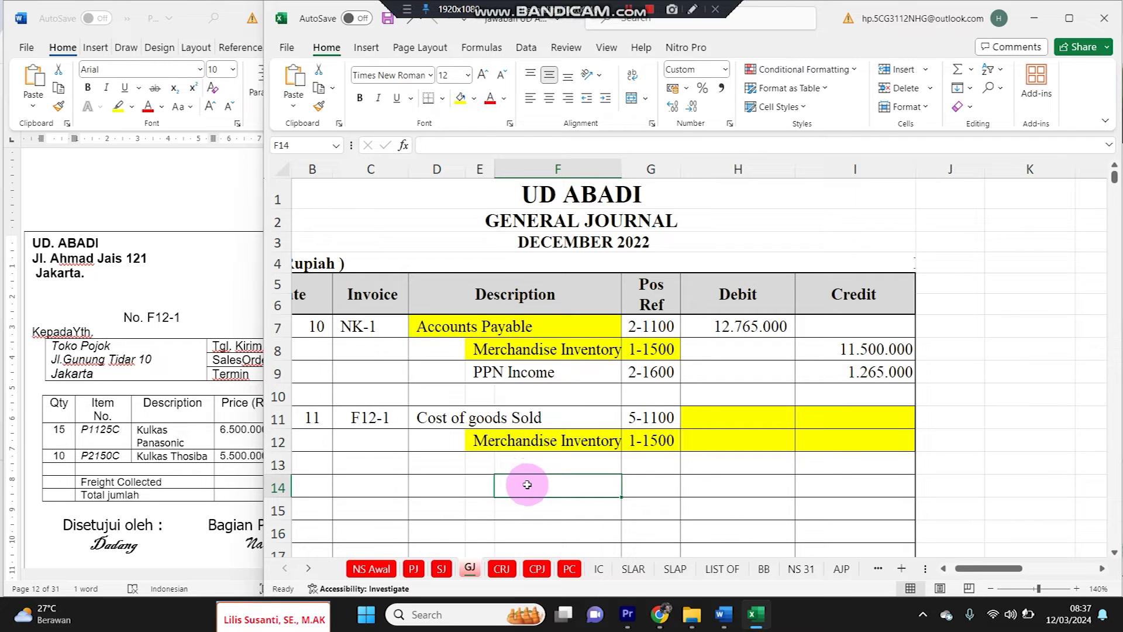
On the Kulkas Panasonic inventory card (IC), enter date 11, evidence number f12-1 and description "Penjualan, Toko Pojok" in row 14
click(600, 569)
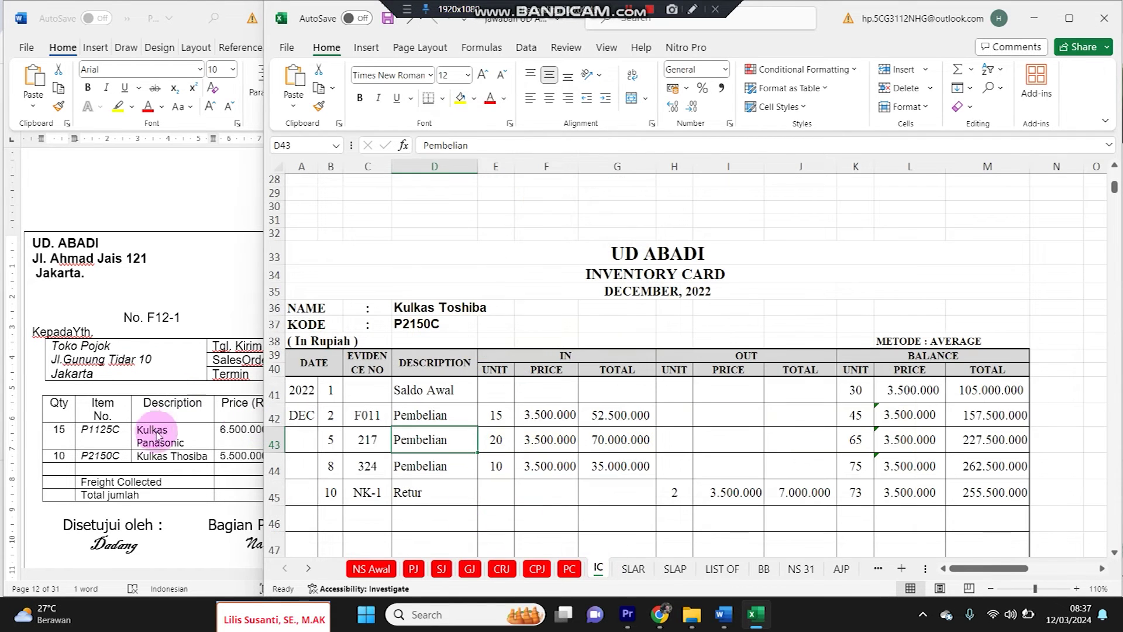
scroll(438, 360, up, 10)
click(330, 450)
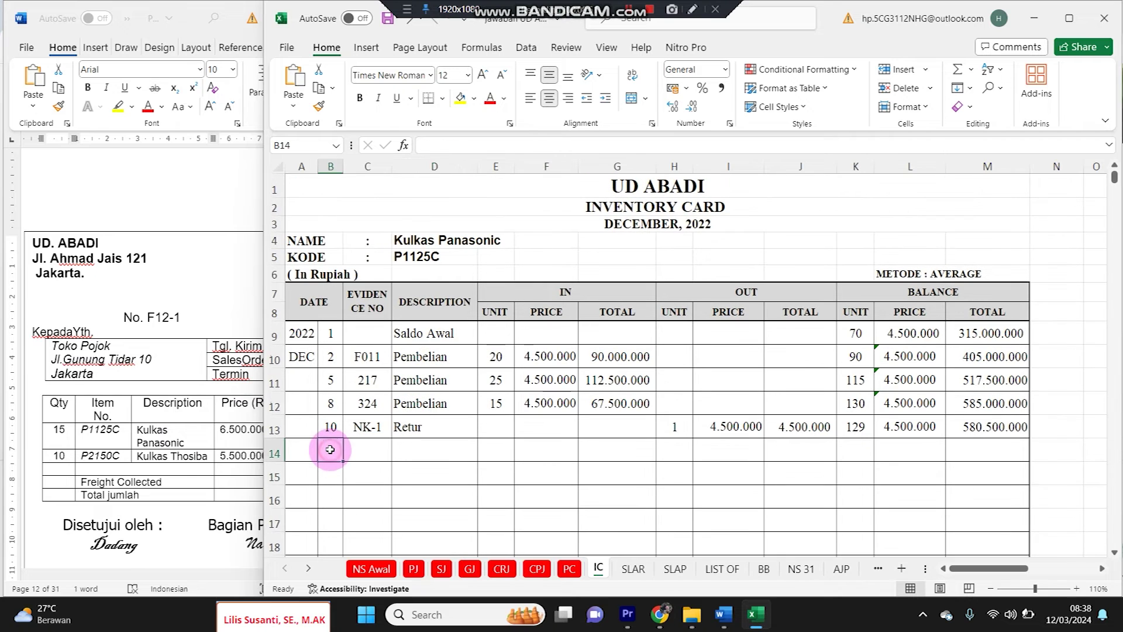
text(11)
click(376, 446)
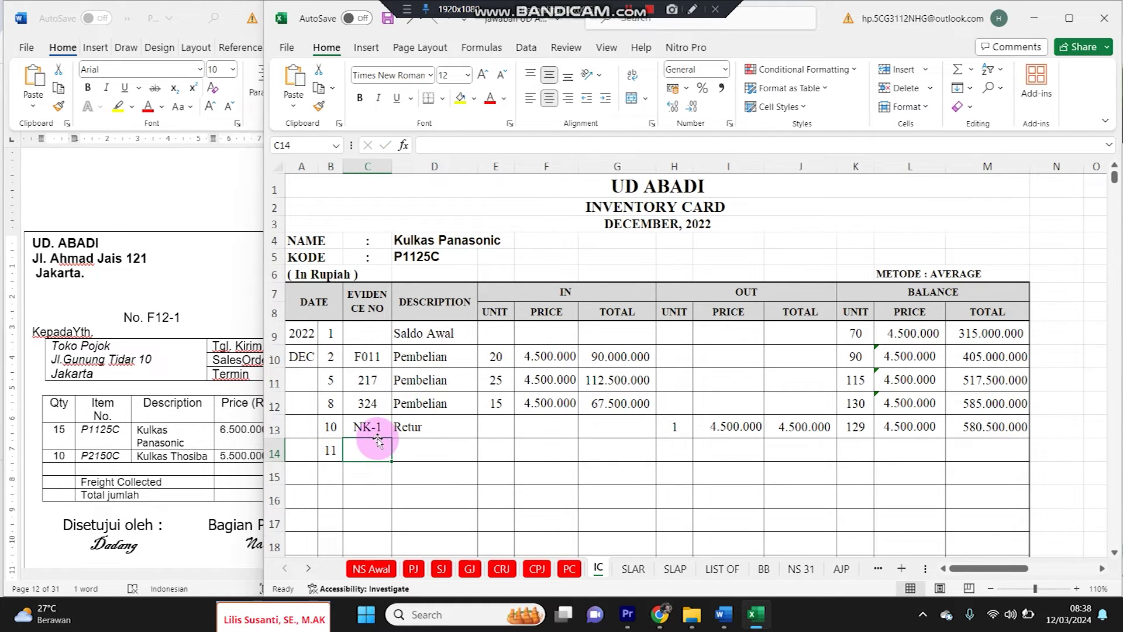
text(f12-1)
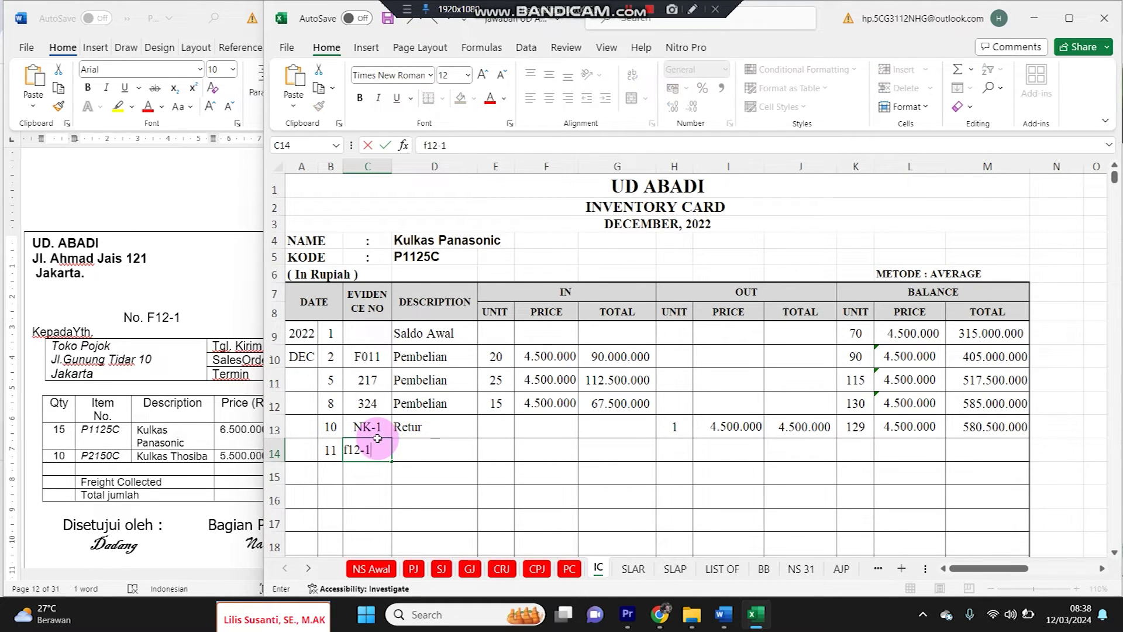
key(Tab)
text(pENJUALAN)
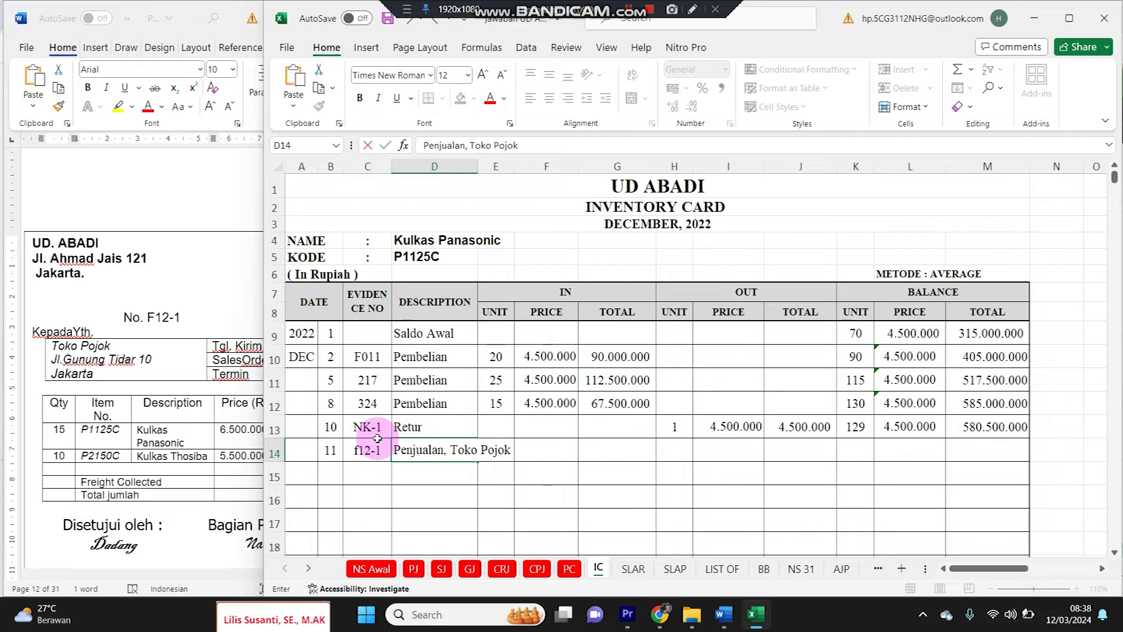
key(Left)
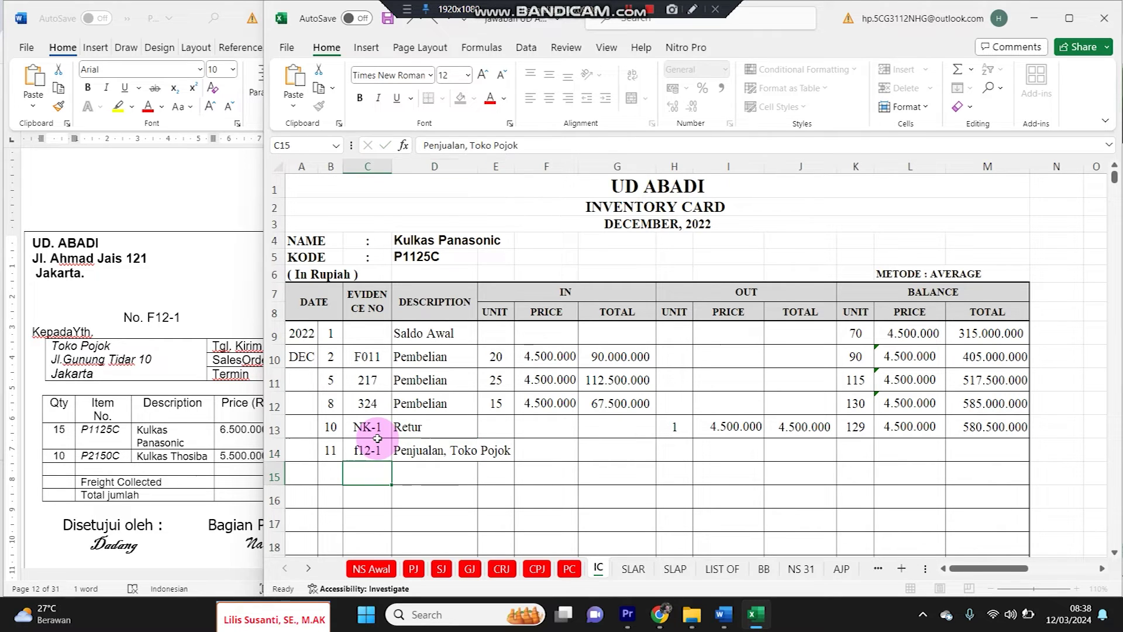
Enter 15 units in the OUT section of row 14 and link its price to the previous balance price in L13
key(Right)
key(Right)
key(Right)
key(Right)
key(Right)
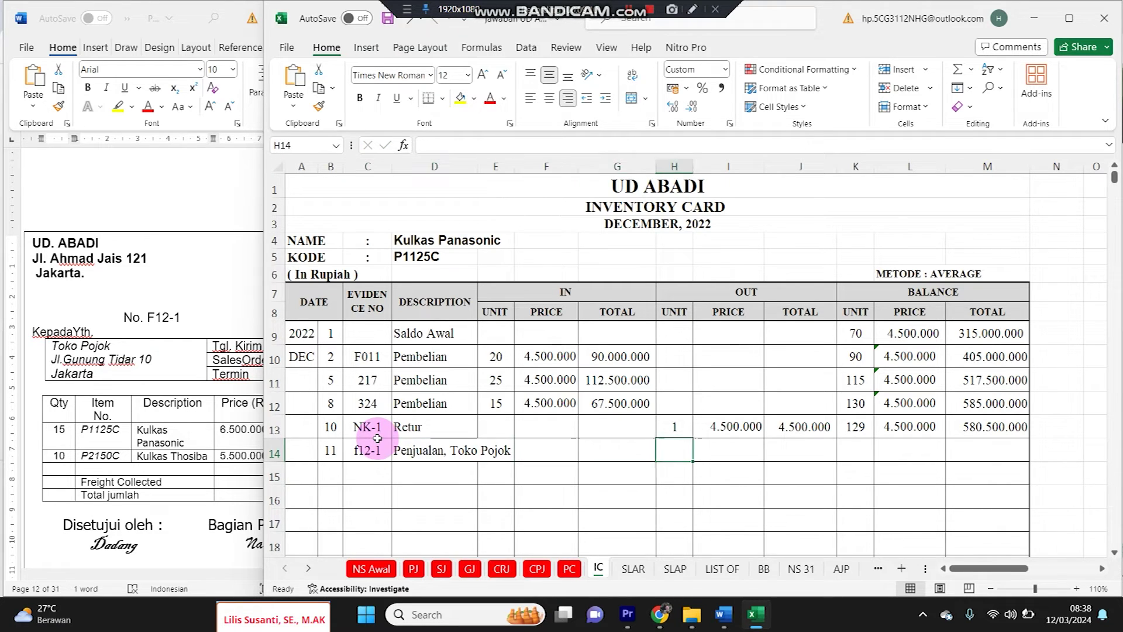
text(15)
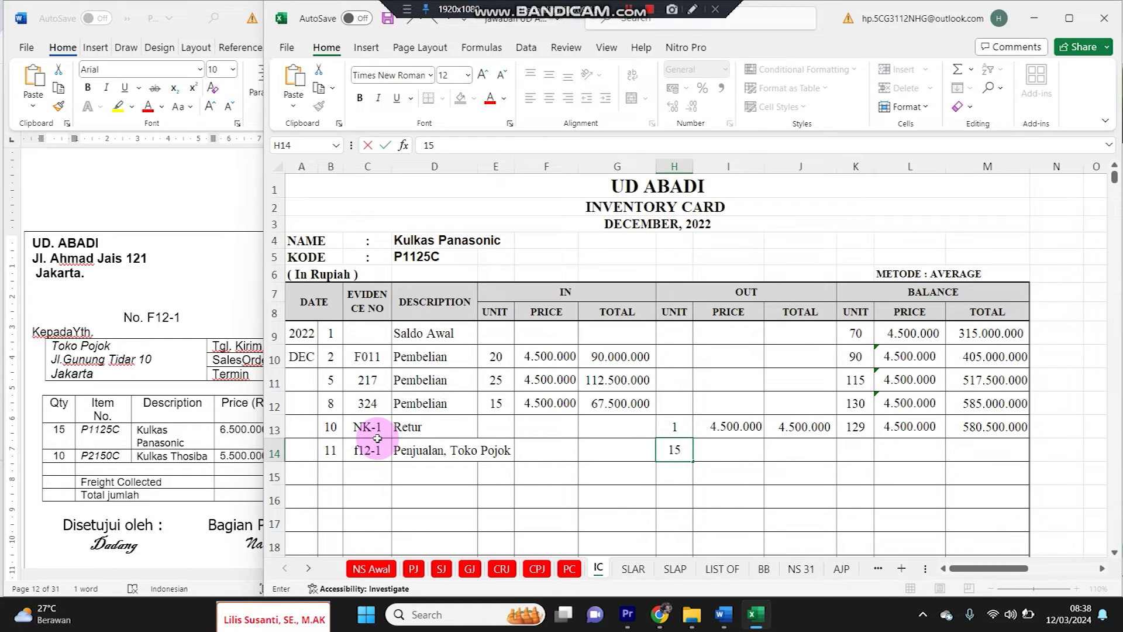
key(Right)
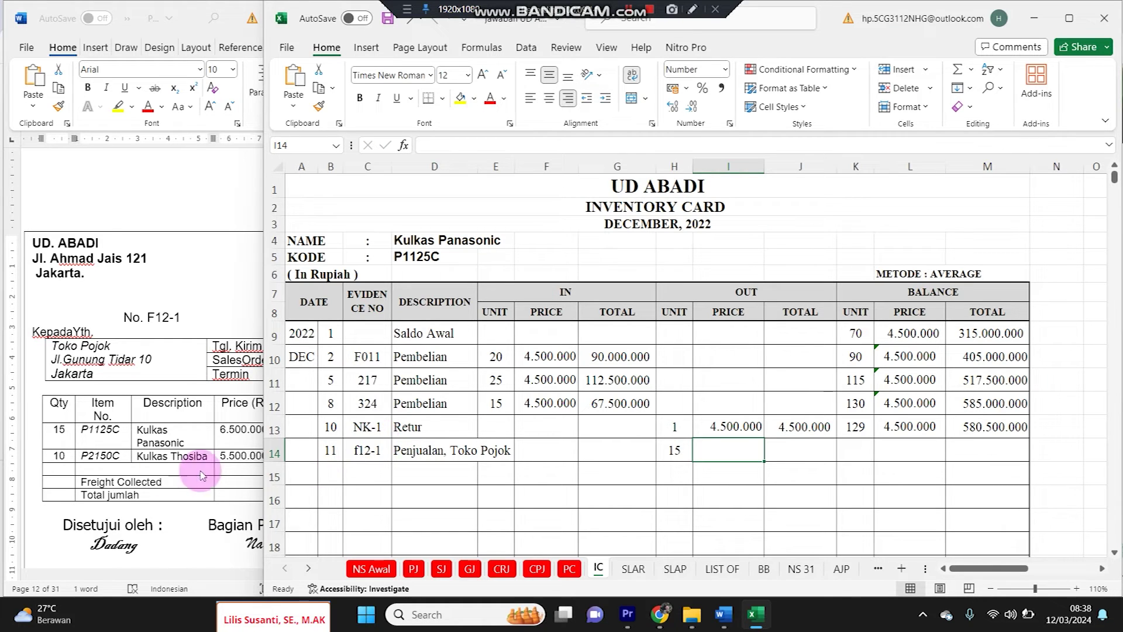
click(182, 443)
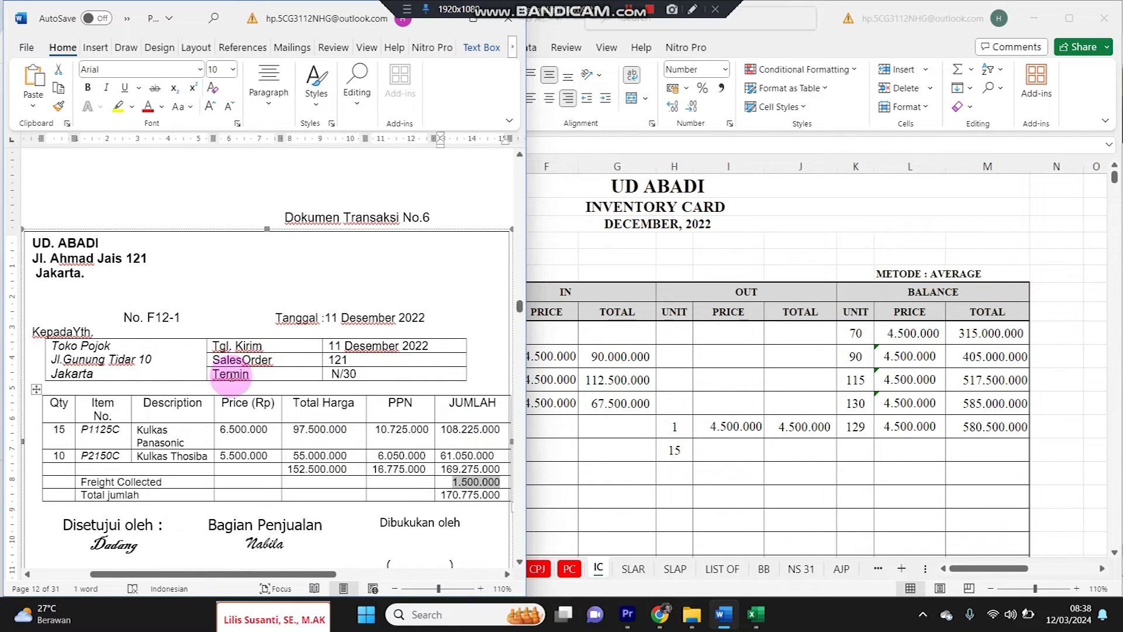
click(825, 364)
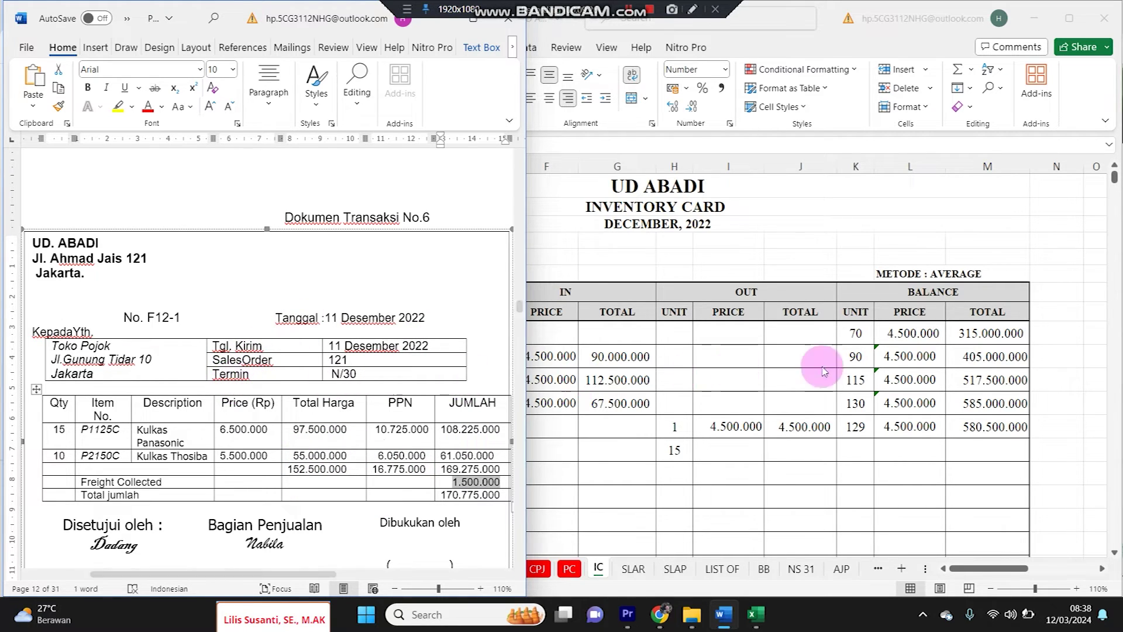
click(767, 450)
text(=)
click(889, 425)
key(Return)
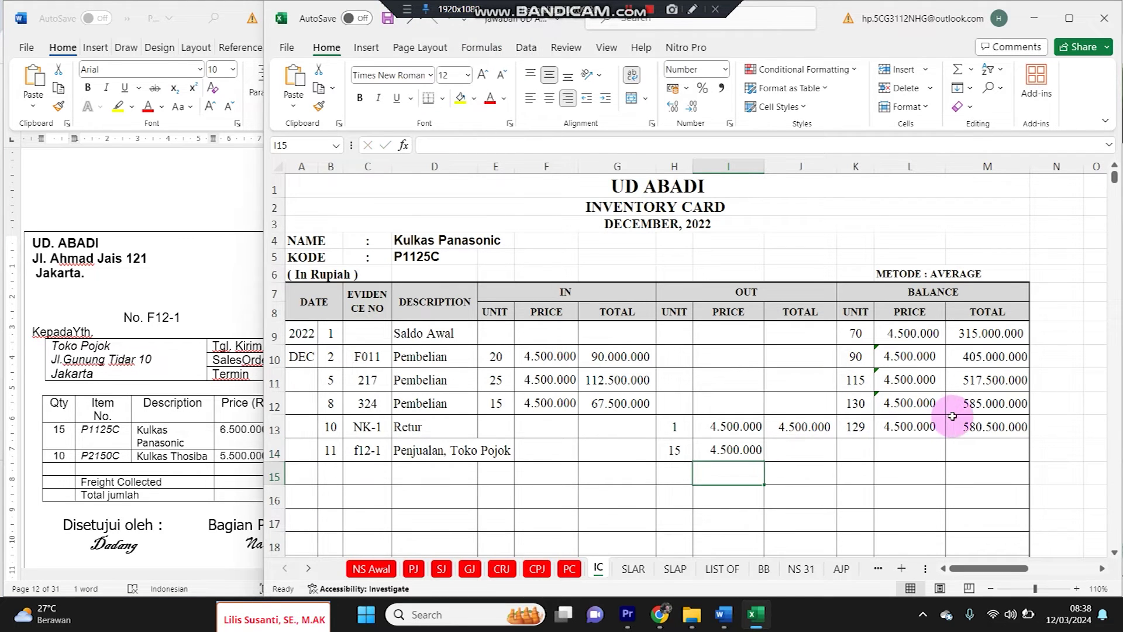
Extend the OUT total formula from J13 to J14 and copy the balance formulas K13:M13 into row 14
click(820, 430)
drag(836, 440, 815, 454)
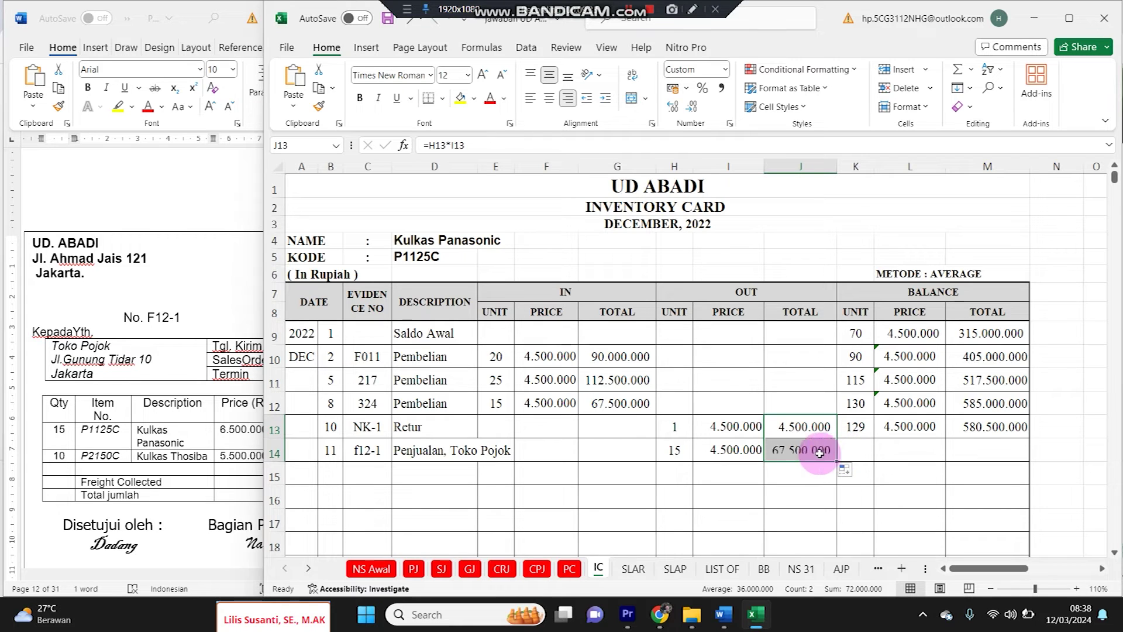
click(855, 448)
drag(854, 430, 970, 427)
key(ctrl+c)
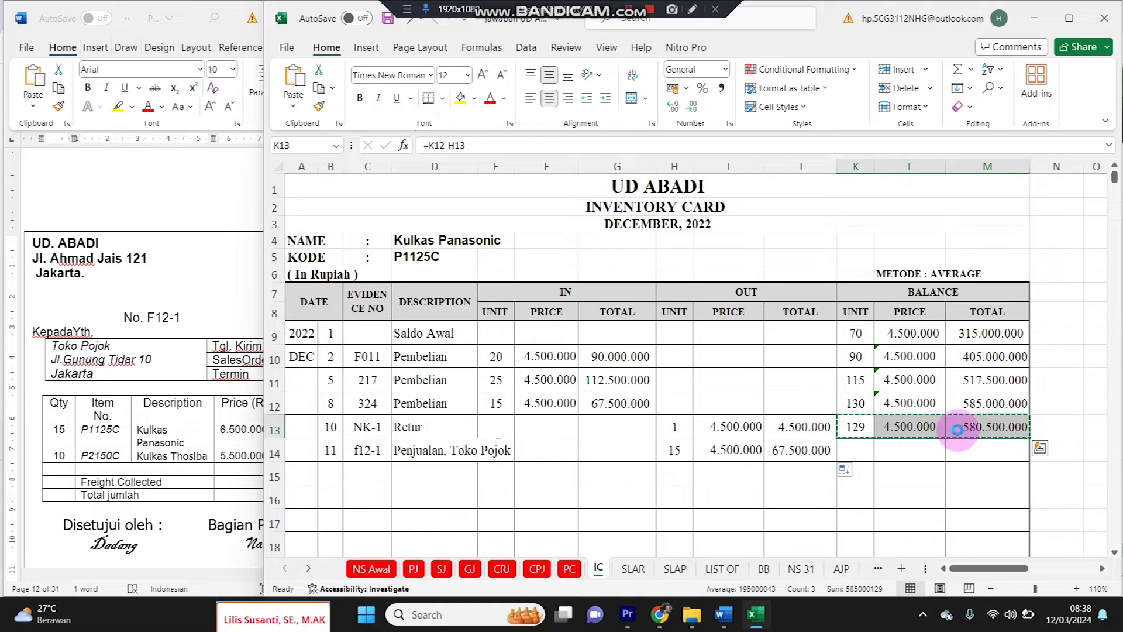
click(857, 451)
key(ctrl+v)
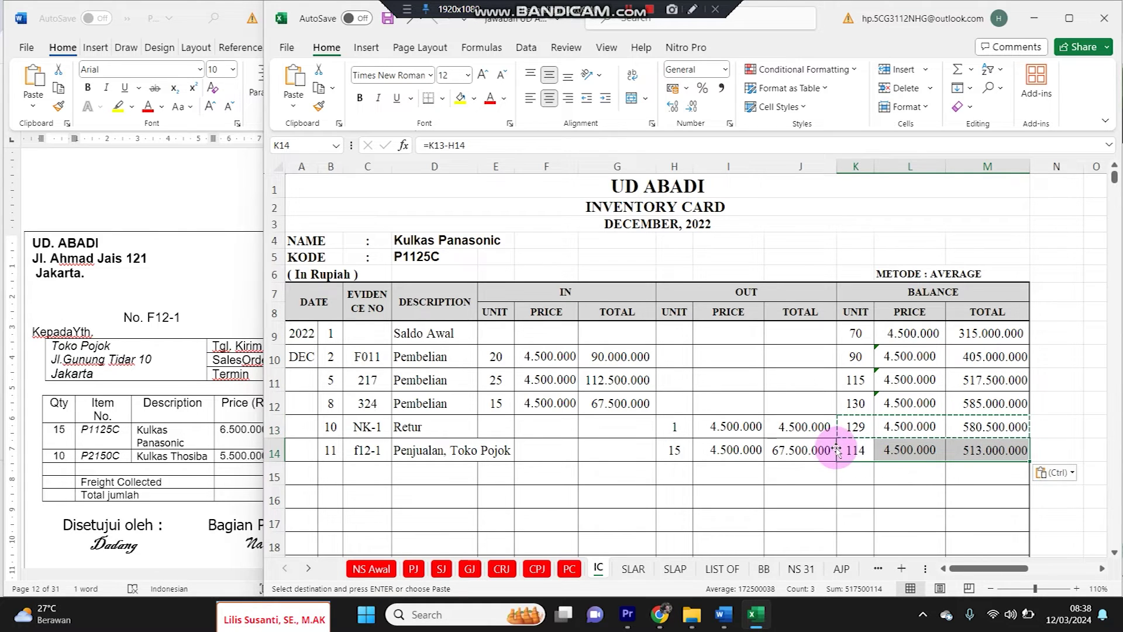
Correct the evidence number in C14 to F12-1 with a capital F
click(746, 451)
drag(334, 452, 527, 449)
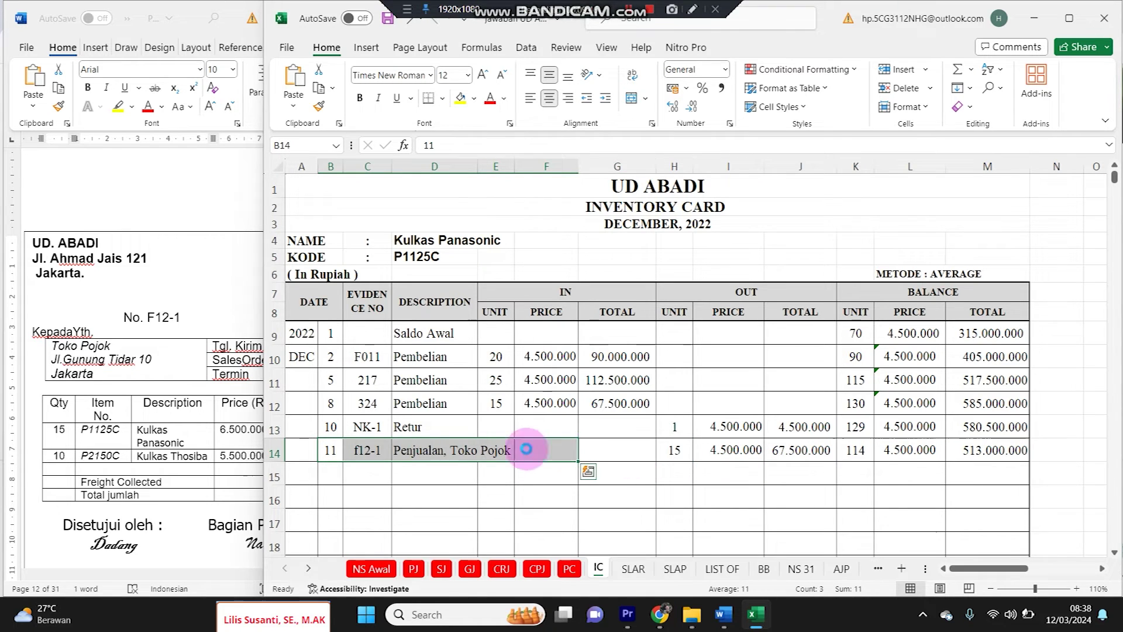
double_click(358, 446)
drag(354, 449, 428, 450)
text(F)
Copy the date, evidence number and description from B14:D14 into row 46 of the Kulkas Toshiba inventory card
click(320, 454)
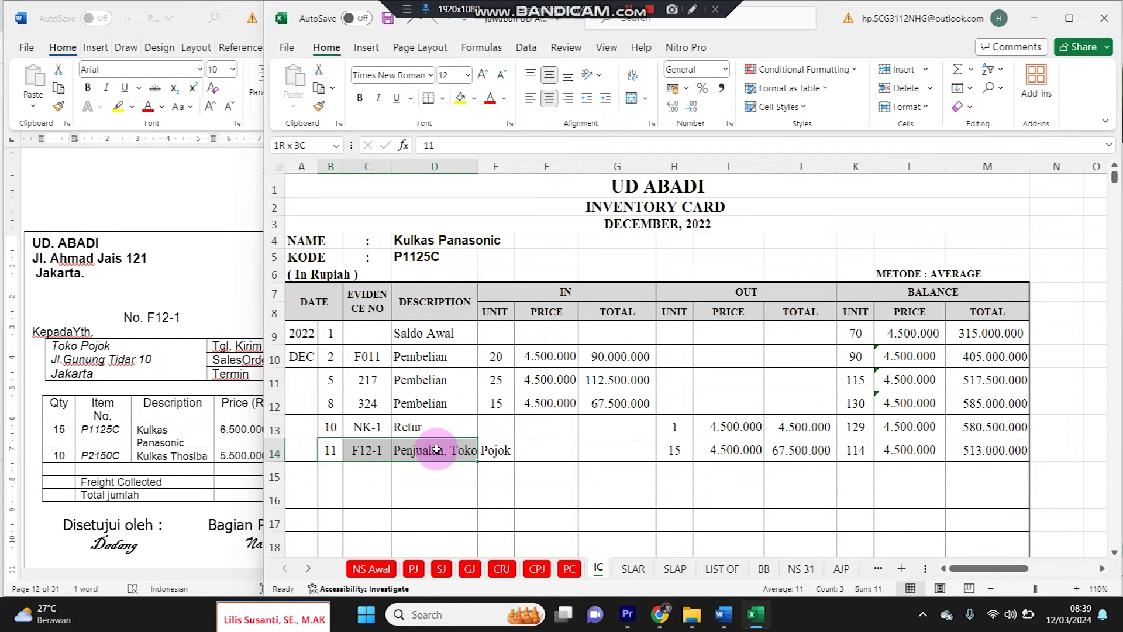
key(ctrl+c)
scroll(384, 454, down, 9)
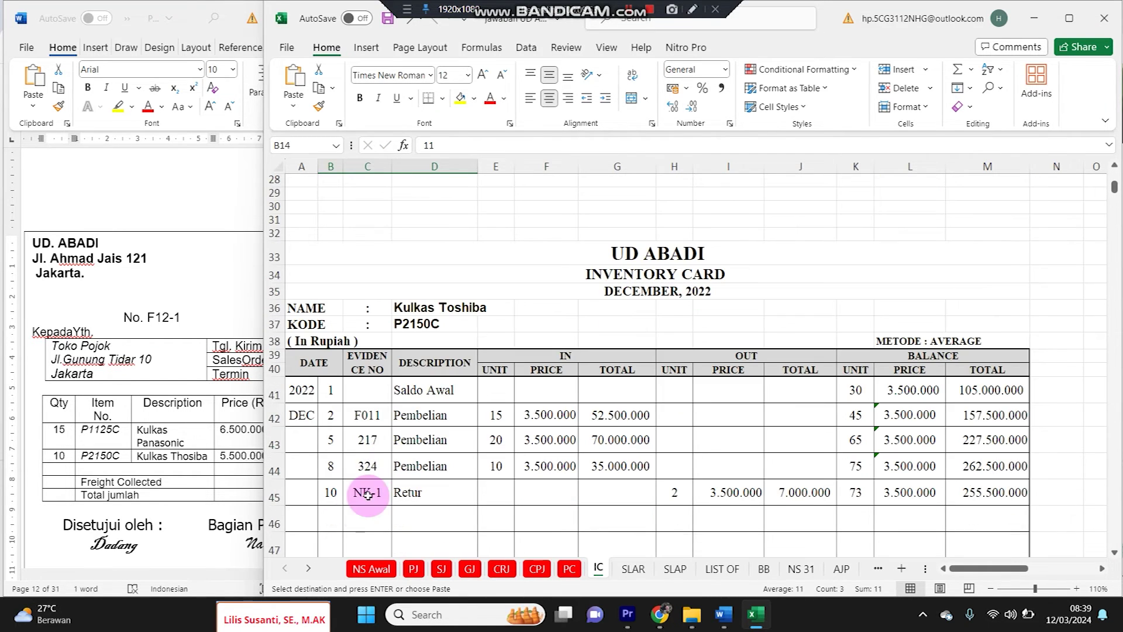
click(331, 513)
key(ctrl+v)
Enter 10 OUT units in row 46 and copy the OUT price and total from I45:J45 into that row
click(668, 526)
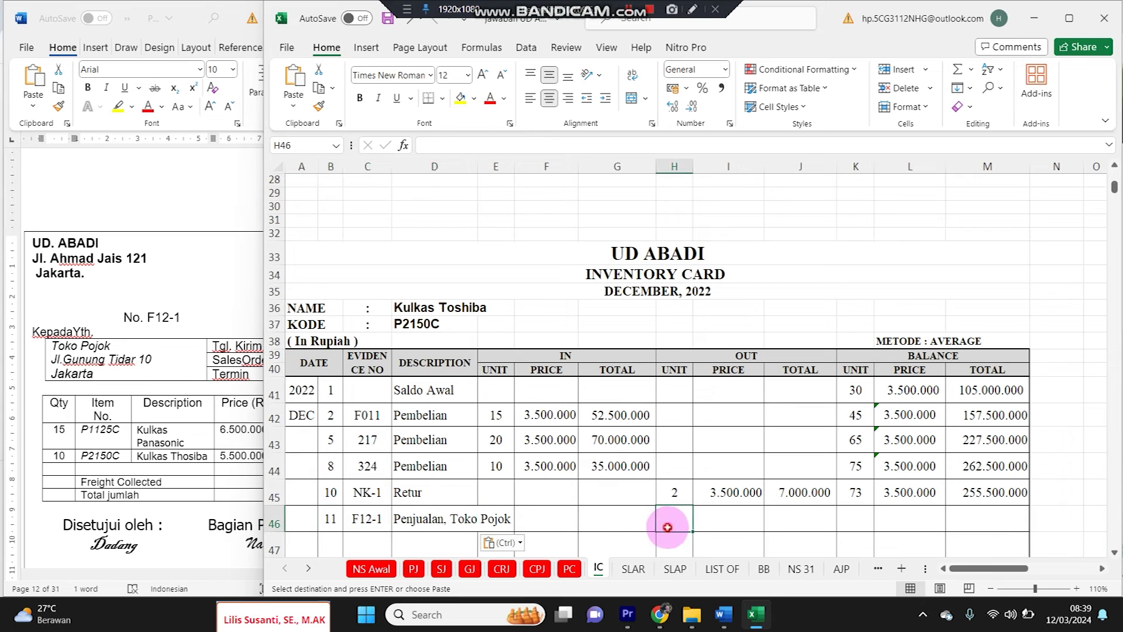
text(1)
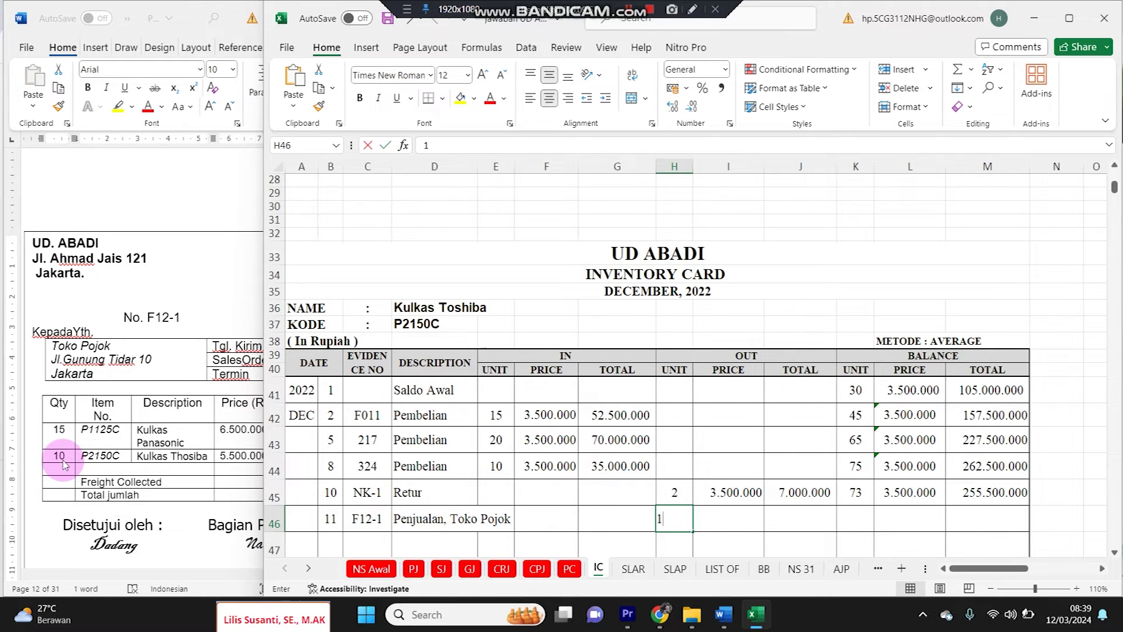
text(0)
drag(731, 492, 778, 492)
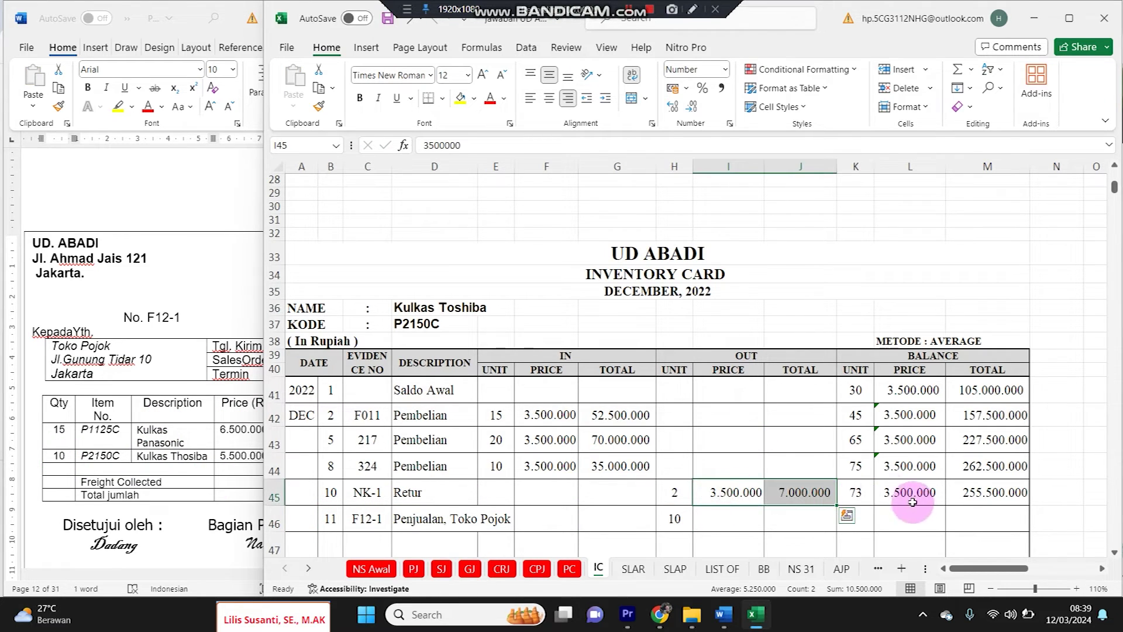
key(ctrl+c)
click(725, 513)
key(ctrl+v)
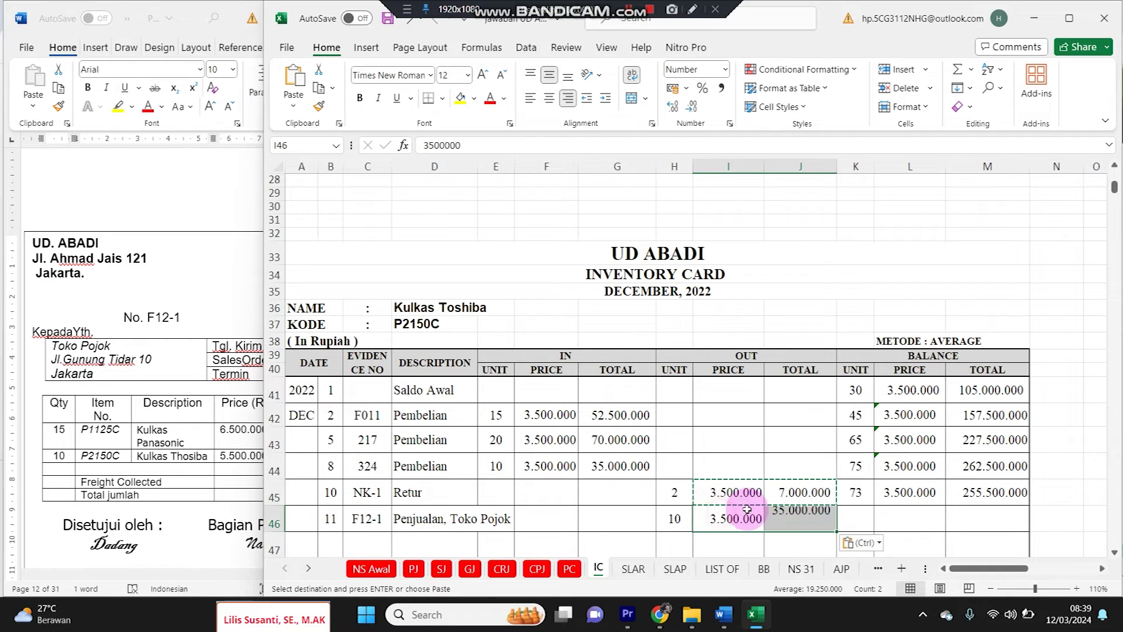
Complete the balance of row 46 by extending the unit formula from K45 and copying the price and total formulas L45:M45
click(863, 498)
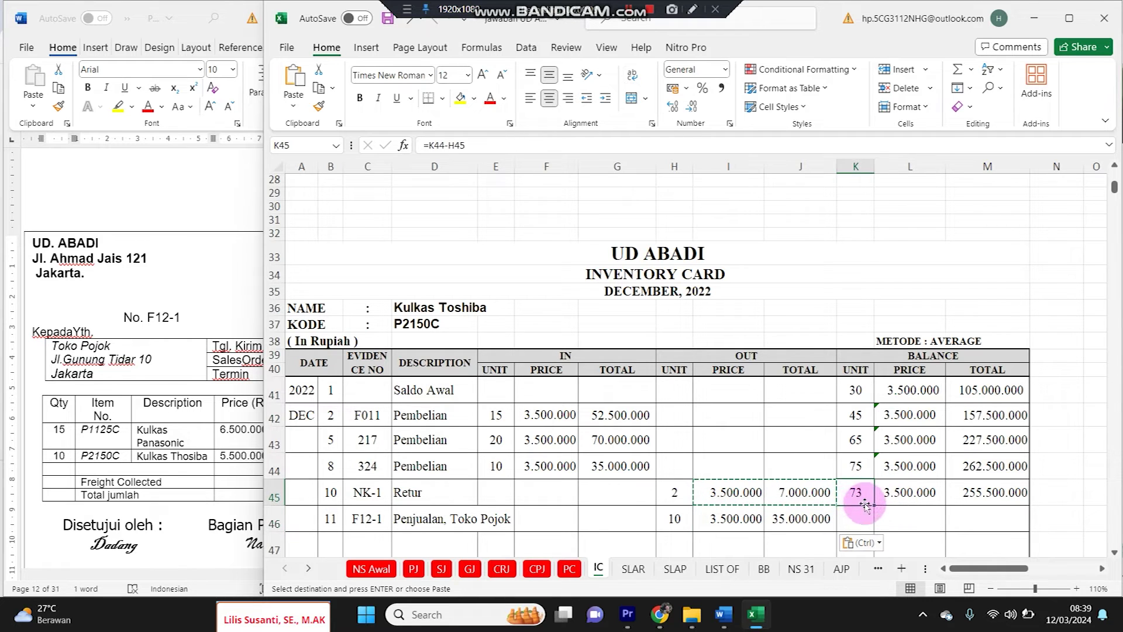
drag(872, 506, 963, 494)
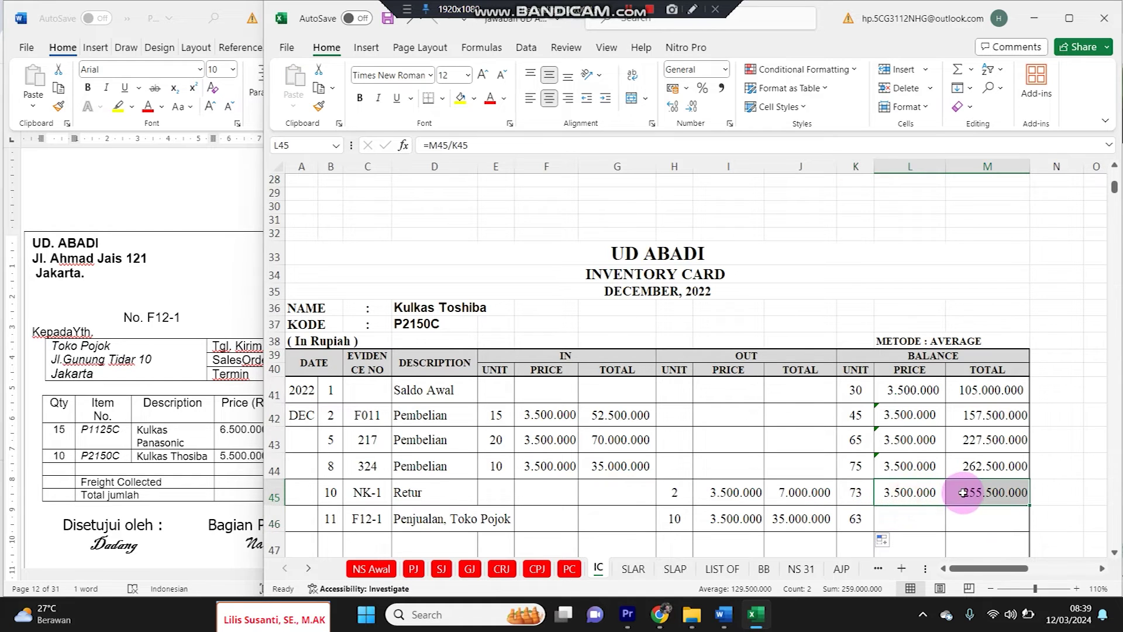
key(ctrl+c)
click(900, 515)
key(ctrl+v)
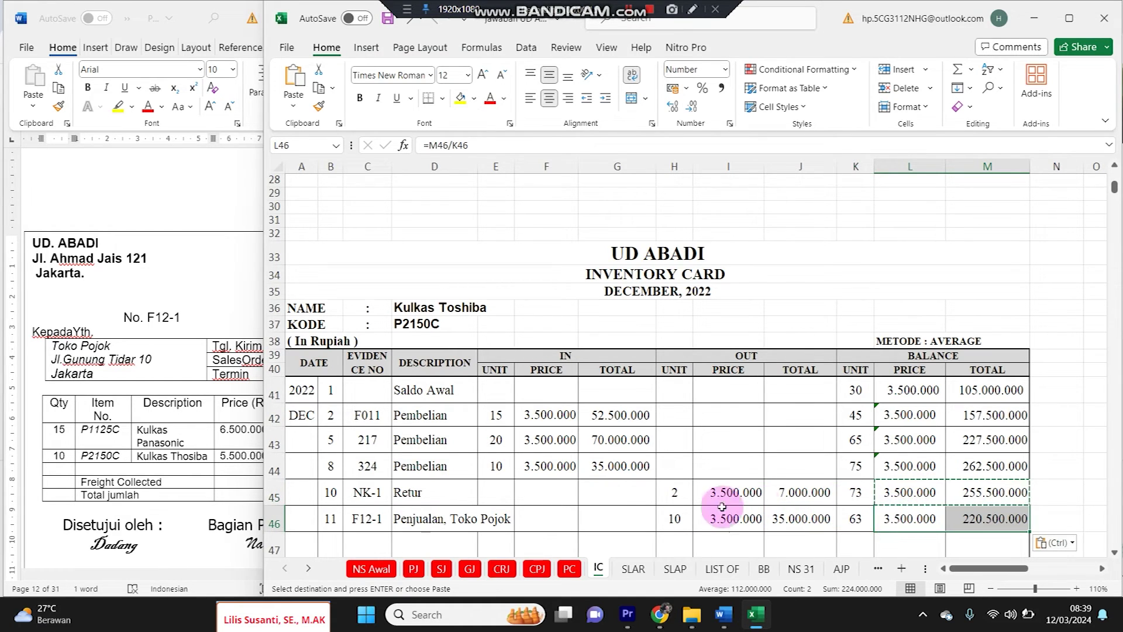
Highlight in yellow the OUT totals of the Toko Pojok sale on both inventory cards, J46 and J14
click(795, 519)
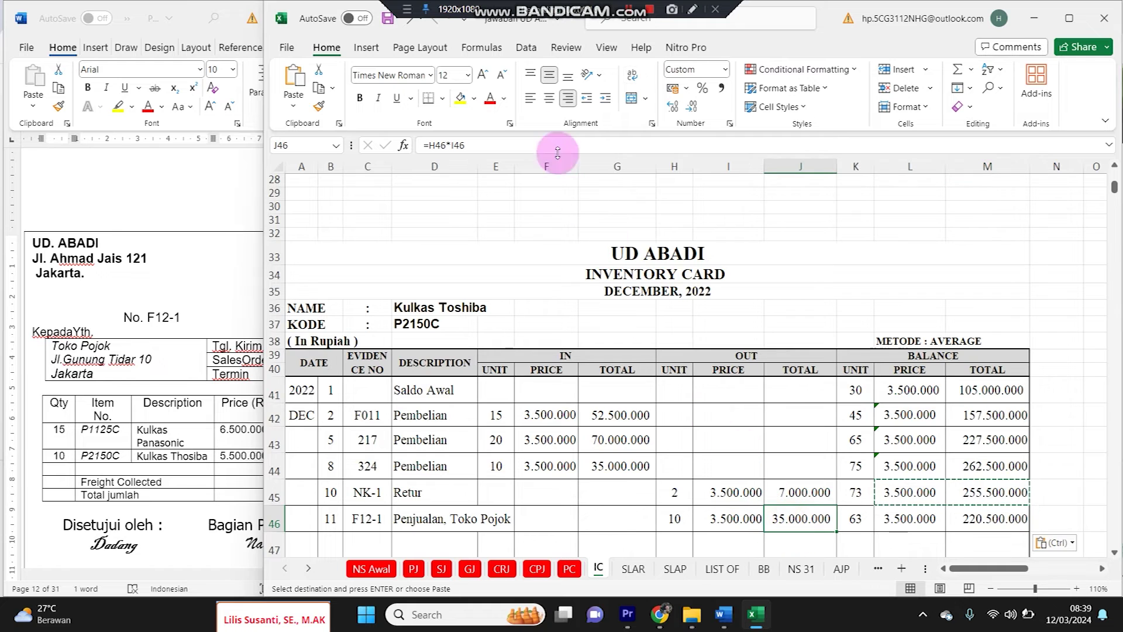
click(460, 99)
scroll(853, 414, up, 6)
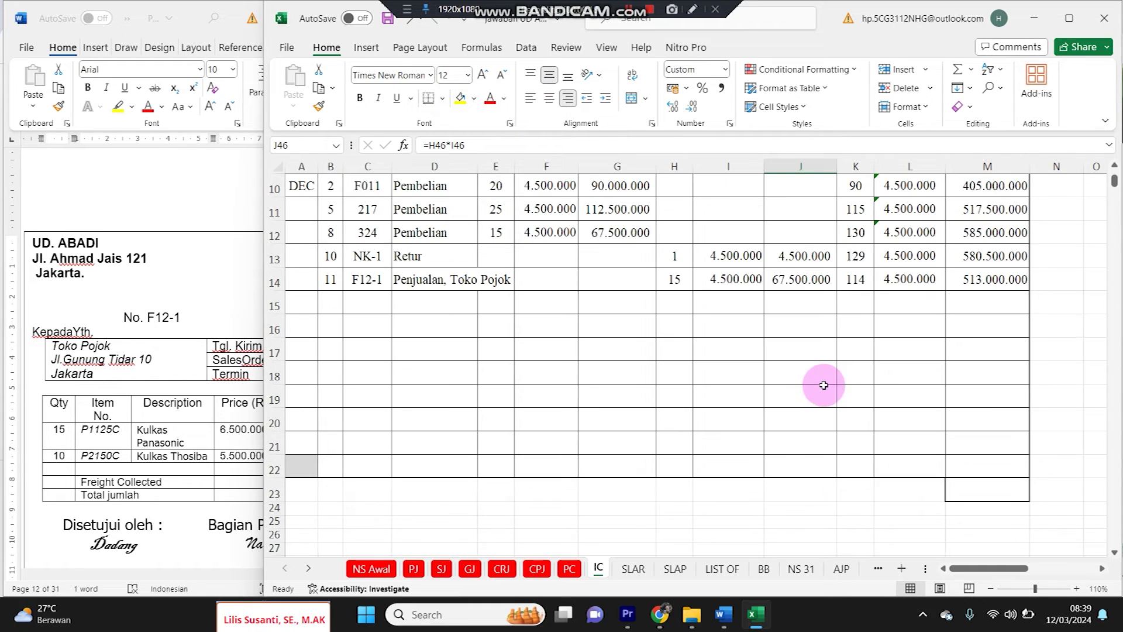
click(786, 283)
click(460, 100)
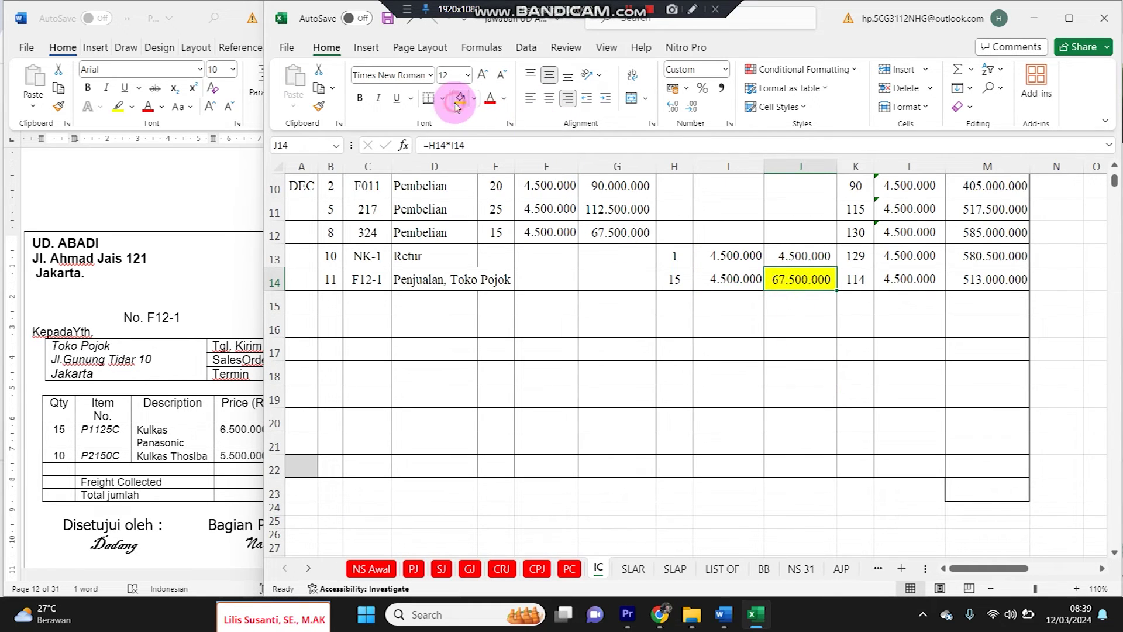
On the GJ sheet, set the Merchandise Inventory credit in I12 to the sum of IC!J14 and IC!J46
click(470, 569)
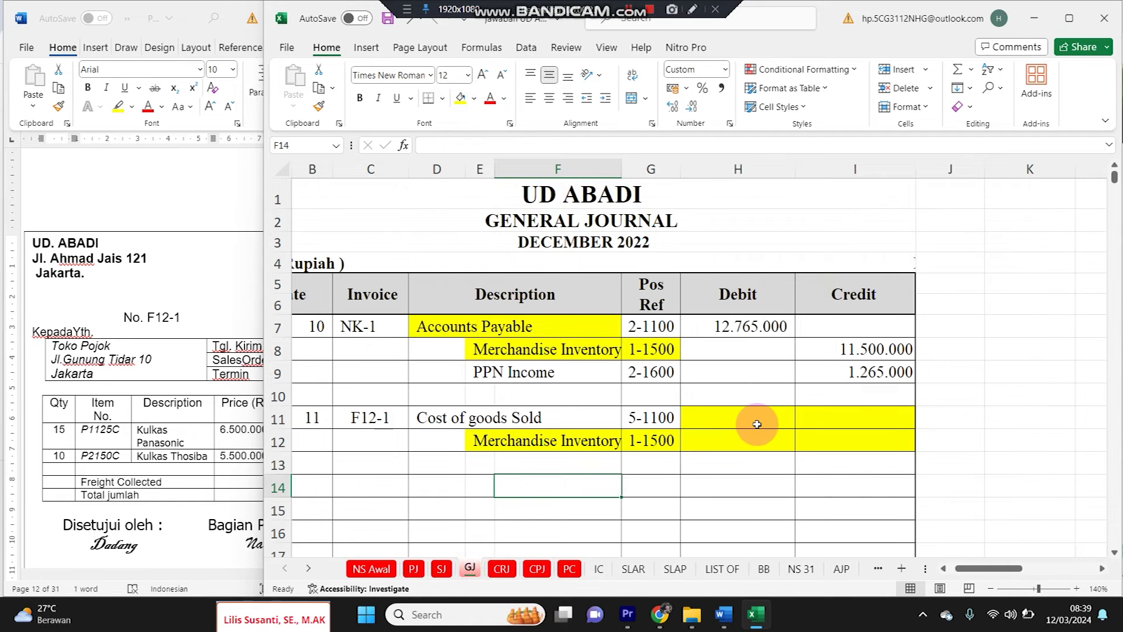
click(758, 417)
click(861, 437)
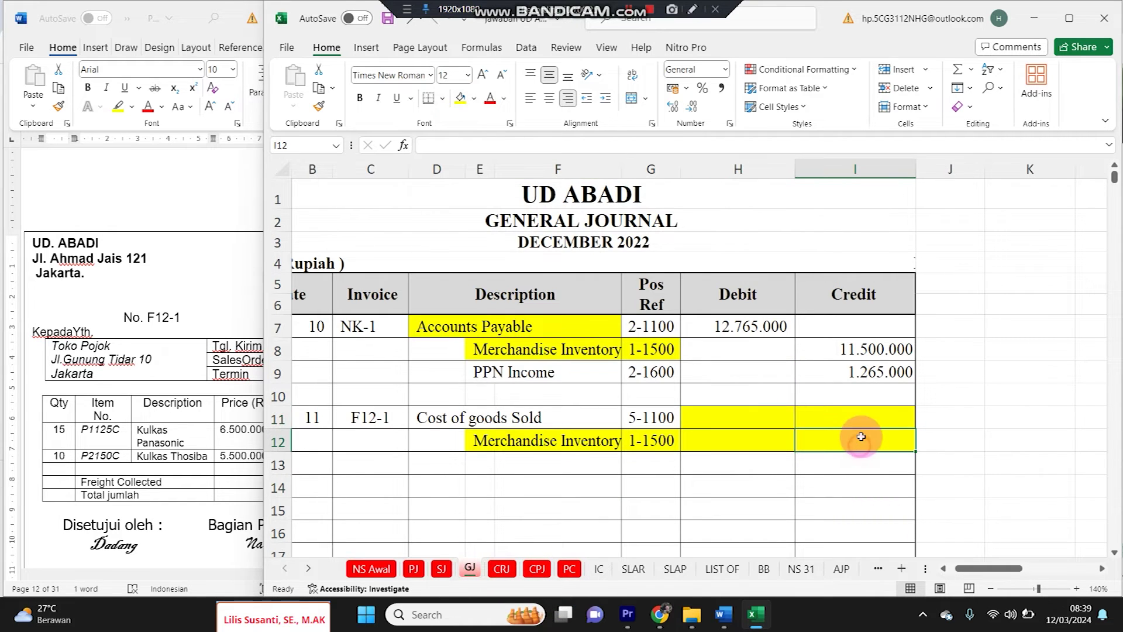
text(=)
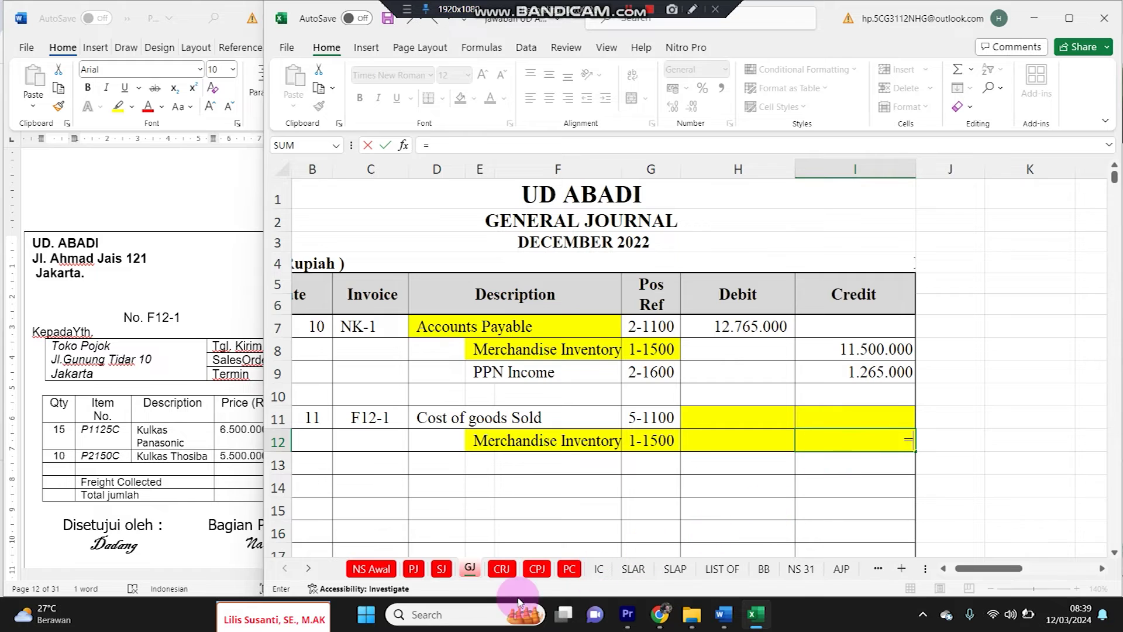
click(598, 569)
click(798, 276)
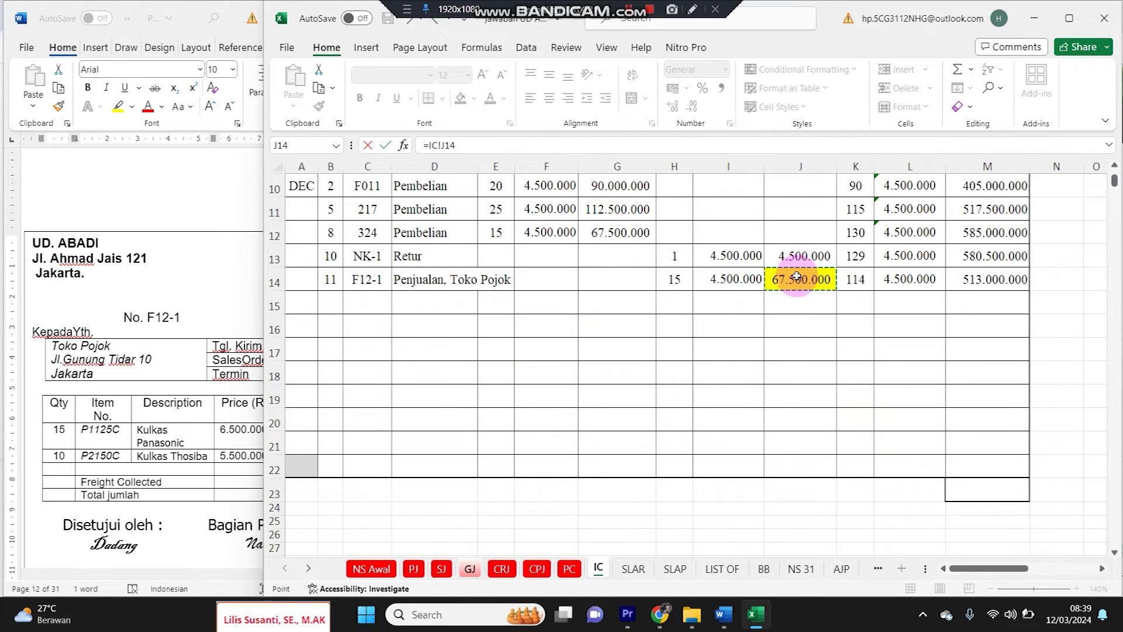
scroll(796, 277, down, 7)
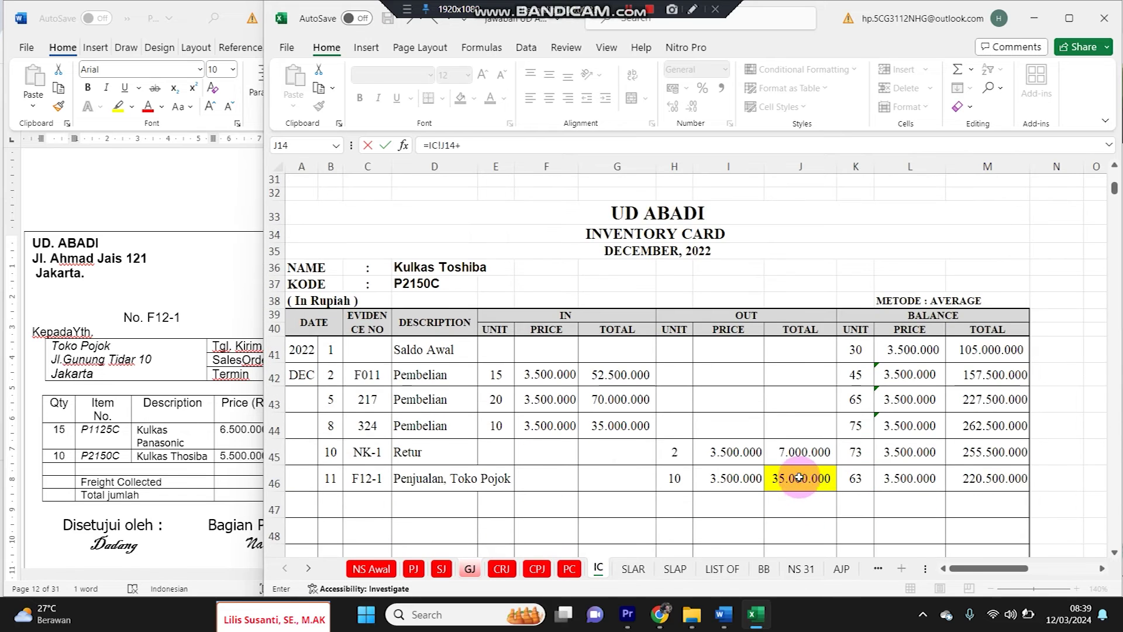
key(Return)
Link the Cost of goods Sold debit in H11 to the Merchandise Inventory credit in I12
click(746, 417)
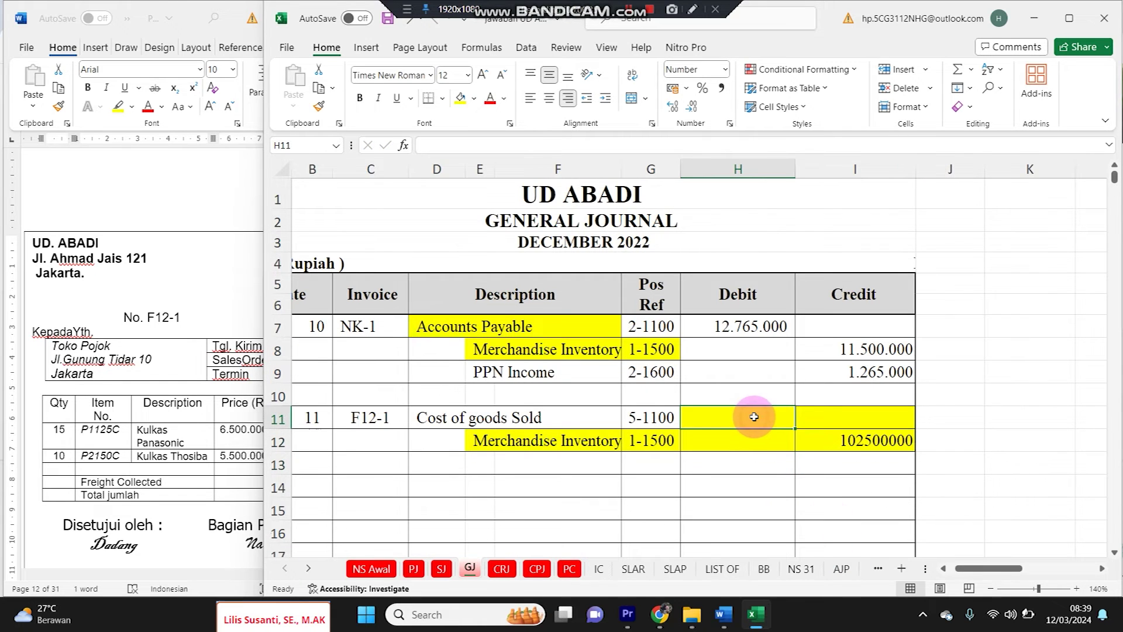
text(=)
click(843, 439)
key(Return)
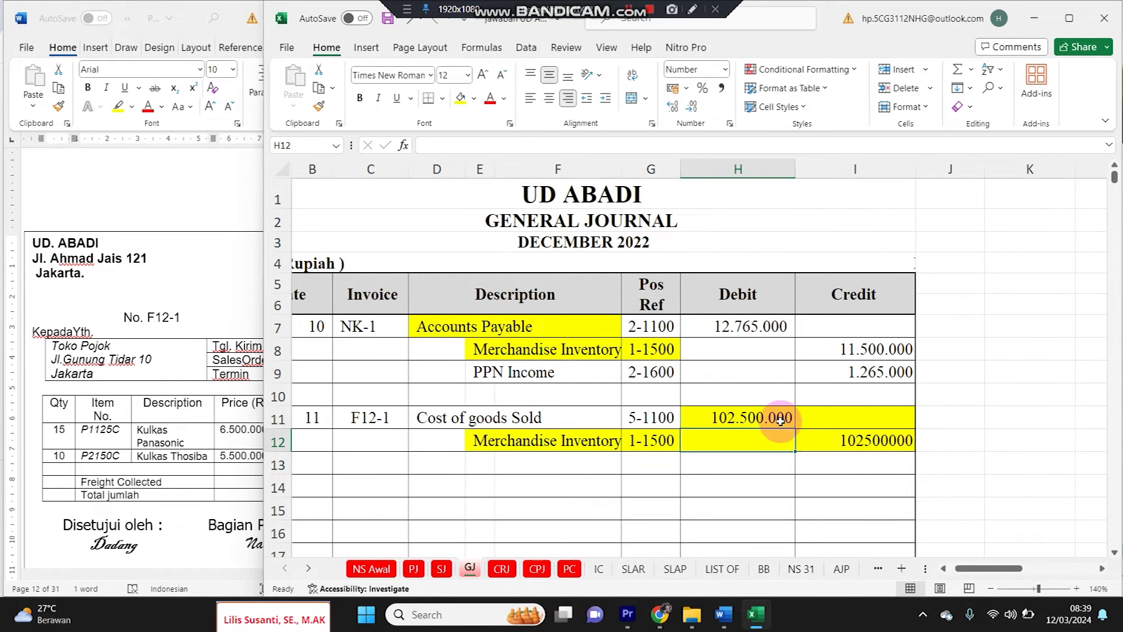
Format the general journal's Credit column I with thousands separators and no decimals
click(842, 440)
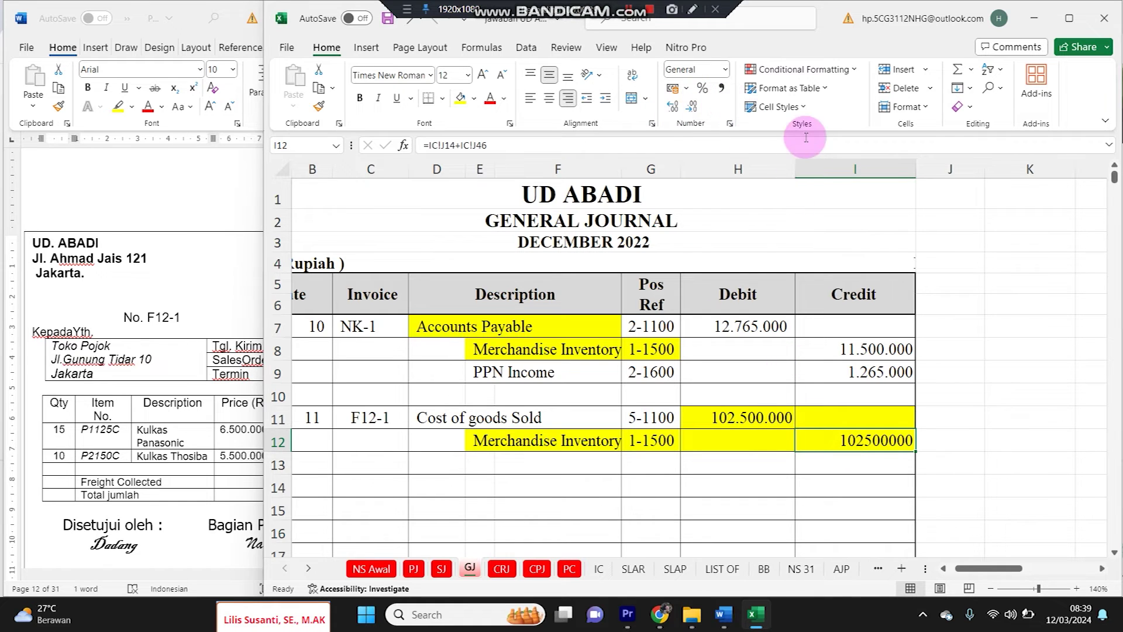
click(823, 168)
click(697, 106)
click(722, 87)
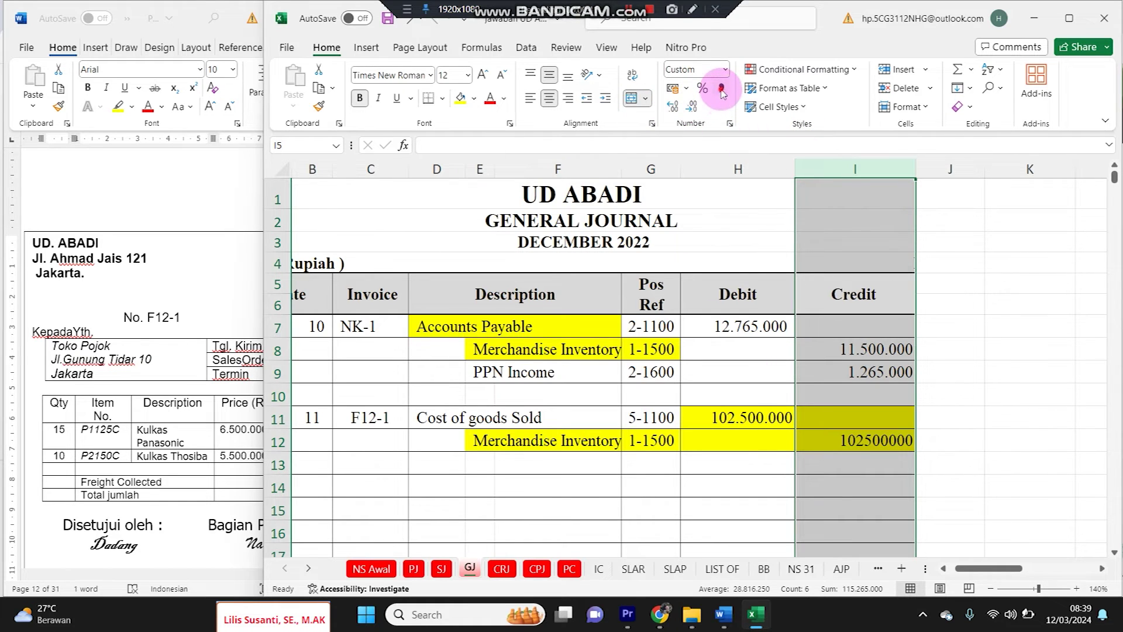
click(692, 105)
click(738, 417)
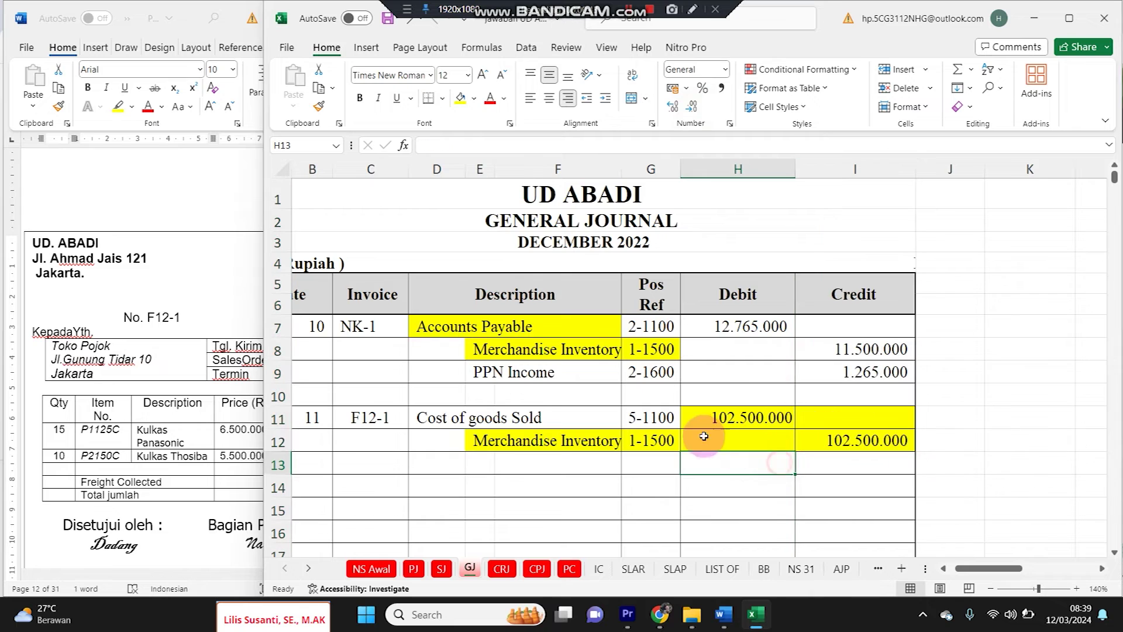
On the SJ sheet, highlight the Account Receivable debit column G in yellow
click(441, 569)
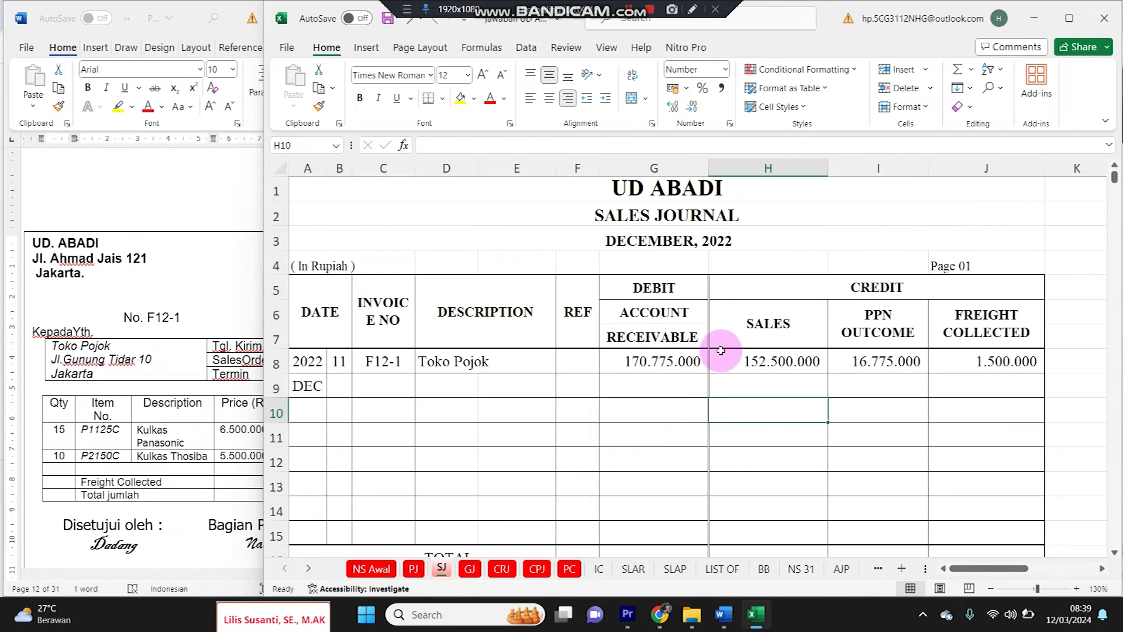
click(719, 354)
click(653, 169)
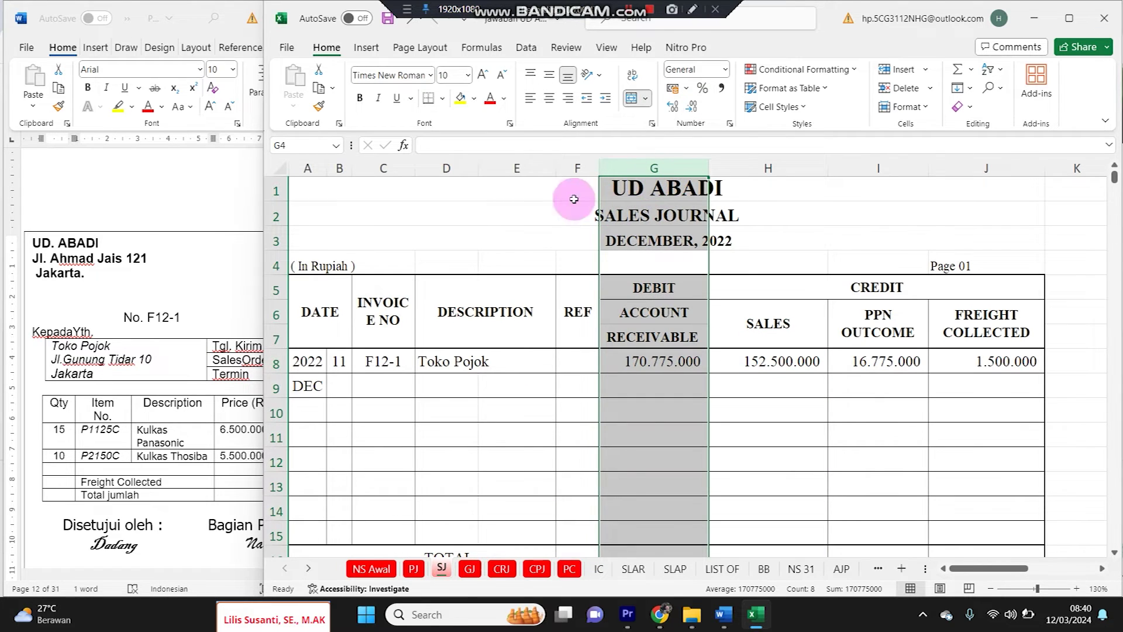
click(460, 97)
click(756, 414)
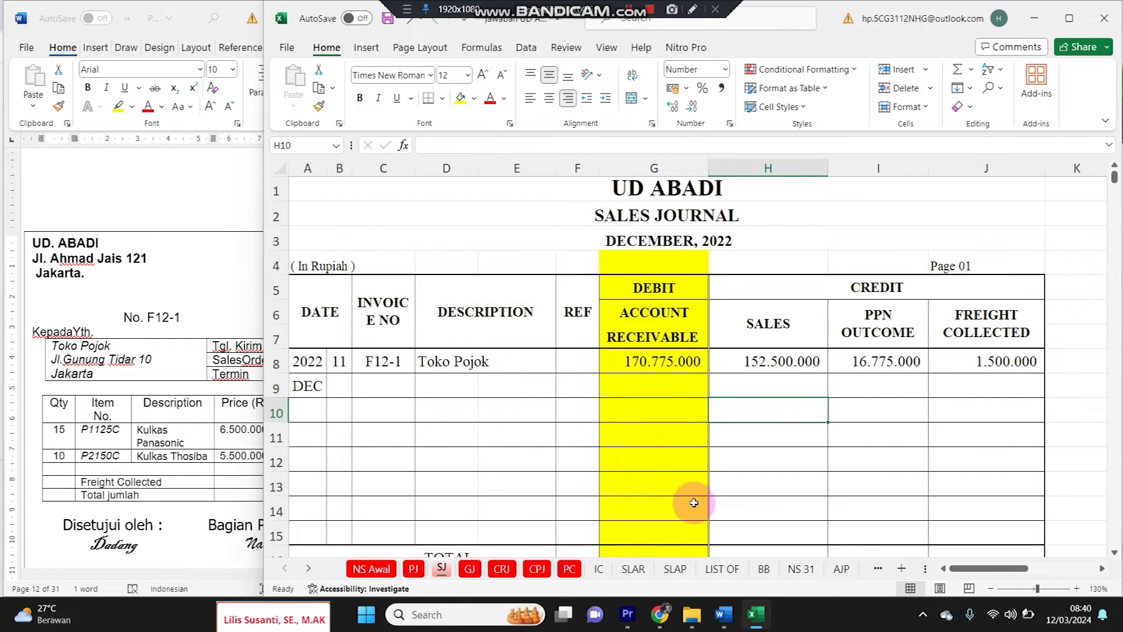
On the SLAR sheet, enter day 11, description Penjualan and reference SJ-1 in row 10 of Toko Pojok's receivable ledger
click(633, 569)
scroll(433, 403, up, 11)
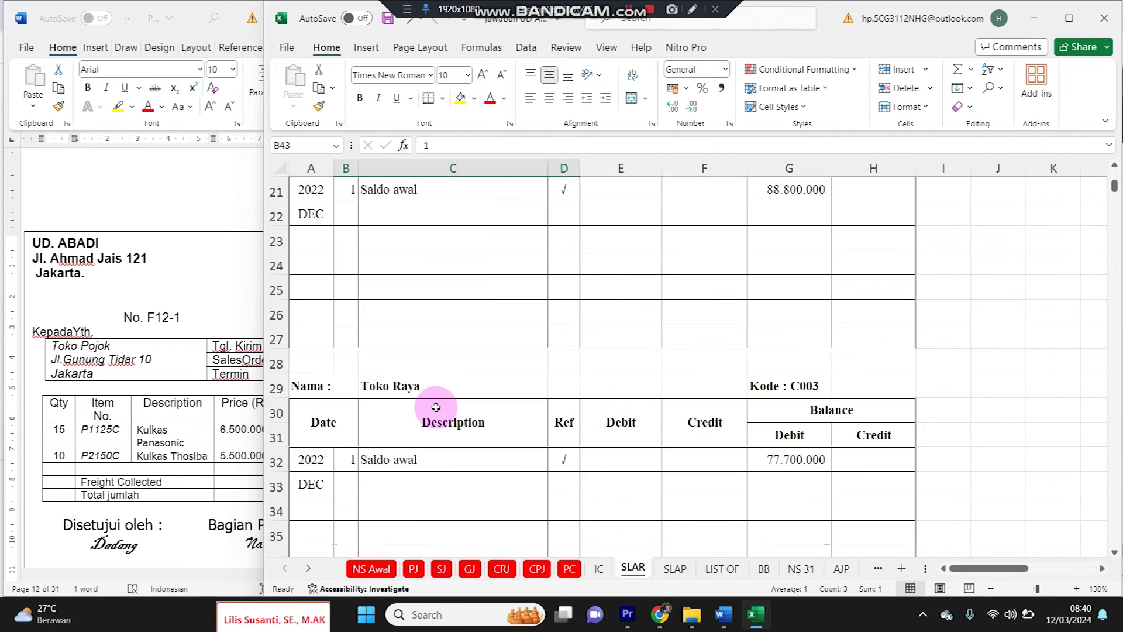
click(352, 404)
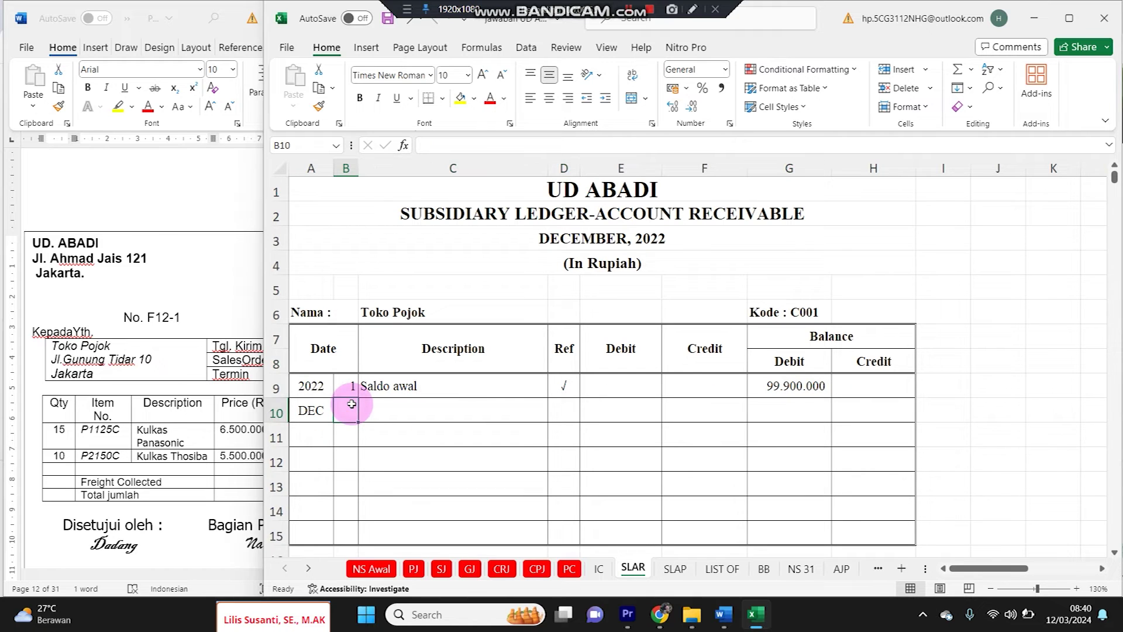
text(11)
click(410, 406)
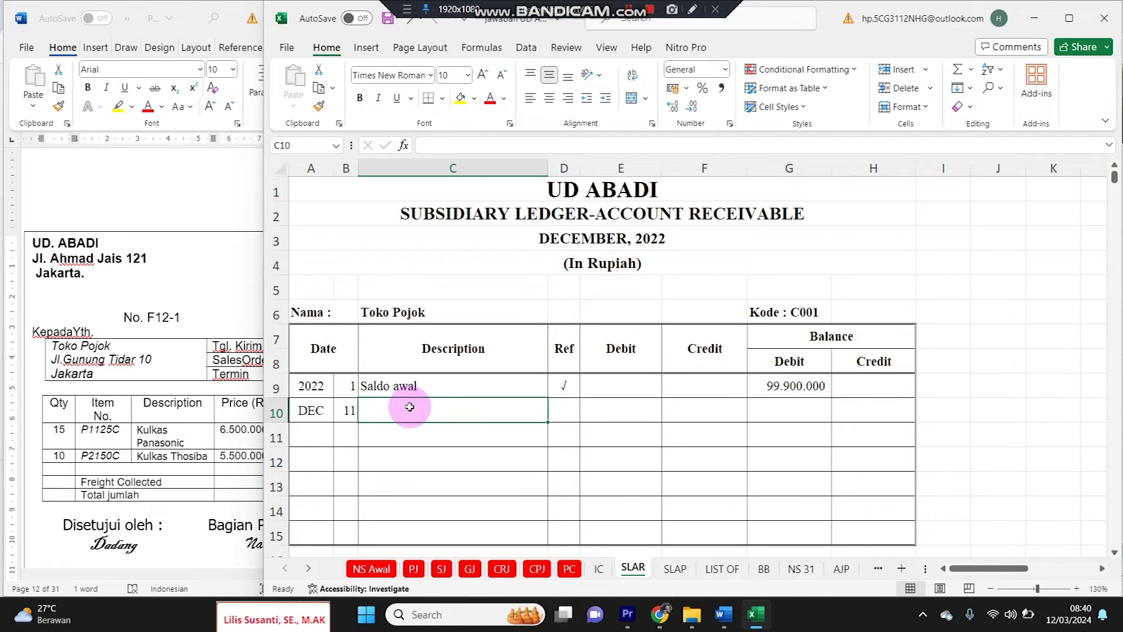
text(Penjuala)
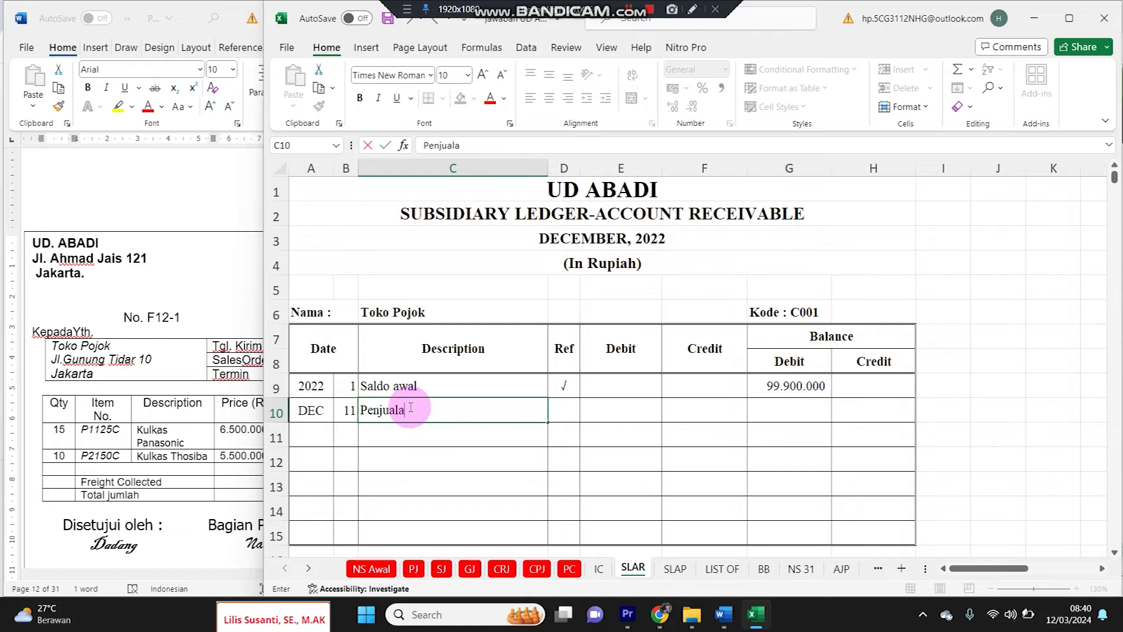
text(n)
key(Tab)
text(SJ)
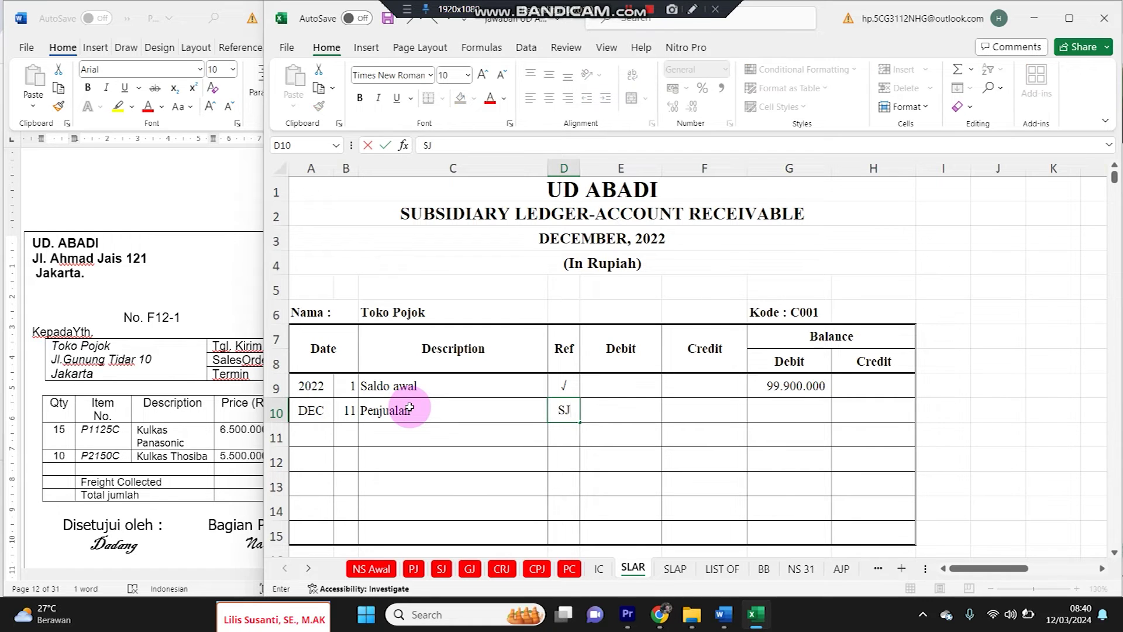
Fit the Description column C of the SLAR sheet to its contents, then widen it slightly
click(544, 168)
double_click(552, 168)
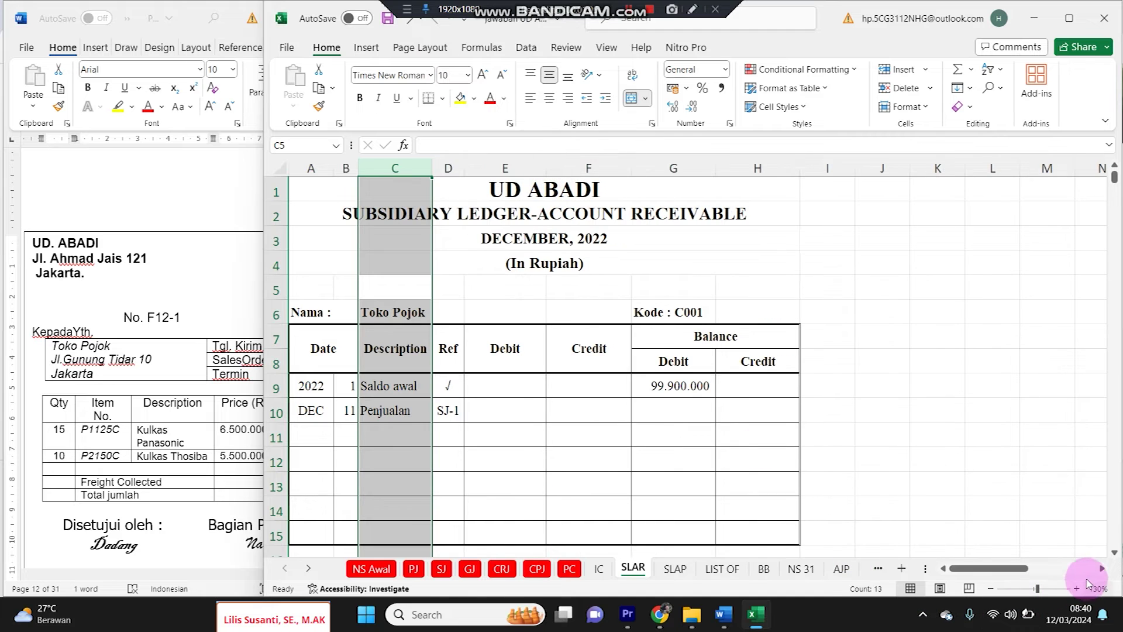
click(1083, 589)
click(1083, 589)
click(1083, 589)
click(1082, 589)
click(1083, 589)
drag(515, 512, 158, 453)
drag(500, 172, 543, 171)
Link Toko Pojok's debit in E10 to the Account Receivable amount in SJ!G8
click(634, 439)
text(=)
click(442, 568)
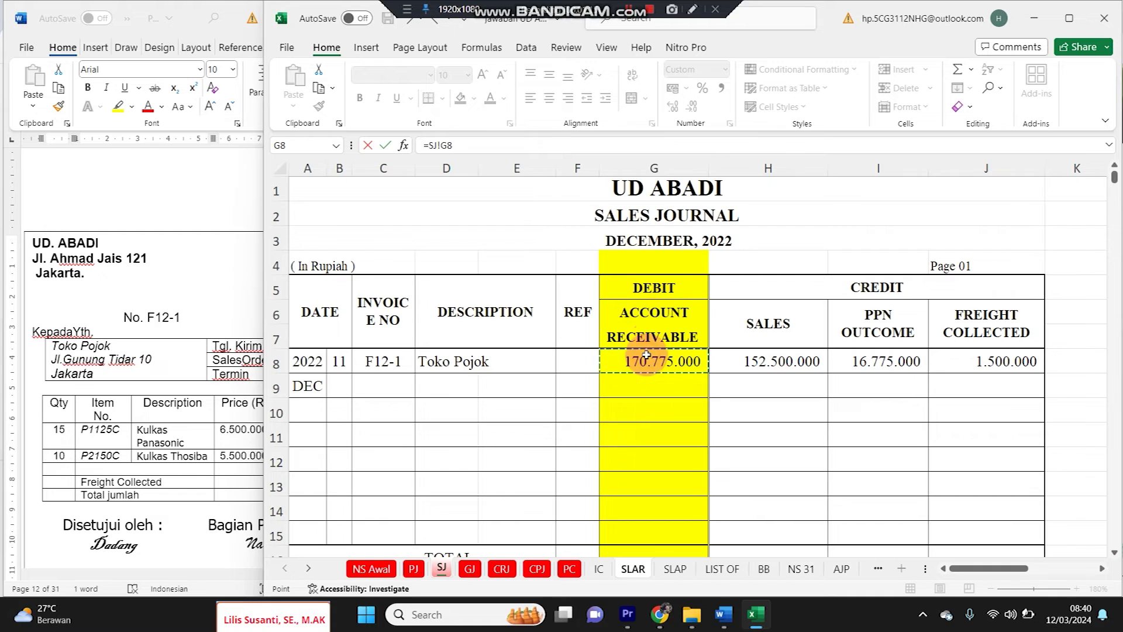
key(Return)
Calculate Toko Pojok's debit balance in G10 as G9+E10
click(831, 434)
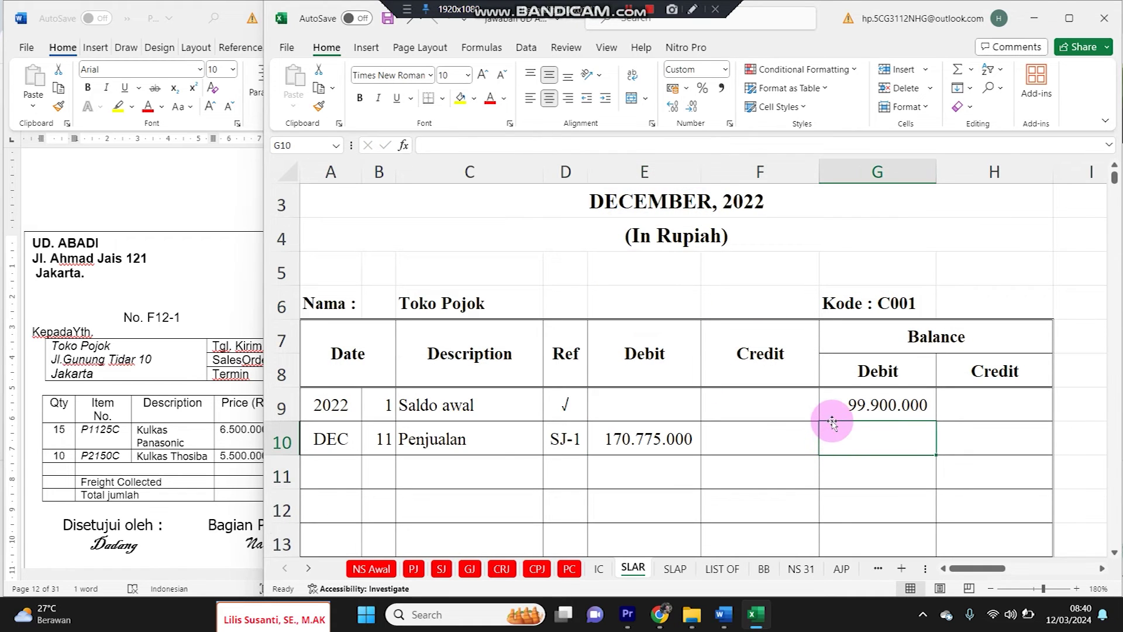
text(=)
click(872, 394)
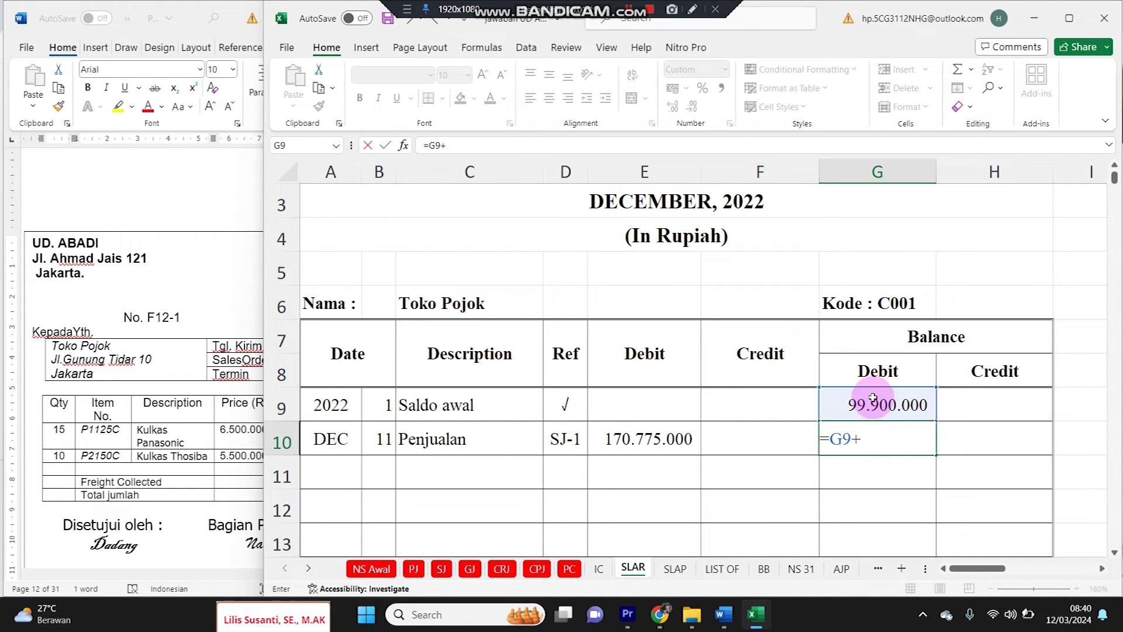
text(+)
click(677, 442)
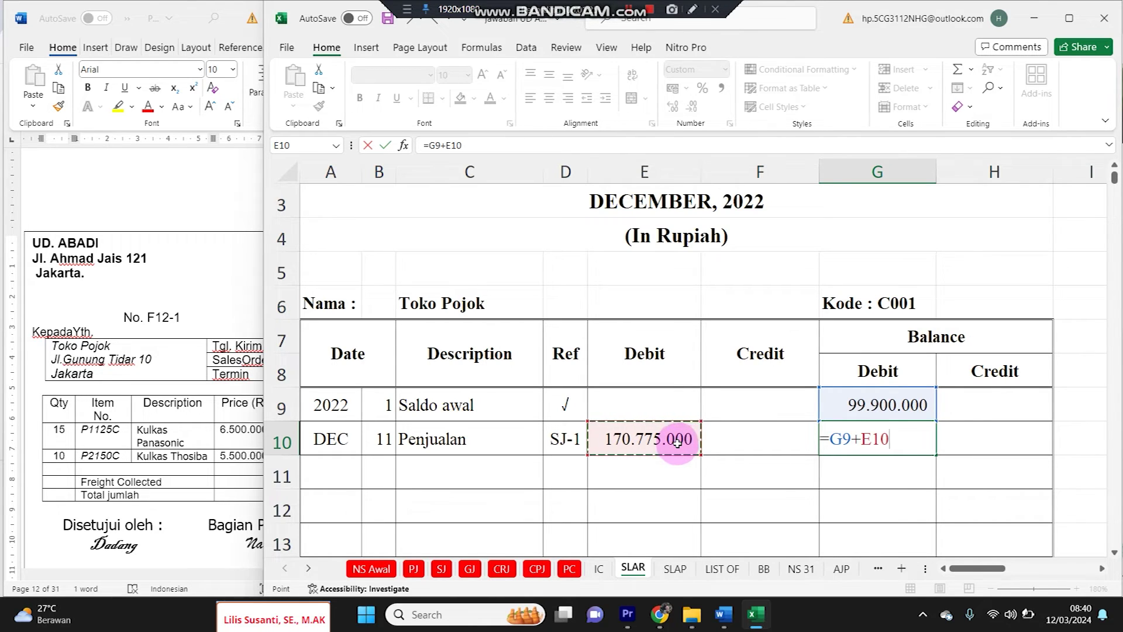
key(Return)
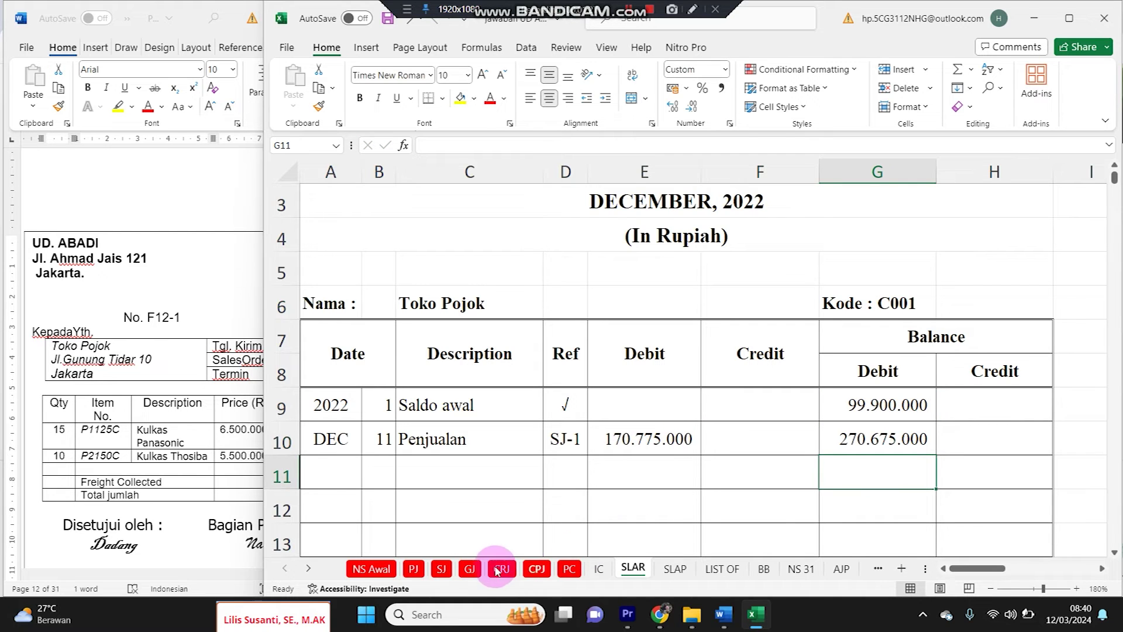
Compare invoice F12-1 in Word with its sales journal row on SJ and its Merchandise Inventory credit on GJ
click(442, 569)
click(562, 434)
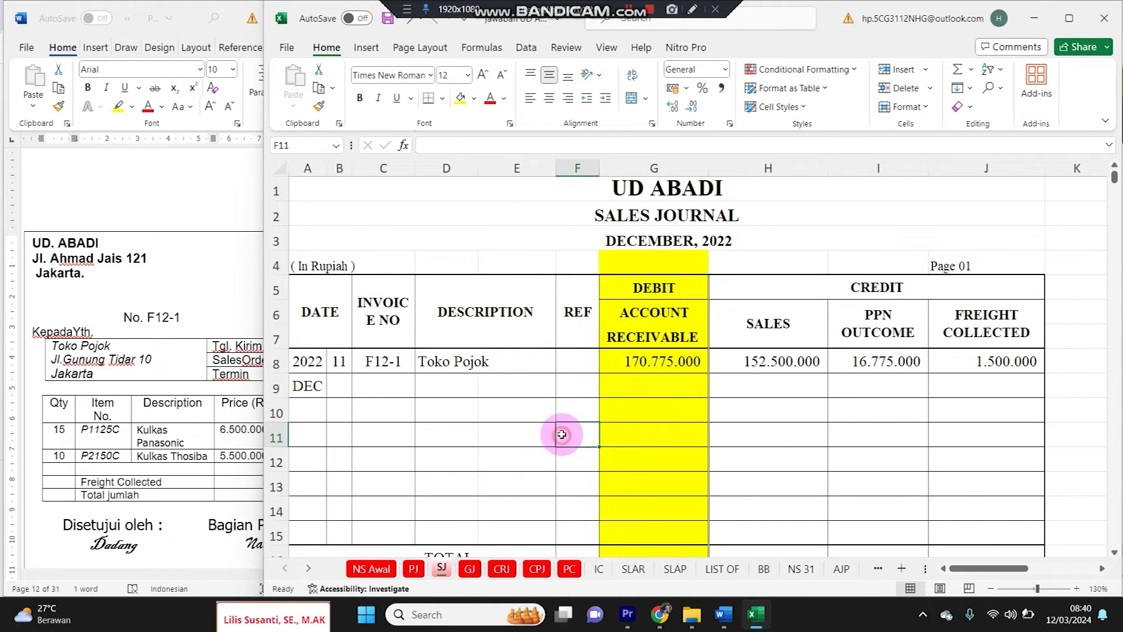
click(221, 366)
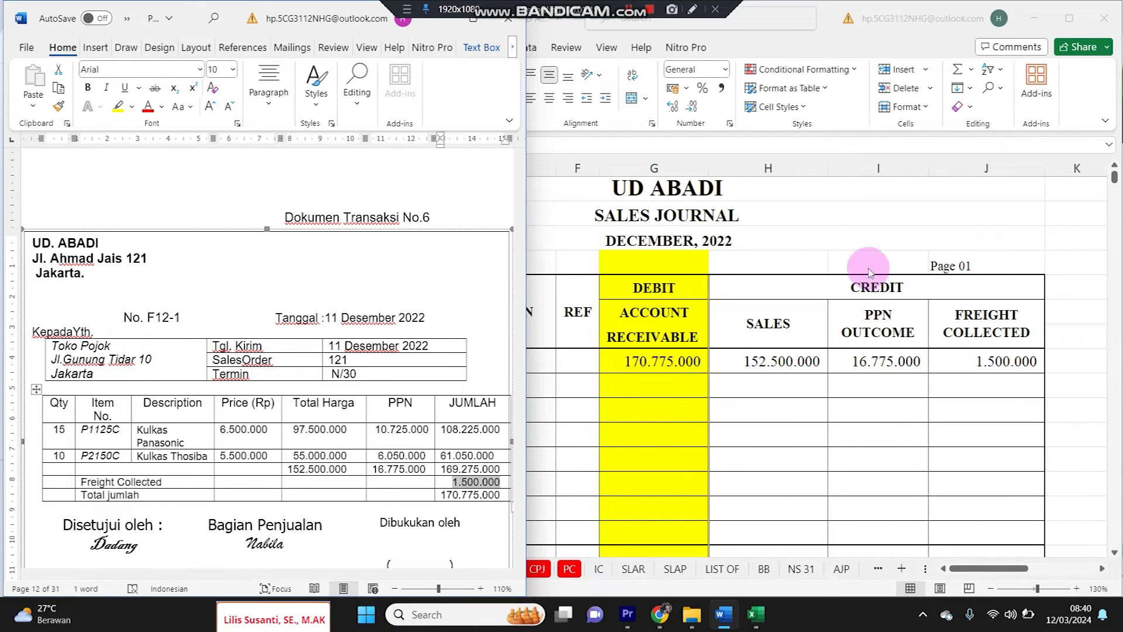
click(680, 363)
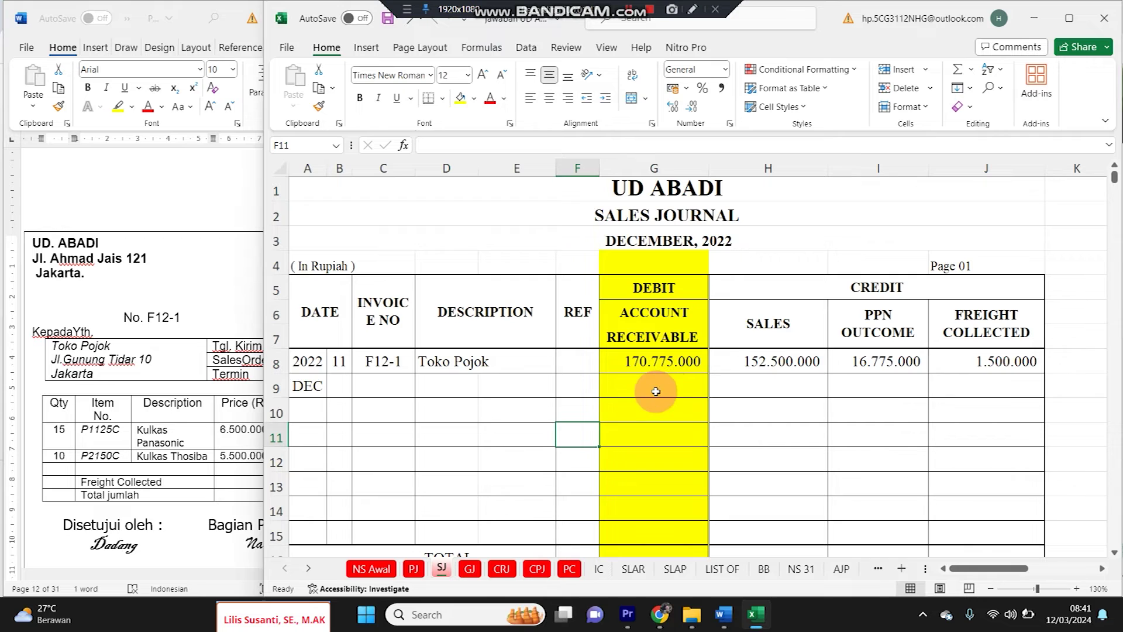
click(470, 568)
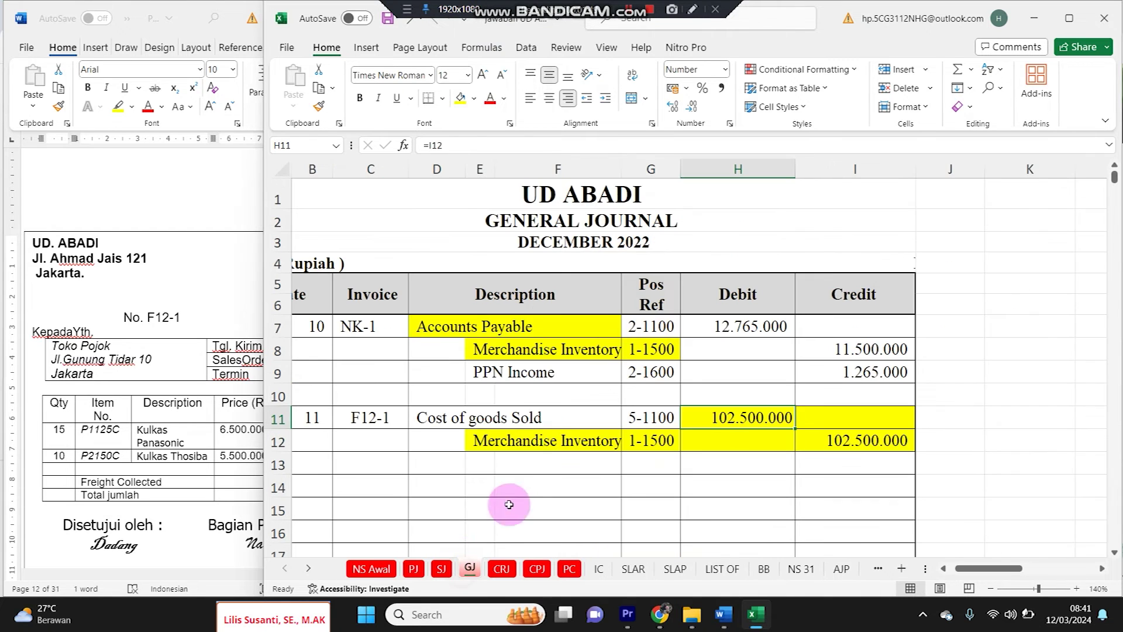
click(875, 447)
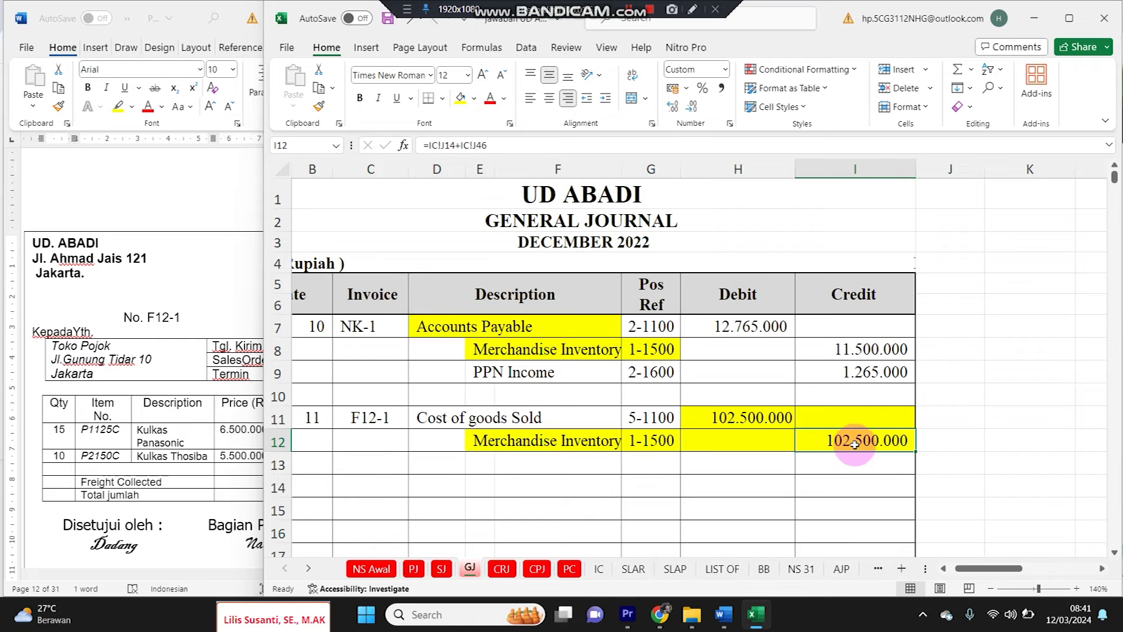
drag(500, 443, 858, 443)
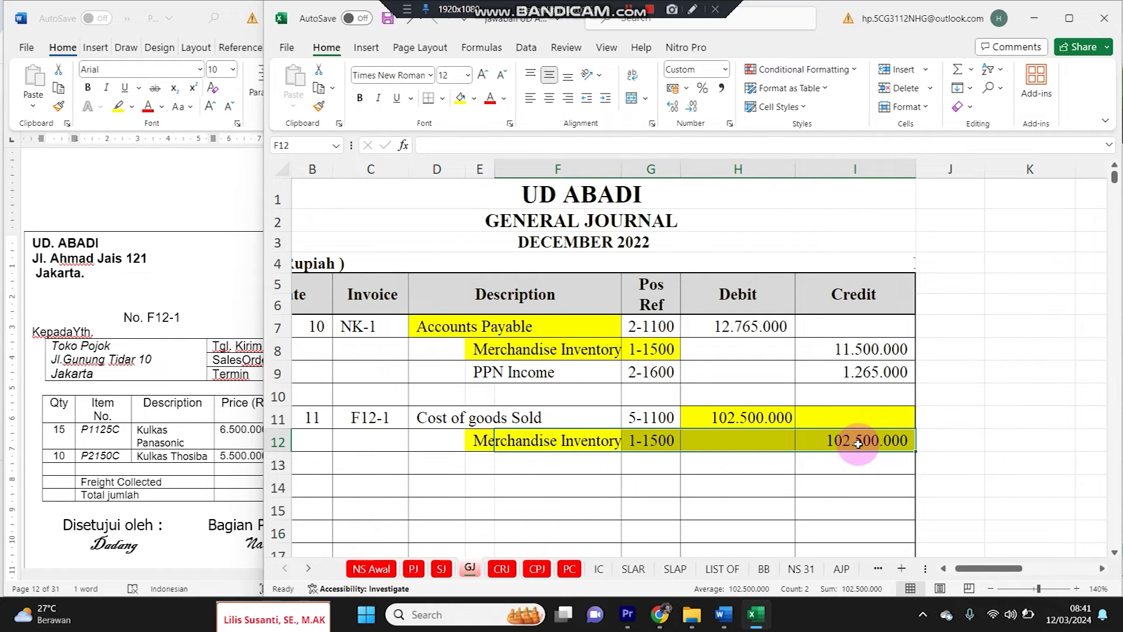
click(854, 444)
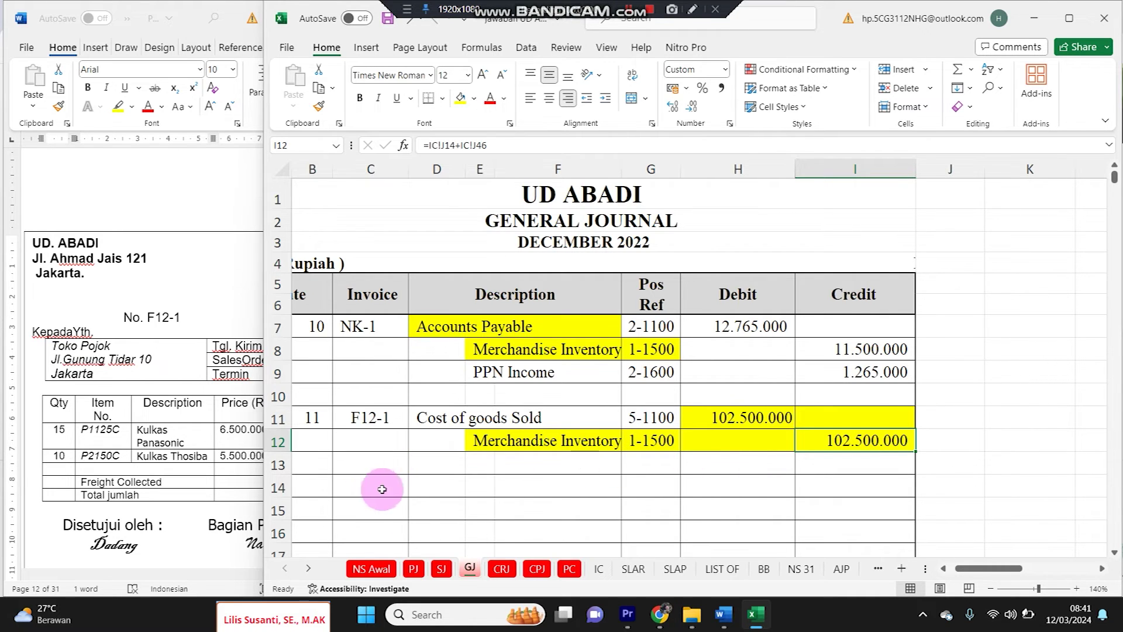
Return to the SJ sheet, then switch to Word and bring invoice F12-2 (Dokumen Transaksi No.7) fully into view
click(442, 569)
click(189, 446)
scroll(189, 446, down, 12)
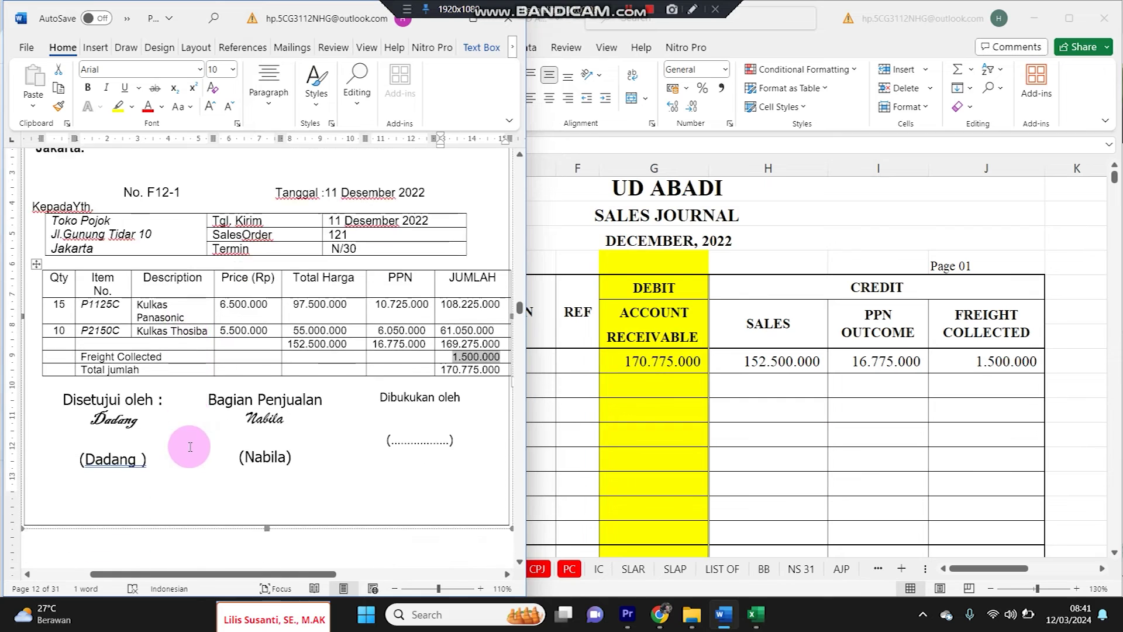
scroll(189, 446, down, 2)
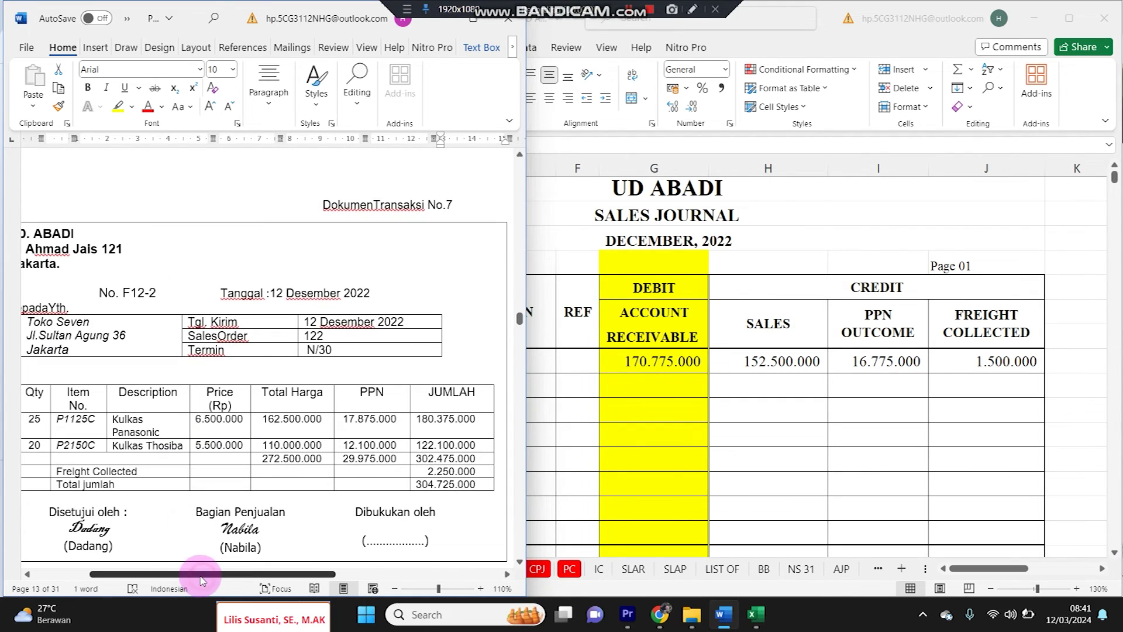
drag(200, 576, 193, 577)
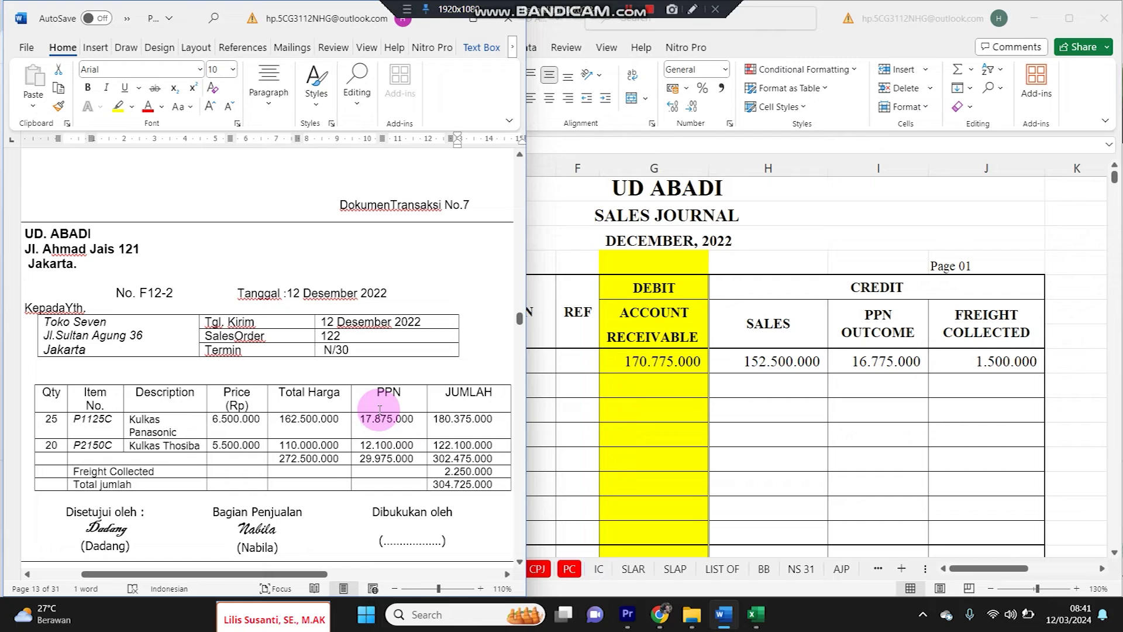
In Excel, enter day 12, invoice number F12-2 and description Toko Seven in row 9 of the sales journal
click(639, 393)
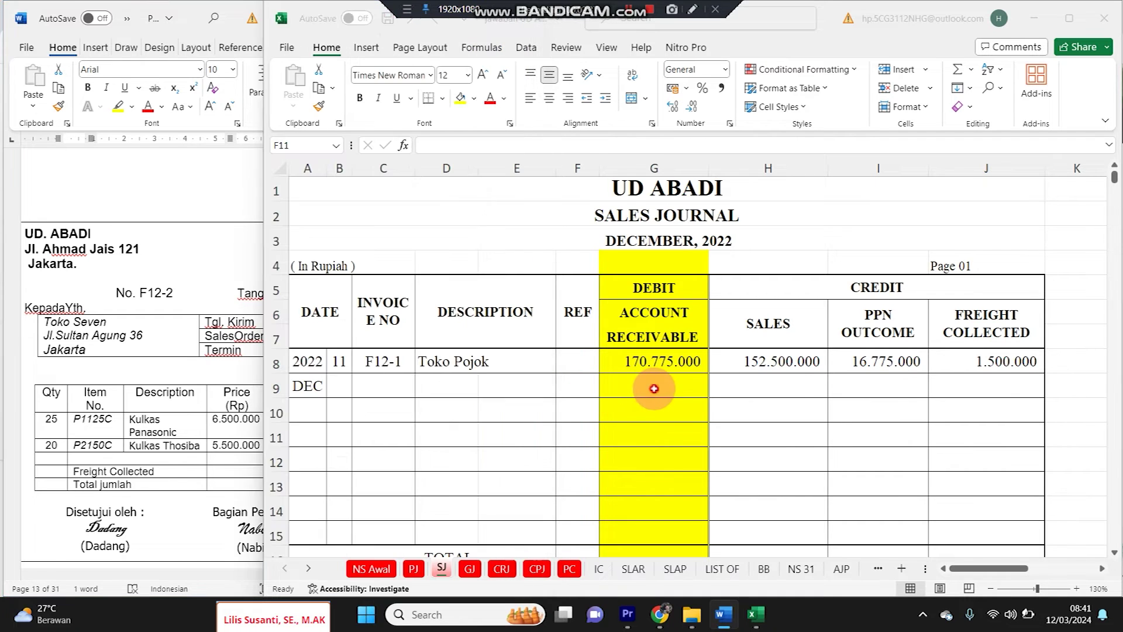
click(238, 400)
click(762, 380)
click(344, 390)
text(12)
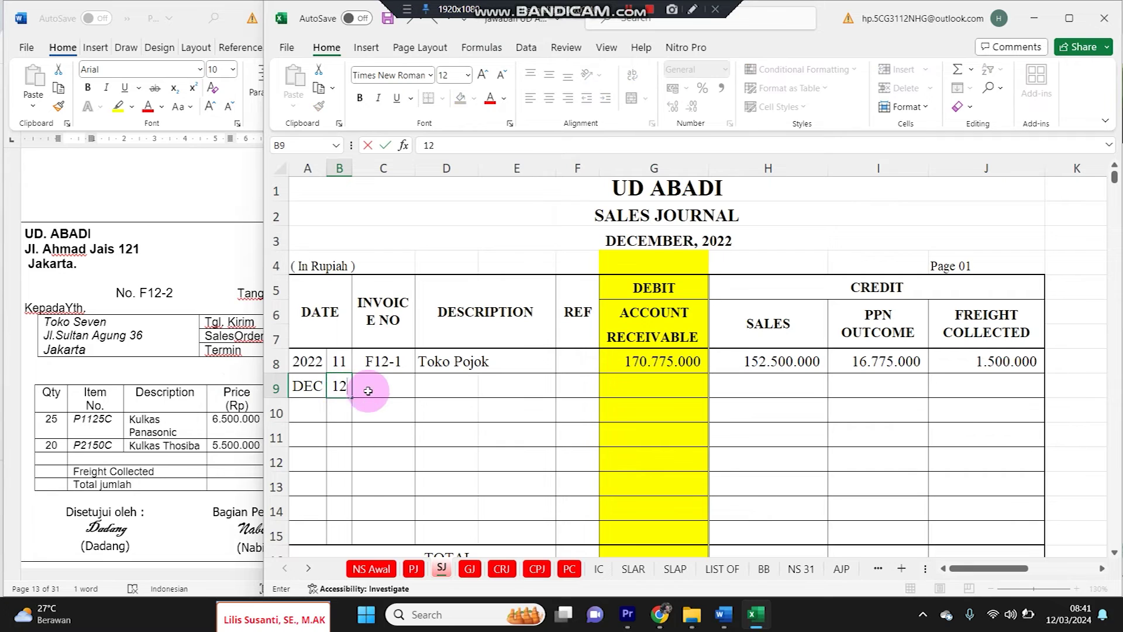
click(381, 391)
text(F12-2)
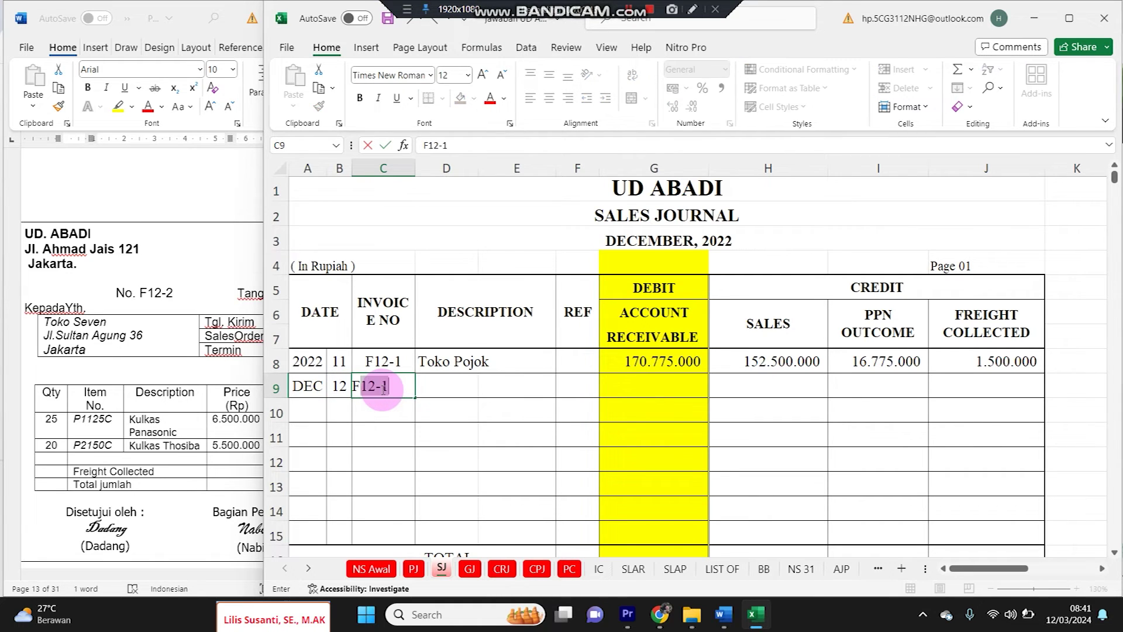
key(Tab)
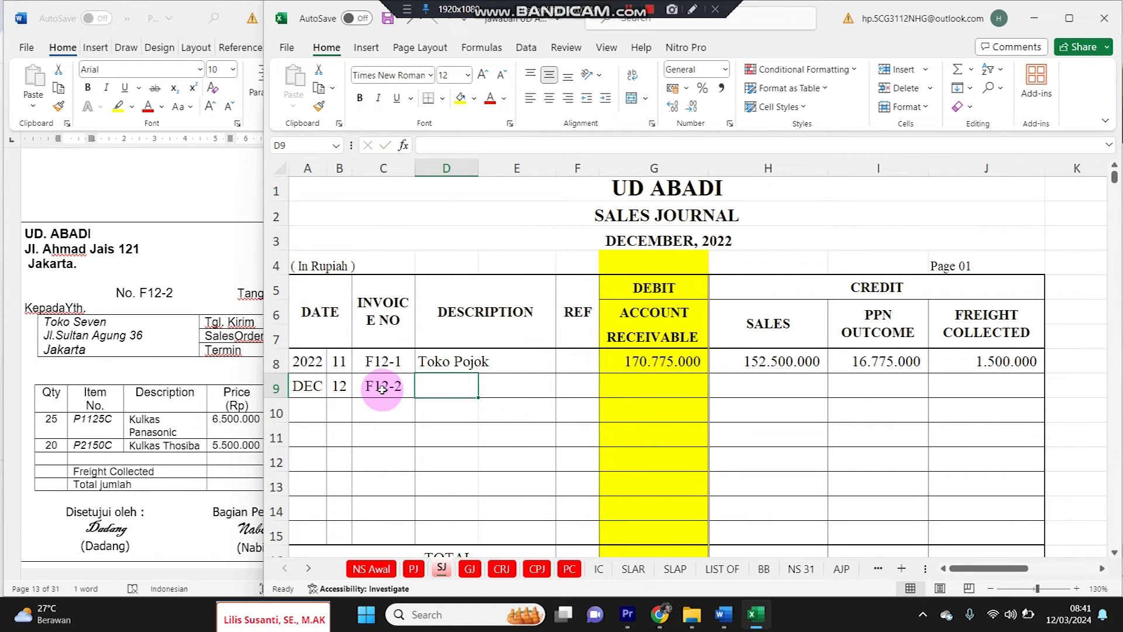
text(t)
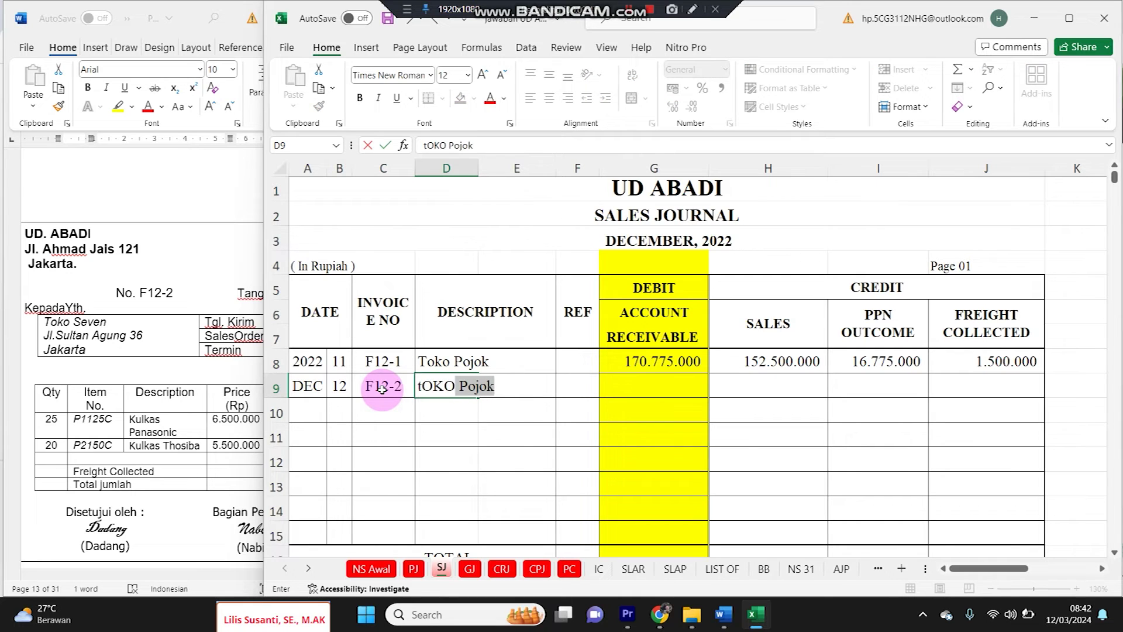
text(oko Seven)
key(Tab)
key(Tab)
key(Tab)
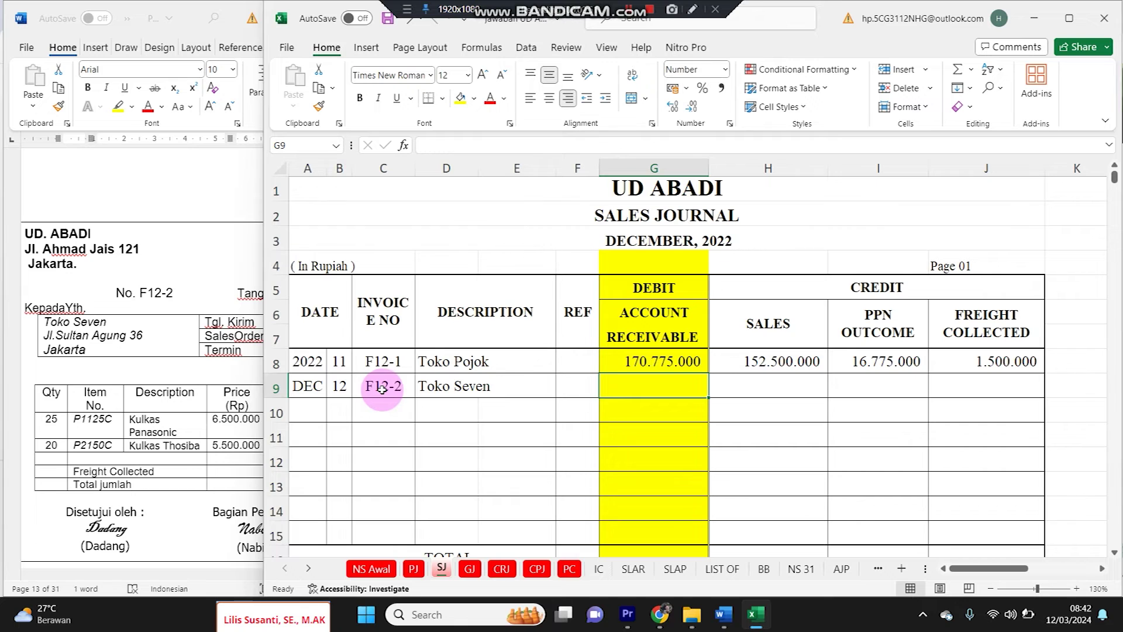
Copy the invoice's Total jumlah of 304.725.000 from Word into the Account Receivable debit in G9
click(222, 439)
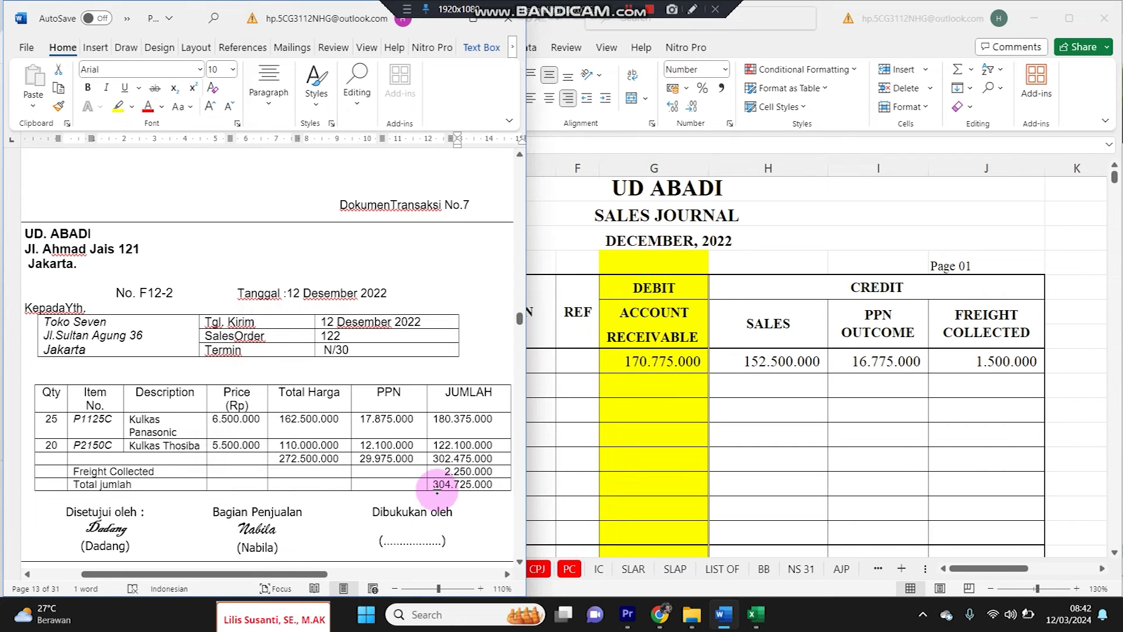
drag(434, 484, 506, 483)
key(ctrl+c)
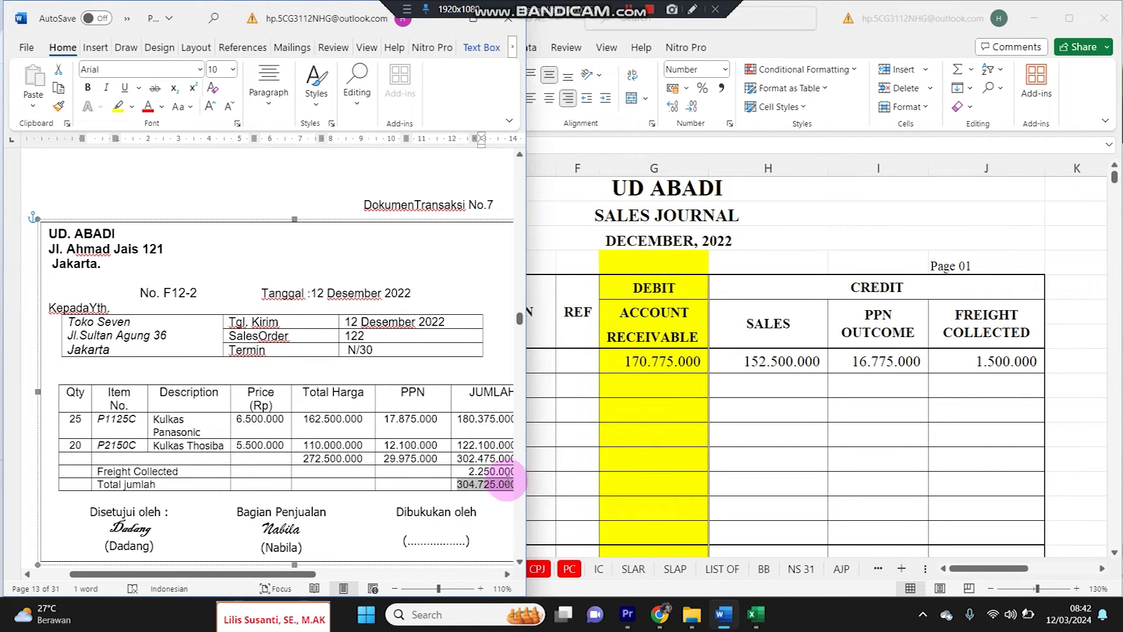
click(648, 383)
key(ctrl+v)
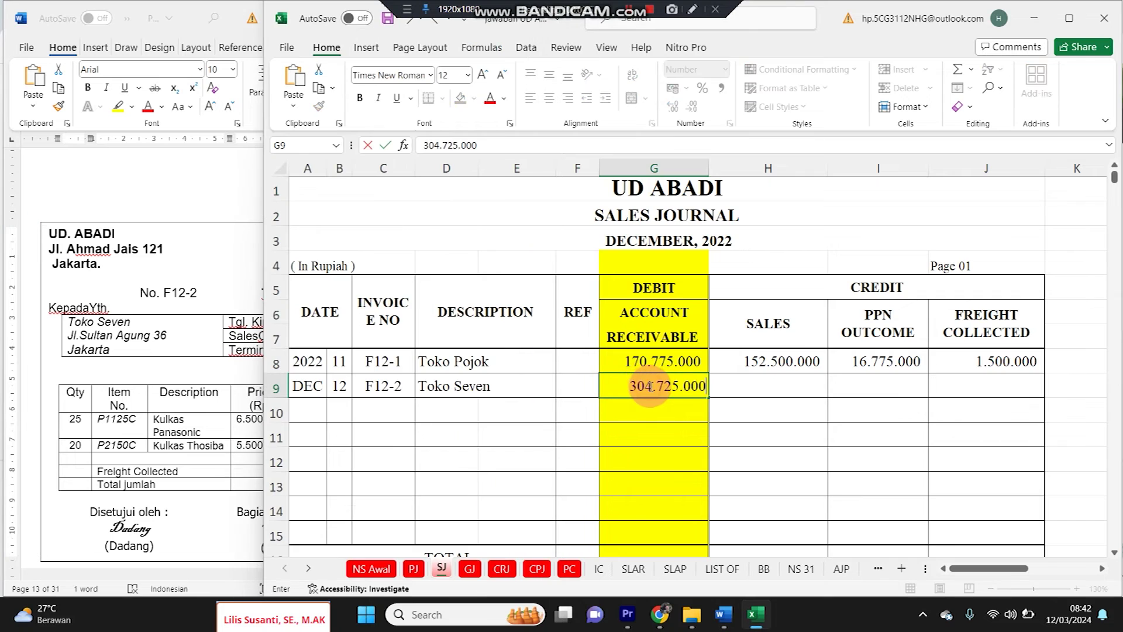
click(764, 383)
Copy the invoice's Total Harga sum of 272.500.000 from Word into the Sales credit in H9
click(239, 475)
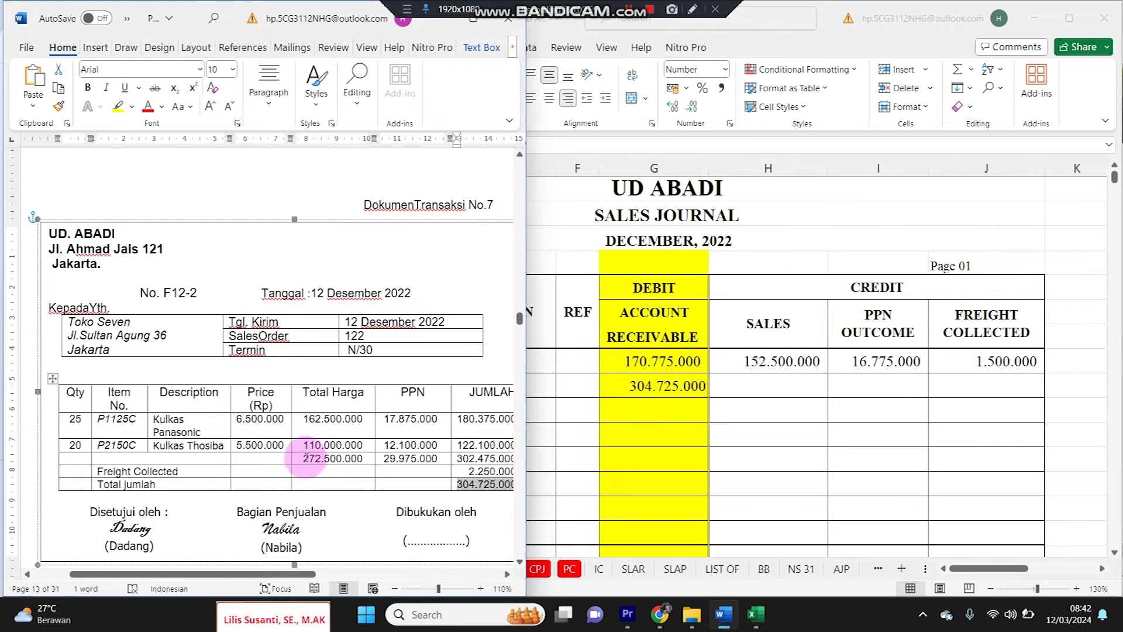
drag(303, 456, 365, 454)
key(ctrl+c)
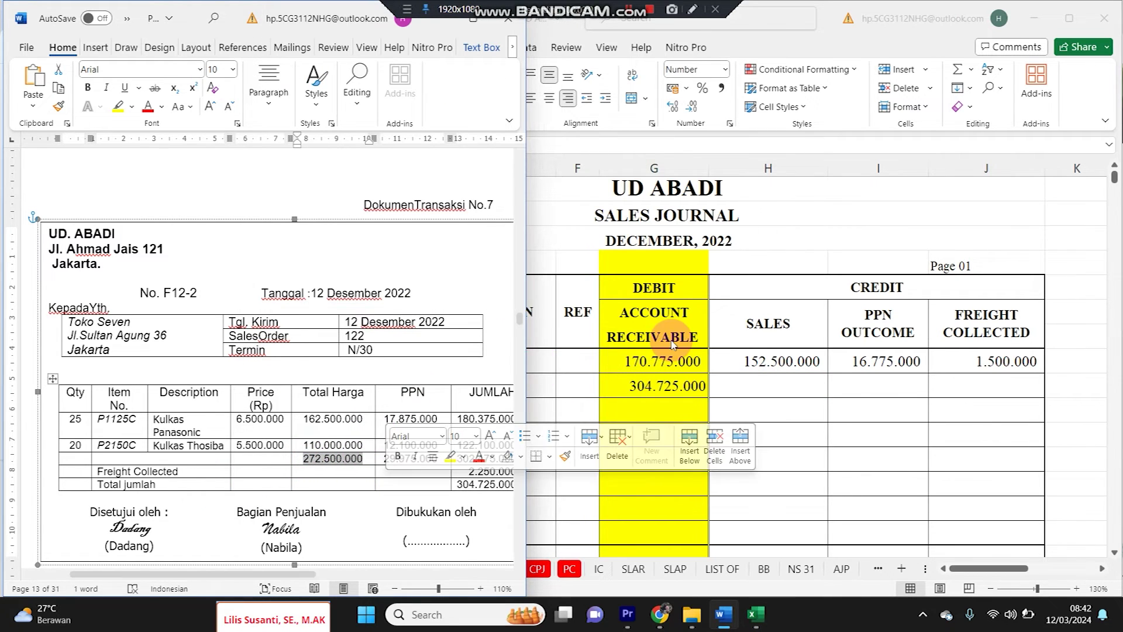
click(761, 387)
key(ctrl+v)
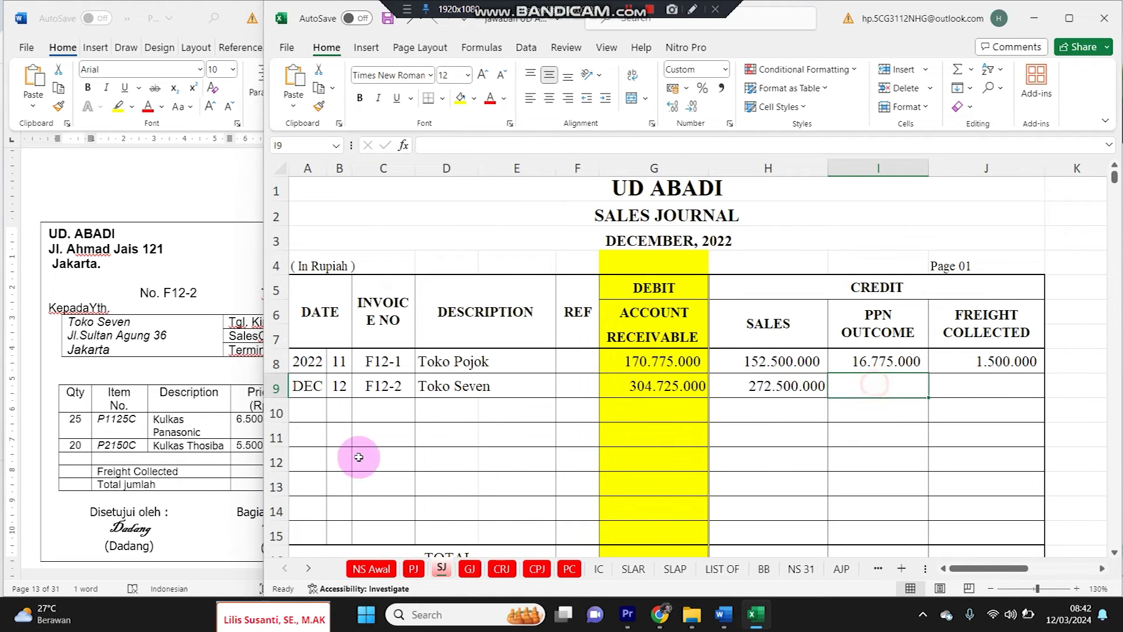
Copy the invoice's PPN sum of 29.975.000 from Word into the PPN Outcome credit in I9 of the sales journal
click(143, 484)
drag(386, 458, 433, 458)
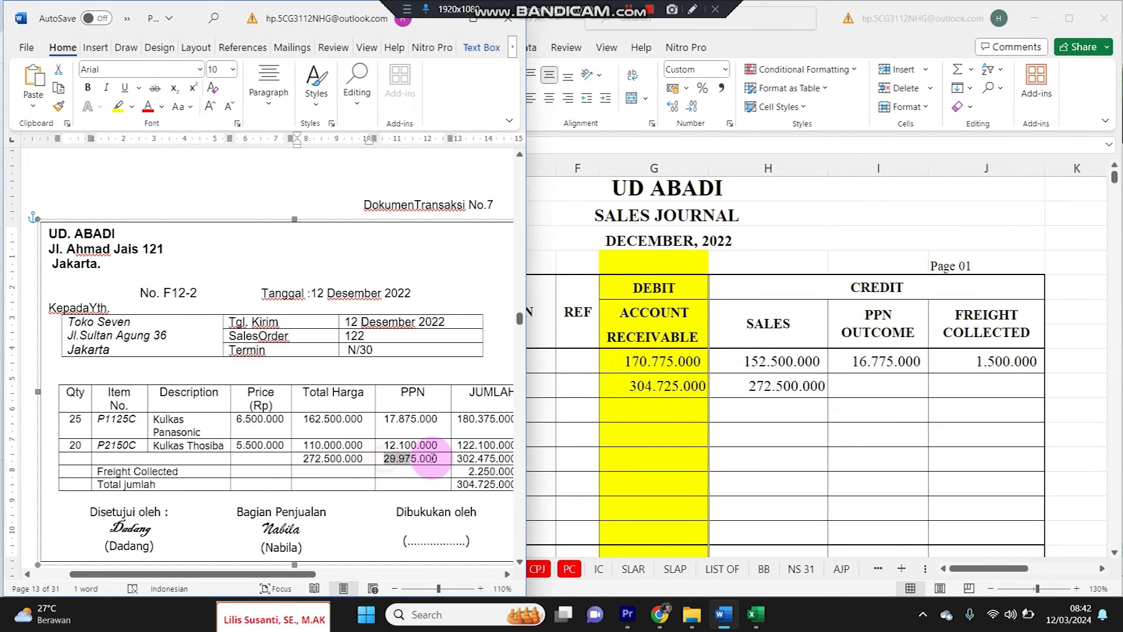
click(882, 386)
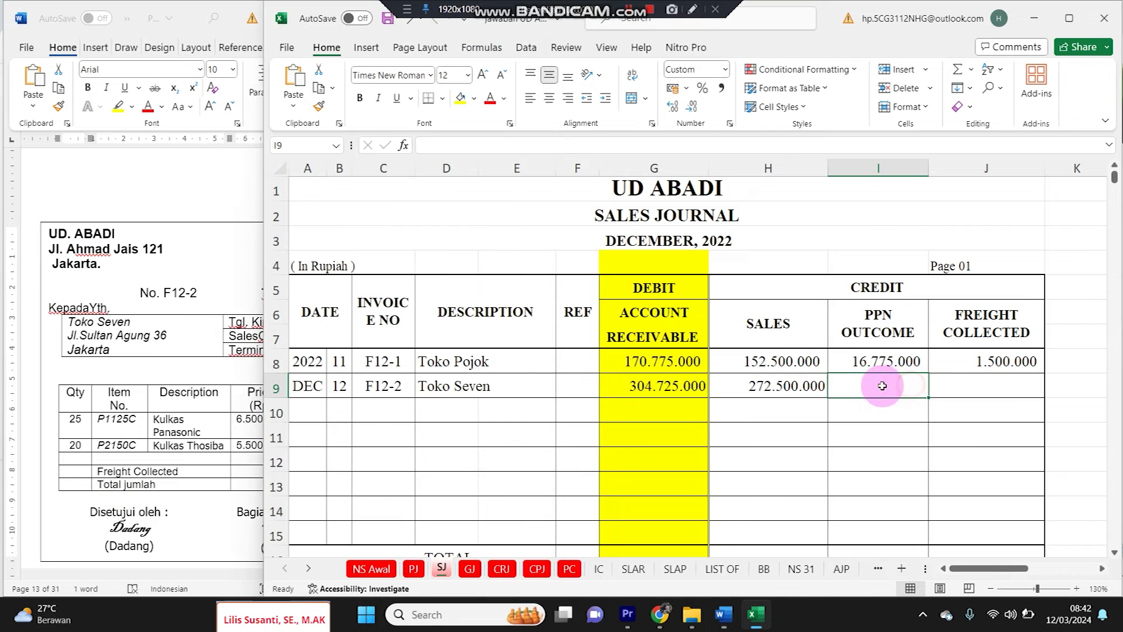
key(ctrl+v)
Take the invoice's Freight Collected amount from Word and enter 2.250.000 as the Freight Collected credit in J9
click(988, 387)
click(158, 471)
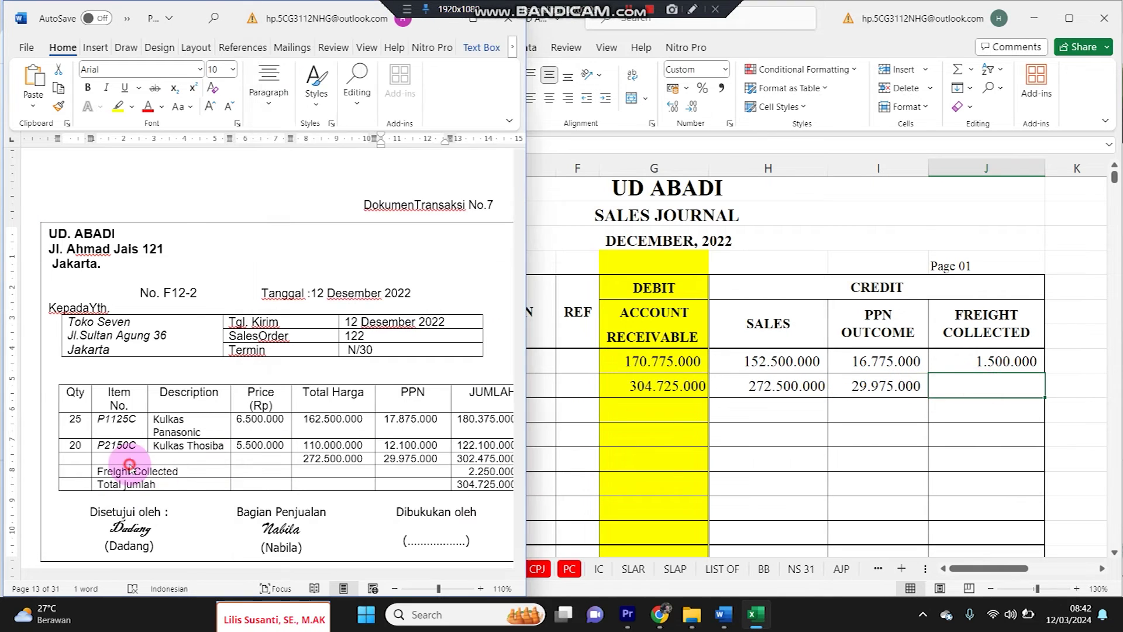
drag(469, 471, 512, 473)
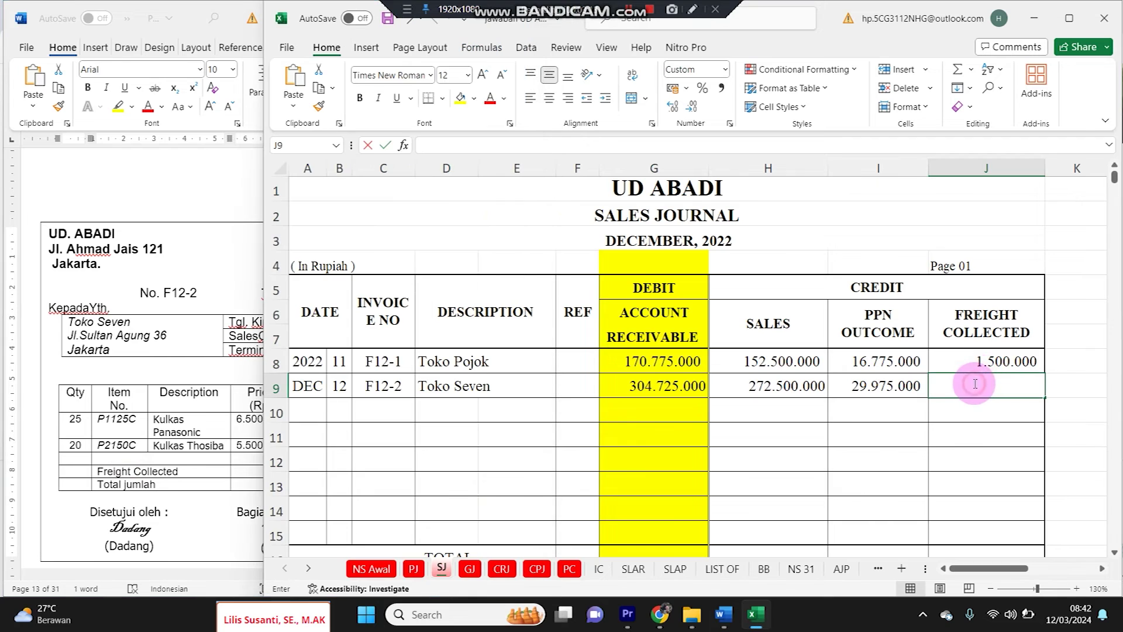
text(2.250.000)
click(882, 433)
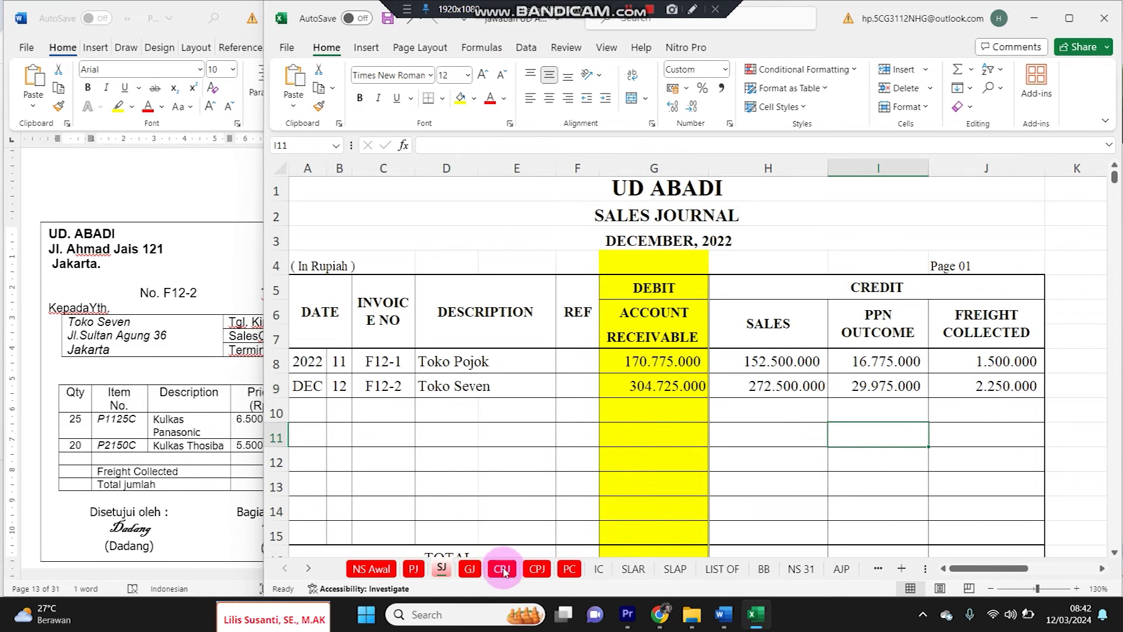
On the GJ sheet, enter day 12 and invoice number F12-2 in row 14 of the general journal
click(477, 572)
click(318, 479)
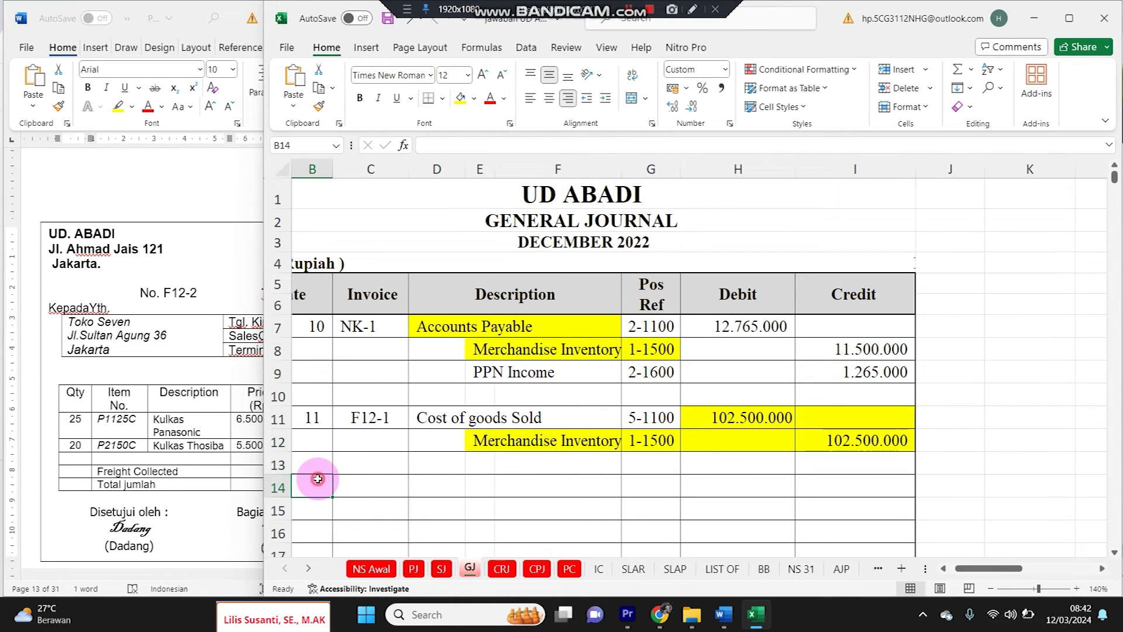
text(12)
click(367, 422)
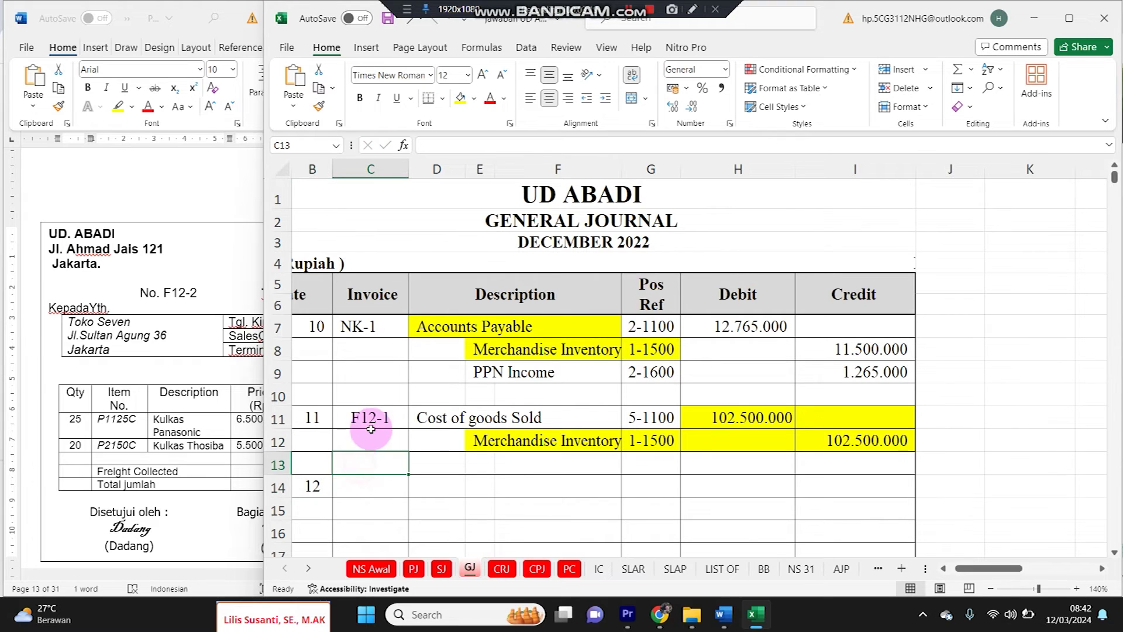
drag(411, 430, 378, 446)
click(380, 483)
drag(443, 488, 440, 487)
Link the description in D14 to Cost of goods Sold in D11 and E15 to Merchandise Inventory in E12
click(438, 487)
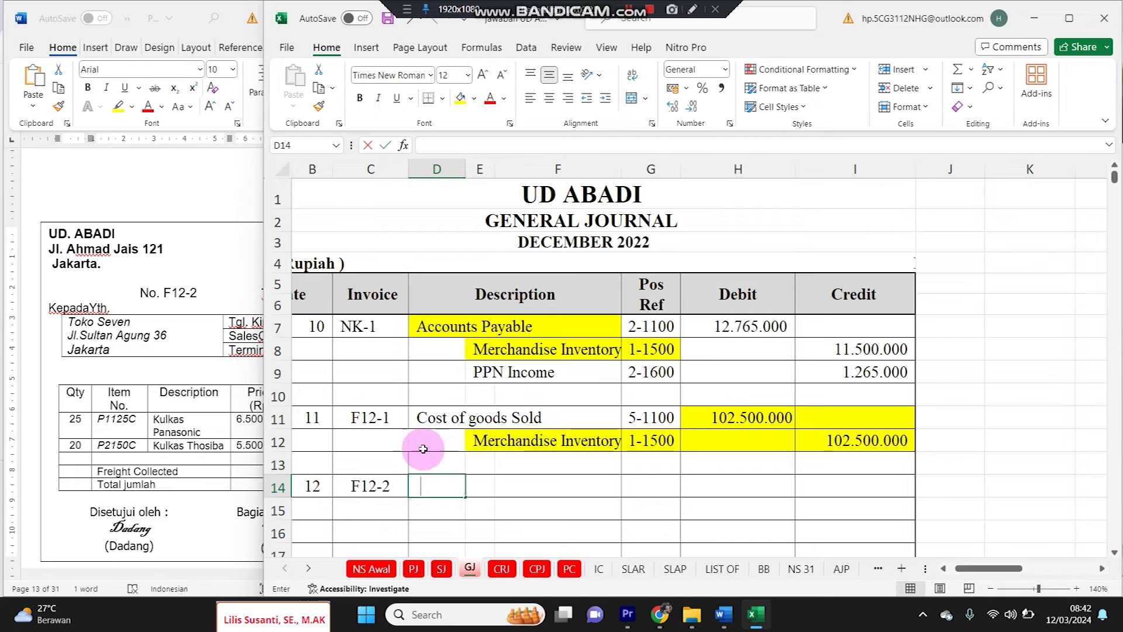
text(=)
click(428, 416)
key(Return)
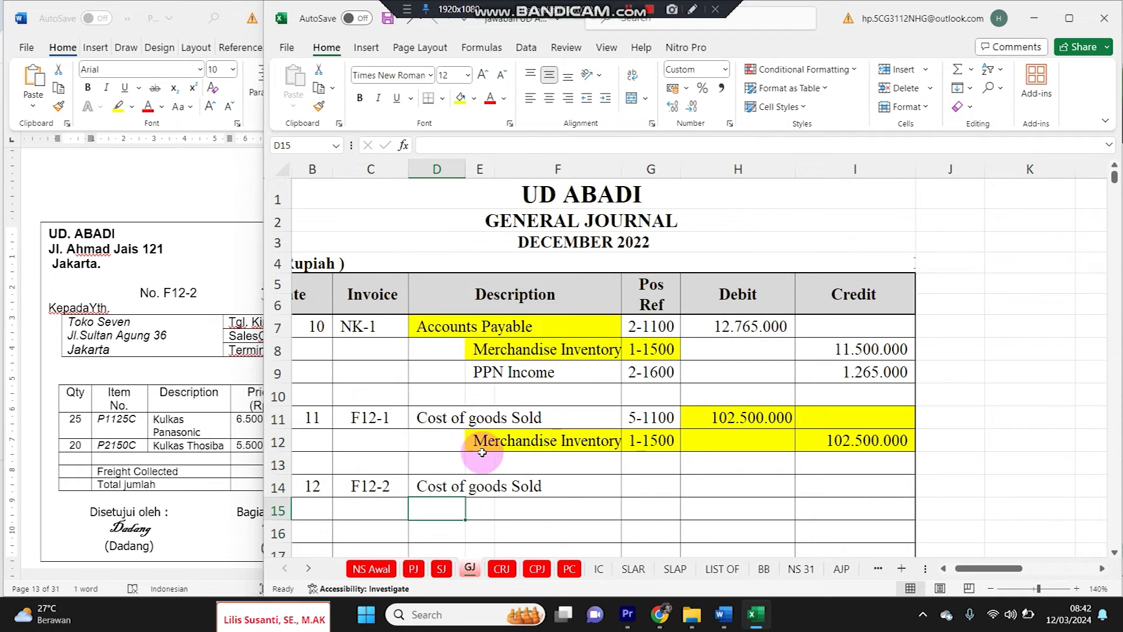
click(489, 509)
text(=)
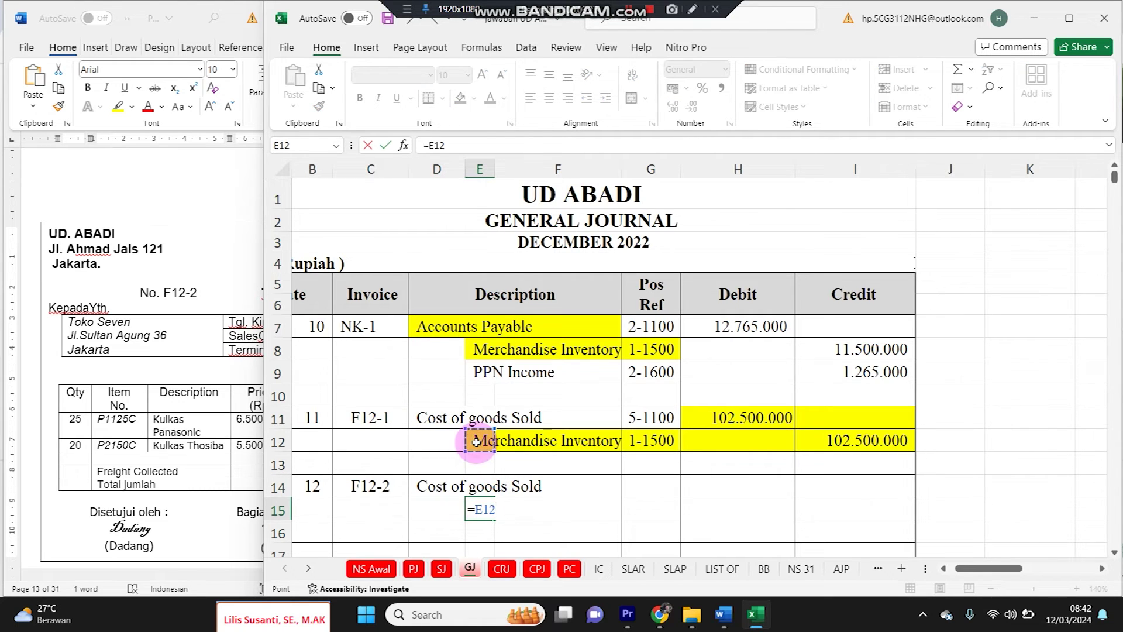
key(Return)
Link the Pos Ref in G14 to G11 and fill the formula down to G15
click(639, 481)
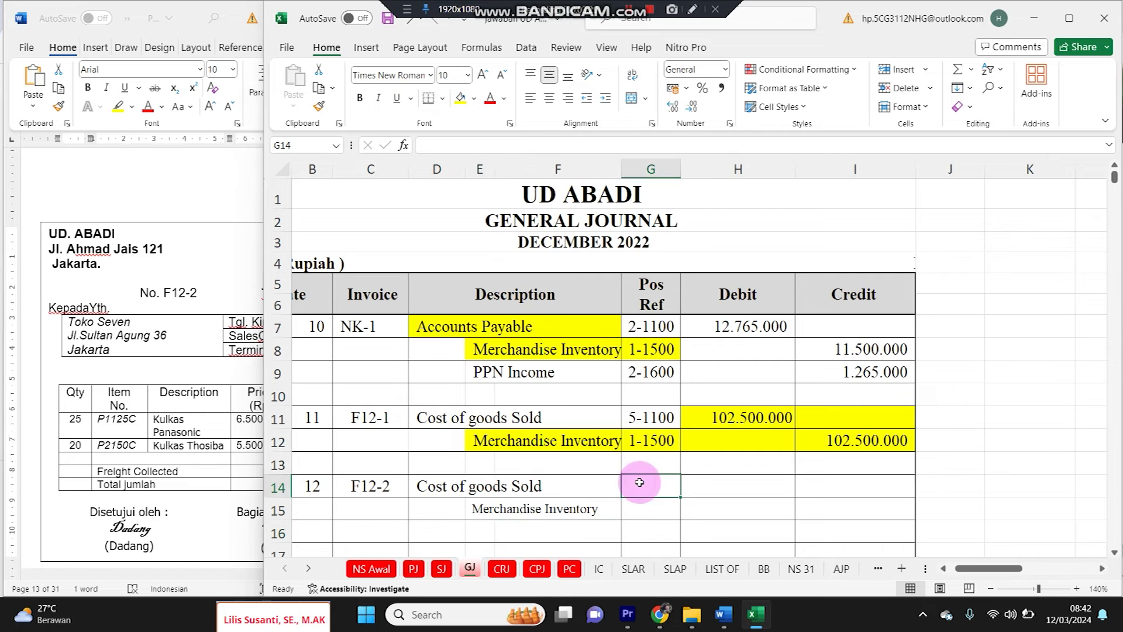
text(=)
click(648, 417)
key(Return)
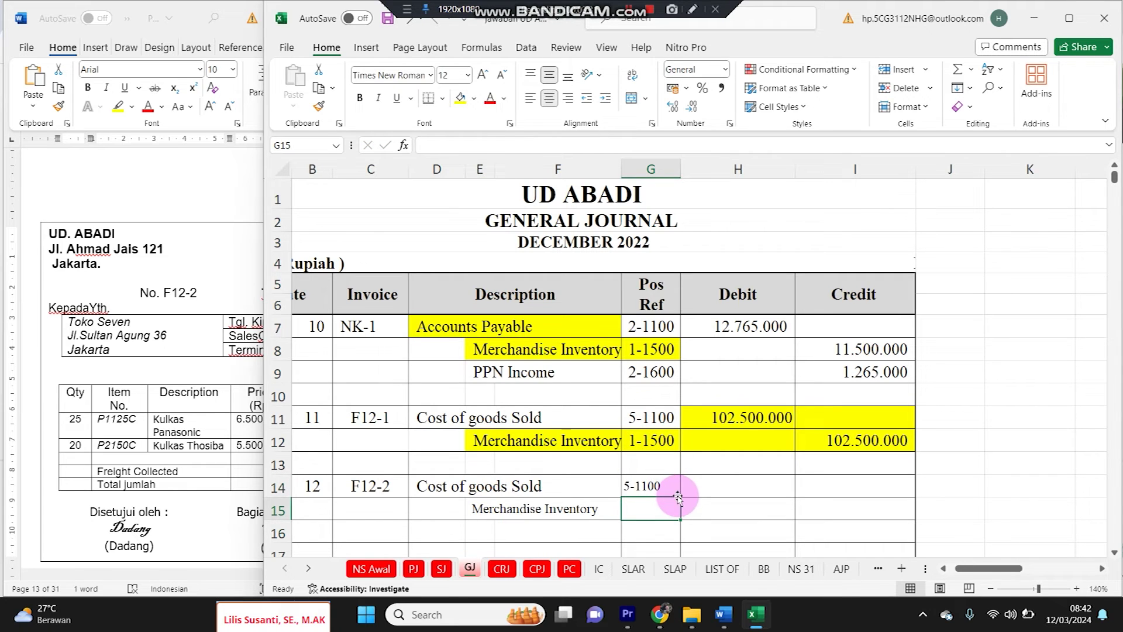
click(684, 495)
drag(679, 496, 677, 509)
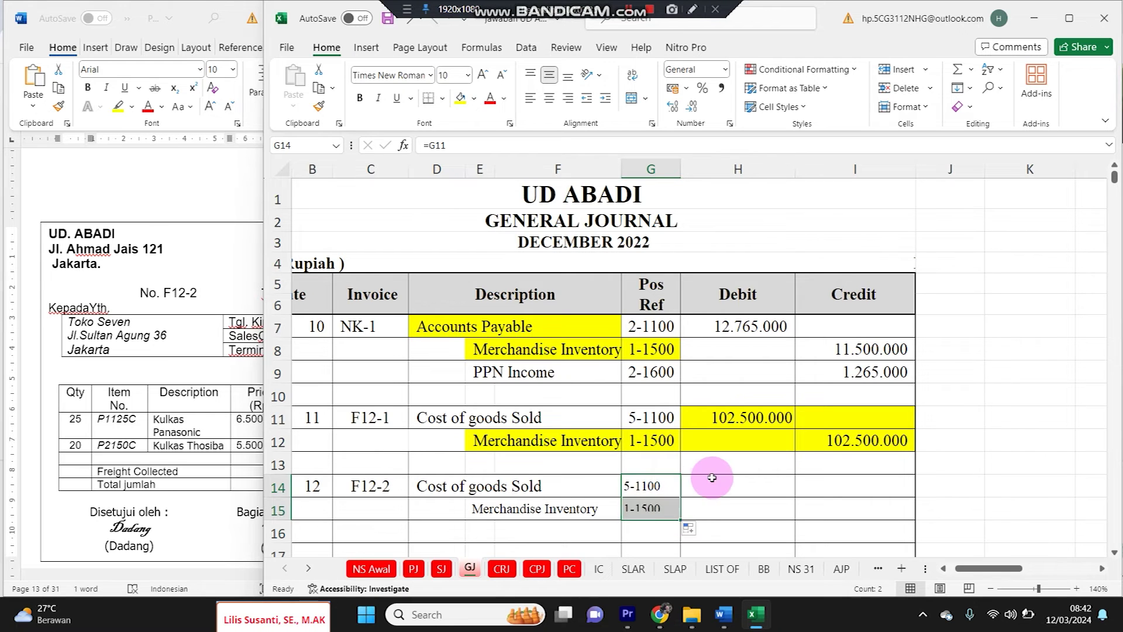
click(712, 478)
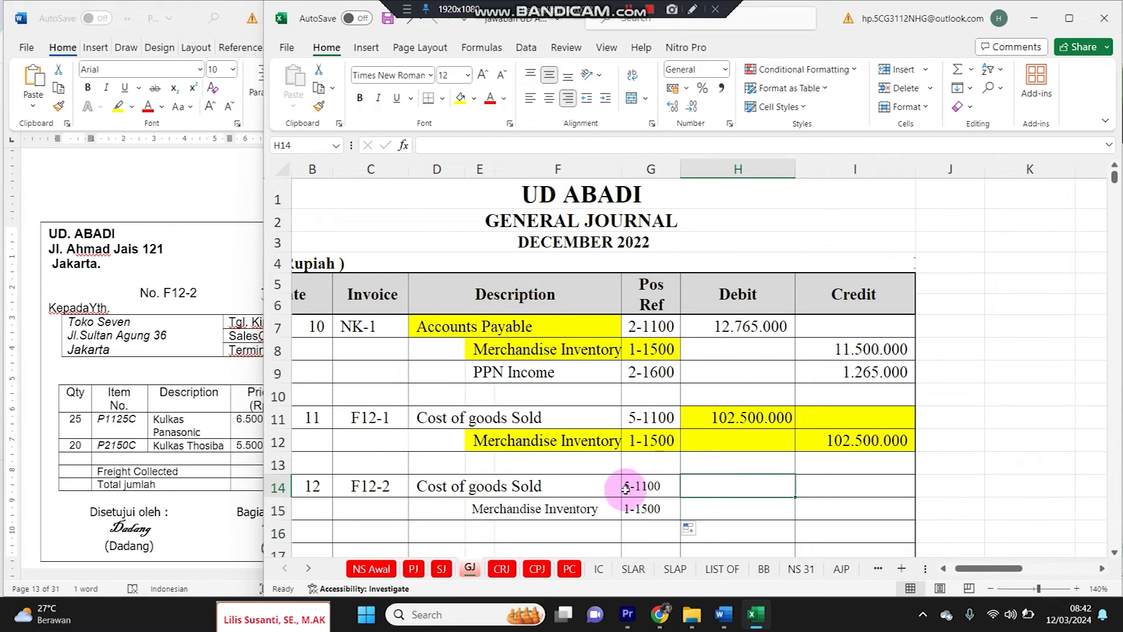
On the IC sheet, enter day 12 and evidence number F12-2 in row 15 of the Kulkas Panasonic card
click(598, 569)
scroll(392, 418, down, 4)
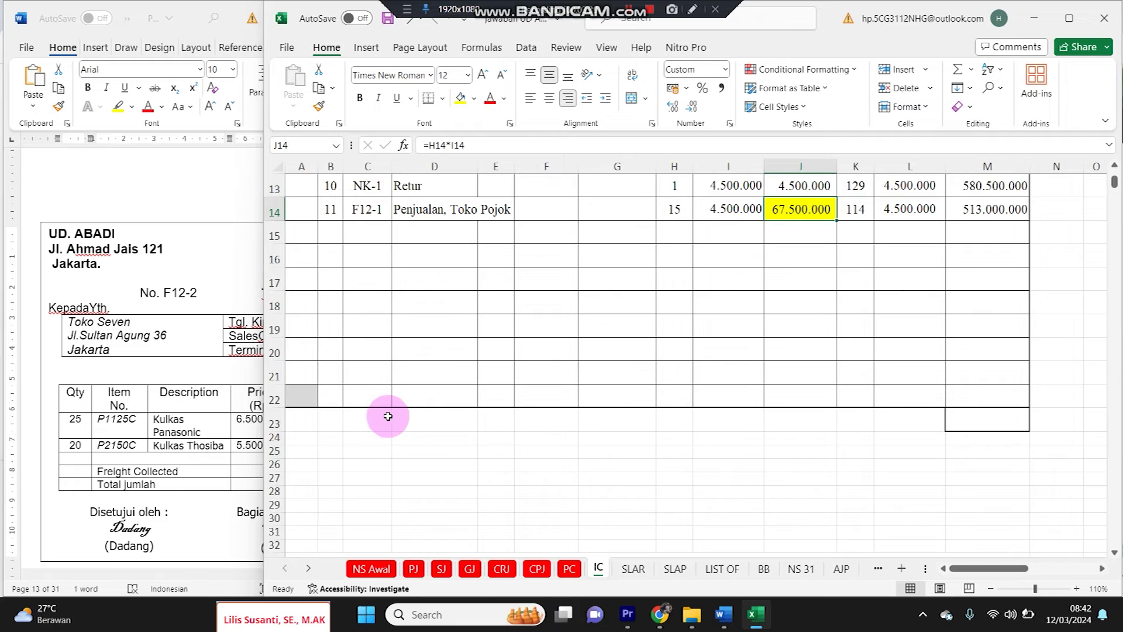
scroll(388, 416, up, 4)
click(329, 472)
text(12)
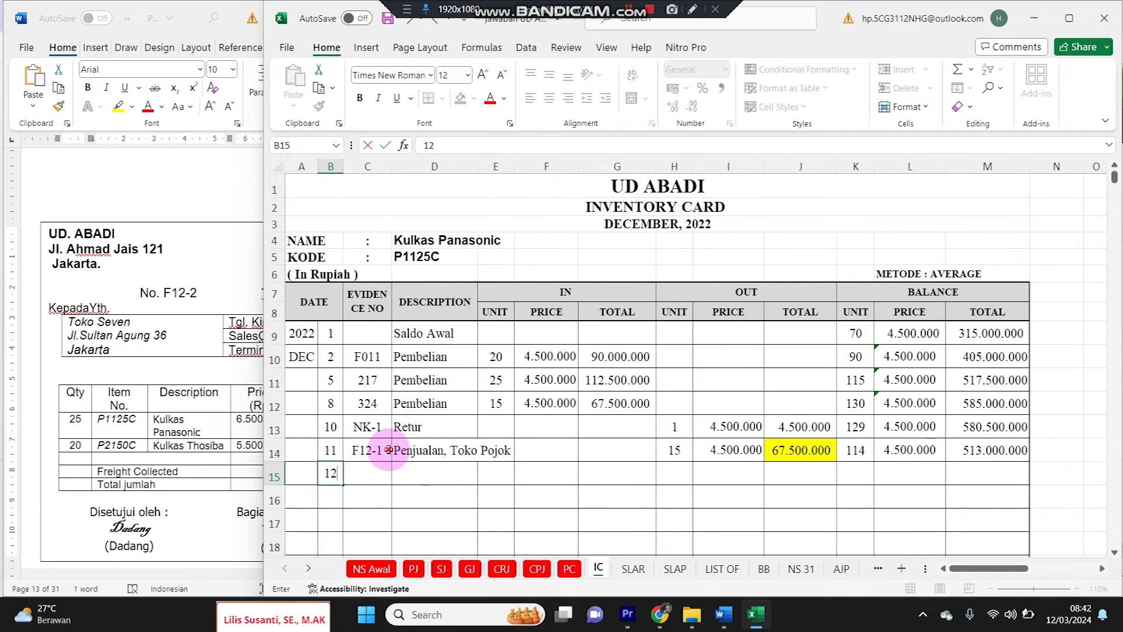
click(377, 450)
drag(391, 462, 396, 475)
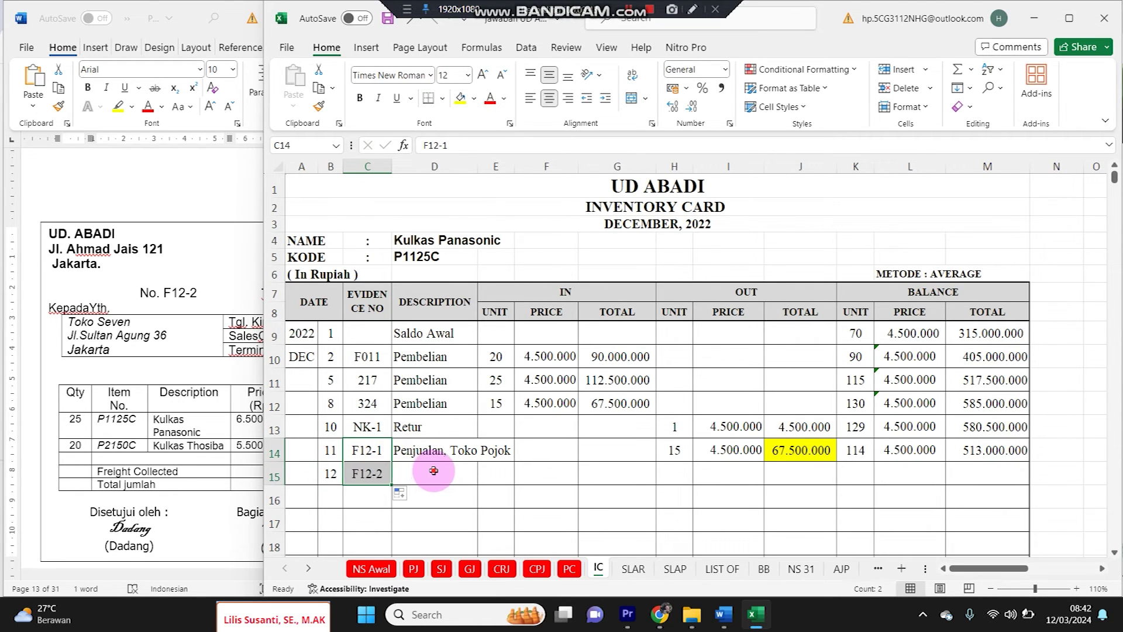
Enter the description Penjualan and 25 OUT units in row 15 of the Kulkas Panasonic card
click(435, 473)
text(Pen)
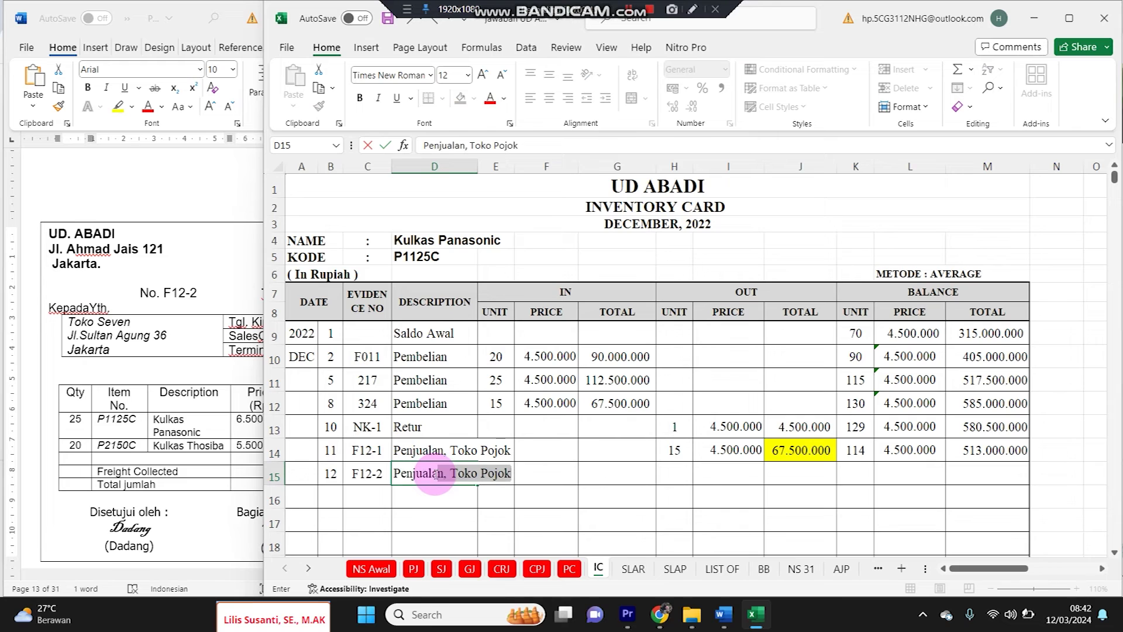
text(jualan)
key(Tab)
key(Tab)
key(Tab)
key(Tab)
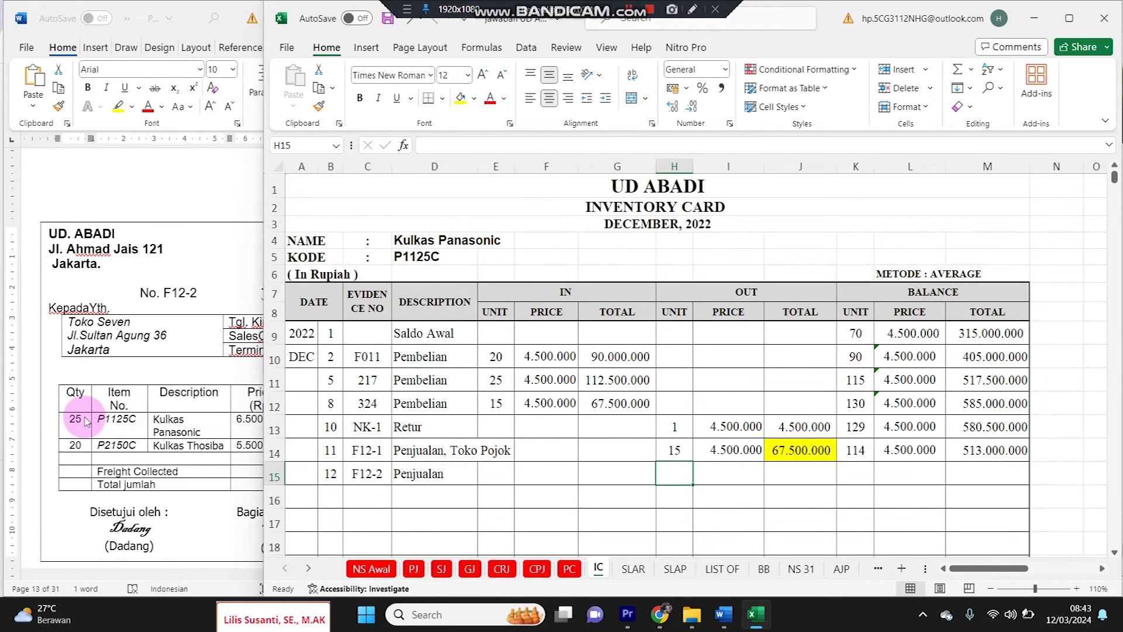
text(25)
key(Tab)
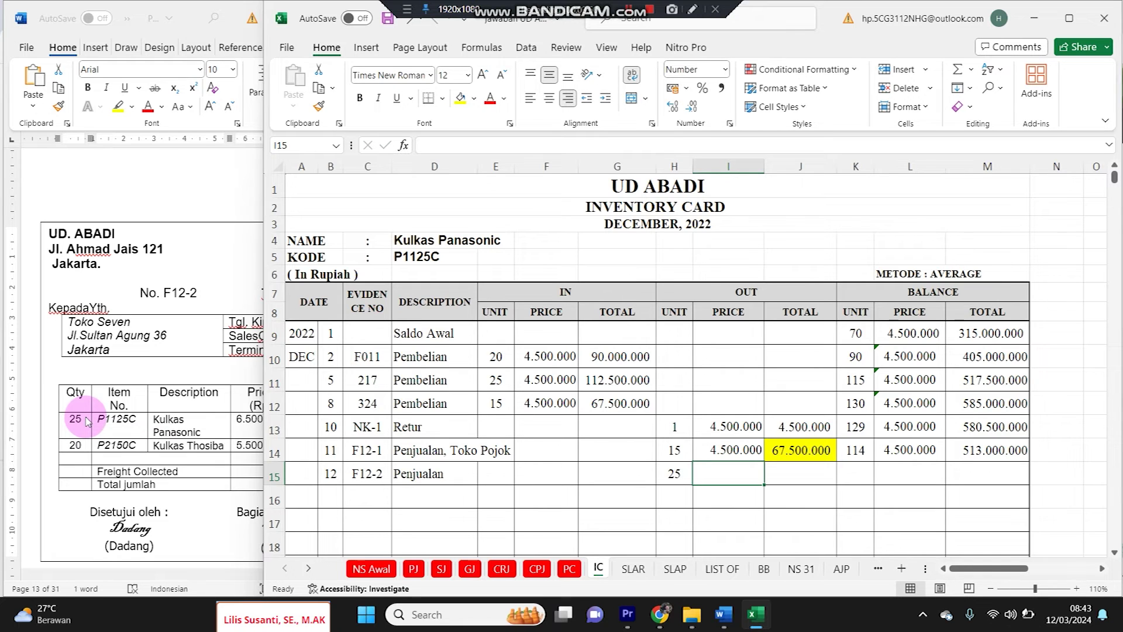
Copy the OUT price, OUT total and balance cells from row 14 into row 15 and widen column J to fit
scroll(87, 421, down, 1)
mouse_move(745, 448)
mouse_down()
mouse_move(988, 432)
mouse_move(1004, 446)
mouse_move(732, 449)
mouse_up()
key(ctrl+c)
click(735, 475)
key(ctrl+v)
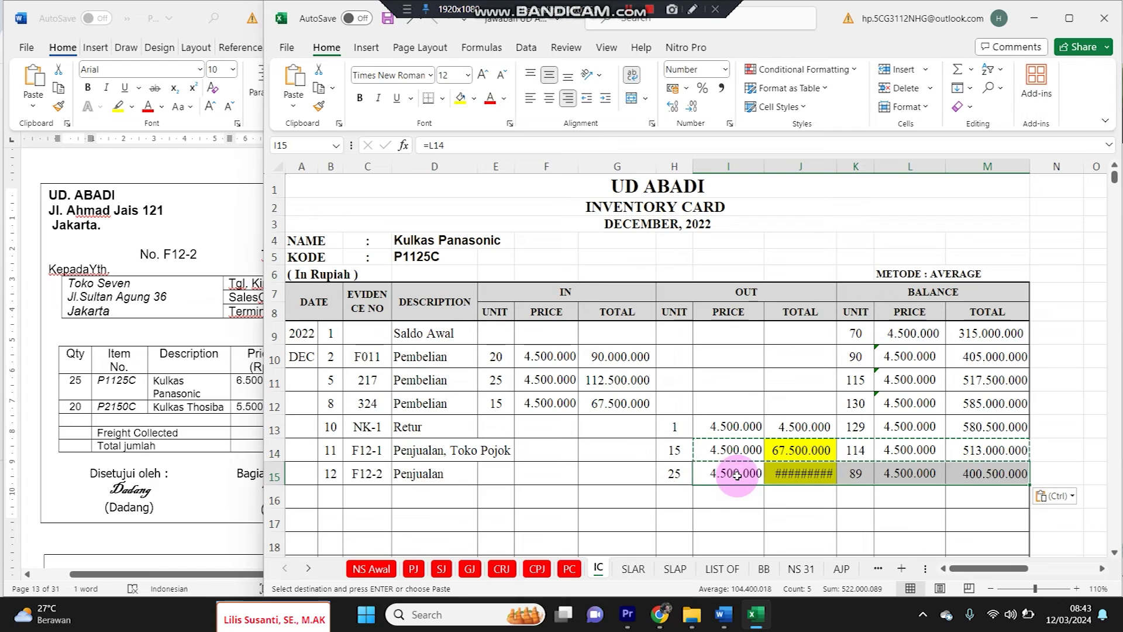
drag(837, 167, 854, 168)
Highlight the balance price in L14 of the Kulkas Panasonic card in yellow
click(926, 450)
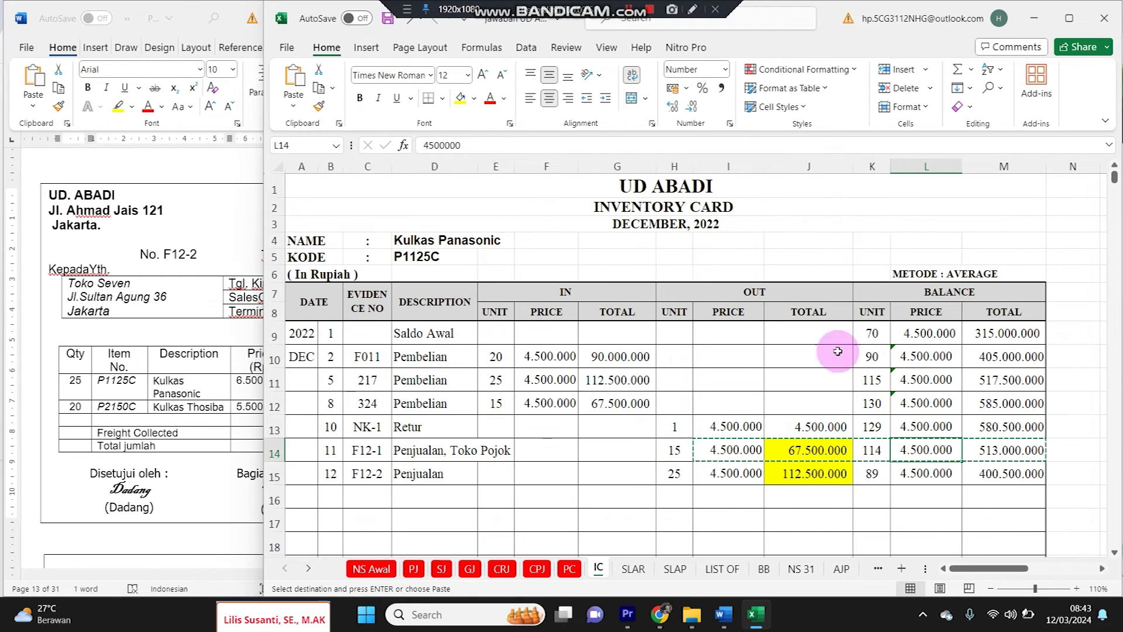
click(461, 97)
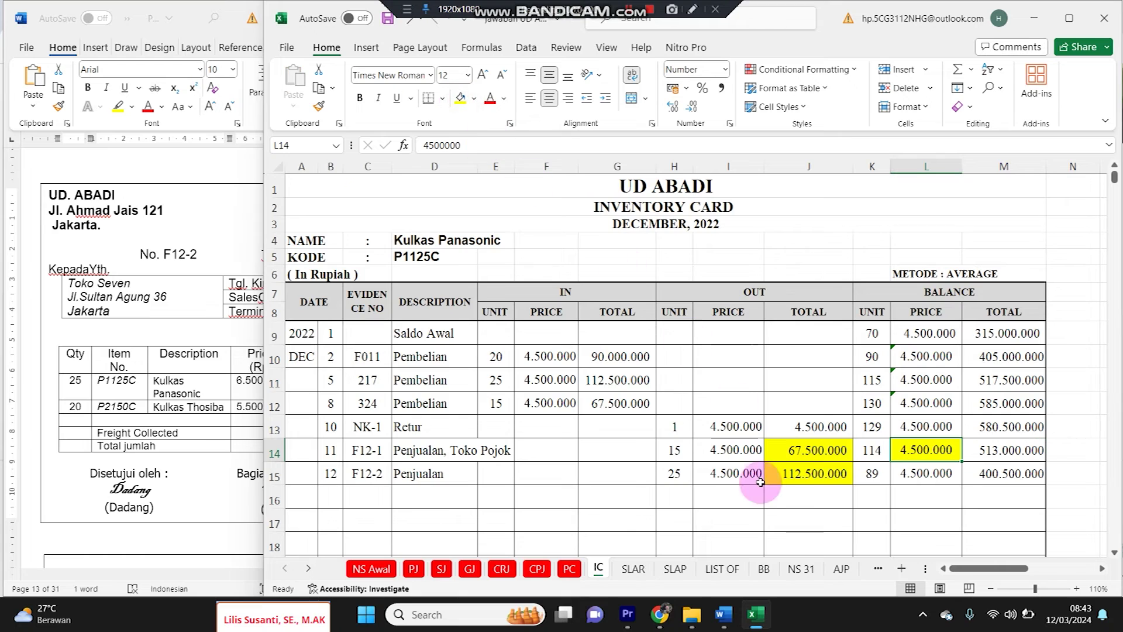
click(733, 455)
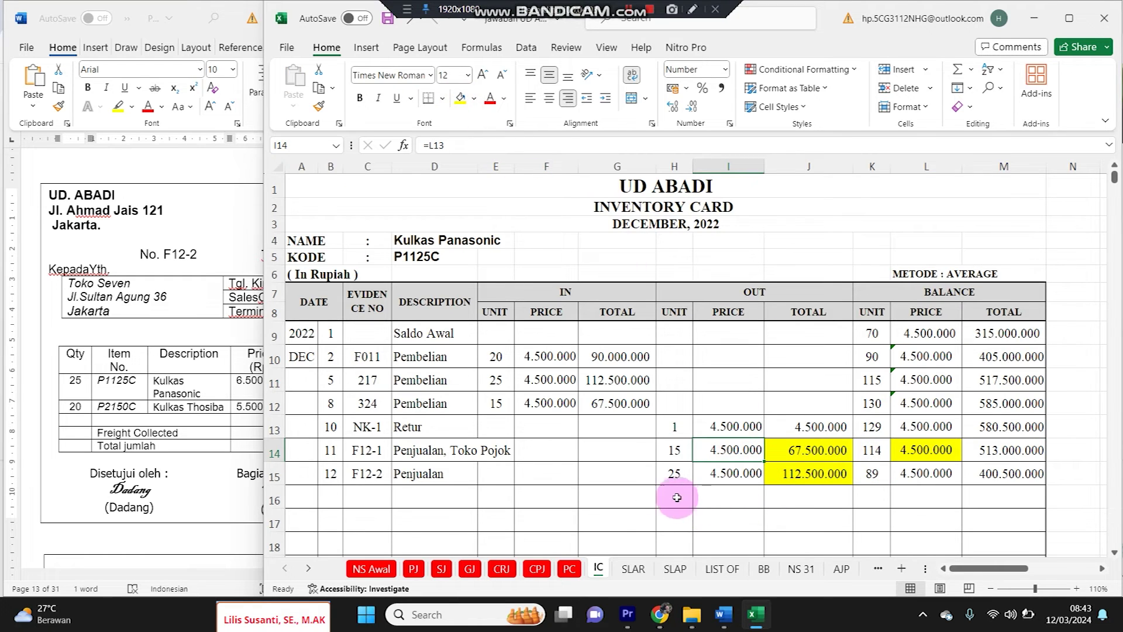
Copy the date, evidence number and description from B15:D15 into row 47 of the Kulkas Toshiba card
drag(326, 480, 421, 475)
key(ctrl+c)
scroll(389, 479, down, 4)
scroll(392, 480, down, 7)
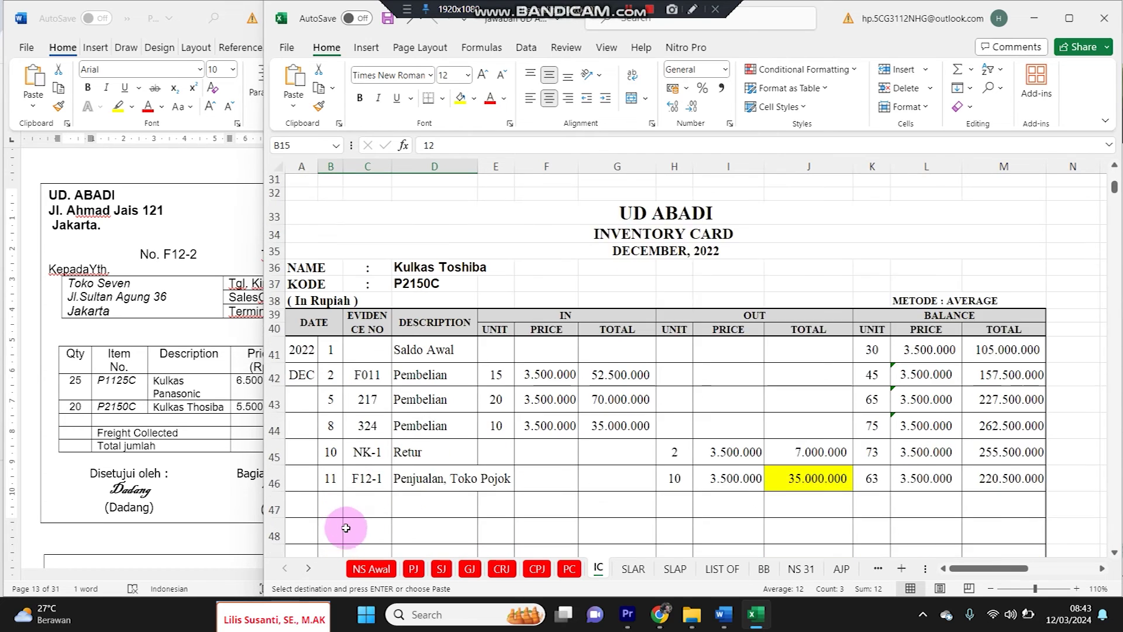
click(330, 458)
key(ctrl+v)
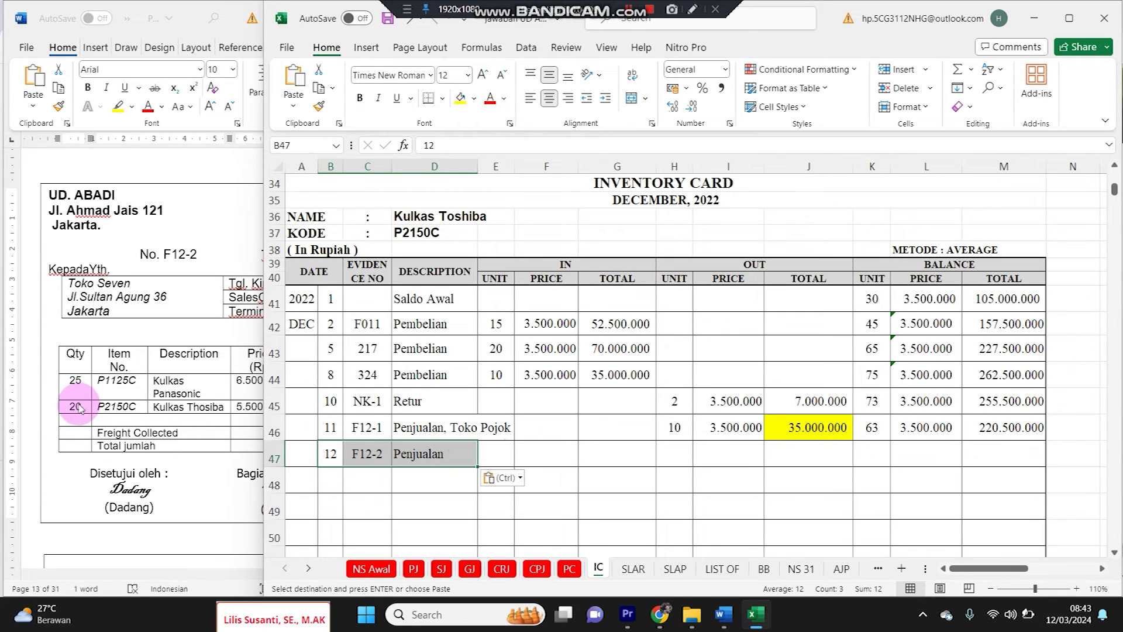
Enter 20 OUT units in row 47 and fill I46:M46 down to complete its price, total and balance
click(684, 450)
text(20)
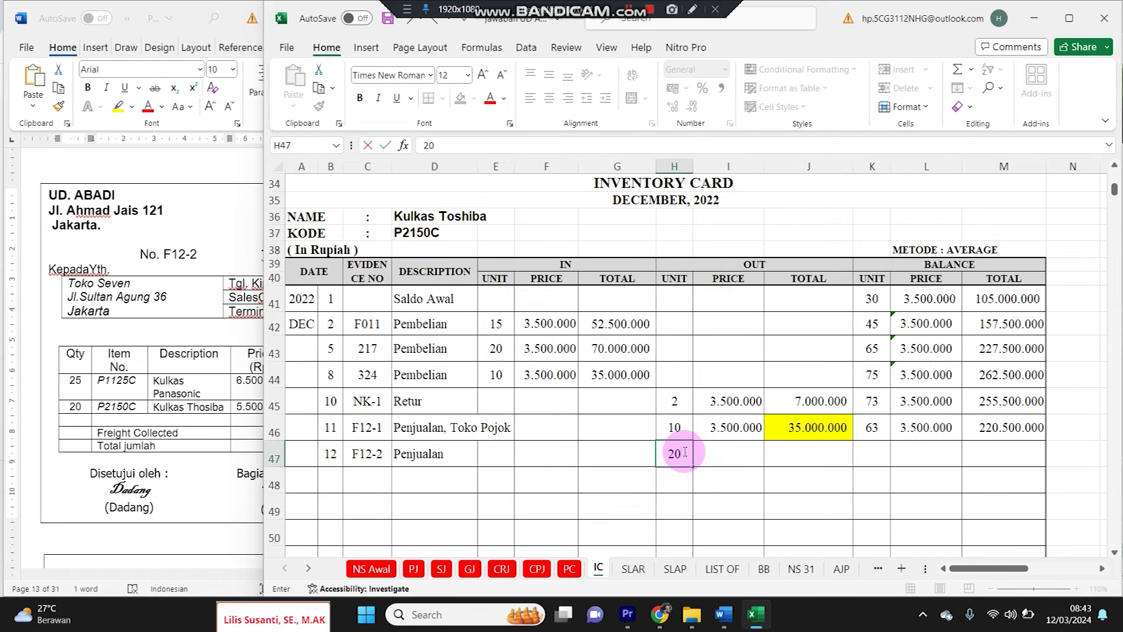
drag(728, 429, 892, 462)
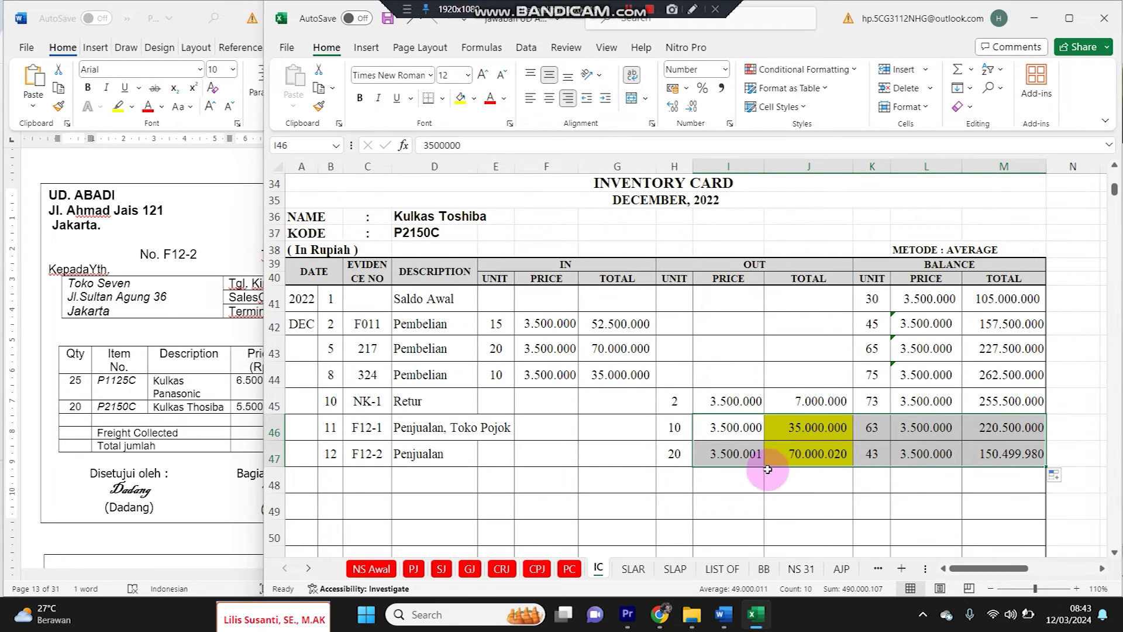
Correct the OUT price in I47 by copying 3.500.000 from I46 over it
click(747, 429)
key(ctrl+c)
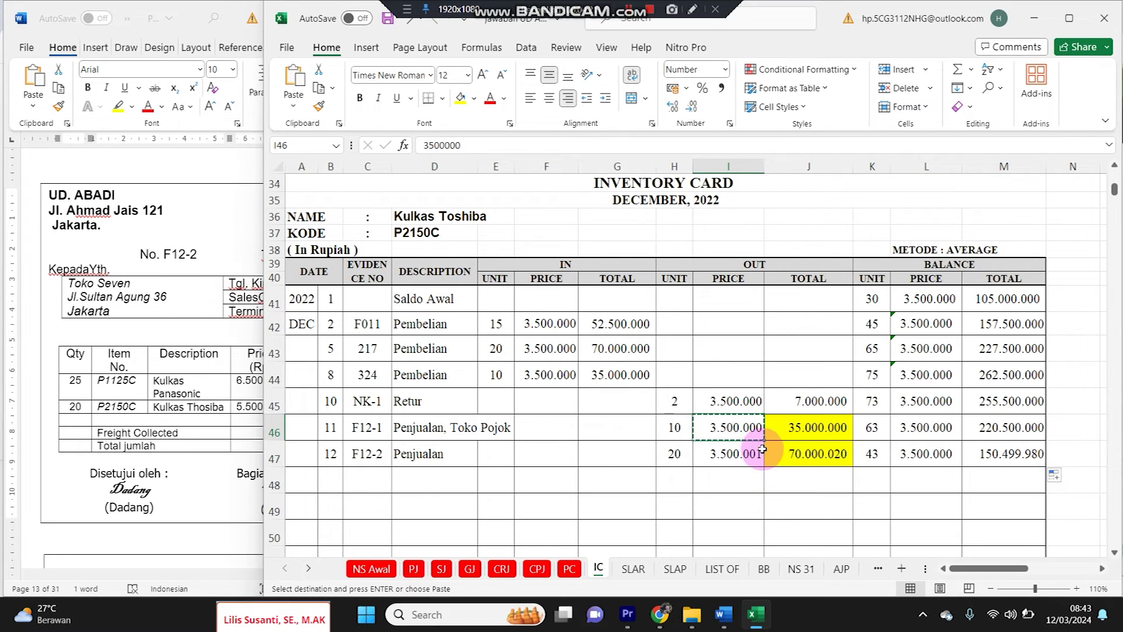
click(752, 455)
key(ctrl+v)
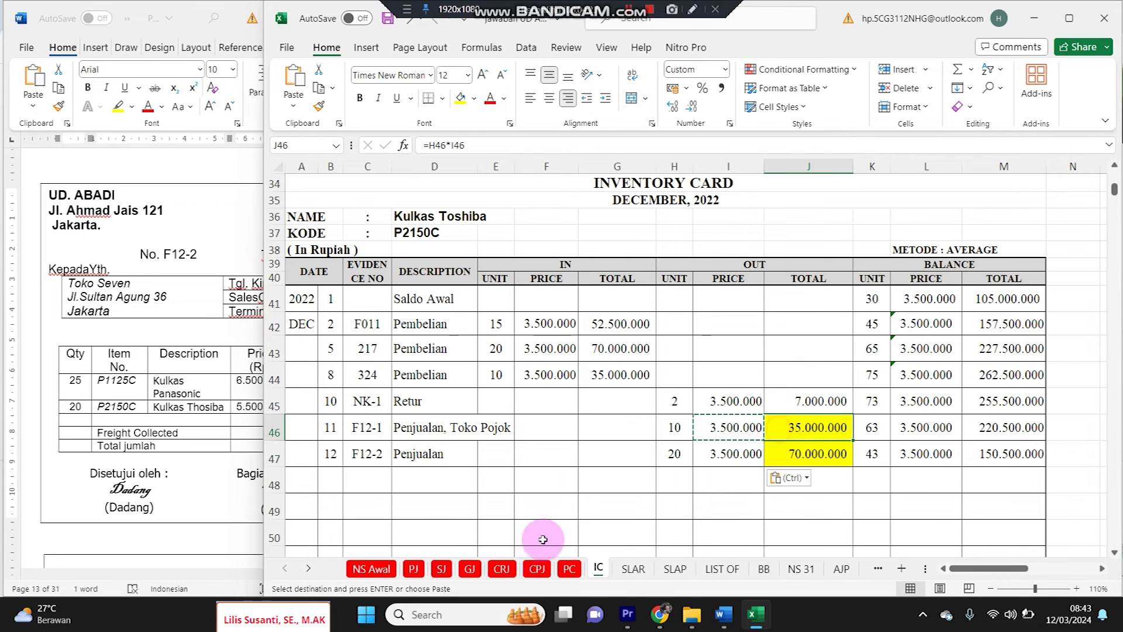
On the GJ sheet, set the Merchandise Inventory credit in I15 to the sum of IC cells J47 and J15
click(469, 568)
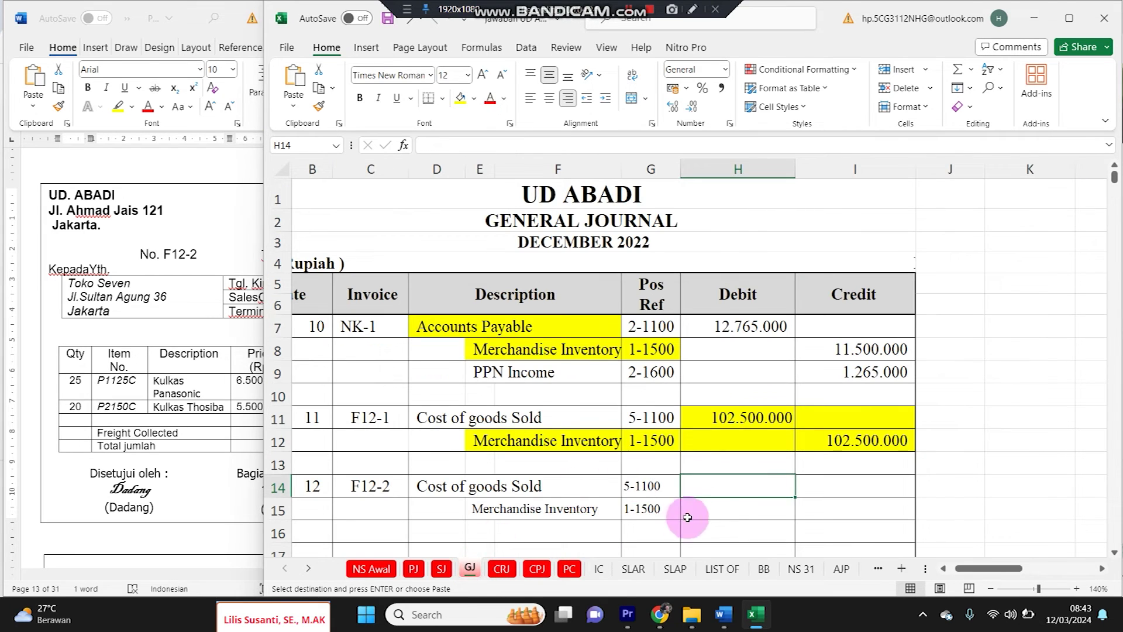
click(823, 513)
text(=)
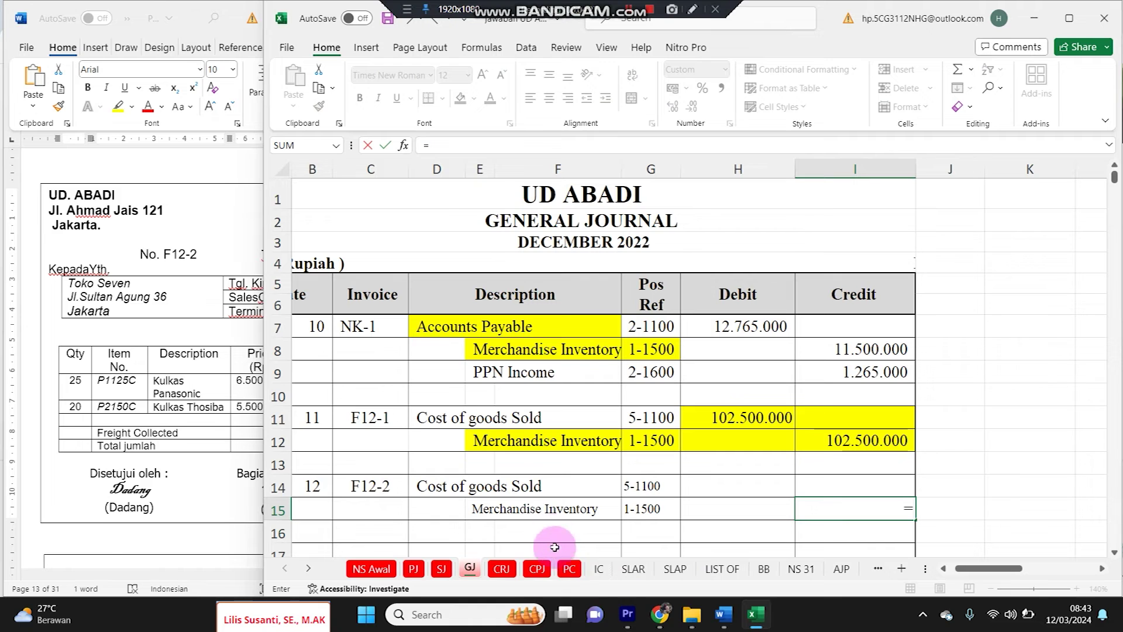
click(598, 571)
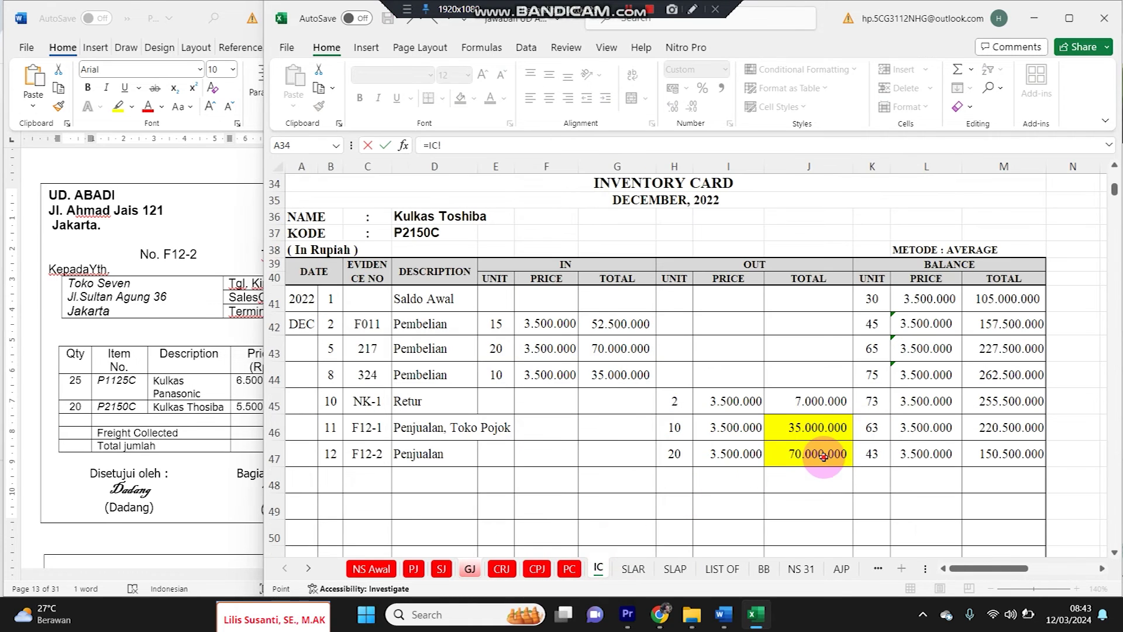
text(+)
scroll(819, 398, up, 9)
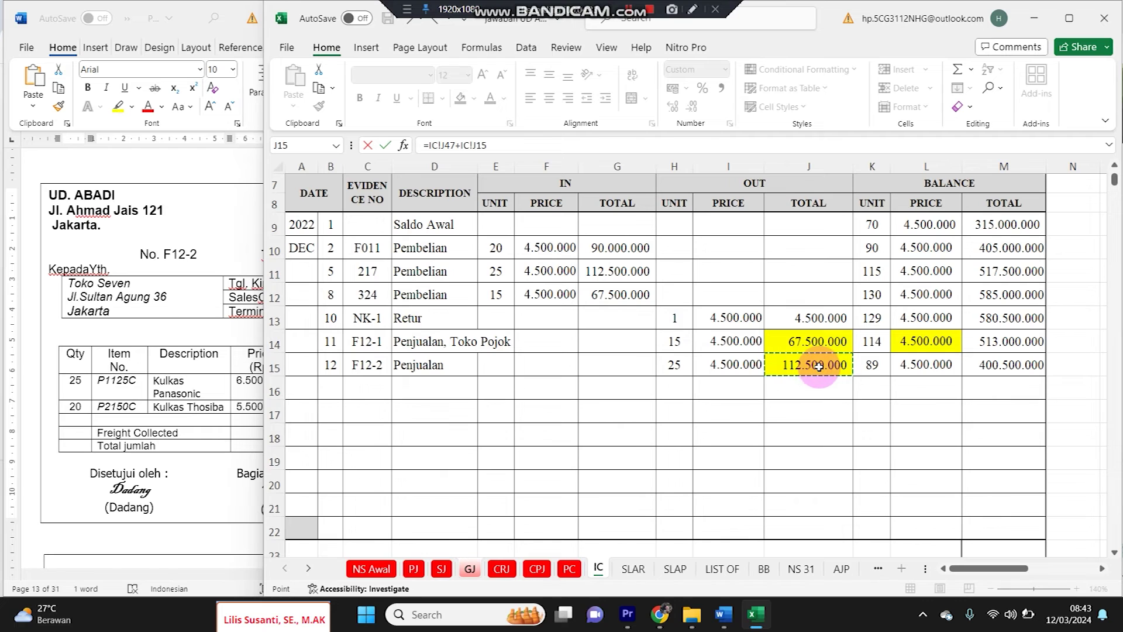
key(Return)
click(757, 486)
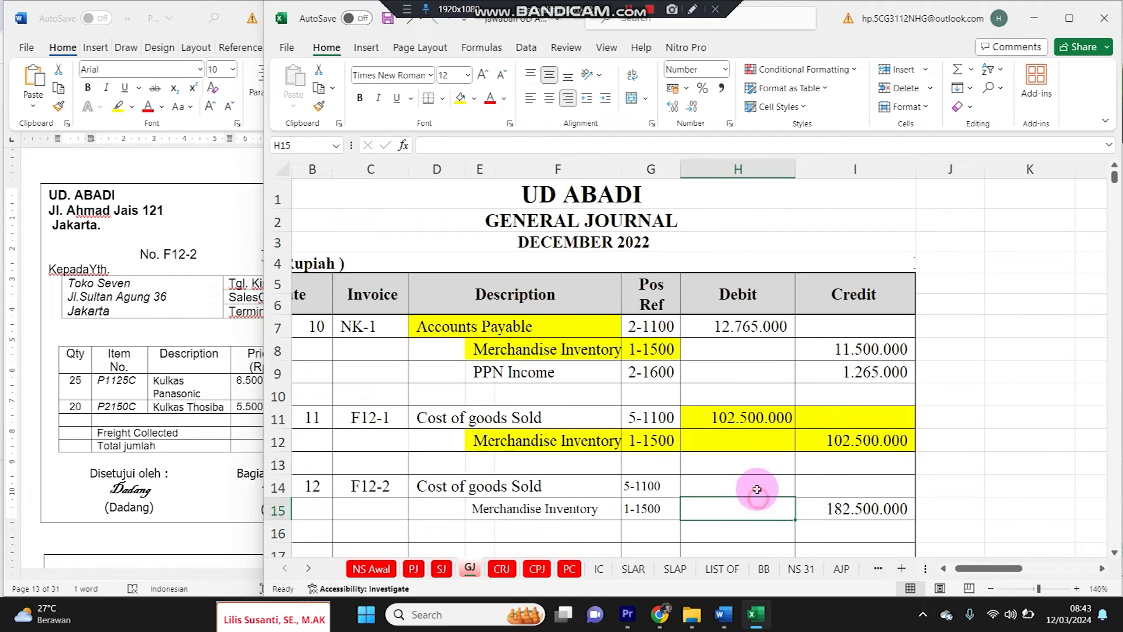
Set the Cost of goods Sold debit in H14 equal to the Merchandise Inventory credit in I15
text(=)
click(879, 508)
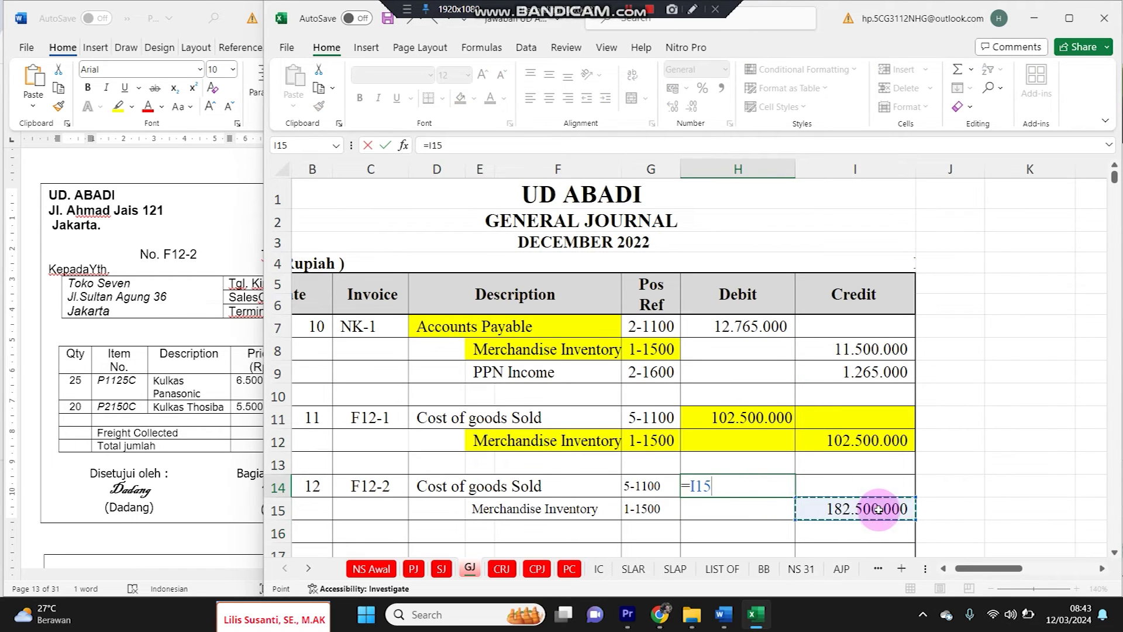
key(Return)
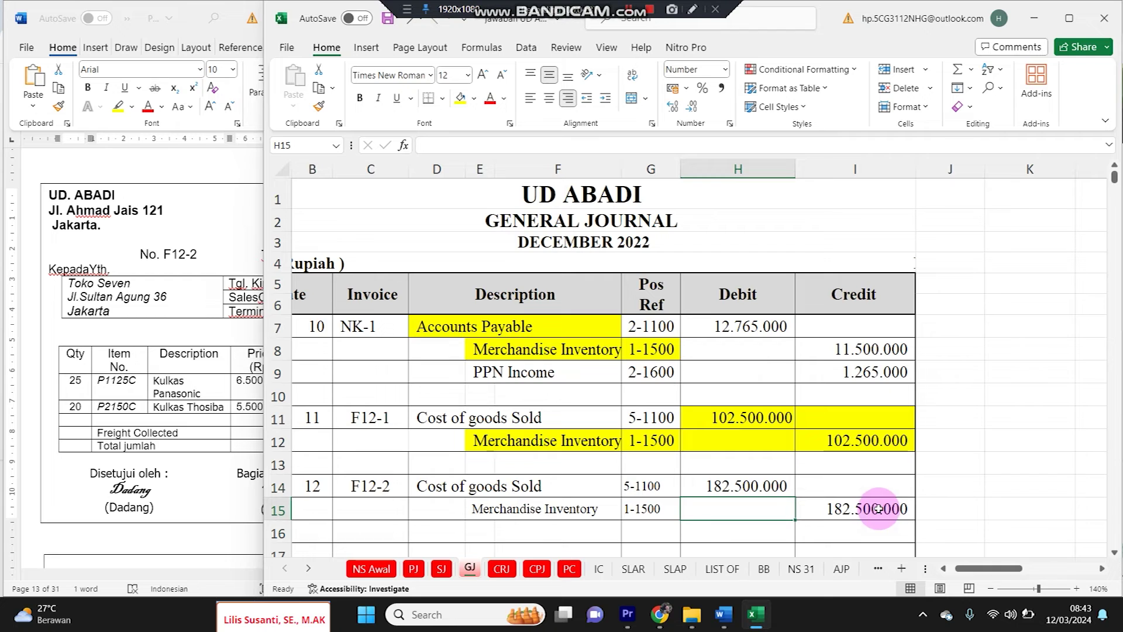
Check the Toko Seven receivable in SJ cell G9 and enter day 12 in B22 of the Toko Seven card on the SLAR sheet
click(496, 510)
click(443, 568)
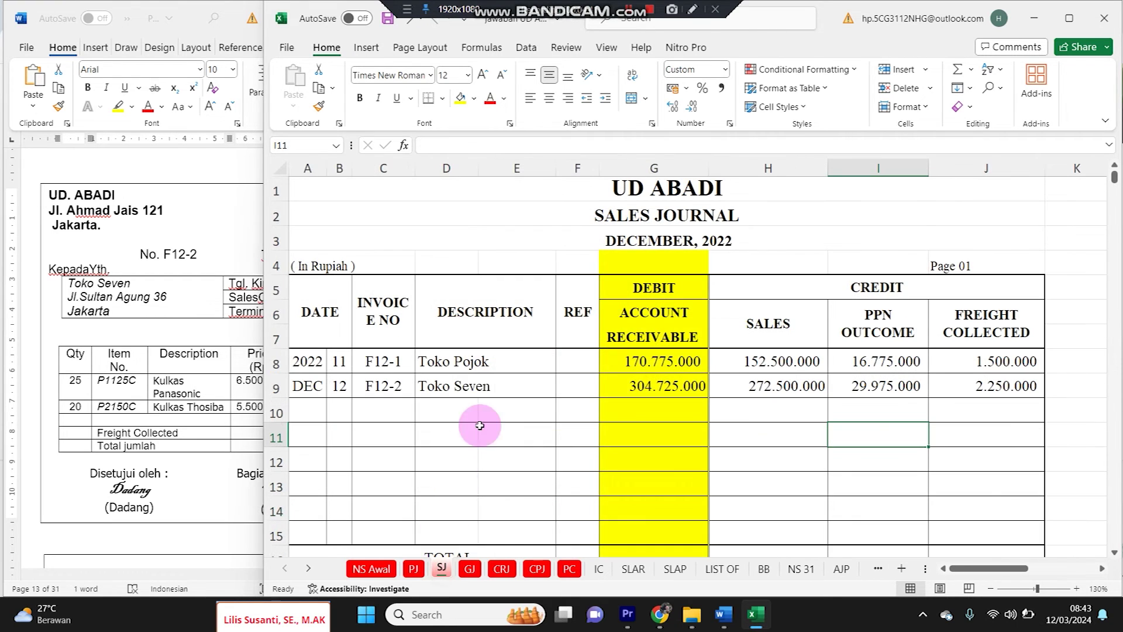
click(637, 391)
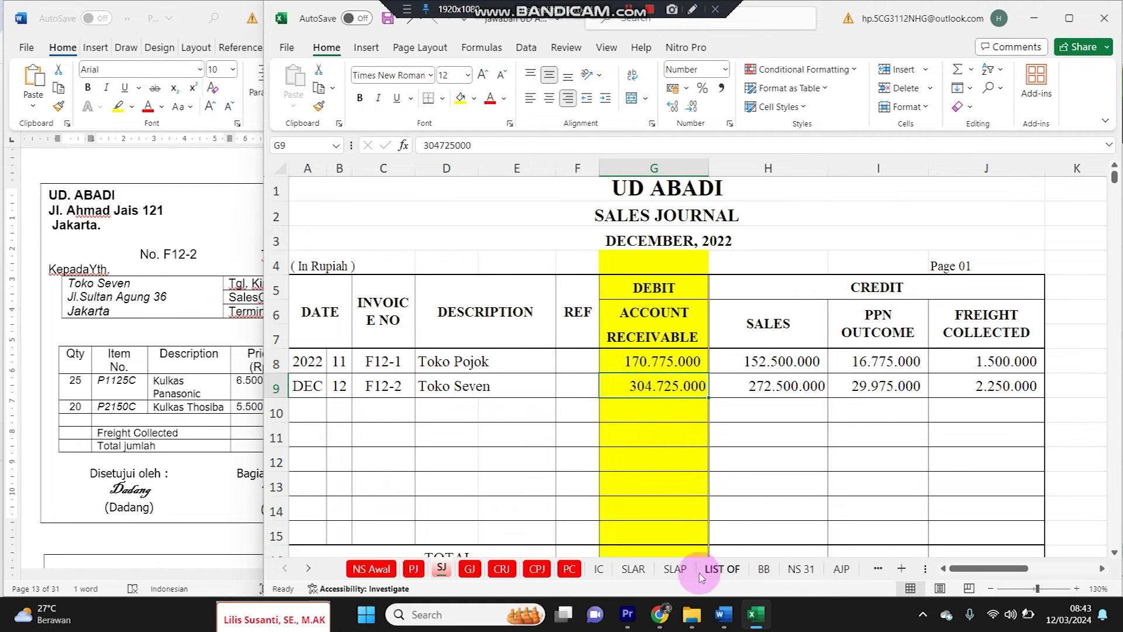
click(634, 569)
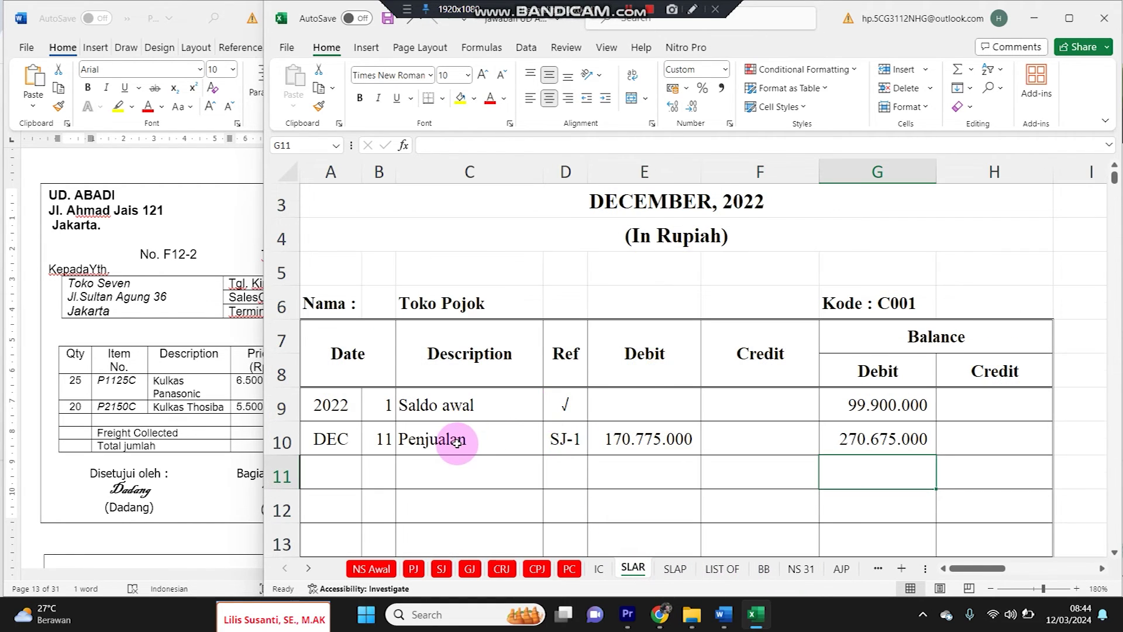
scroll(457, 442, down, 3)
click(387, 528)
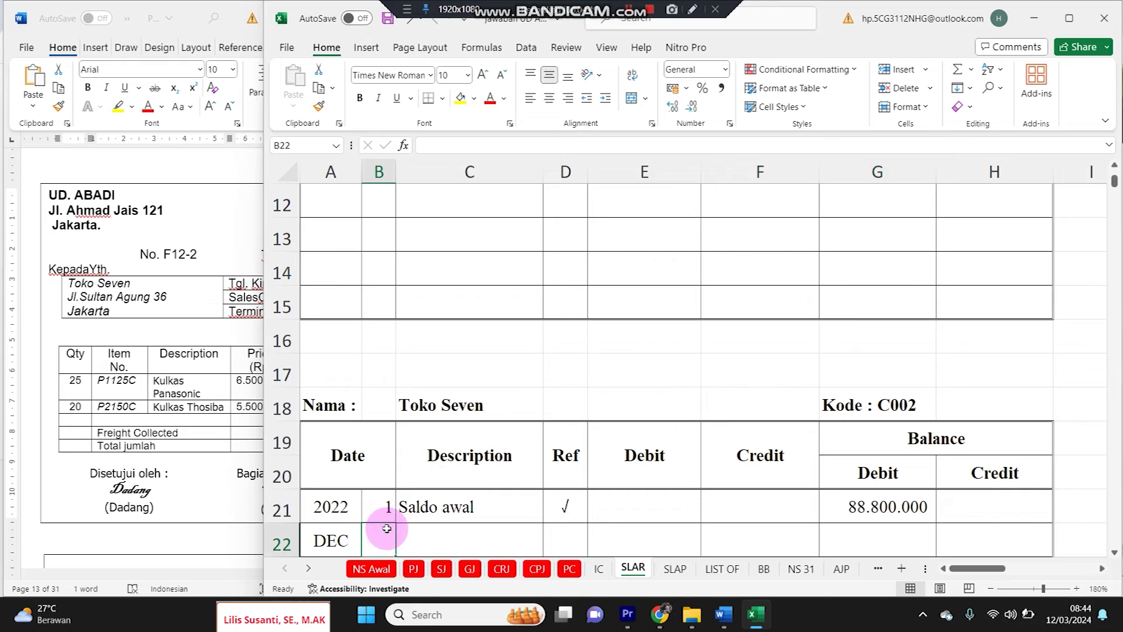
text(12)
Copy the description Penjualan and reference SJ-1 from C10:D10 of the Toko Pojok card into C22:D22 of the Toko Seven card
click(435, 538)
scroll(490, 381, up, 2)
drag(491, 337, 561, 337)
key(ctrl+c)
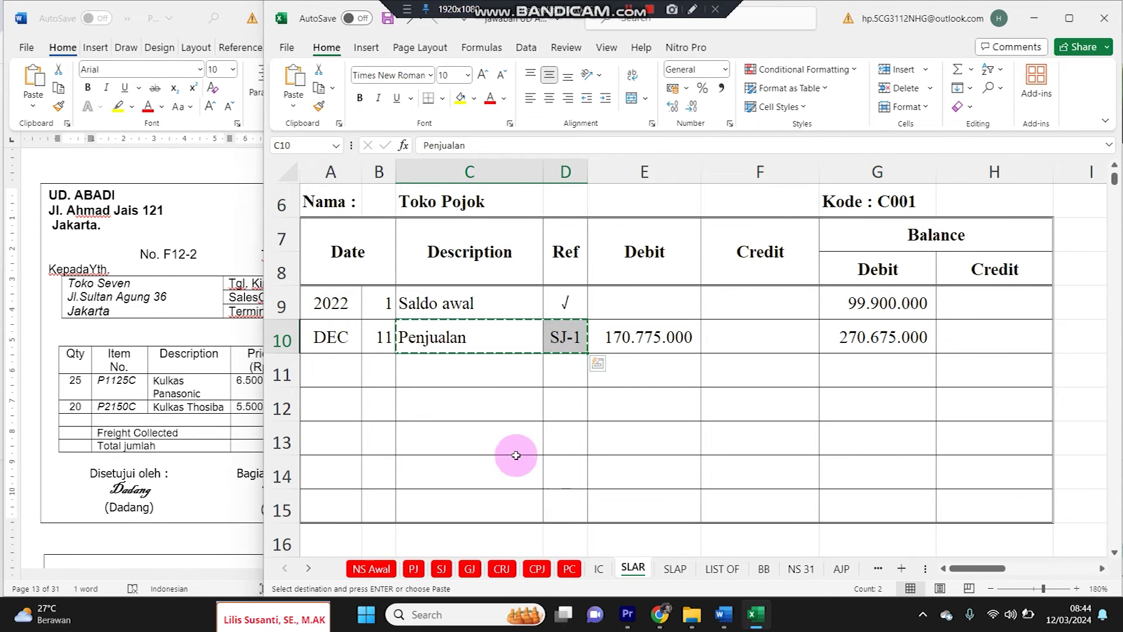
scroll(514, 454, down, 3)
click(451, 445)
key(ctrl+v)
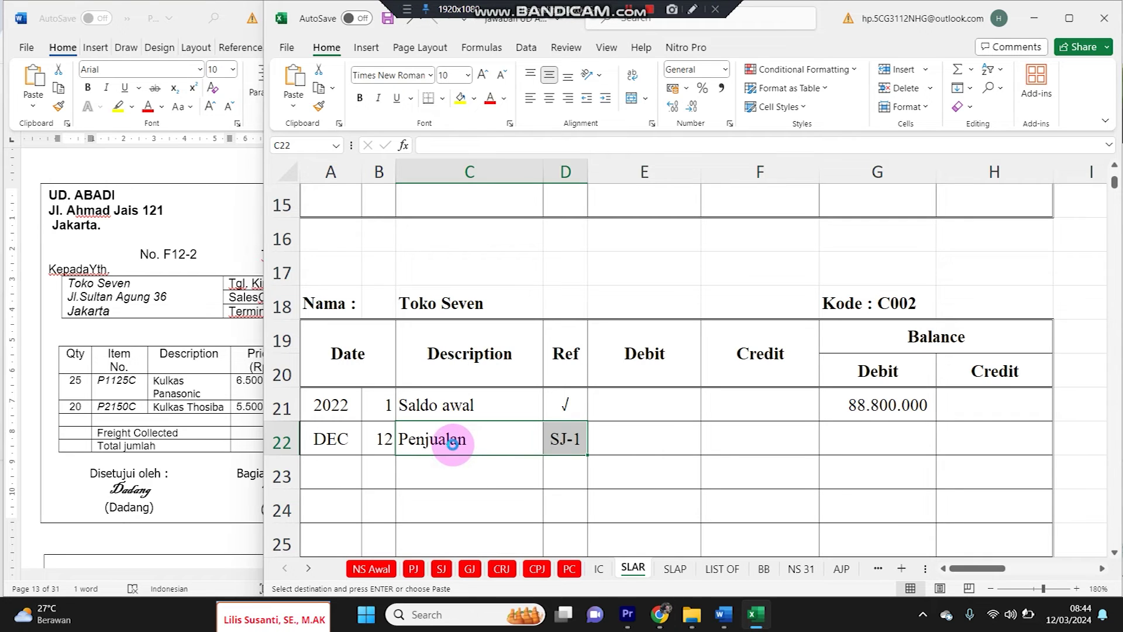
Link the Toko Seven debit in E22 to the account receivable amount in SJ cell G9
click(639, 438)
text(=)
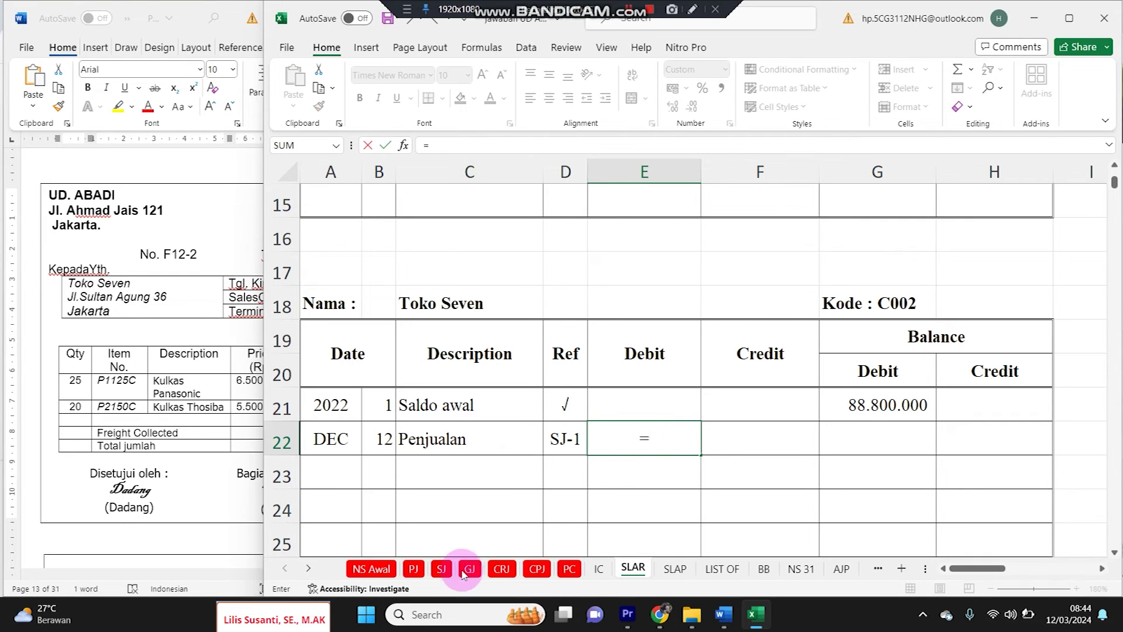
click(442, 569)
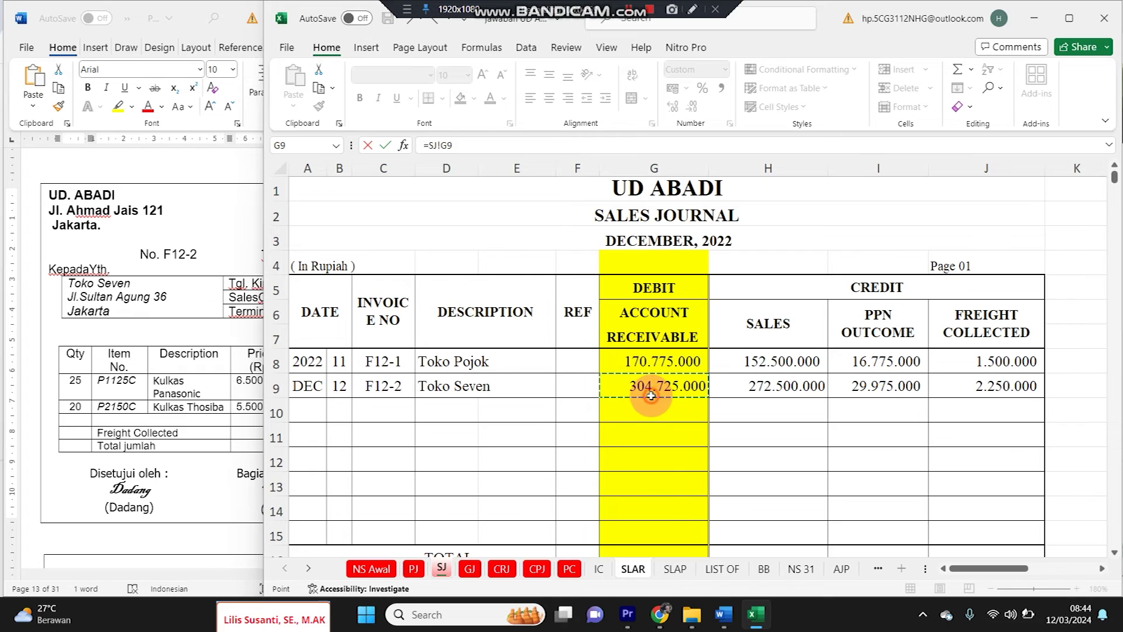
key(Return)
Calculate the Toko Seven debit balance in G22 with the formula =G21+E22
click(887, 436)
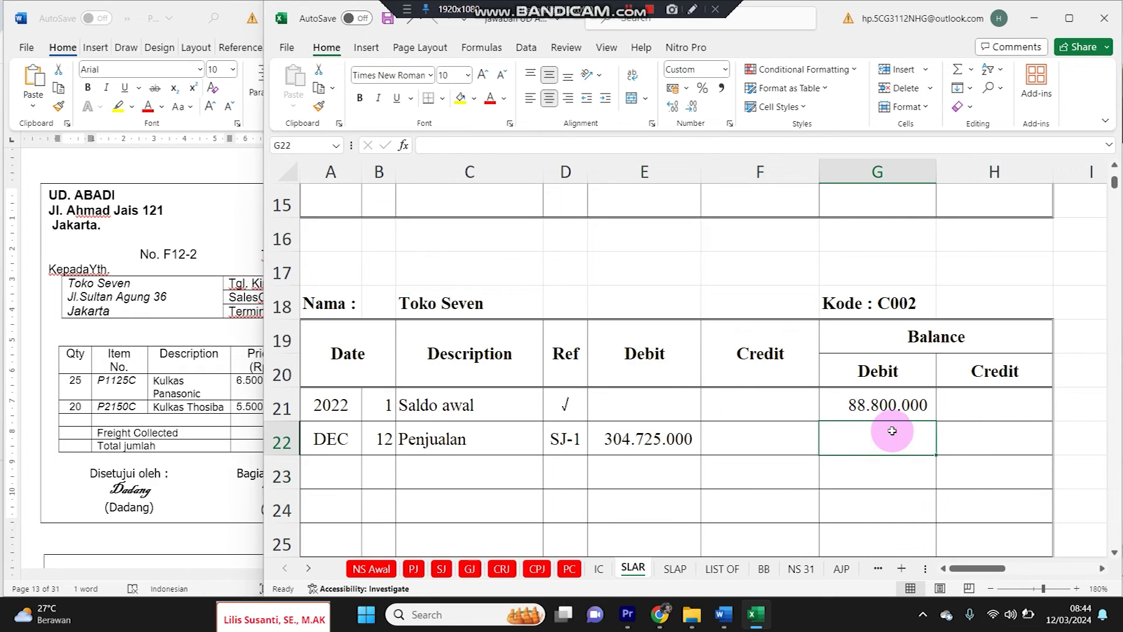
text(=)
key(Up)
text(+)
key(Left)
key(Left)
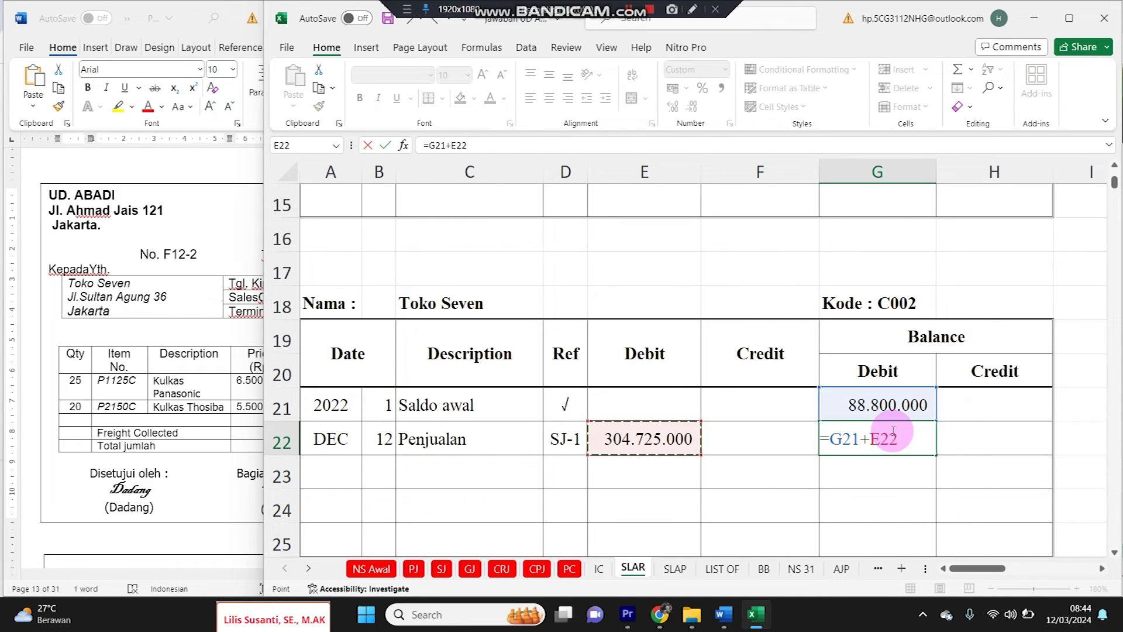
key(Return)
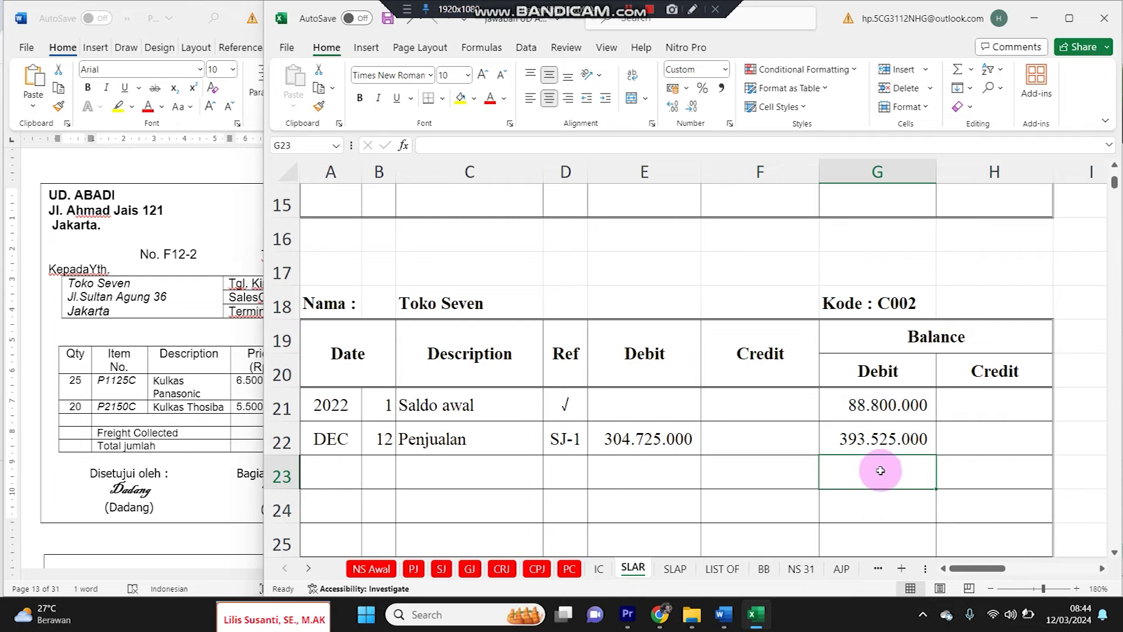
Find petty cash voucher V12-2 in the Word document and enter its day, 14, in B8 of the Excel PC sheet
click(442, 569)
click(170, 383)
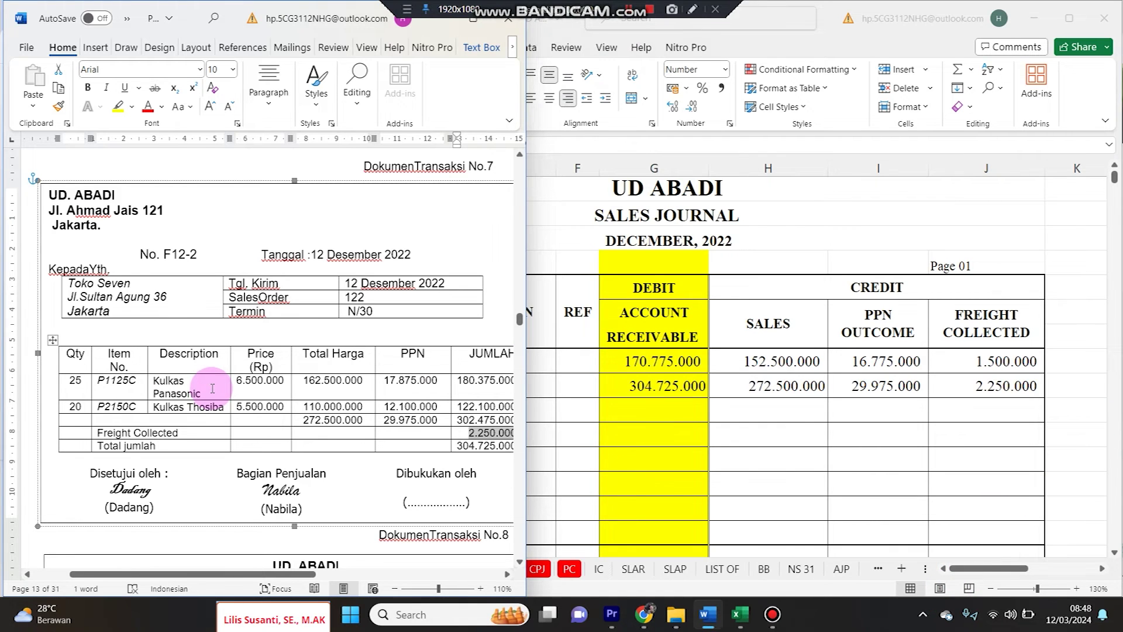
scroll(212, 388, down, 8)
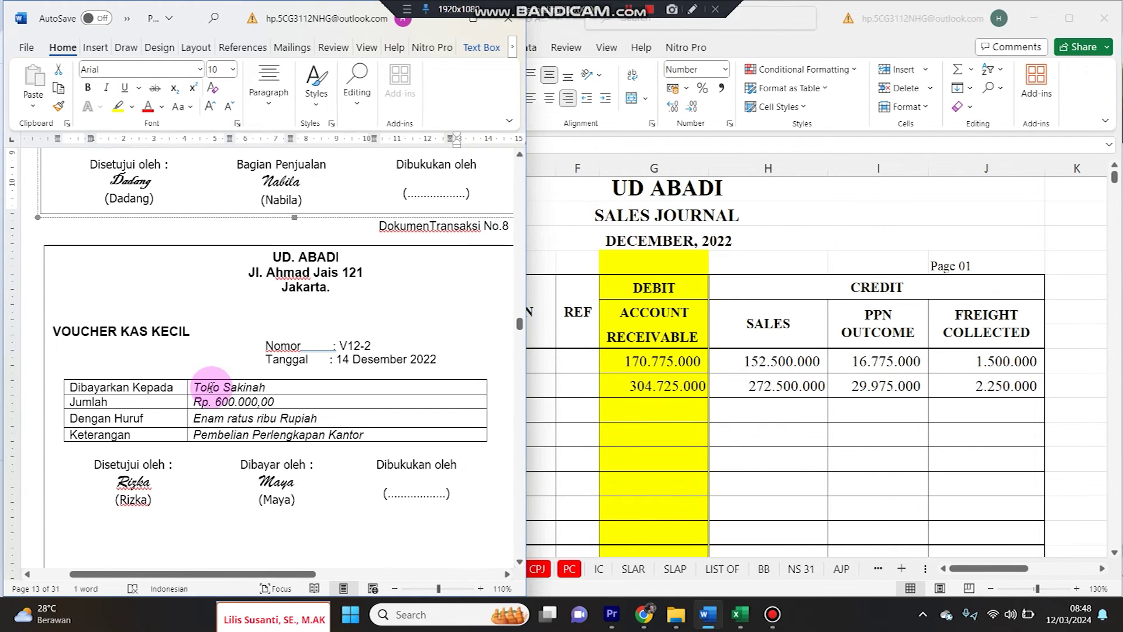
drag(224, 576, 231, 576)
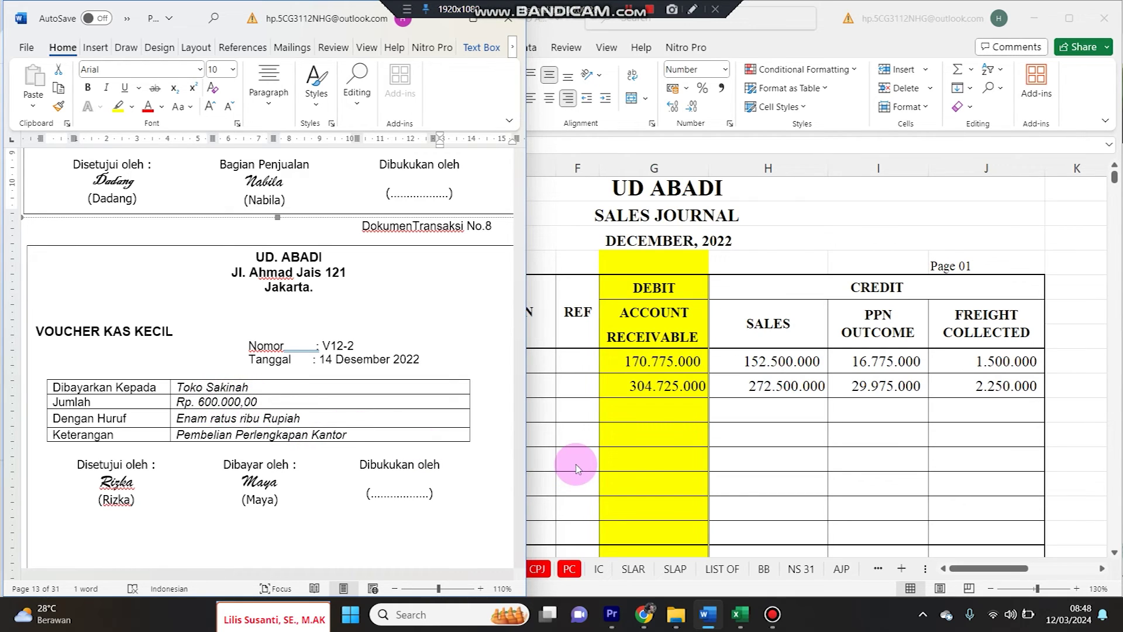
click(813, 439)
click(570, 568)
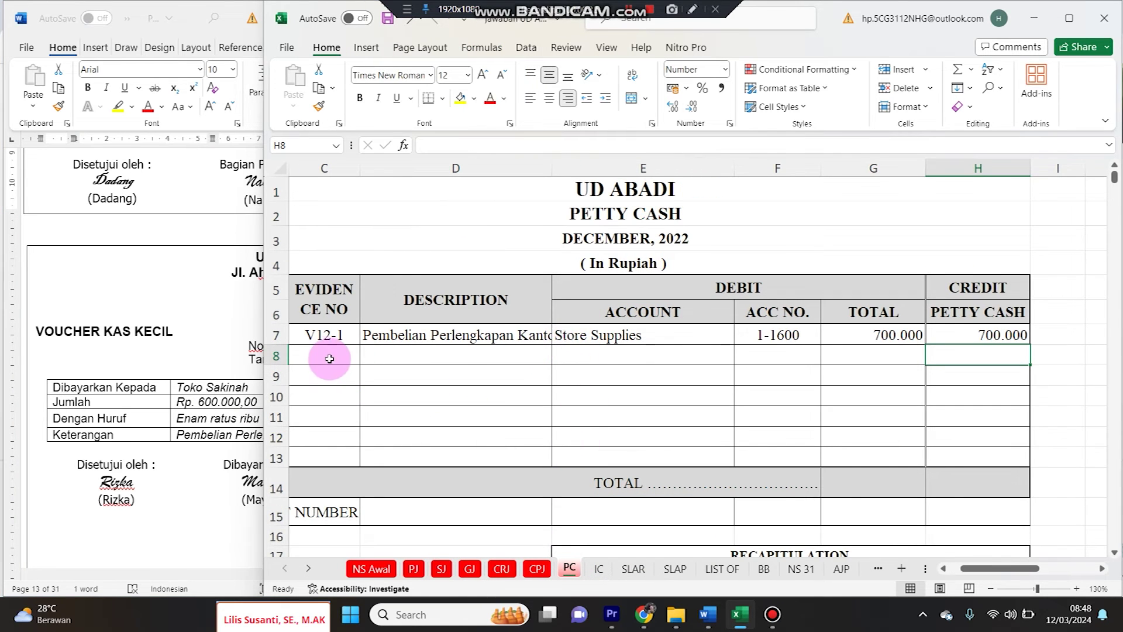
click(326, 356)
drag(196, 361, 281, 363)
click(341, 356)
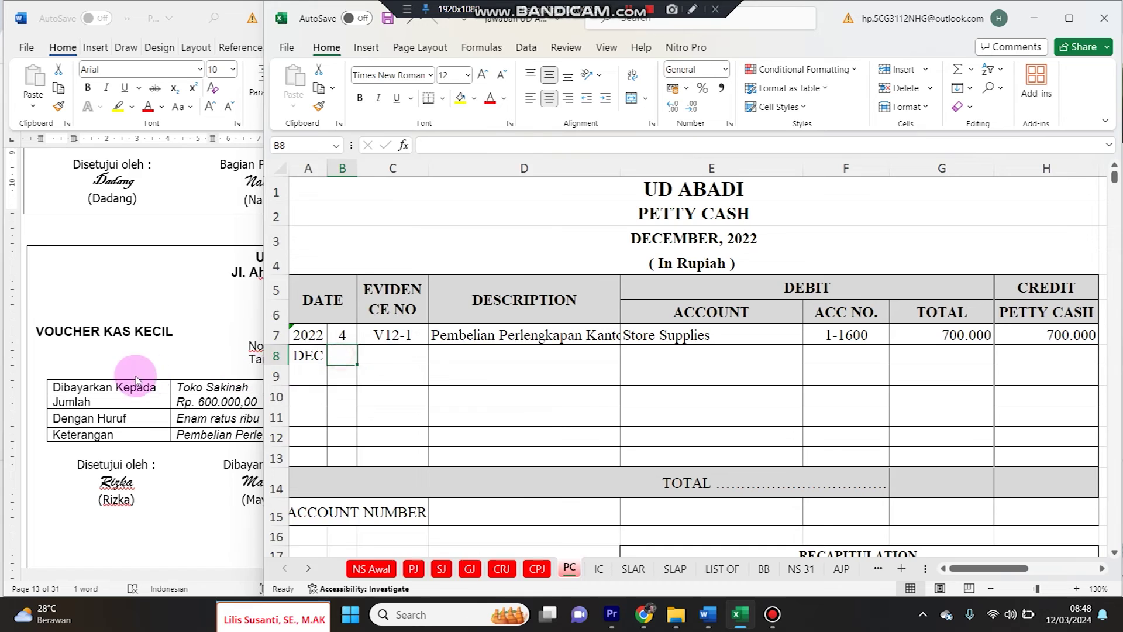
click(135, 376)
click(709, 357)
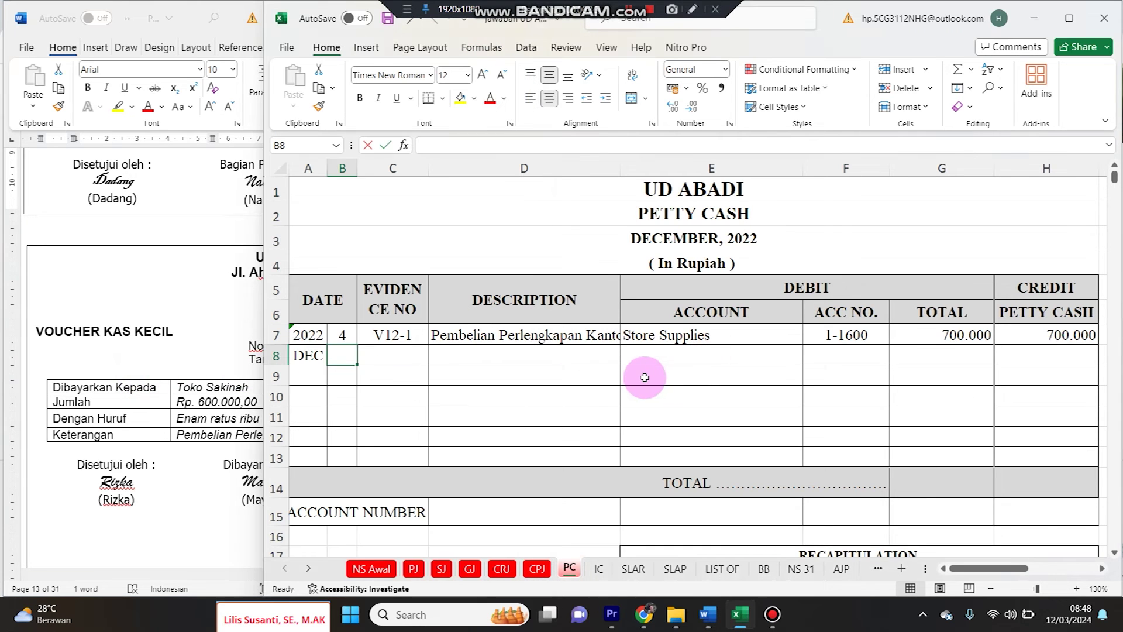
text(14)
Enter evidence number V12-2 in C8 and fill the description Pembelian Perlengkapan Kantor from D7 down to D8
click(400, 368)
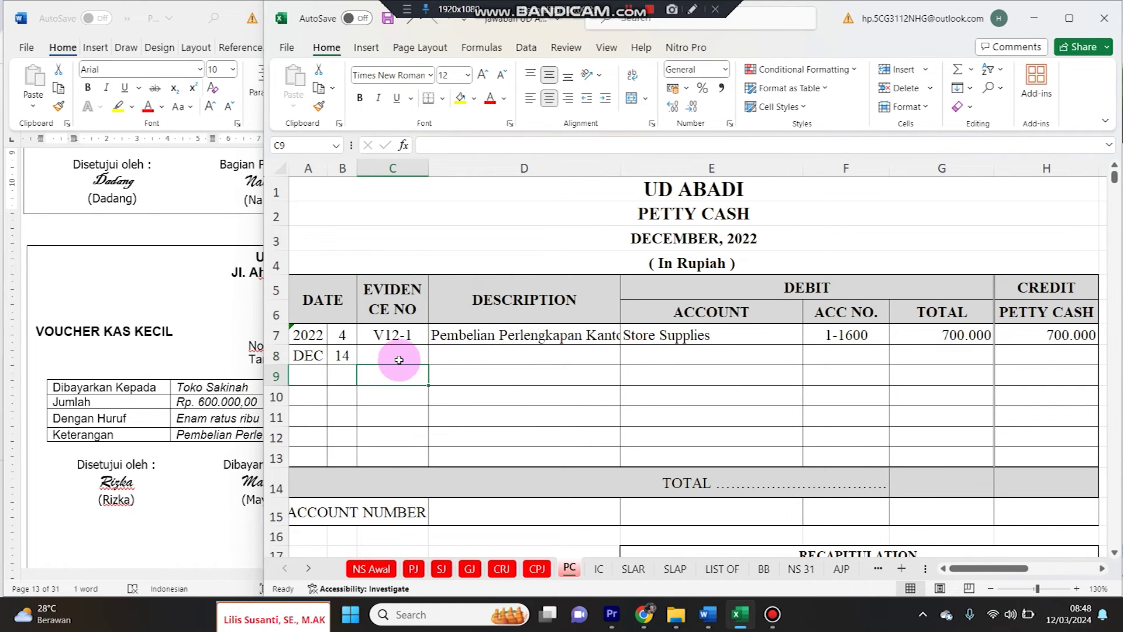
click(399, 357)
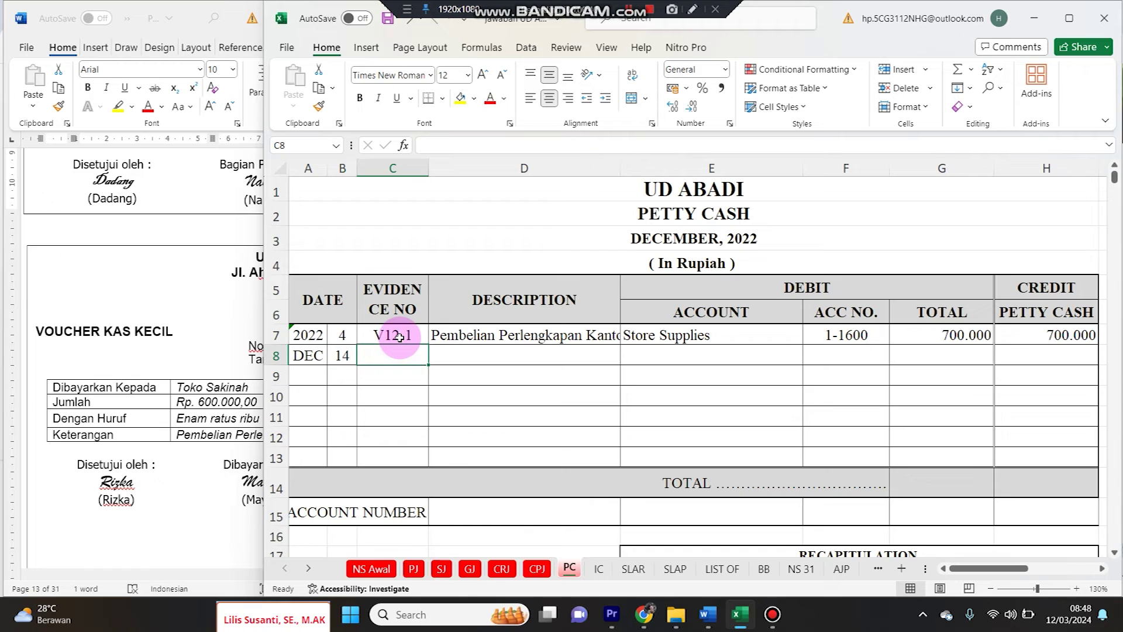
text(V12-)
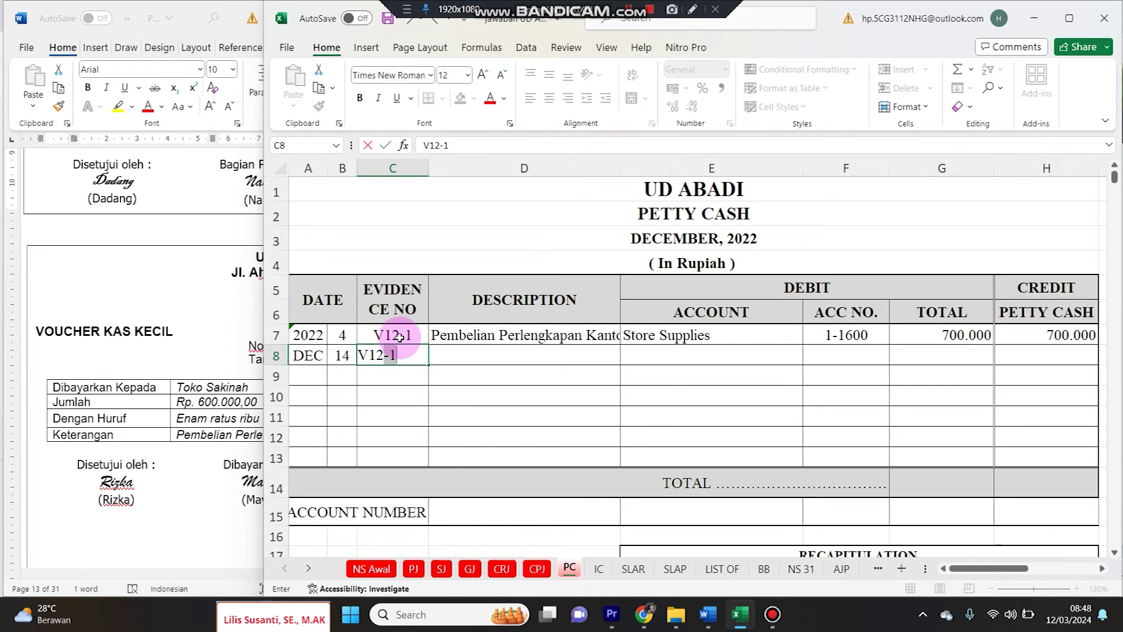
text(2)
key(Tab)
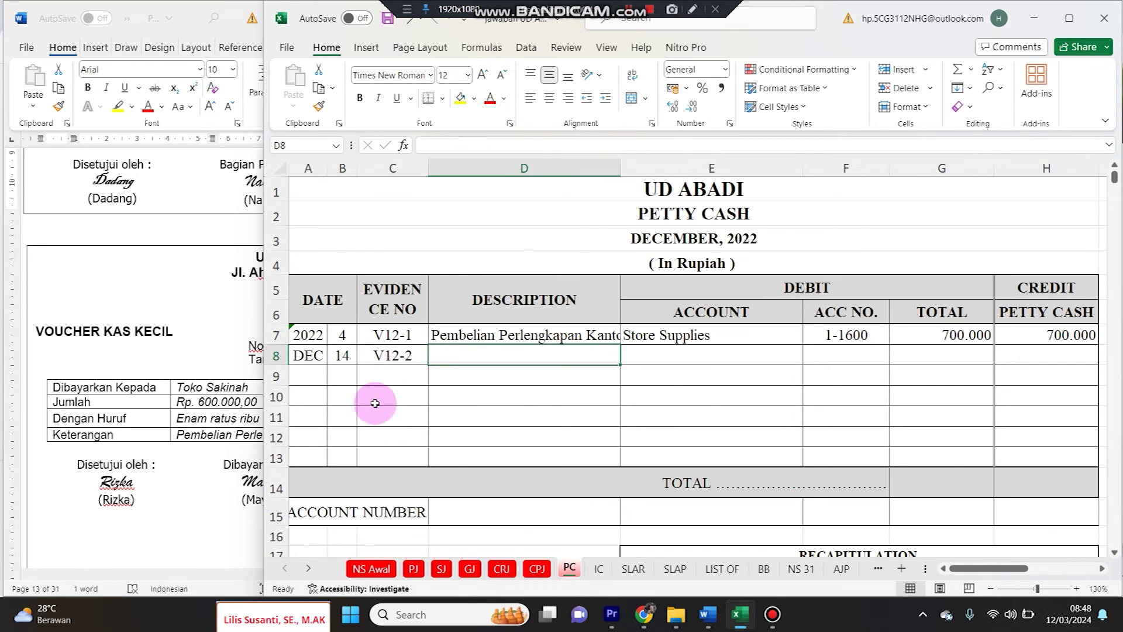
click(234, 389)
click(538, 348)
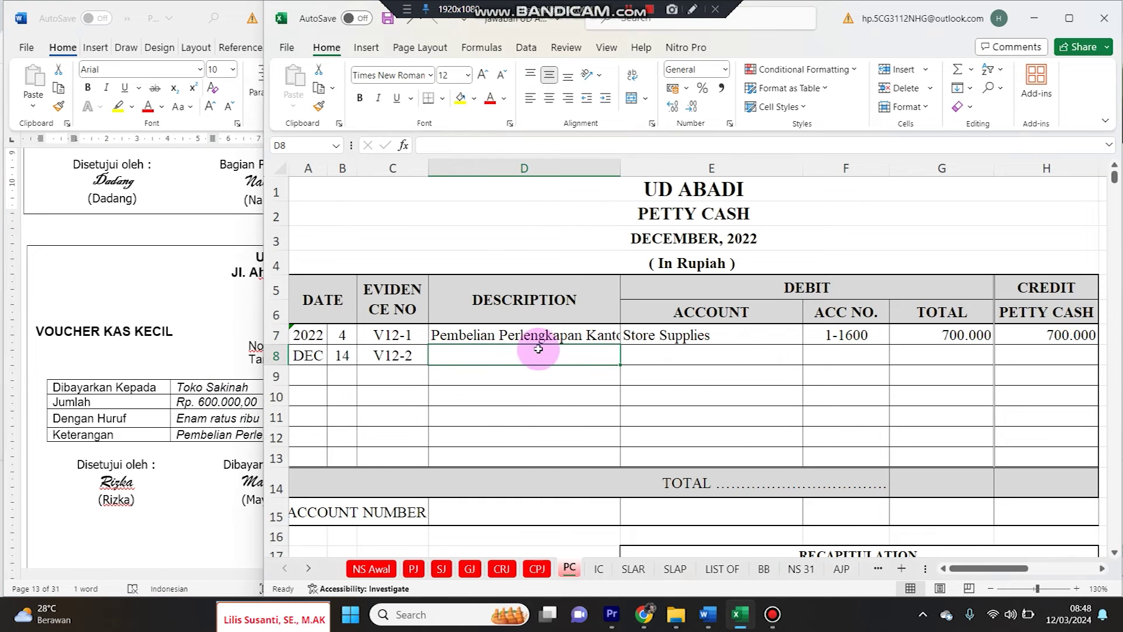
click(547, 338)
drag(620, 345, 618, 358)
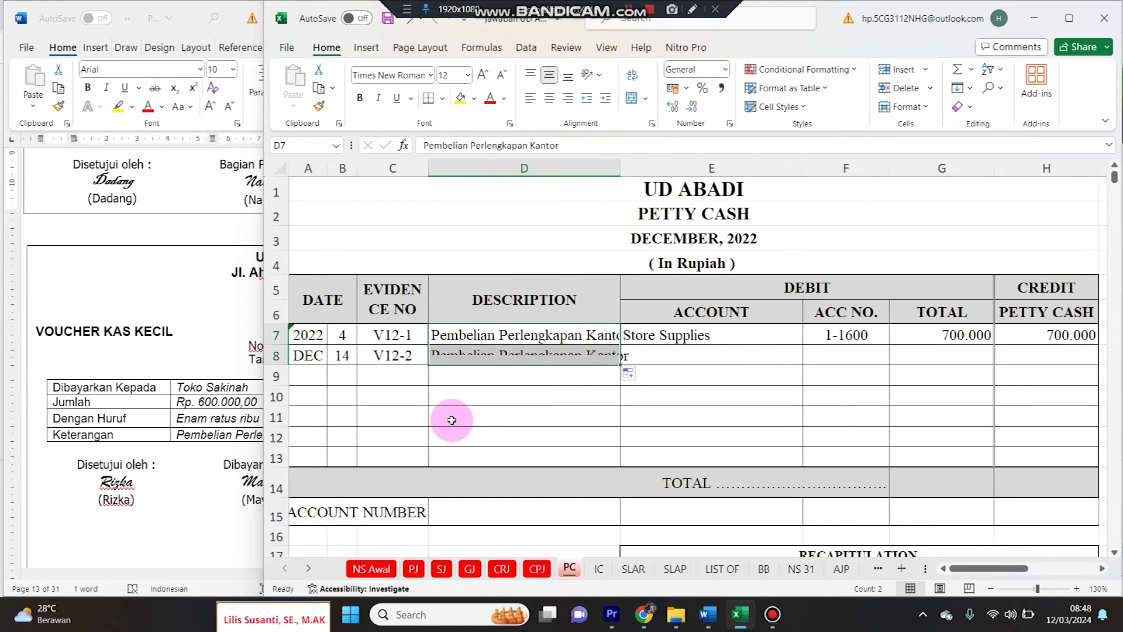
Set the debit account in E8 and account number in F8 by formulas referring to Store Supplies and 1-1600 in row 7
click(163, 455)
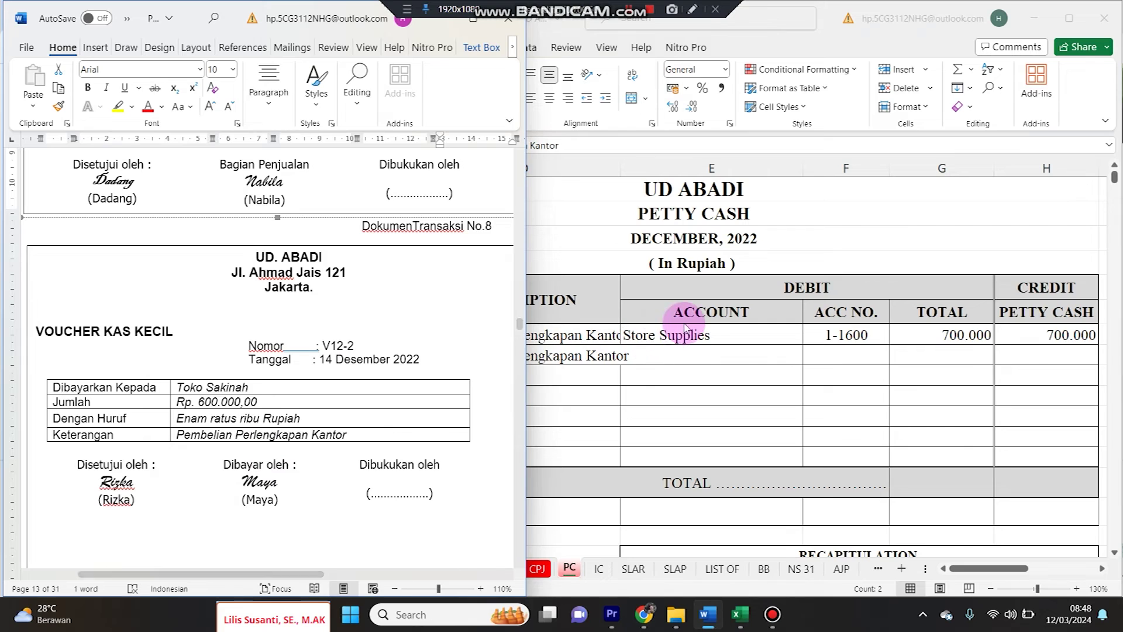
click(691, 351)
text(S)
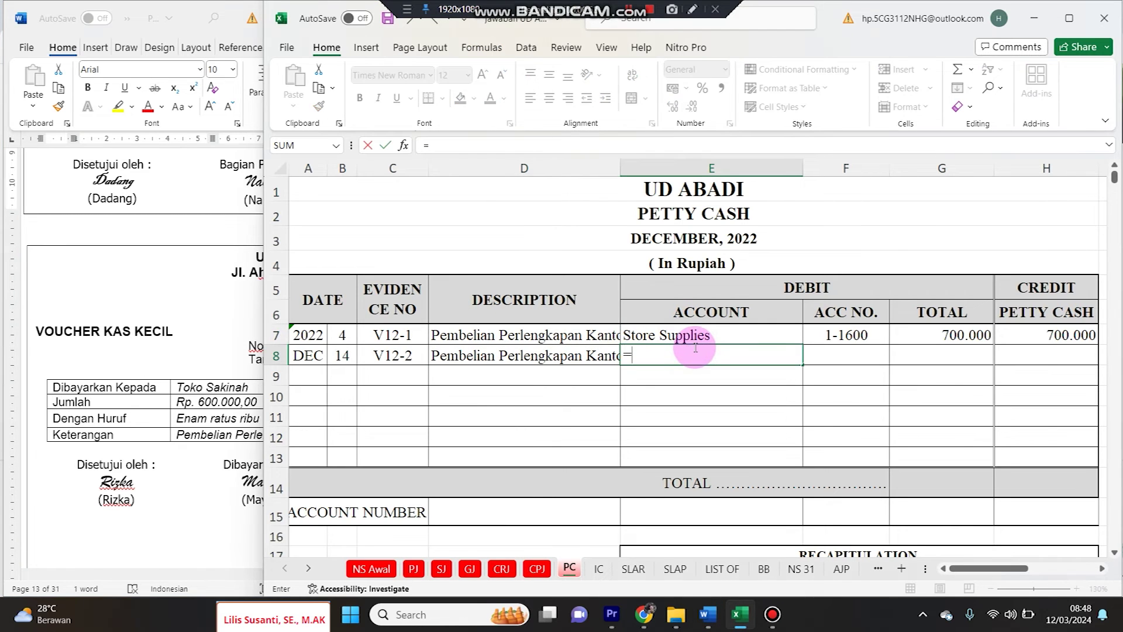
key(Tab)
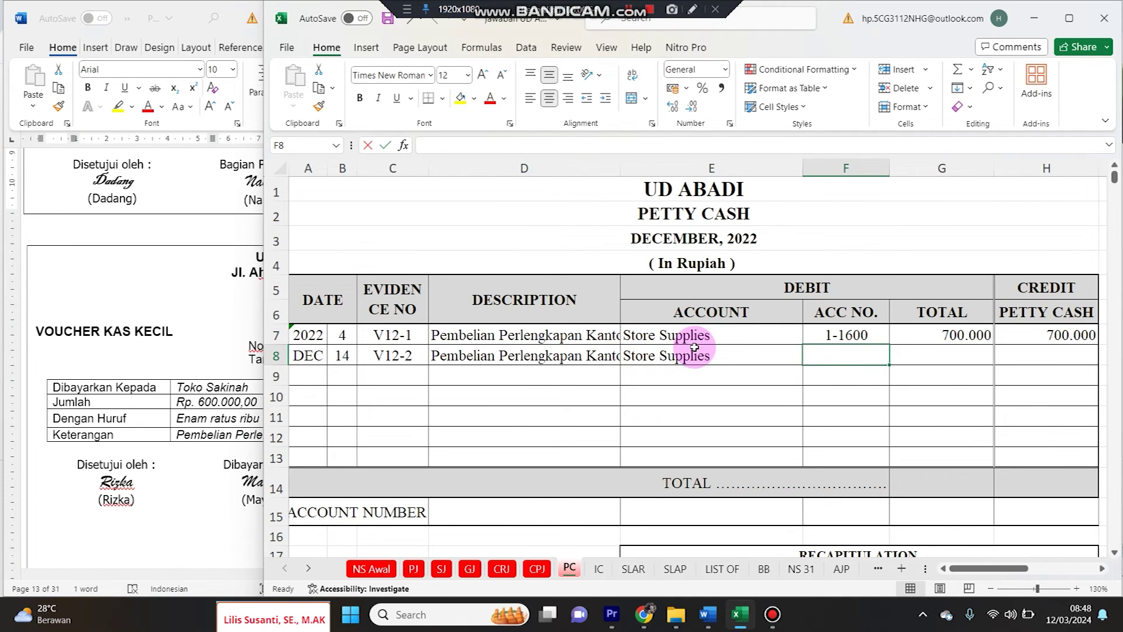
text(=)
key(Up)
key(Tab)
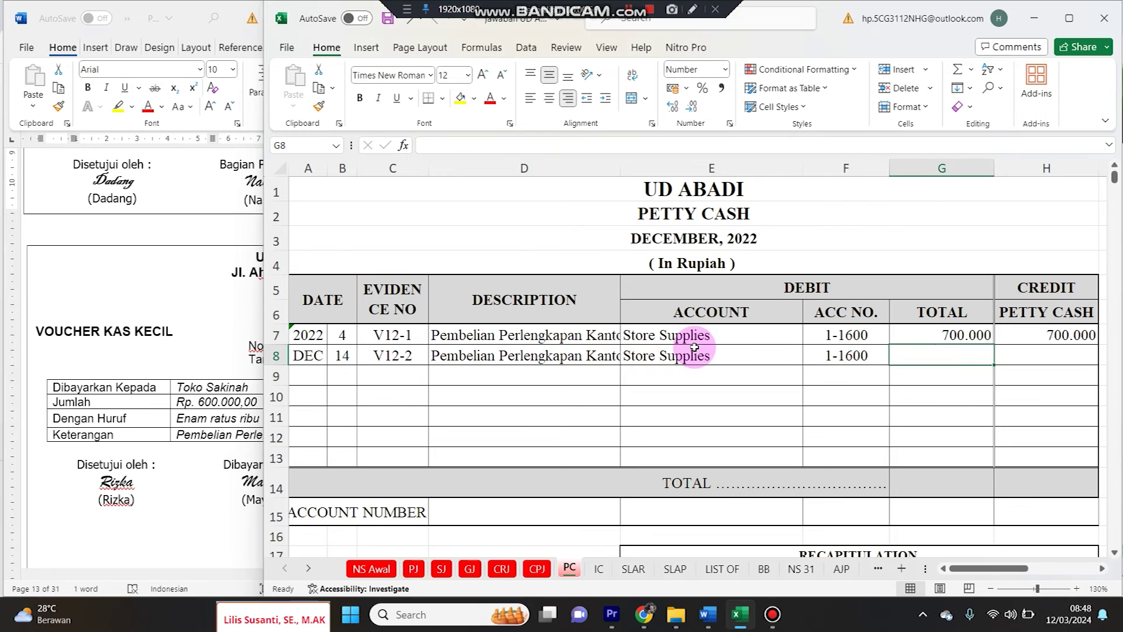
Enter 600.000 as the debit total in G8 and set the petty cash credit in H8 equal to G8
text(6)
key(Tab)
text(=)
key(Up)
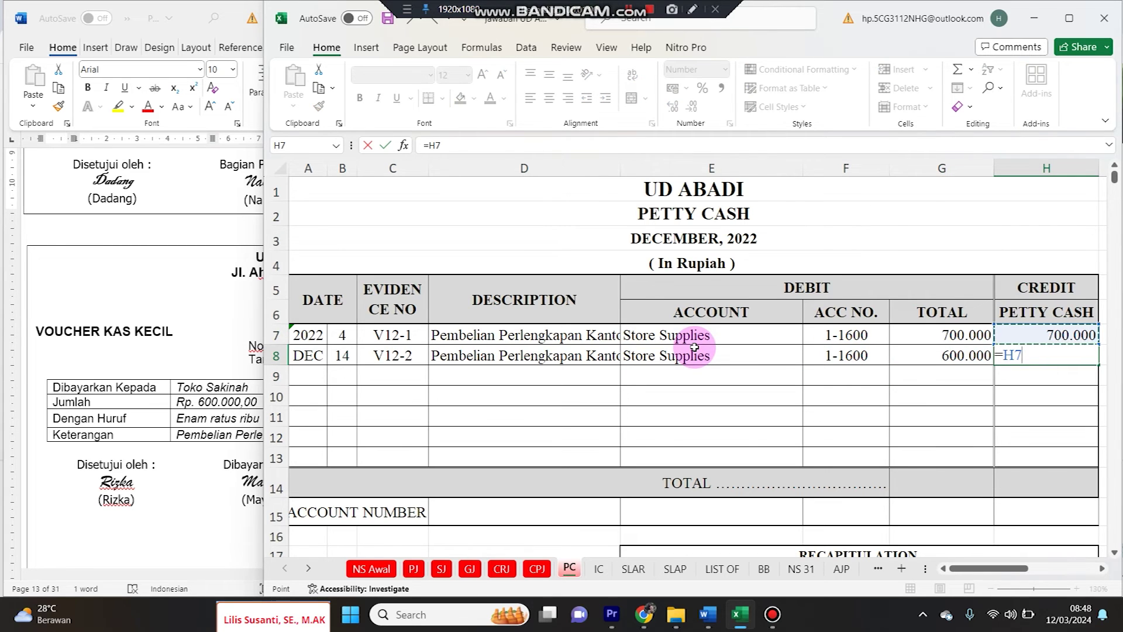
key(Down)
key(Left)
key(Return)
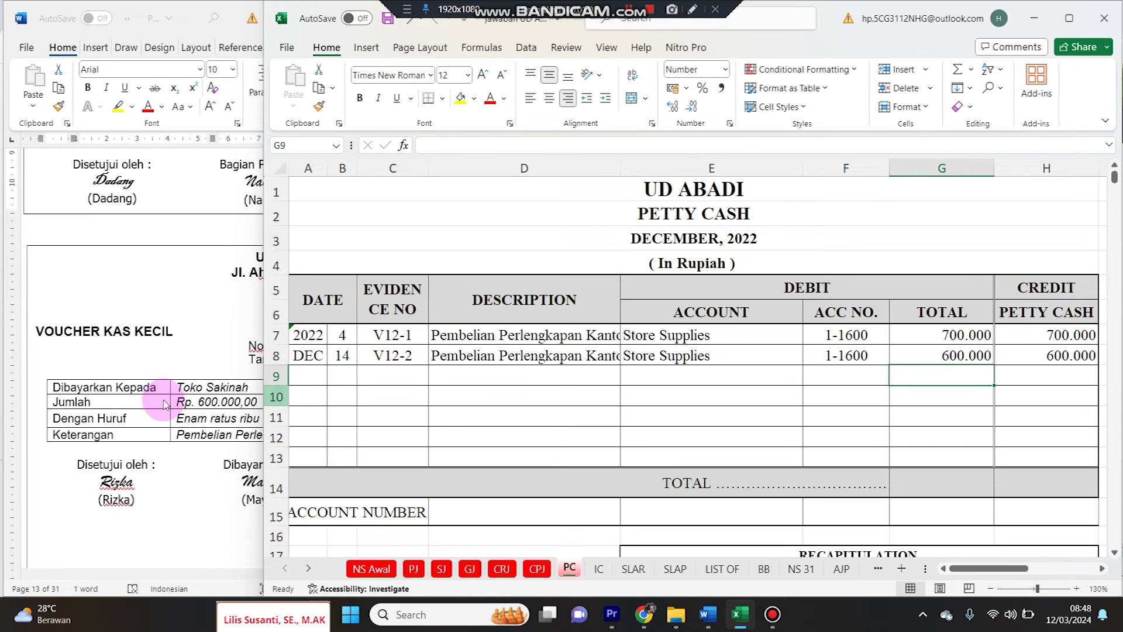
Find cash payment voucher BKK12-1, Dokumen Transaksi No.9, in the Word document and check its number and details
click(146, 386)
click(278, 405)
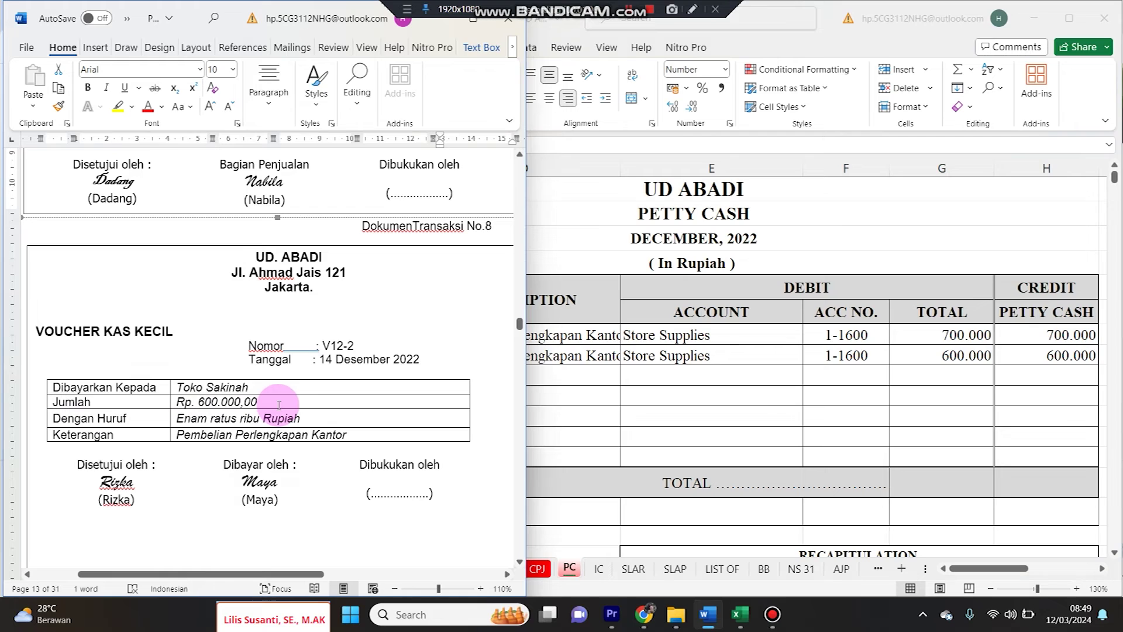
click(696, 366)
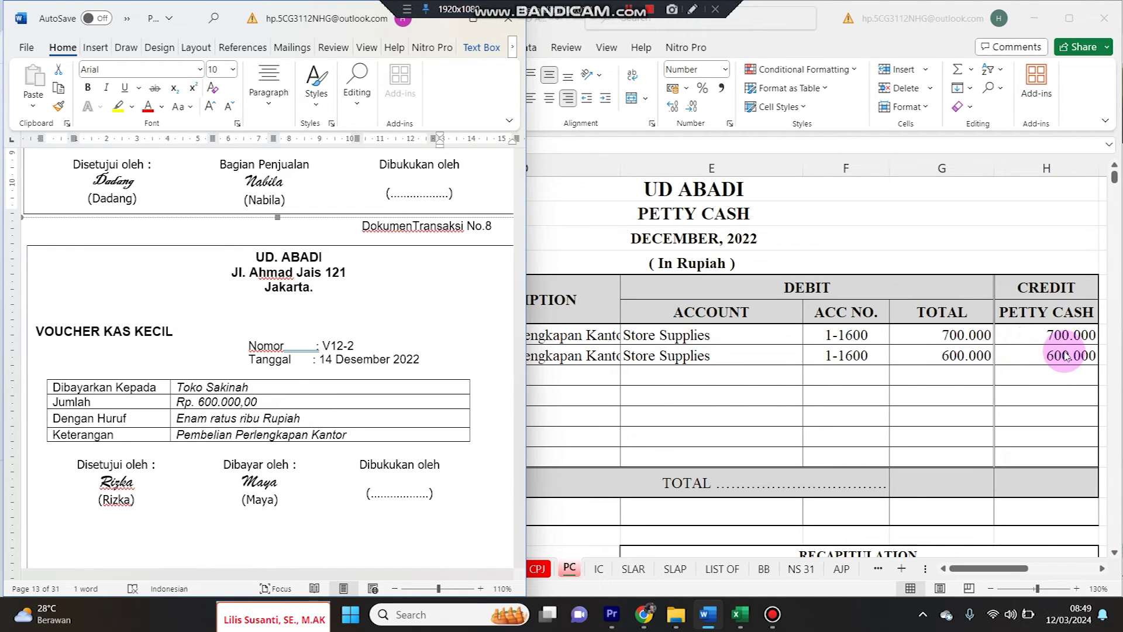
click(463, 381)
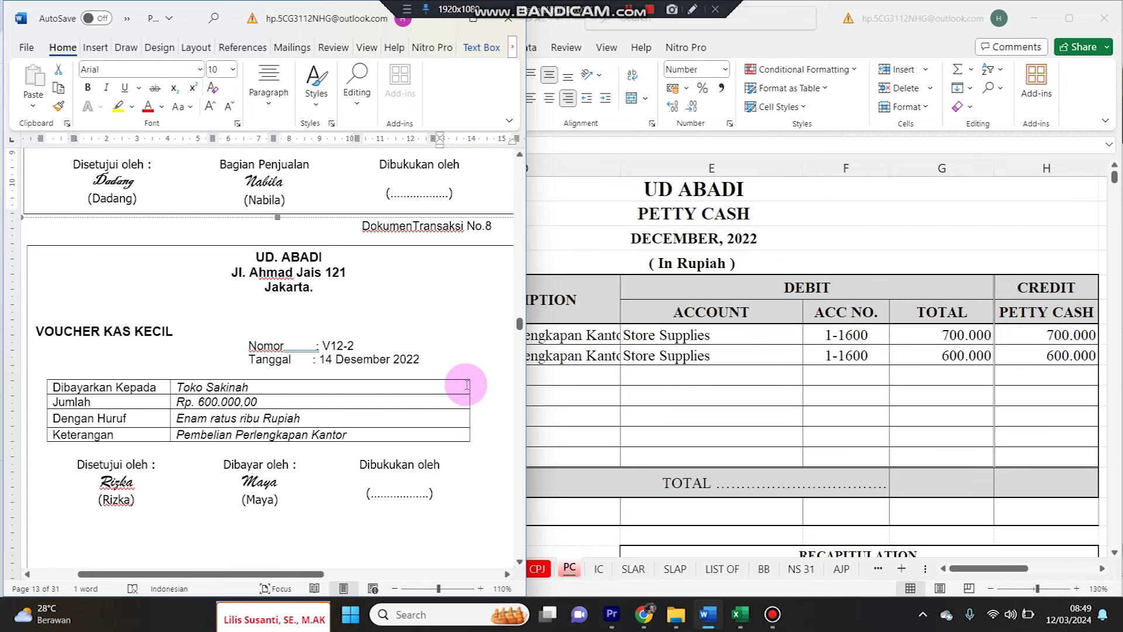
click(462, 382)
scroll(462, 383, down, 10)
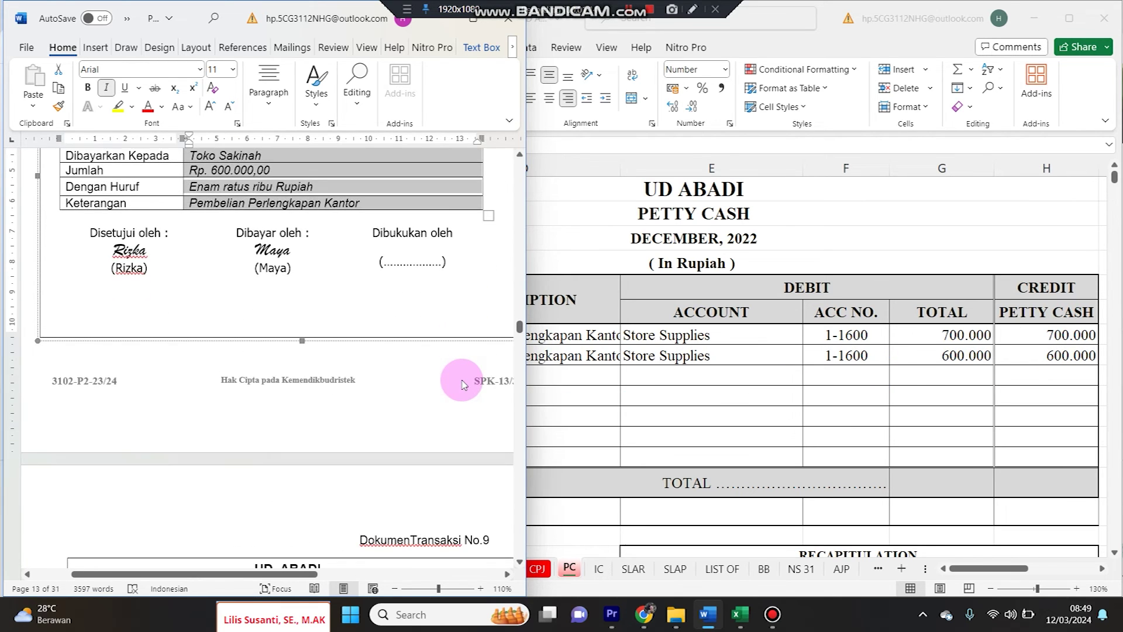
scroll(462, 381, down, 3)
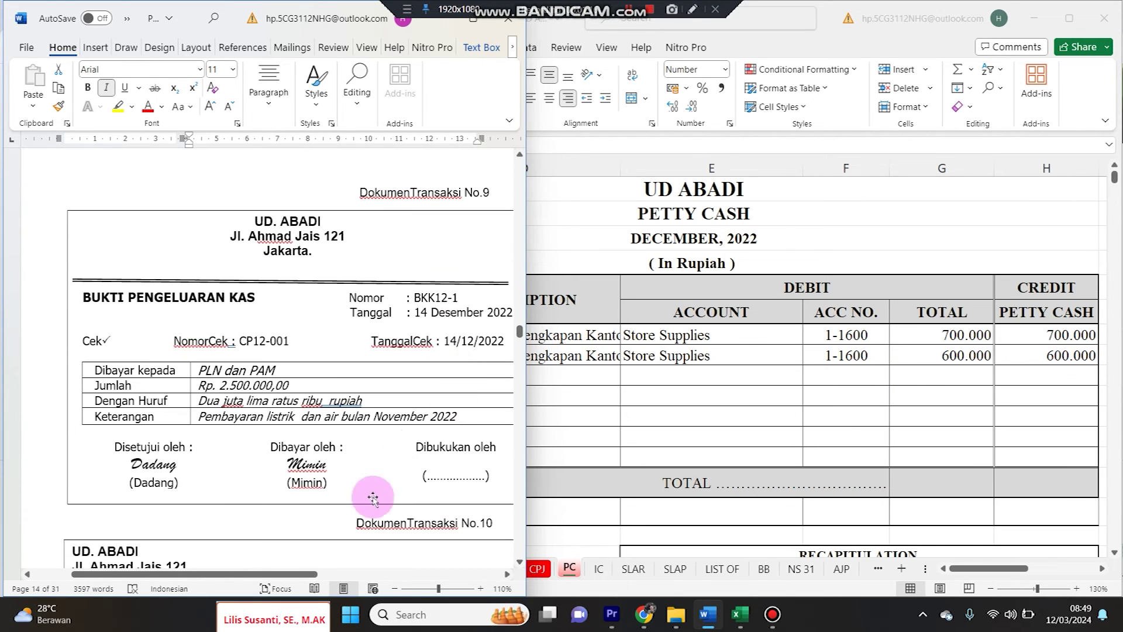
drag(283, 575, 306, 577)
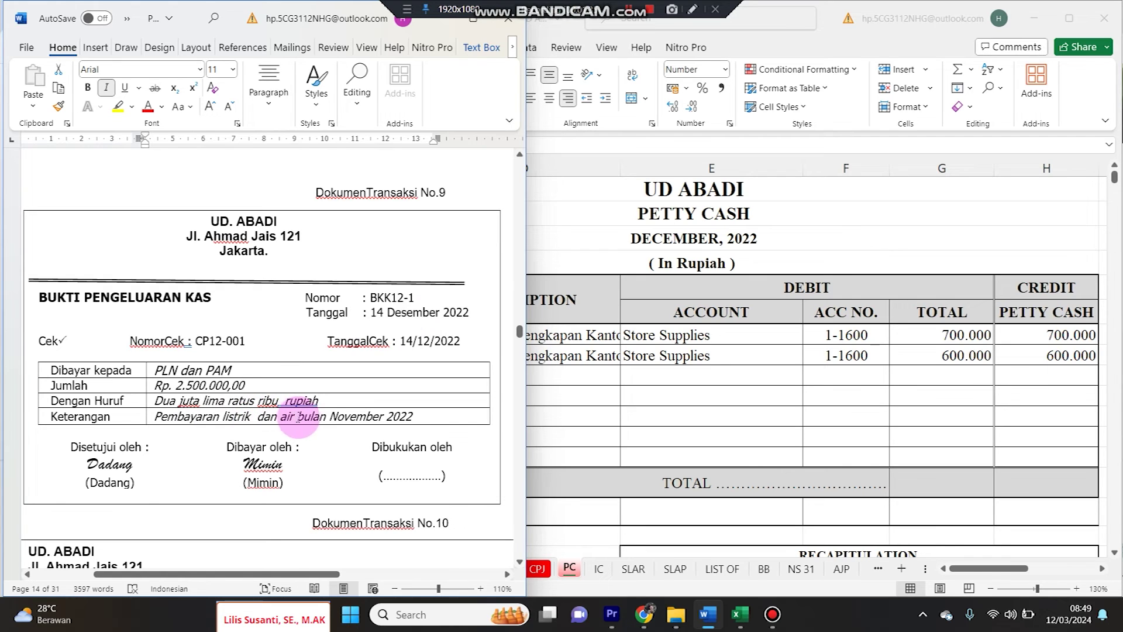
drag(371, 297, 416, 300)
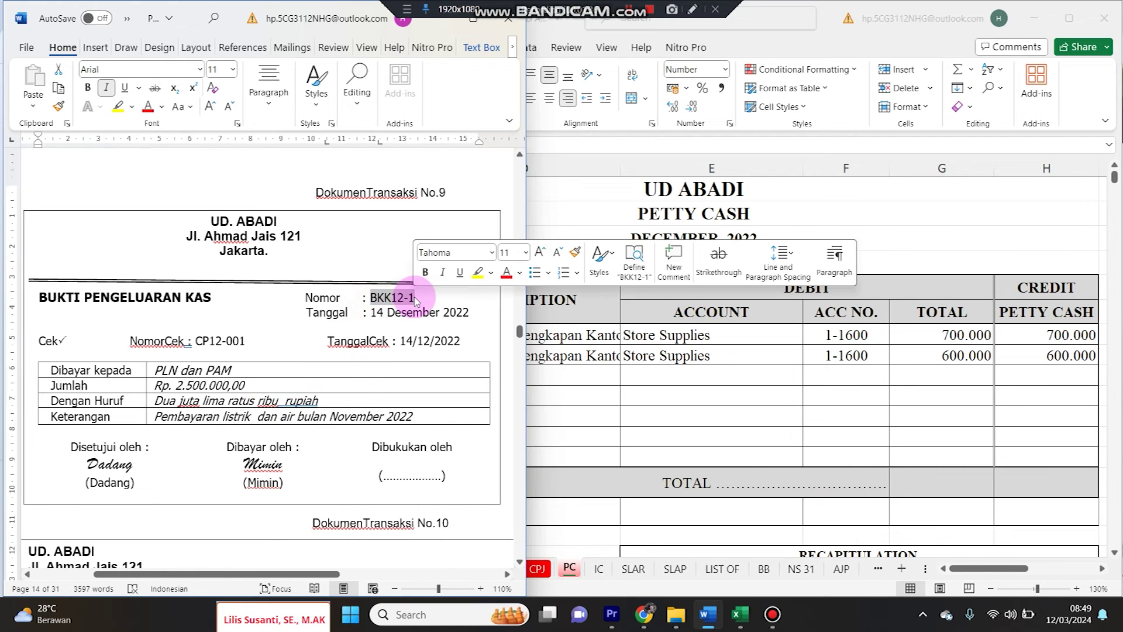
Switch to the CPJ sheet in Excel and enter the voucher's day, 14, in B9
click(649, 383)
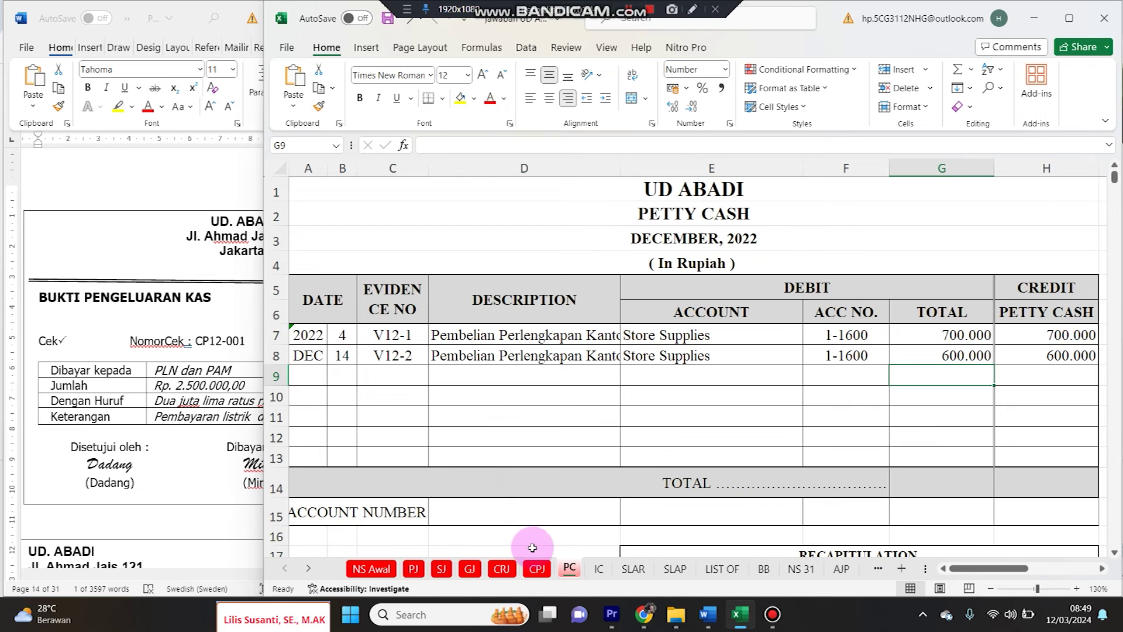
click(536, 567)
drag(484, 351, 186, 158)
click(161, 352)
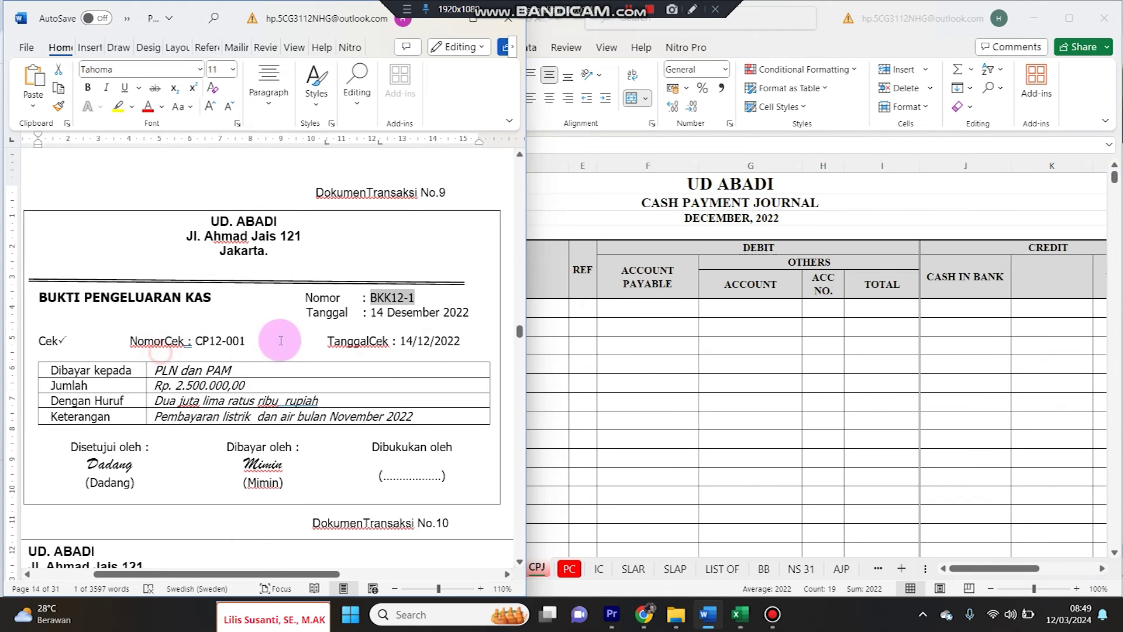
click(666, 302)
click(321, 308)
text(1)
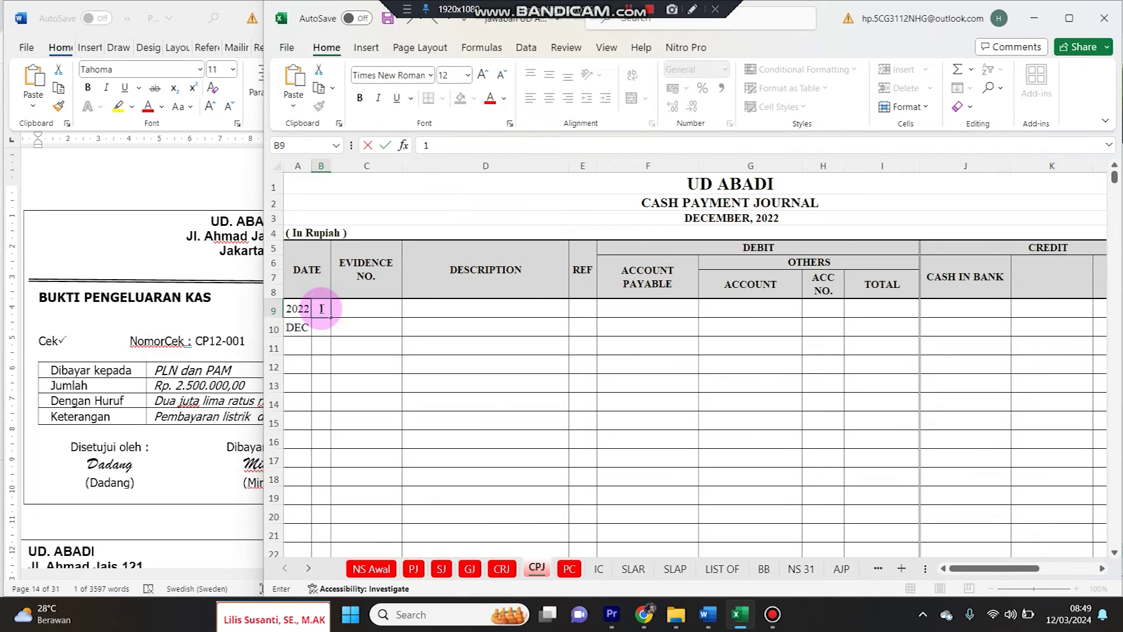
text(4)
Enter evidence number BKK12-1 in C9 and narrow column C to fit it
click(521, 306)
click(348, 306)
double_click(349, 306)
text(V)
key(BackSpace)
text(BKK12-1)
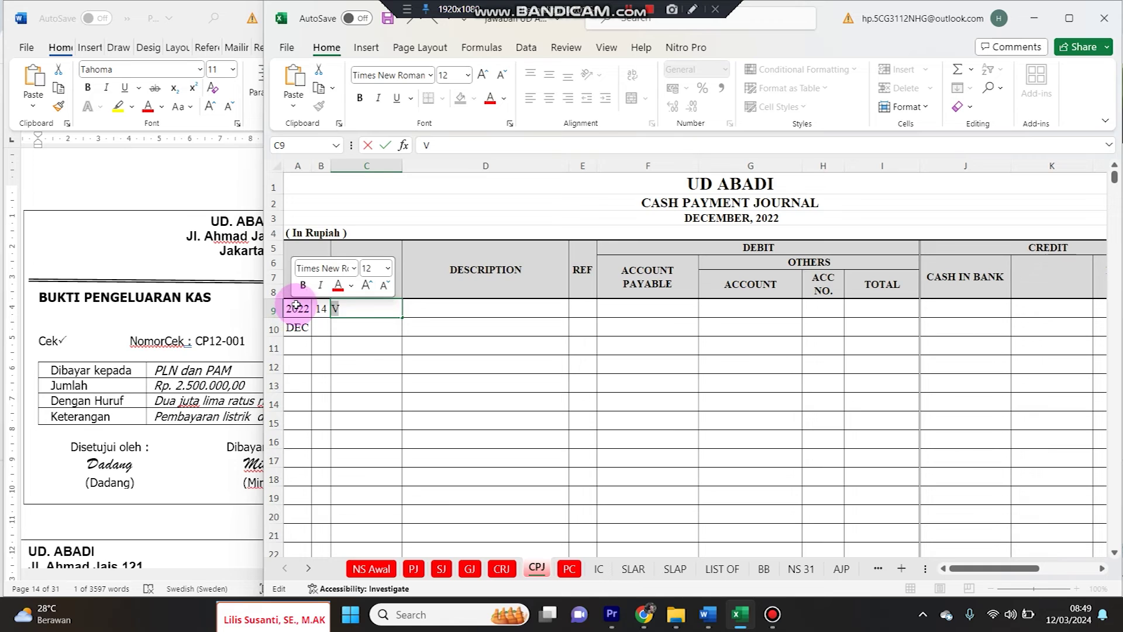
click(507, 347)
drag(402, 165, 385, 165)
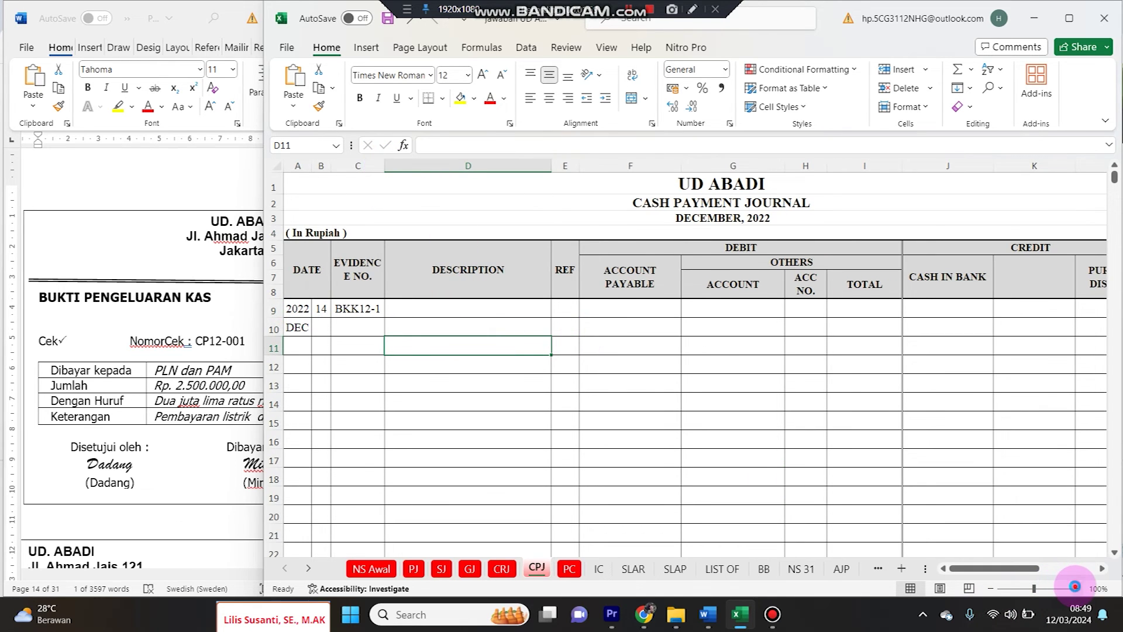
Copy "listrik dan air bulan November 2022" from the Word voucher into D9 and capitalize its first letter
click(1076, 589)
click(1077, 589)
drag(449, 314, 118, 313)
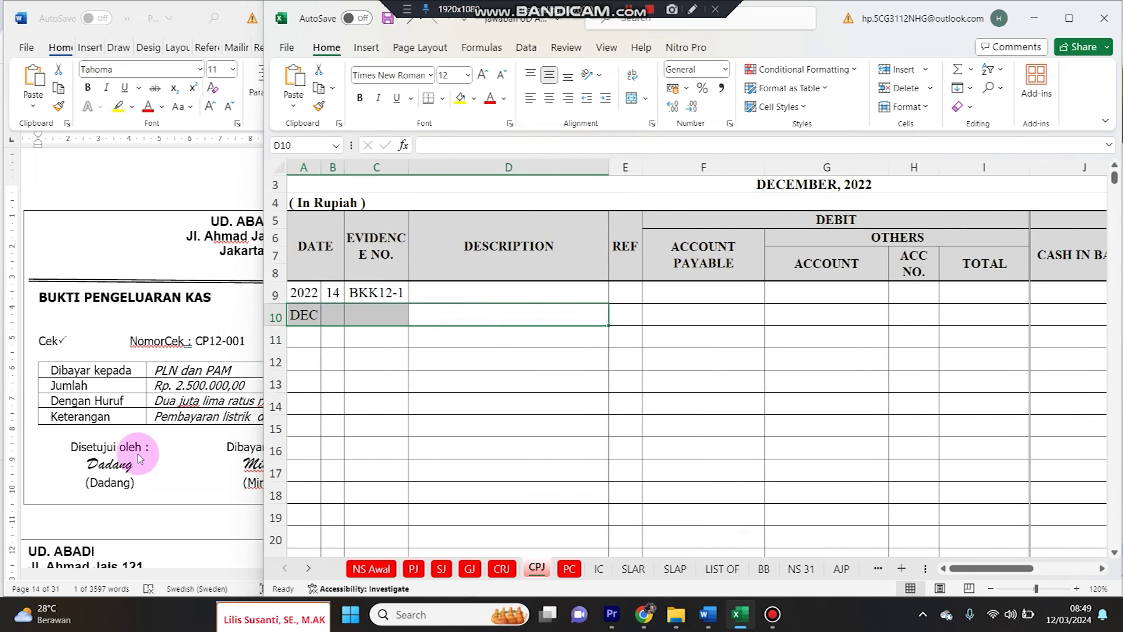
click(140, 458)
drag(225, 414, 408, 421)
key(ctrl+c)
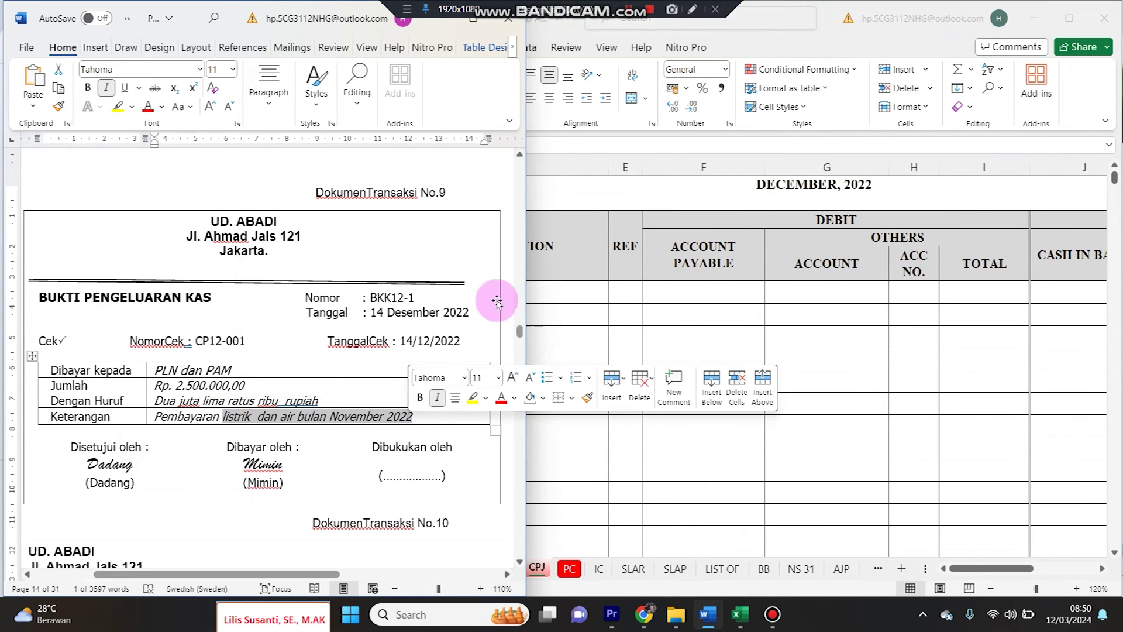
click(627, 284)
click(533, 287)
key(ctrl+v)
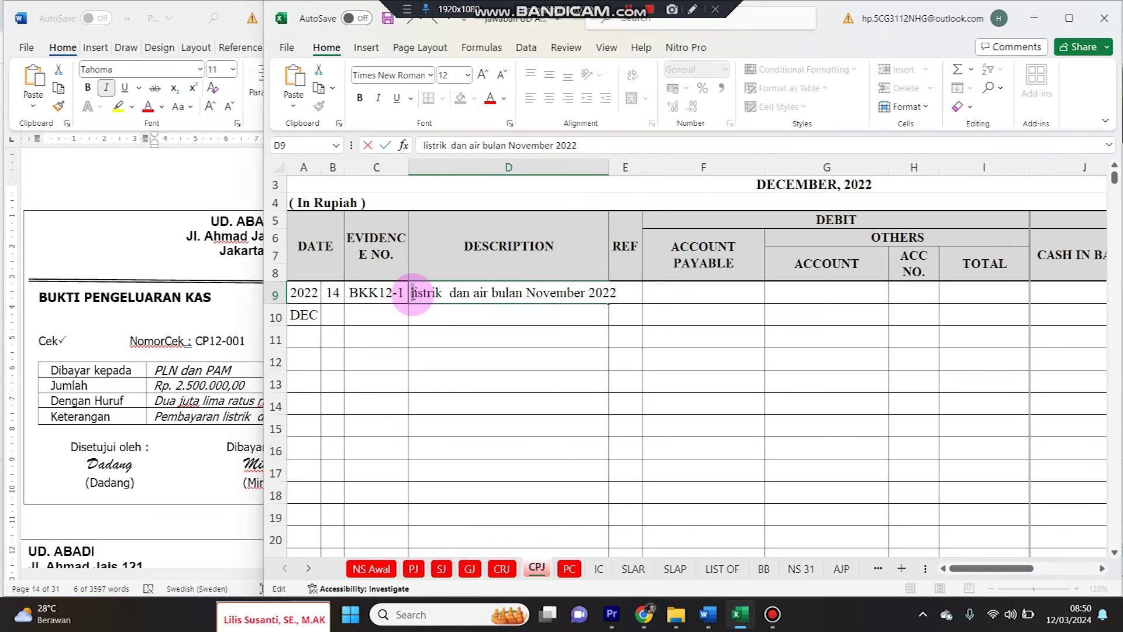
key(BackSpace)
text(L)
click(527, 363)
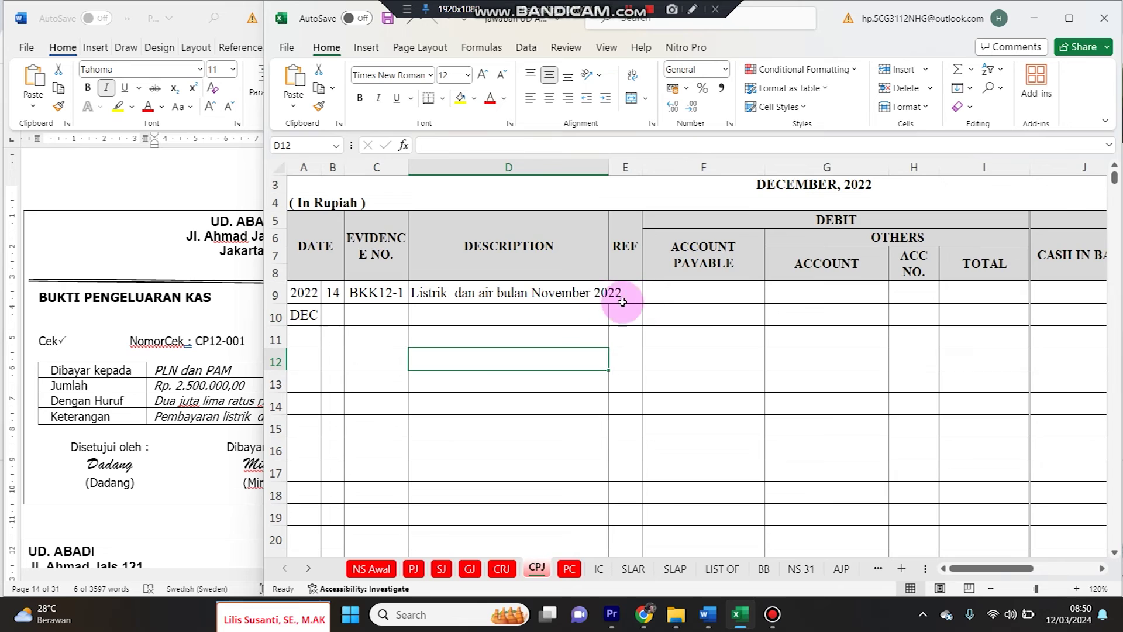
Shorten the month in the D9 description to read Nov 2022
click(577, 294)
double_click(563, 292)
drag(559, 294, 591, 295)
key(BackSpace)
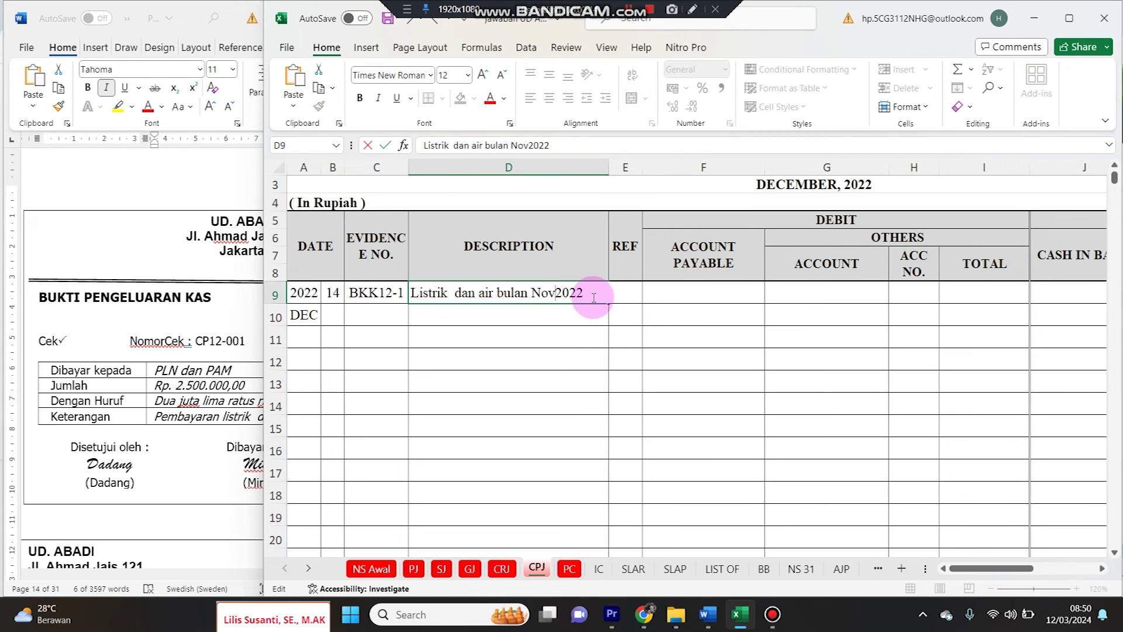
key(Return)
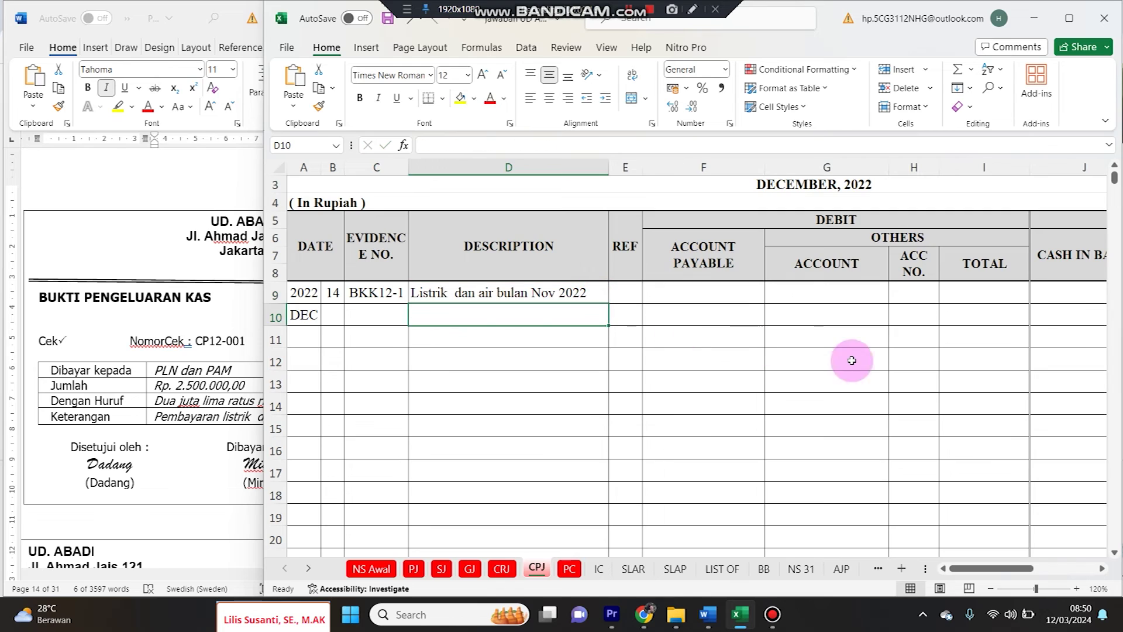
Set the debit account in G9 by a formula referring to Expense Payable in B13 of the NS Awal sheet
click(836, 340)
click(809, 290)
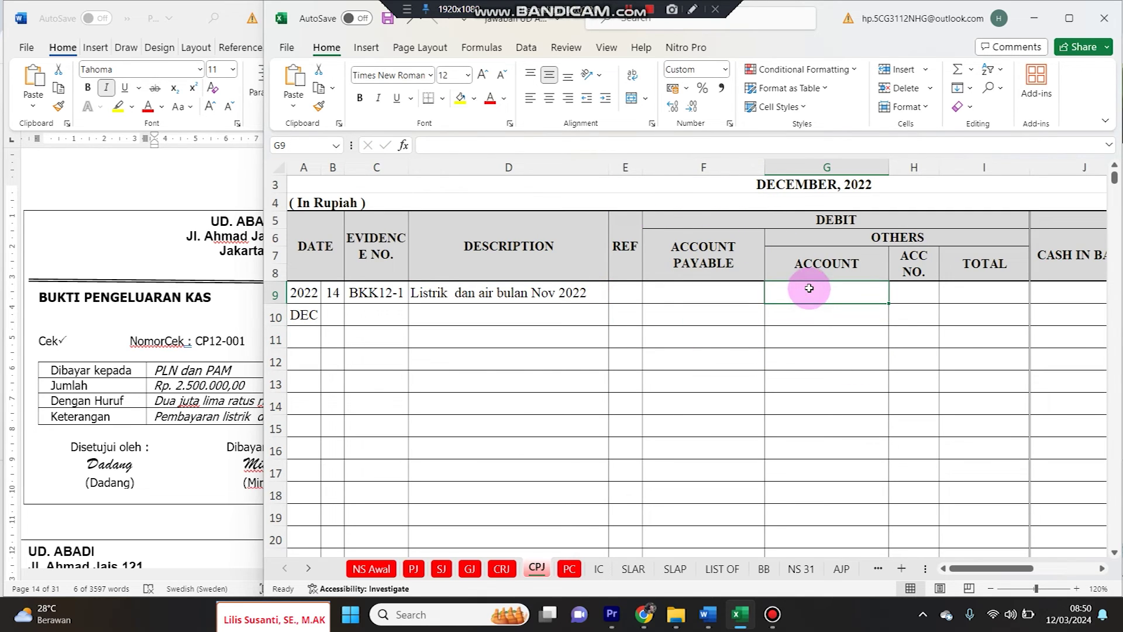
text(=)
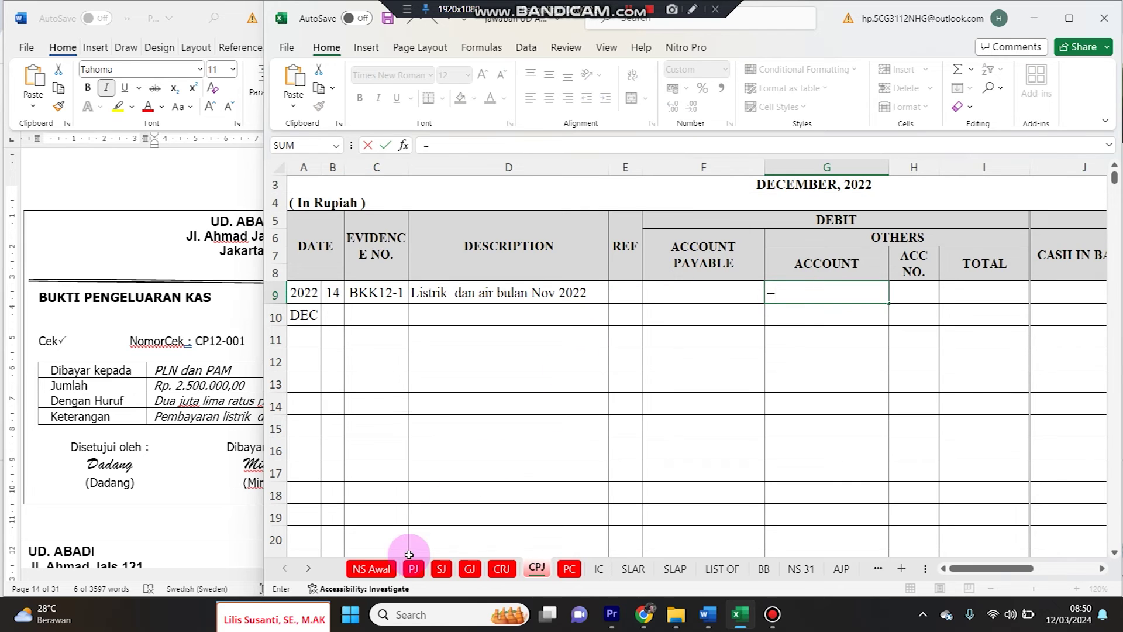
click(365, 570)
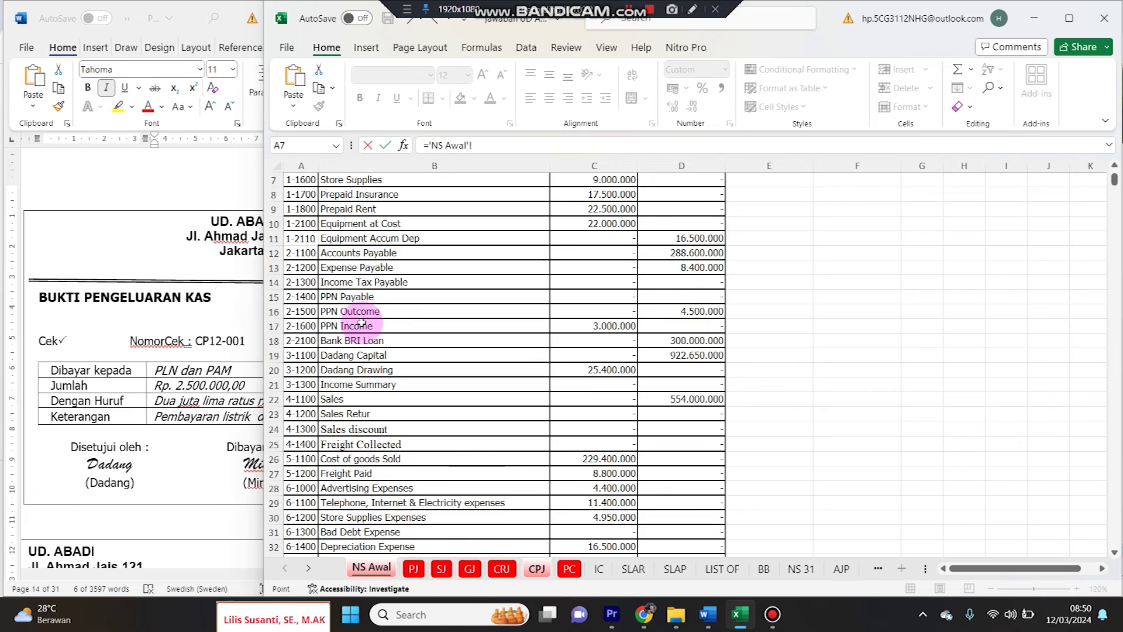
click(354, 267)
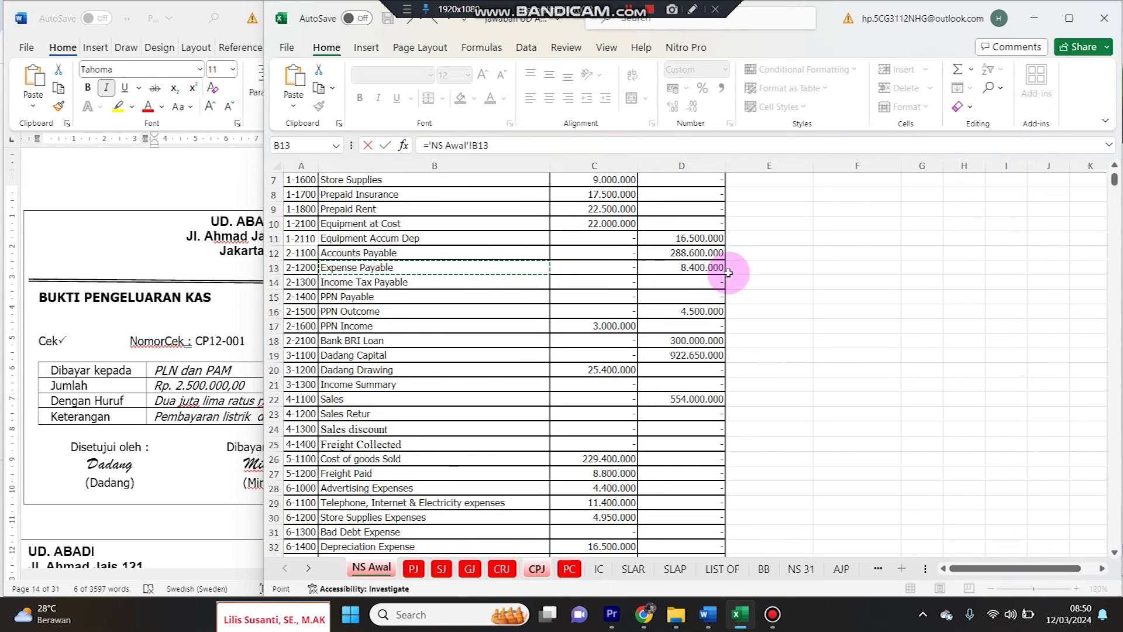
key(Return)
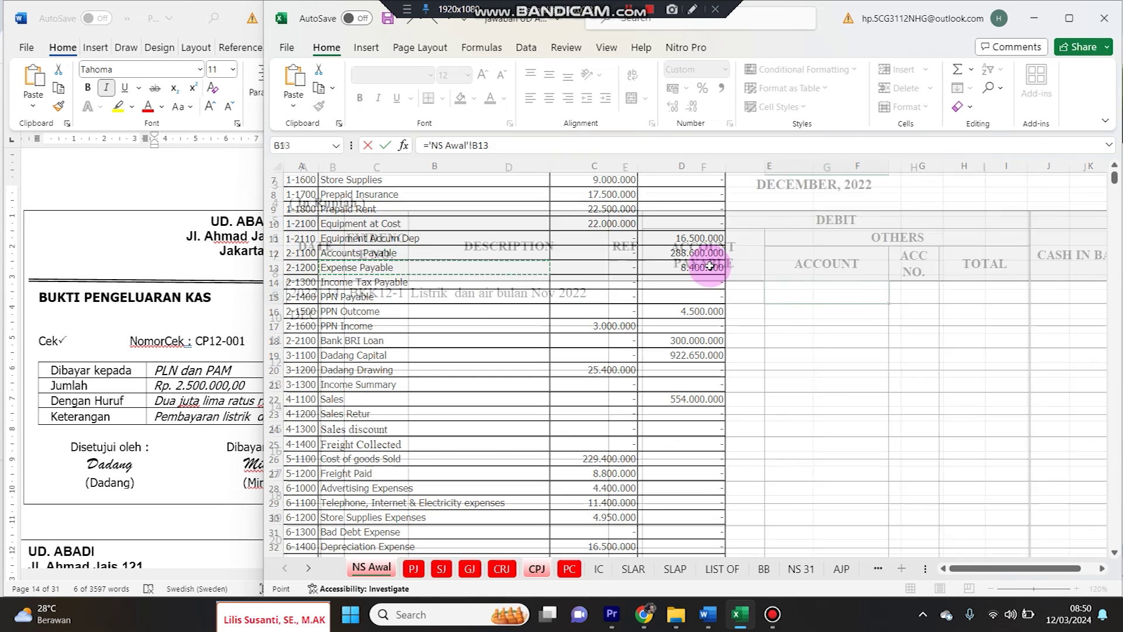
Set the account number in H9 by a formula referring to 2-1200 in the NS Awal sheet
click(907, 291)
text(=)
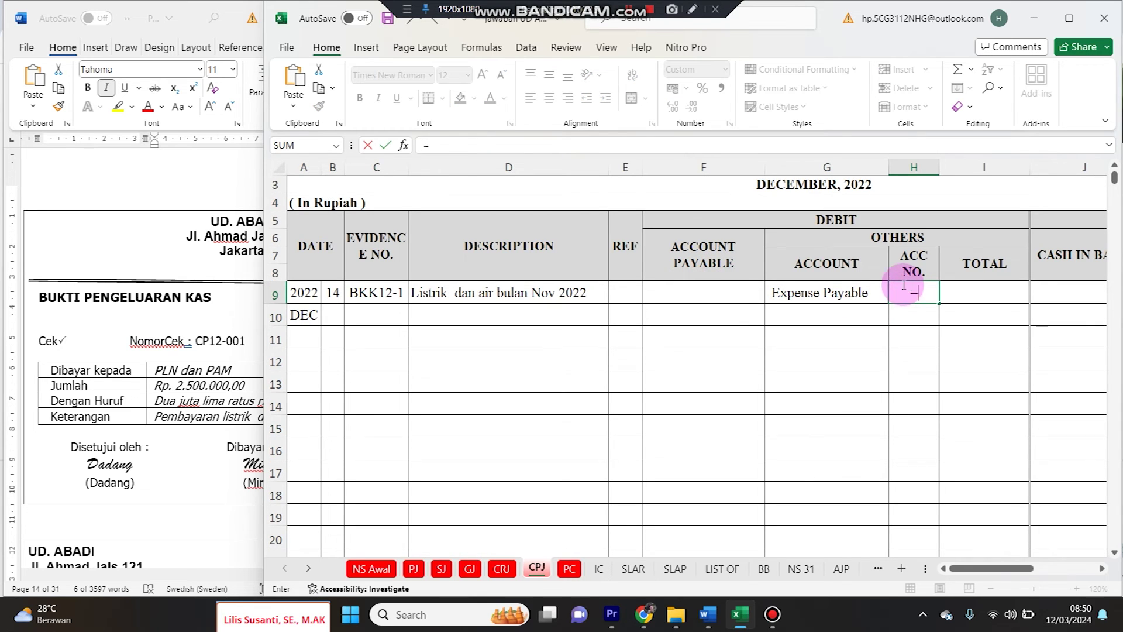
click(375, 567)
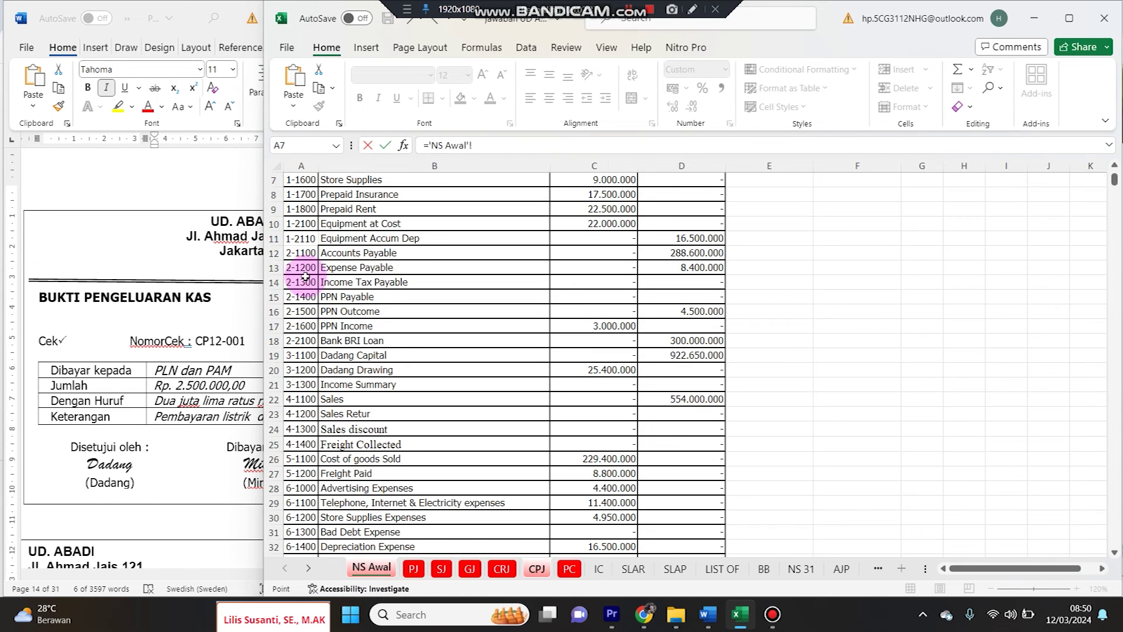
key(Return)
Check the amount on voucher BKK12-1 in Word and enter 2500000 as the debit total in I9
click(164, 355)
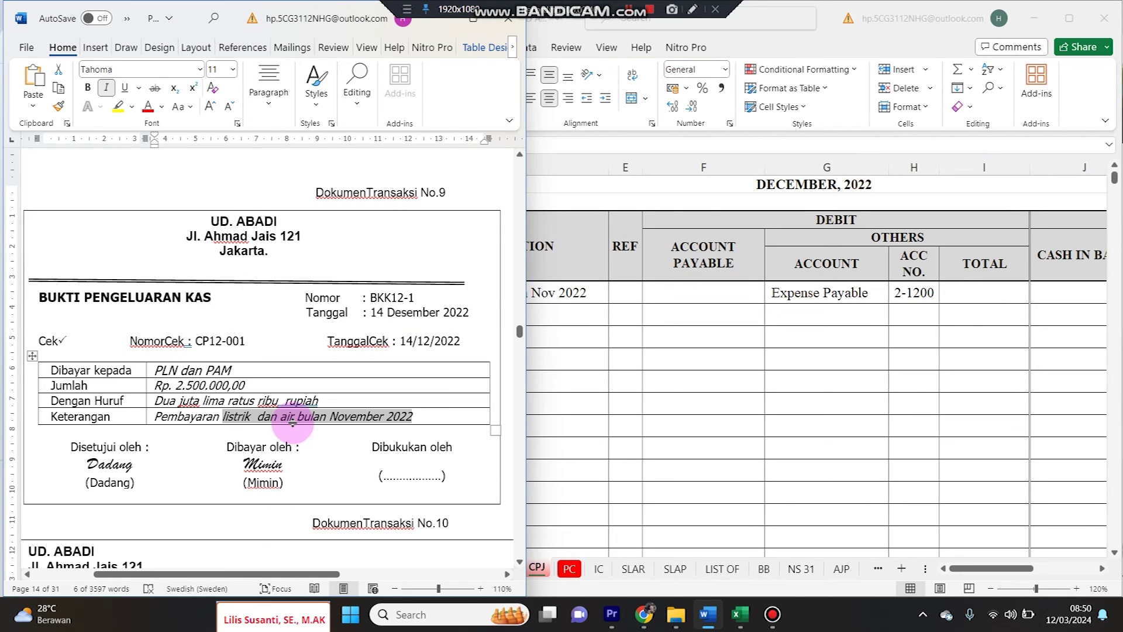
click(976, 287)
click(988, 289)
text(2500000)
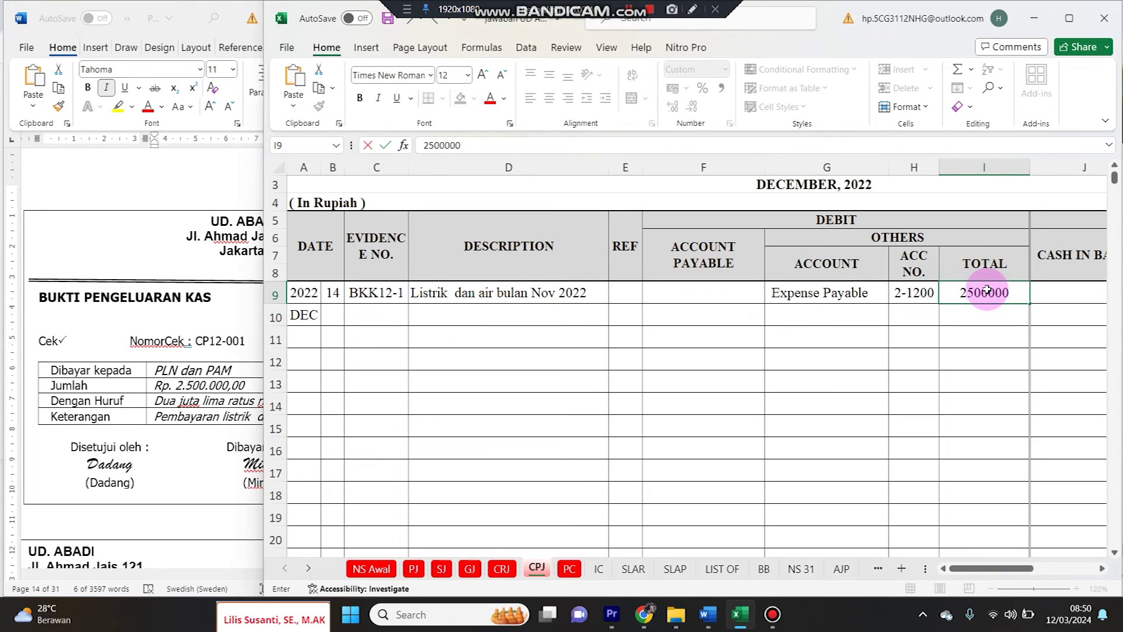
key(Return)
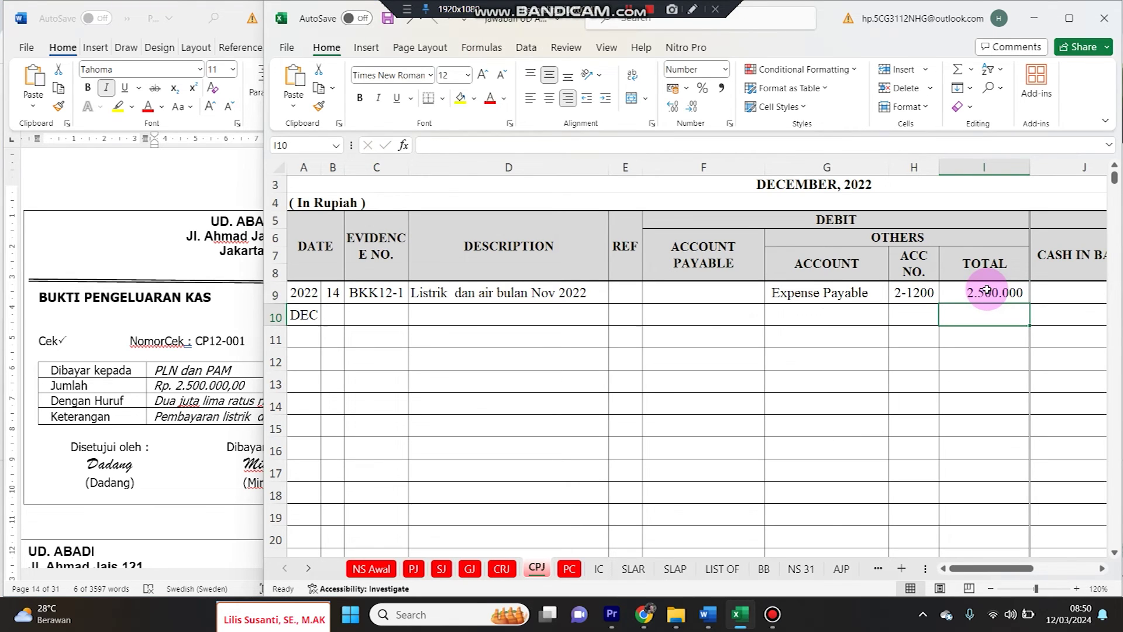
Narrow the Account Payable column F and set the cash in bank credit in J9 equal to I9
drag(765, 167, 715, 168)
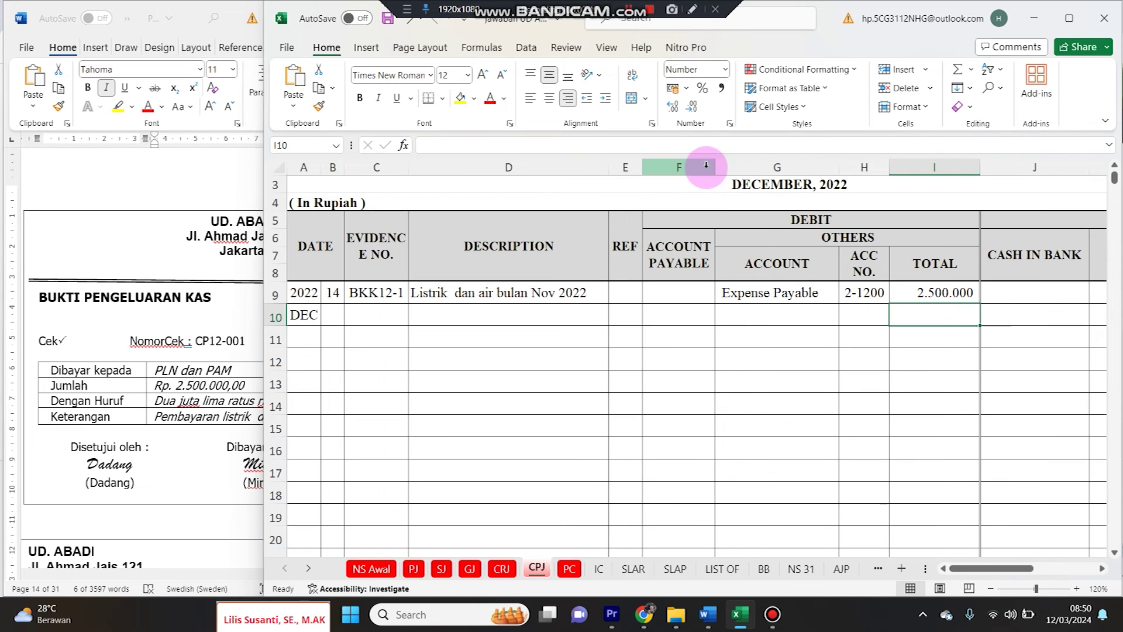
click(1018, 295)
text(=I9)
key(Return)
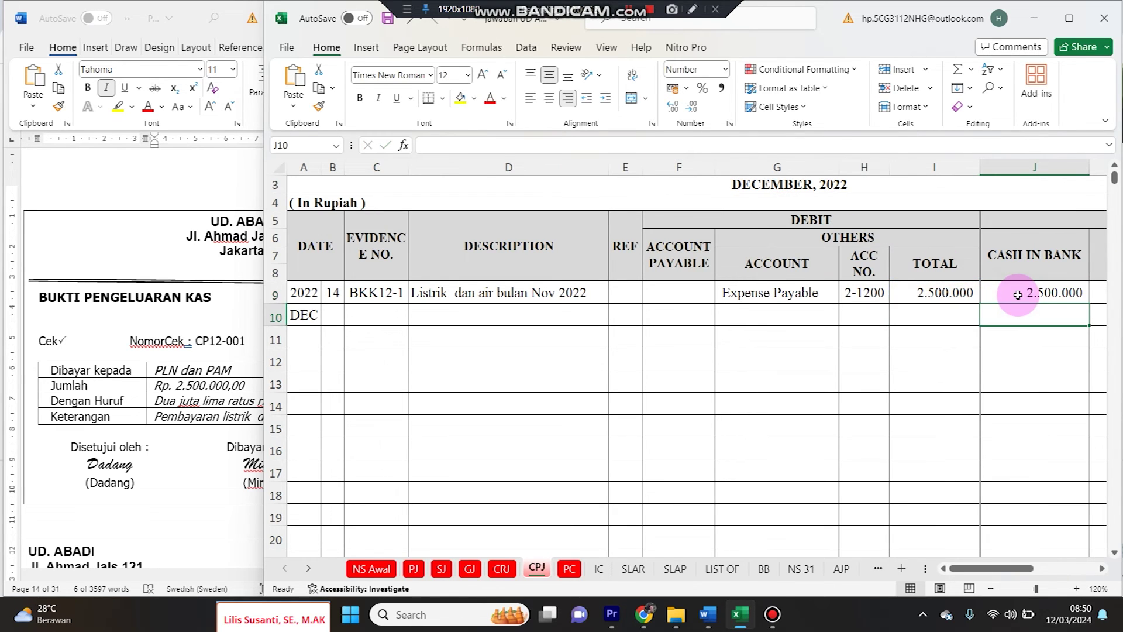
scroll(1018, 294, up, 1)
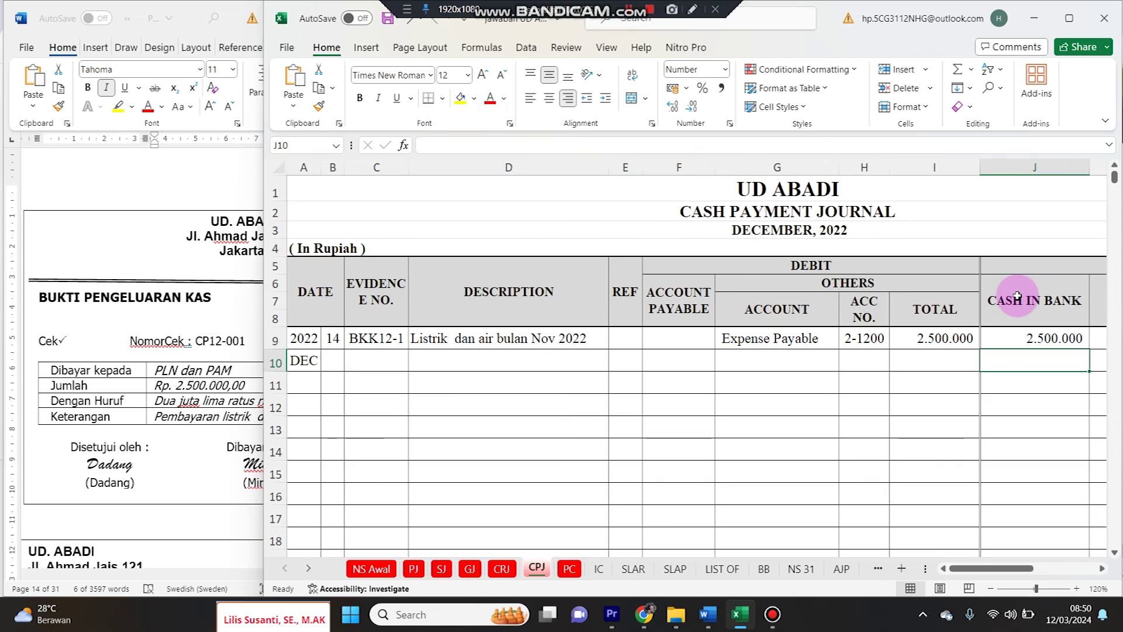
Find invoice F12-3 in the Word document and enter its day, 15, in B10 of the SJ sheet
click(201, 374)
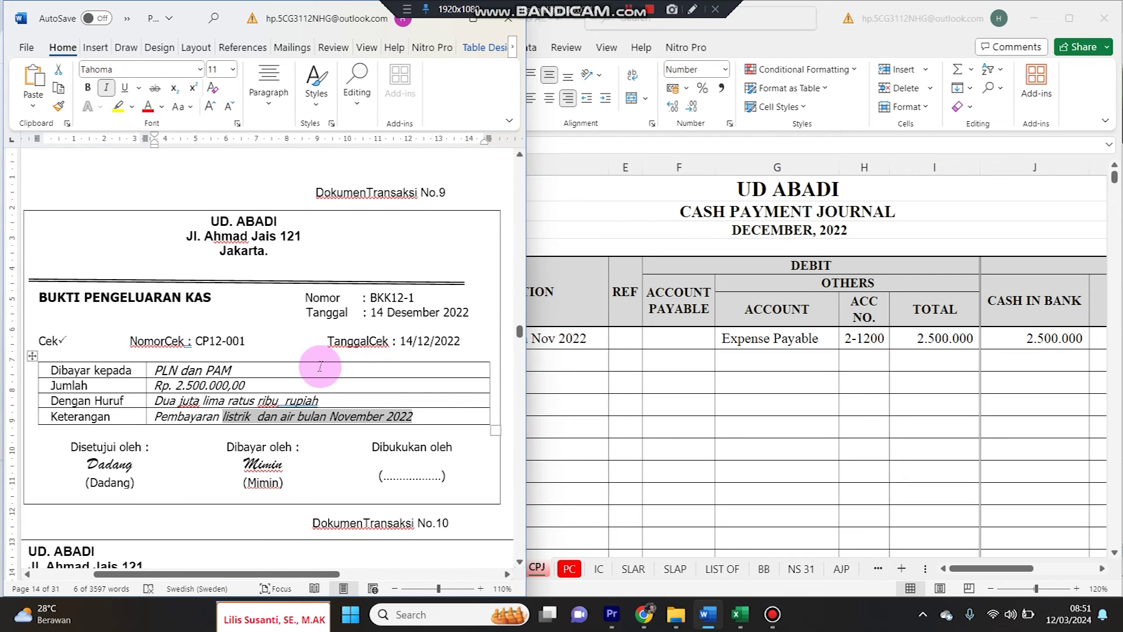
scroll(322, 366, down, 5)
scroll(322, 365, down, 2)
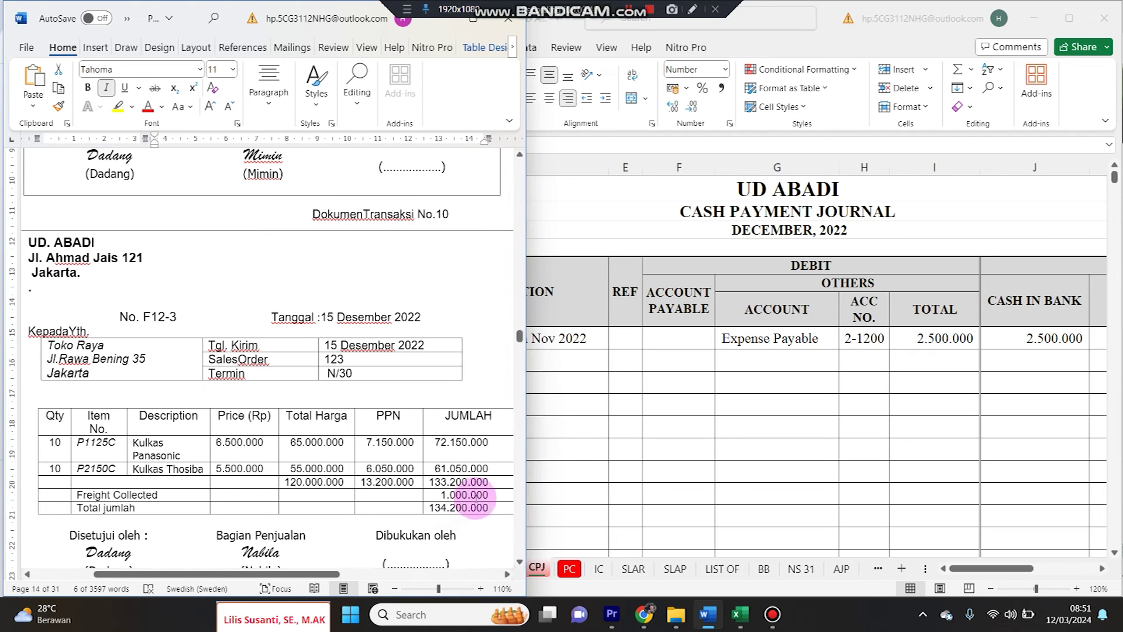
click(691, 422)
click(443, 569)
drag(443, 412, 193, 387)
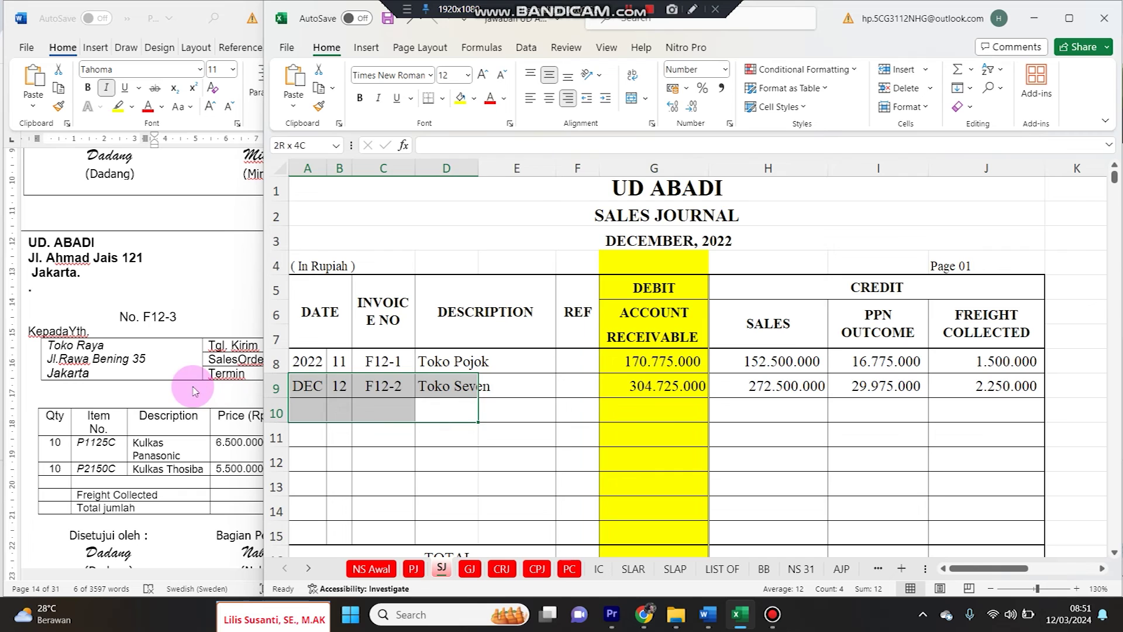
click(383, 403)
click(103, 381)
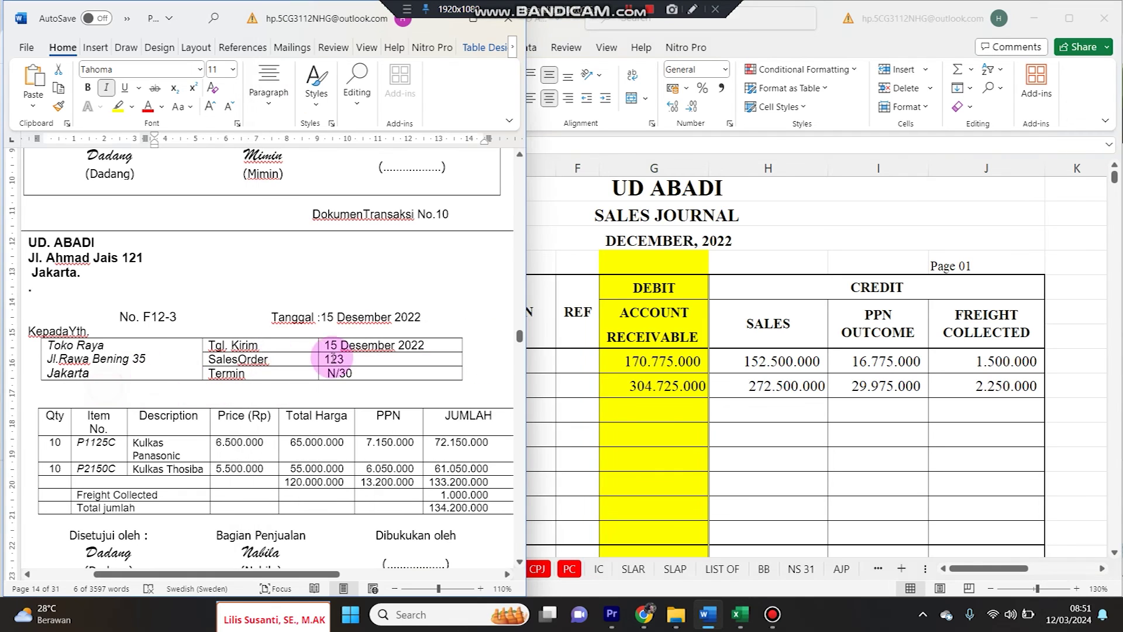
click(641, 354)
click(333, 412)
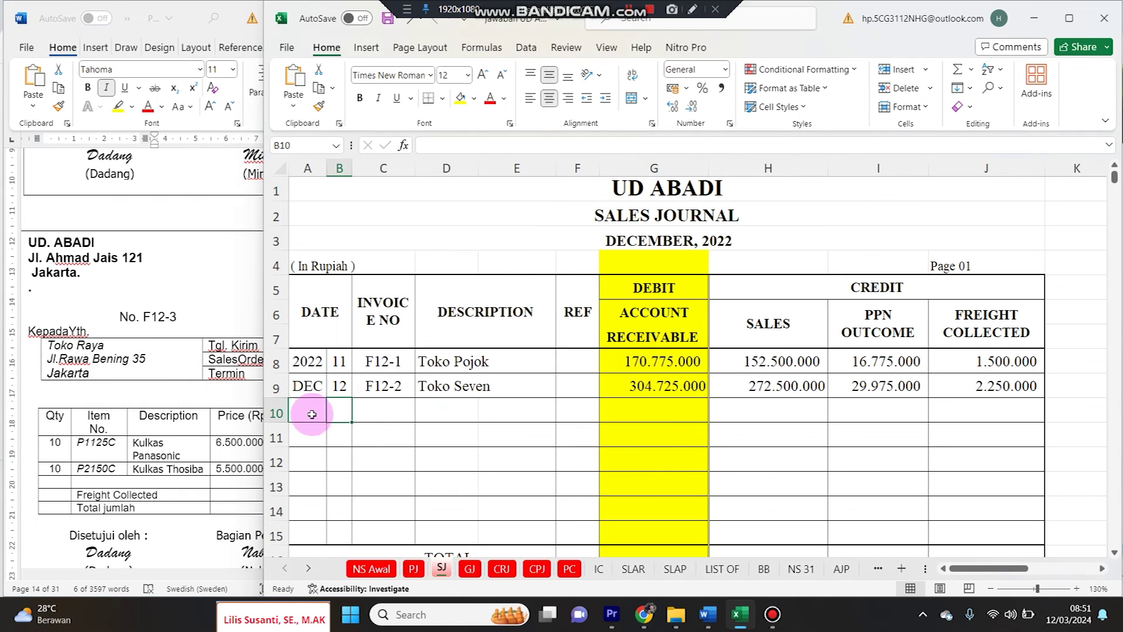
text(15)
Fill the invoice number down from C9 to C10 as F12-3 and enter Toko Raya as the description in D10
click(370, 412)
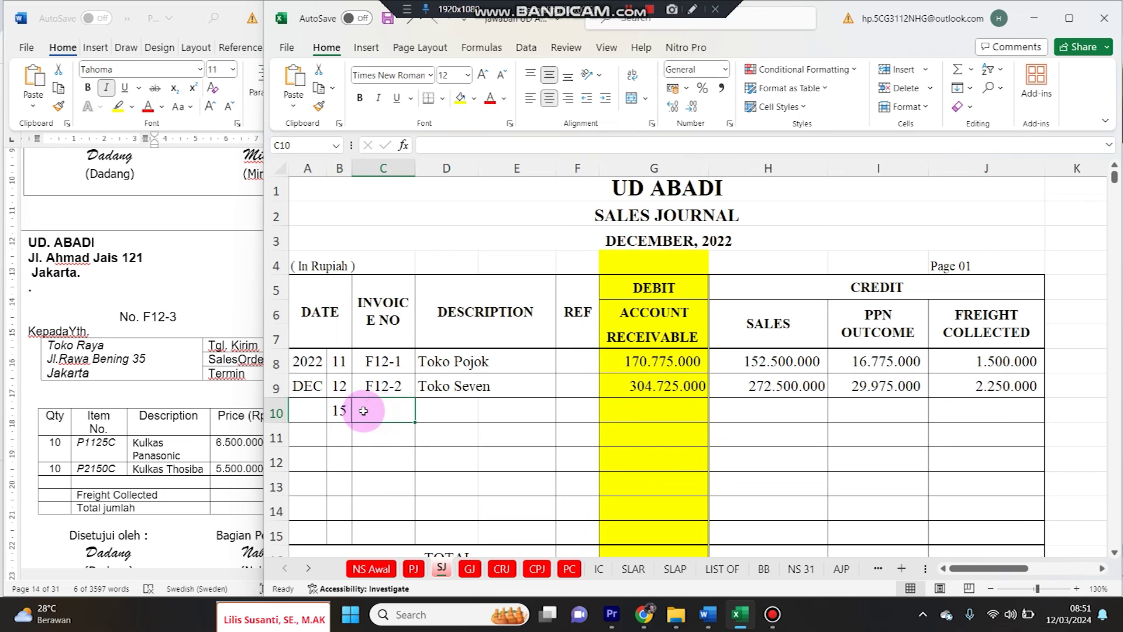
click(402, 391)
drag(412, 401, 403, 415)
click(443, 411)
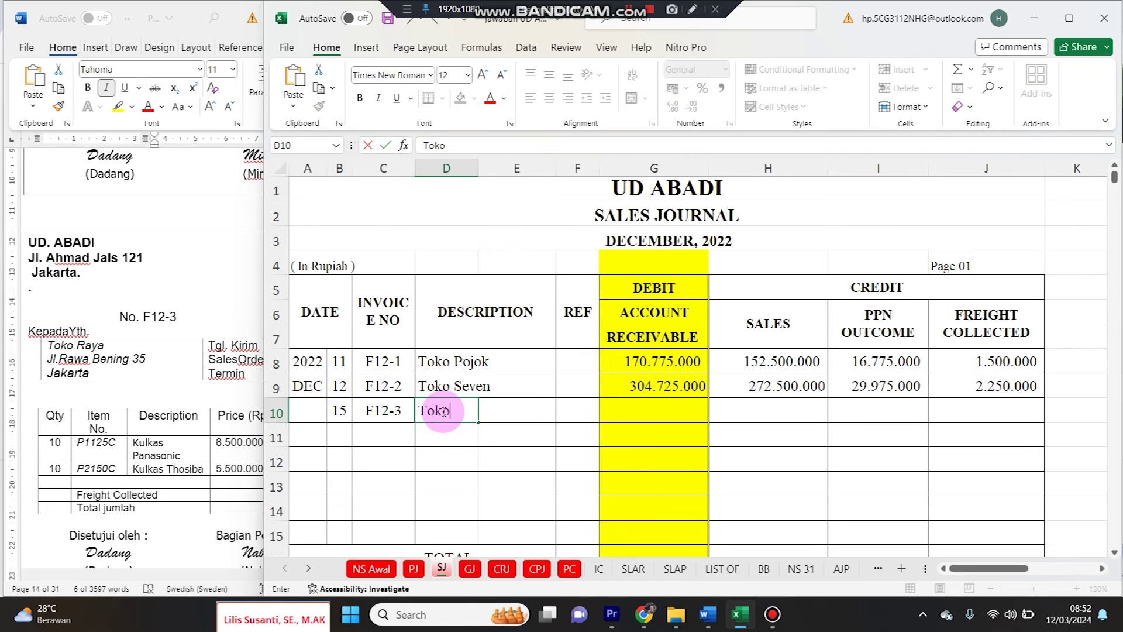
key(Tab)
key(Tab)
key(Tab)
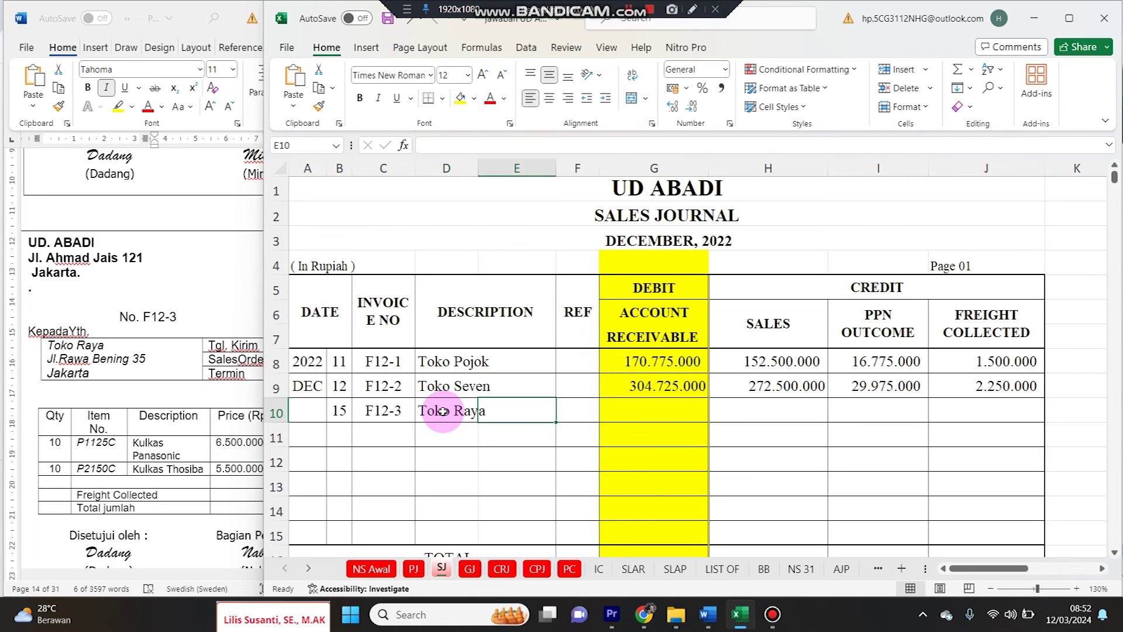
Copy the invoice total 134.200.000 from the Word document into the account receivable debit cell G10
click(192, 417)
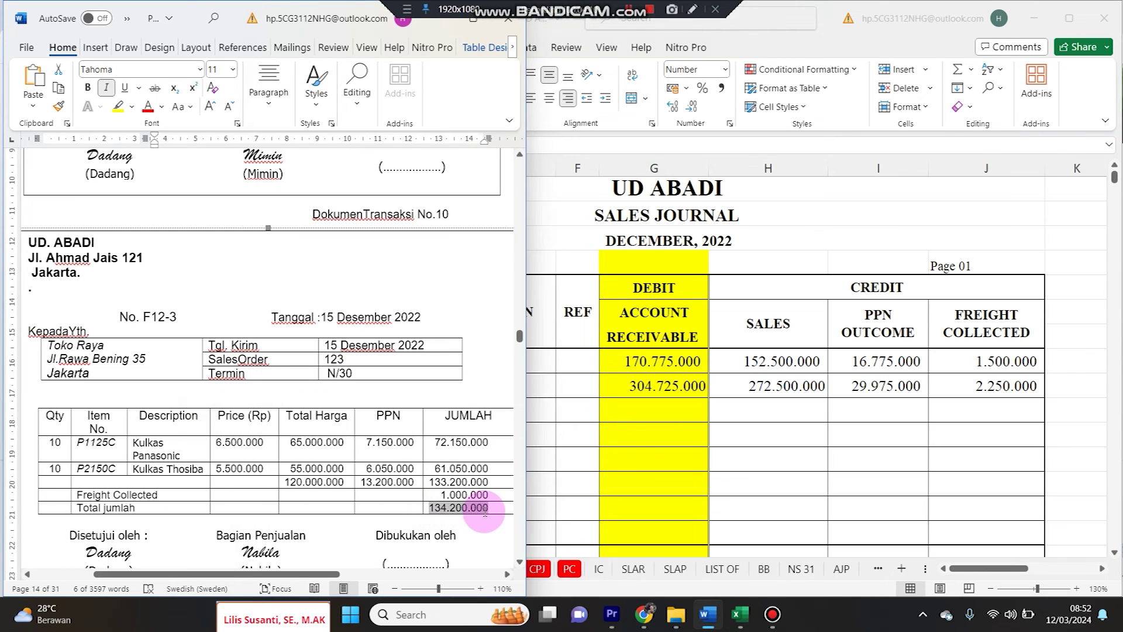
double_click(463, 508)
key(ctrl+c)
click(684, 402)
key(ctrl+v)
key(Tab)
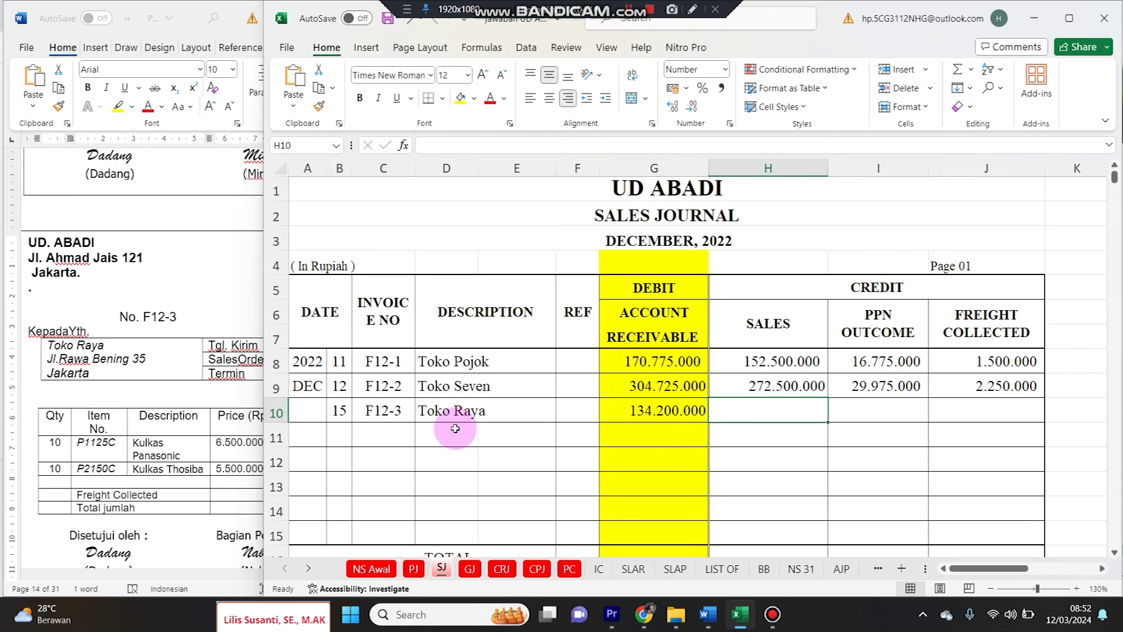
Copy the goods total 120.000.000 from invoice F12-3 in Word into the sales credit cell H10
click(236, 467)
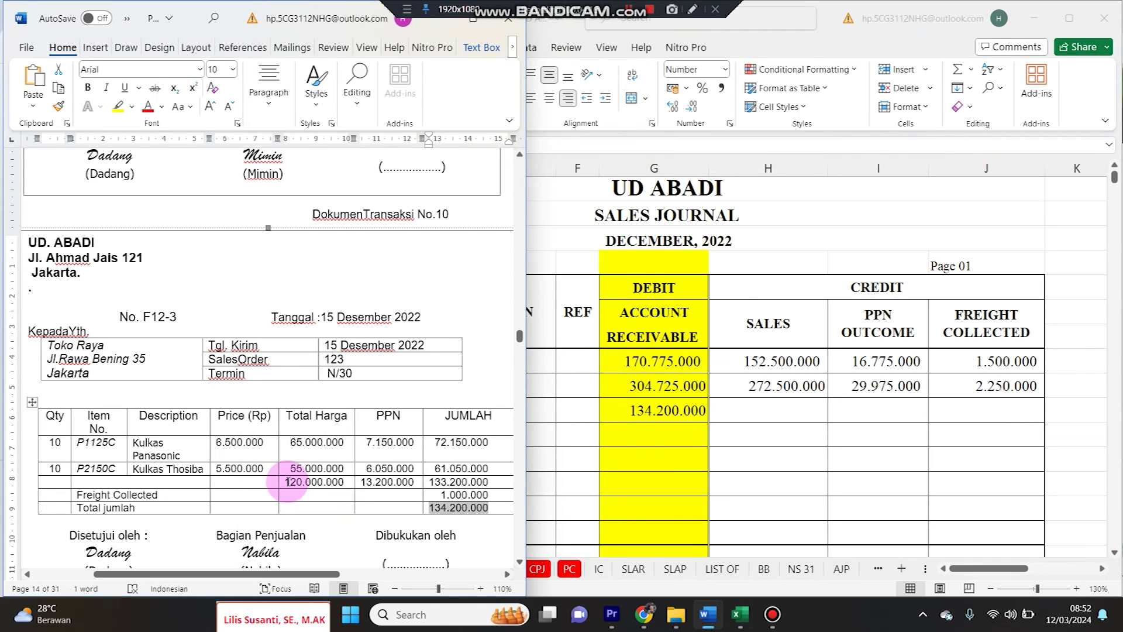
drag(286, 481, 348, 480)
key(ctrl+c)
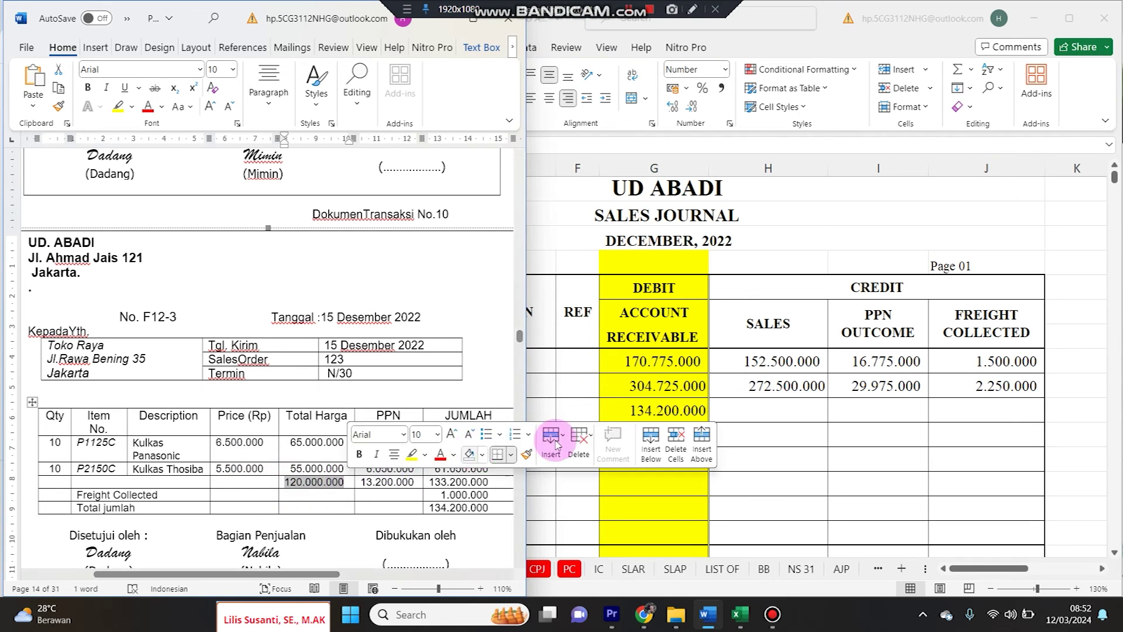
click(763, 411)
key(ctrl+v)
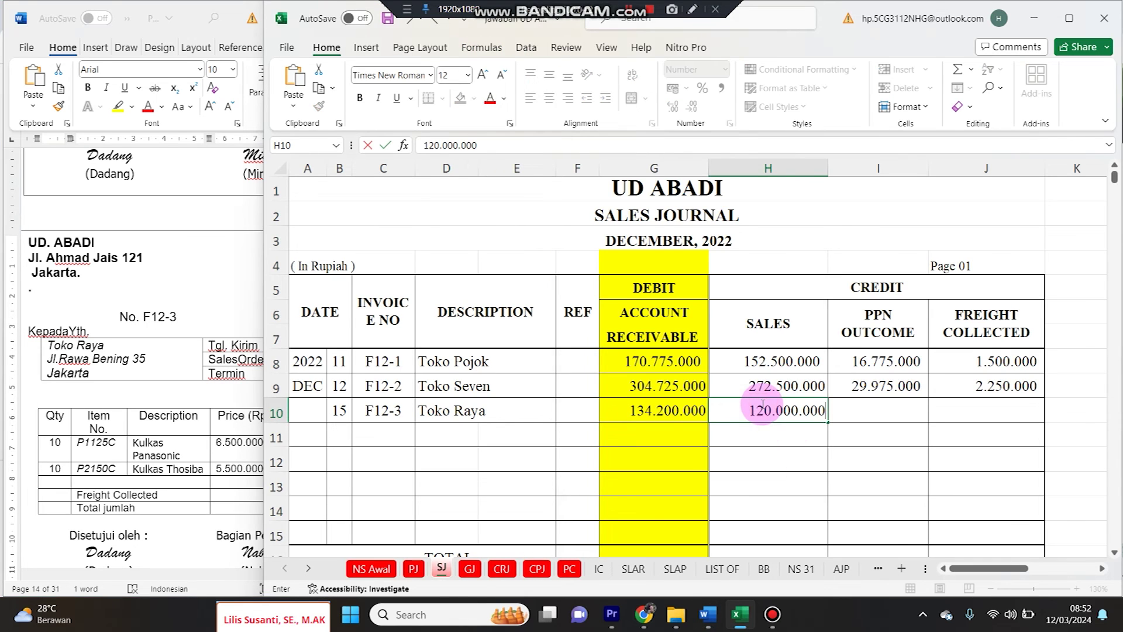
Copy the PPN total 13.200.000 from invoice F12-3 in Word into the PPN Outcome cell I10
click(222, 432)
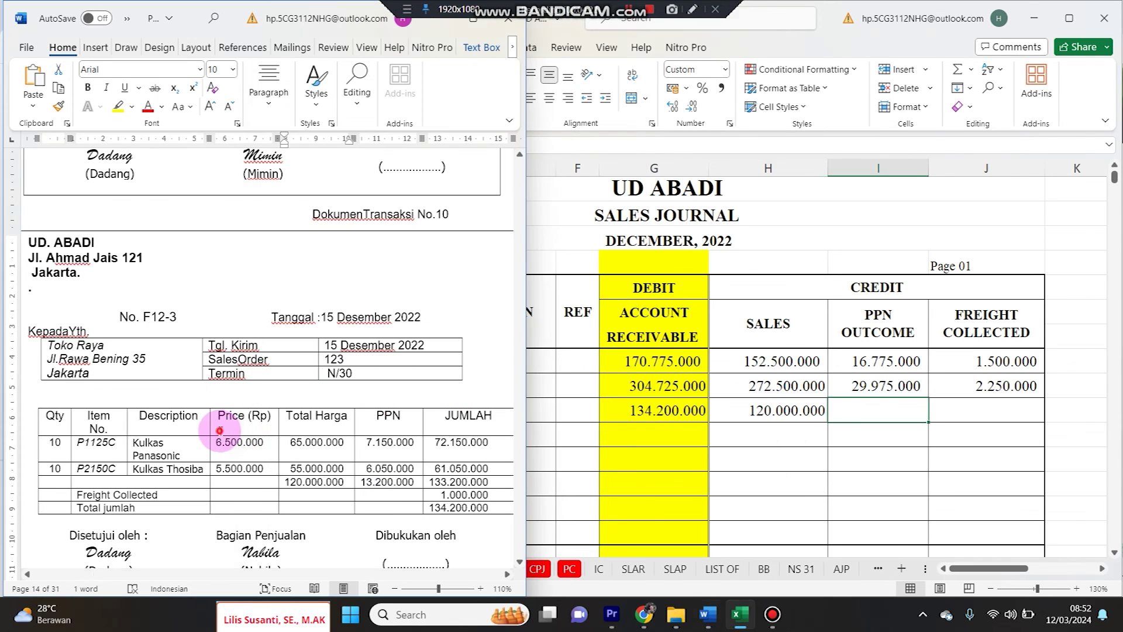
double_click(360, 483)
click(364, 486)
drag(362, 481, 406, 481)
key(ctrl+c)
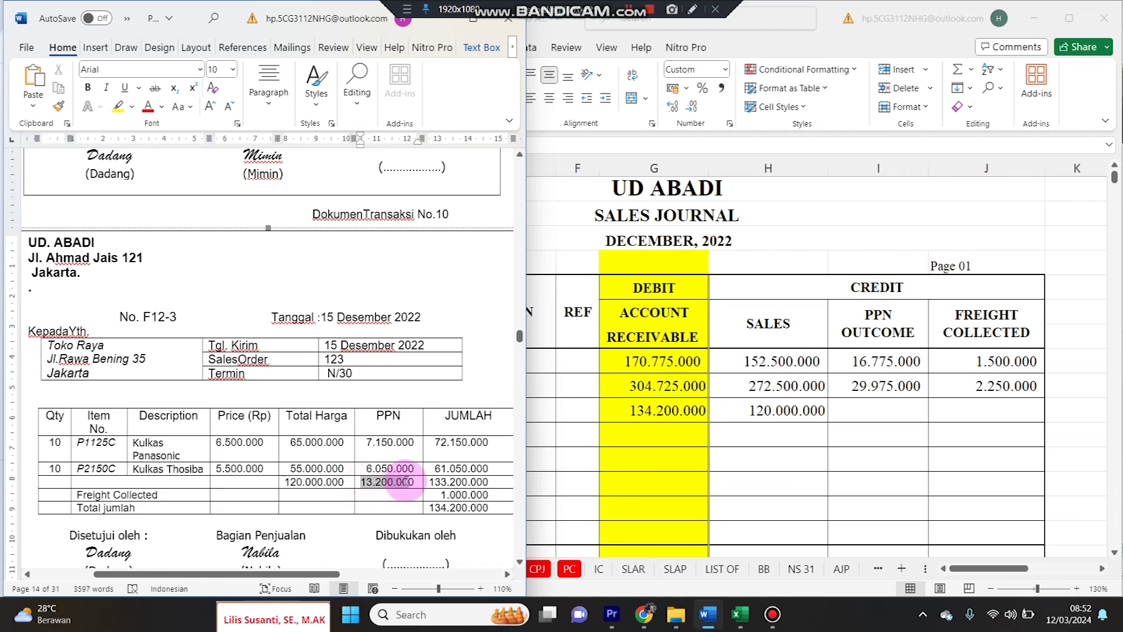
click(1100, 387)
click(870, 407)
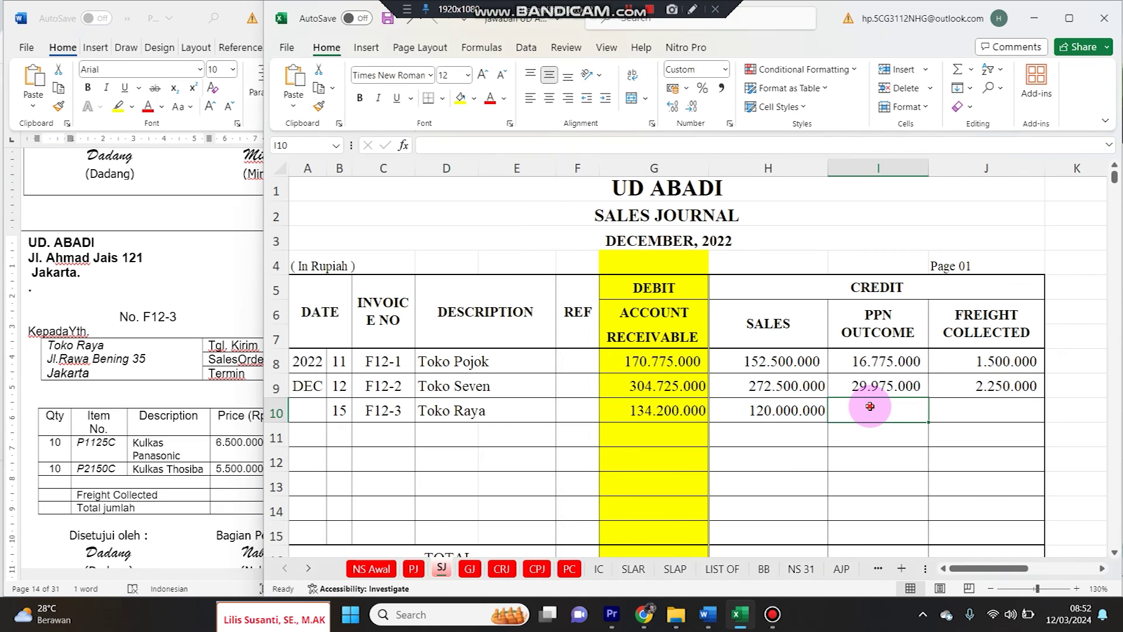
key(ctrl+v)
Copy the freight 1.000.000 from invoice F12-3 into J10 and compare the sum of credits H10:J10 with the debit
key(alt+Tab)
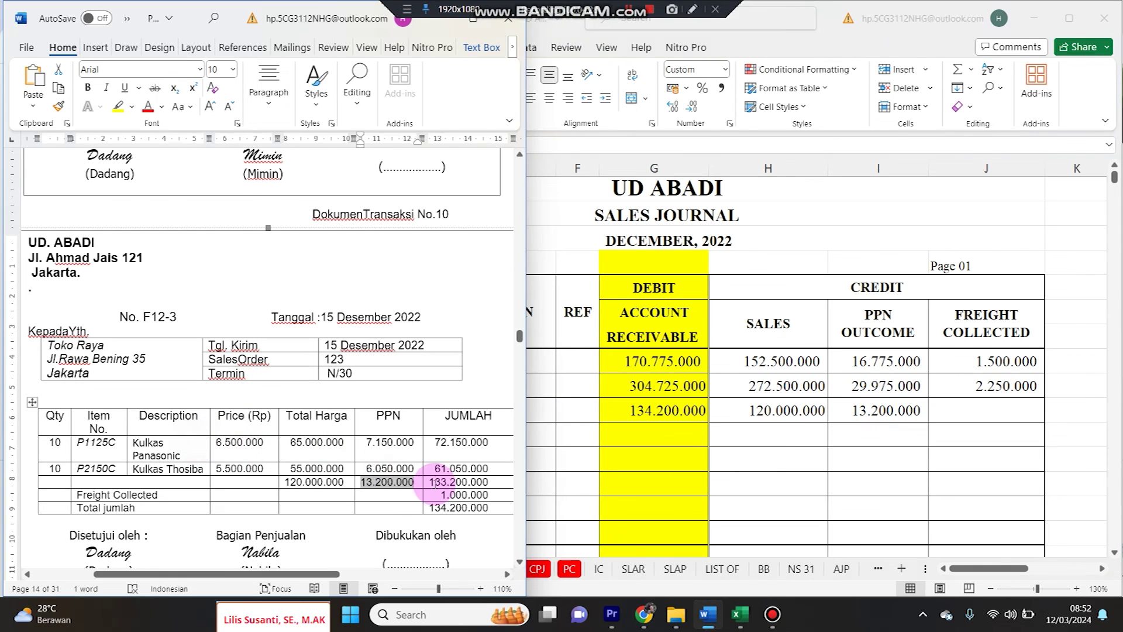
drag(436, 496, 480, 495)
key(ctrl+c)
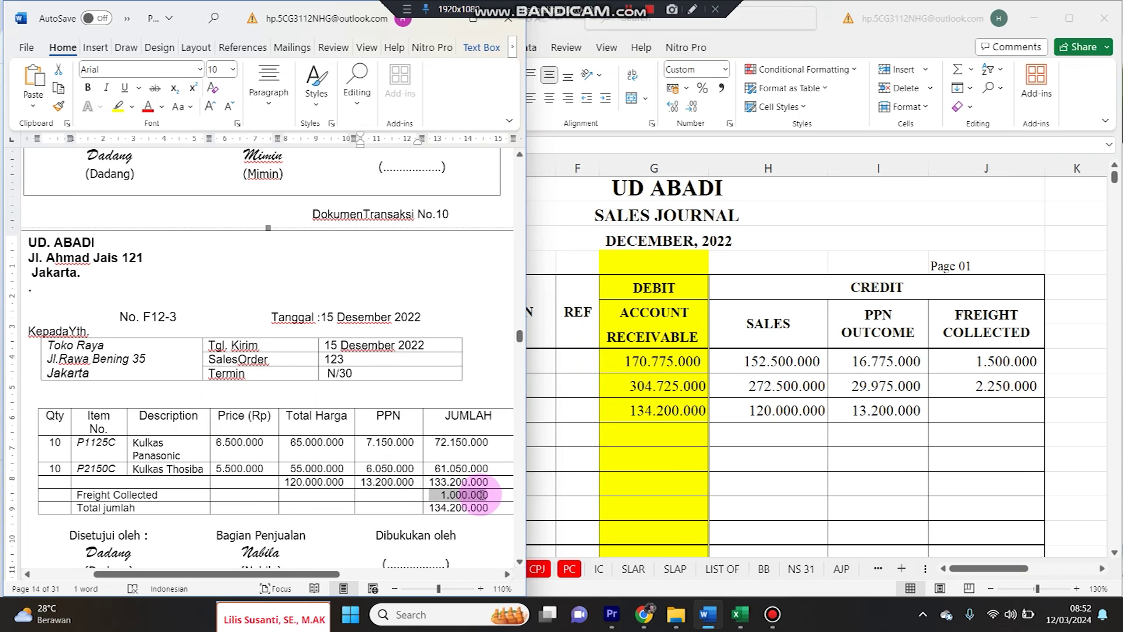
click(977, 408)
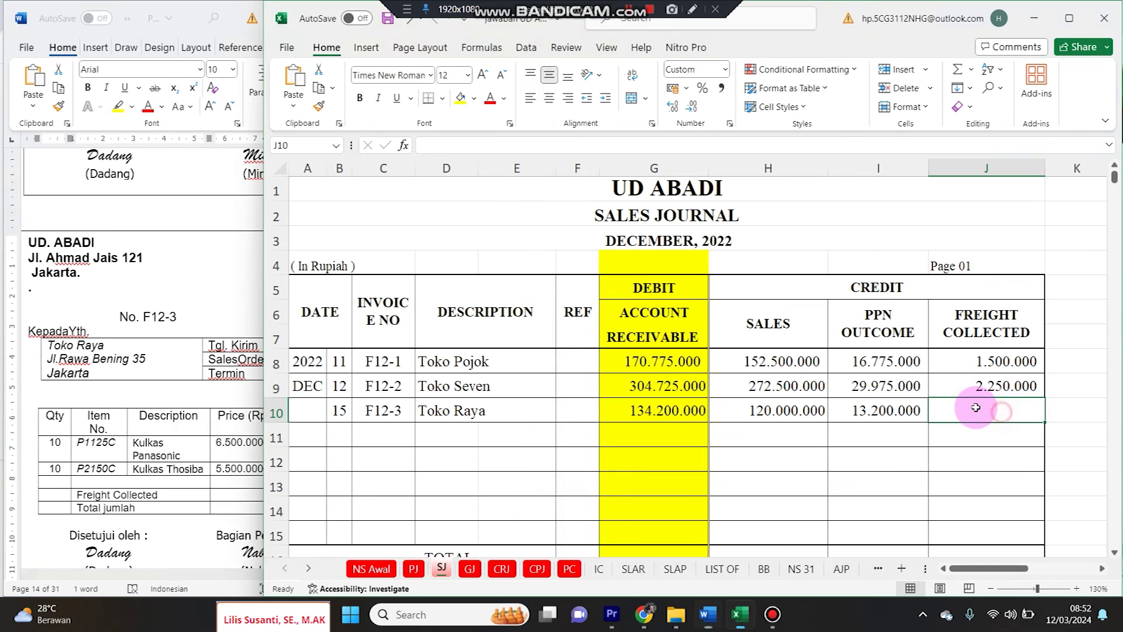
key(ctrl+v)
drag(779, 413, 976, 411)
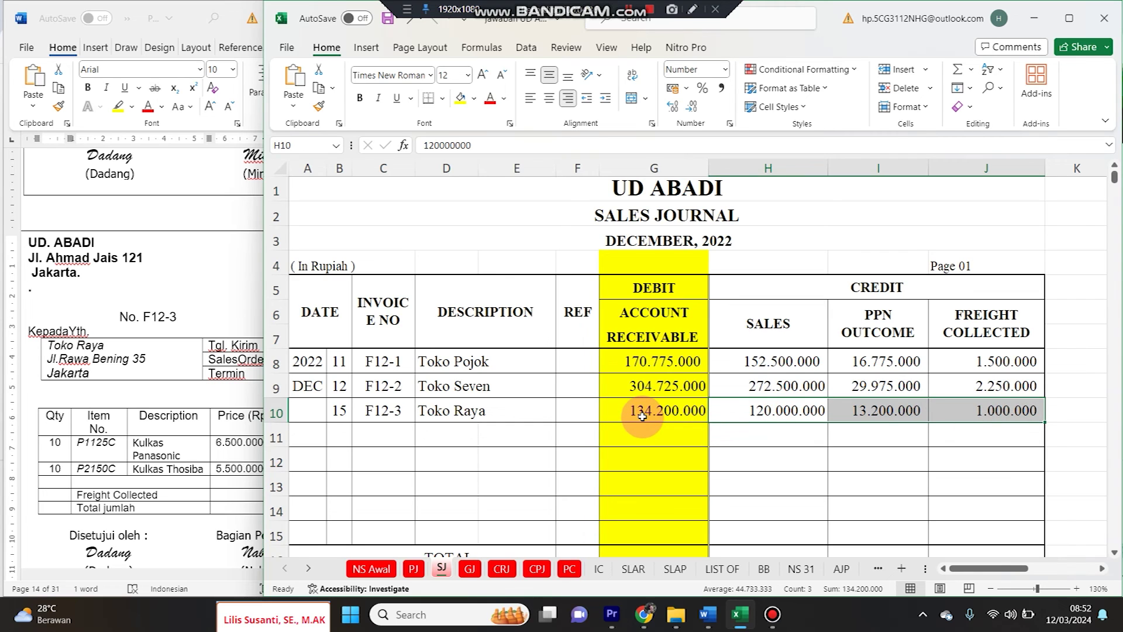
click(773, 416)
Enter day 15 in B17 of the GJ sheet to start the general journal entry for invoice F12-3
click(647, 384)
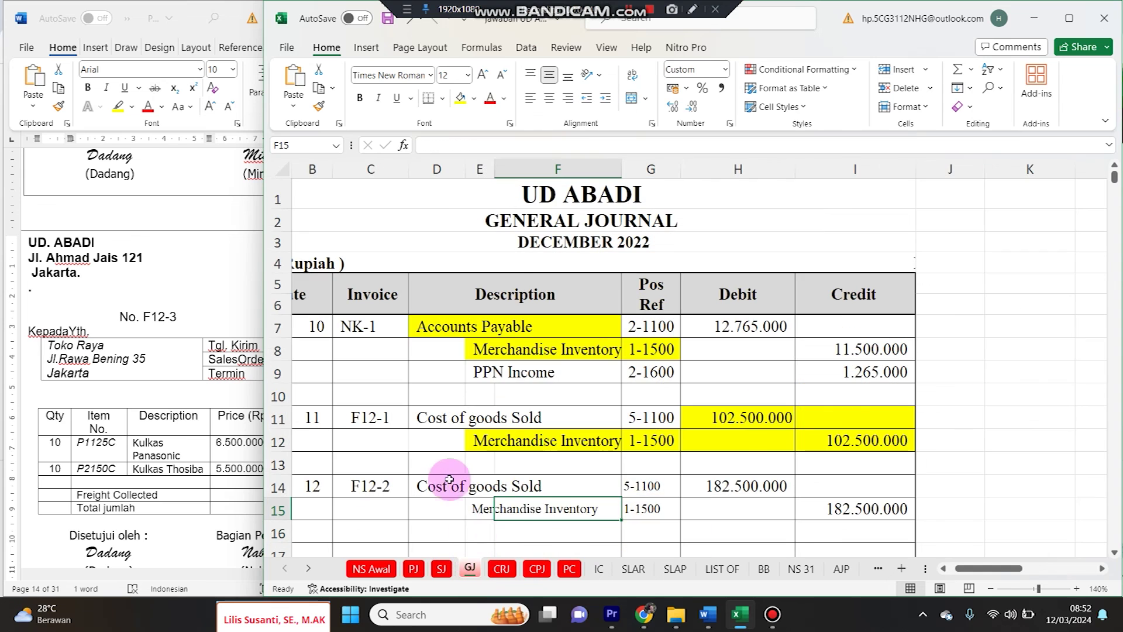
scroll(409, 472, down, 1)
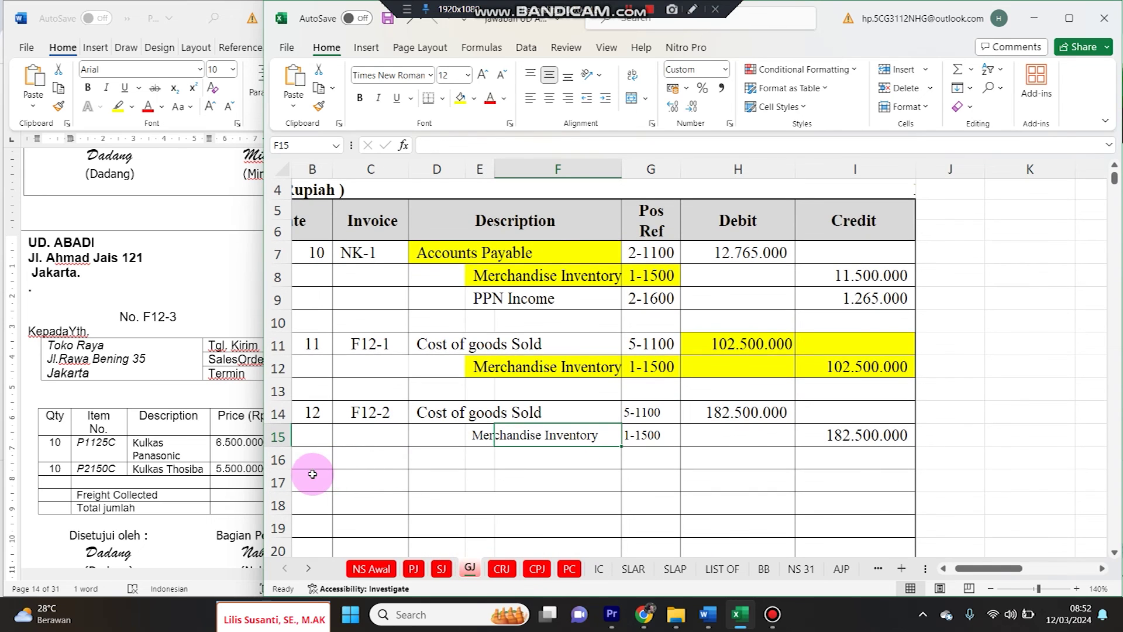
click(311, 476)
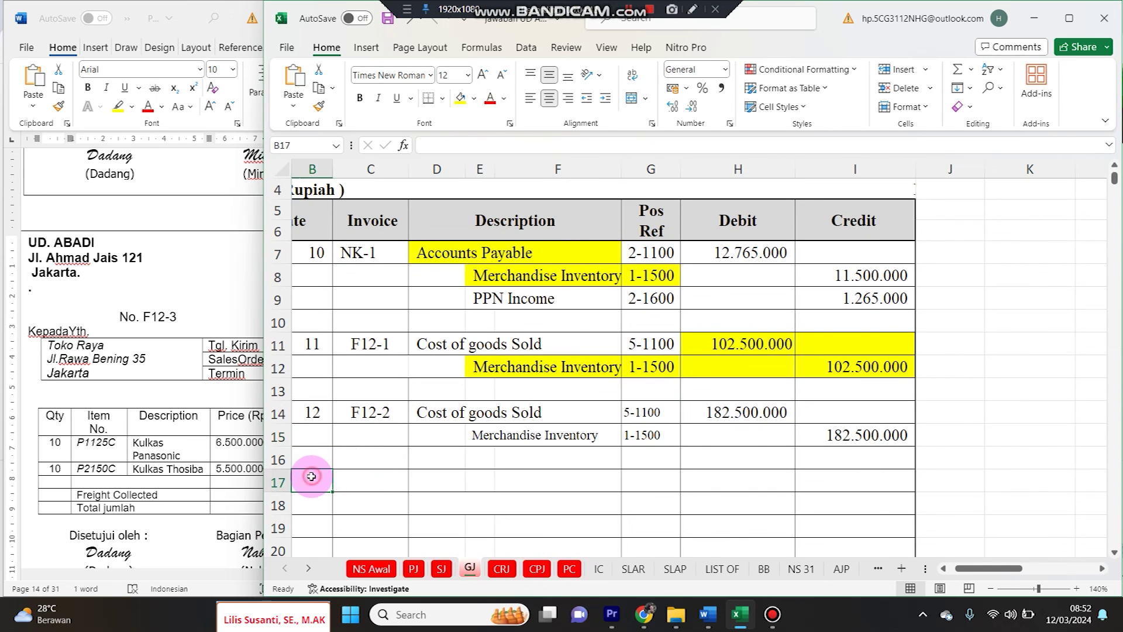
click(146, 421)
click(711, 381)
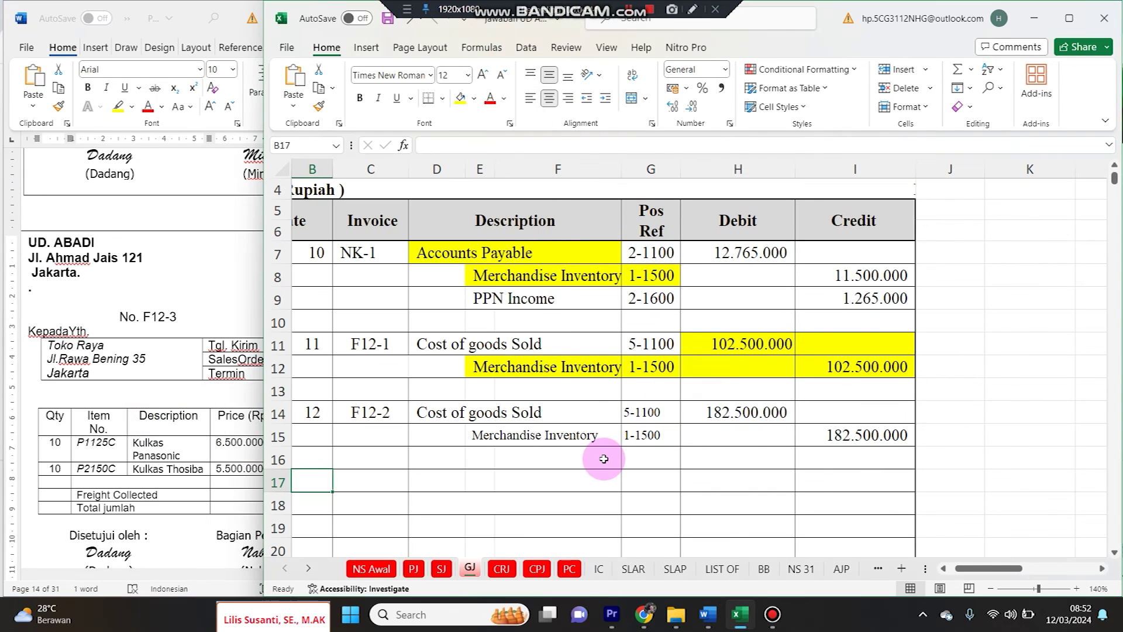
text(15)
click(535, 500)
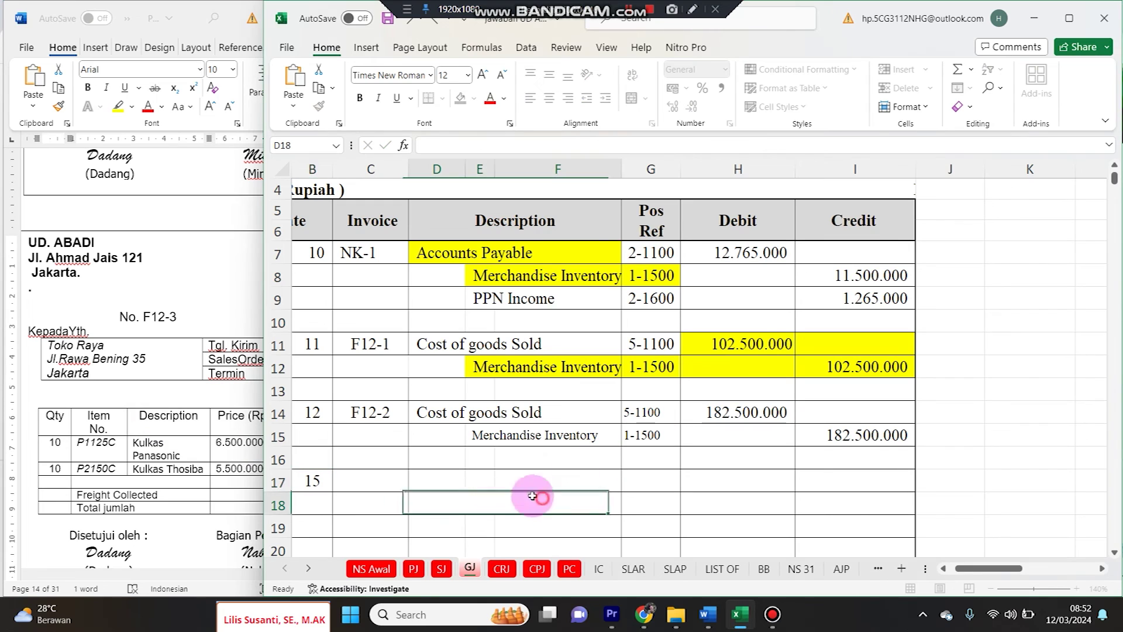
Try to paste the F12-2 entry's invoice, description and reference cells C14:G15 at C17 with Paste Special
click(359, 413)
drag(512, 422, 650, 434)
key(ctrl+c)
right_click(369, 479)
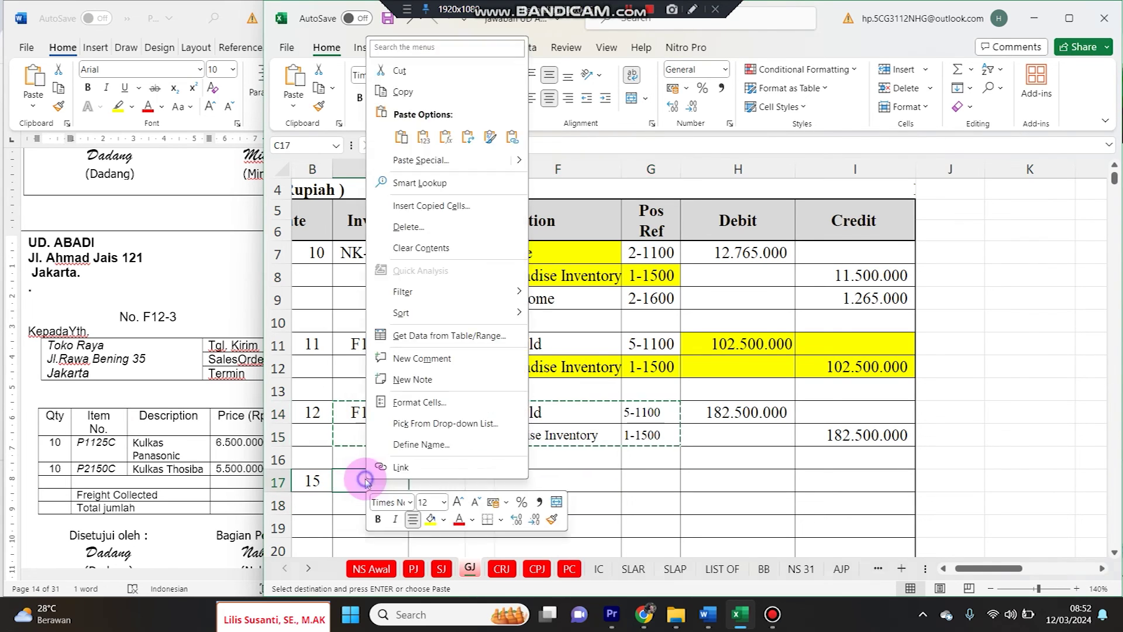
click(421, 160)
click(276, 133)
click(492, 282)
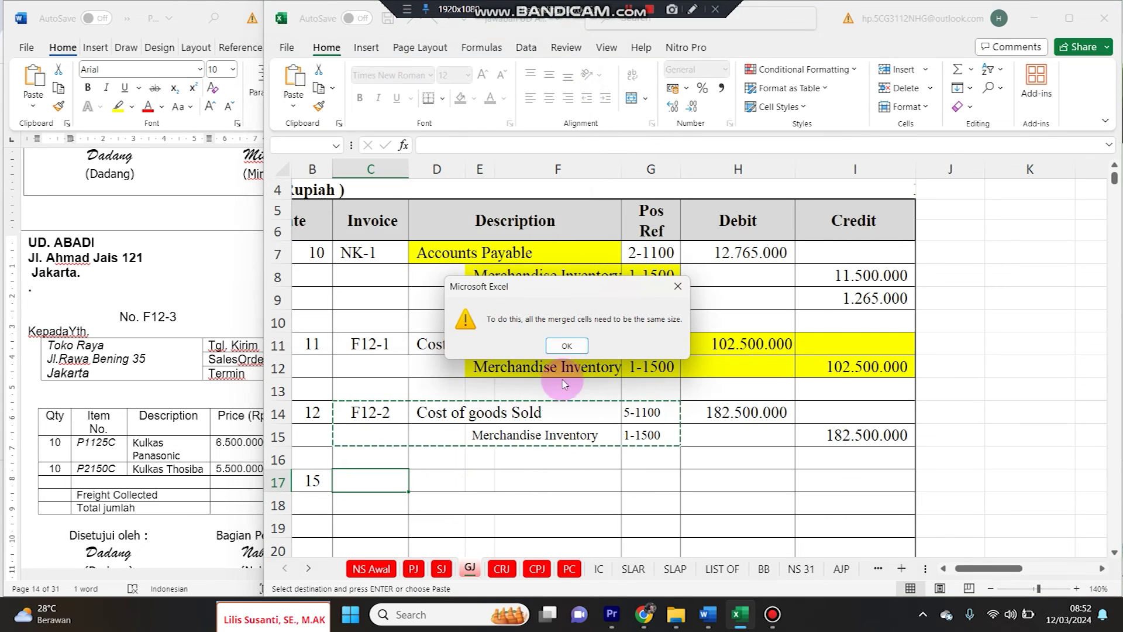
click(567, 350)
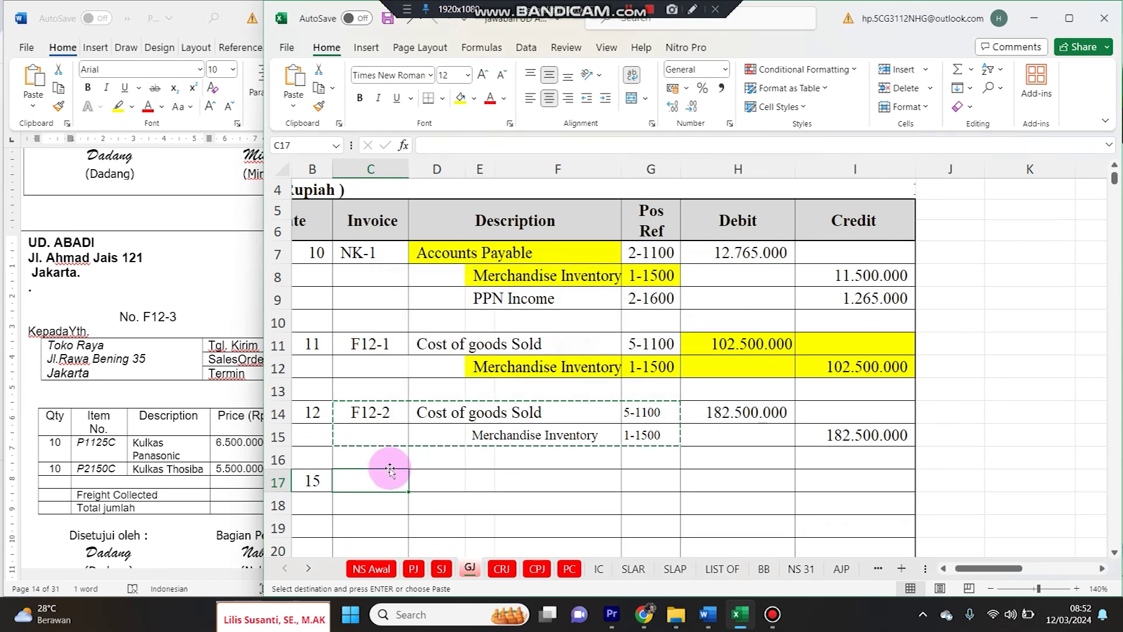
Fill in invoice number F12-3 in C17 and set D17 by a formula referring to Cost of goods Sold in D14
click(395, 418)
drag(408, 424, 382, 476)
click(374, 436)
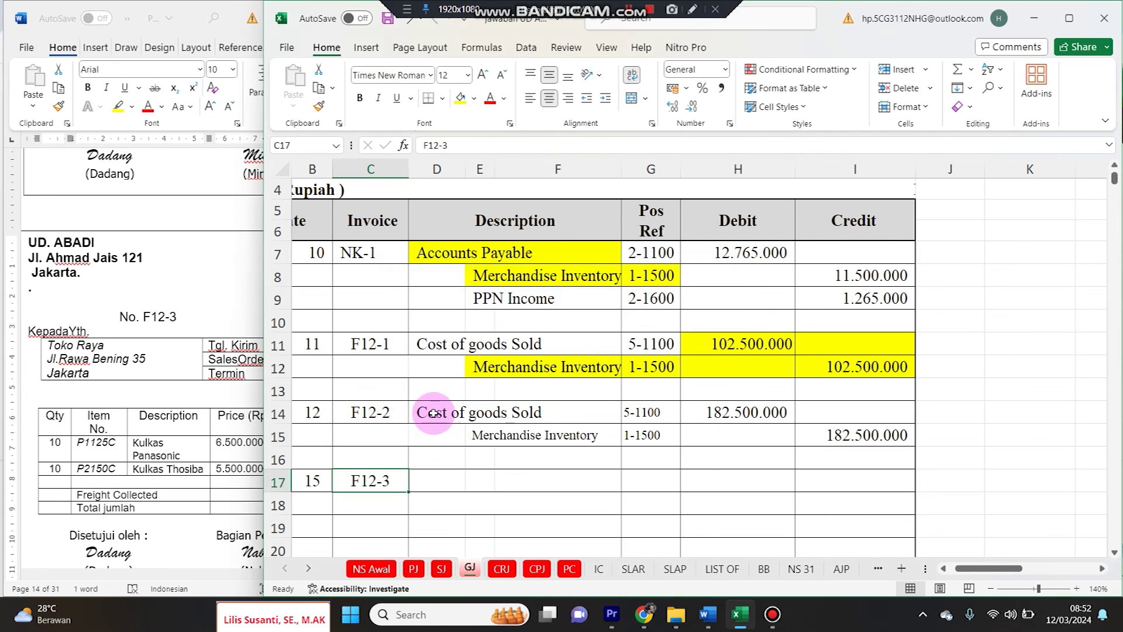
drag(433, 413, 585, 438)
click(445, 477)
text(=)
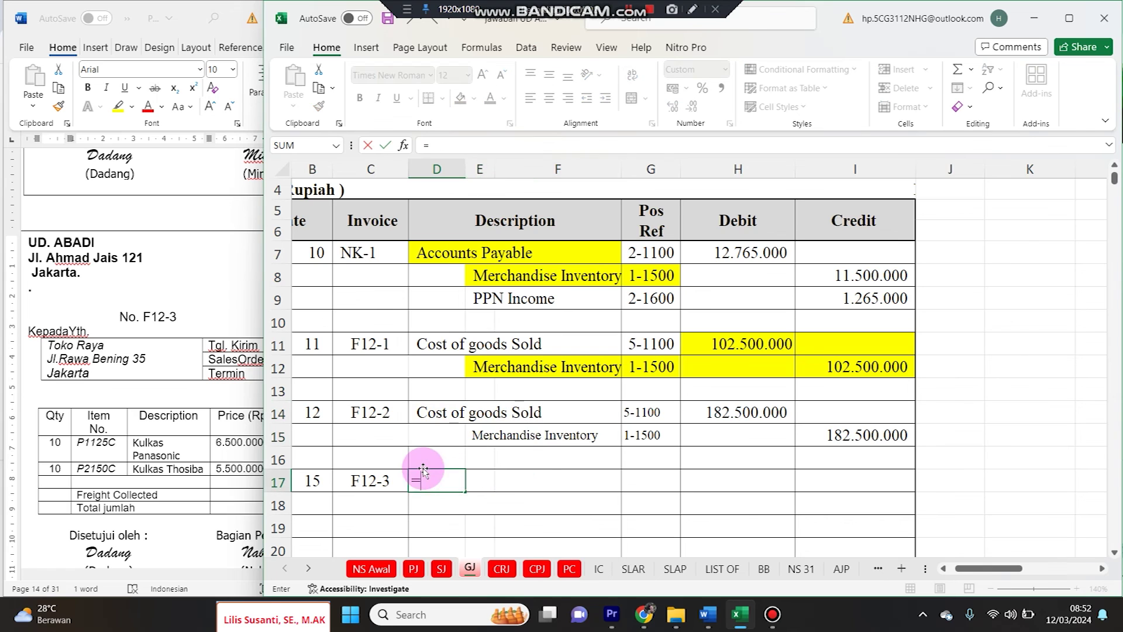
click(438, 417)
key(Return)
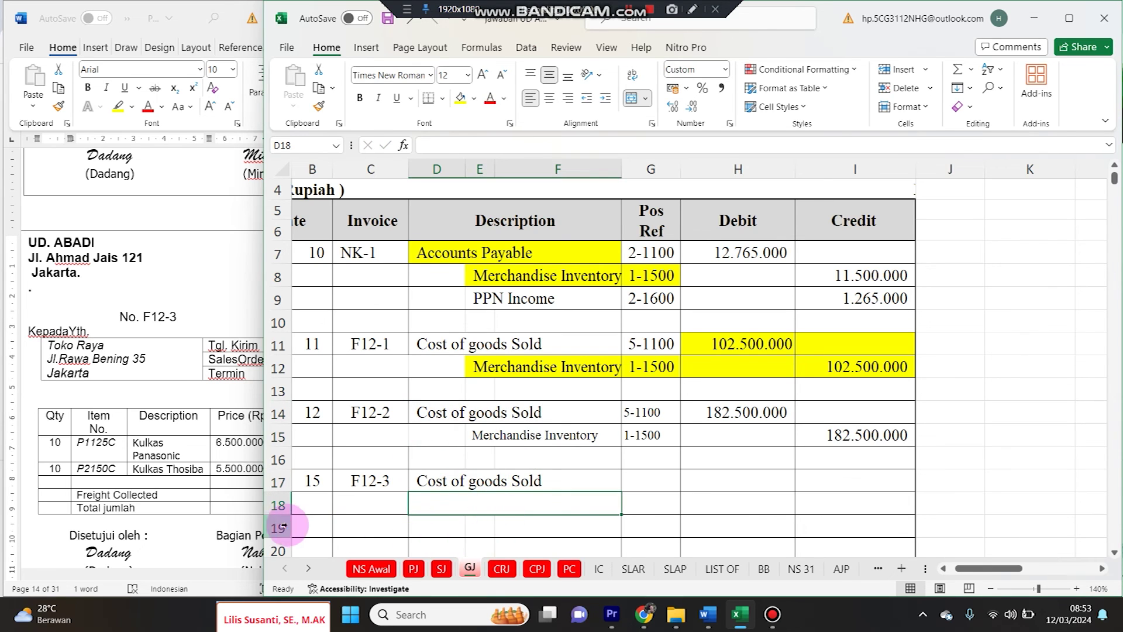
Delete row 18 with its merged description cell and set E18 by a formula referring to Merchandise Inventory in E15
click(285, 501)
right_click(285, 502)
click(339, 408)
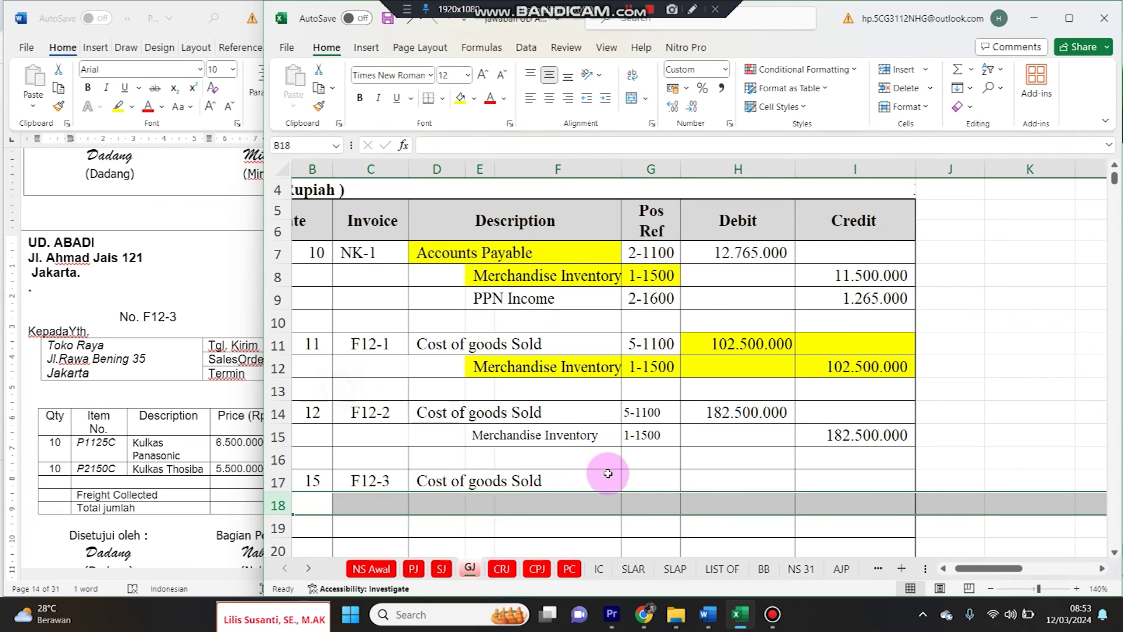
click(606, 474)
click(490, 512)
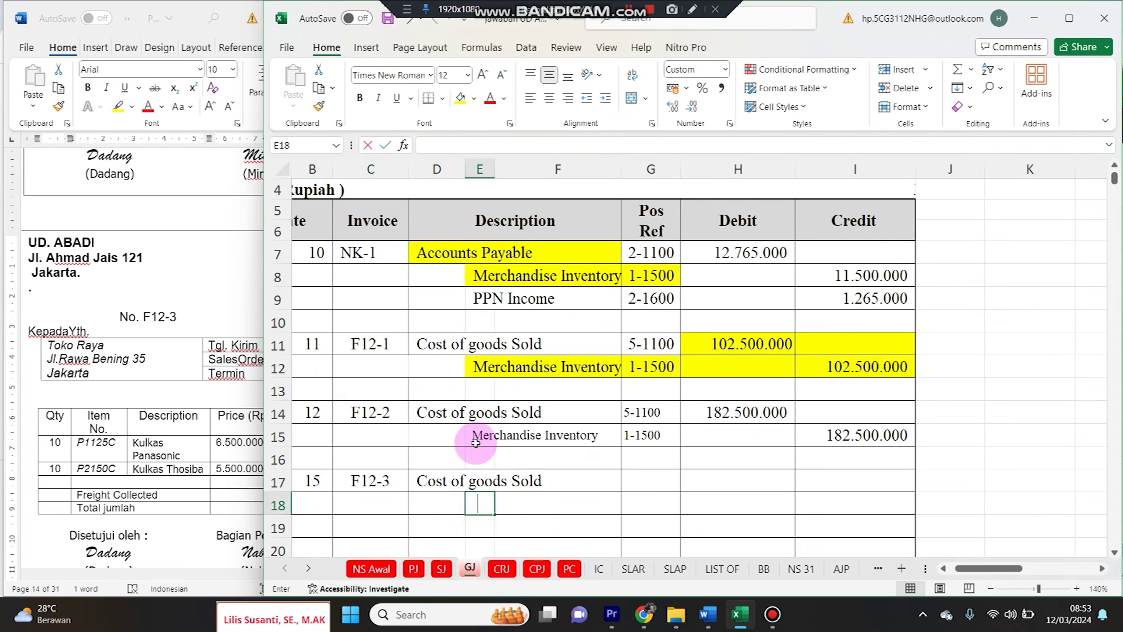
text(=)
key(Return)
Set the posting reference in G17 by a formula referring to 5-1100 in G14
click(647, 483)
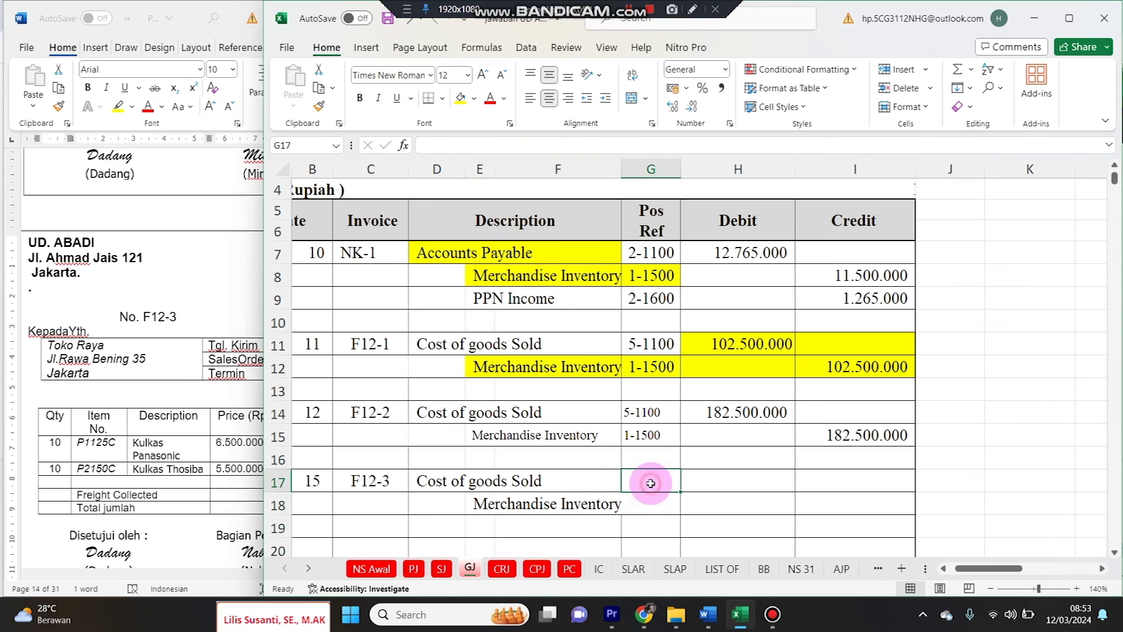
text(=)
click(638, 414)
key(Return)
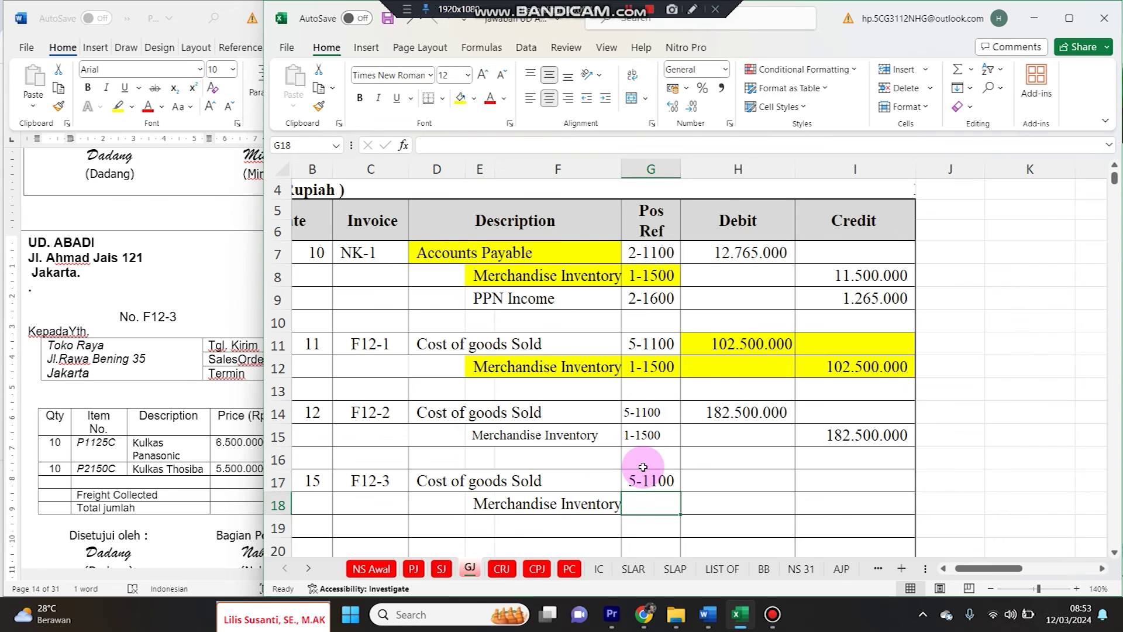
Set the Merchandise Inventory posting reference in G18 by a formula referring to 1-1500 in G15
text(=)
click(653, 433)
key(Return)
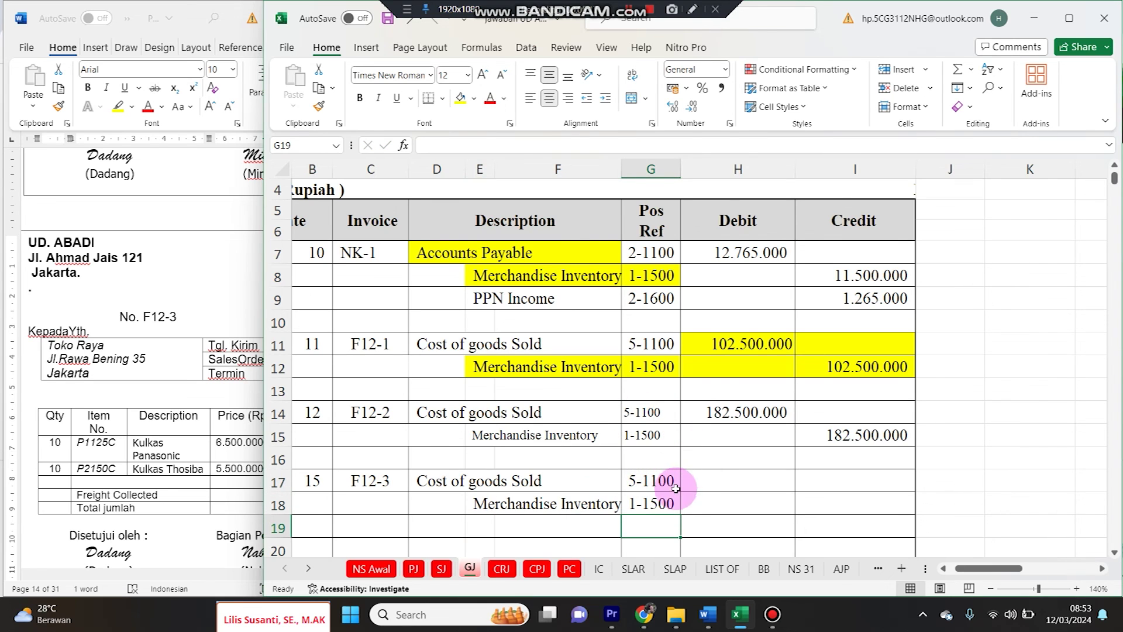
click(572, 507)
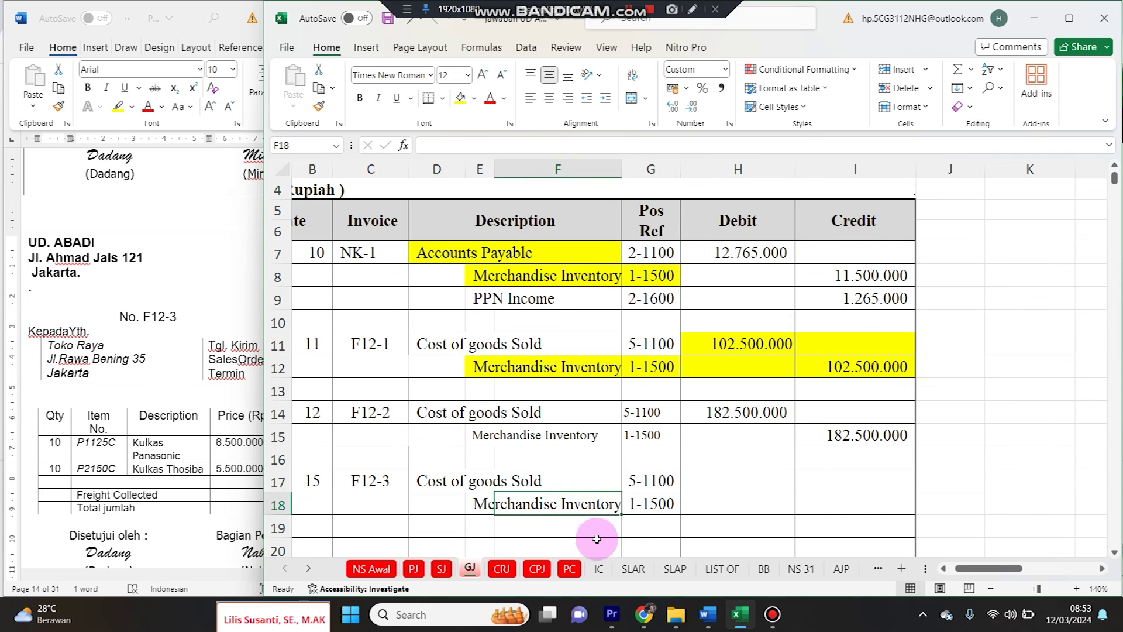
On the Kulkas Panasonic card in the IC sheet, enter date 15 in B16 and fill C16:D16 with F12-3 and Penjualan
click(598, 568)
click(338, 393)
scroll(338, 398, up, 2)
text(15)
key(Tab)
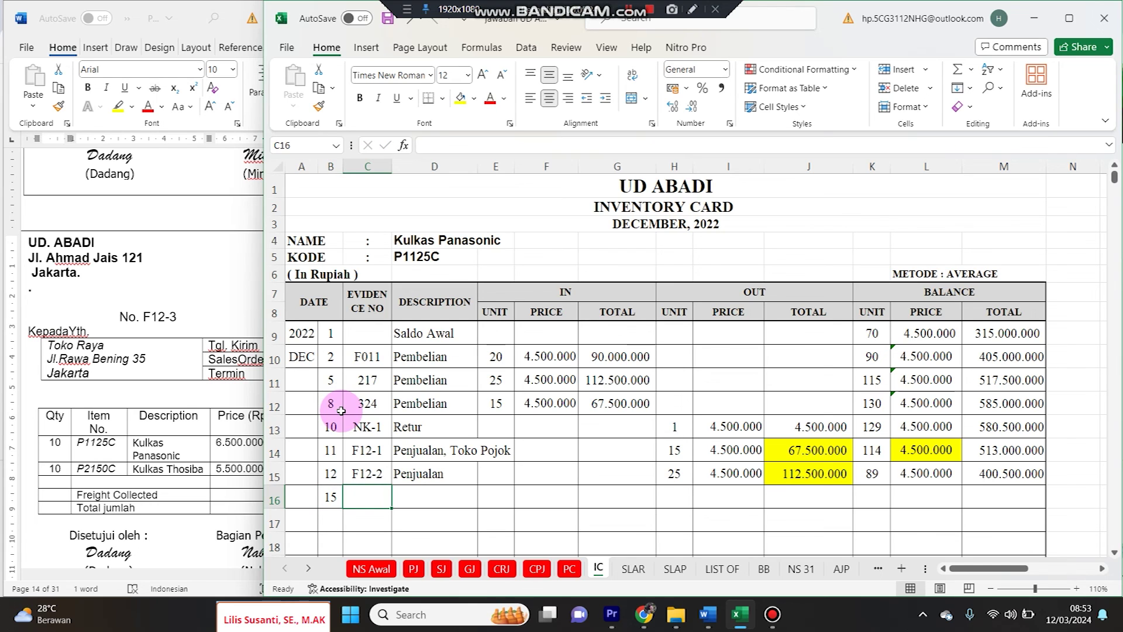
drag(391, 475, 466, 495)
Enter 10 units out in H16 and copy the price, total and balance formulas from I15:M15 into I16:M16
click(679, 494)
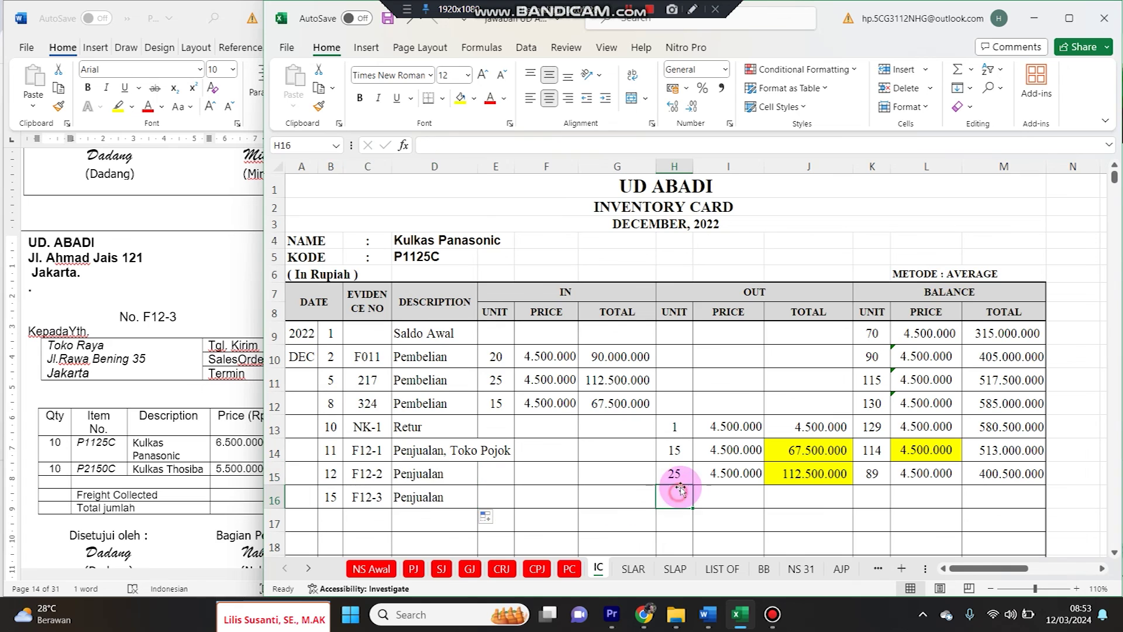
text(10)
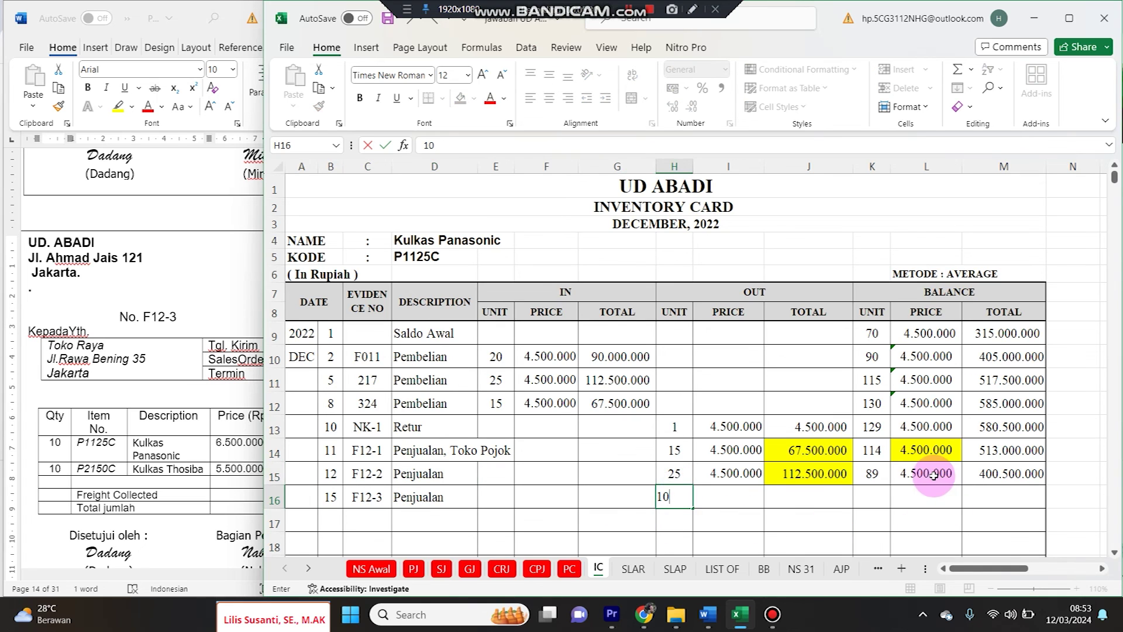
drag(708, 476, 797, 476)
key(ctrl+q)
drag(727, 480, 1009, 472)
key(ctrl+c)
click(732, 495)
key(ctrl+v)
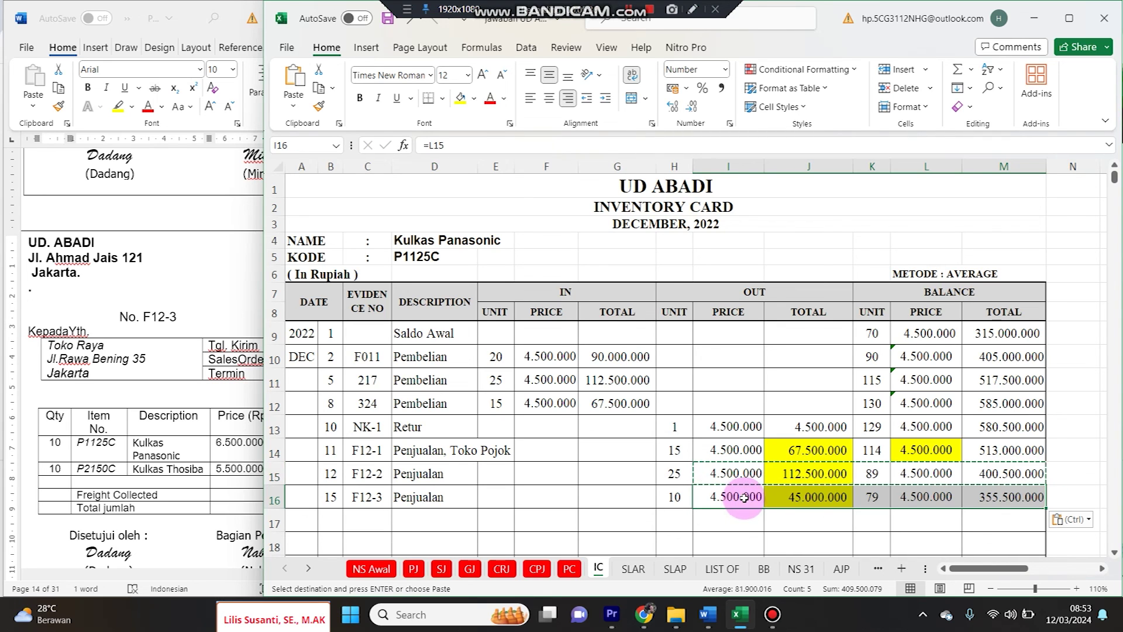
Check the copied inventory card formulas and highlight the balance price cell L15 in yellow
click(734, 493)
click(872, 473)
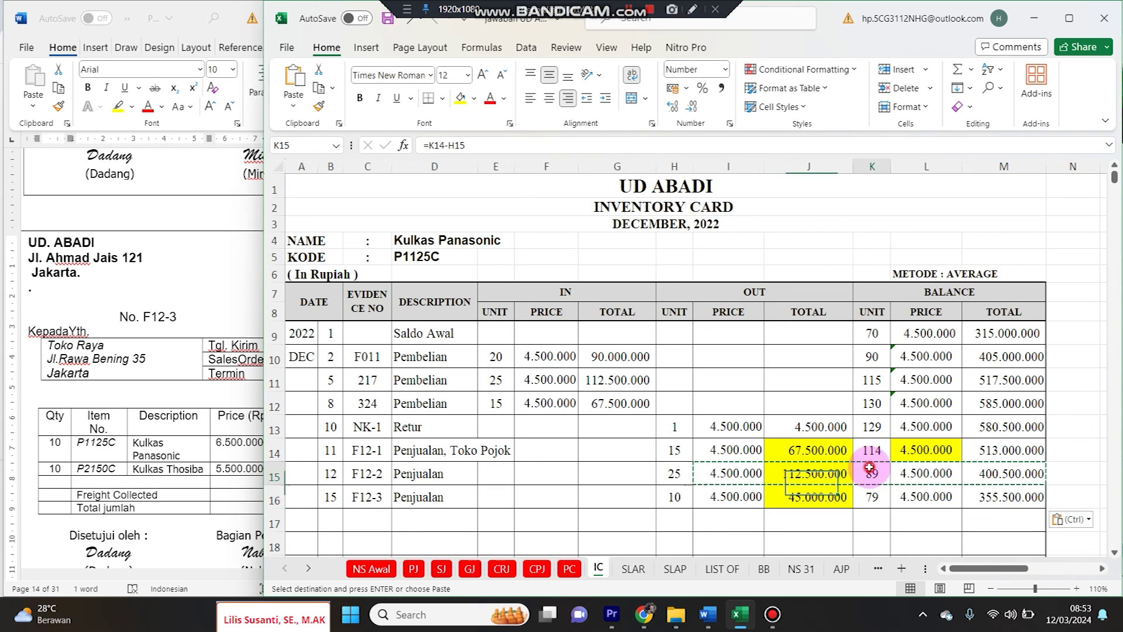
click(921, 477)
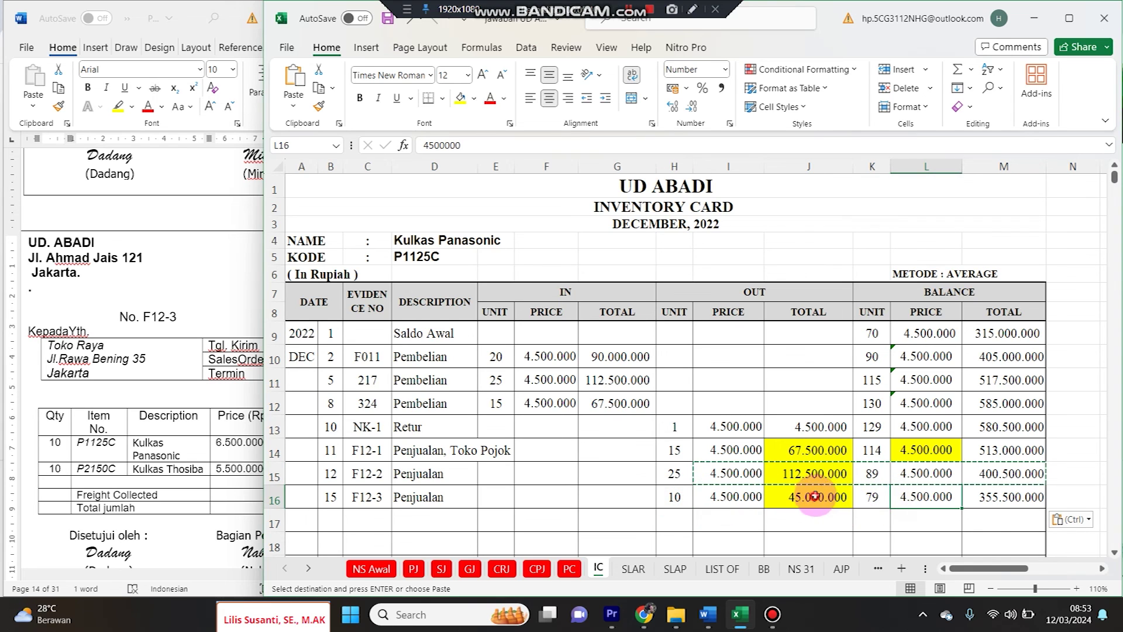
click(460, 97)
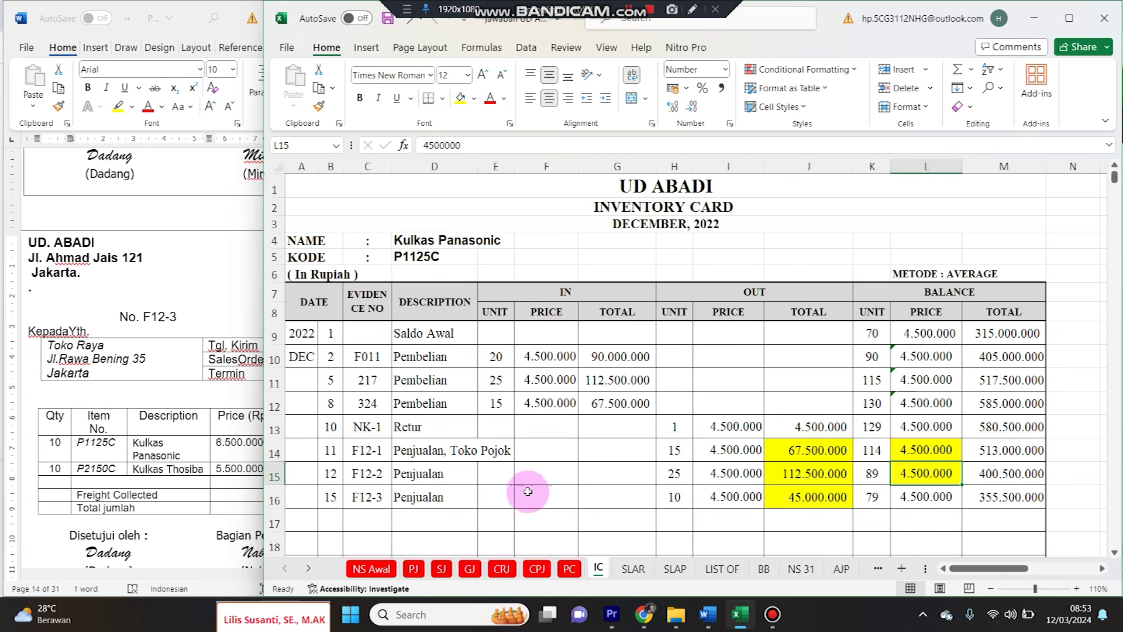
Copy the date, invoice number and description from B16:D16 to B48:D48 on the Kulkas Toshiba card
click(276, 502)
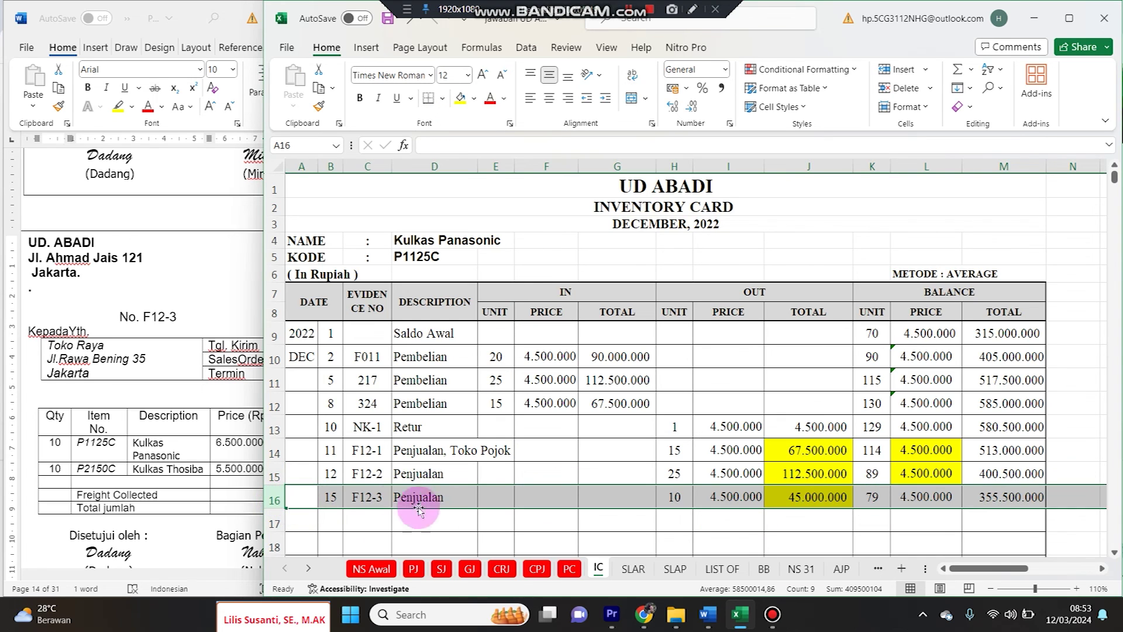
drag(330, 496, 446, 493)
key(ctrl+c)
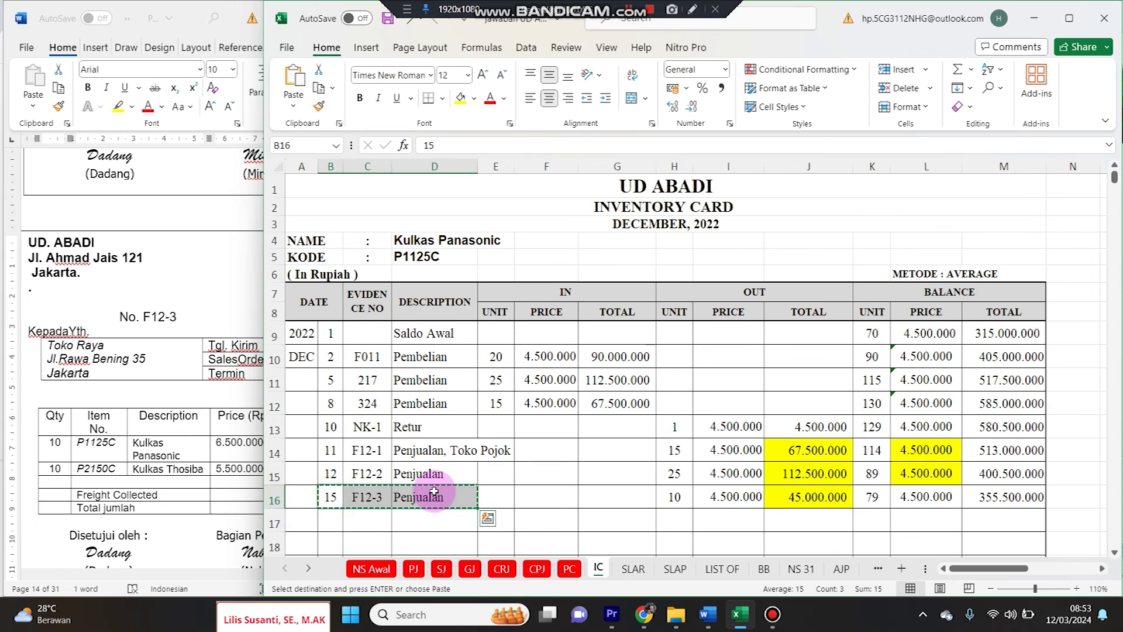
scroll(397, 489, down, 9)
scroll(385, 492, down, 2)
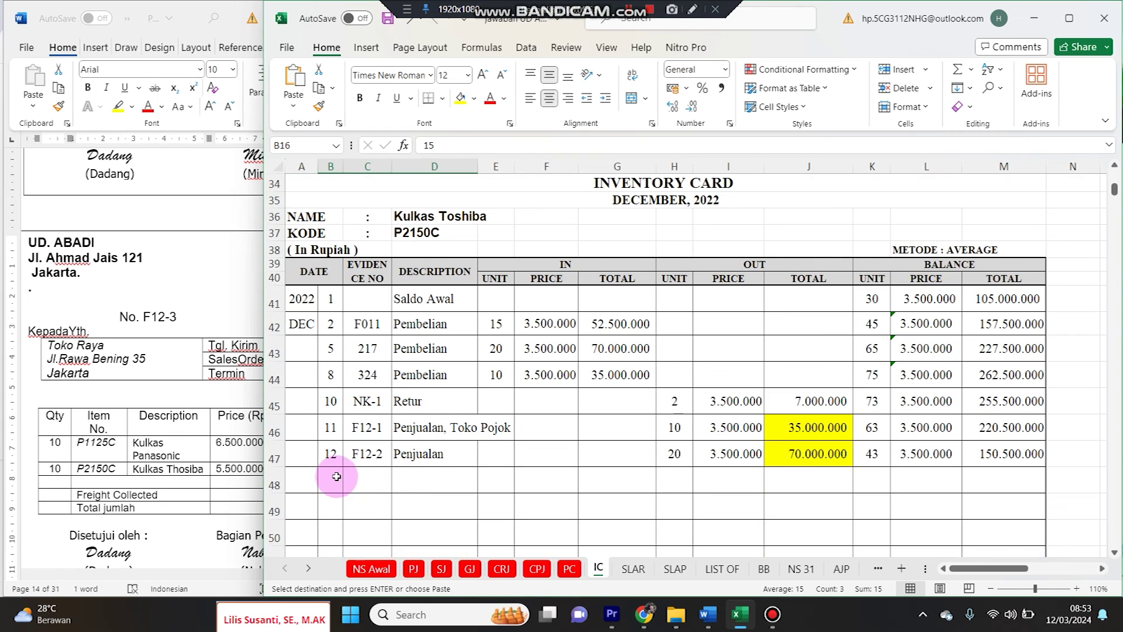
click(330, 479)
key(ctrl+v)
Enter 10 units out in H48 and copy the price, total and balance formulas from I47:M47 into I48:M48
click(679, 480)
text(10)
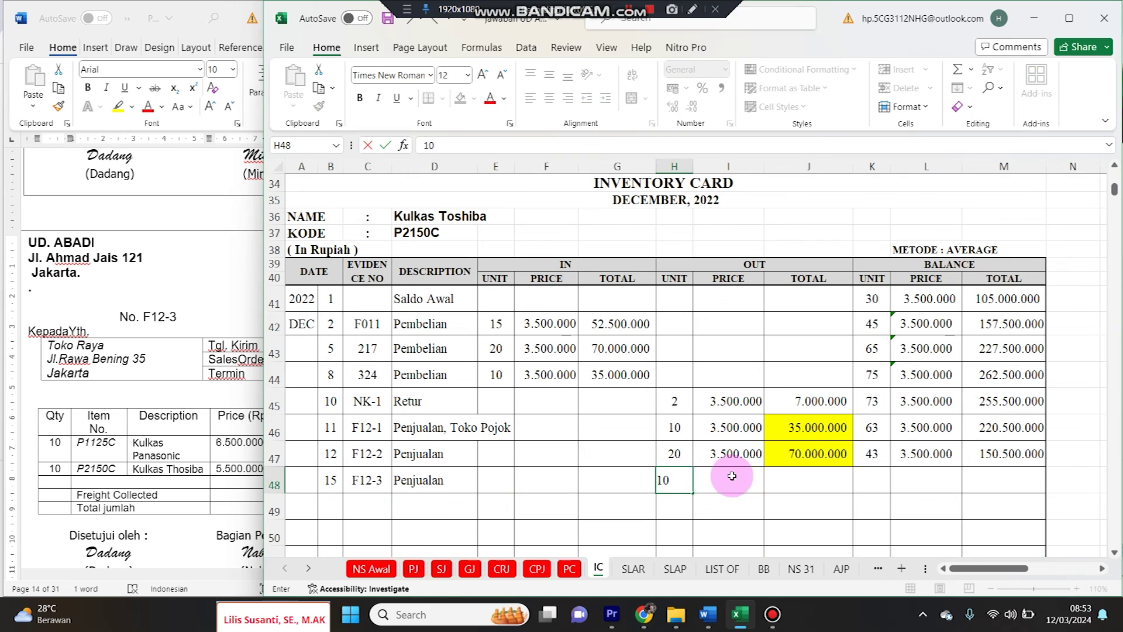
drag(734, 450, 995, 457)
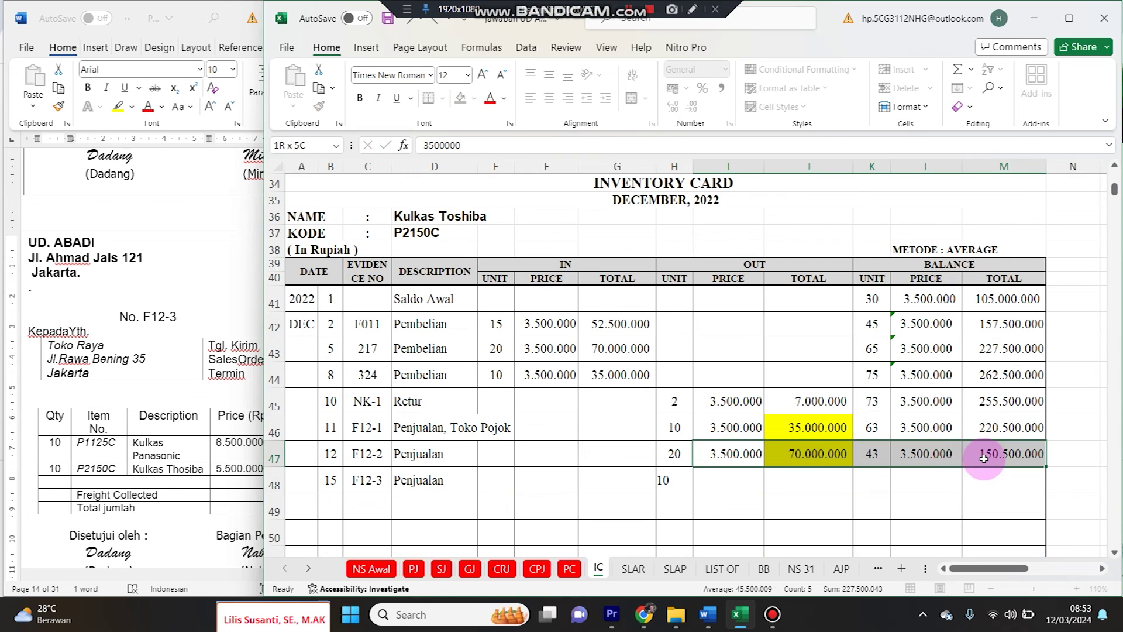
key(ctrl+c)
click(722, 481)
key(ctrl+v)
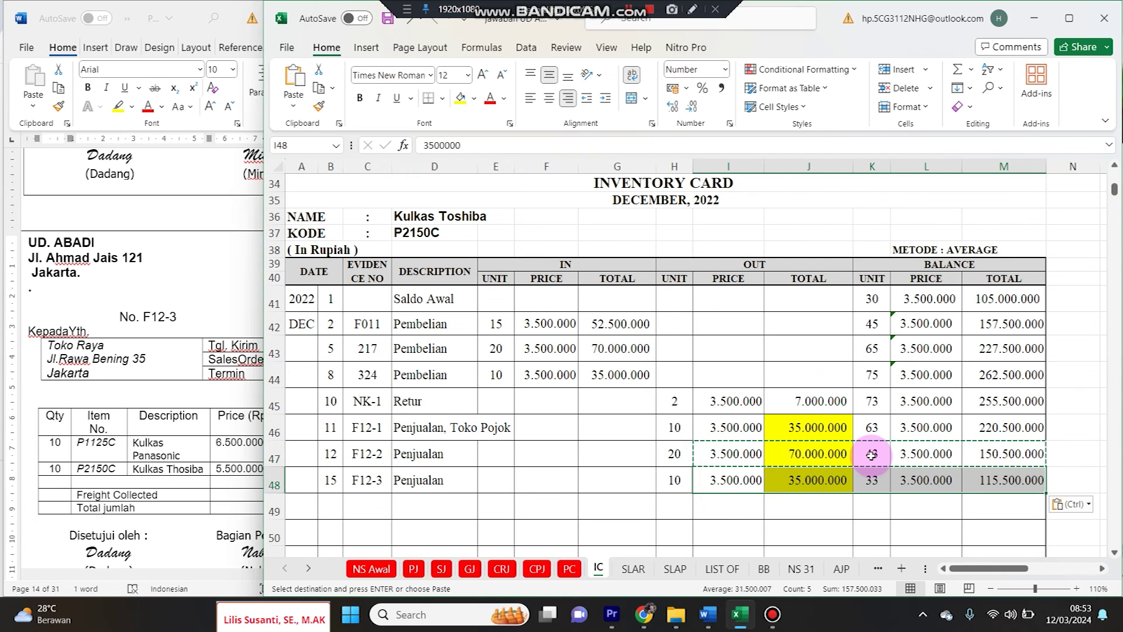
click(872, 454)
click(869, 483)
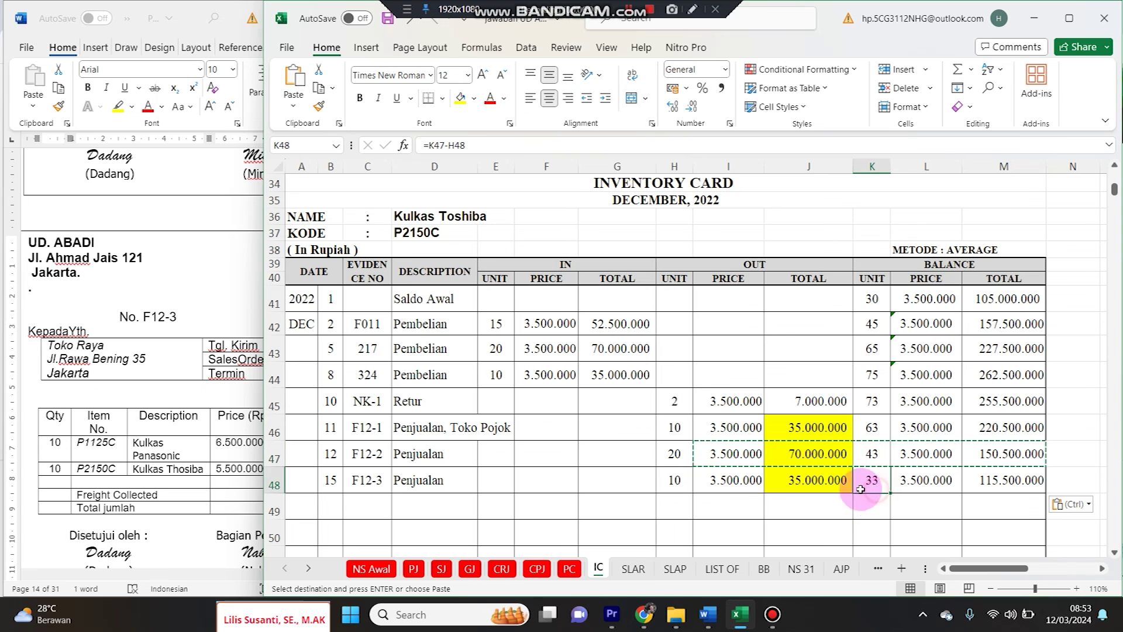
In the GJ sheet, set the Merchandise Inventory credit in I18 to the sum of IC!J48 and IC!J16
click(470, 571)
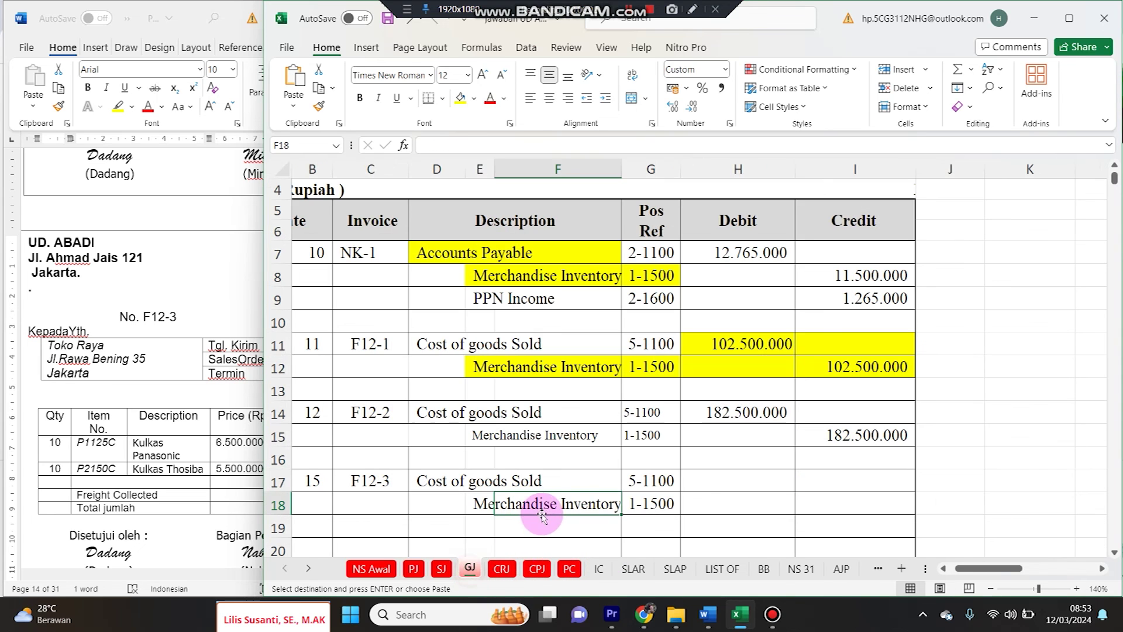
click(838, 510)
text(=)
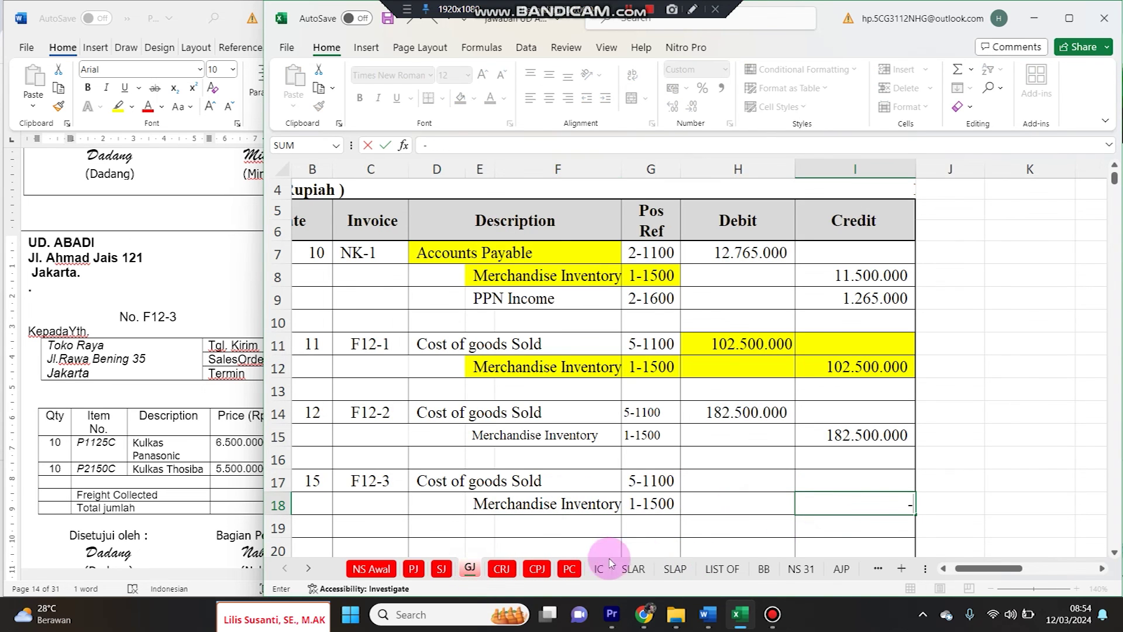
click(598, 569)
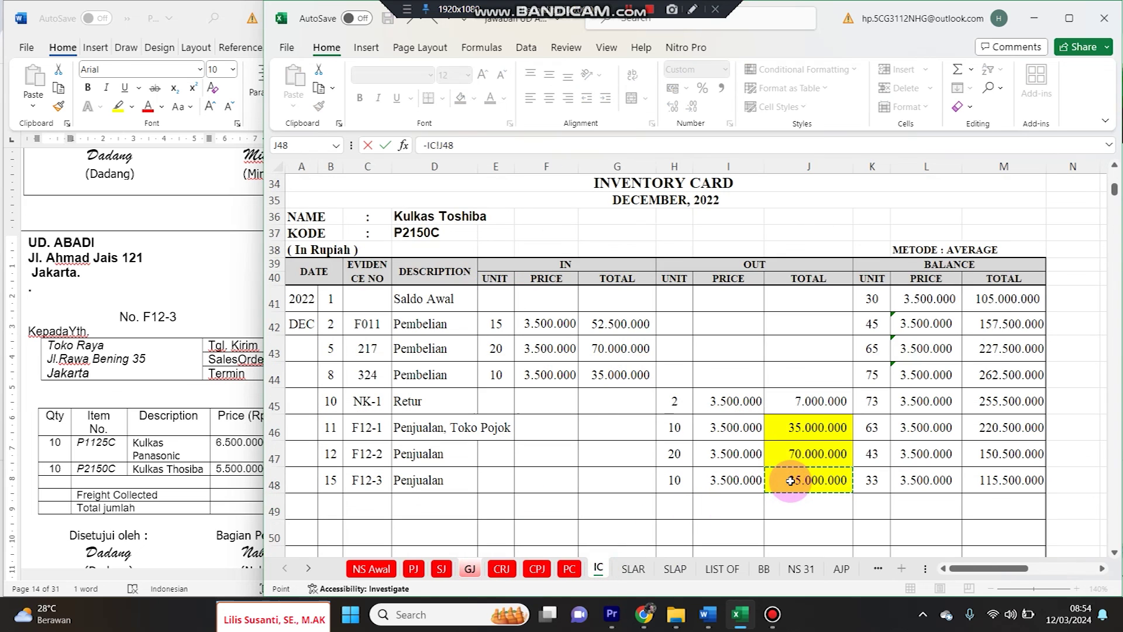
scroll(793, 461, up, 6)
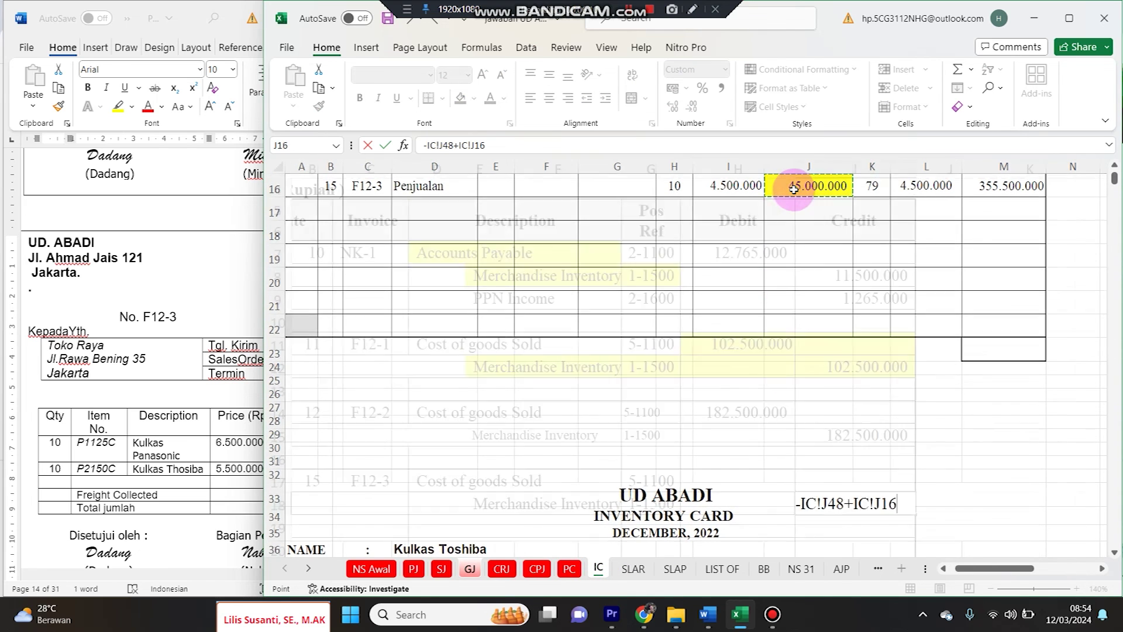
key(Return)
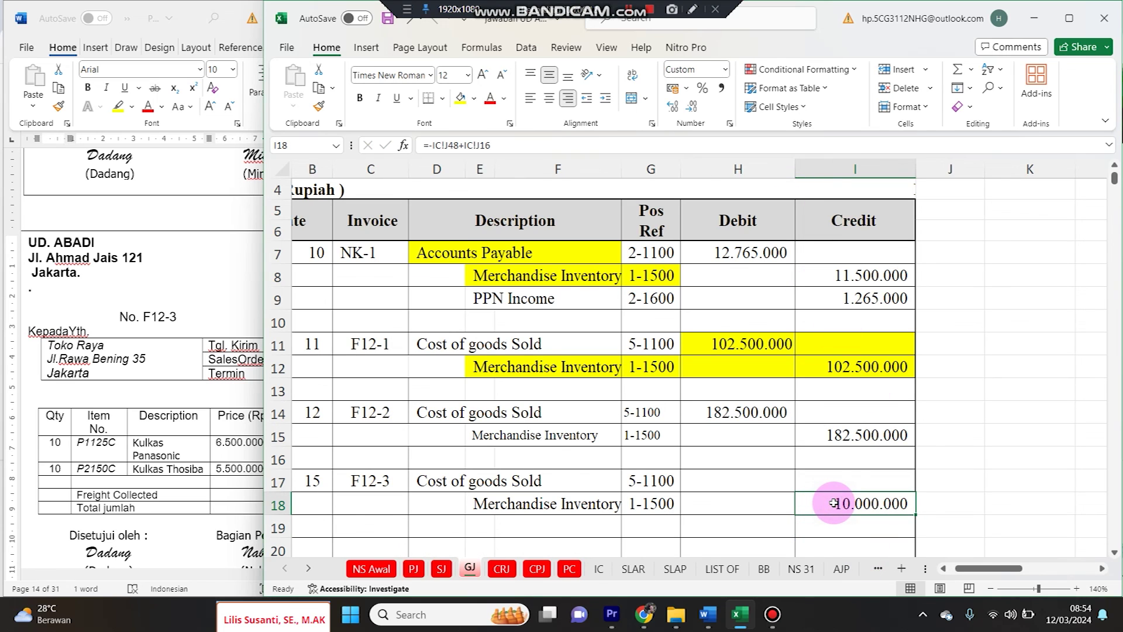
double_click(833, 503)
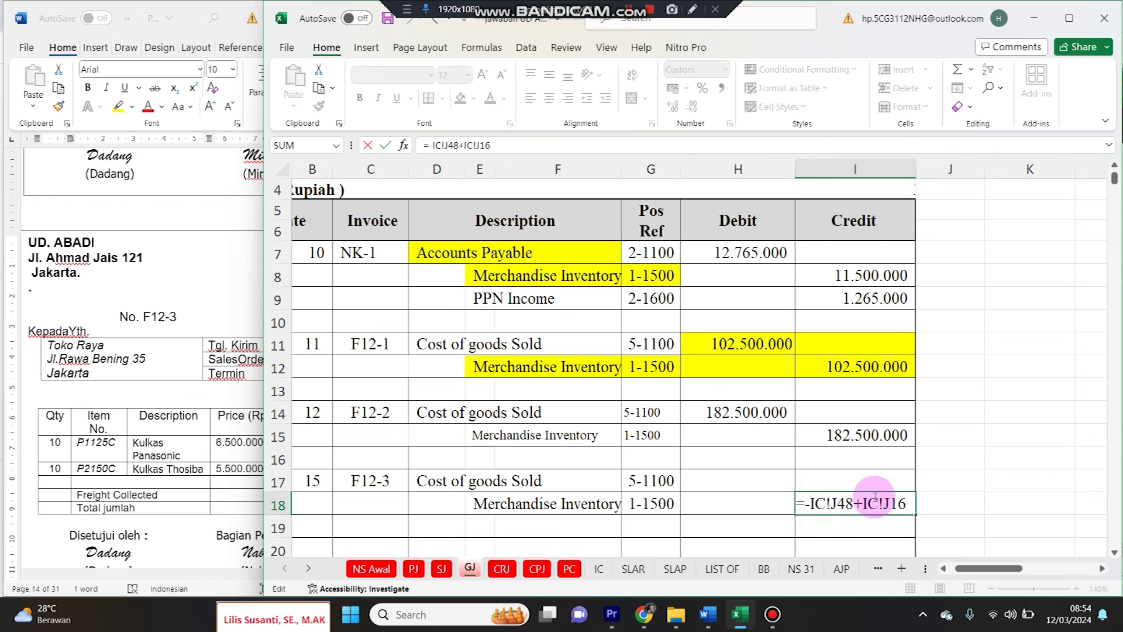
key(Return)
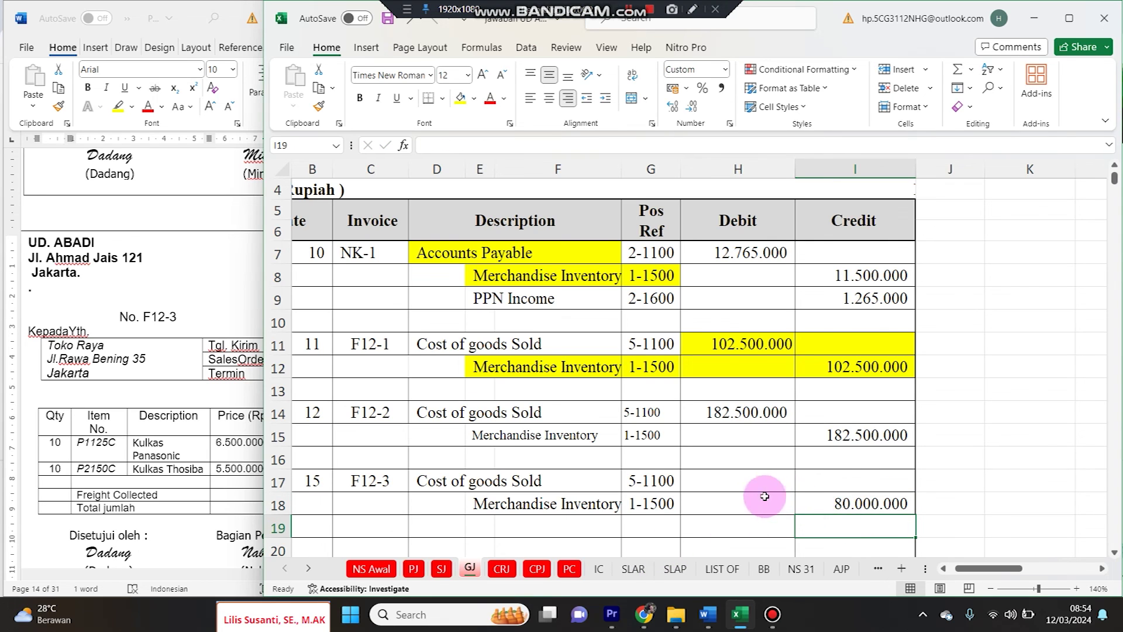
Set the Cost of goods Sold debit in H17 to =I18 and highlight the Merchandise Inventory cells F18:I18 in yellow
click(755, 481)
text(=)
click(822, 501)
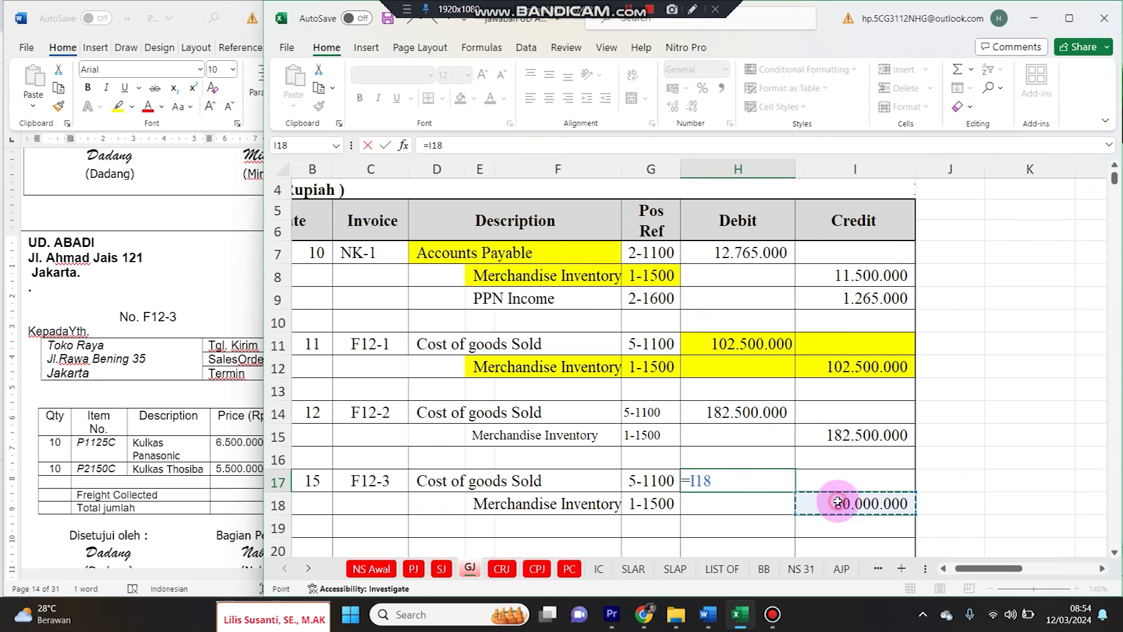
key(Return)
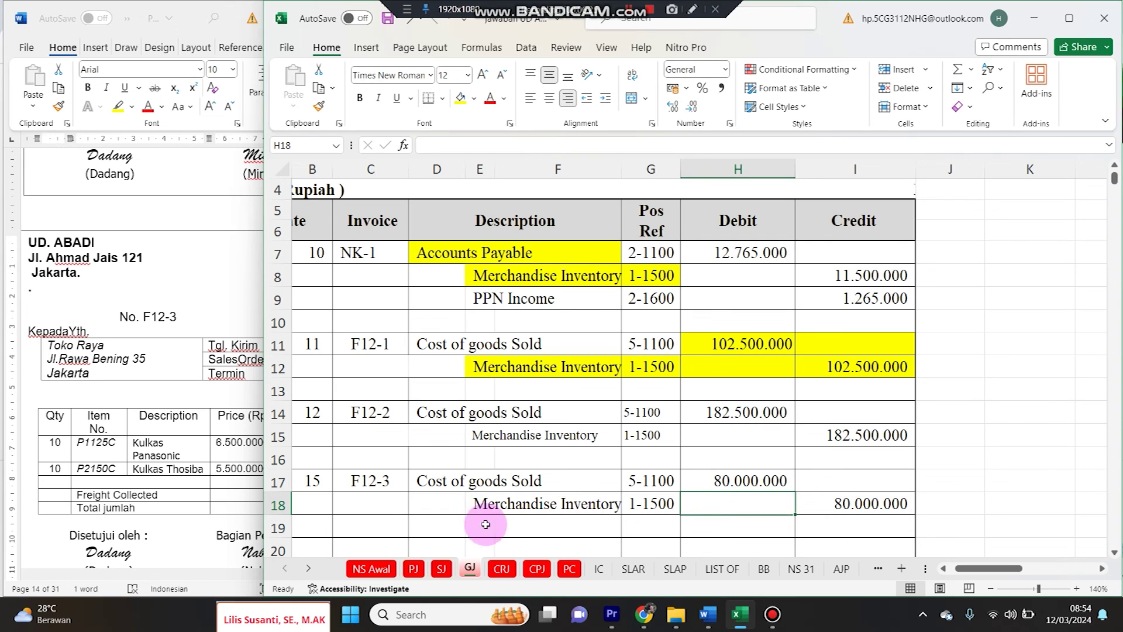
drag(523, 496, 845, 511)
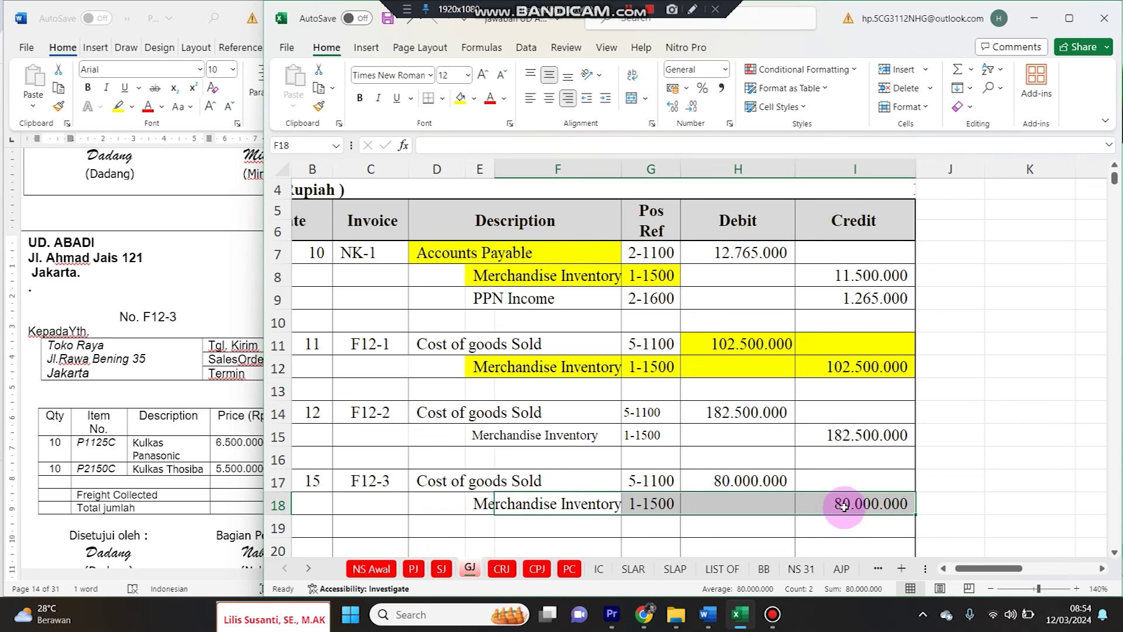
click(462, 99)
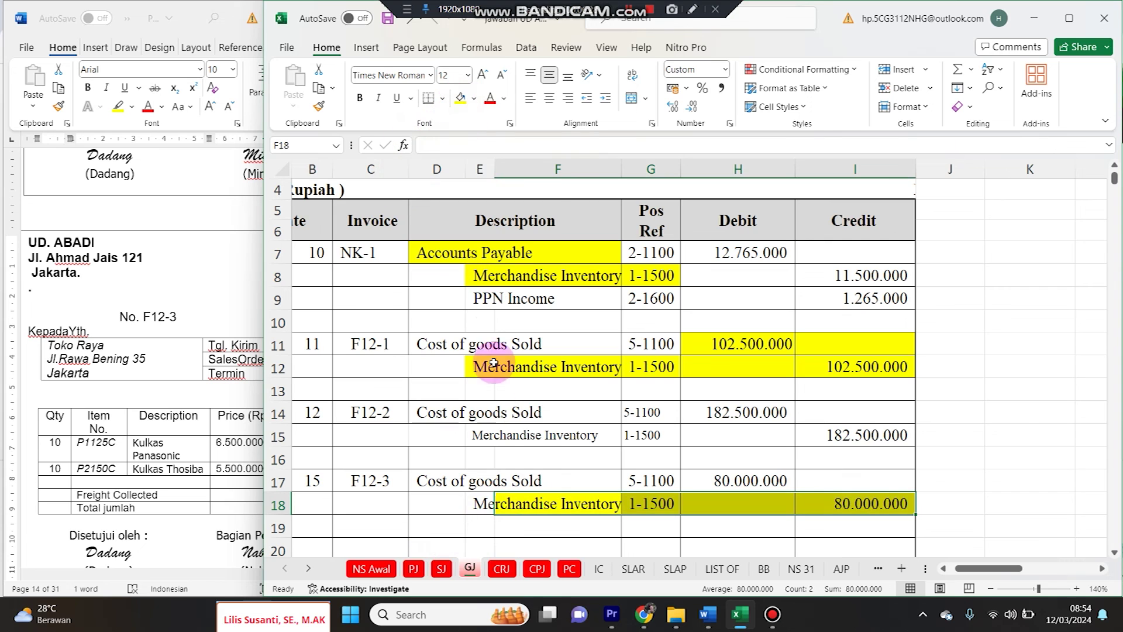
Enter date 15 in B33 of the Toko Raya ledger in the SLAR sheet
click(442, 569)
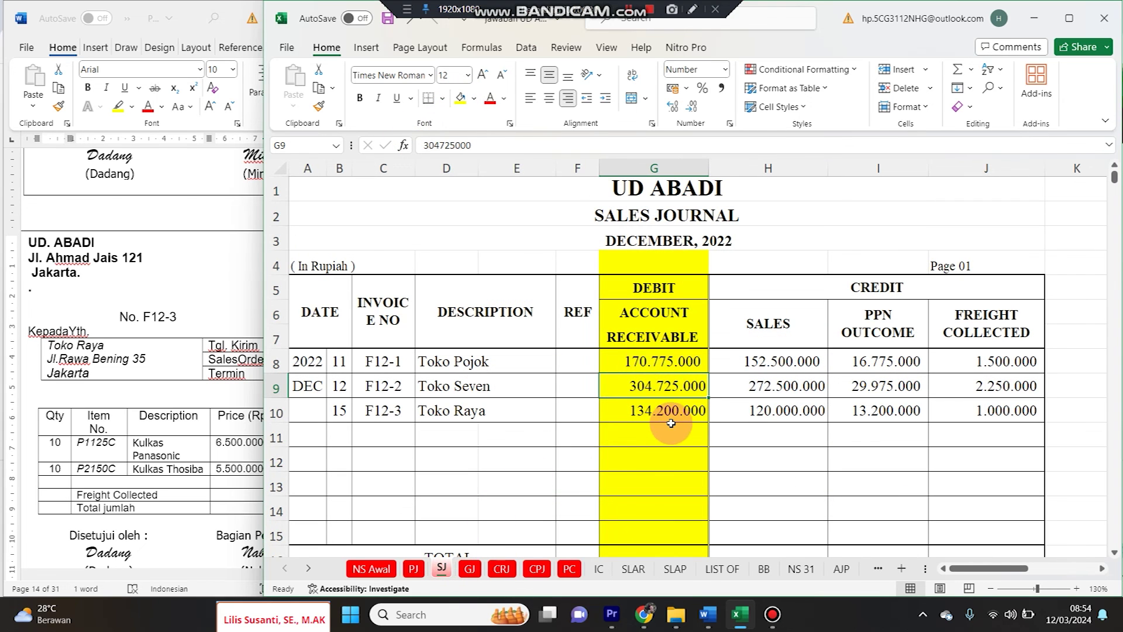
click(633, 568)
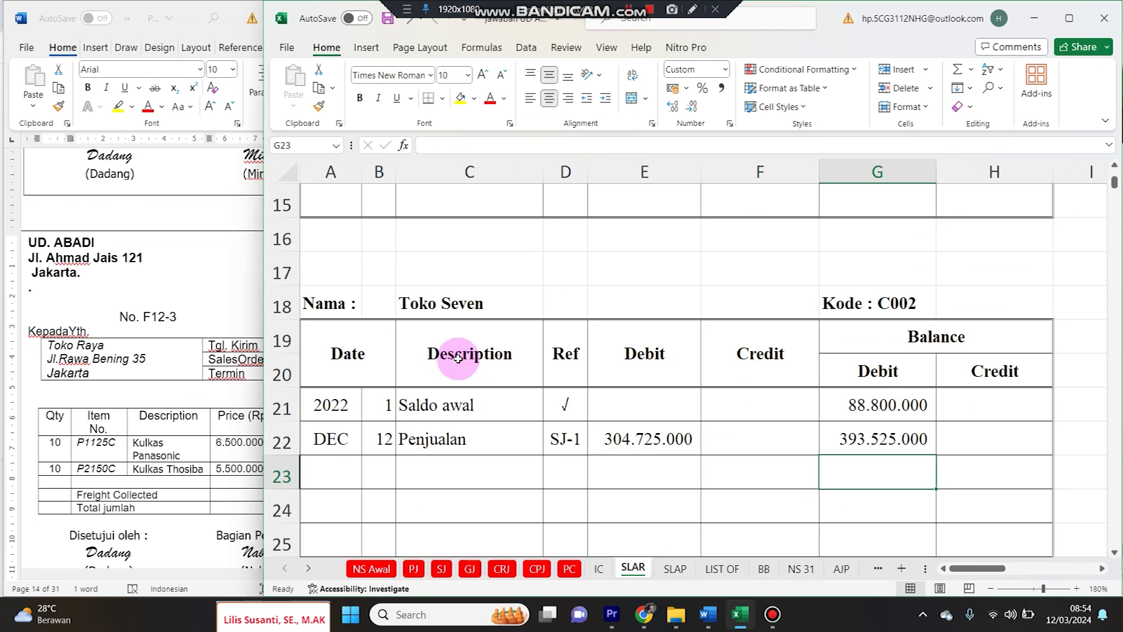
scroll(426, 431, down, 5)
scroll(419, 421, up, 1)
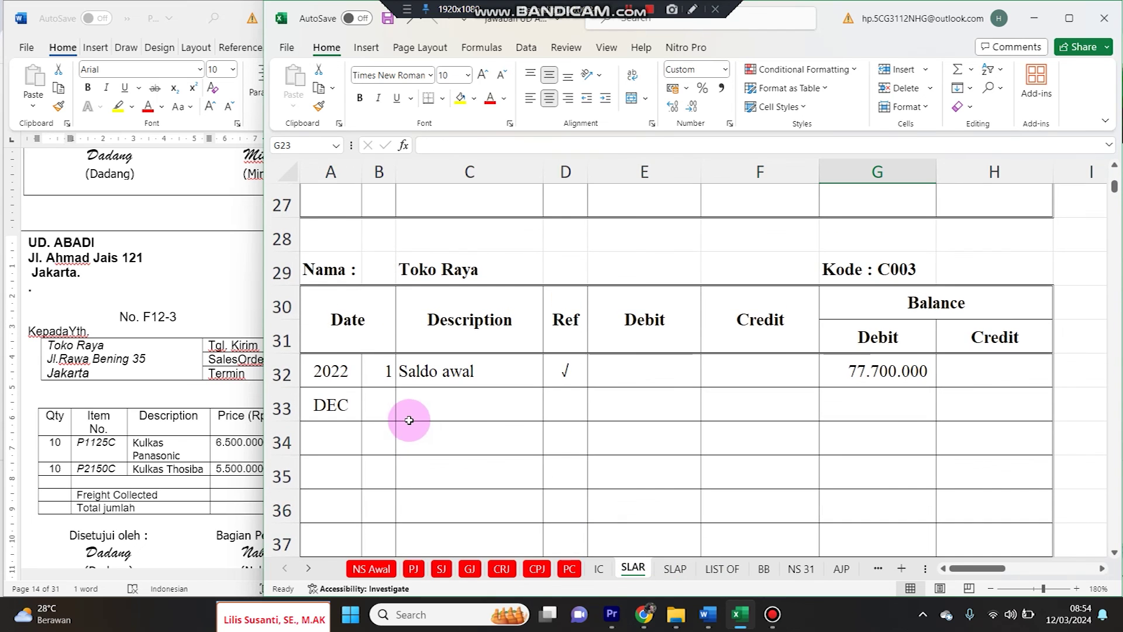
click(380, 403)
text(15)
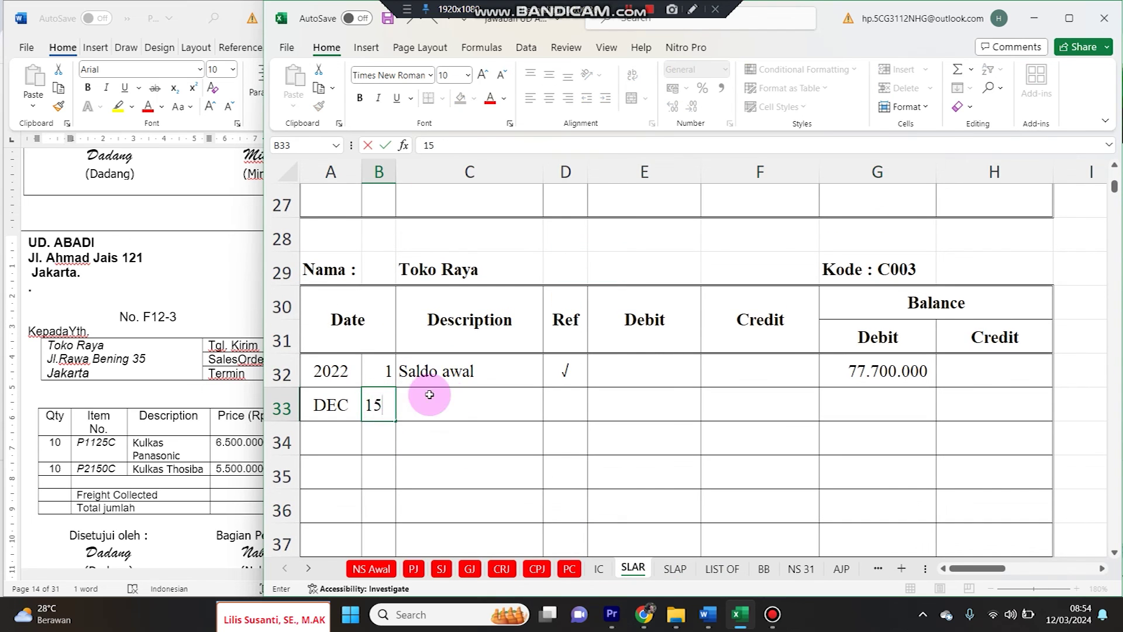
Copy the description Penjualan and reference SJ-1 from Toko Seven's C22:D22 to Toko Raya's C33:D33
click(446, 401)
scroll(446, 388, up, 2)
drag(509, 237, 567, 241)
key(ctrl+c)
scroll(515, 361, down, 2)
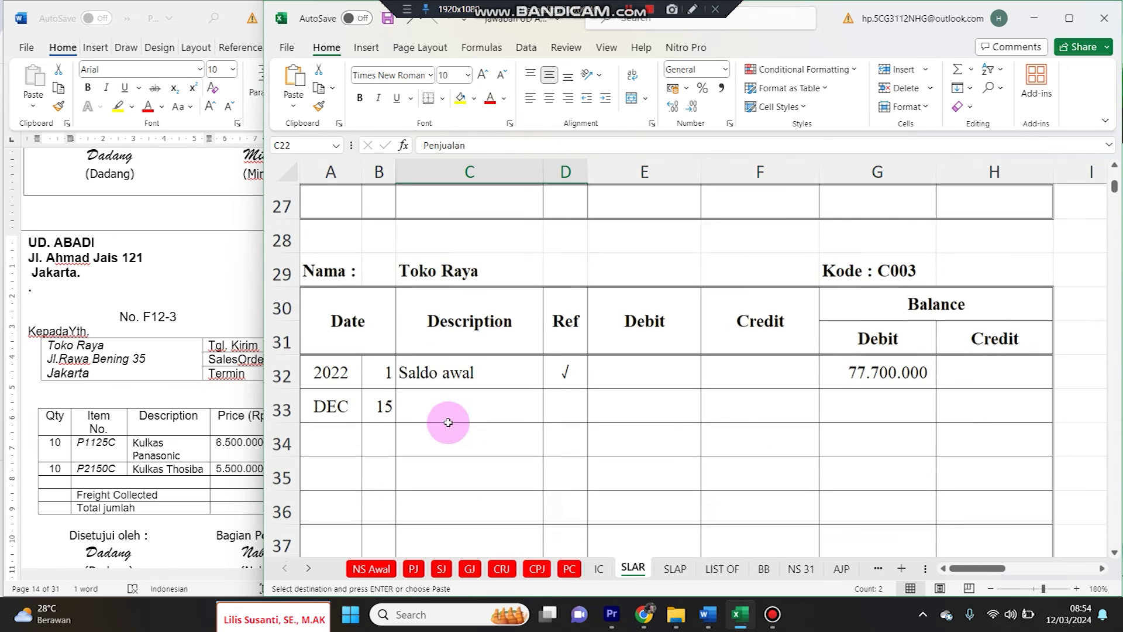
click(432, 404)
key(ctrl+v)
Set Toko Raya's debit in E33 by a formula referring to the F12-3 receivable in SJ!G10
click(677, 403)
text(=)
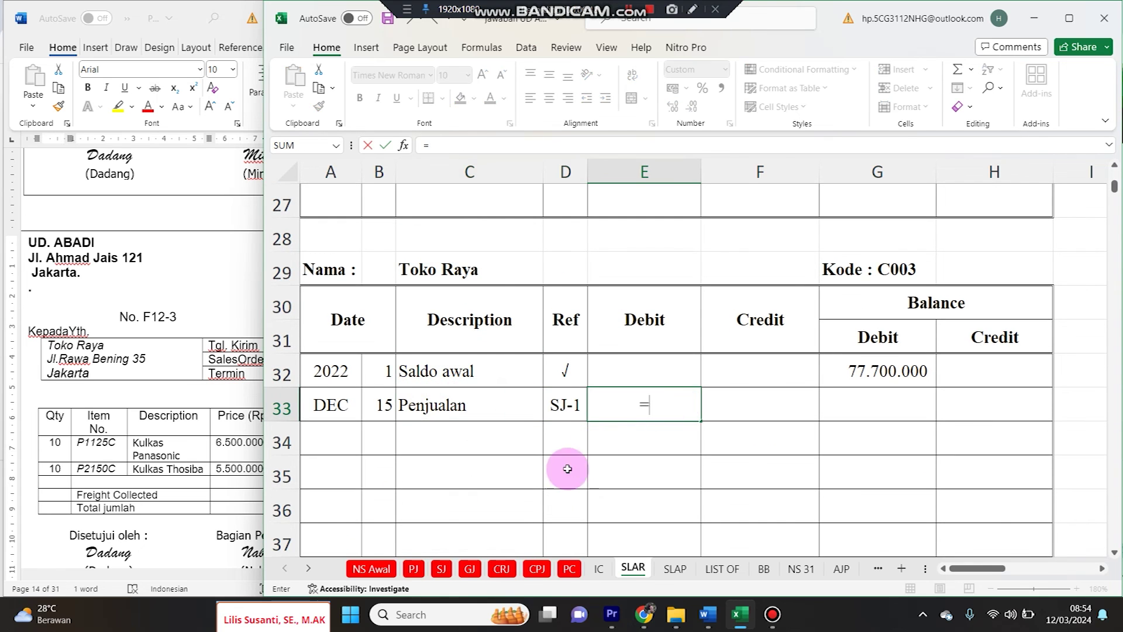
click(440, 569)
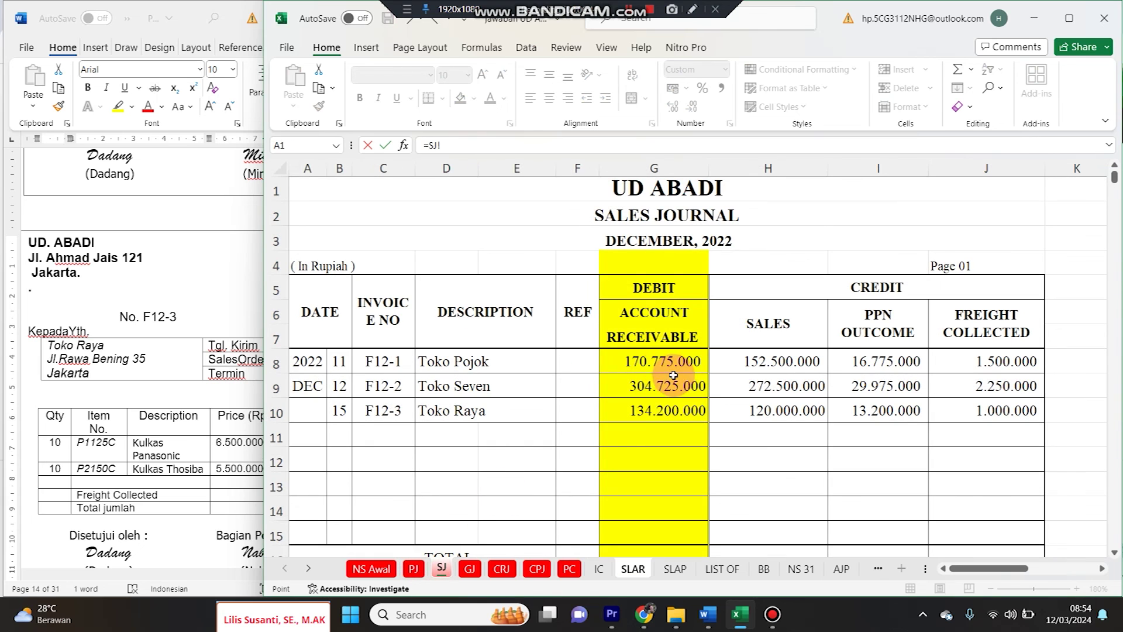
click(682, 411)
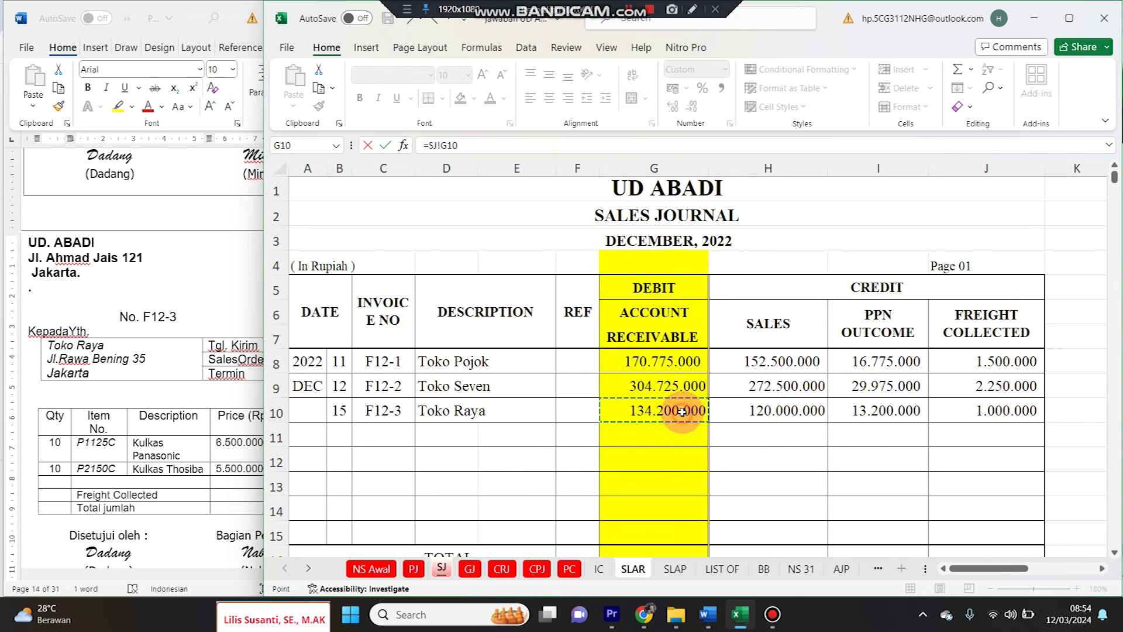
key(Tab)
Calculate Toko Raya's debit balance in G33 with the formula =G32+E33
click(898, 398)
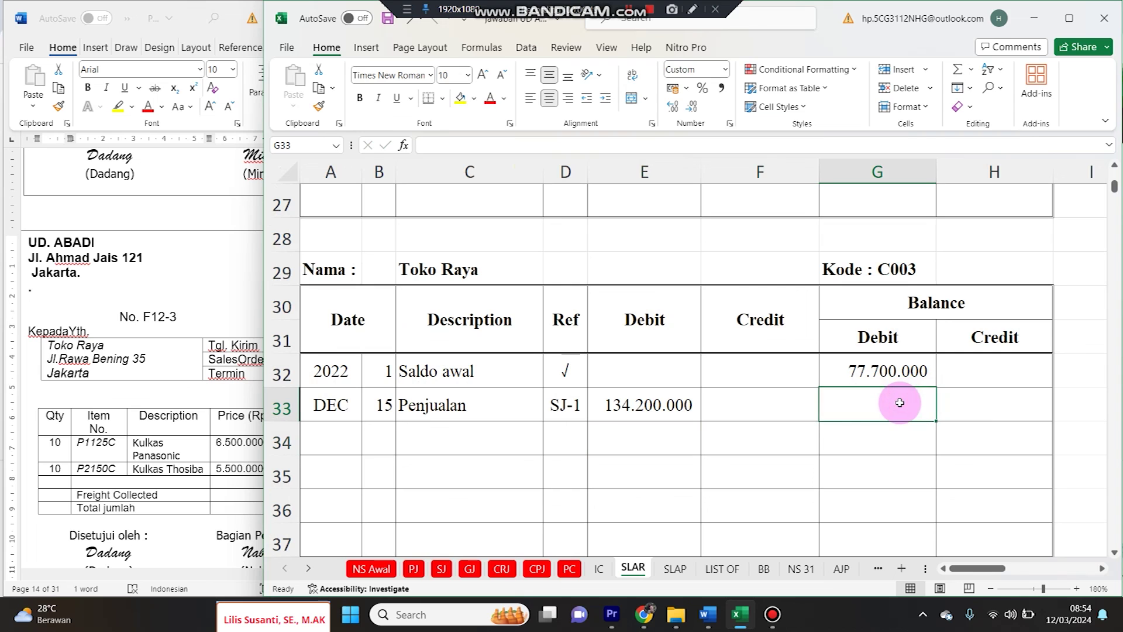
text(=)
key(Up)
text(+)
key(Left)
key(Left)
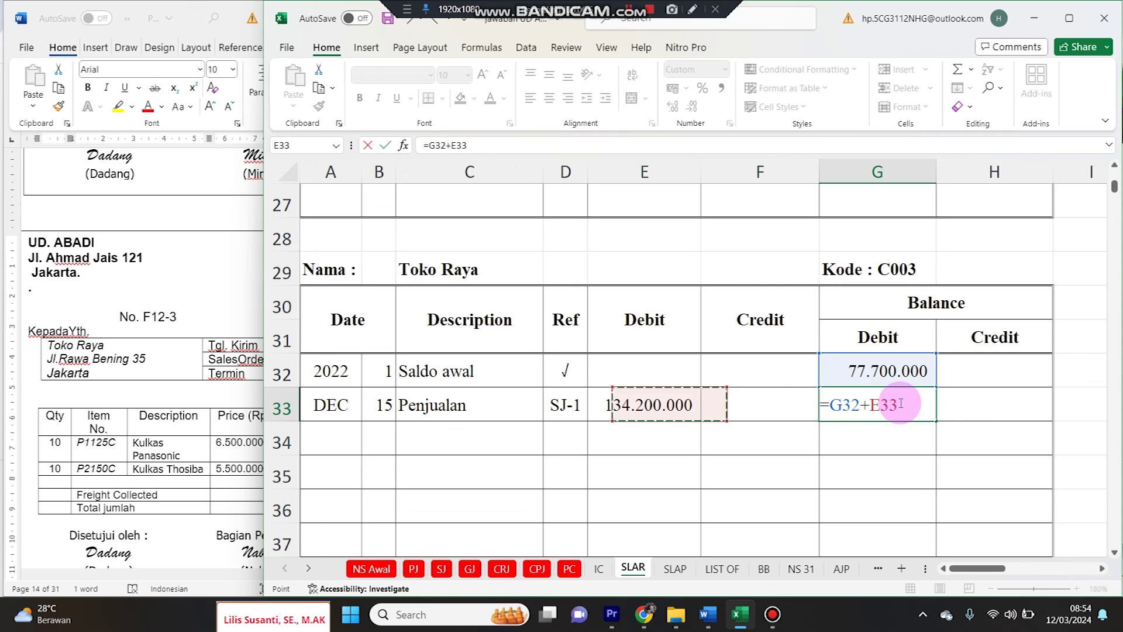
key(Return)
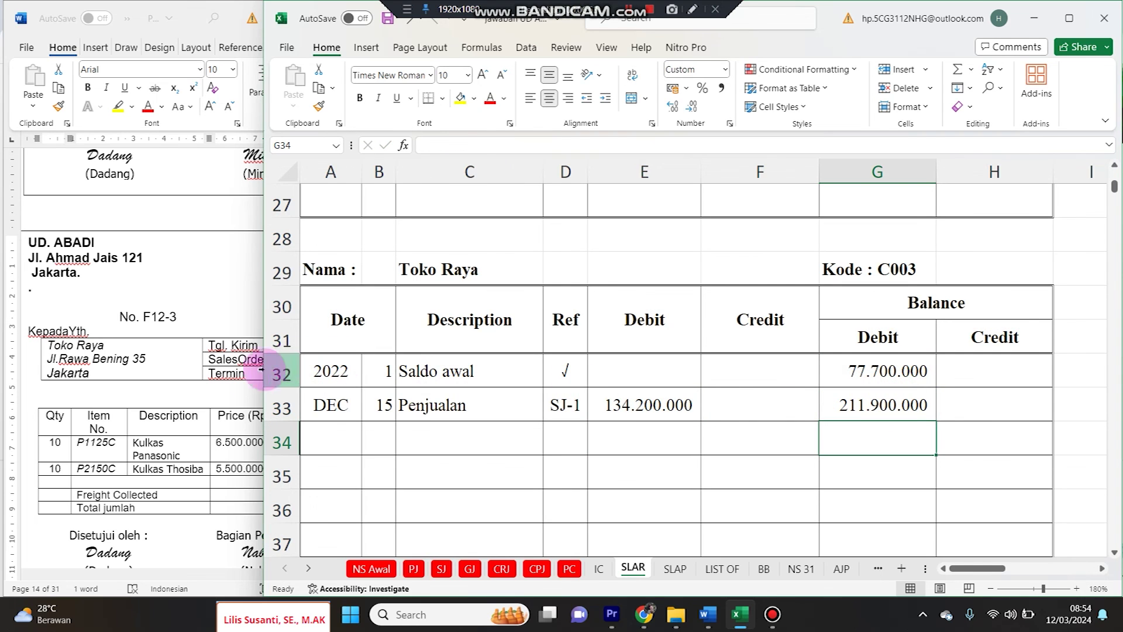
Show the sales journal in the SJ sheet and switch to the F12-3 invoice in Word
click(442, 569)
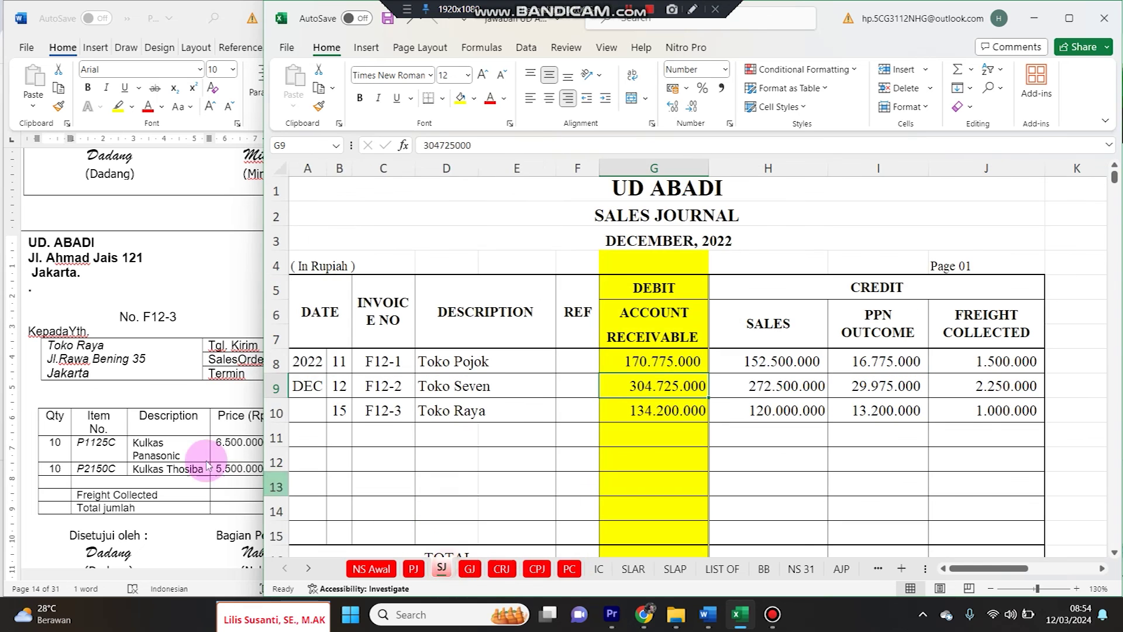
click(130, 414)
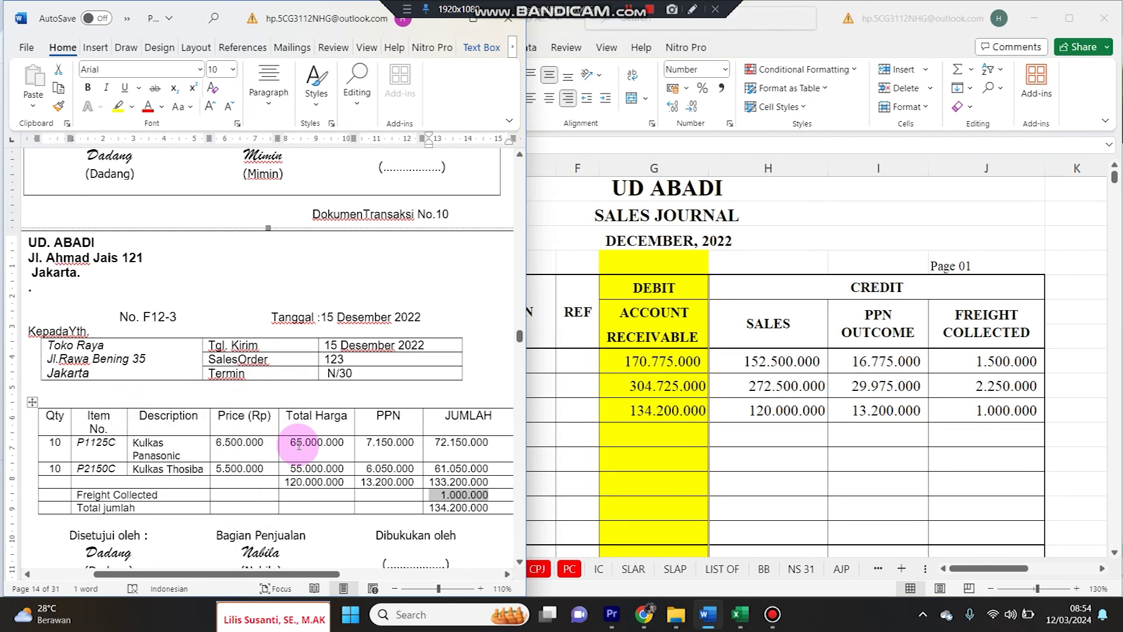